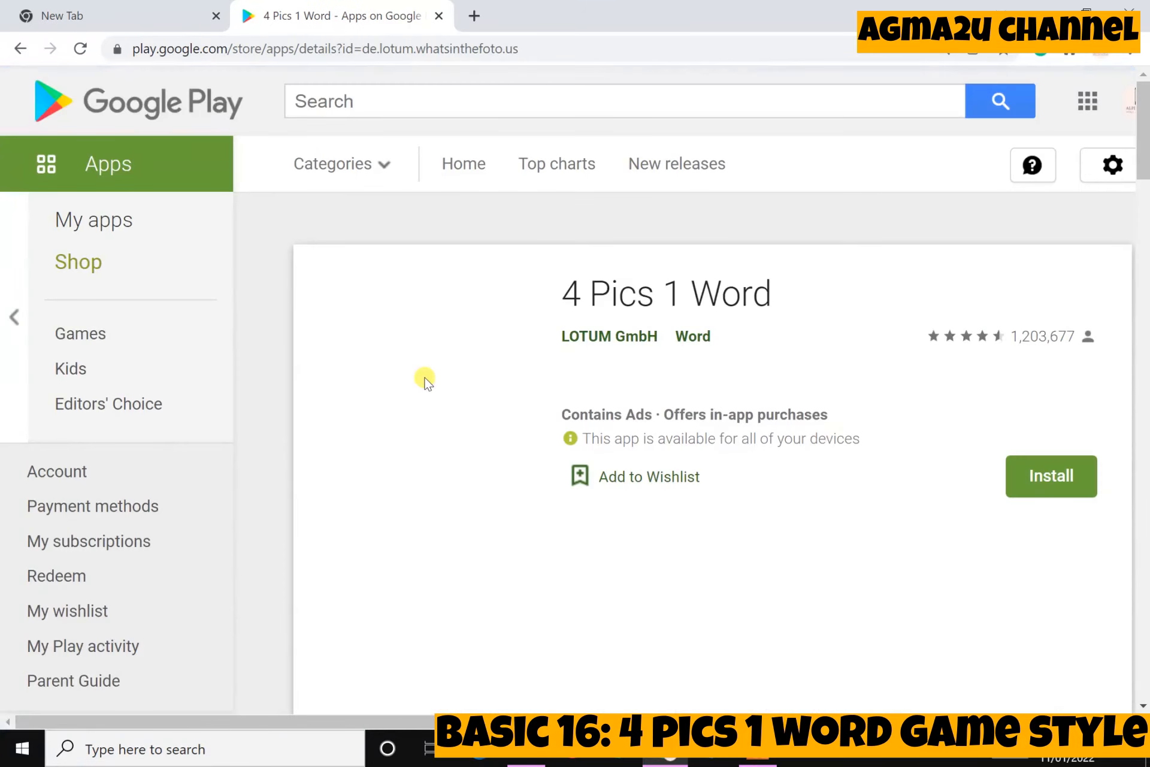
# Look through the game screenshots on the 4 Pics 1 Word store page by LOTUM GmbH.
pyautogui.scroll(-1, 831, 386)
pyautogui.scroll(-8, 830, 386)
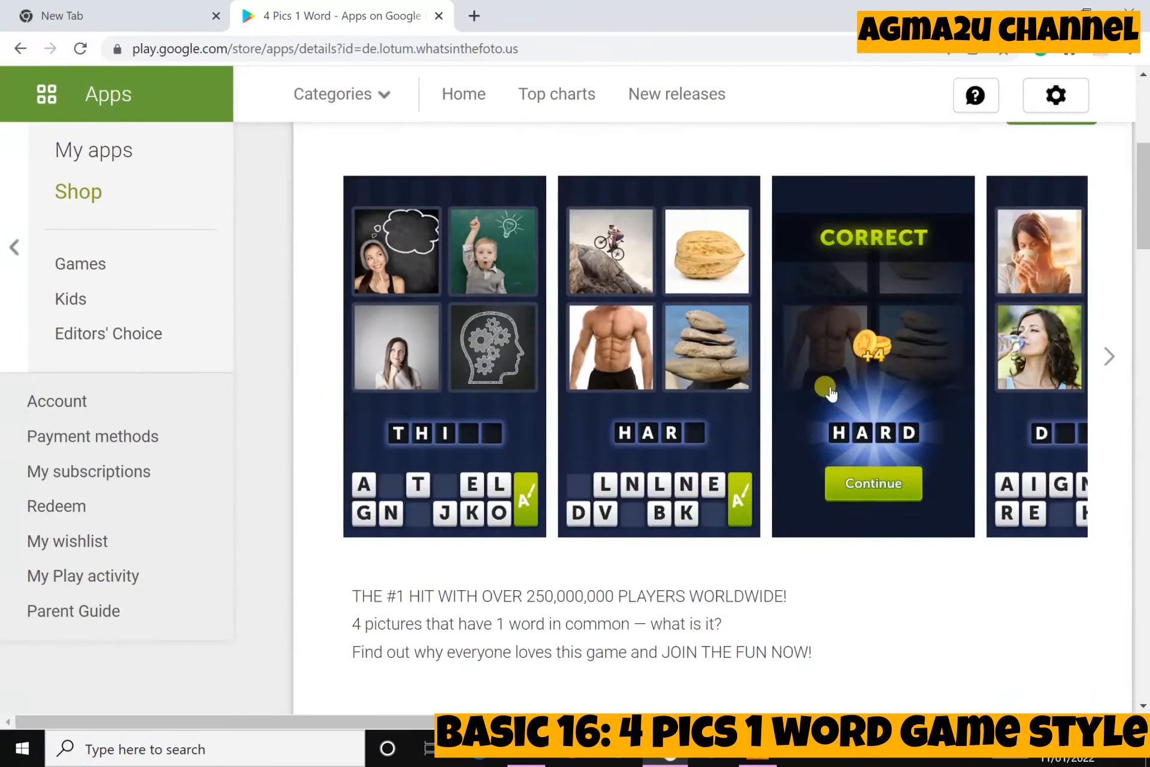
pyautogui.scroll(4, 827, 390)
pyautogui.click(1110, 357)
pyautogui.click(1112, 357)
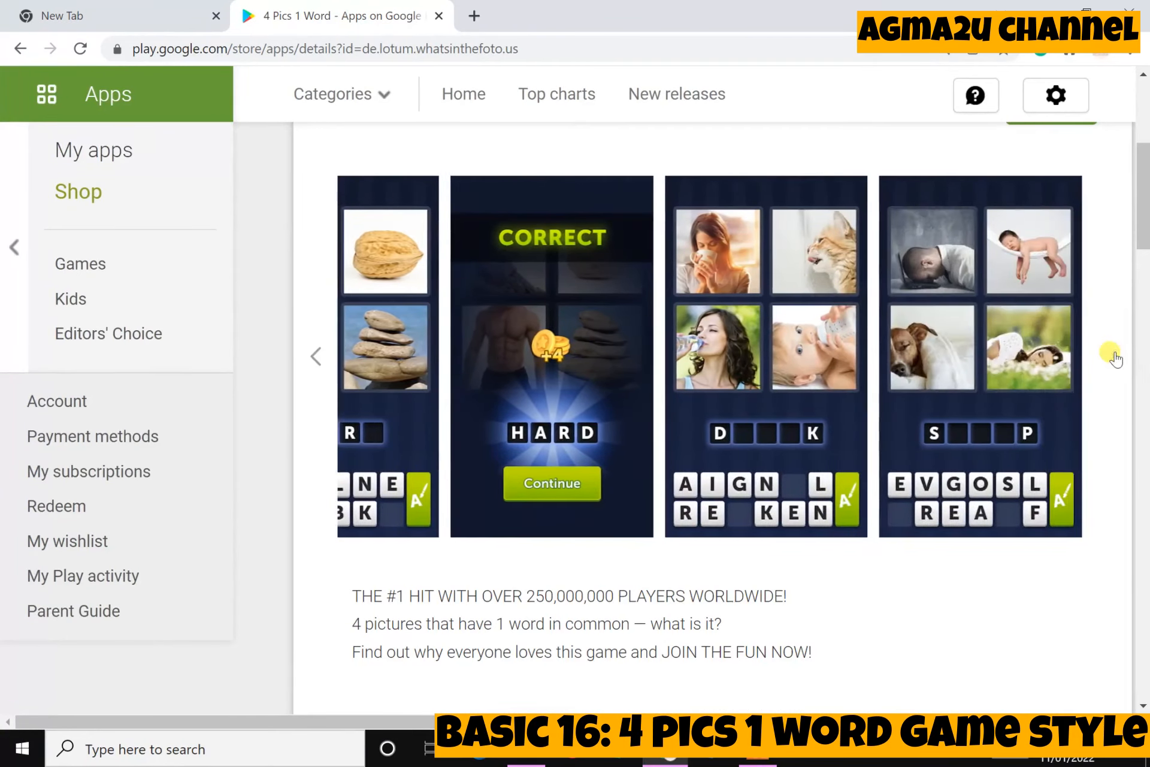
# Check the number of installs in the additional information of LOTUM GmbH's 4 Pics 1 Word.
pyautogui.scroll(-15, 487, 590)
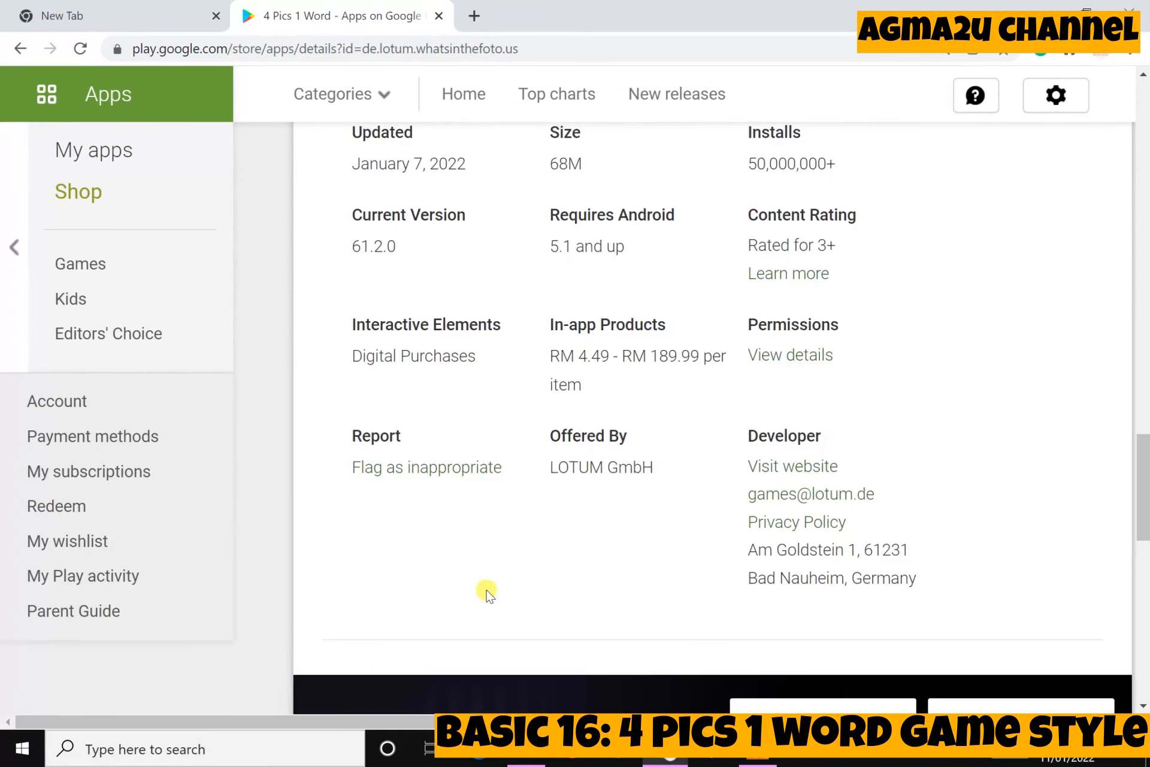
pyautogui.scroll(5, 487, 593)
pyautogui.scroll(-2, 487, 593)
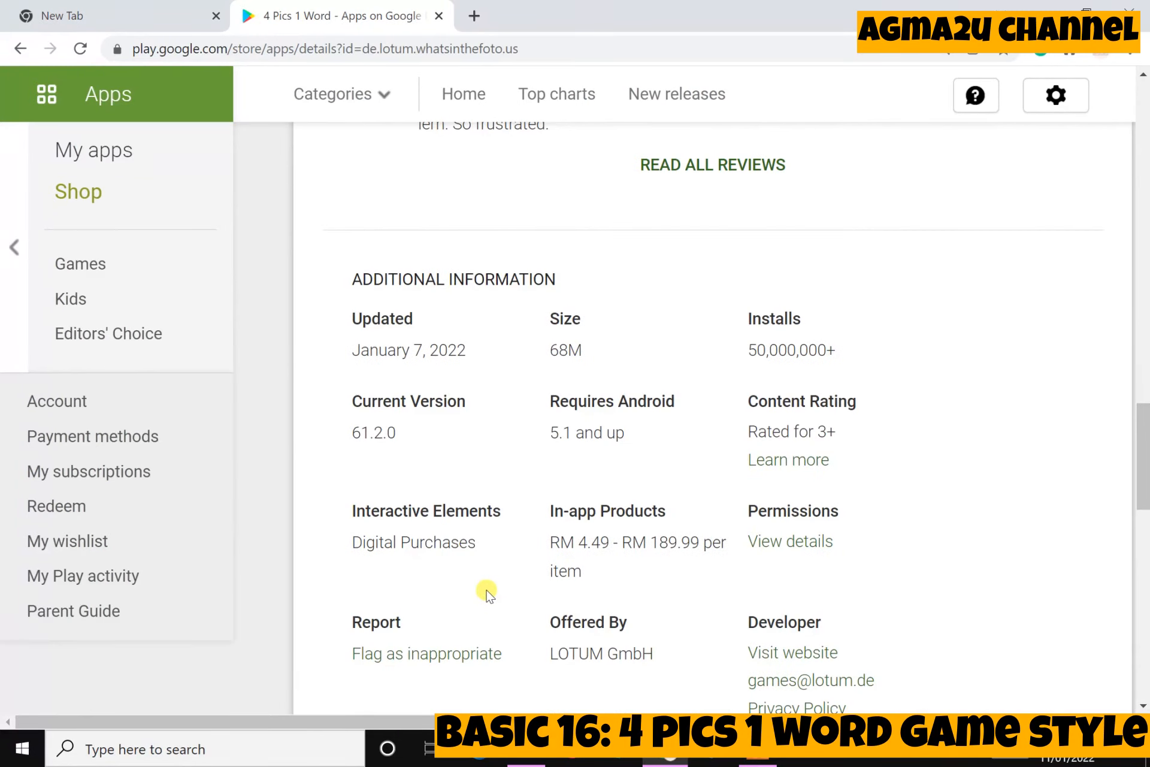
pyautogui.scroll(-2, 487, 593)
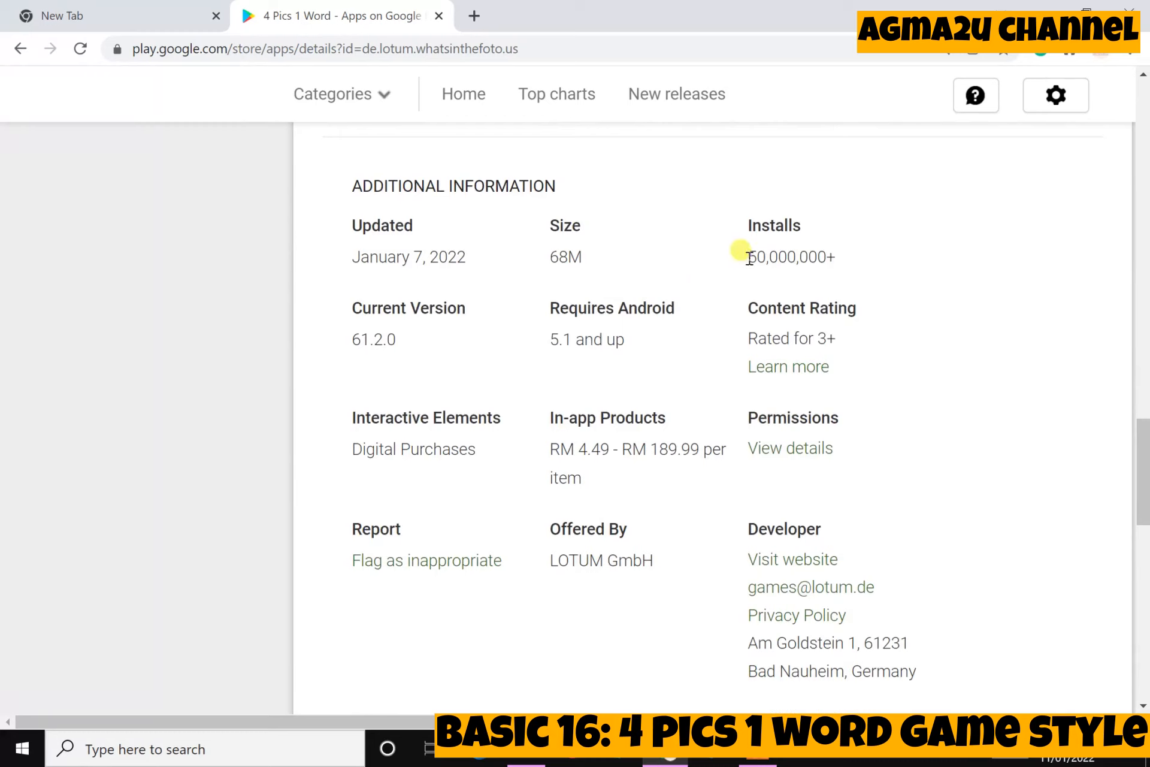
pyautogui.moveTo(749, 259); pyautogui.dragTo(842, 258)
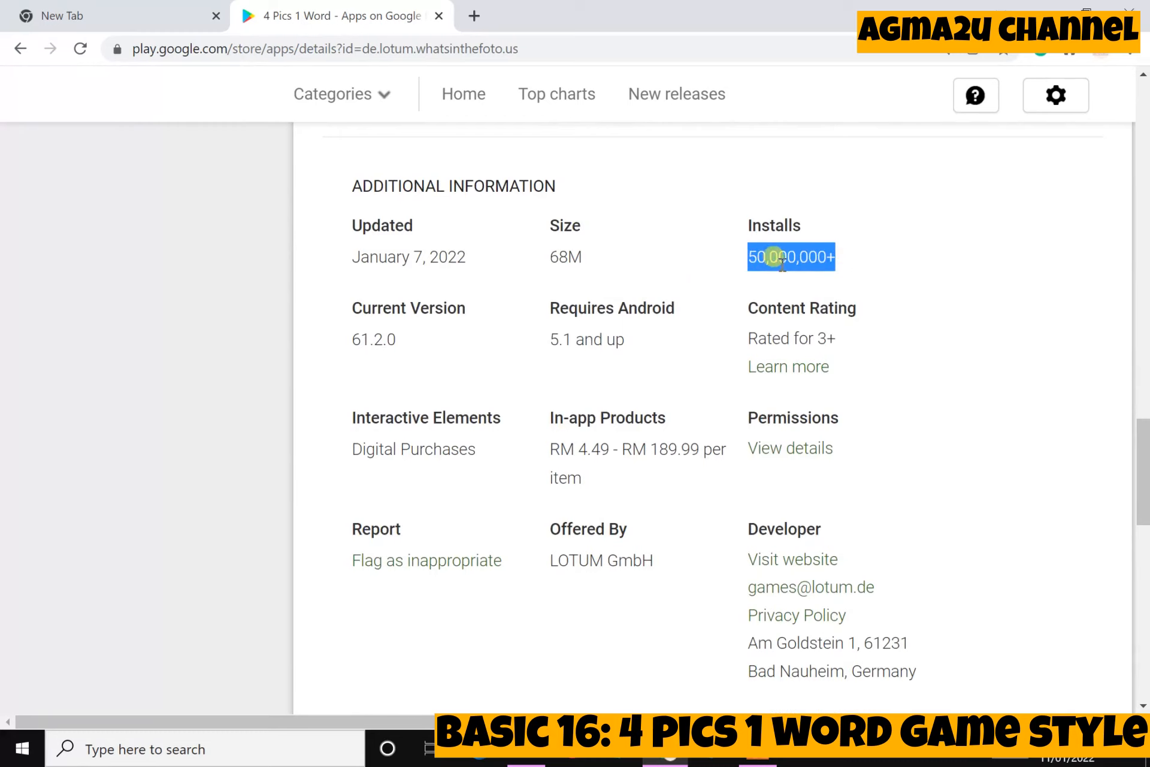
pyautogui.scroll(20, 638, 351)
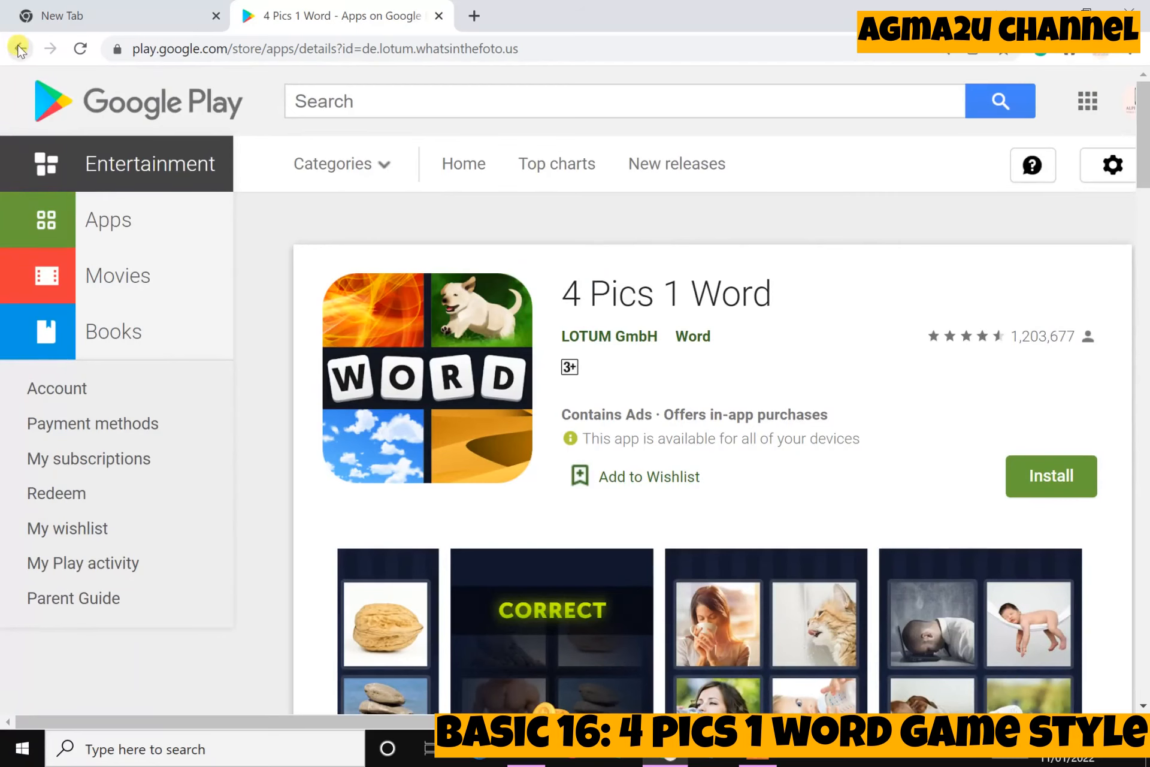
# Return to the search results, open 4 Pics Puzzle: Guess 1 Word by BitMango and check its number of installs.
pyautogui.click(20, 48)
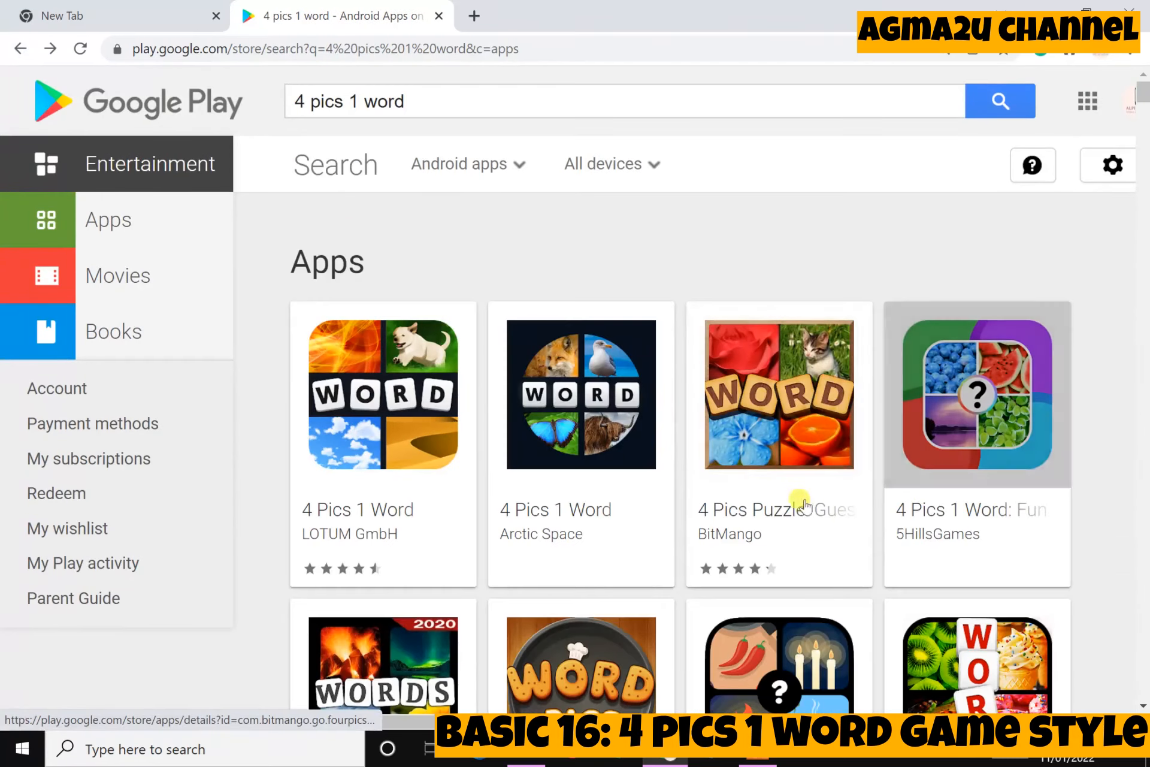
pyautogui.click(786, 465)
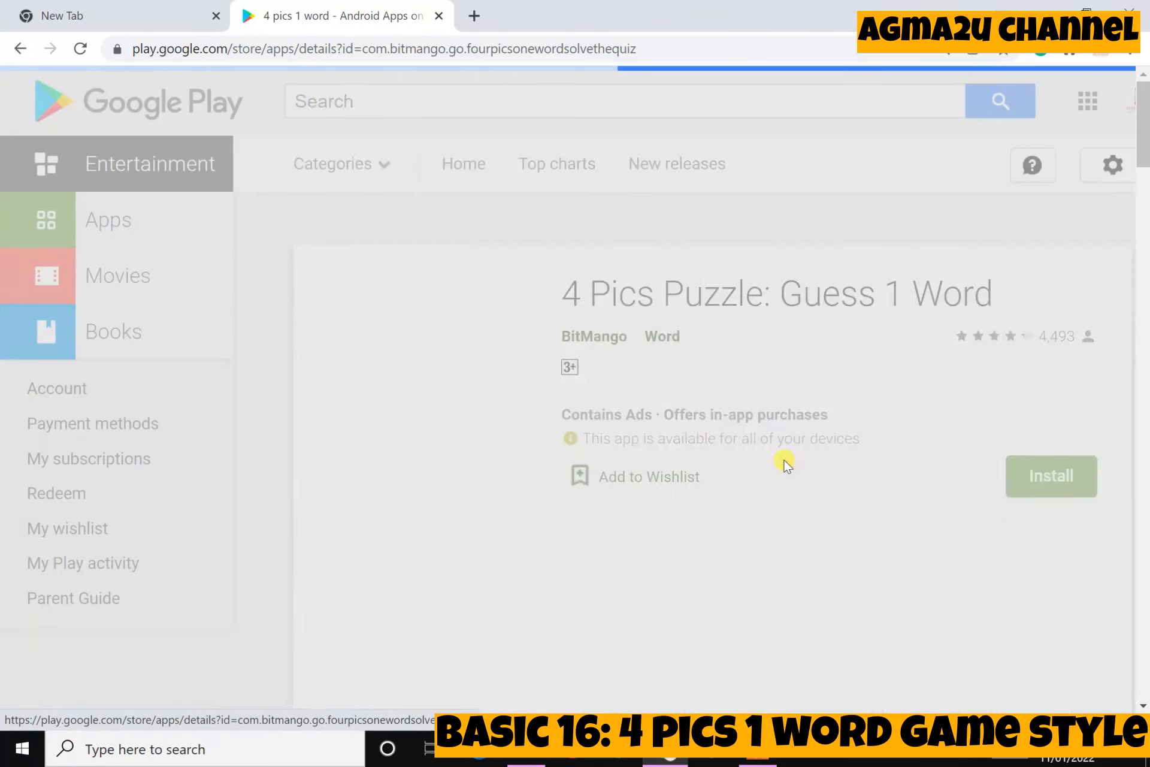
pyautogui.scroll(-8, 649, 522)
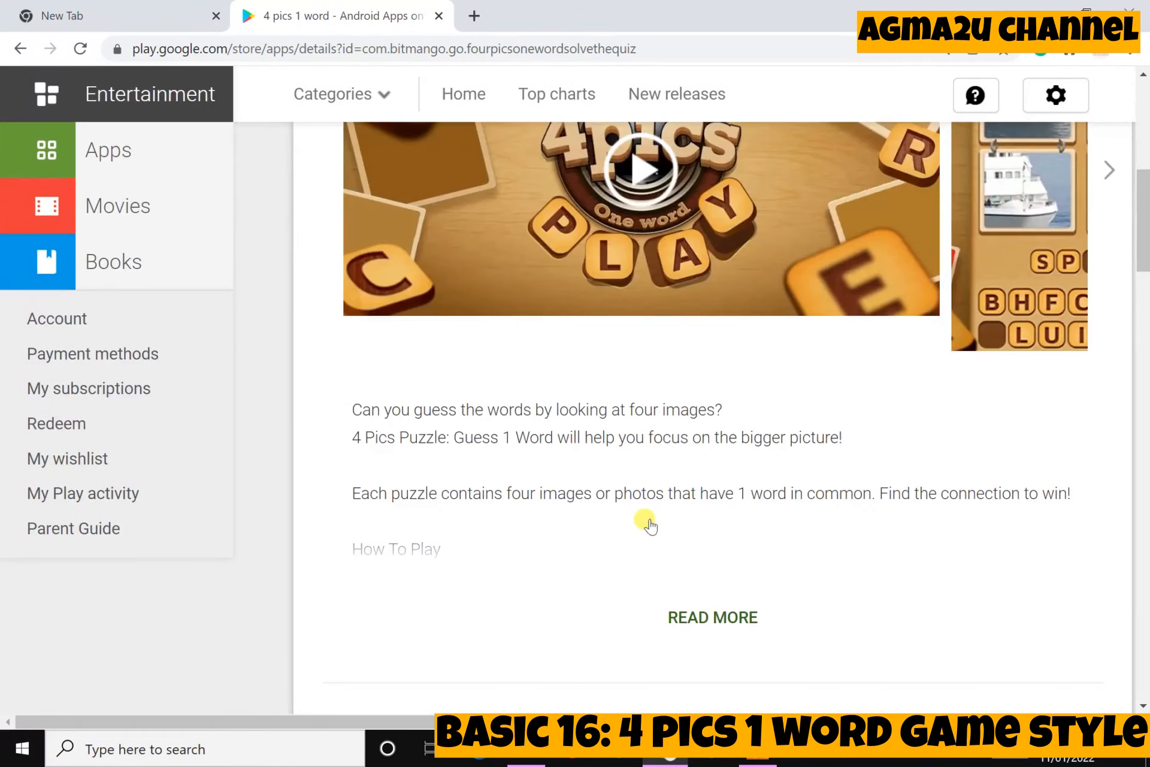
pyautogui.scroll(5, 650, 521)
pyautogui.scroll(-12, 650, 522)
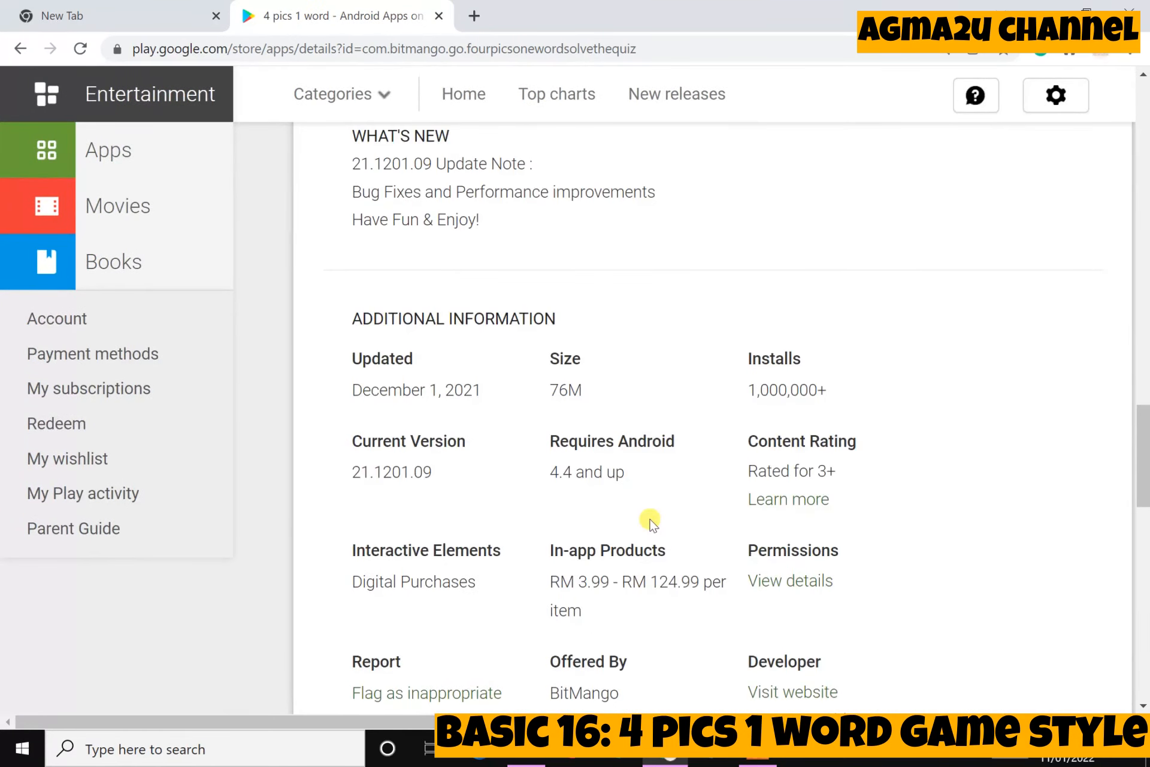
pyautogui.moveTo(742, 391); pyautogui.dragTo(837, 393)
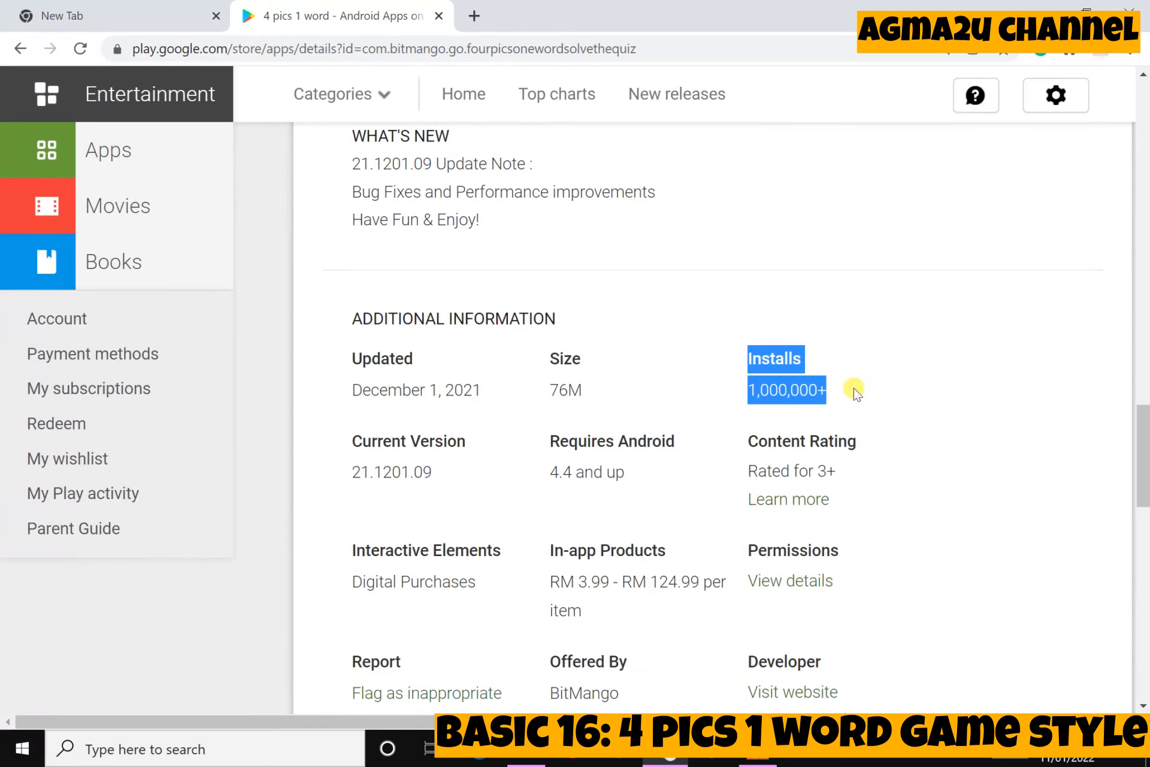
pyautogui.scroll(15, 581, 393)
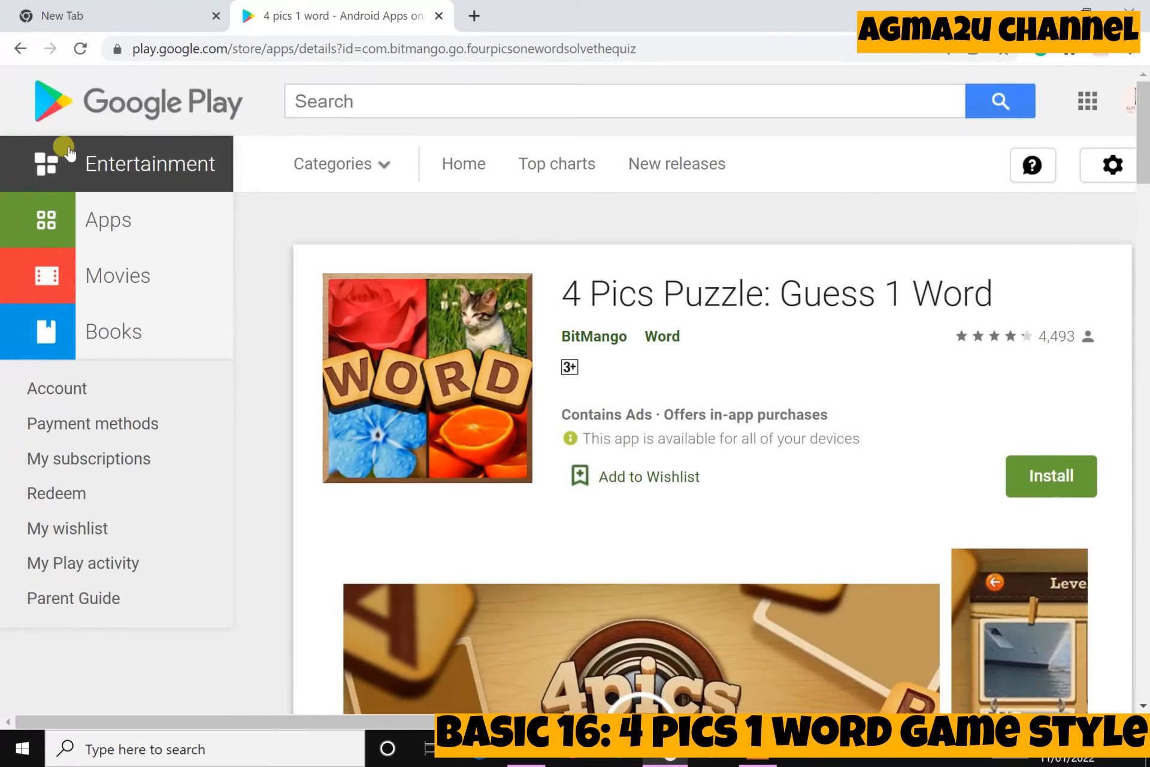
# Close the Google Play tab and get the File Explorer windows out of the way to reach the desktop.
pyautogui.click(93, 225)
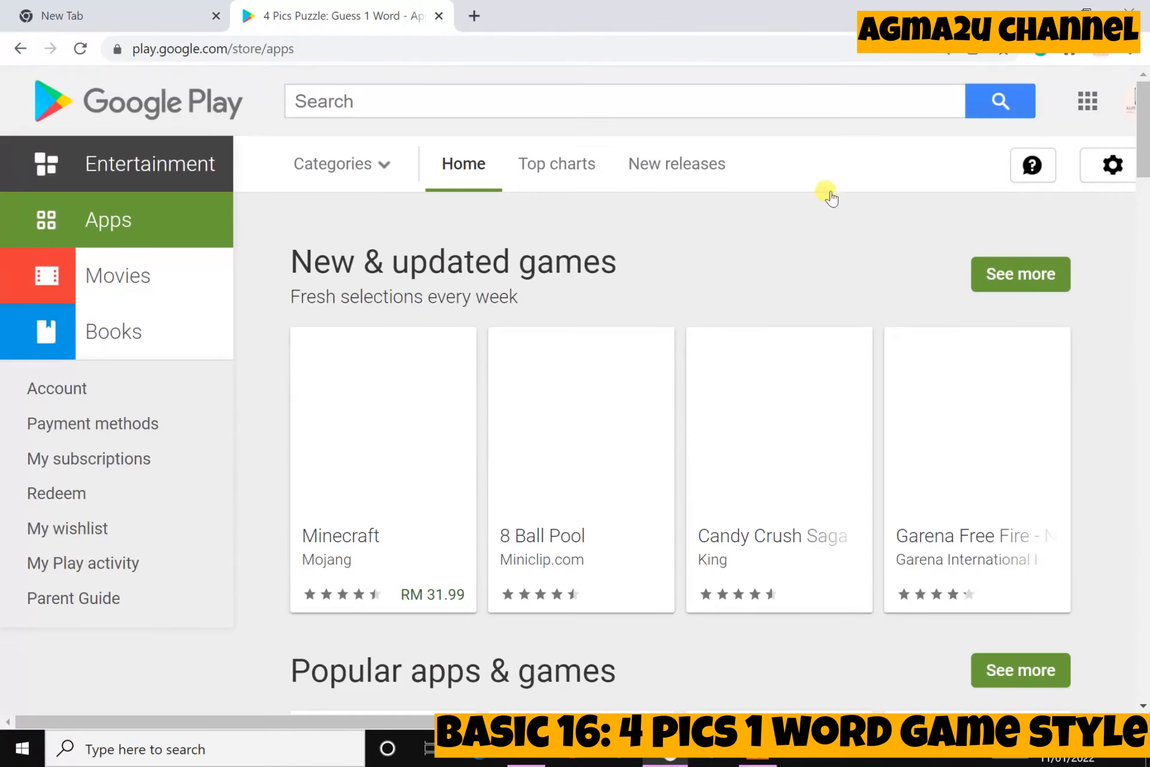
pyautogui.click(440, 17)
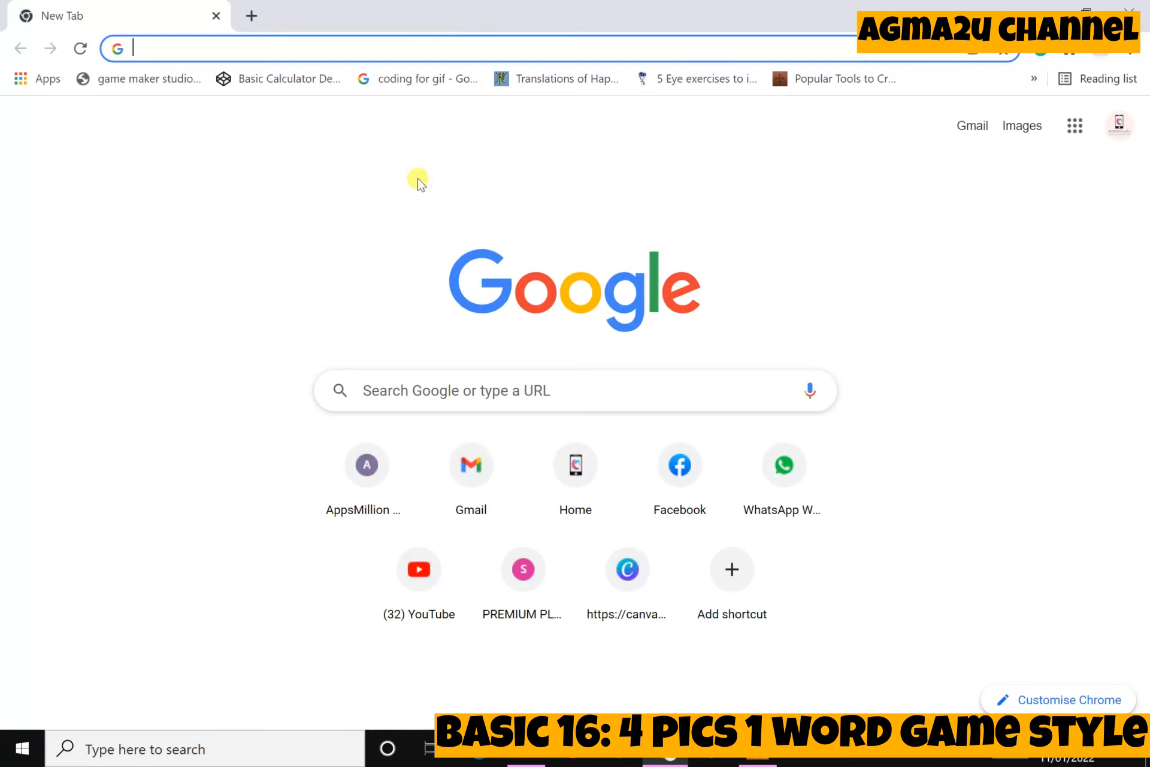
pyautogui.click(519, 760)
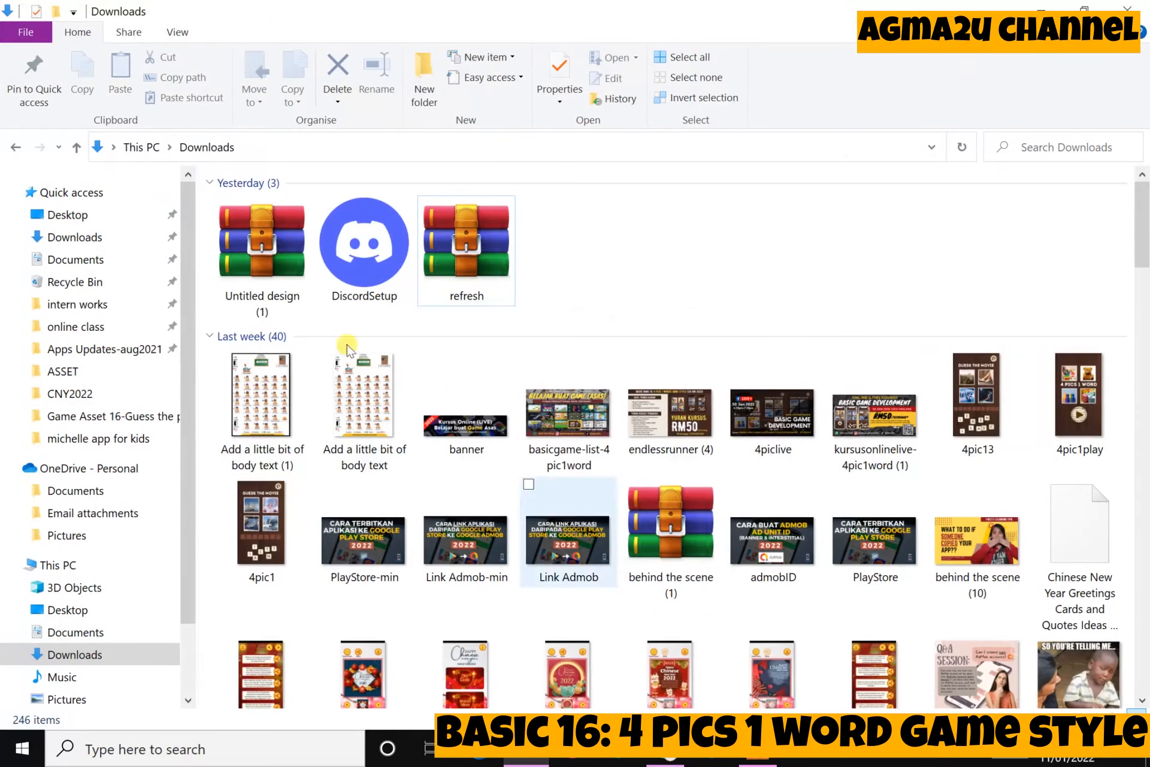
pyautogui.click(534, 761)
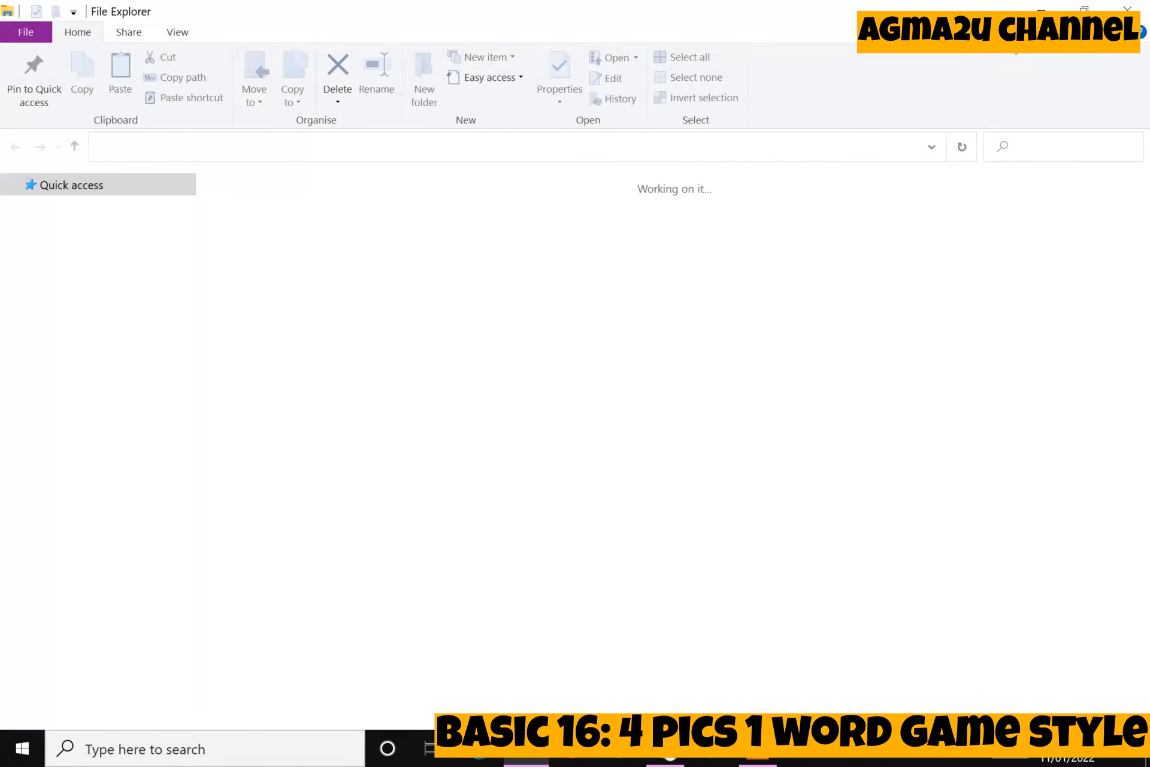
pyautogui.click(1129, 10)
pyautogui.click(1048, 9)
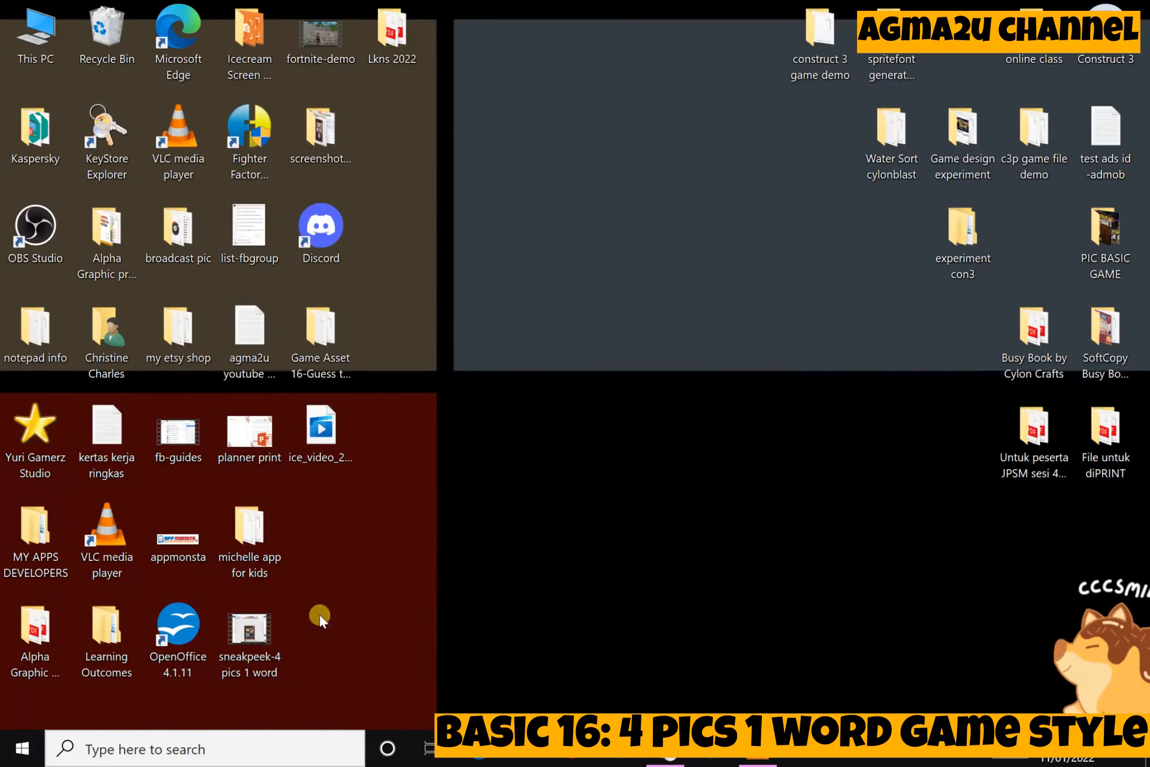
# Open the Game Asset 16-Guess the pic folder from the desktop.
pyautogui.click(328, 344)
pyautogui.doubleClick(328, 345)
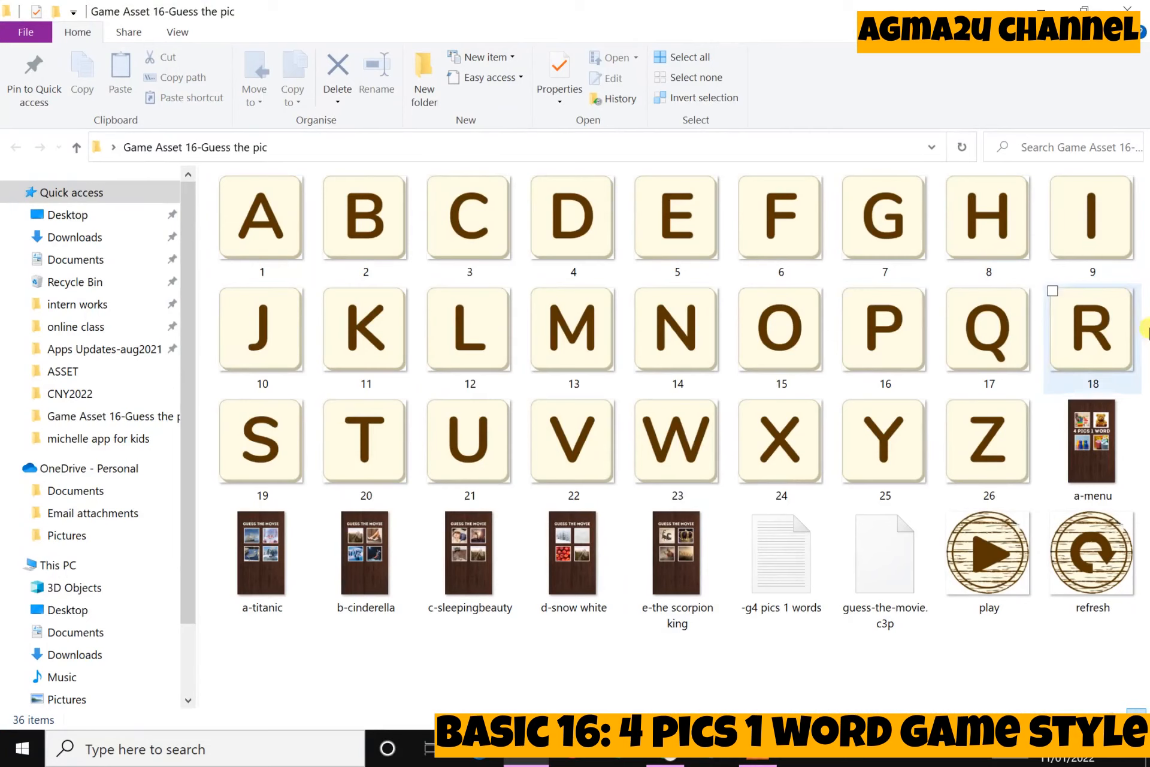
pyautogui.click(1038, 7)
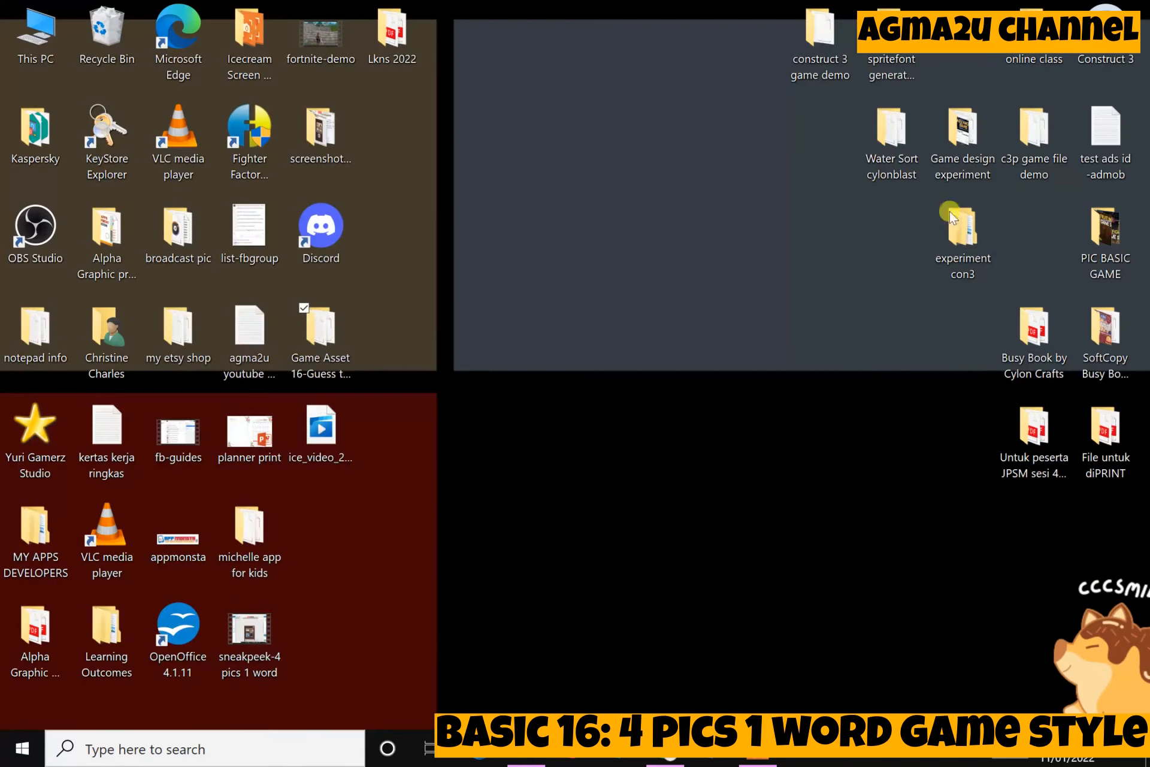
pyautogui.click(671, 760)
# View the images from a-menu through the movie puzzles to play, then close the viewer and minimize the asset folder.
pyautogui.click(772, 455)
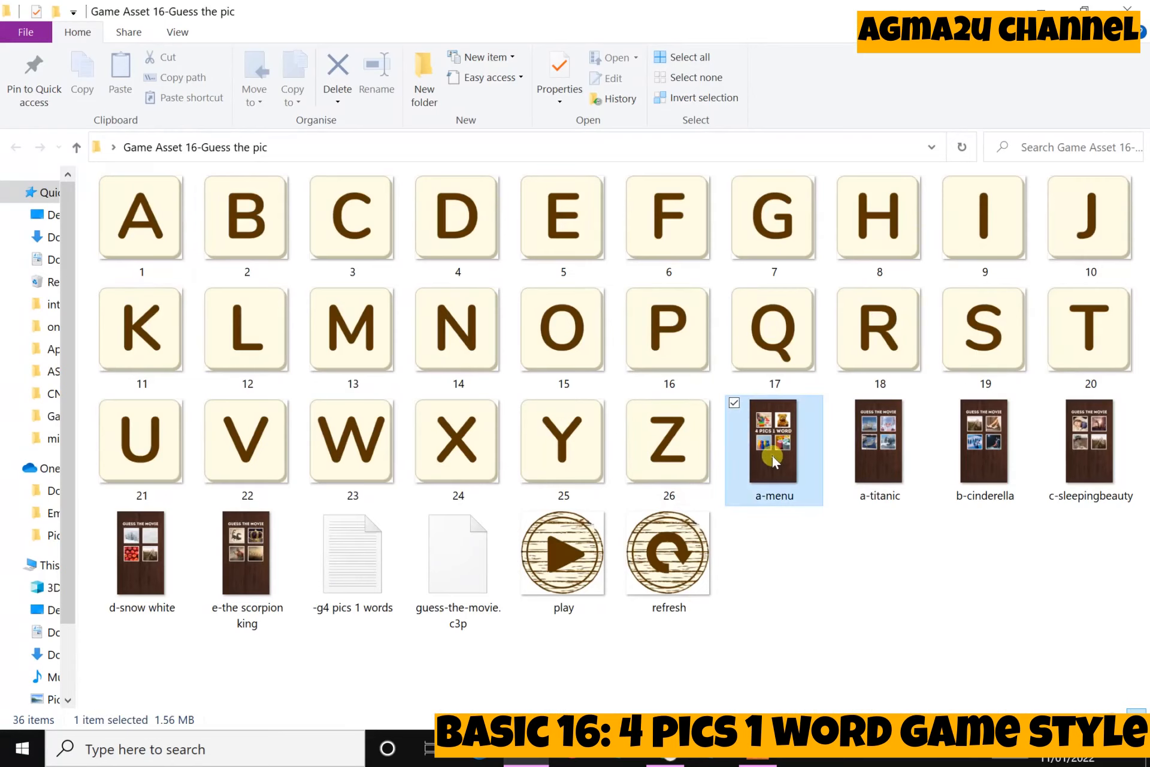
pyautogui.doubleClick(772, 455)
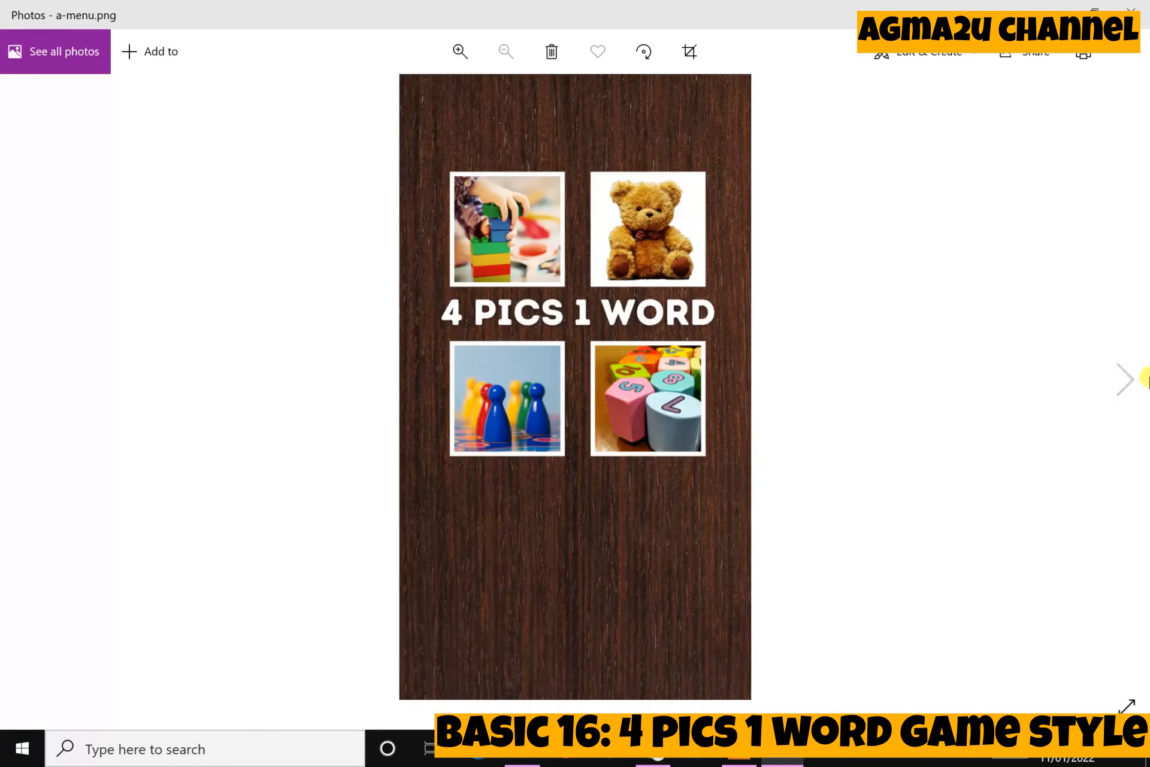
pyautogui.click(1119, 382)
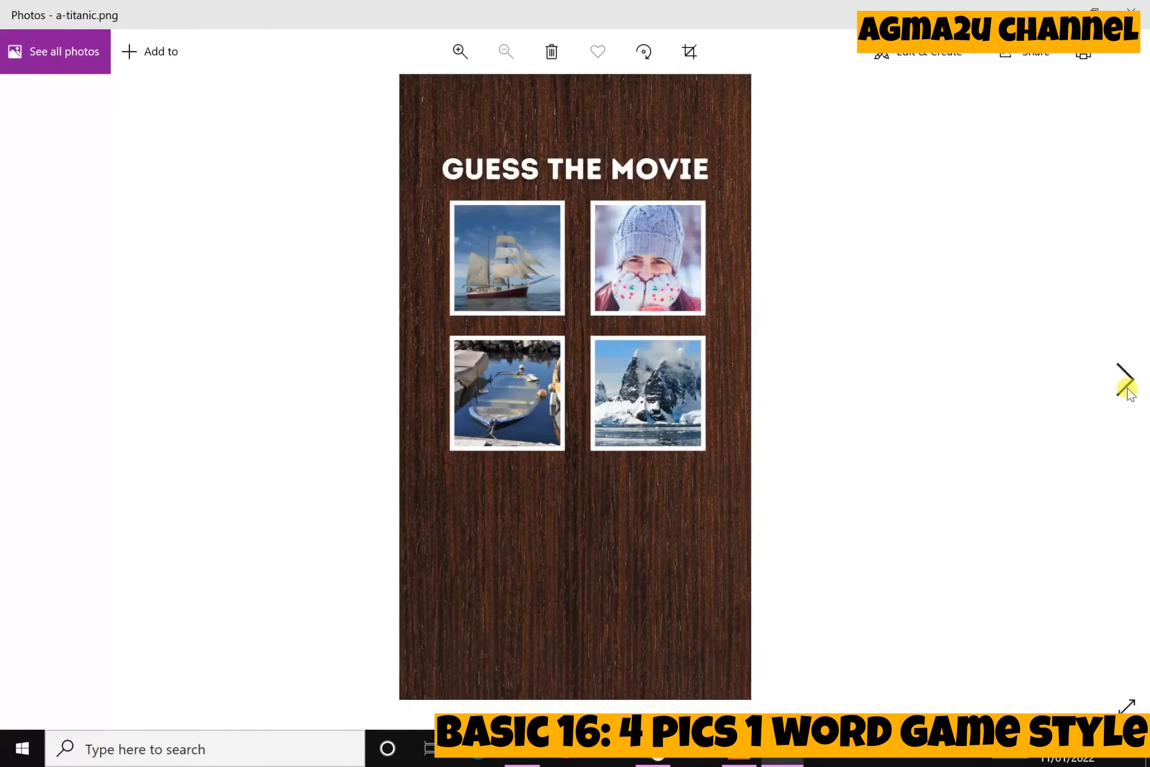
pyautogui.click(1127, 386)
pyautogui.click(1126, 386)
pyautogui.click(1127, 387)
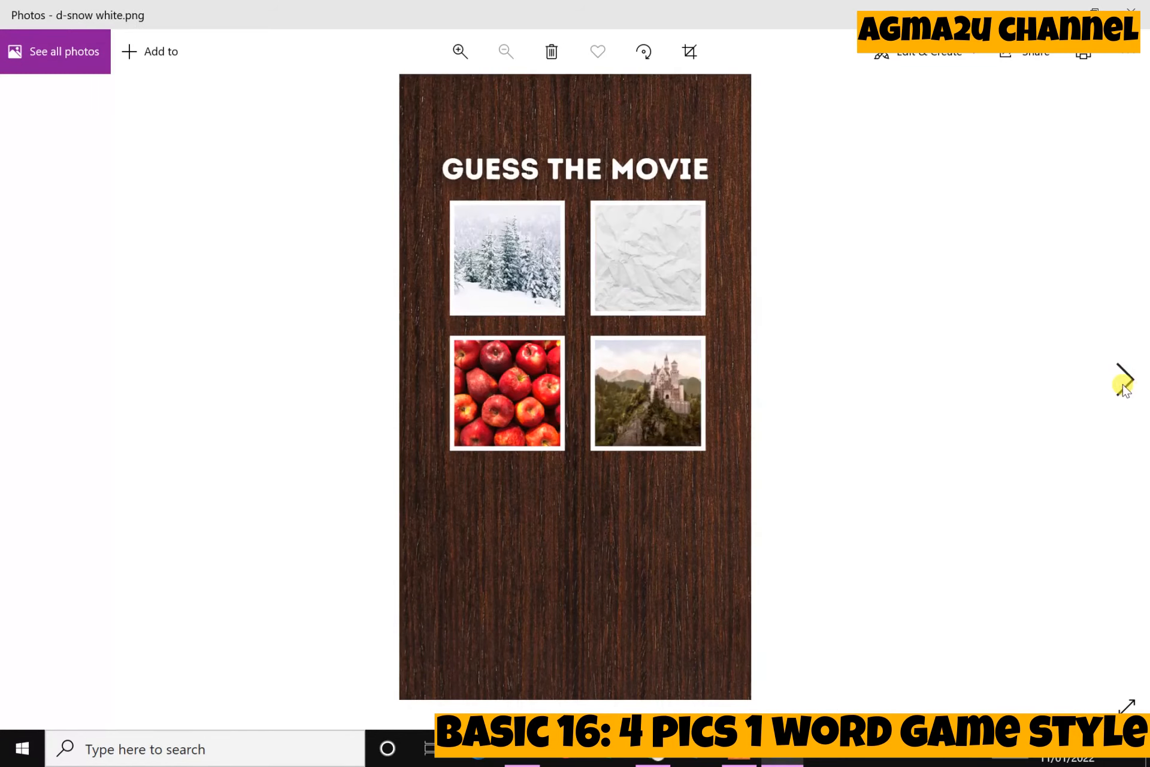
pyautogui.click(1124, 386)
pyautogui.click(1124, 384)
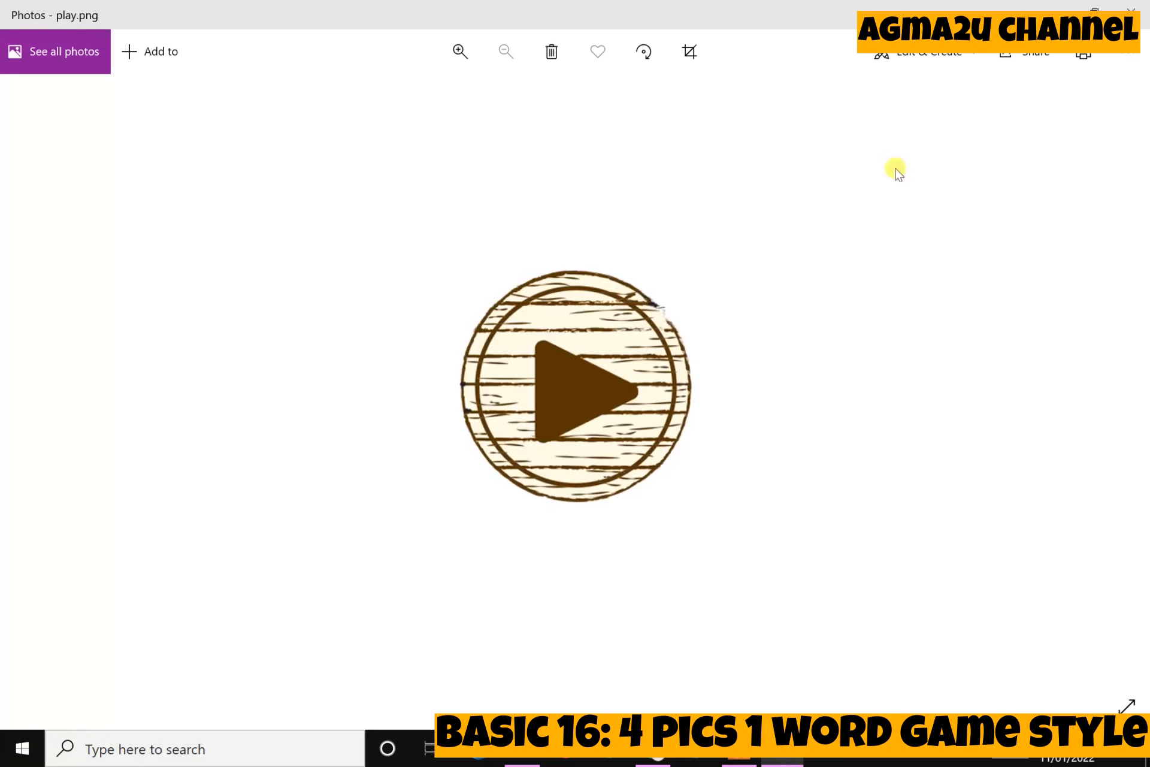
pyautogui.click(1132, 11)
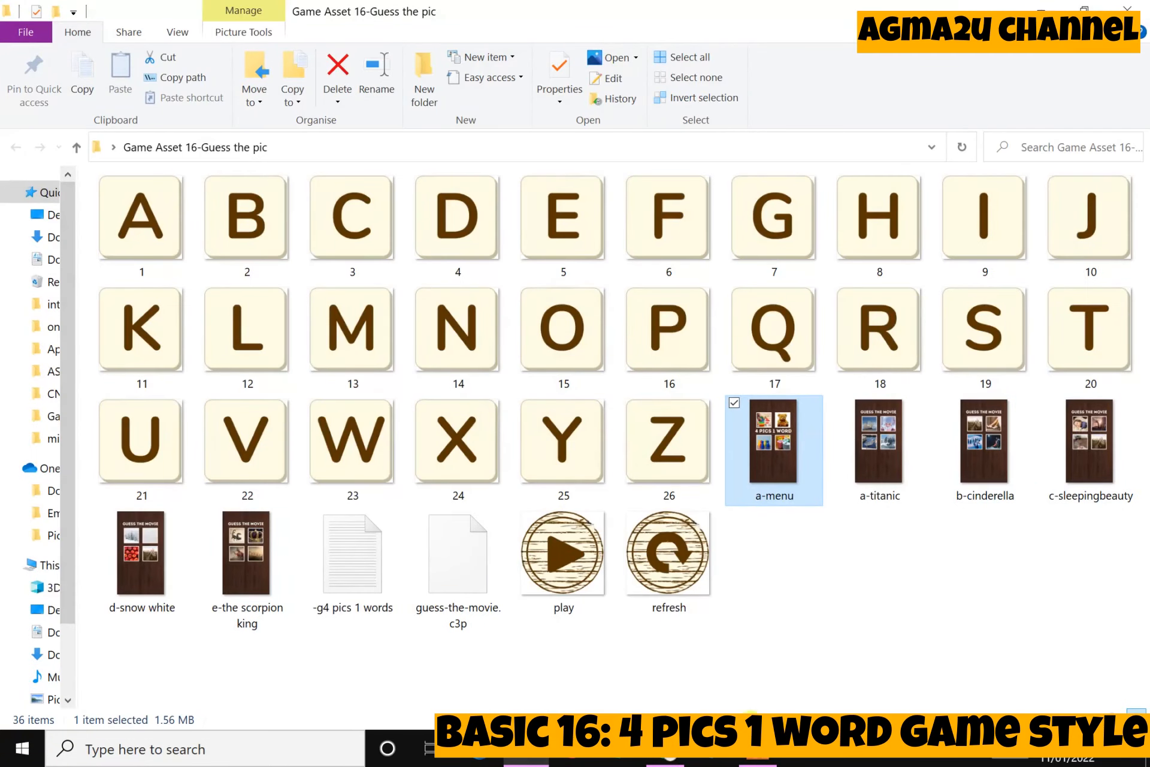
pyautogui.click(1041, 10)
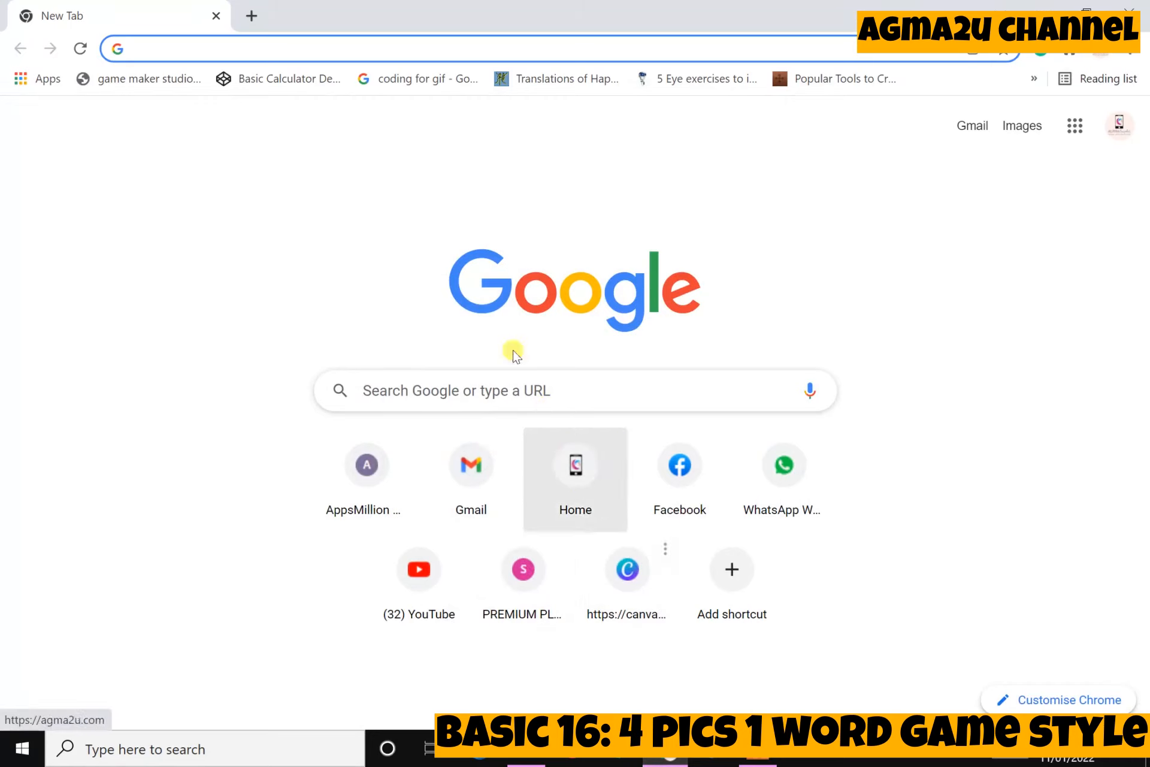
pyautogui.click(523, 390)
pyautogui.write('canva.com')
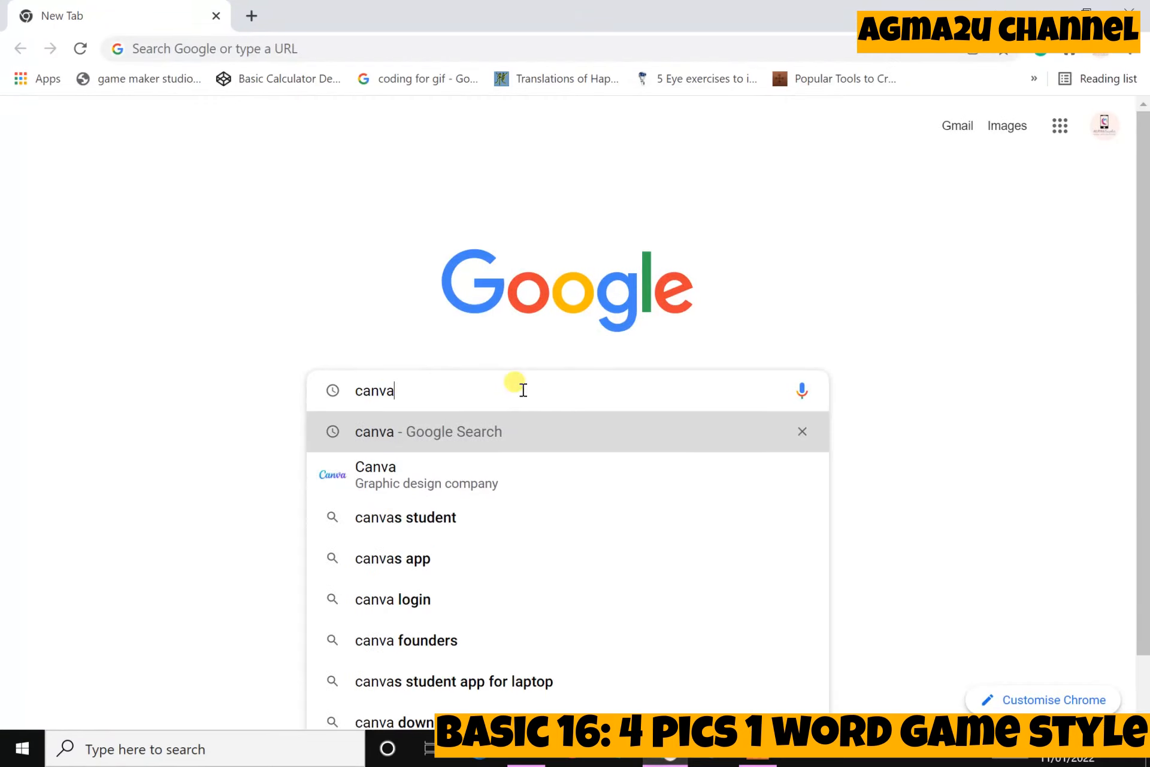
pyautogui.press('Return')
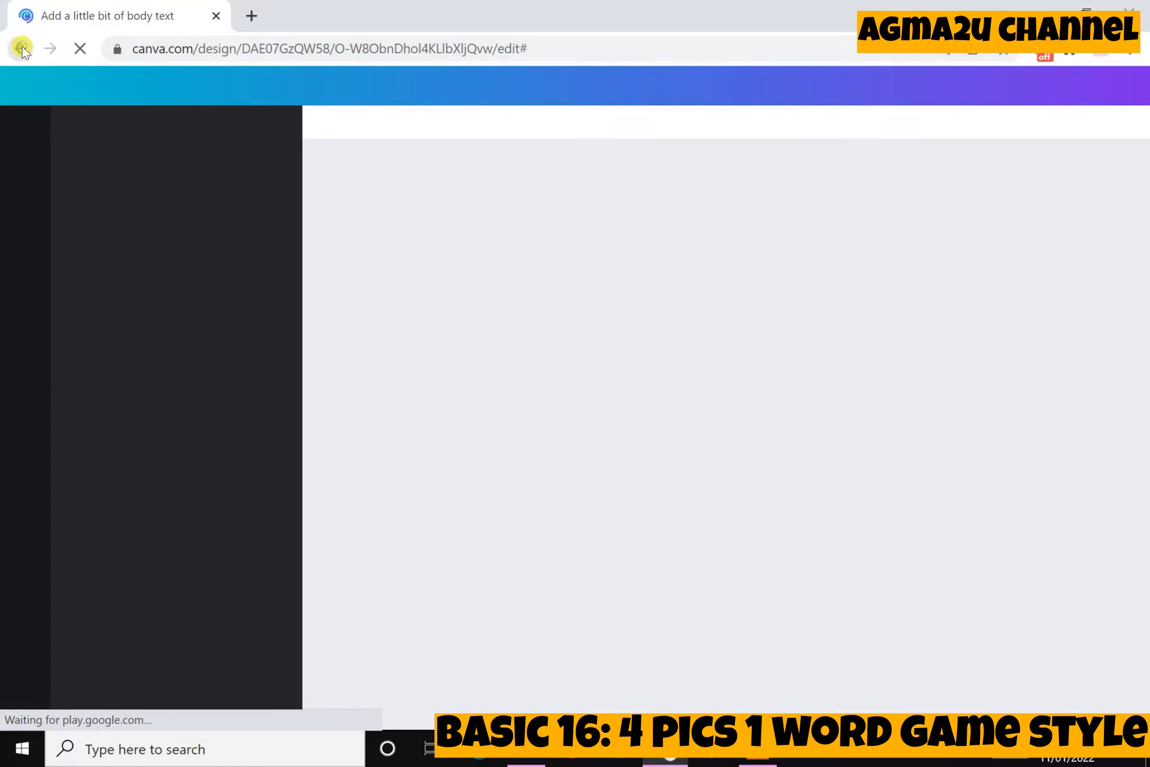
pyautogui.click(22, 49)
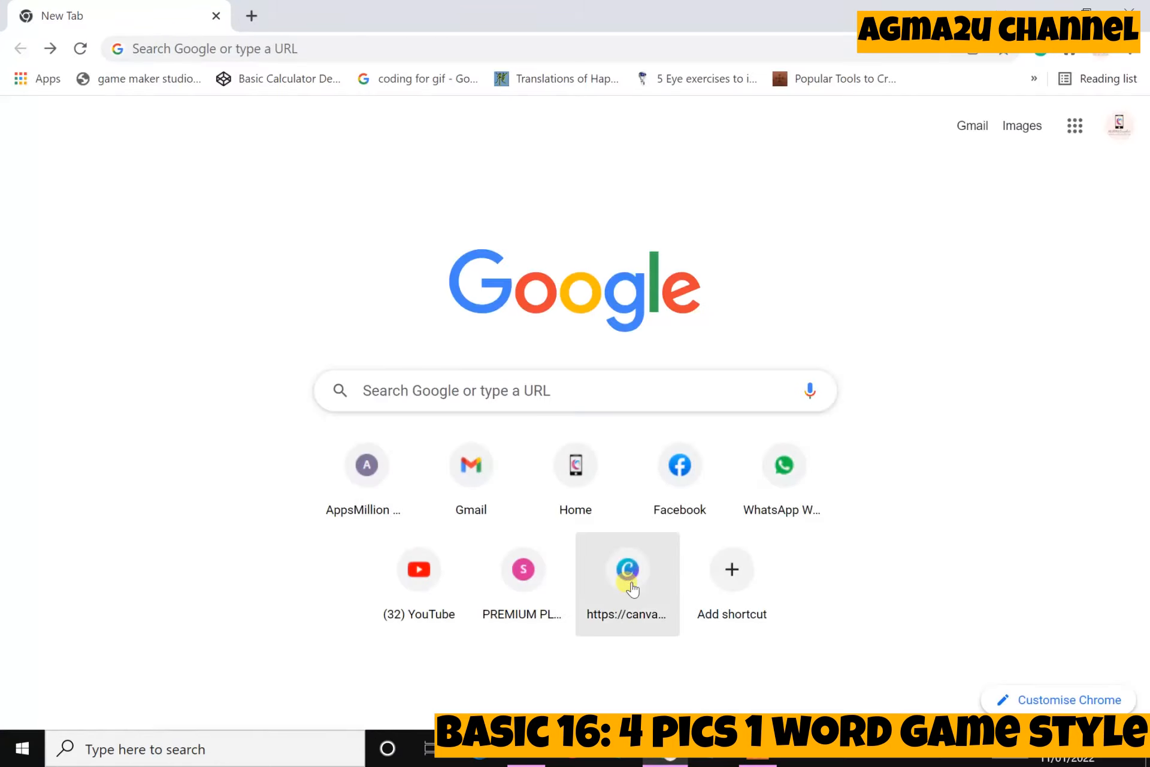
# Go to the Canva home page and open the GUESS THE MOVIE design from the recent designs.
pyautogui.click(630, 584)
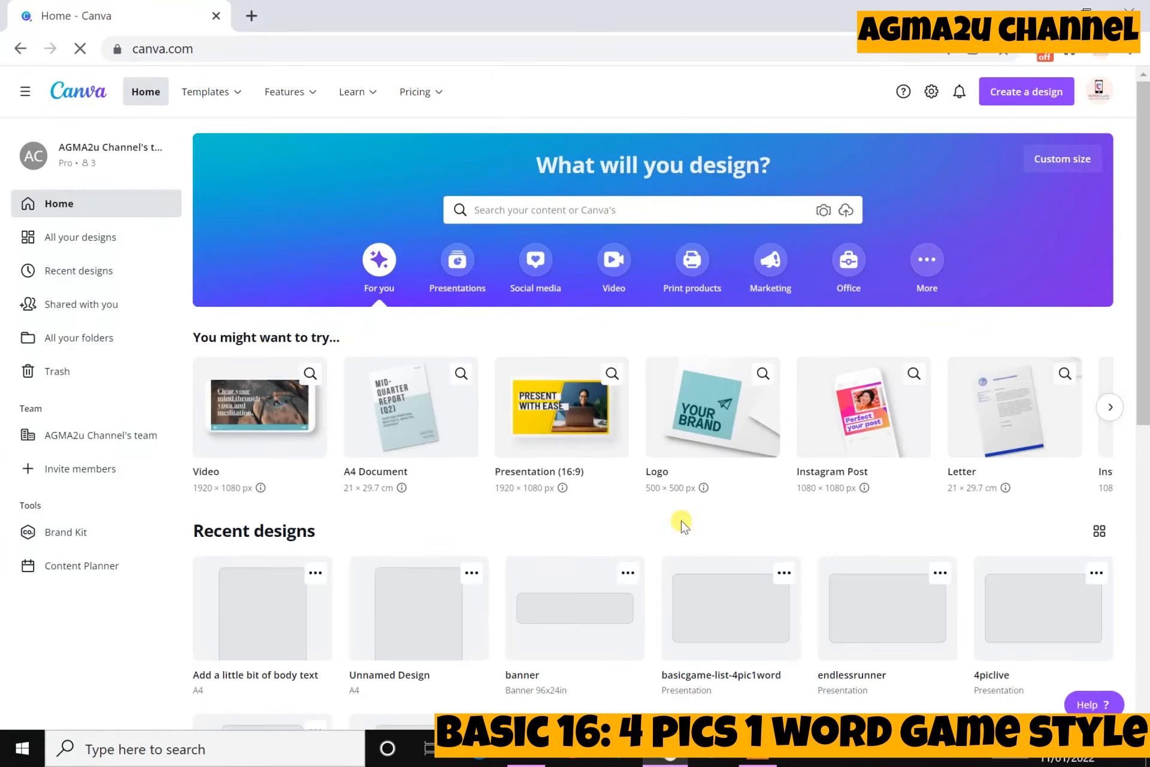
pyautogui.scroll(-6, 570, 642)
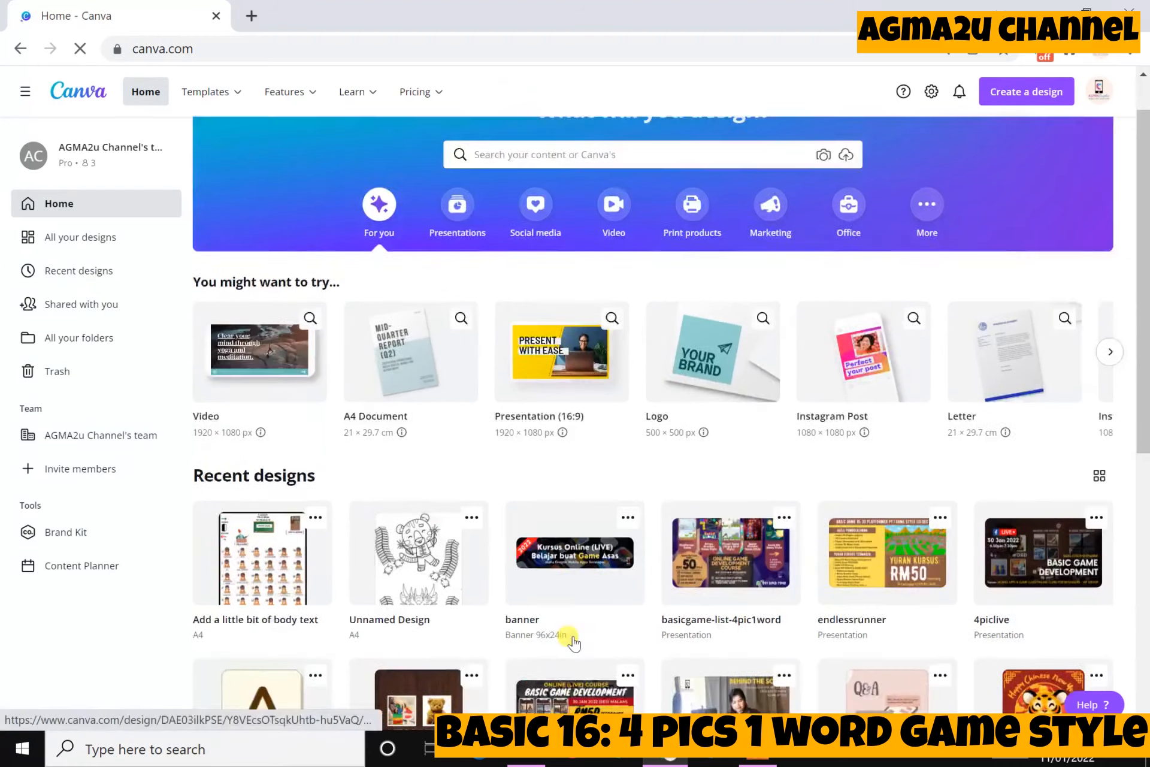
pyautogui.click(390, 439)
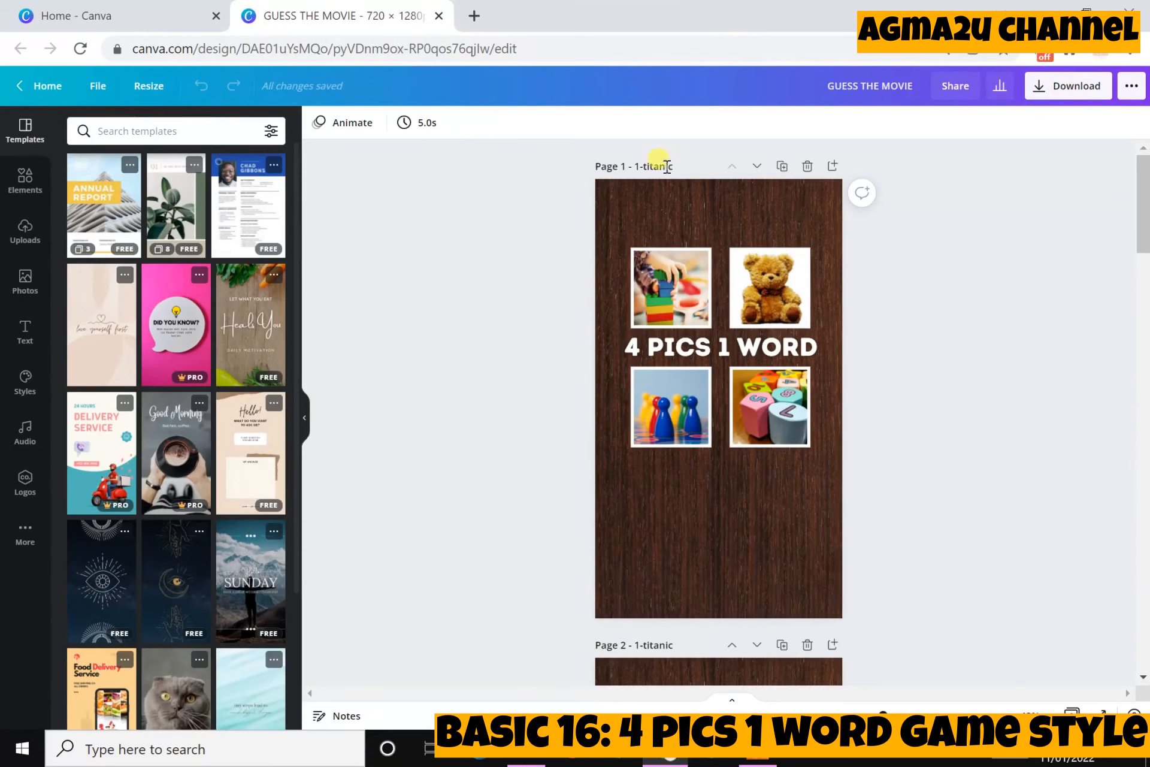
# Look through the design from the 4 PICS 1 WORD cover to the 1-titanic and 2-cindarella puzzle pages.
pyautogui.scroll(-6, 910, 492)
pyautogui.scroll(-2, 910, 492)
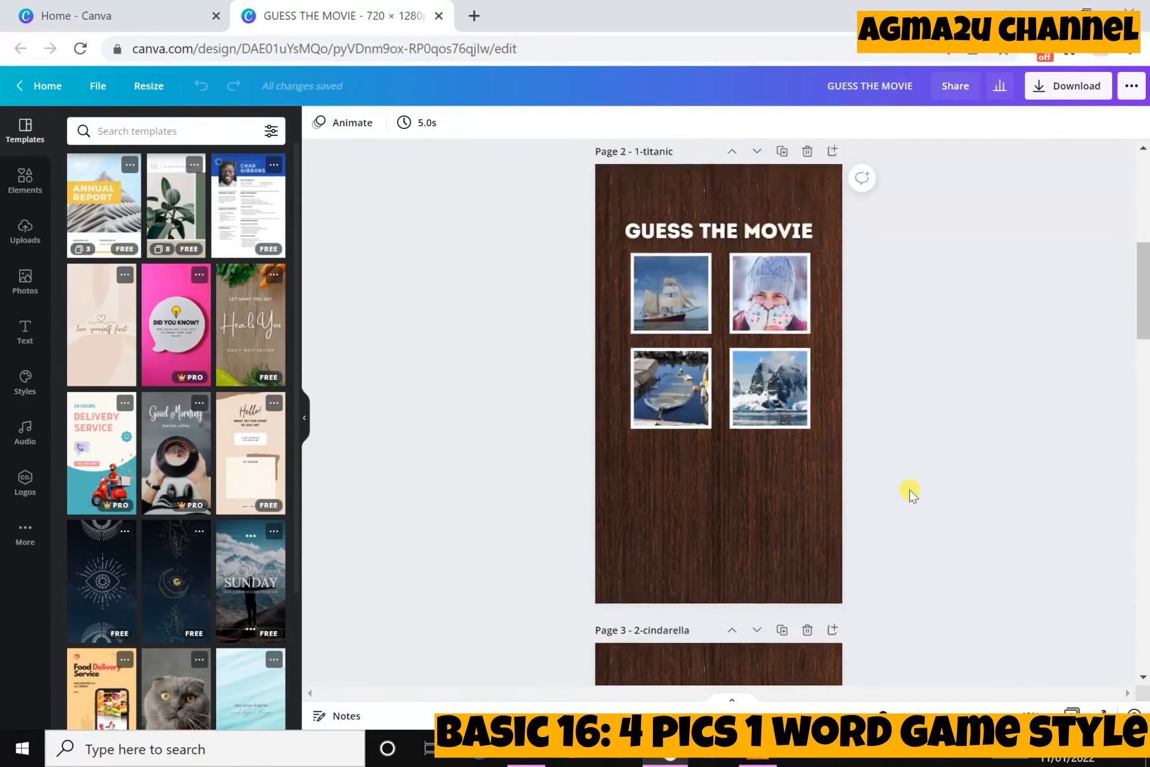
pyautogui.scroll(6, 910, 493)
pyautogui.scroll(-5, 910, 493)
pyautogui.scroll(-2, 909, 493)
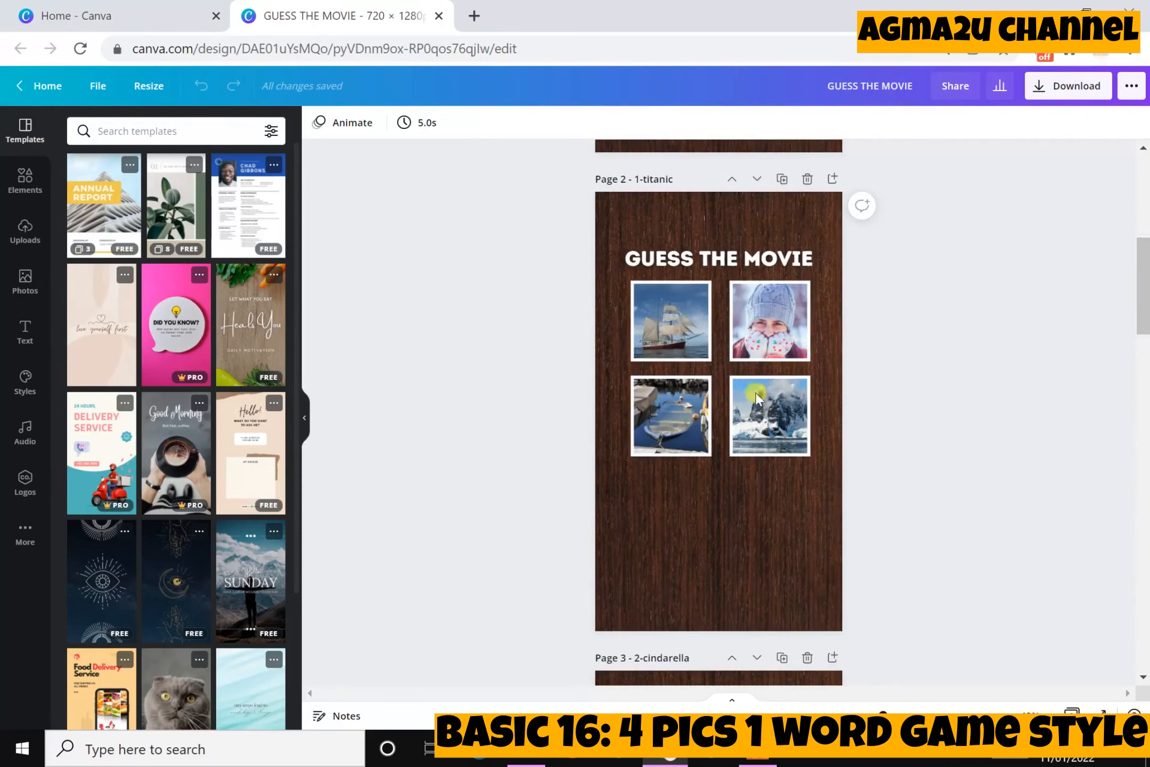
pyautogui.scroll(-15, 868, 483)
pyautogui.scroll(10, 869, 483)
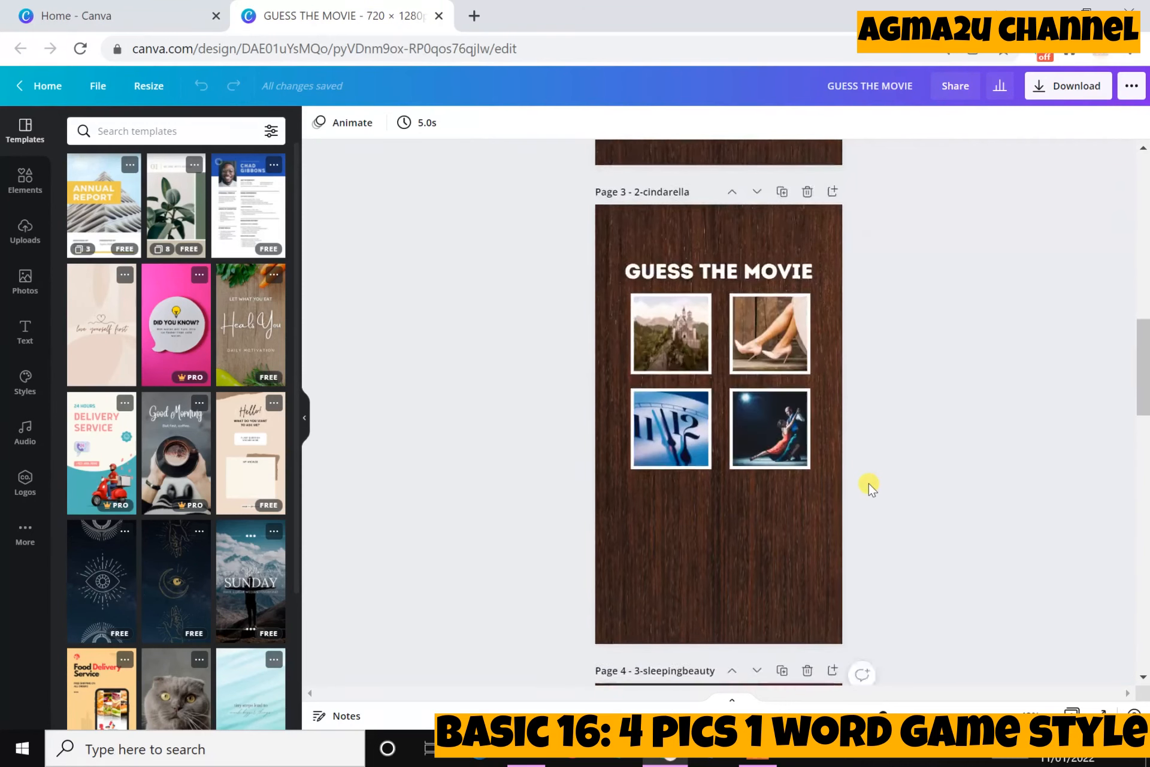
# Examine the GUESS THE MOVIE title and each of the four pictures on the 2-cindarella page.
pyautogui.click(689, 364)
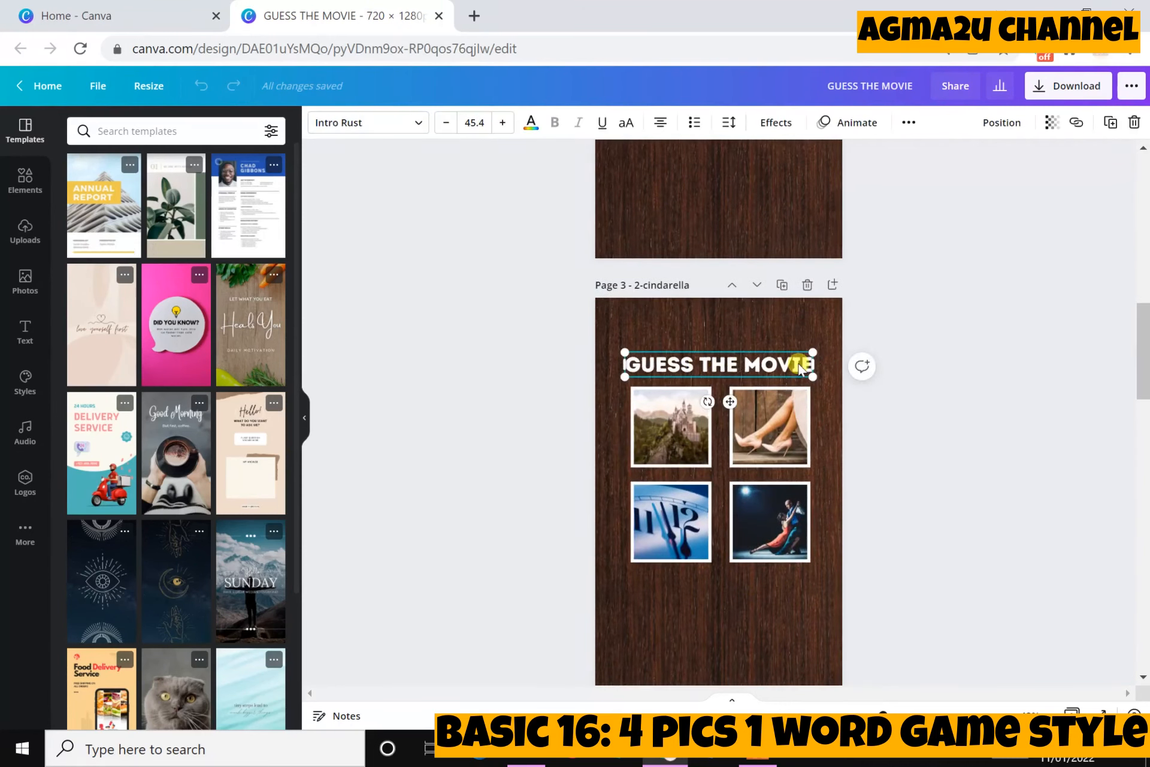
pyautogui.moveTo(746, 363); pyautogui.dragTo(839, 367)
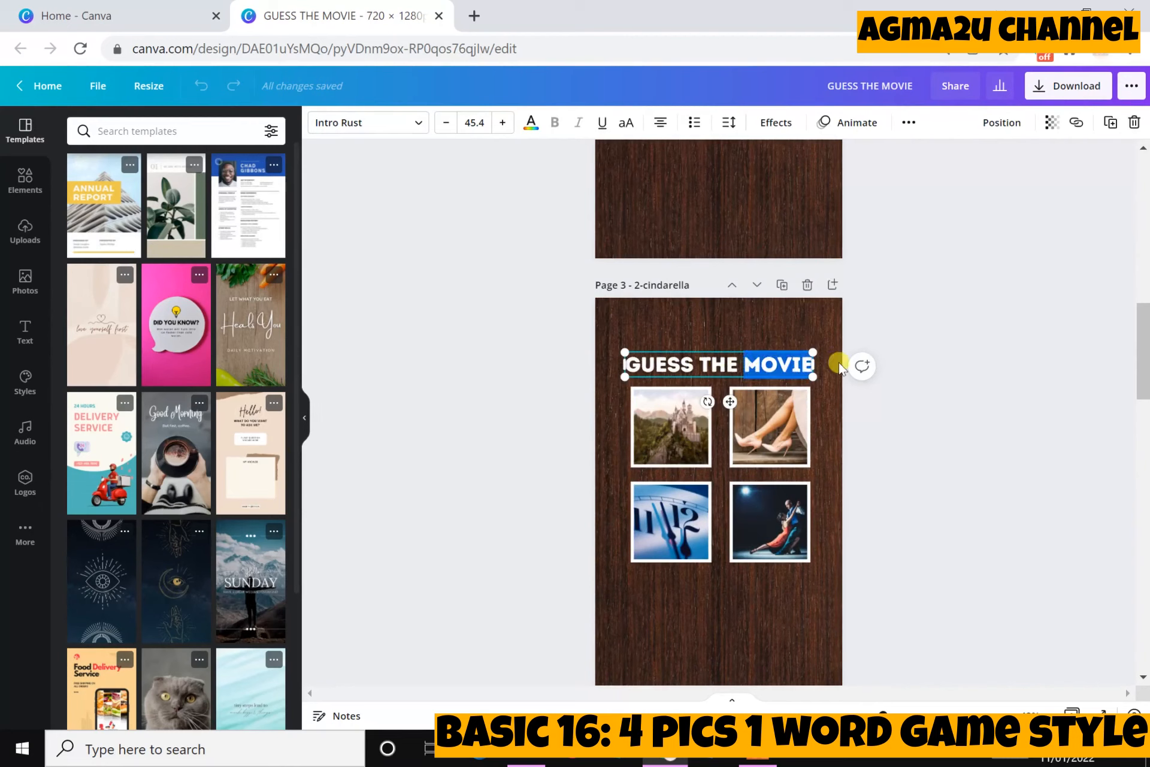
pyautogui.click(735, 365)
pyautogui.click(779, 462)
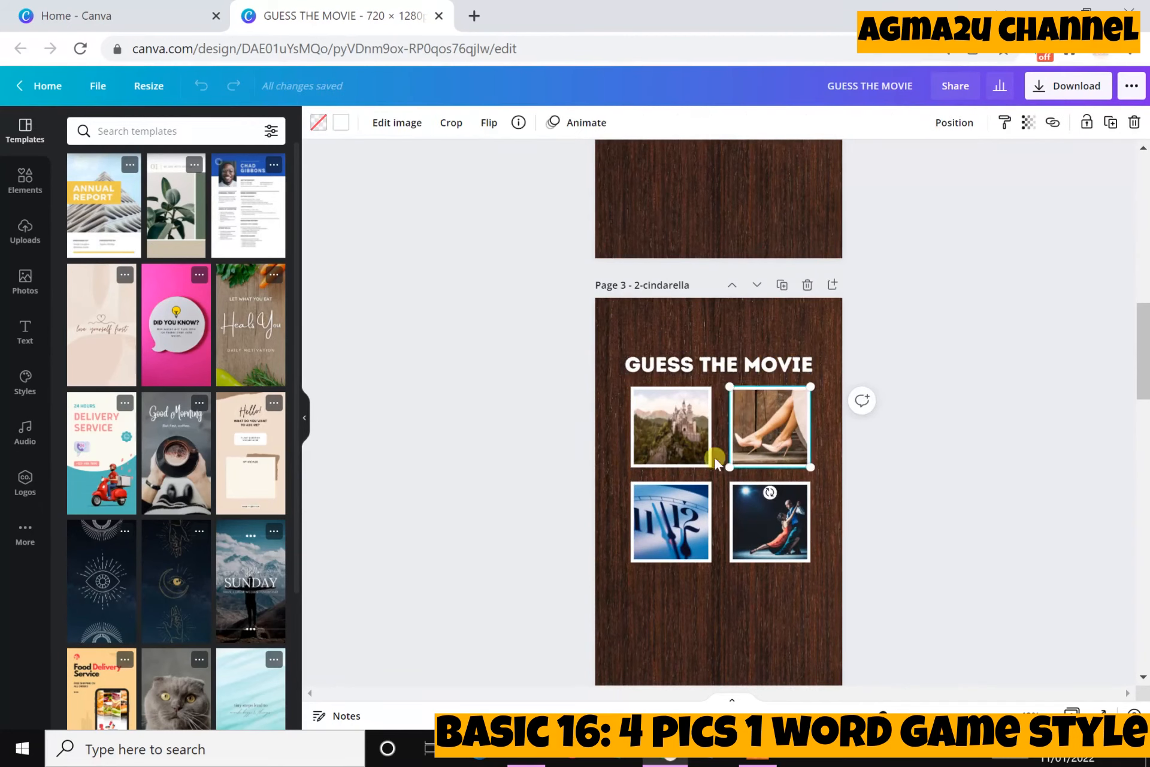
pyautogui.click(655, 443)
pyautogui.click(676, 529)
pyautogui.click(767, 524)
pyautogui.click(782, 421)
pyautogui.click(673, 422)
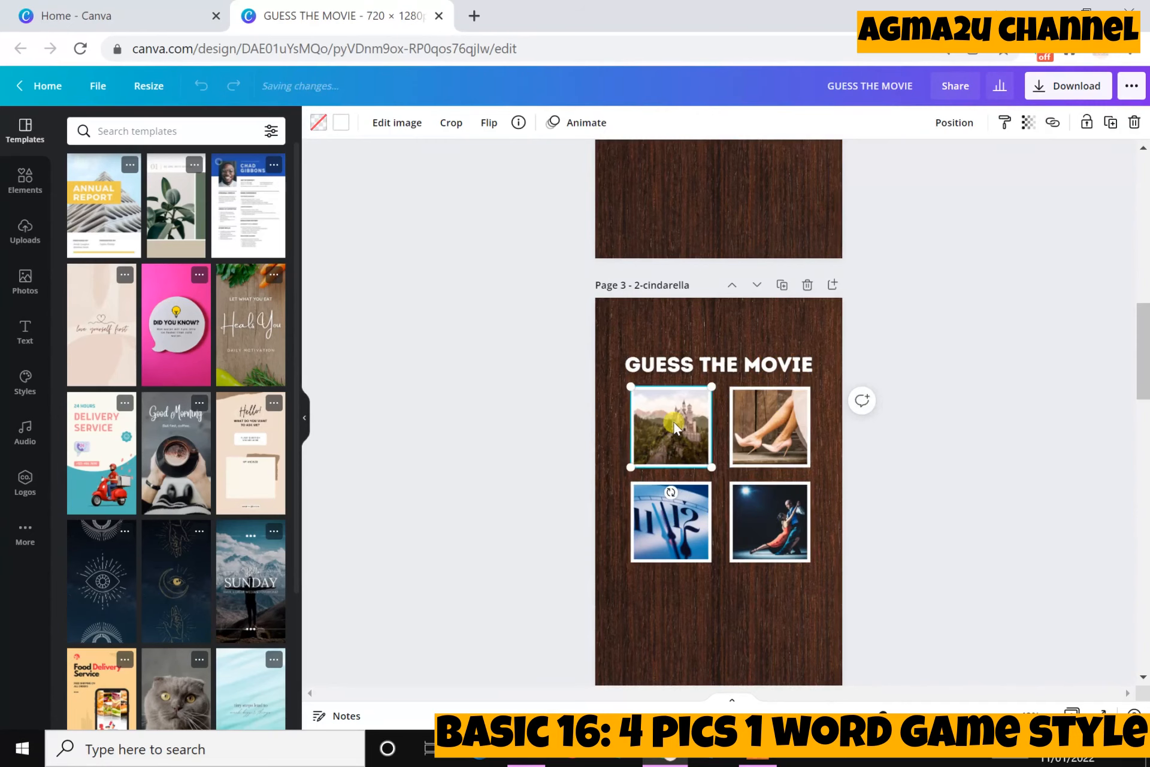
pyautogui.click(674, 515)
pyautogui.scroll(-4, 779, 566)
pyautogui.scroll(2, 779, 565)
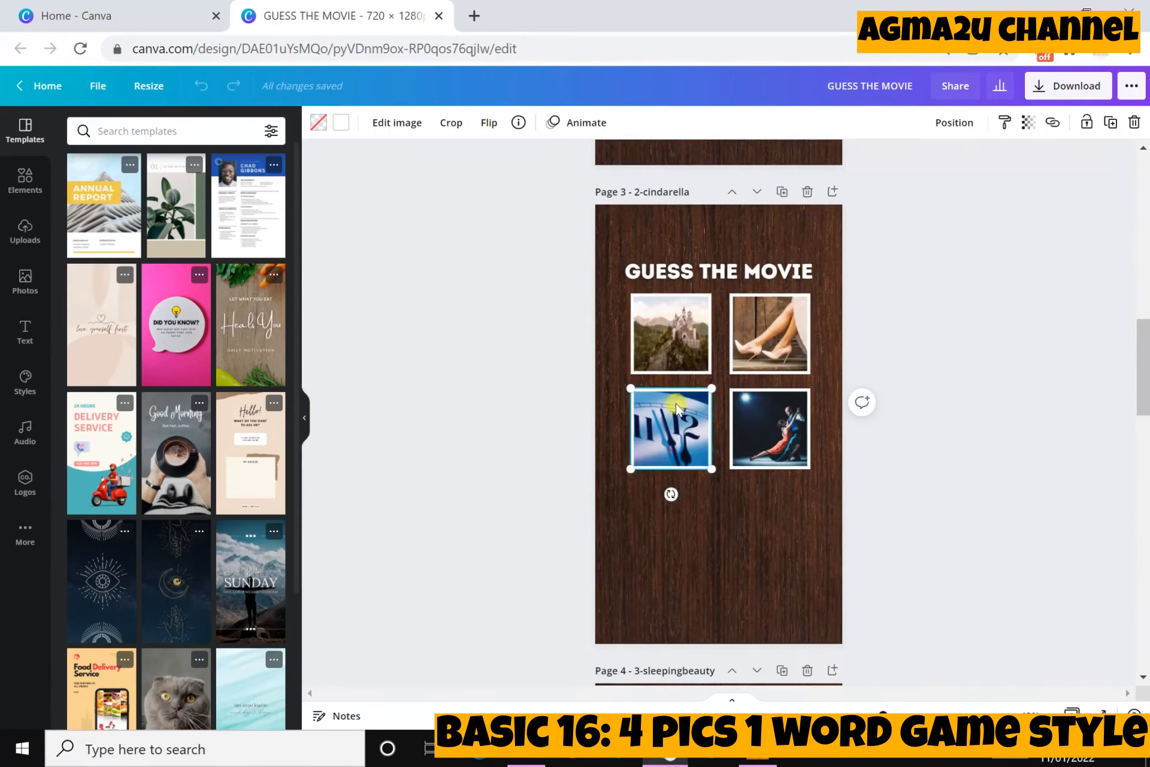
# Search the elements for "lion" and replace the clock picture on the 2-cindarella page with the lying lion photo.
pyautogui.click(39, 196)
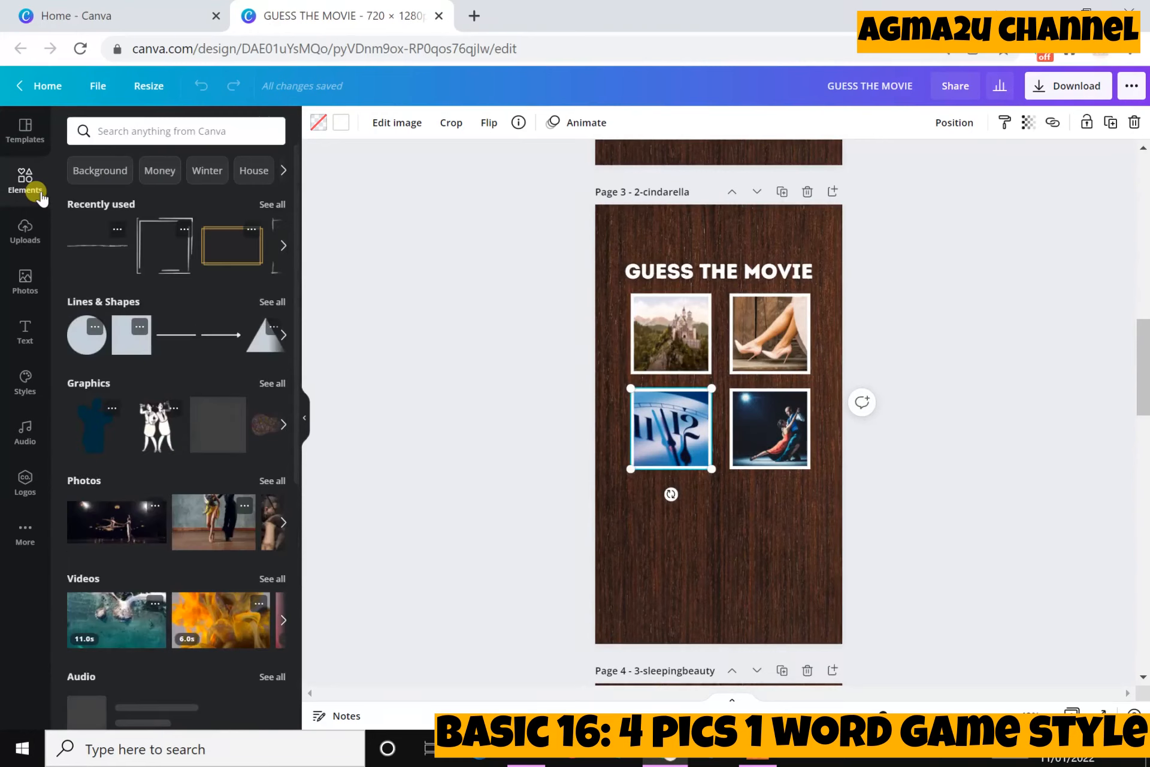
pyautogui.click(184, 132)
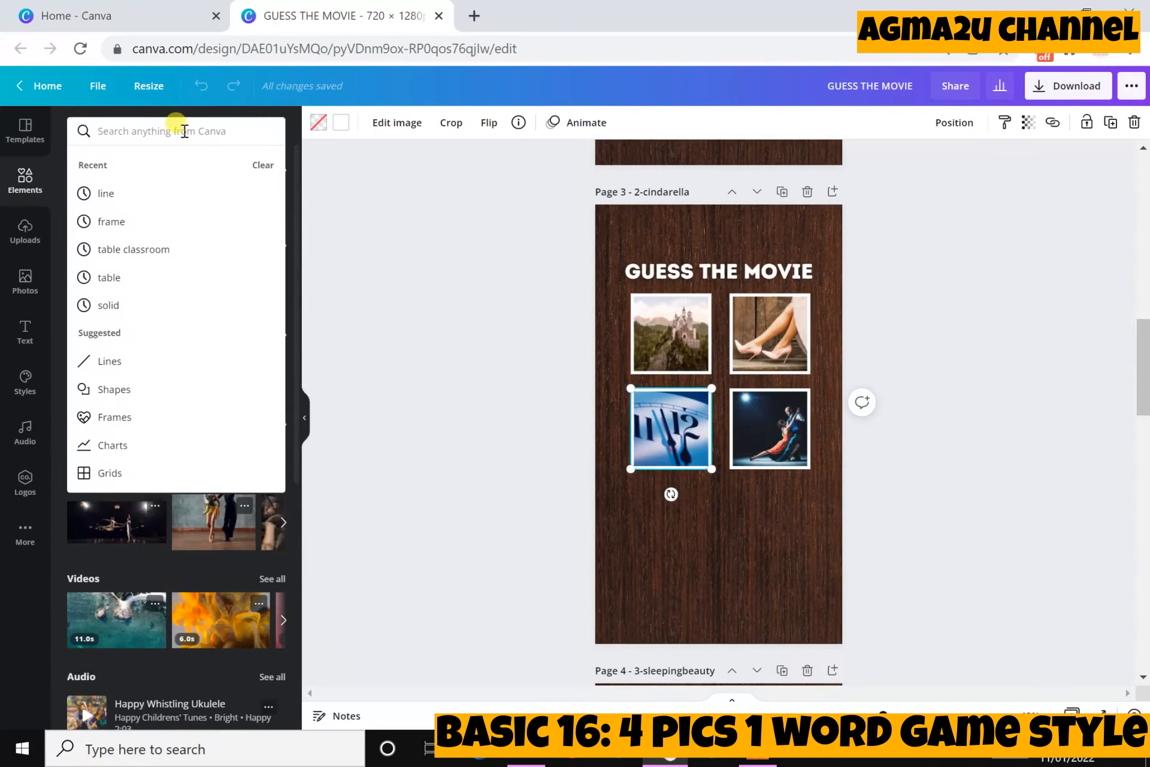
pyautogui.write('lion')
pyautogui.press('Return')
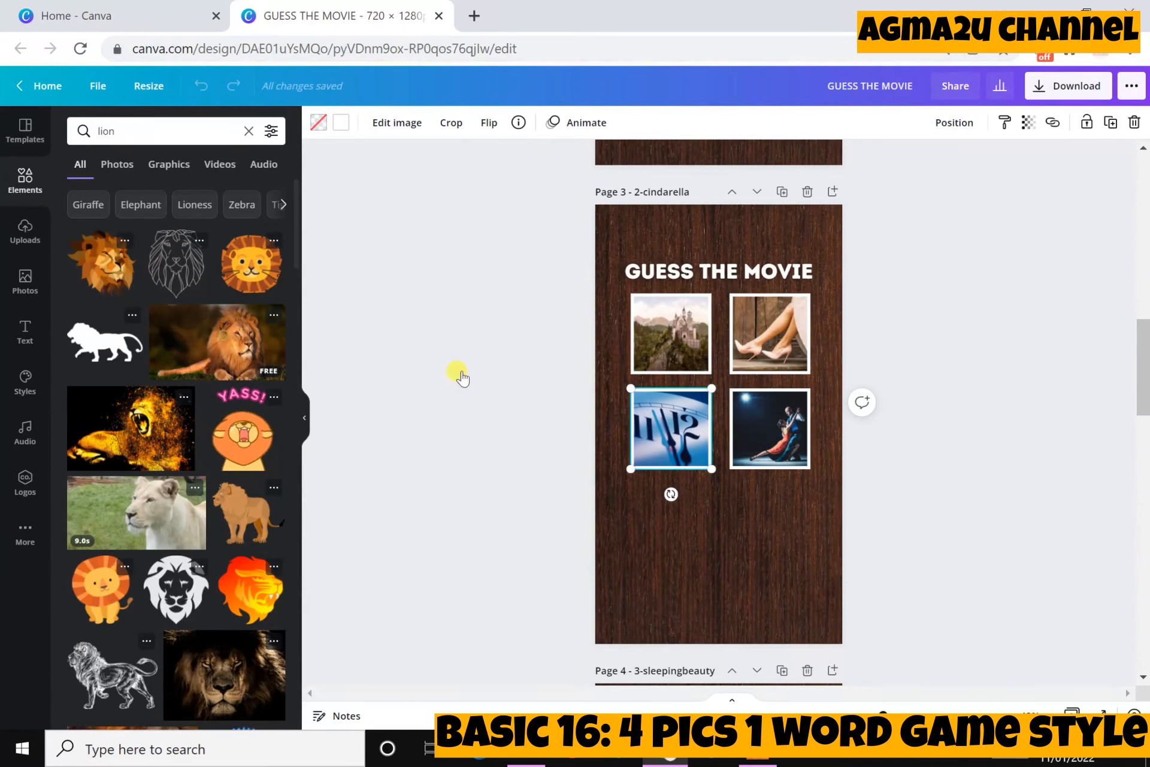
pyautogui.moveTo(461, 376); pyautogui.dragTo(658, 429)
pyautogui.doubleClick(682, 434)
pyautogui.click(552, 527)
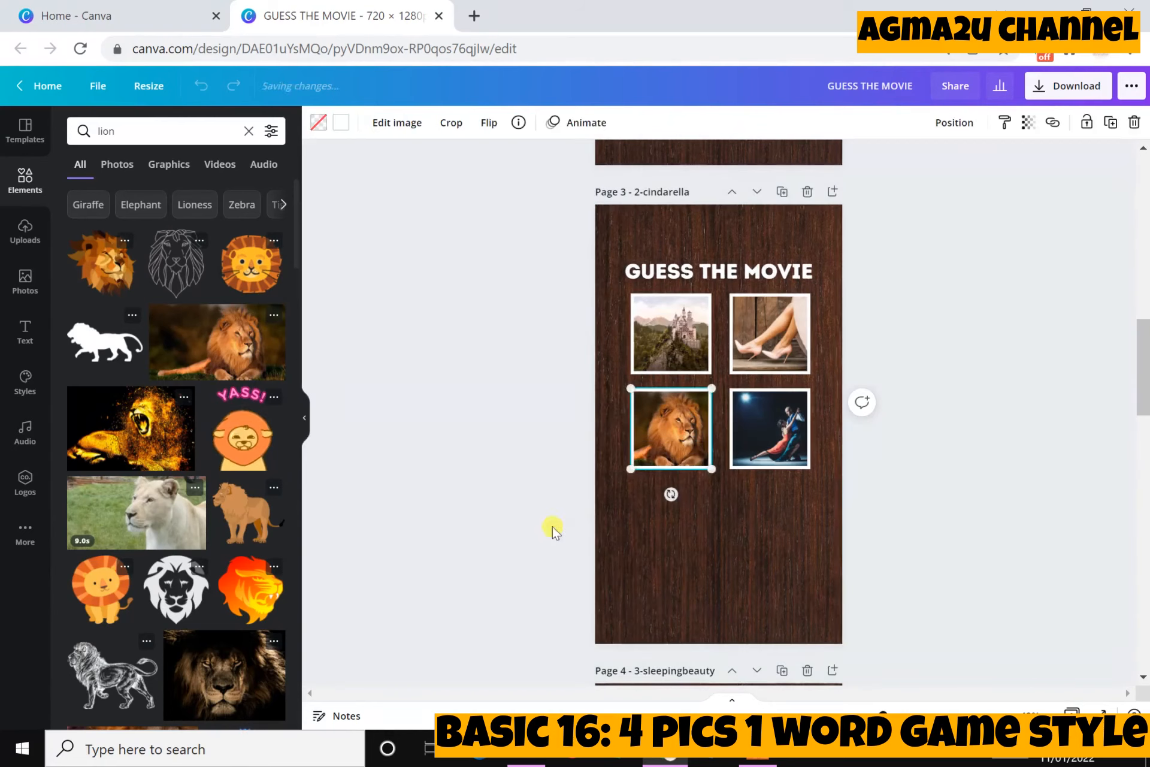
pyautogui.click(534, 521)
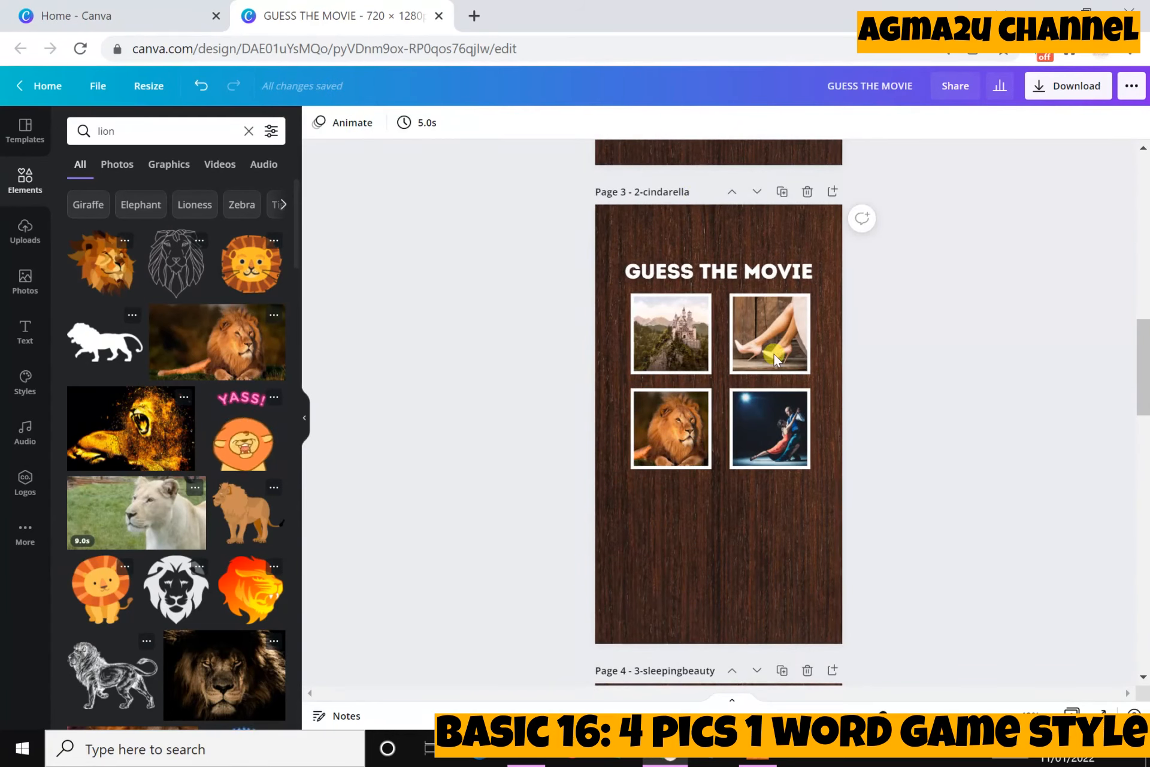
# Check the design's download options, close them, and look through the puzzle pages to 5-avengers-end and back to 1-titanic.
pyautogui.click(1053, 94)
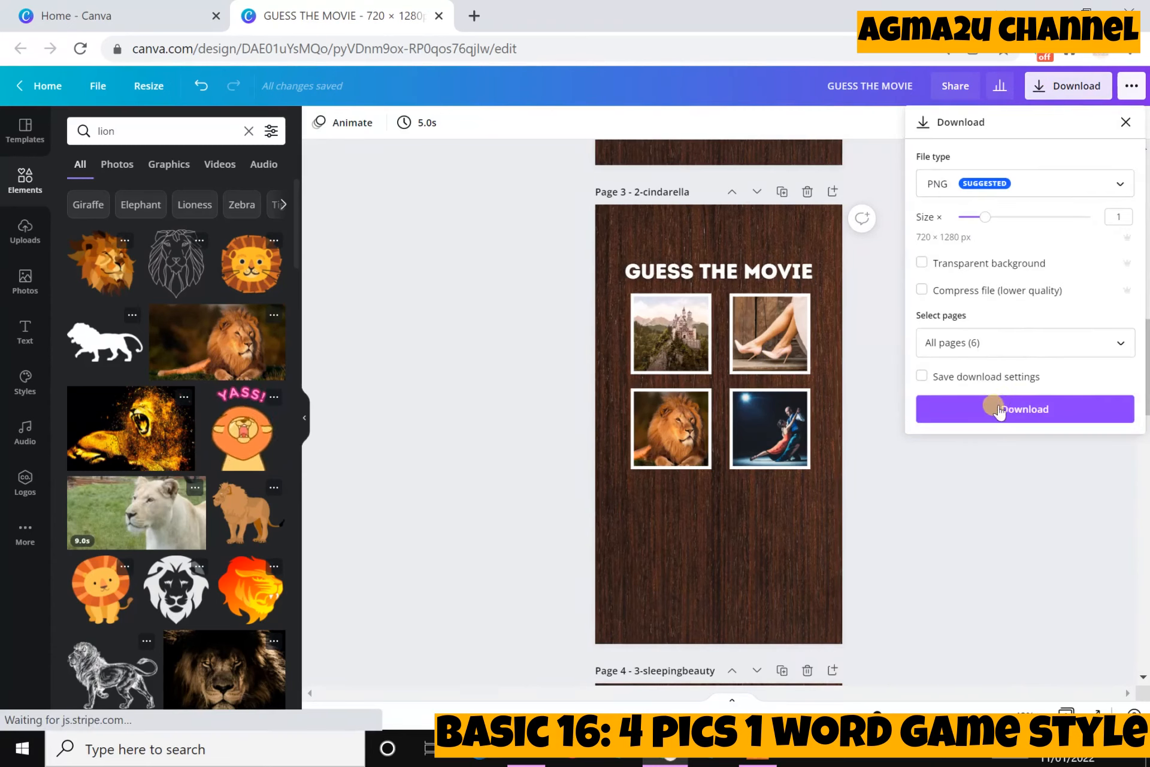
pyautogui.click(999, 409)
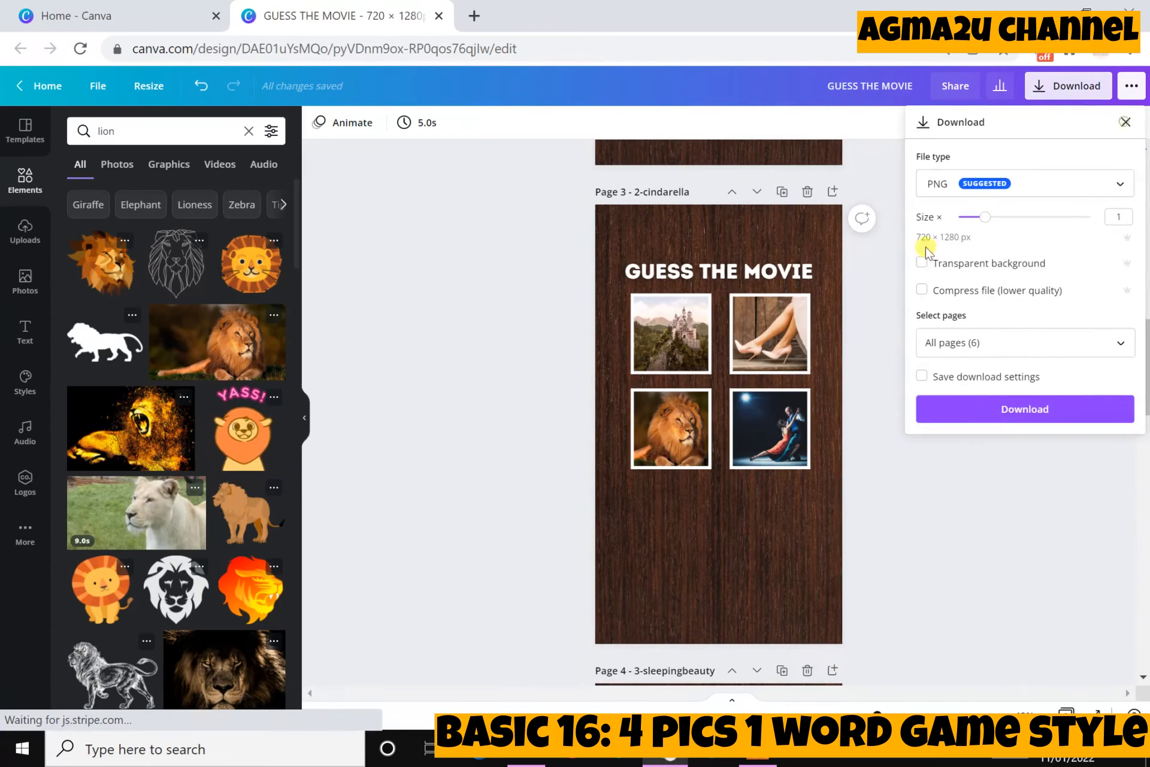
pyautogui.scroll(-12, 871, 350)
pyautogui.scroll(-2, 872, 350)
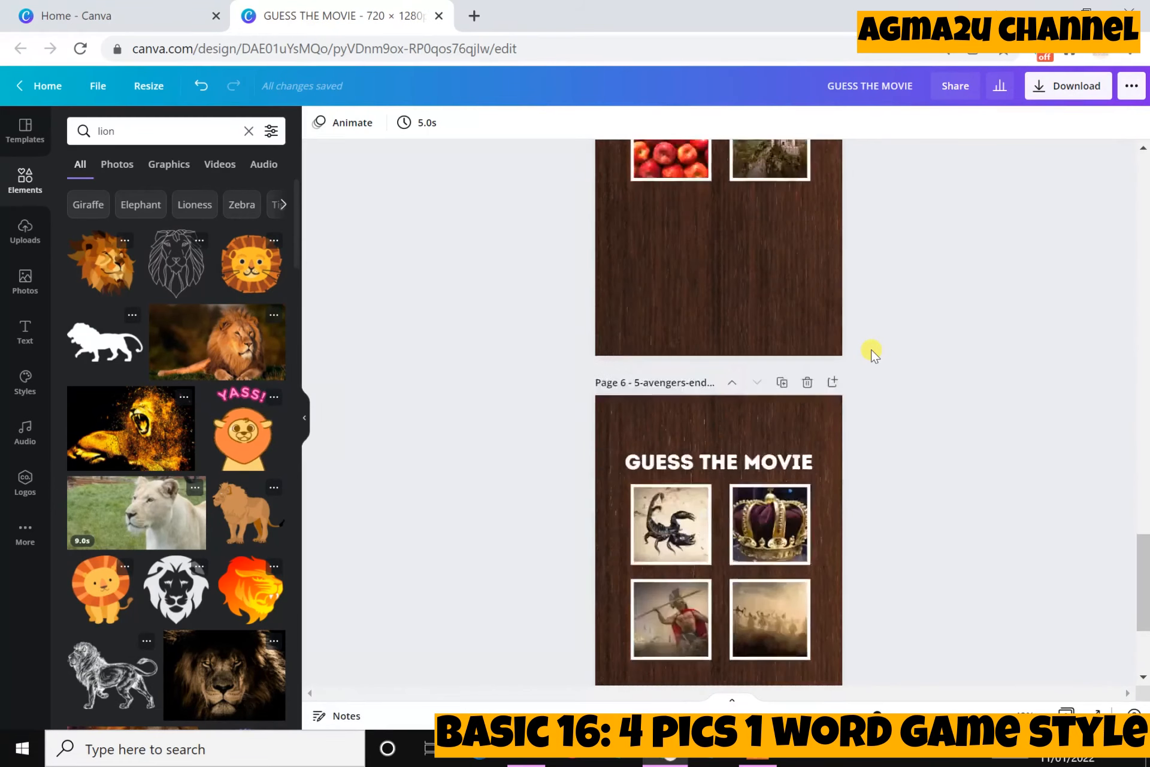
pyautogui.scroll(-3, 873, 354)
pyautogui.scroll(-1, 689, 287)
pyautogui.scroll(20, 705, 323)
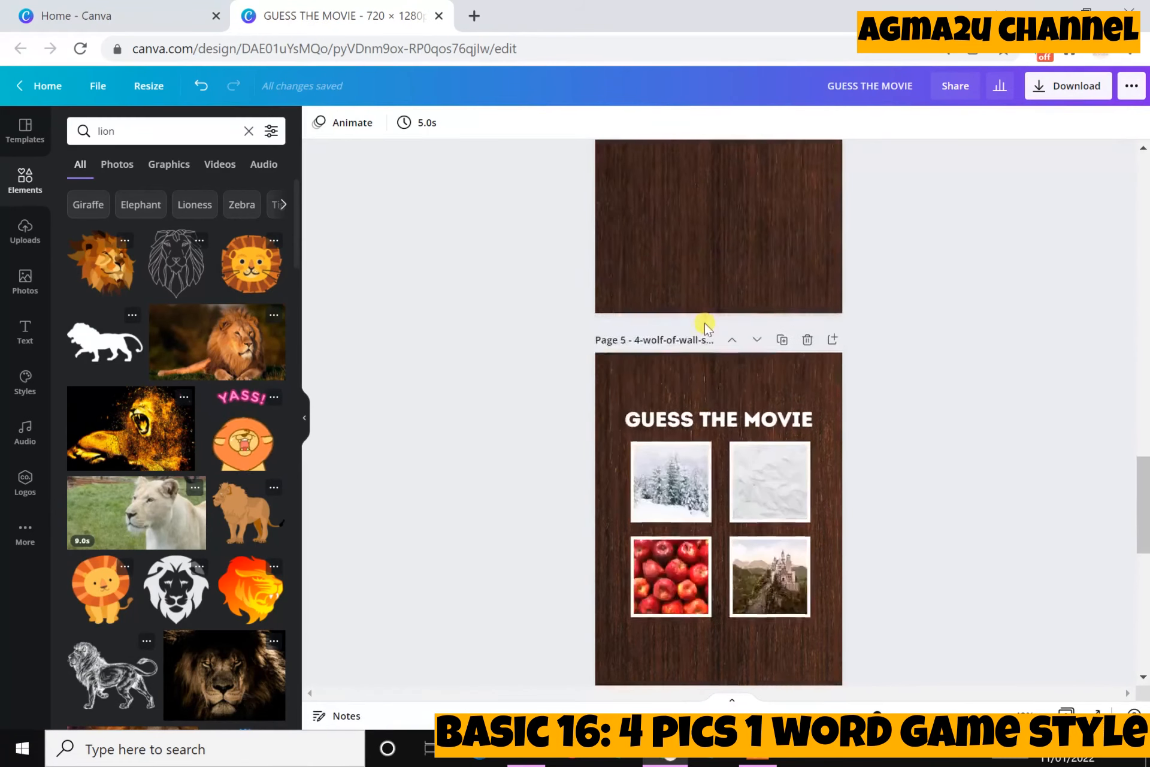
pyautogui.scroll(-5, 705, 323)
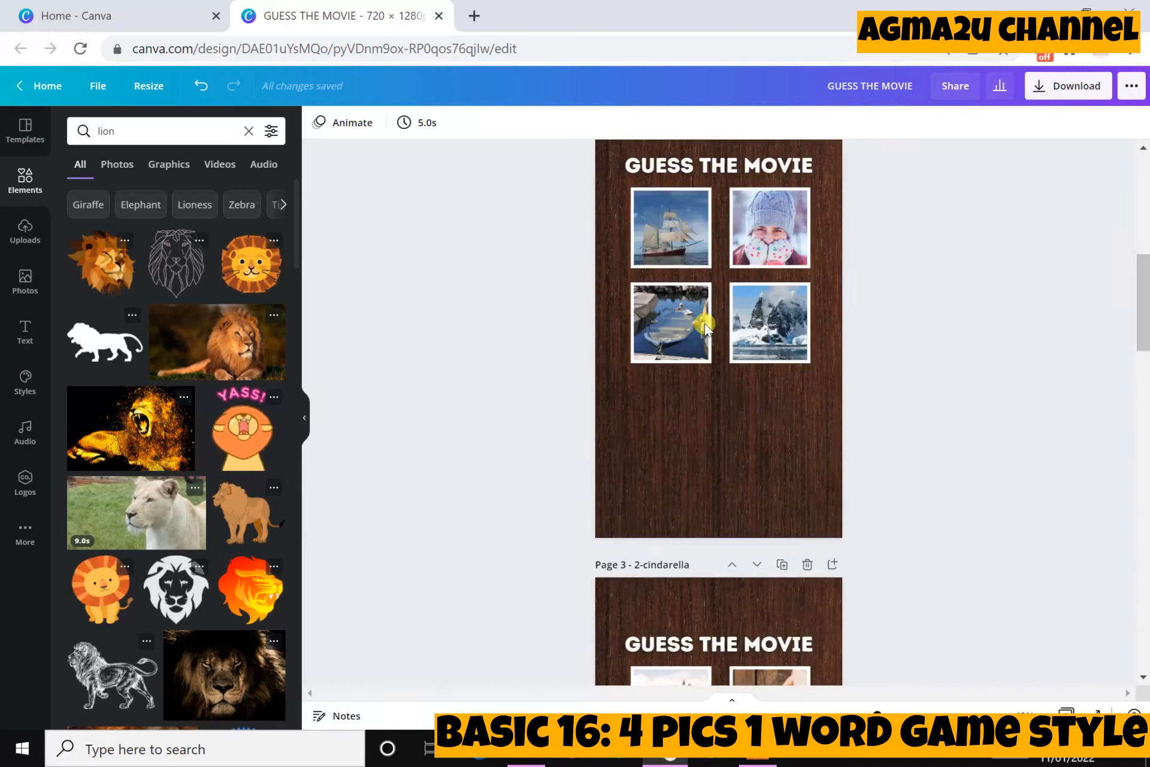
pyautogui.scroll(5, 705, 322)
pyautogui.scroll(-5, 873, 384)
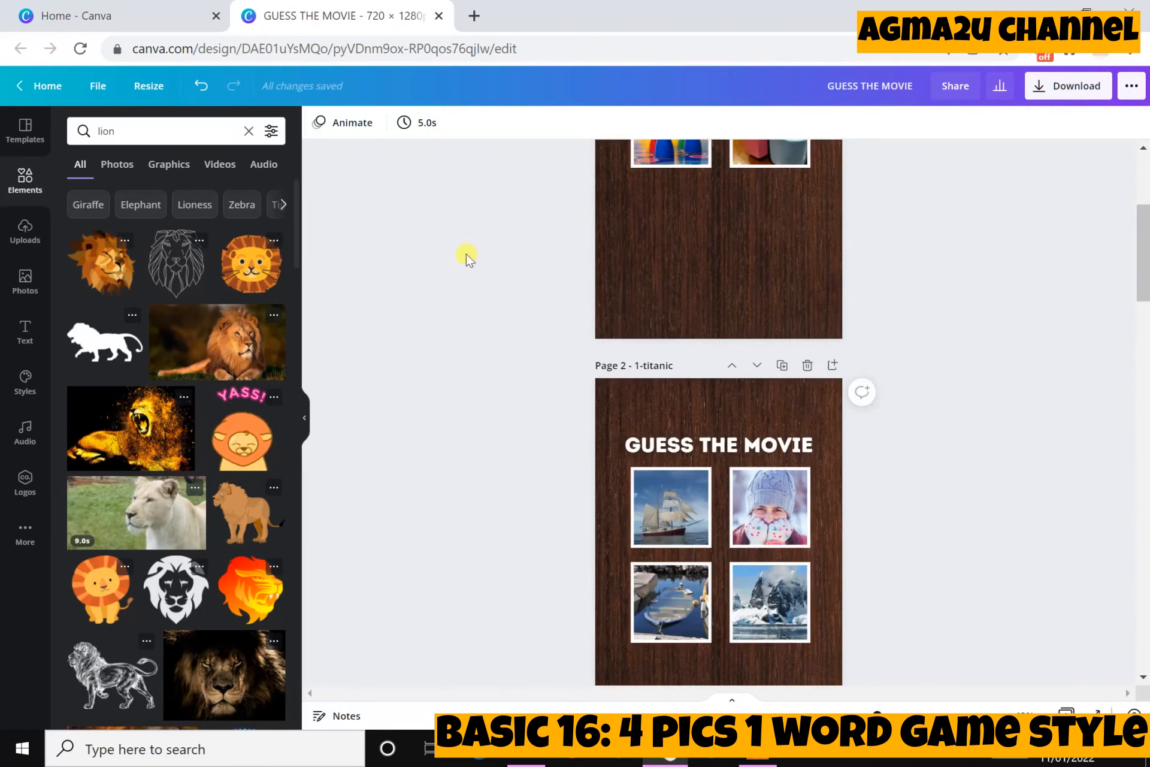
# Replace the Canva tabs with a new browser tab and load the Construct 3 editor at editor.construct.net.
pyautogui.click(473, 17)
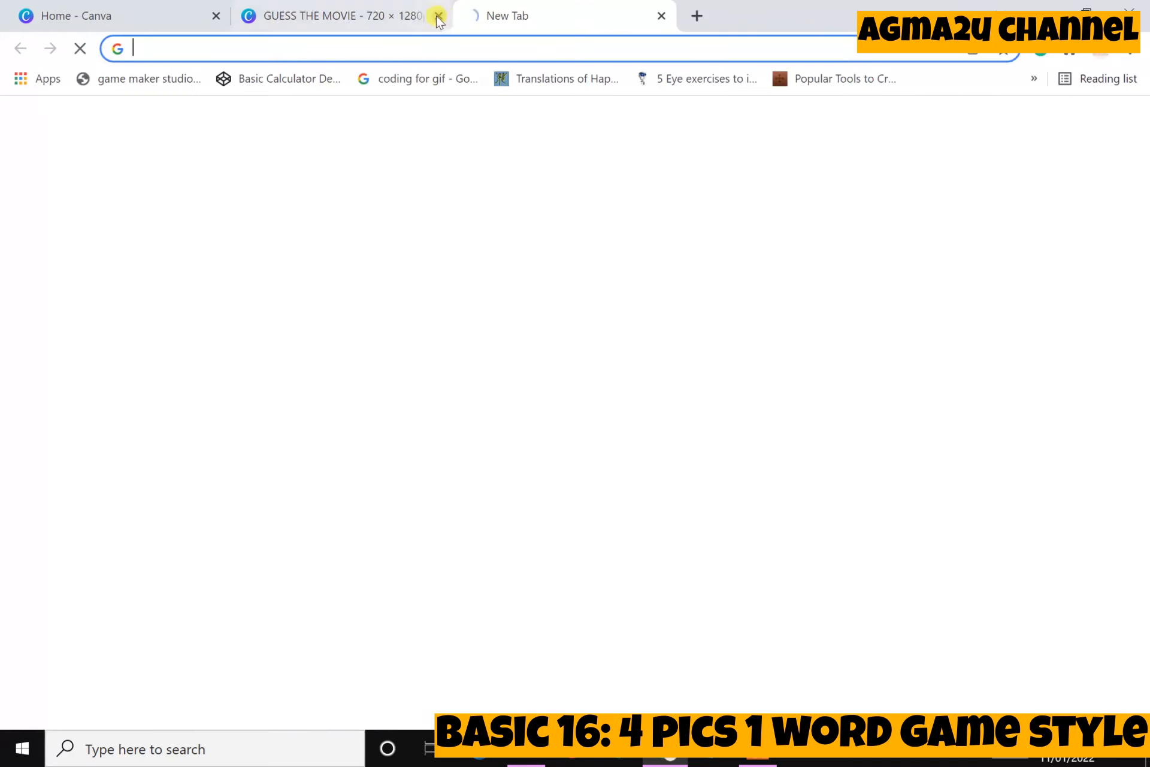
pyautogui.click(437, 16)
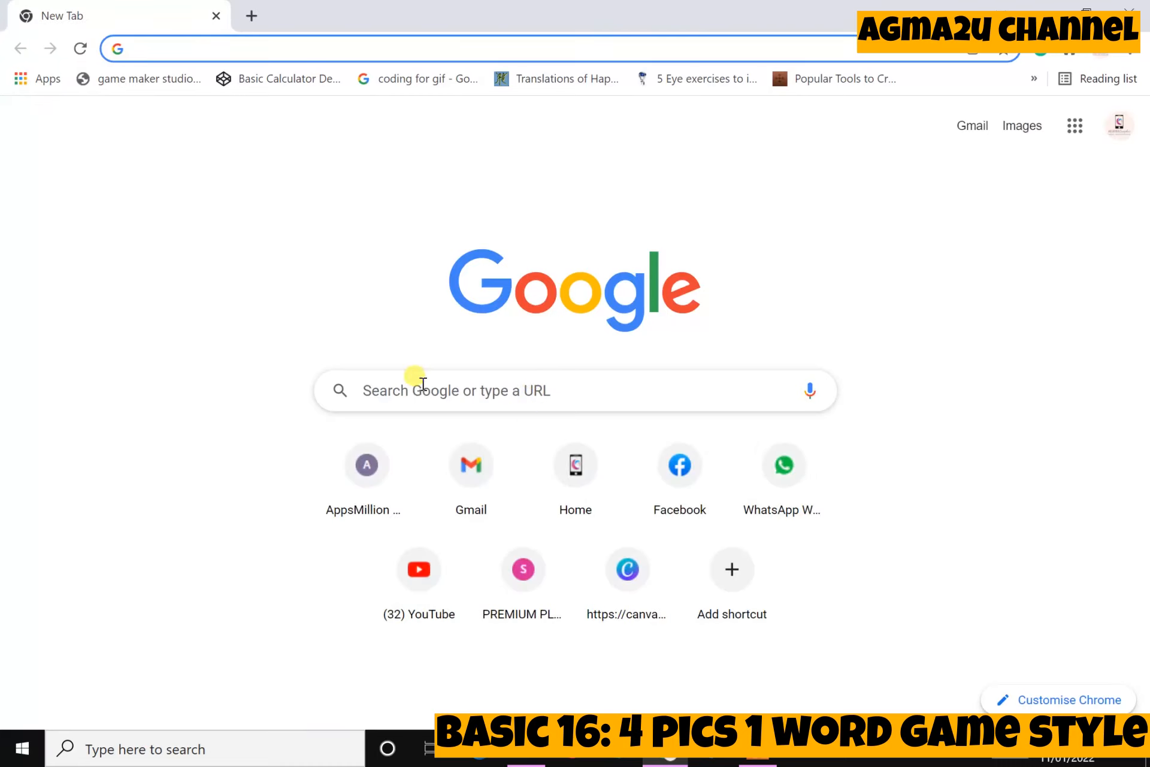
pyautogui.click(458, 392)
pyautogui.write('ed')
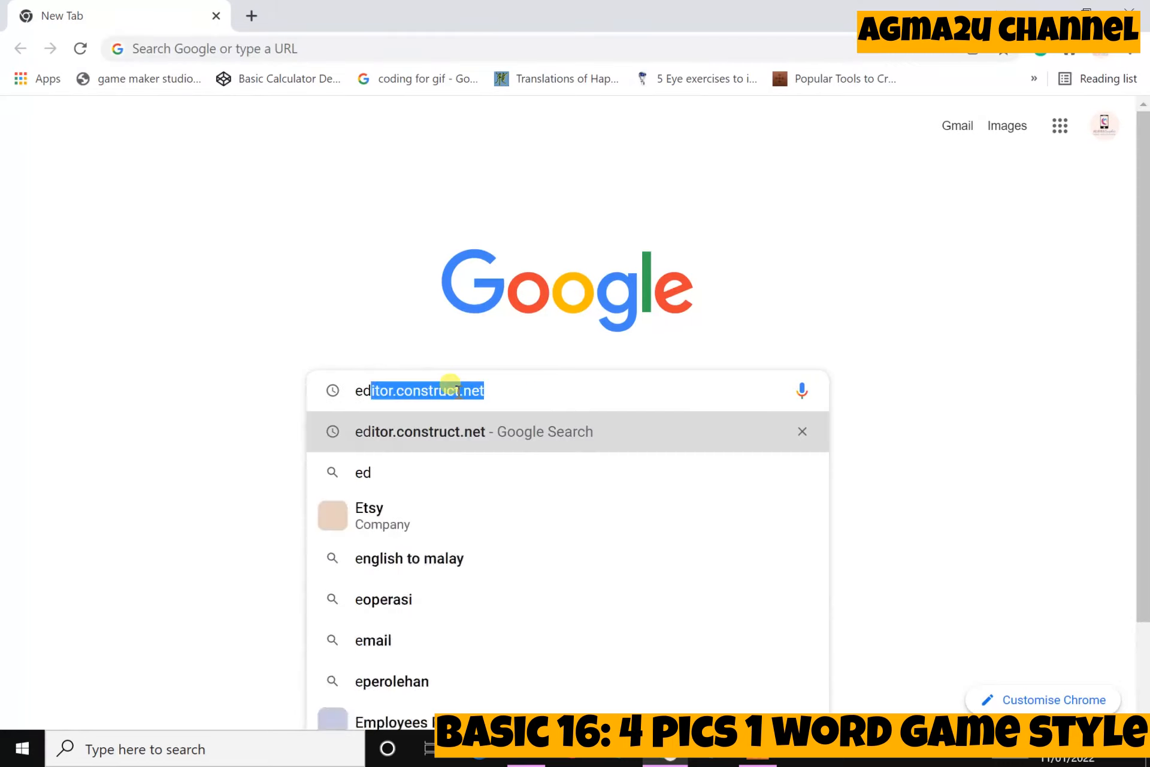
pyautogui.write('itor.construct.ne')
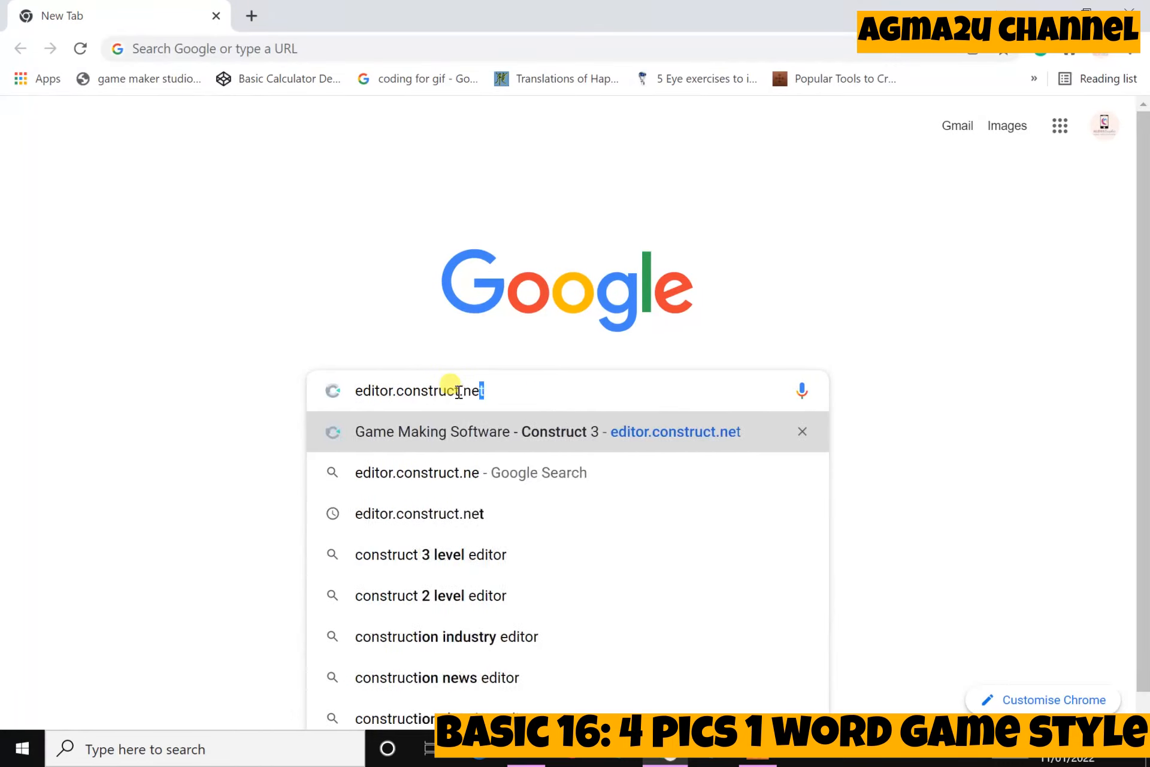
pyautogui.press('Return')
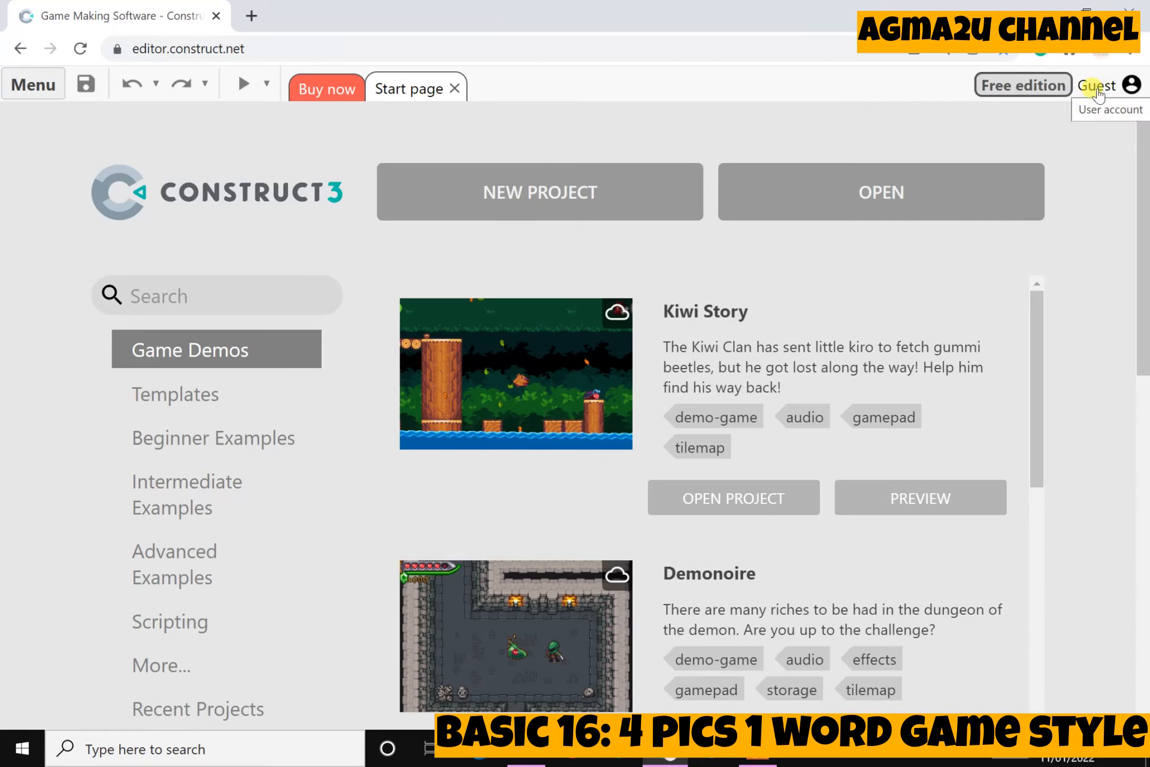
# Log in to the Construct 3 account with the prefilled username and password.
pyautogui.click(1096, 85)
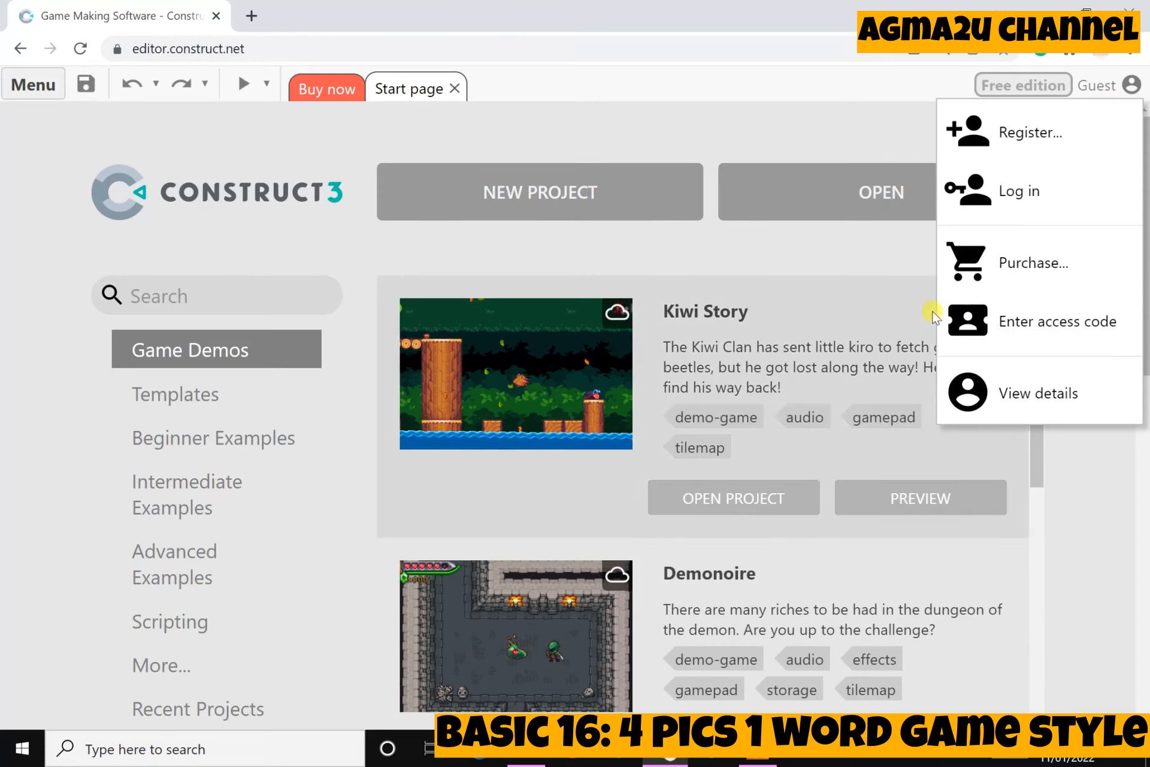
pyautogui.click(995, 192)
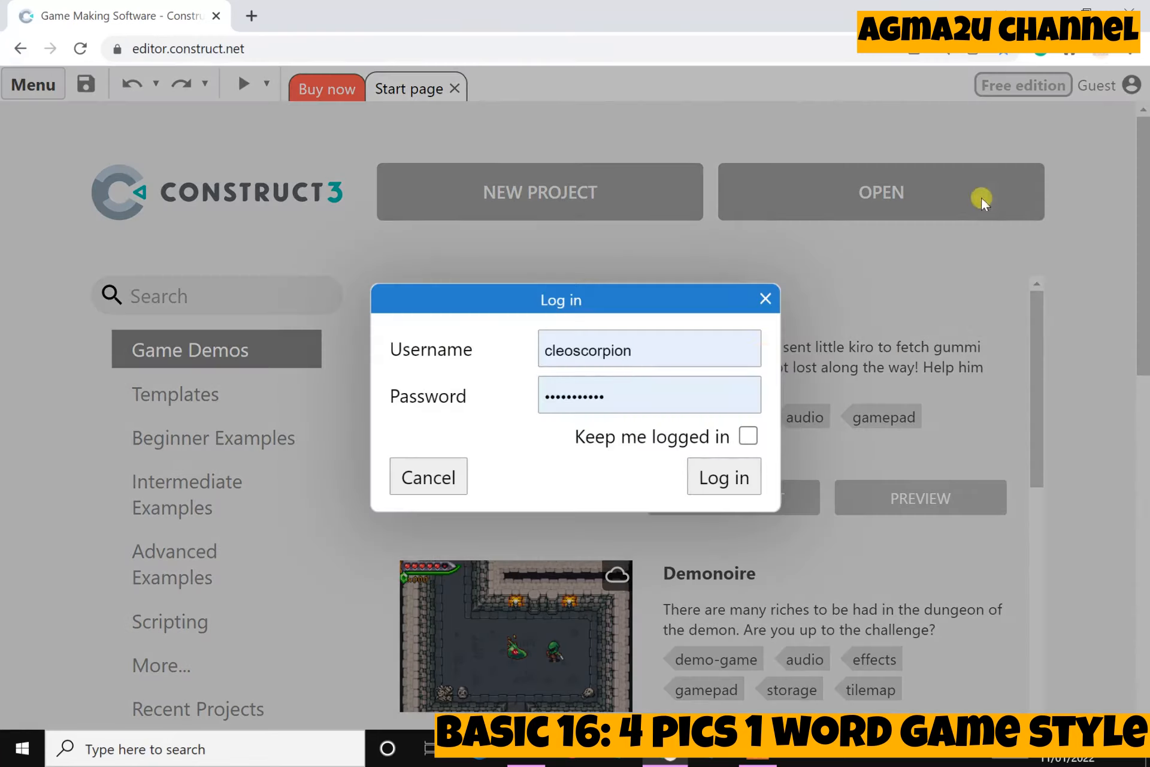
pyautogui.click(743, 485)
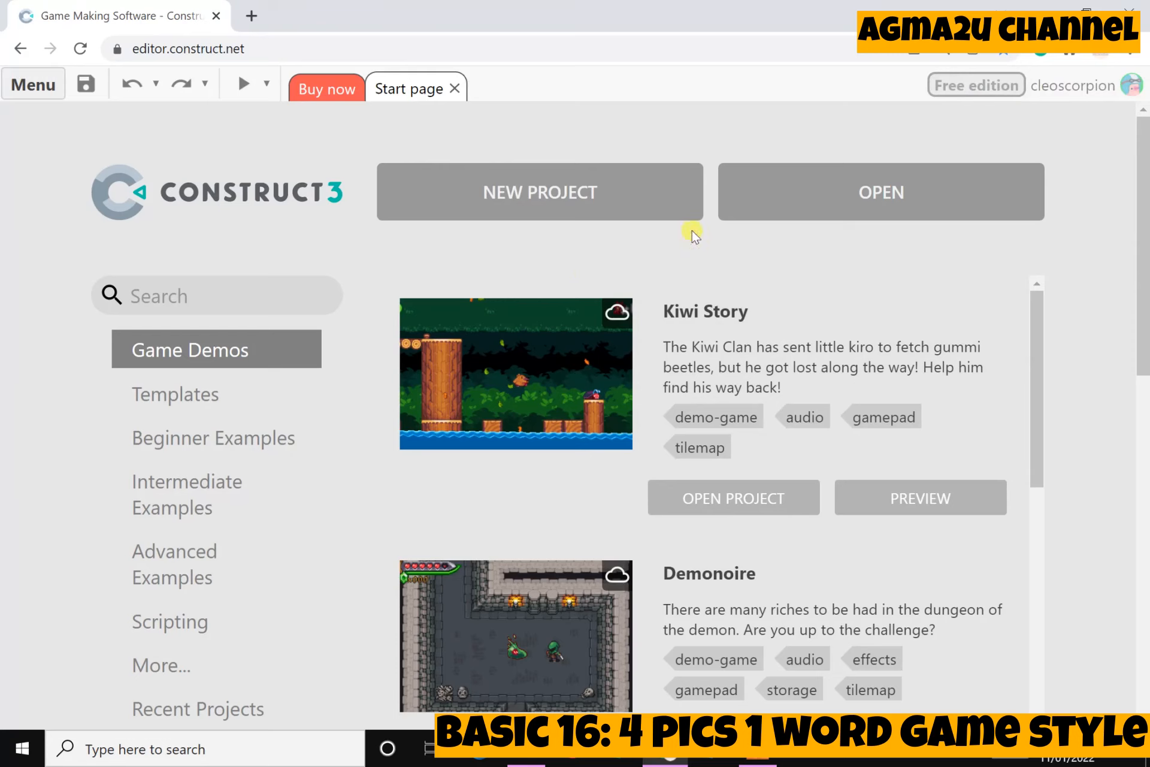
# Create a new project named 4pic1words with the 720p portrait preset.
pyautogui.click(562, 196)
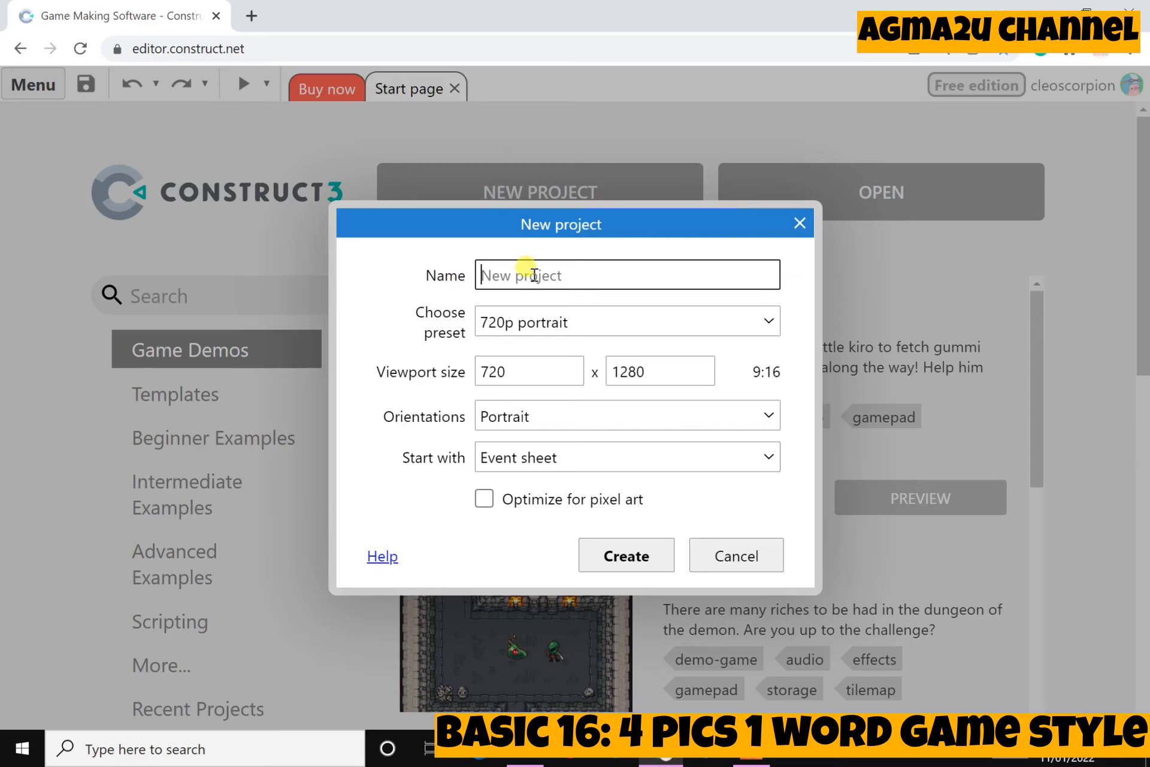
pyautogui.write('4pic1words')
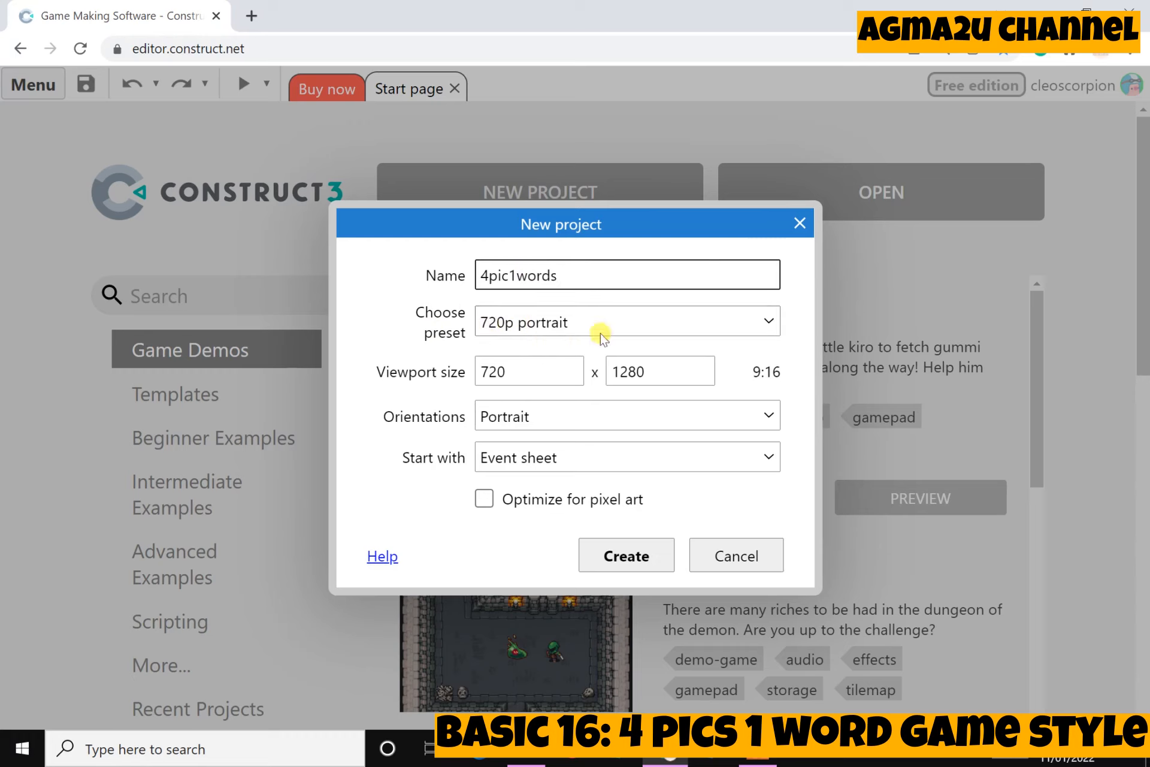
pyautogui.click(566, 327)
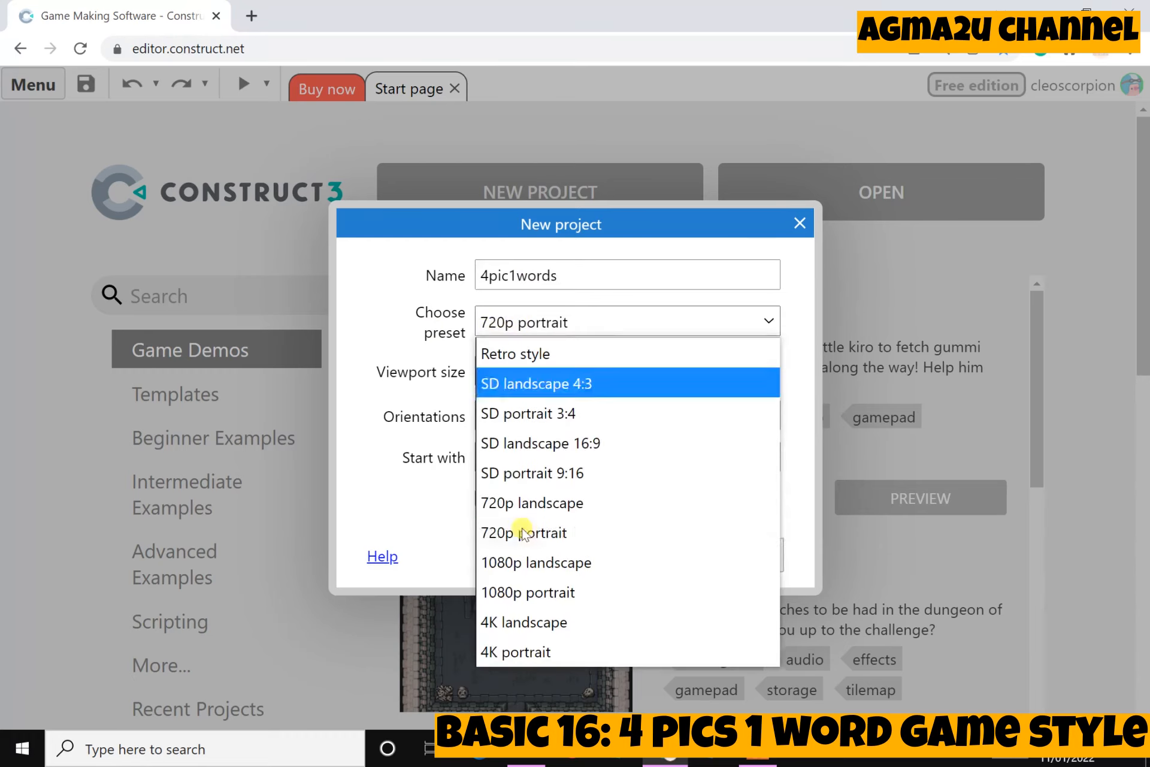
pyautogui.click(546, 535)
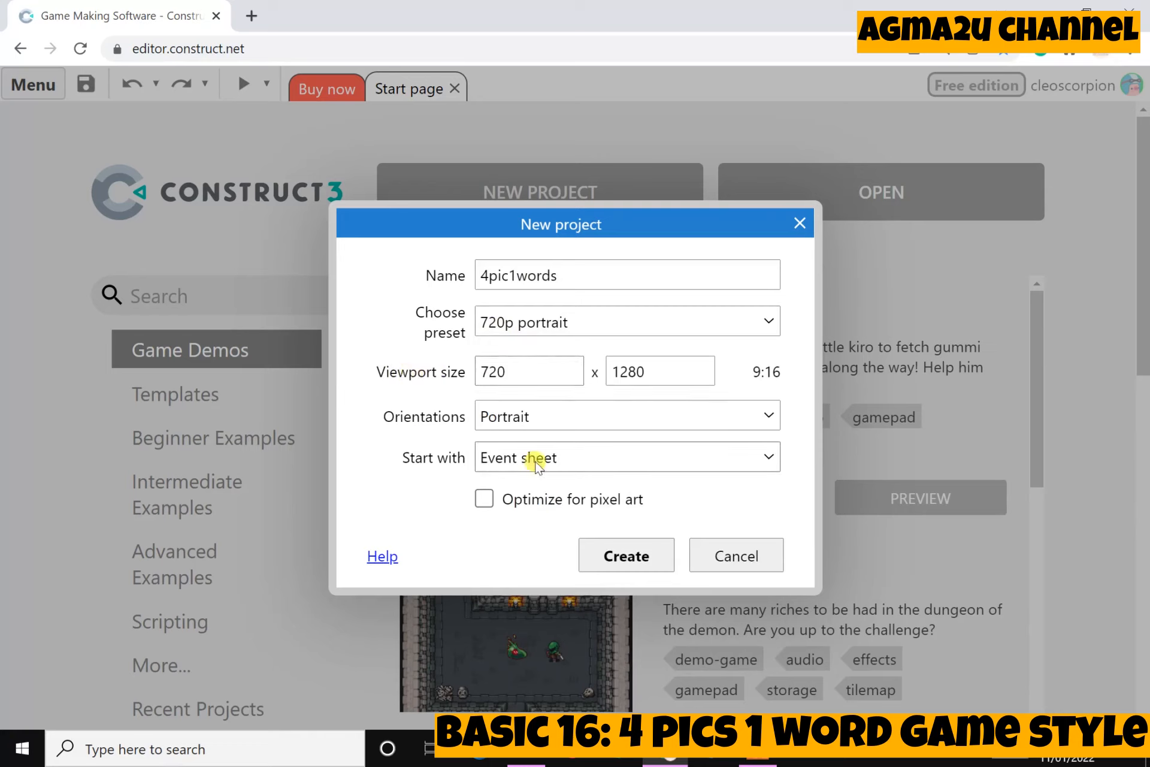
pyautogui.click(626, 555)
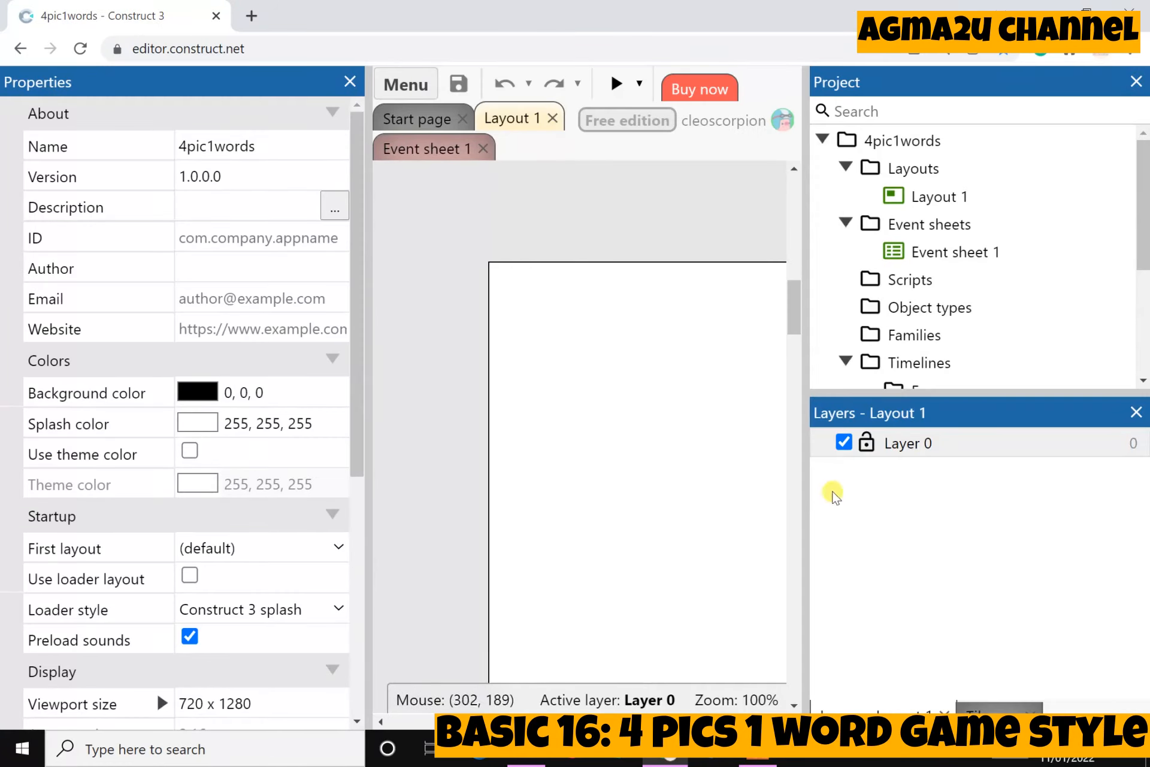
# Narrow the Project and Layers bars to give Layout 1 a wider editing area.
pyautogui.moveTo(803, 490); pyautogui.dragTo(923, 495)
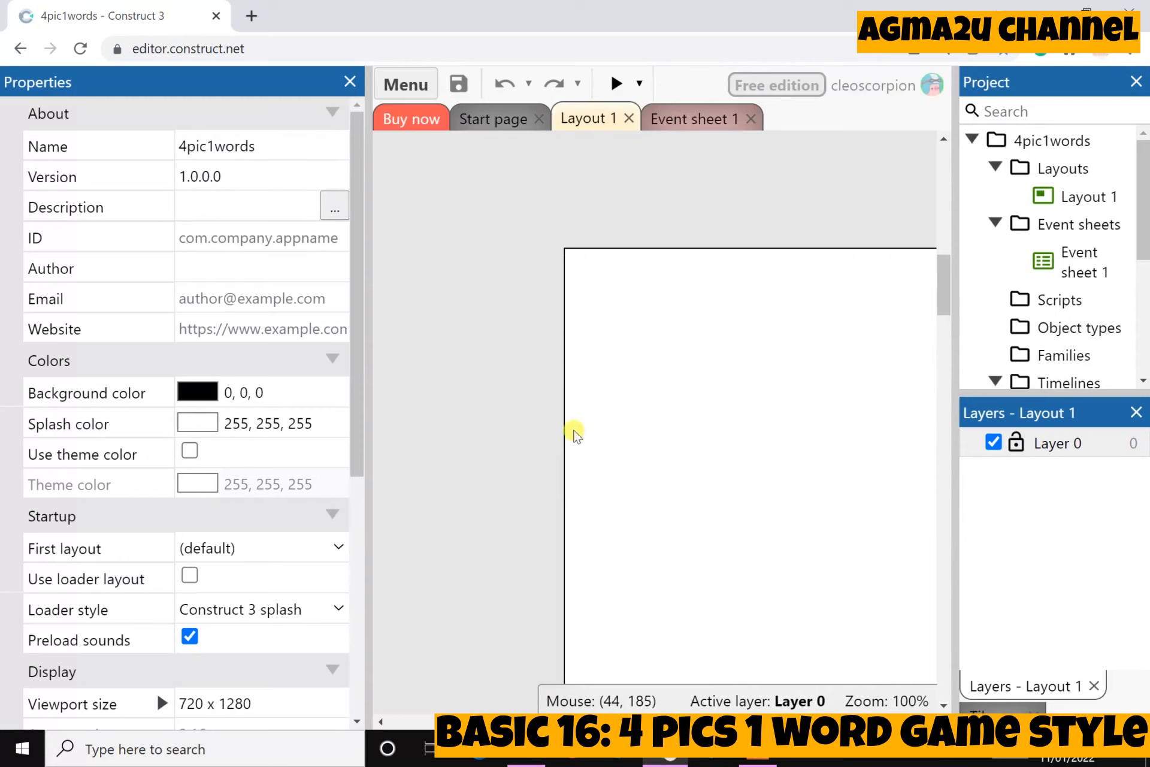
pyautogui.keyDown('ctrl'); pyautogui.scroll(2, 552, 415); pyautogui.keyUp('ctrl')
pyautogui.keyDown('ctrl'); pyautogui.scroll(-3, 552, 414); pyautogui.keyUp('ctrl')
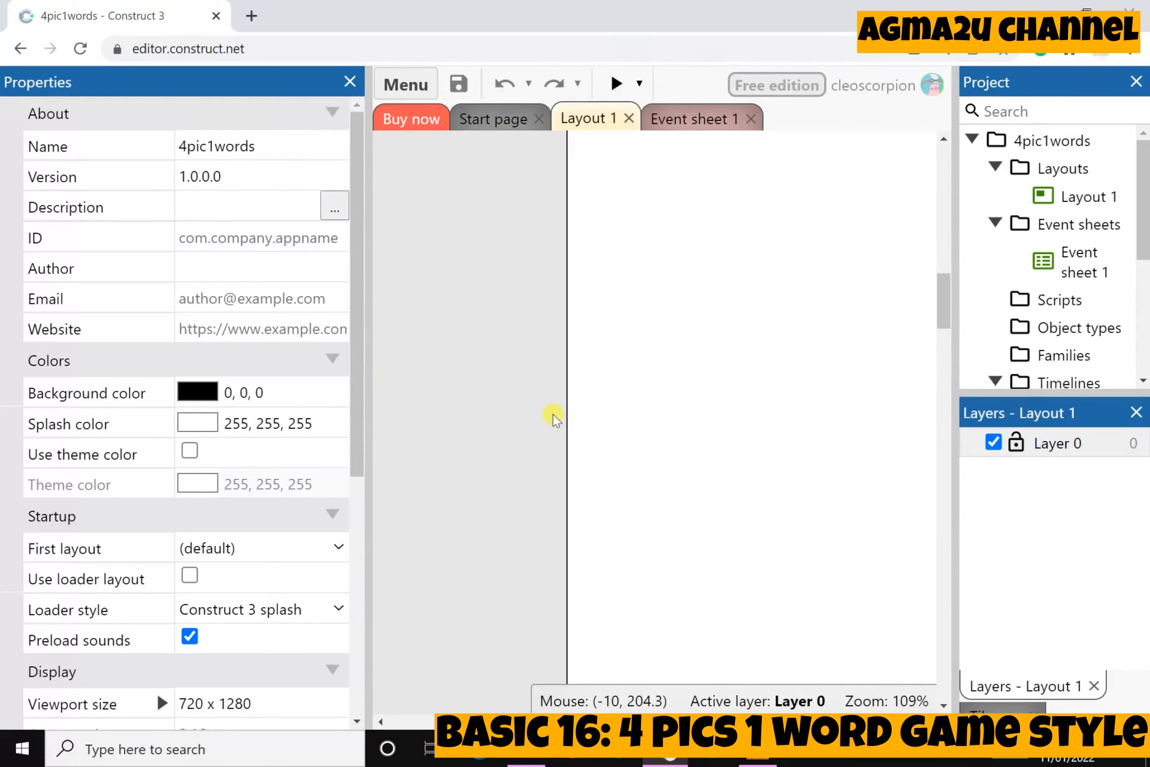
pyautogui.keyDown('ctrl'); pyautogui.scroll(-4, 605, 510); pyautogui.keyUp('ctrl')
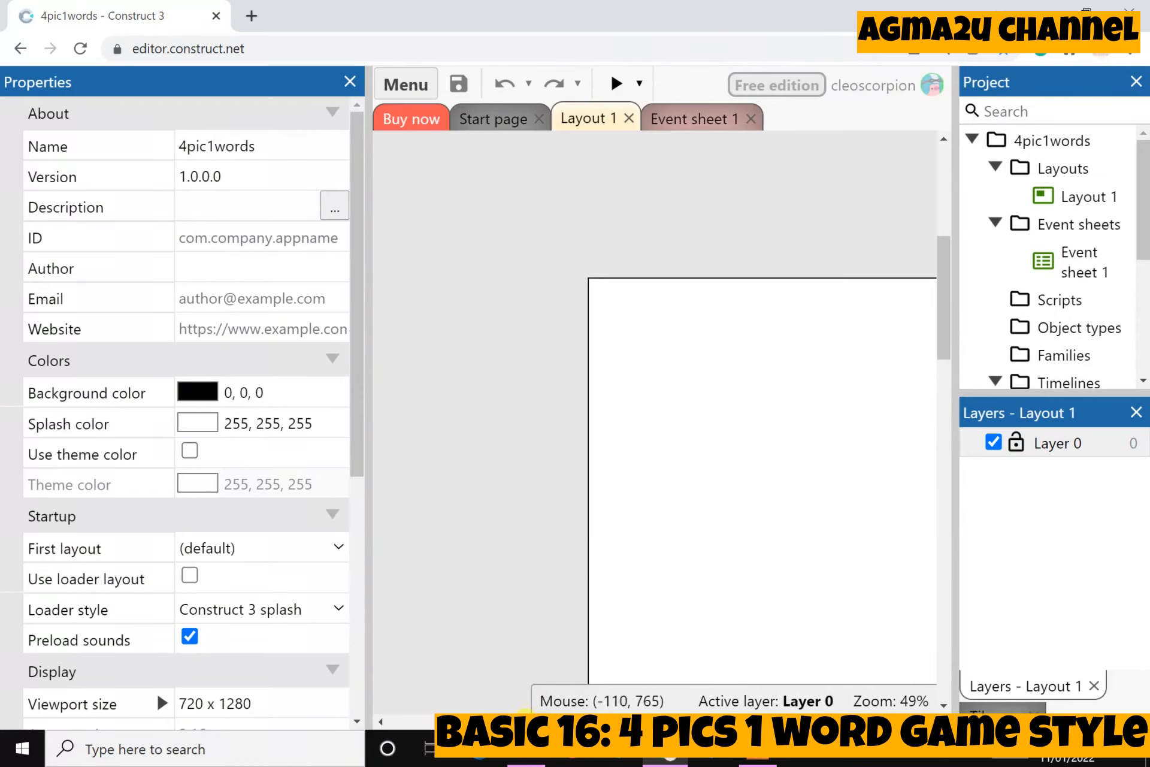
# Enlarge the browser zoom to 150% and reload the Construct 3 editor.
pyautogui.click(943, 53)
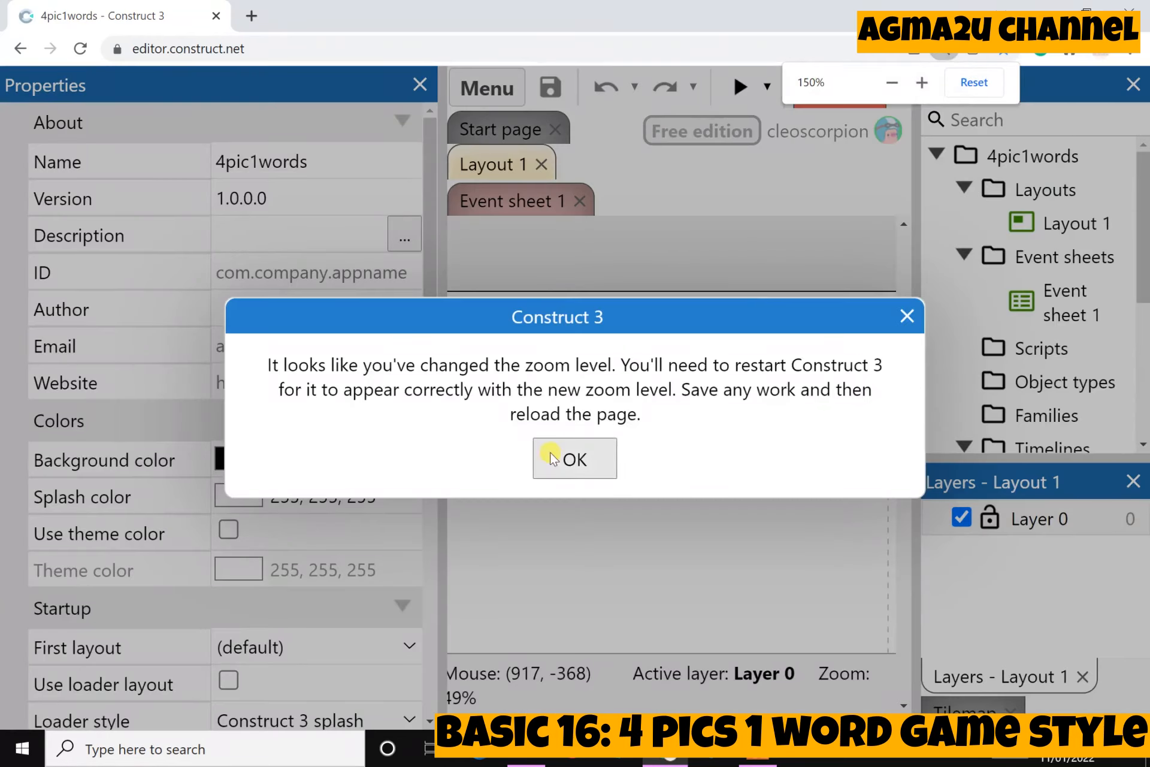
pyautogui.click(549, 457)
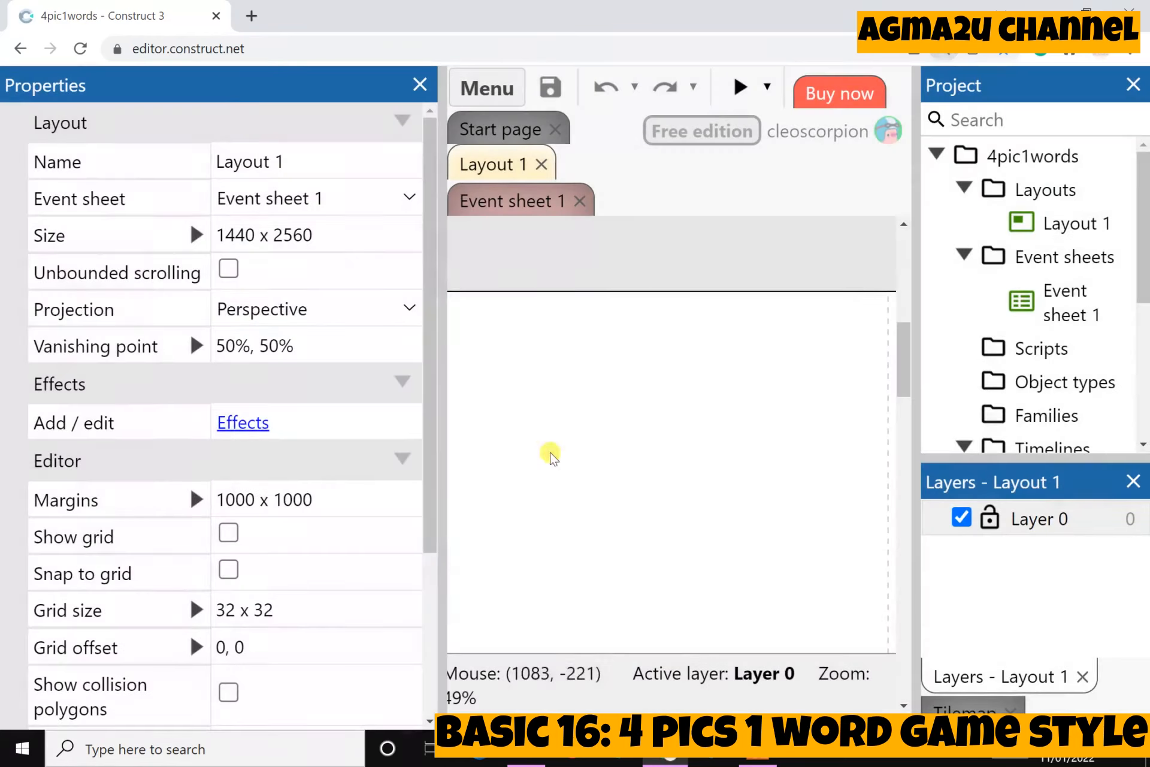
pyautogui.click(81, 48)
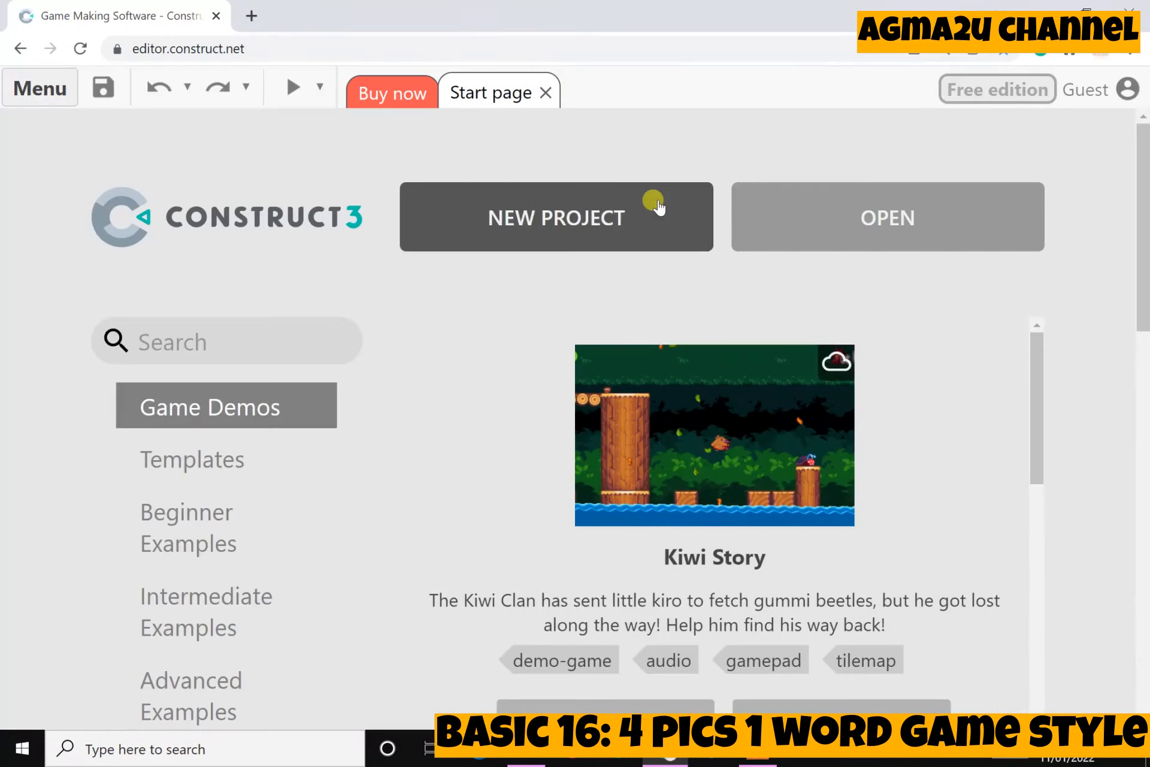
# Log back in to the Construct 3 account with the prefilled username and password.
pyautogui.click(1126, 88)
pyautogui.click(1041, 225)
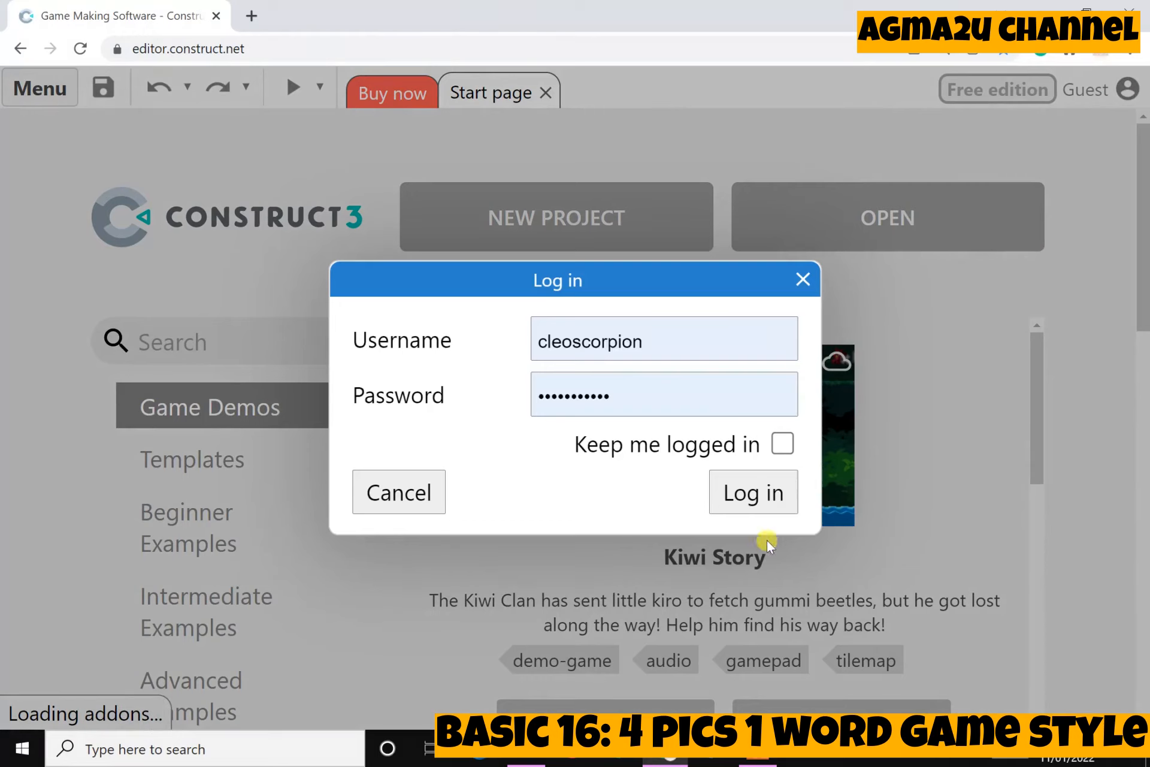
pyautogui.click(749, 497)
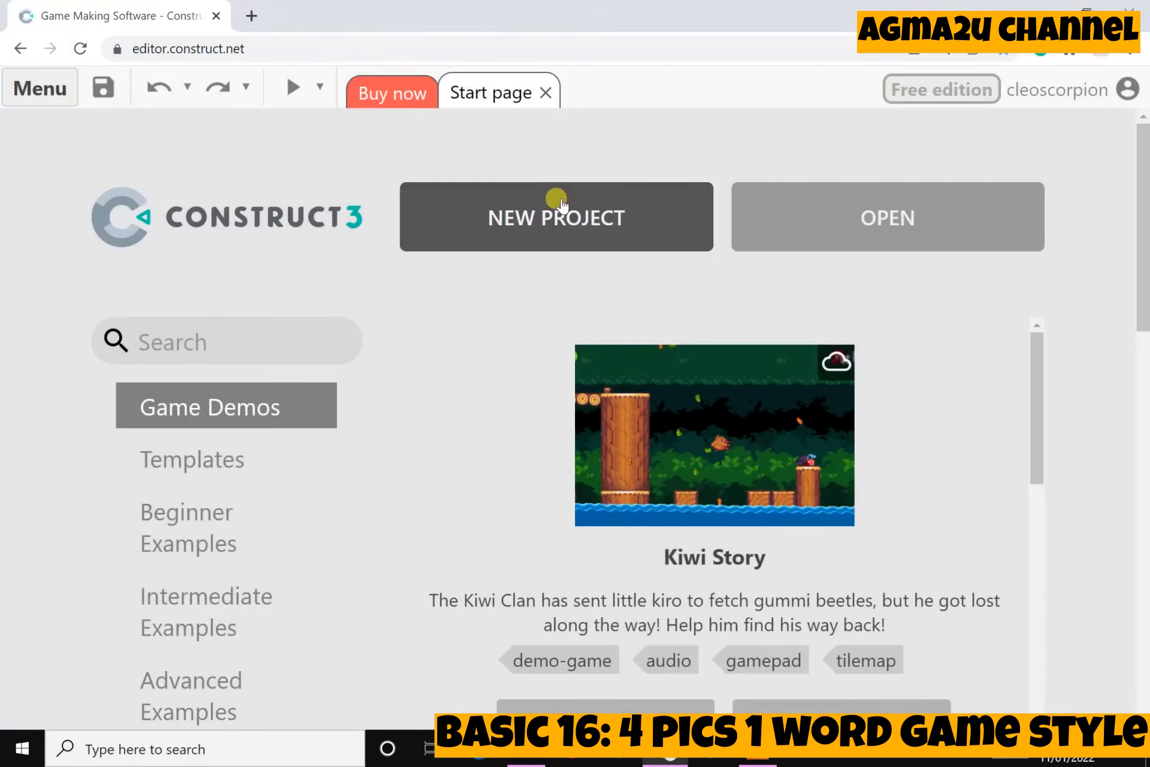
# Create a new project named 4pics1words with the 720p portrait preset.
pyautogui.click(557, 203)
pyautogui.click(545, 249)
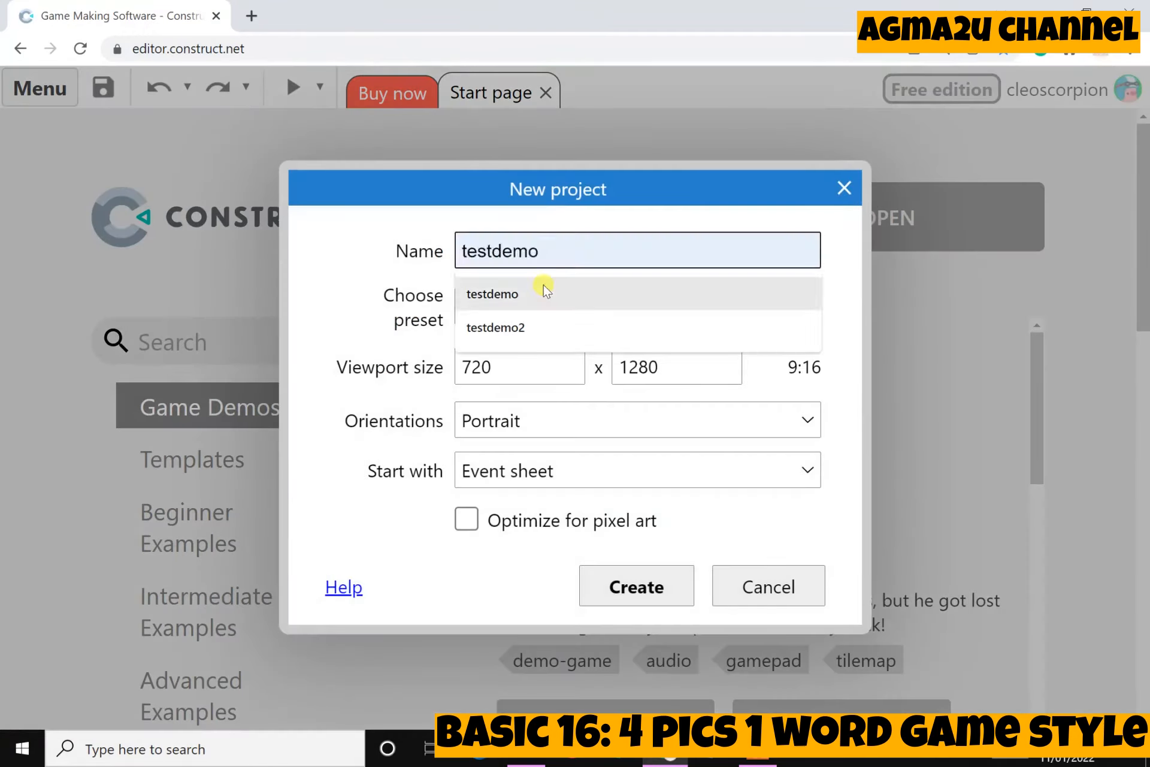
pyautogui.write('4pics1')
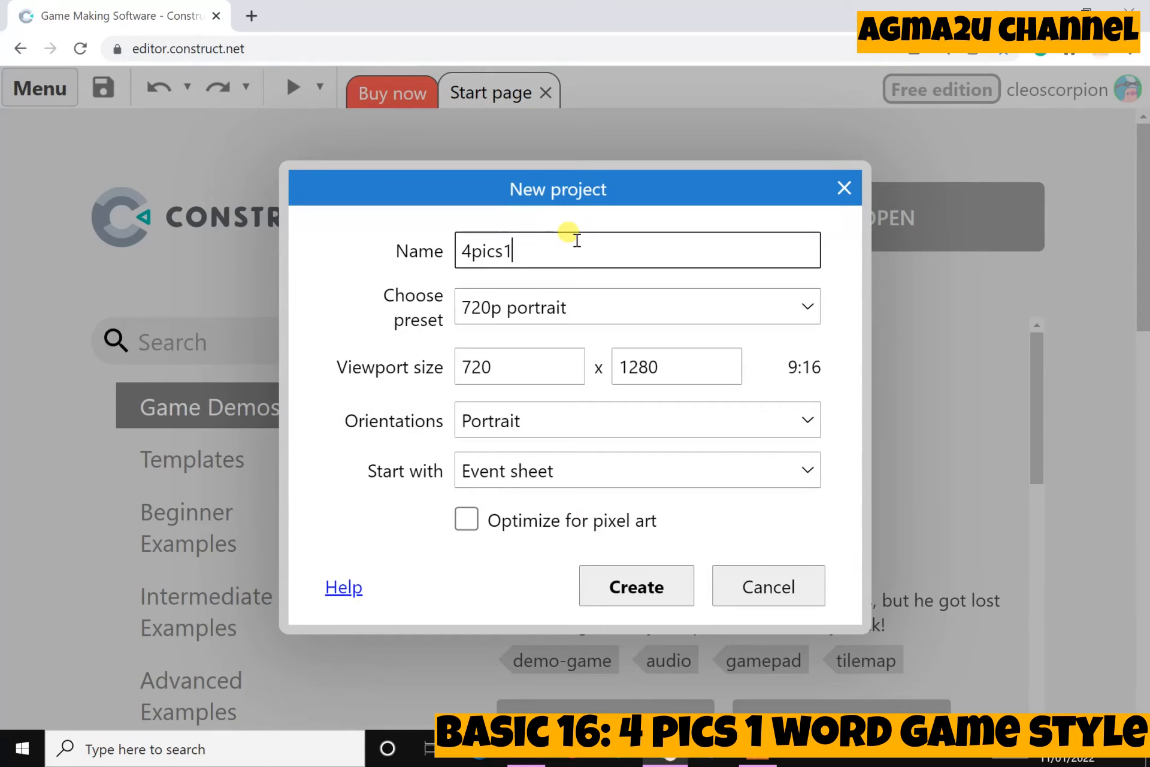
pyautogui.write('words')
pyautogui.press('Return')
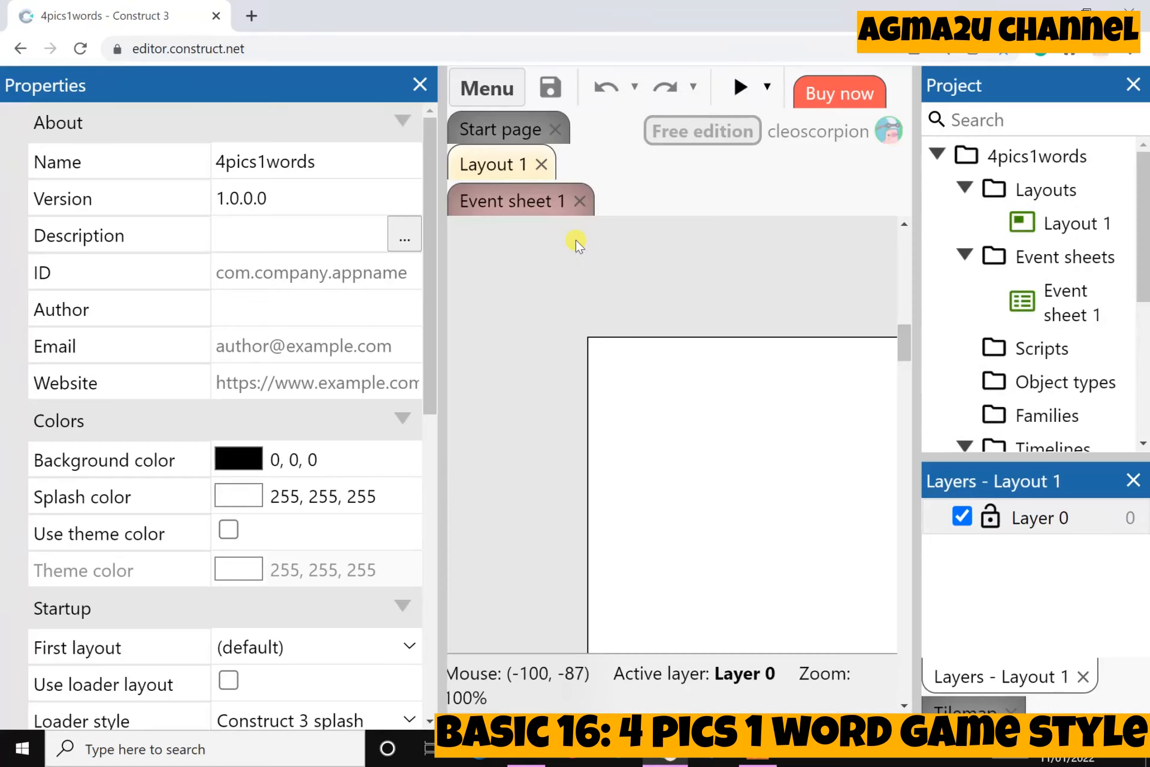
# Narrow the Properties, Project and Layers bars to give Layout 1 a wider editing area.
pyautogui.moveTo(459, 471); pyautogui.dragTo(305, 477)
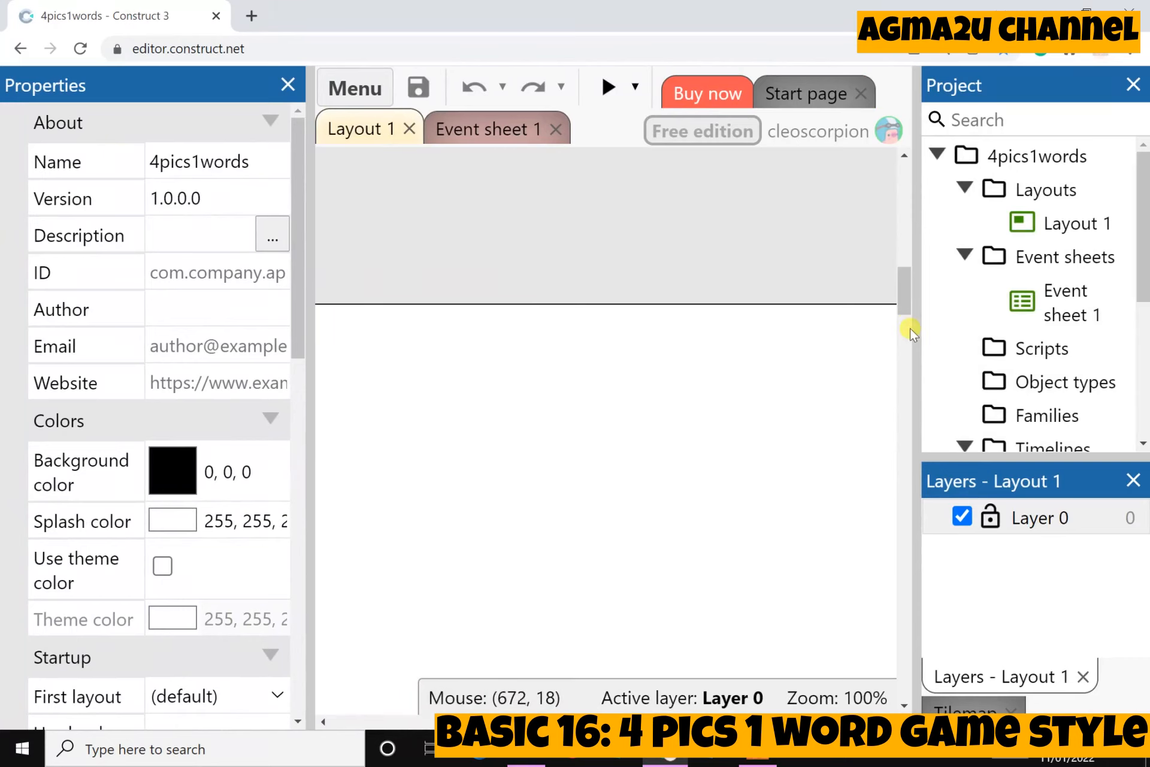
pyautogui.moveTo(912, 329); pyautogui.dragTo(944, 329)
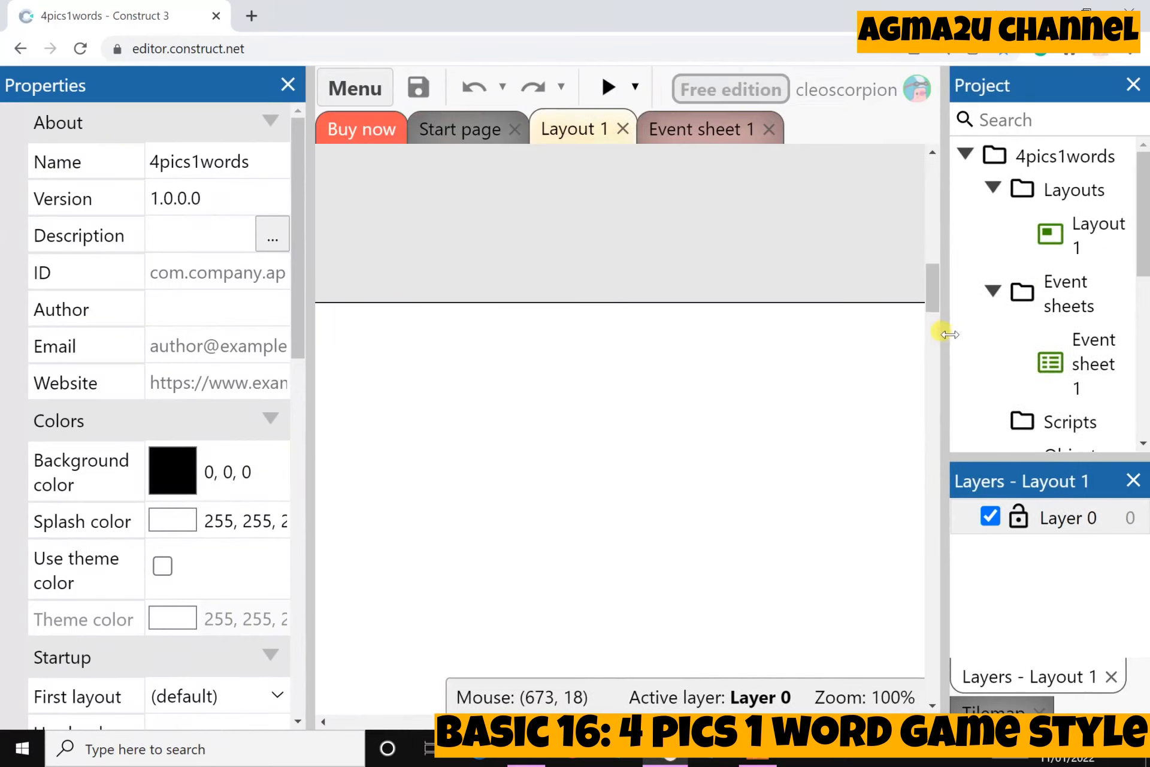
pyautogui.click(318, 380)
pyautogui.moveTo(310, 376); pyautogui.dragTo(272, 392)
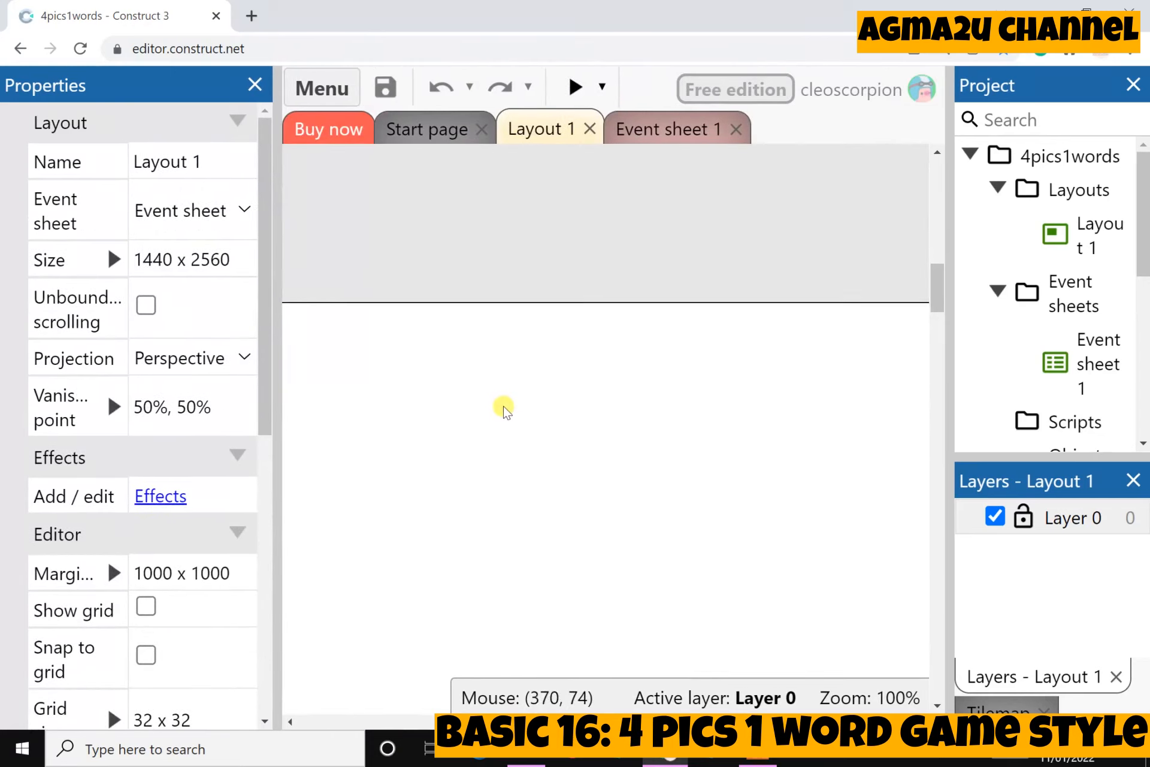
# Set the size of Layout 1 to 720 x 1280.
pyautogui.scroll(4, 505, 408)
pyautogui.scroll(-1, 452, 393)
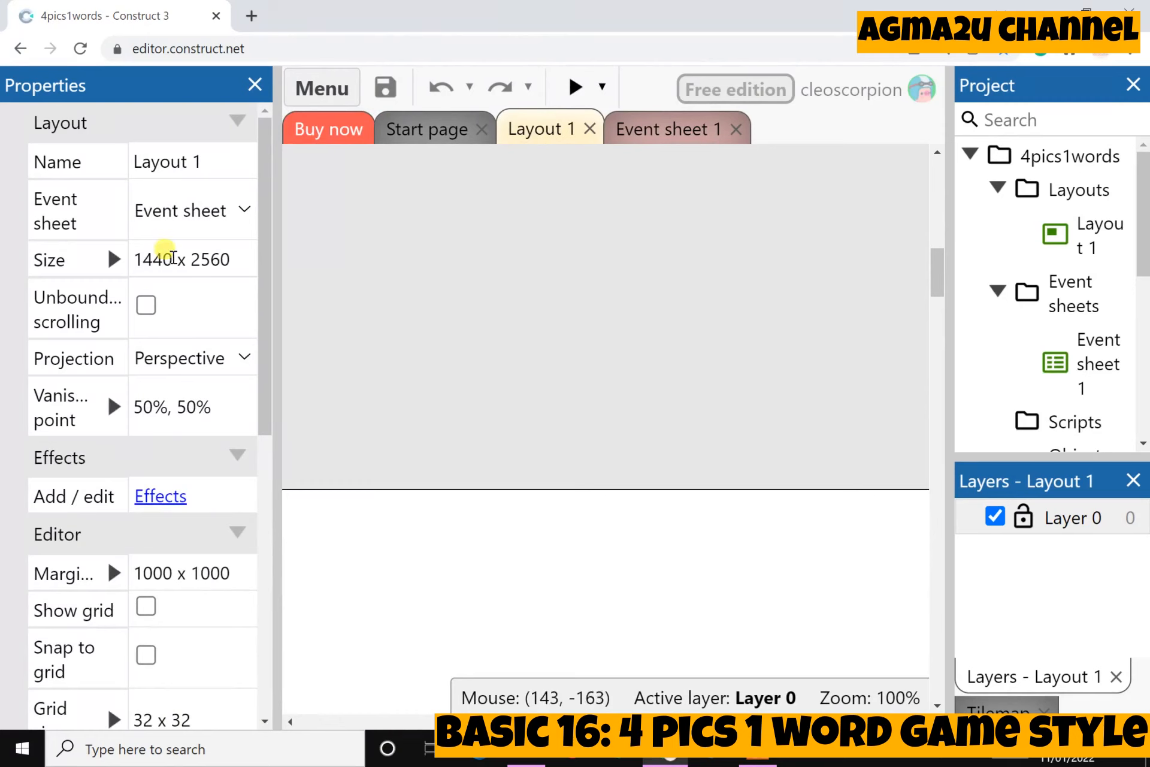
pyautogui.click(150, 259)
pyautogui.write('7')
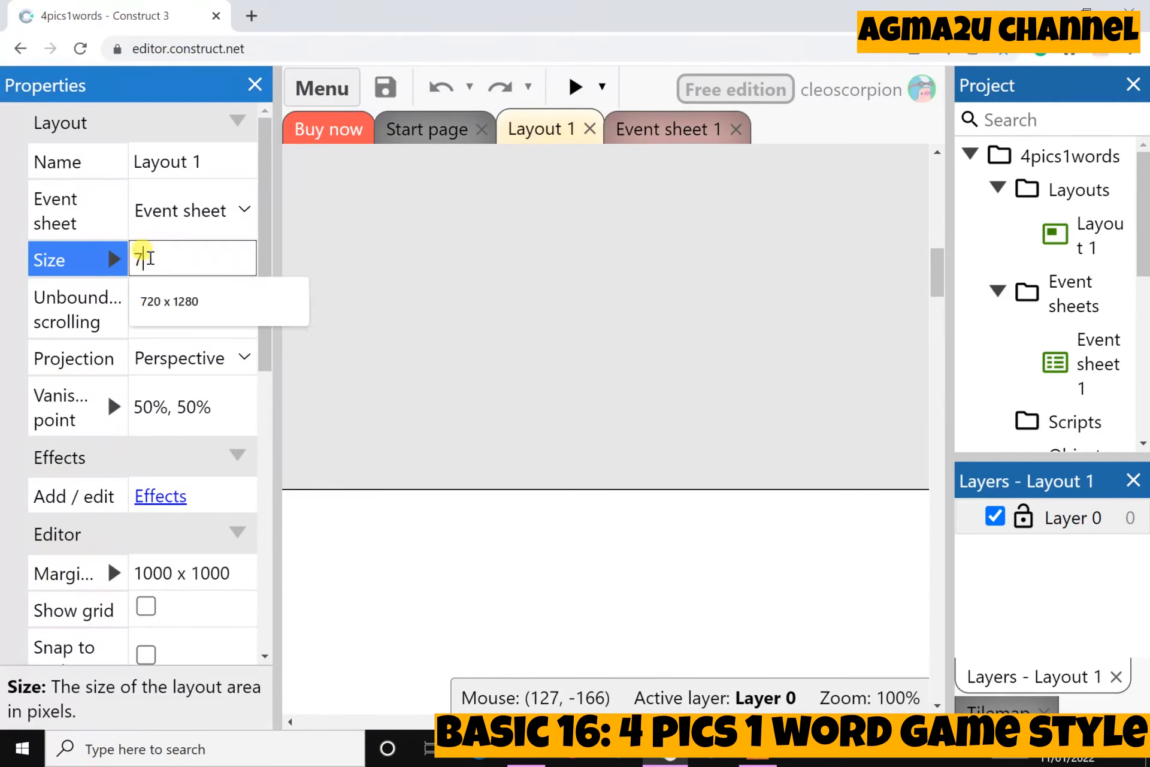
pyautogui.write('20 x 1280')
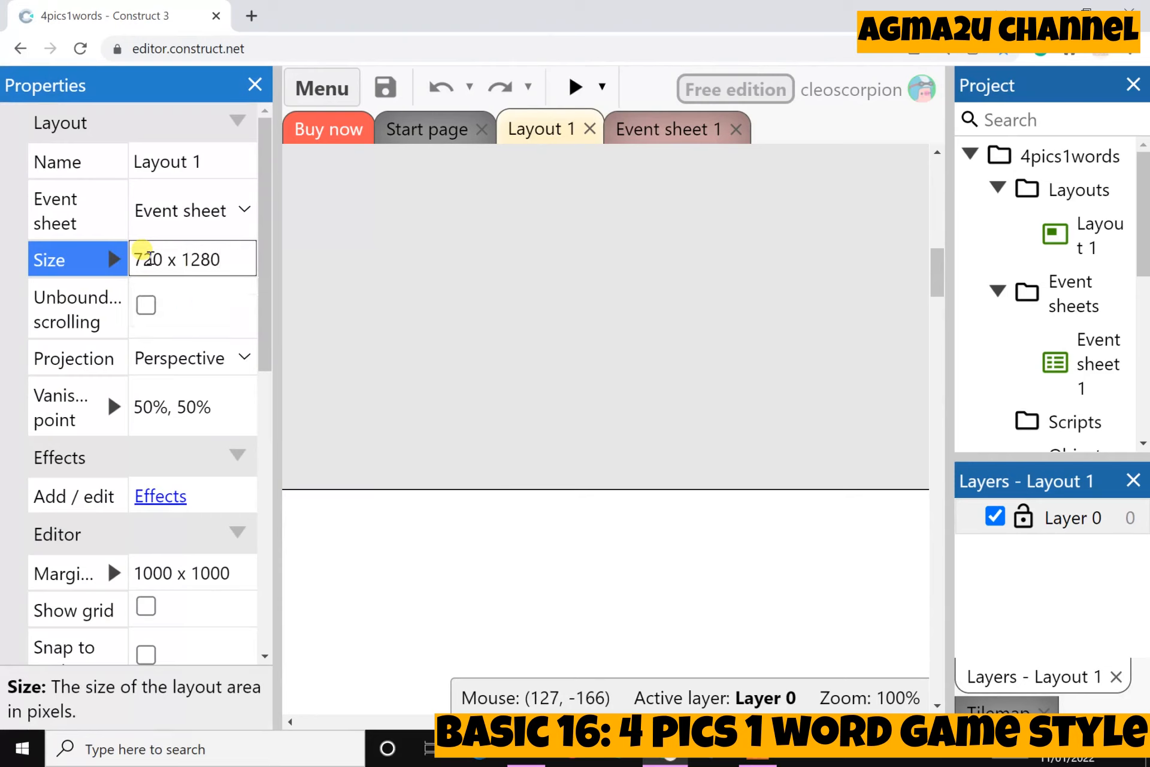
pyautogui.press('Tab')
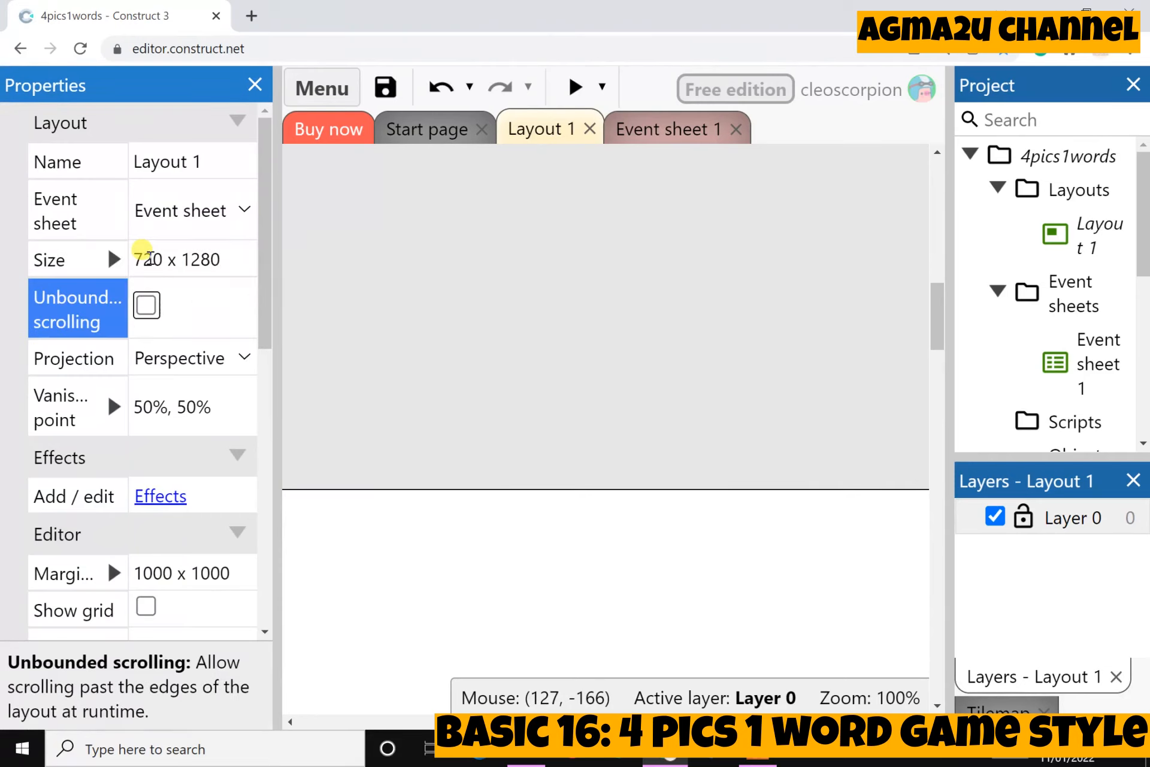
pyautogui.click(631, 316)
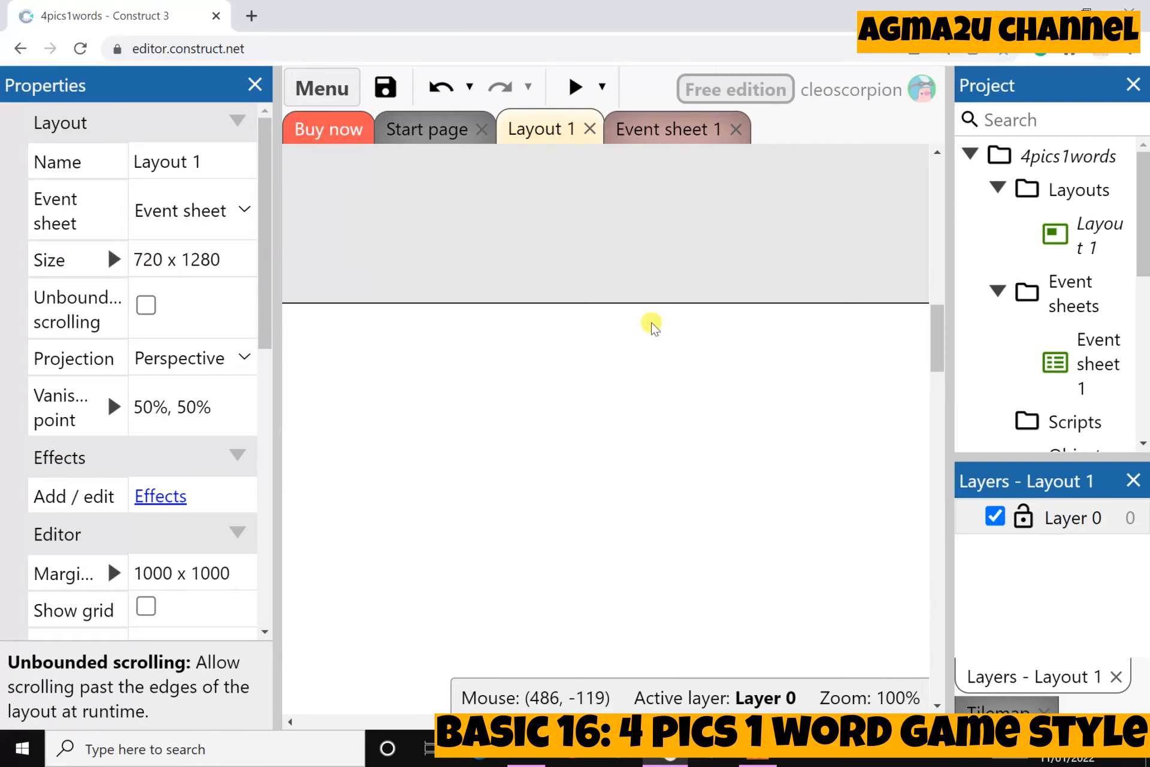
# Examine the whole Layout 1 page from top to bottom at a reduced view scale.
pyautogui.keyDown('ctrl'); pyautogui.scroll(-5, 653, 326); pyautogui.keyUp('ctrl')
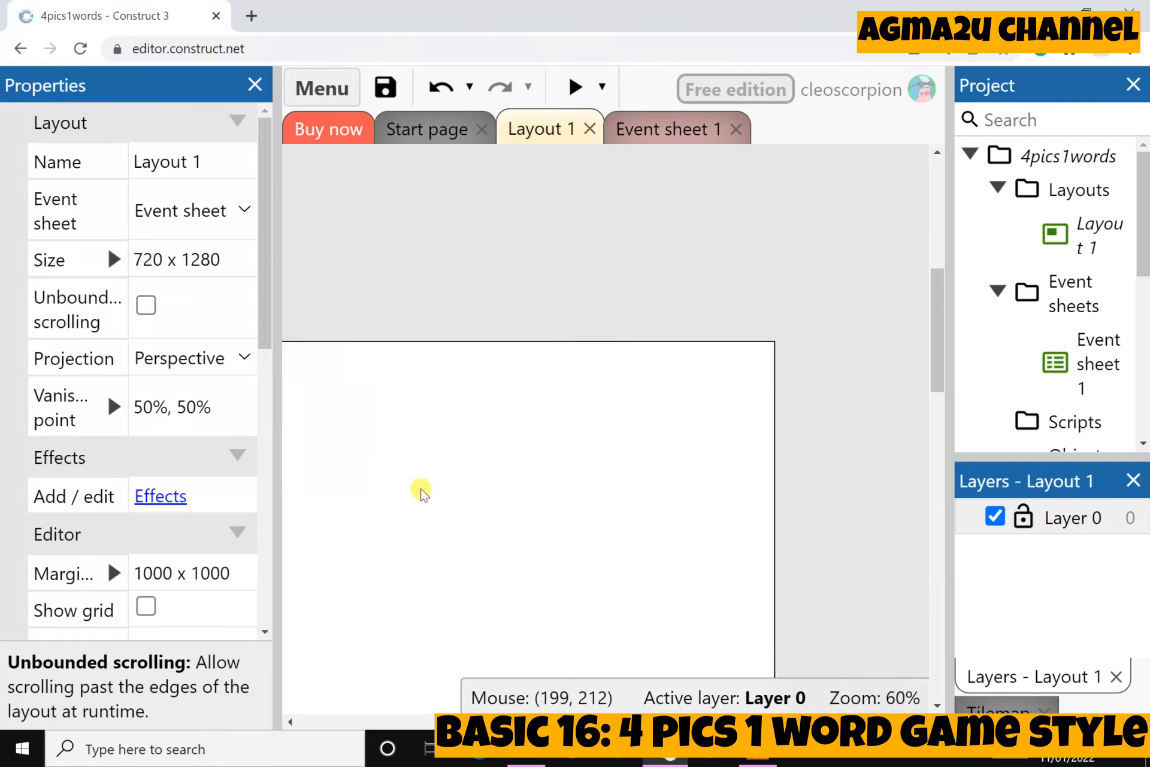
pyautogui.keyDown('ctrl'); pyautogui.scroll(-3, 421, 491); pyautogui.keyUp('ctrl')
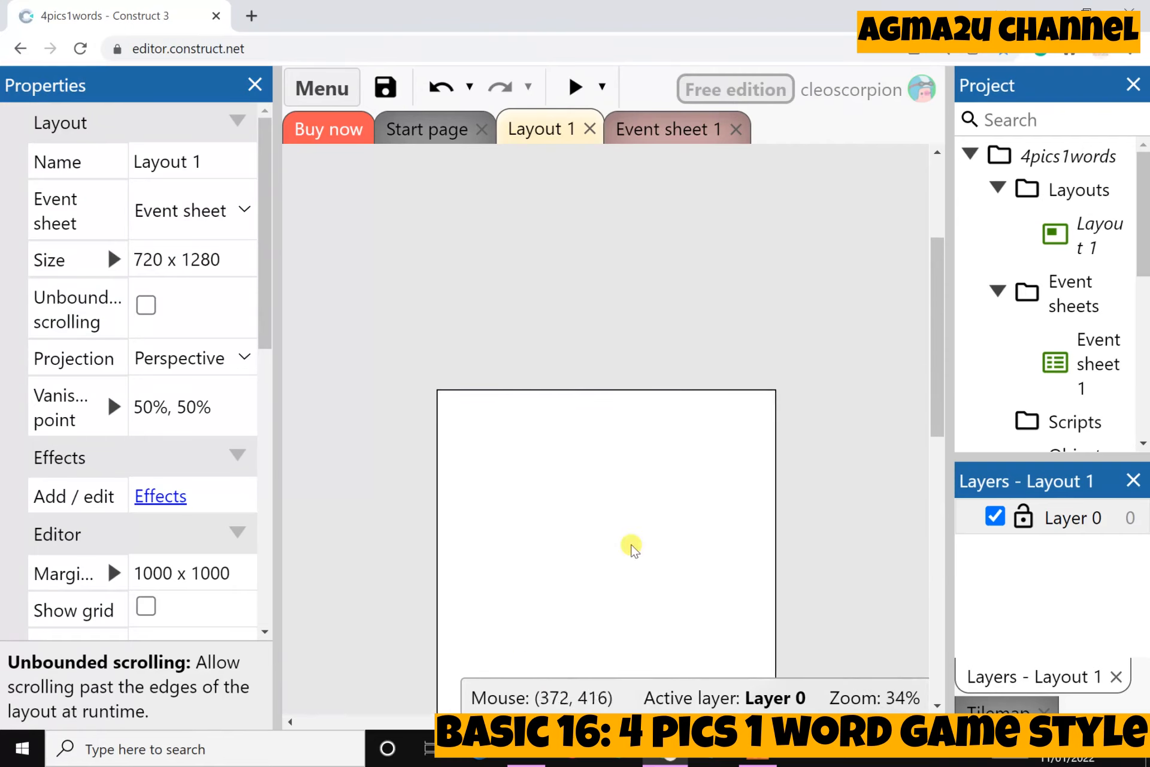
pyautogui.scroll(-8, 634, 548)
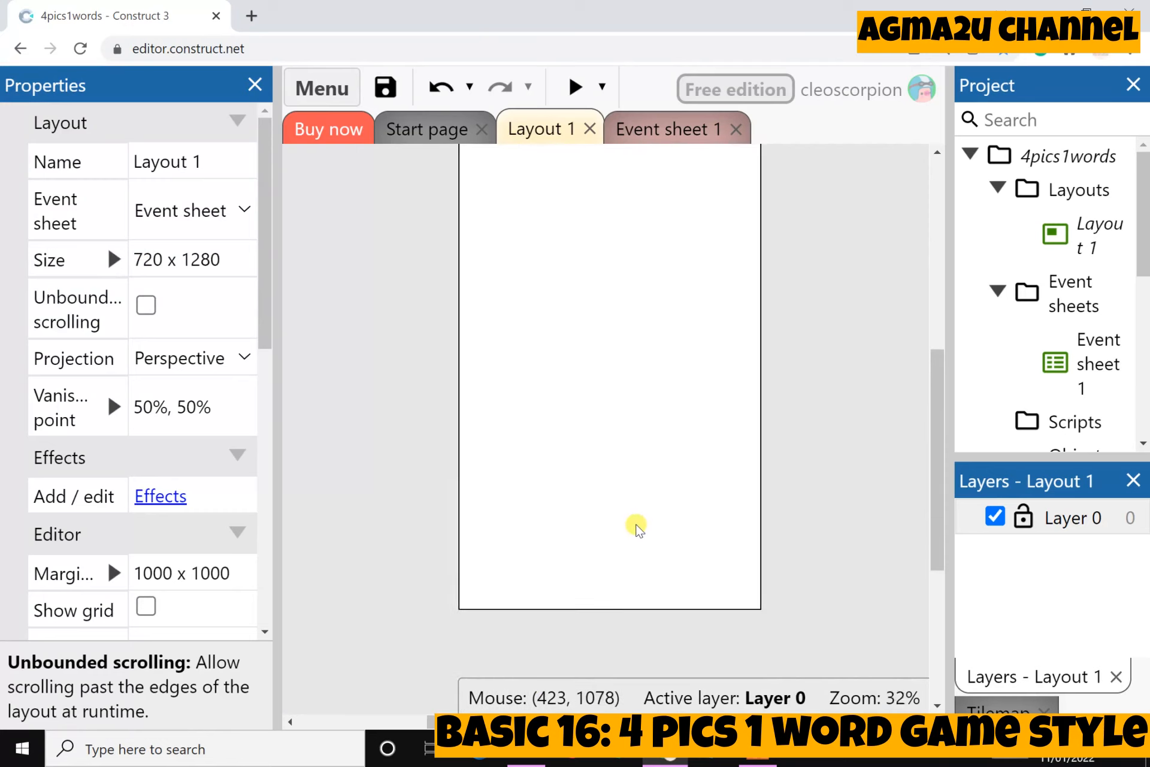
pyautogui.keyDown('ctrl'); pyautogui.scroll(-2, 636, 527); pyautogui.keyUp('ctrl')
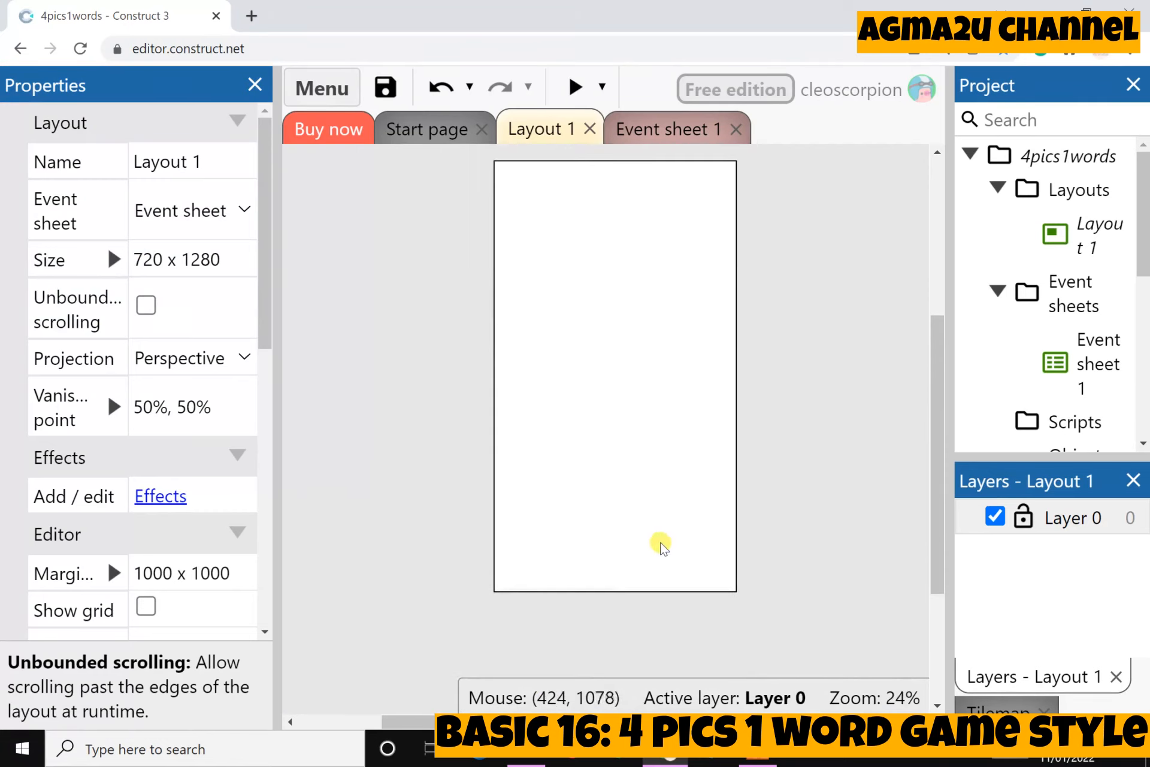
pyautogui.scroll(2, 647, 423)
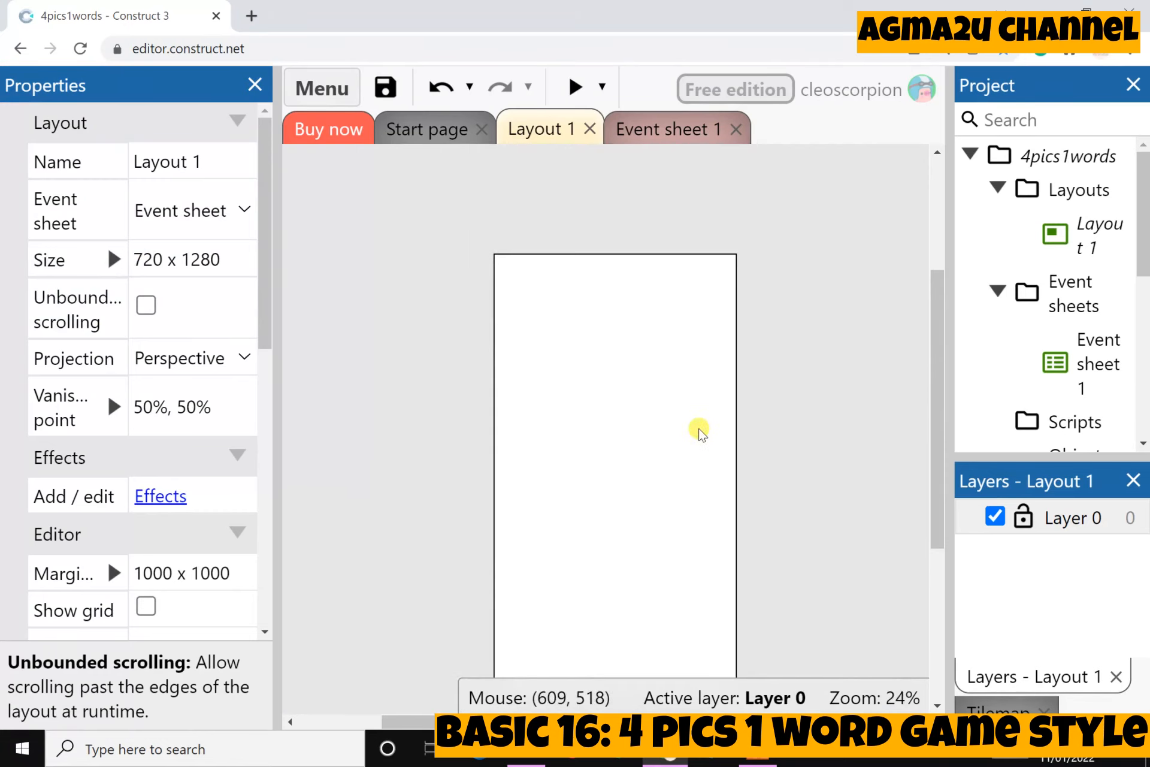
pyautogui.scroll(-2, 700, 430)
pyautogui.scroll(2, 700, 431)
pyautogui.scroll(-2, 700, 430)
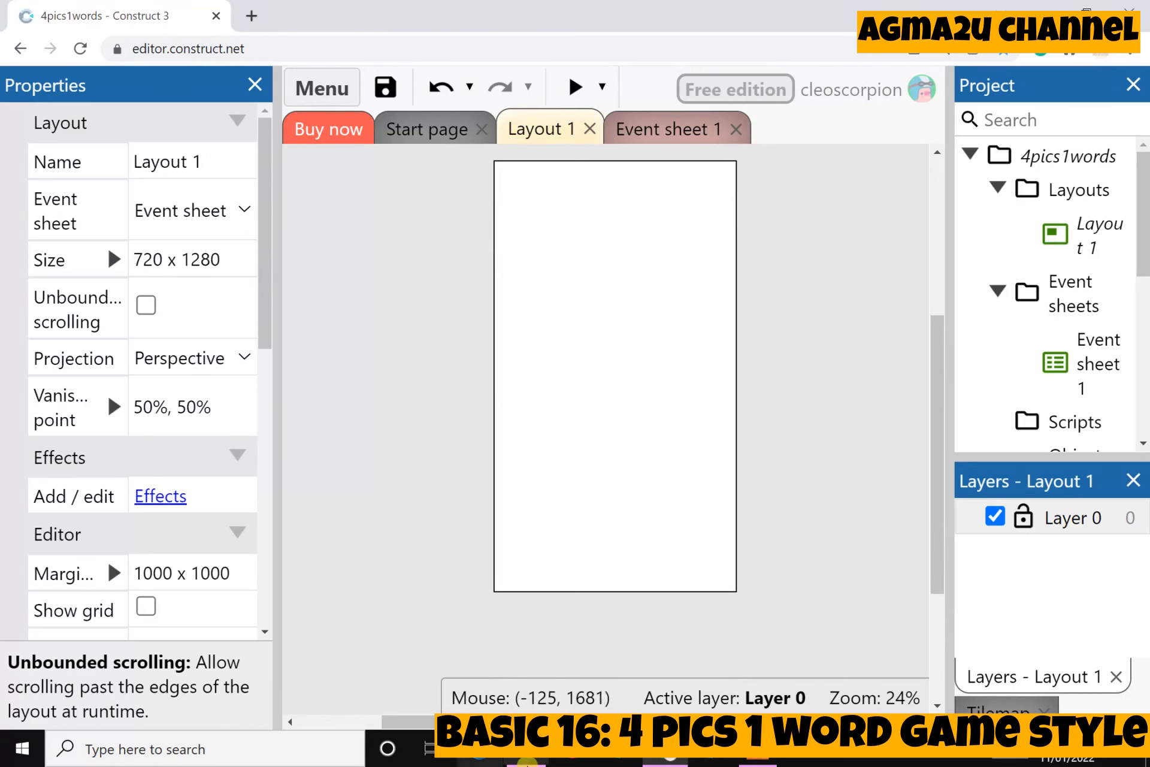
# Bring the six images a-menu through e-the scorpion king from the Game Asset 16-Guess the pic folder into Layout 1 and move the sprite to about 327, 825.
pyautogui.click(528, 759)
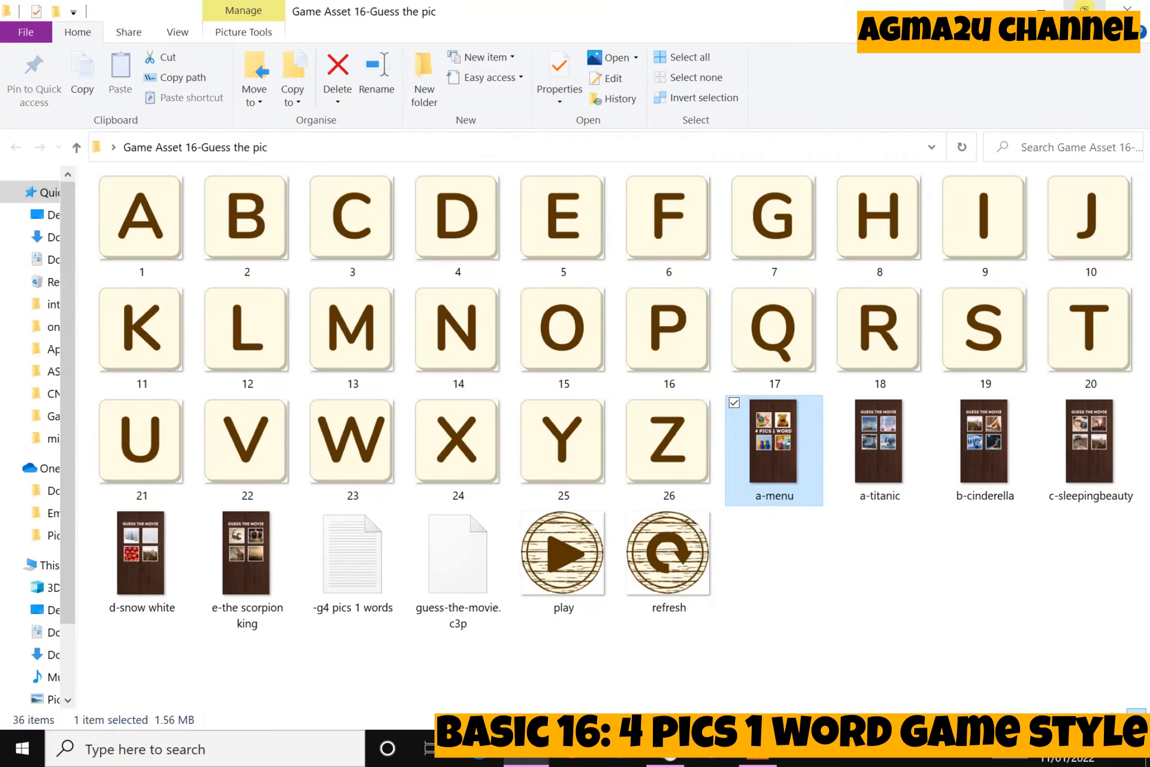
pyautogui.click(1085, 9)
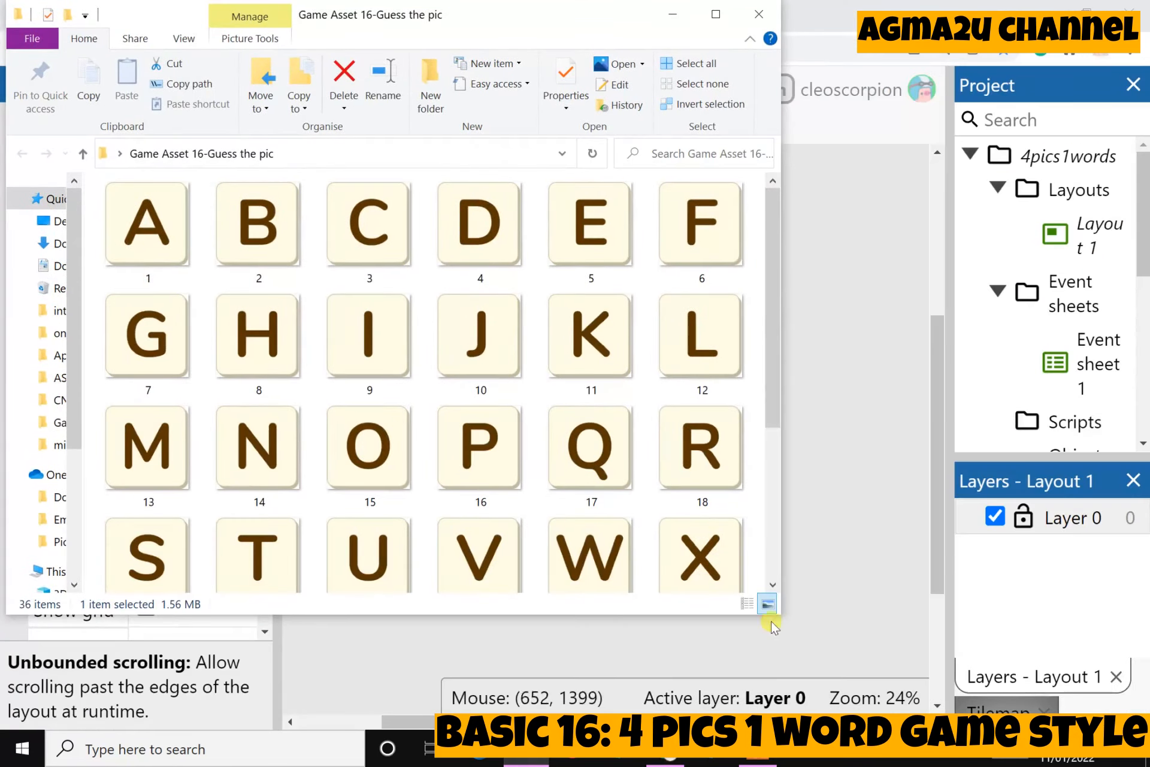
pyautogui.moveTo(779, 618); pyautogui.dragTo(695, 665)
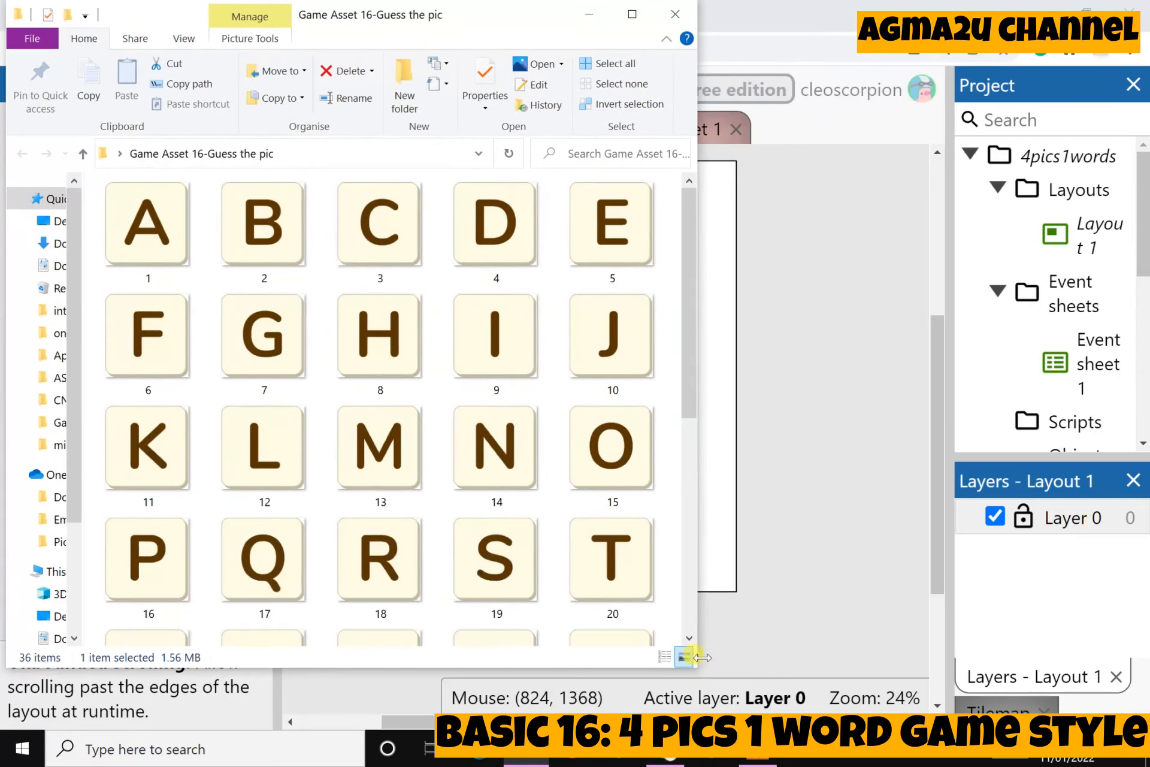
pyautogui.scroll(-5, 480, 482)
pyautogui.click(290, 366)
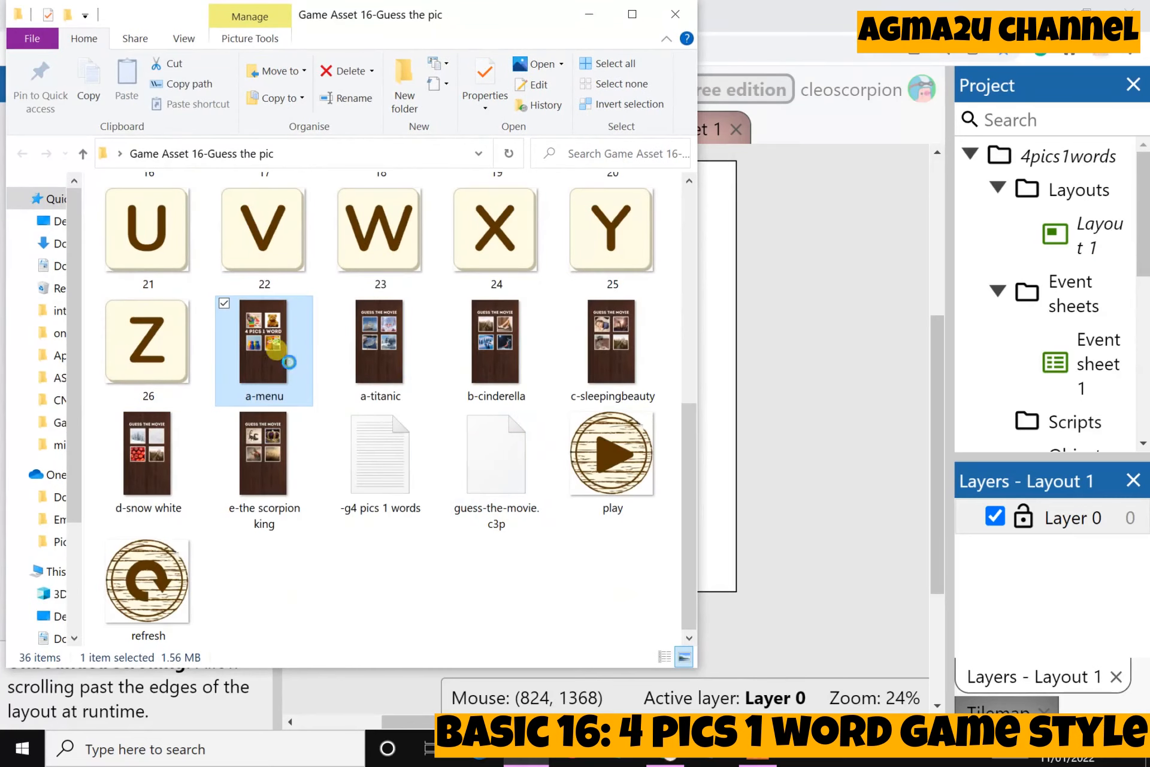
pyautogui.keyDown('shift'); pyautogui.click(275, 478); pyautogui.keyUp('shift')
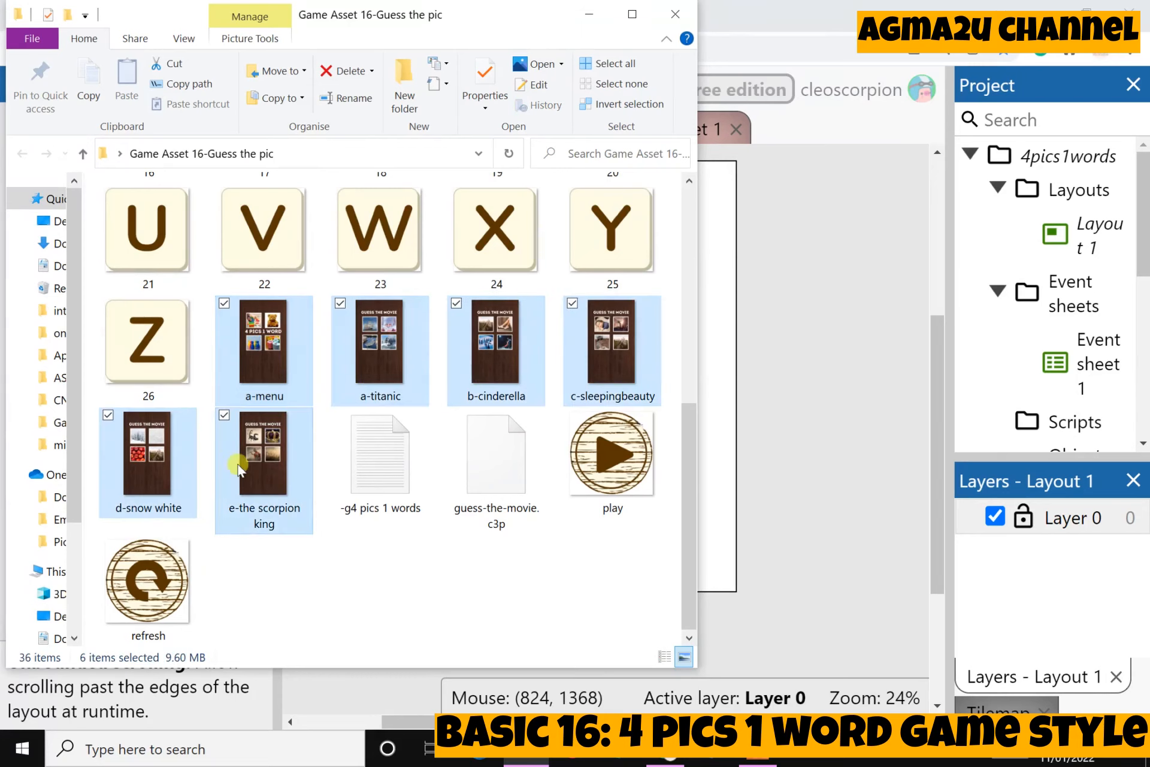
pyautogui.moveTo(260, 344); pyautogui.dragTo(768, 387)
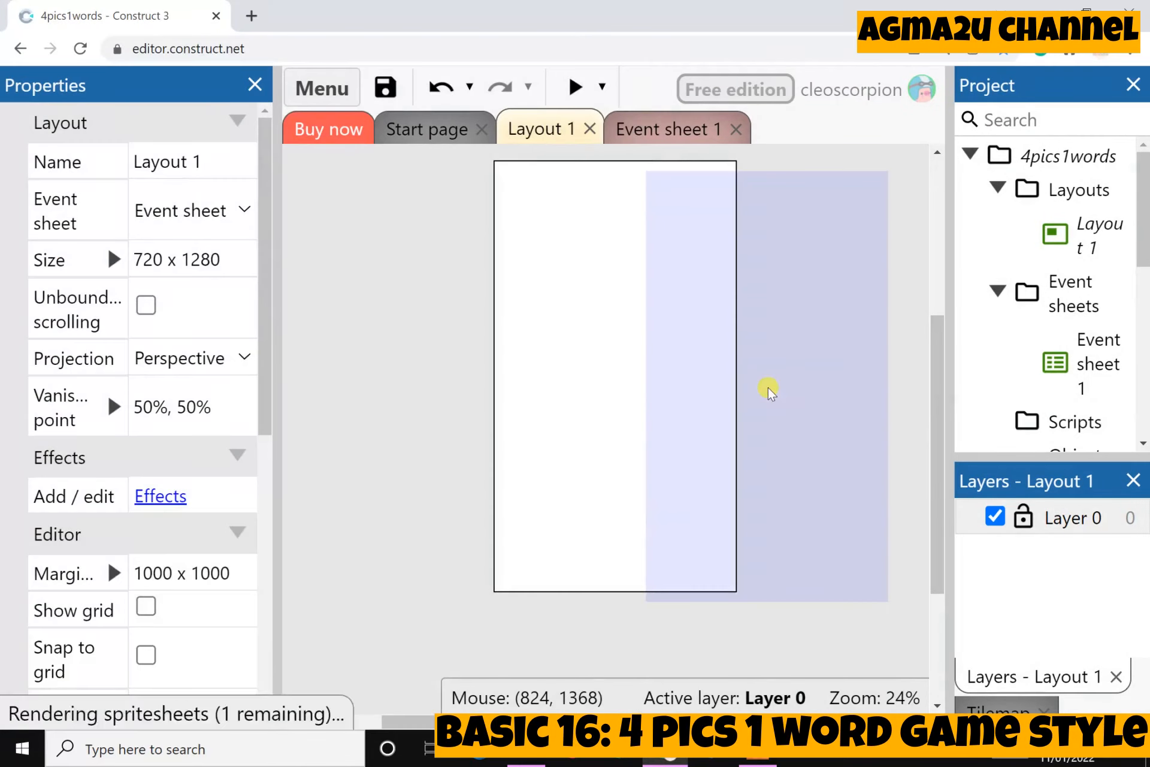
pyautogui.moveTo(803, 346); pyautogui.dragTo(632, 404)
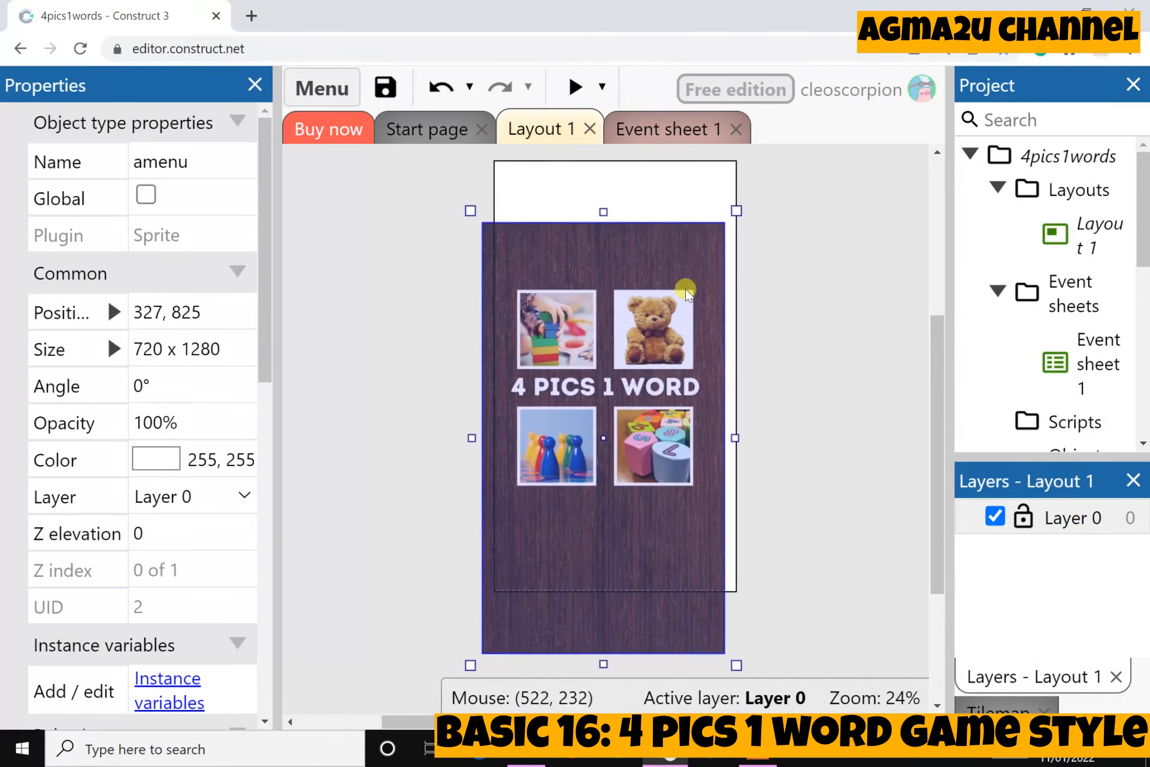
# Insert a new Sprite object named quiz in the empty margin to the left of the layout page.
pyautogui.click(811, 322)
pyautogui.rightClick(813, 323)
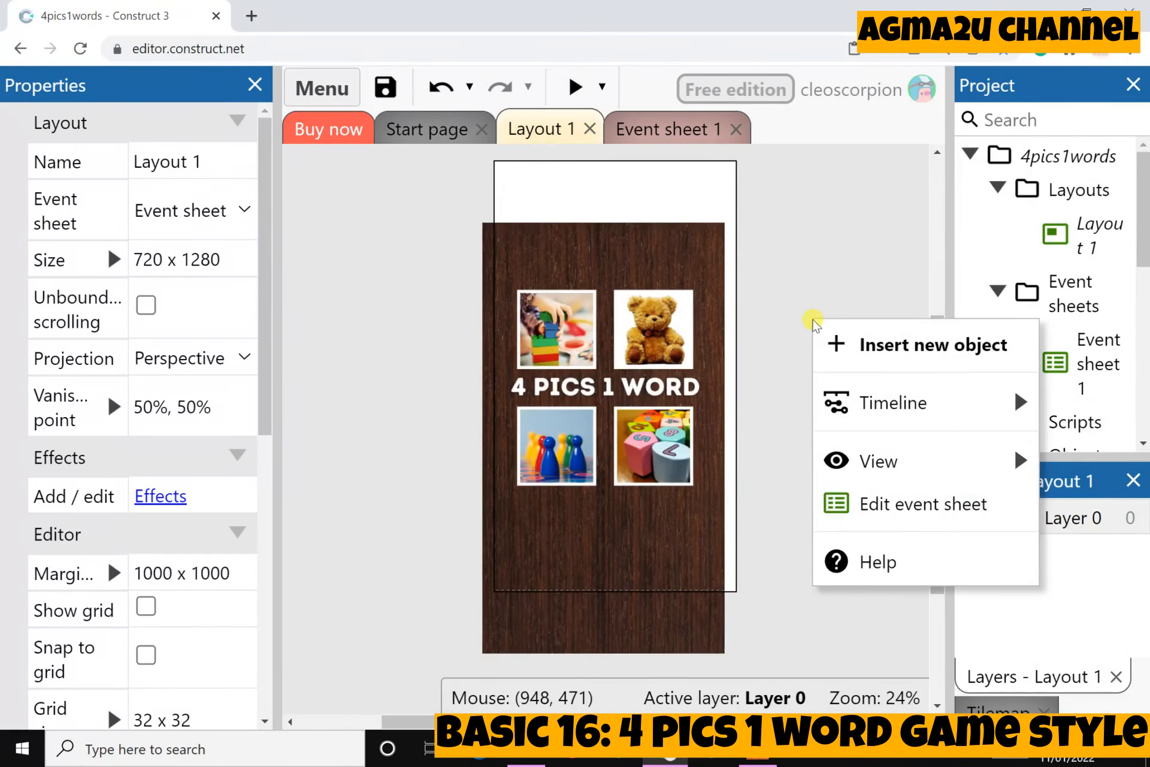
pyautogui.click(868, 349)
pyautogui.scroll(-5, 764, 365)
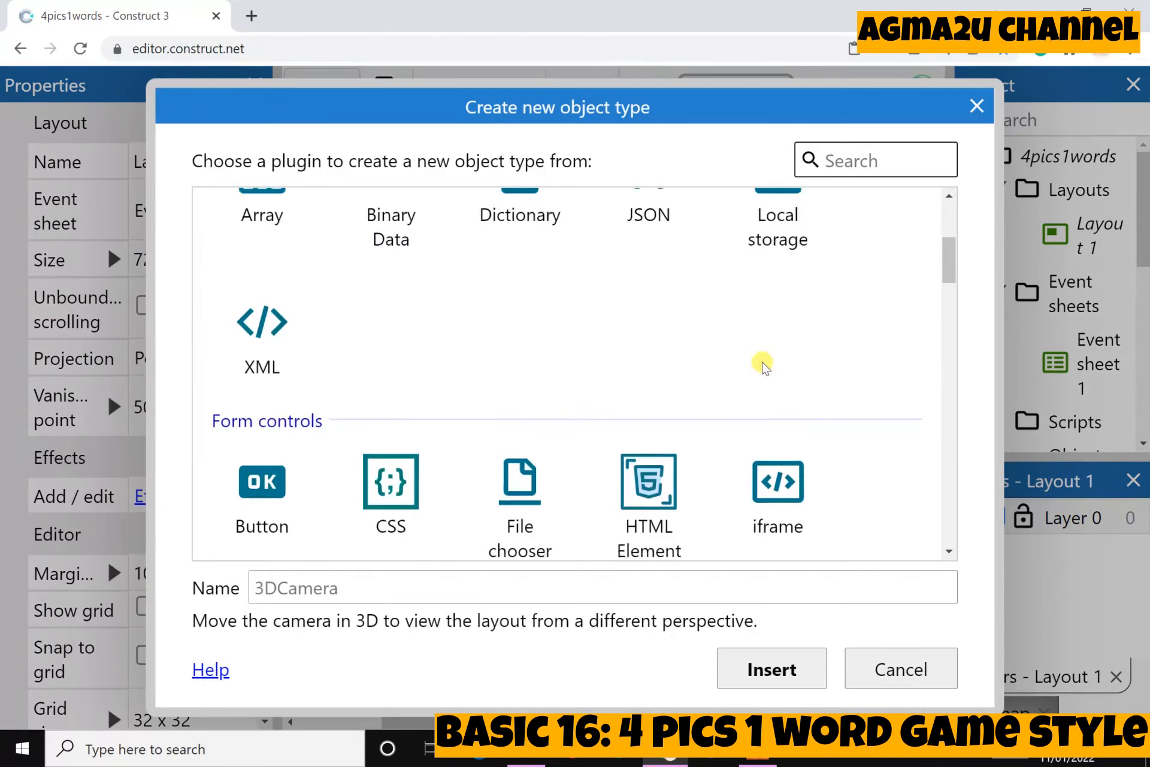
pyautogui.scroll(-10, 764, 366)
pyautogui.scroll(3, 775, 360)
pyautogui.click(777, 368)
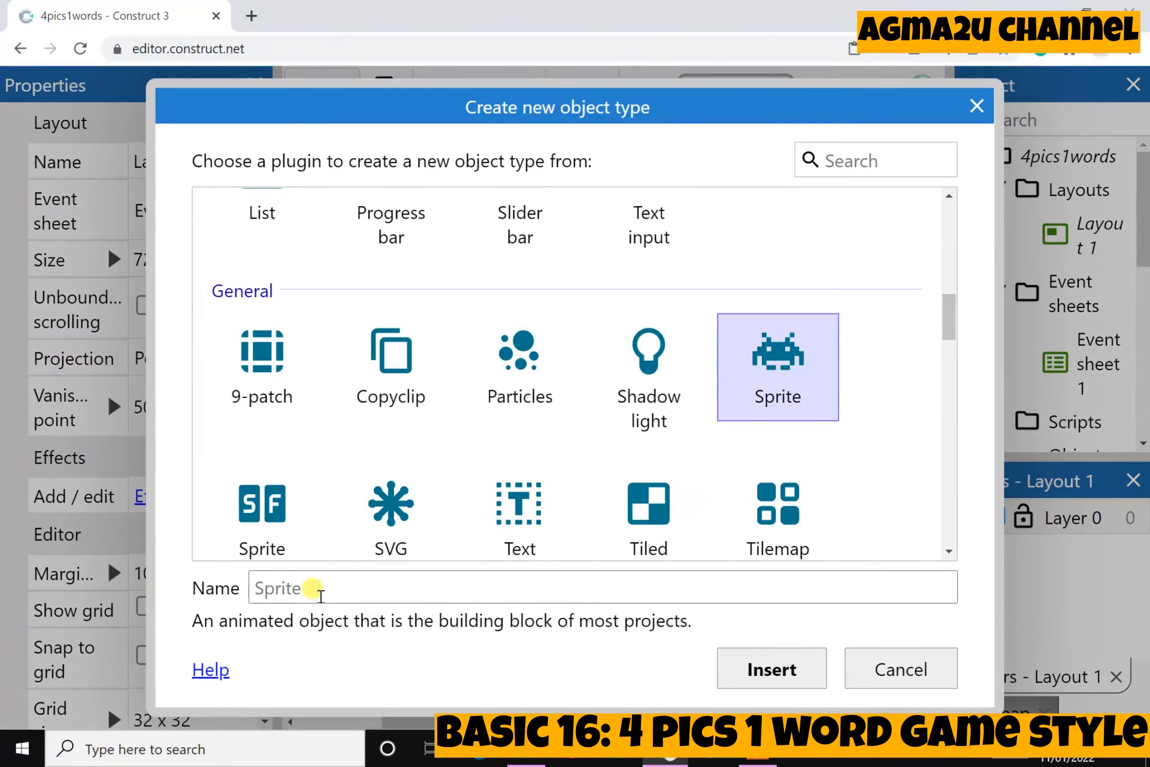
pyautogui.click(315, 587)
pyautogui.write('qui')
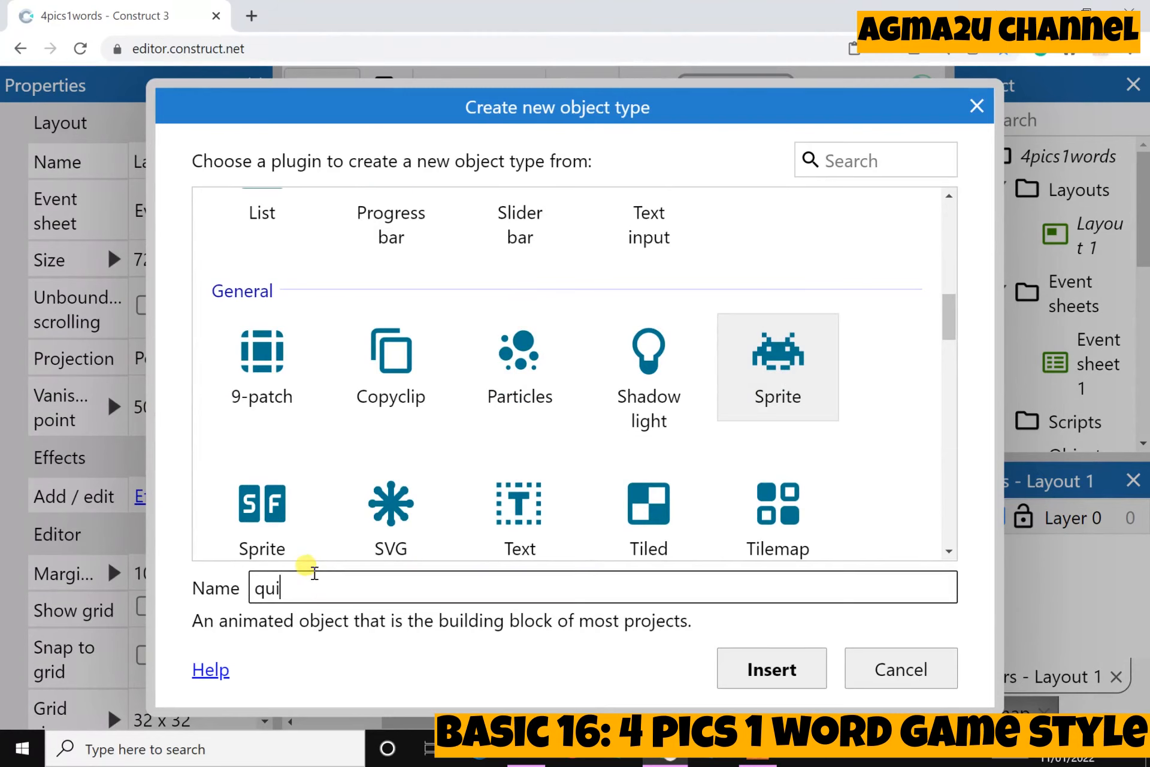
pyautogui.write('z')
pyautogui.click(744, 667)
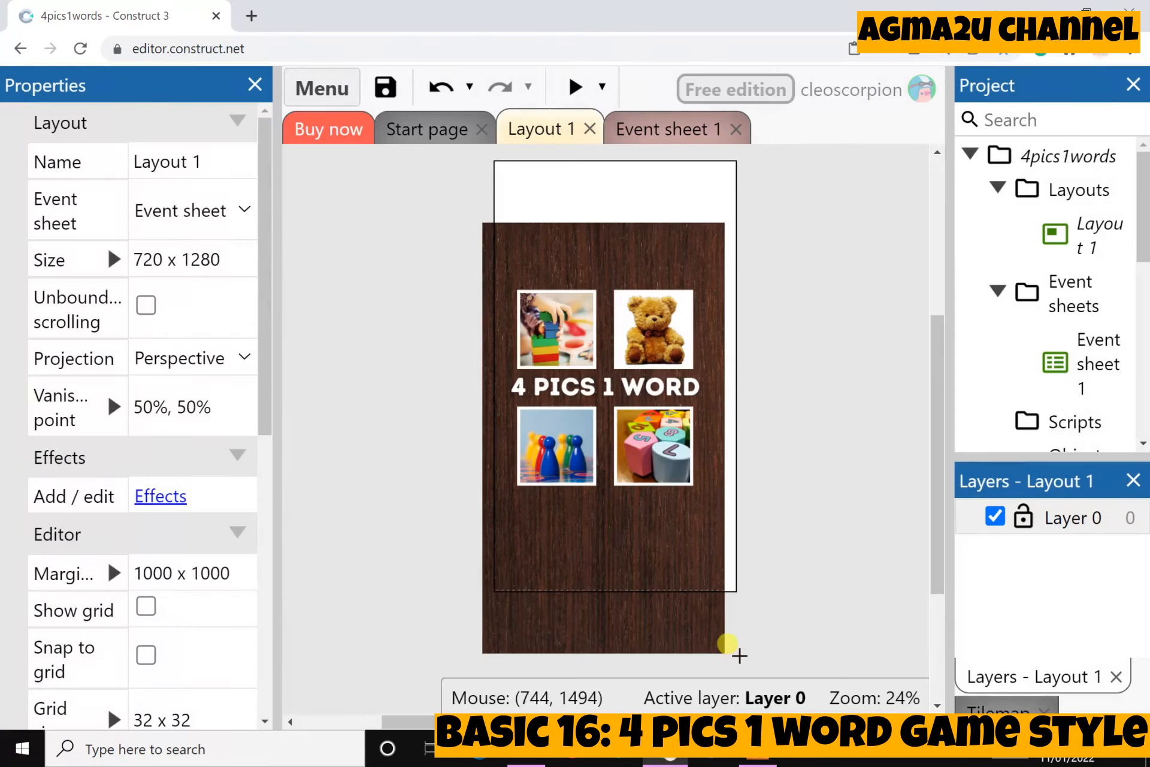
pyautogui.click(364, 298)
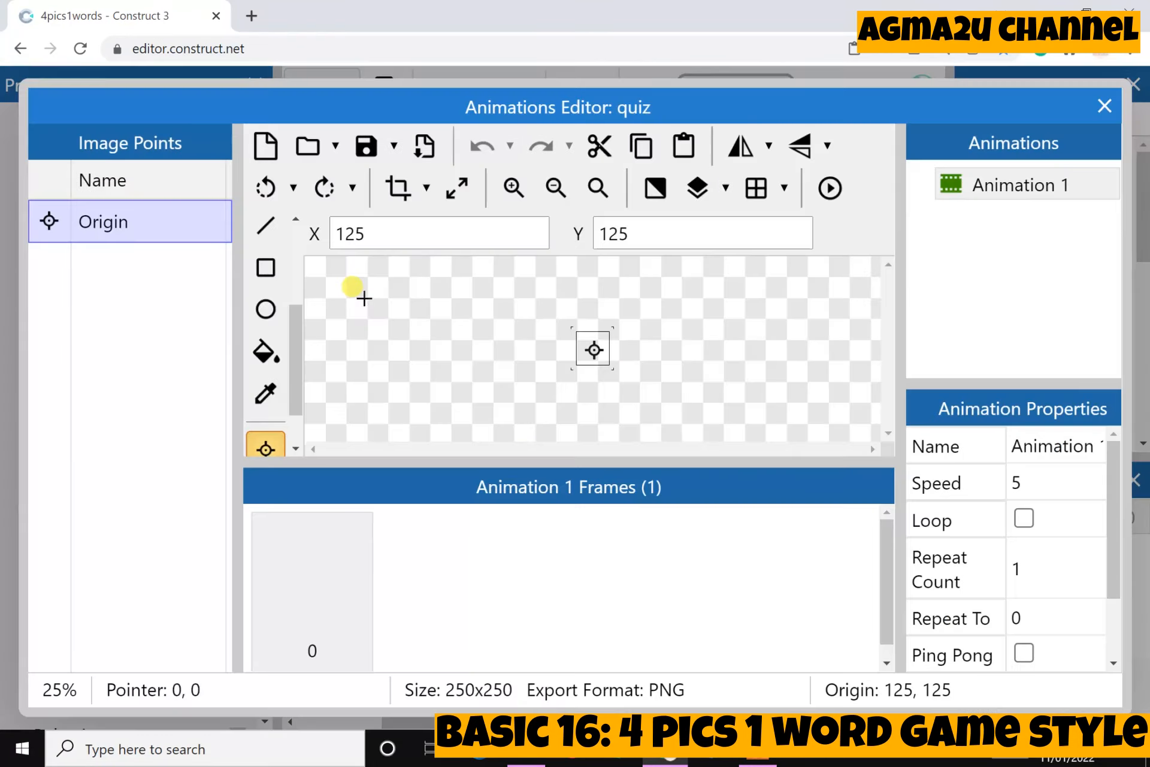
# Load the six images a-menu through e-the scorpion king from the Game Asset 16-Guess the pic folder into the quiz sprite's animation.
pyautogui.click(318, 153)
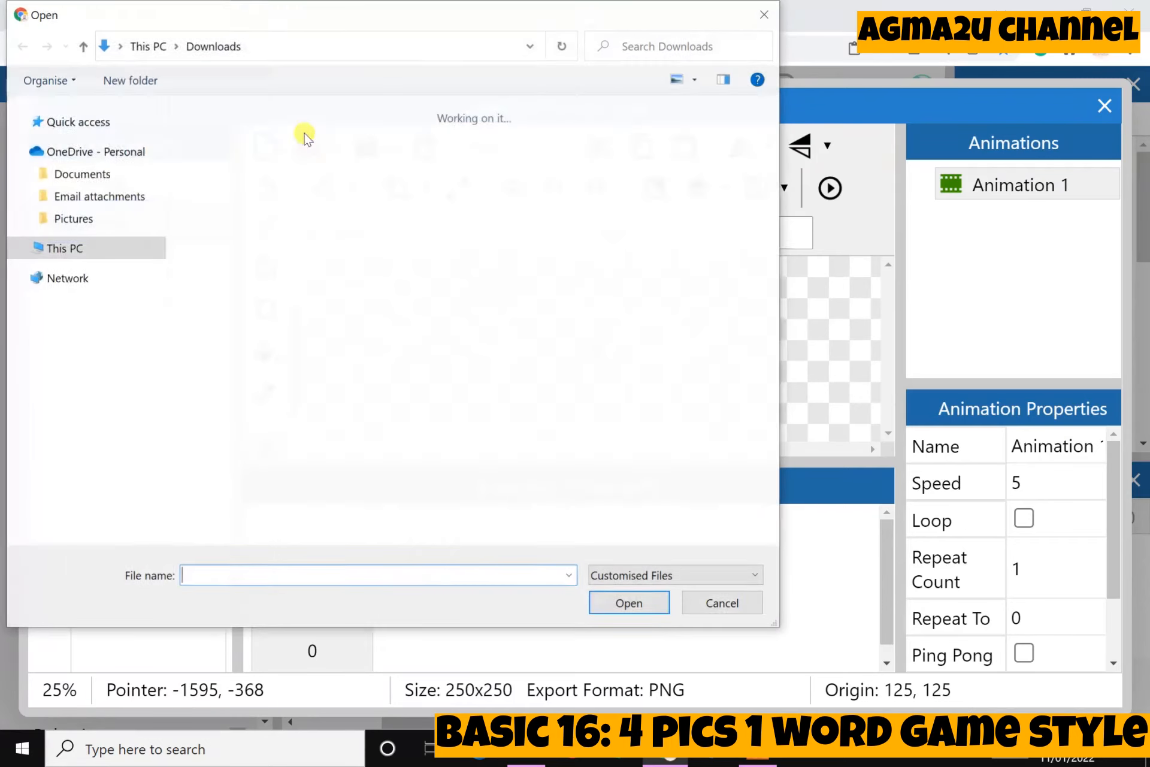
pyautogui.scroll(2, 86, 111)
pyautogui.click(75, 145)
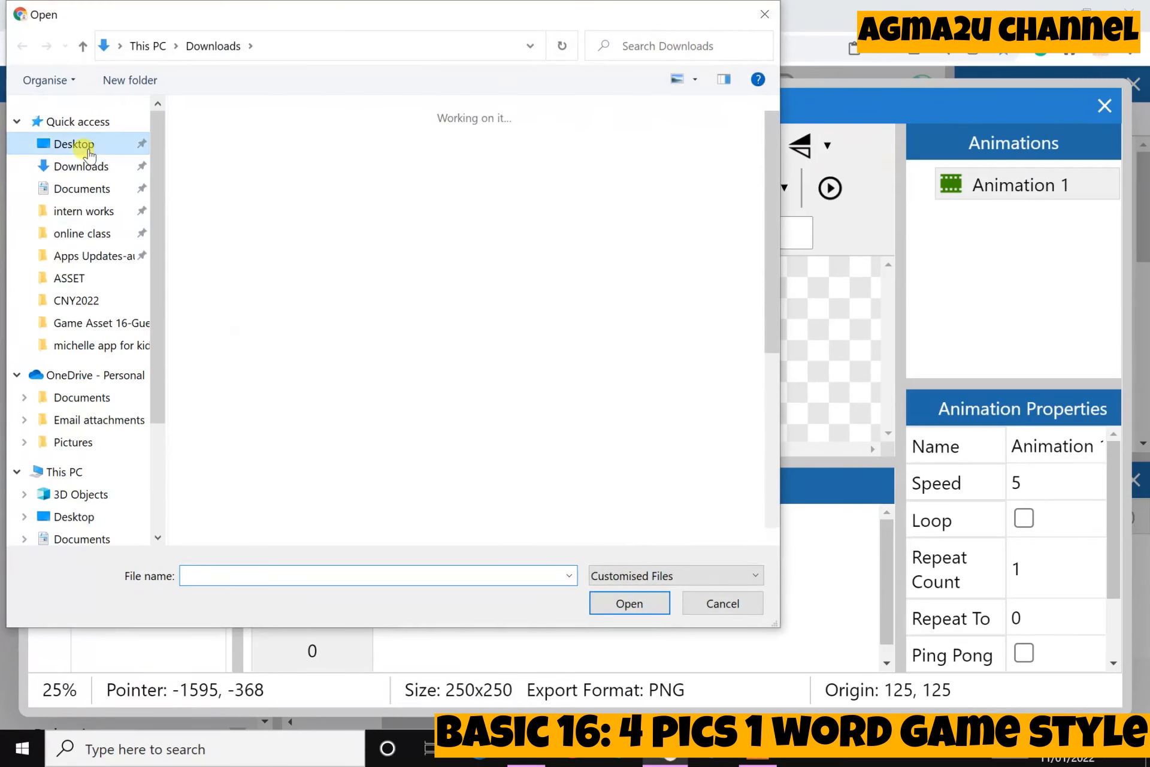
pyautogui.scroll(-2, 362, 367)
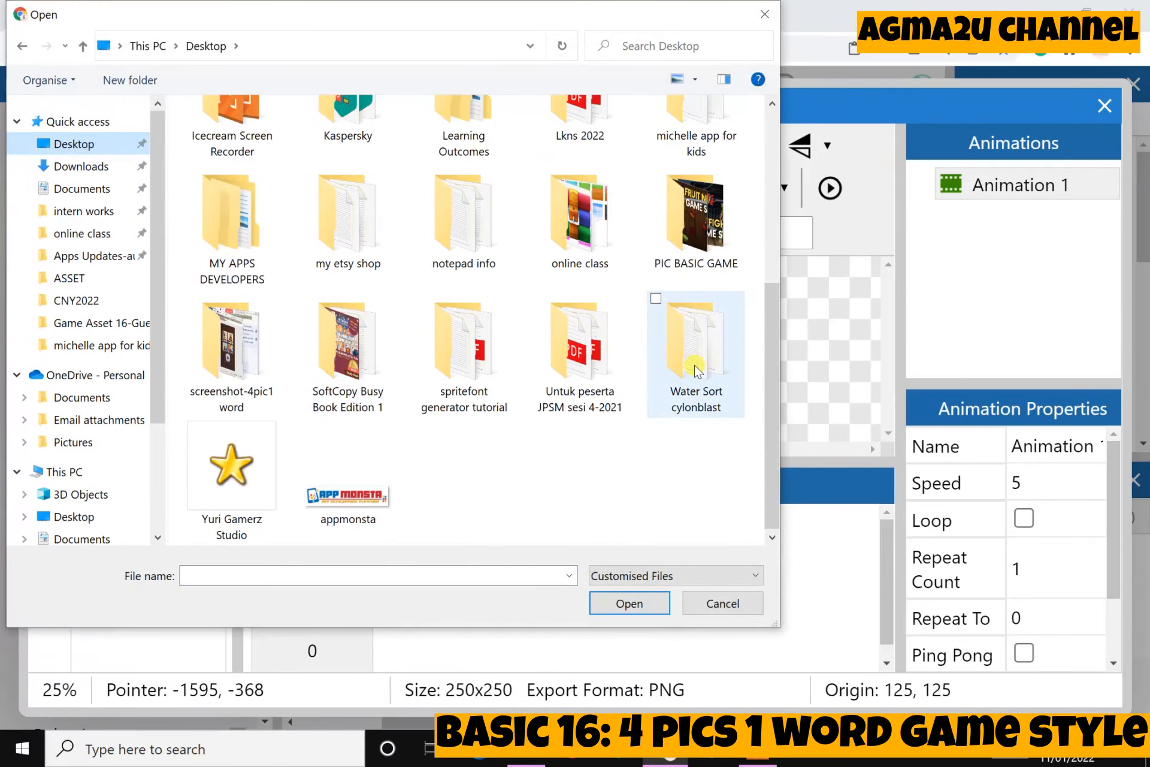
pyautogui.click(357, 376)
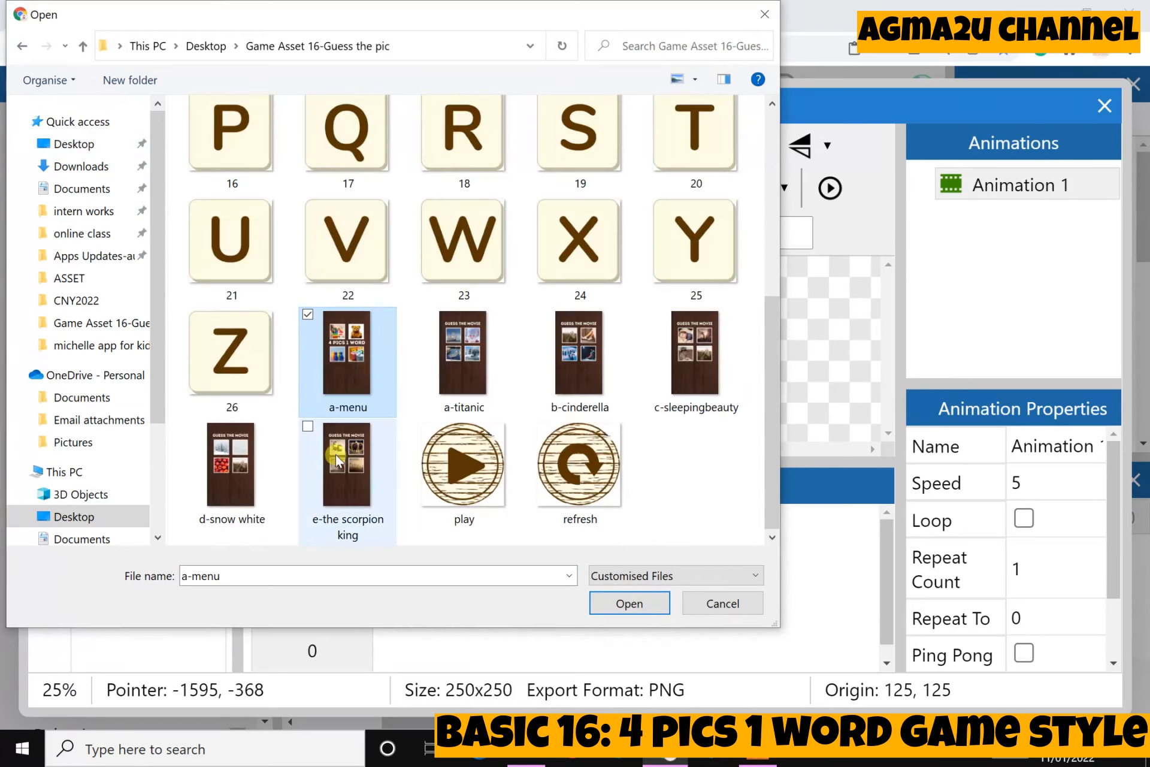
pyautogui.keyDown('shift'); pyautogui.click(348, 478); pyautogui.keyUp('shift')
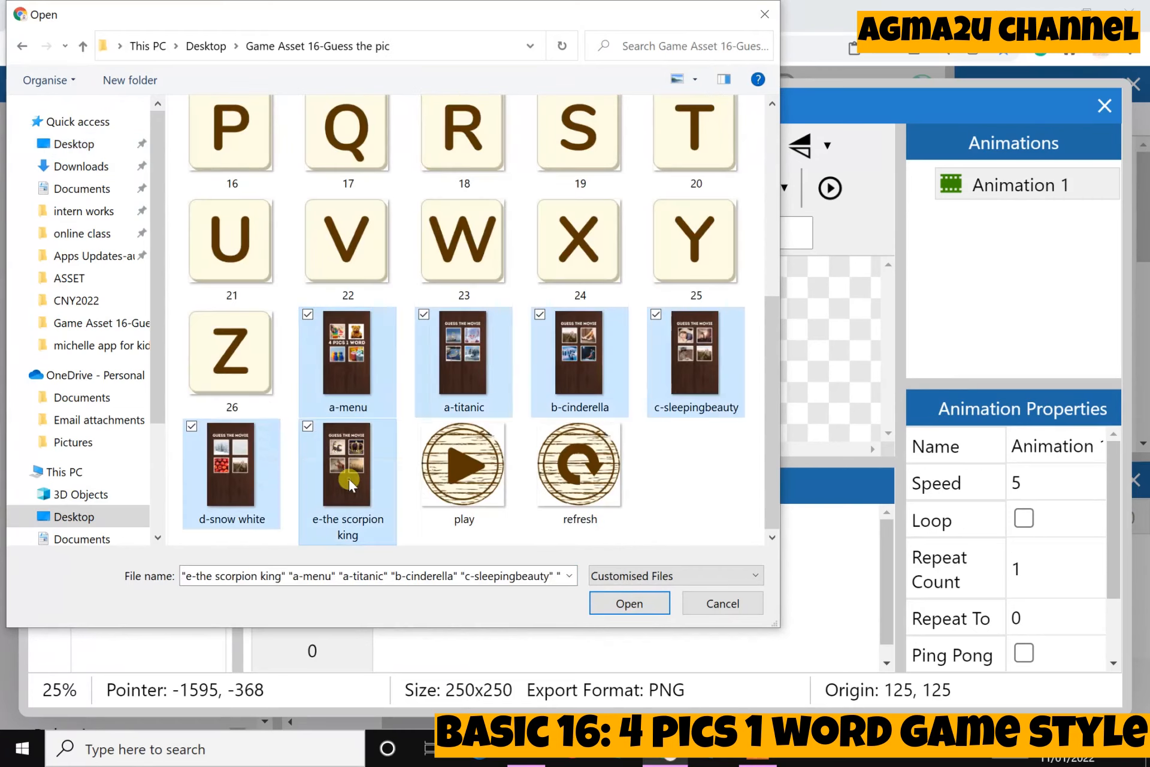
pyautogui.click(654, 599)
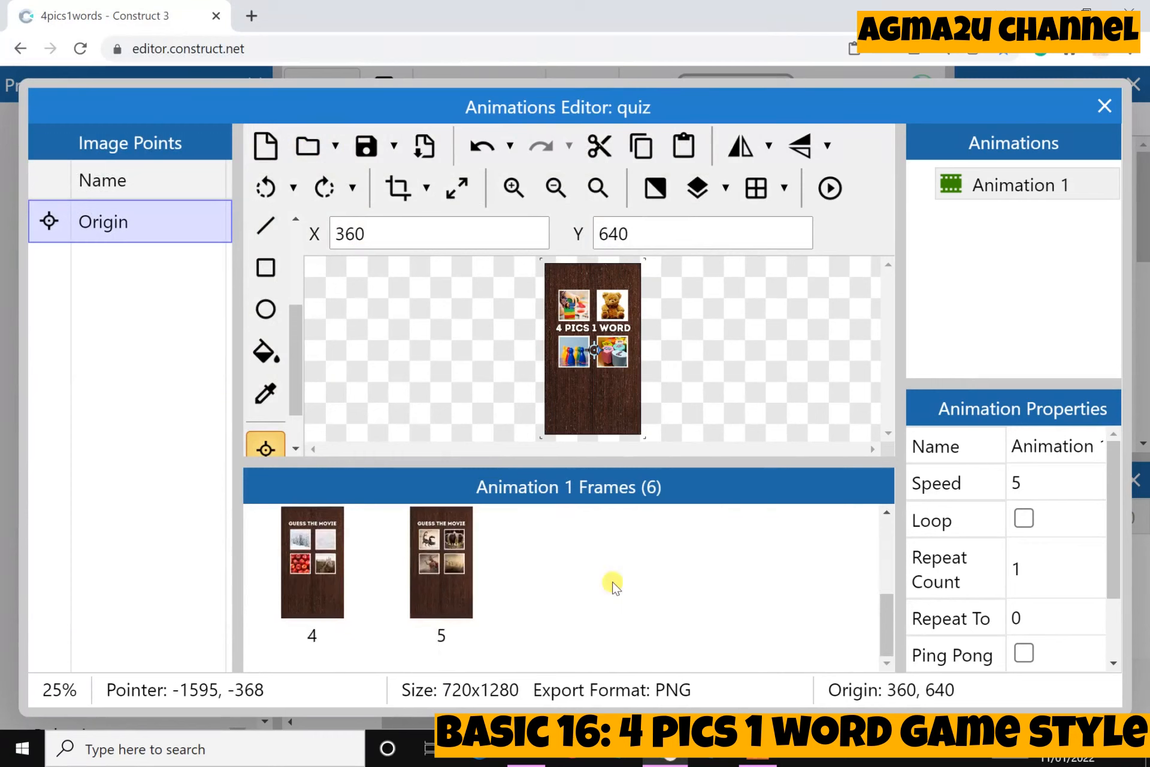
pyautogui.click(1105, 106)
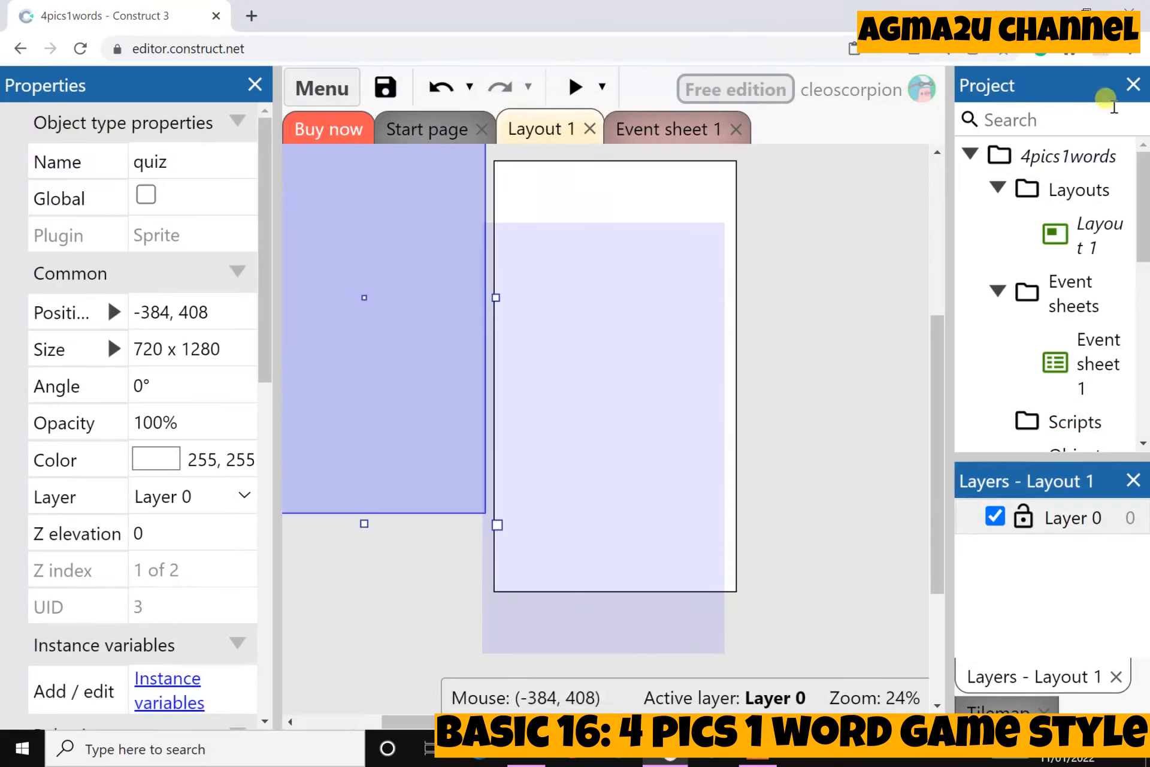
# Move the quiz sprite clear of the amenu sprite and delete it from Layout 1.
pyautogui.moveTo(466, 307); pyautogui.dragTo(824, 419)
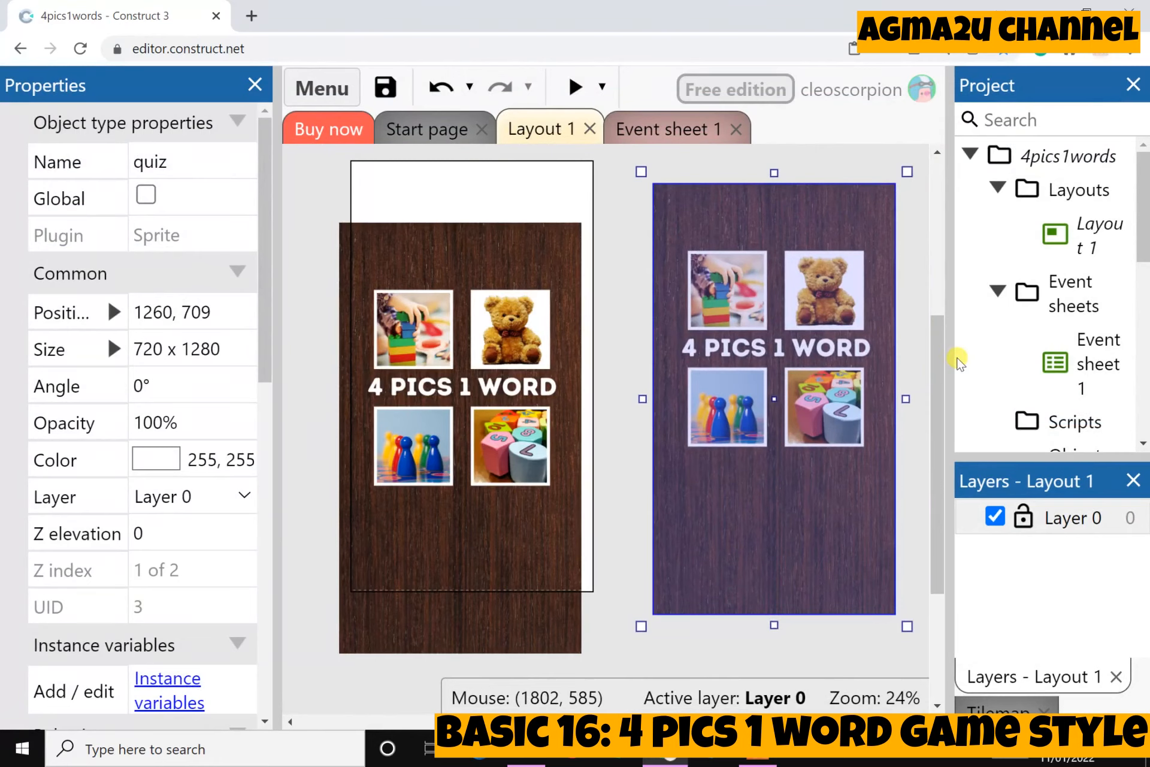
pyautogui.rightClick(792, 326)
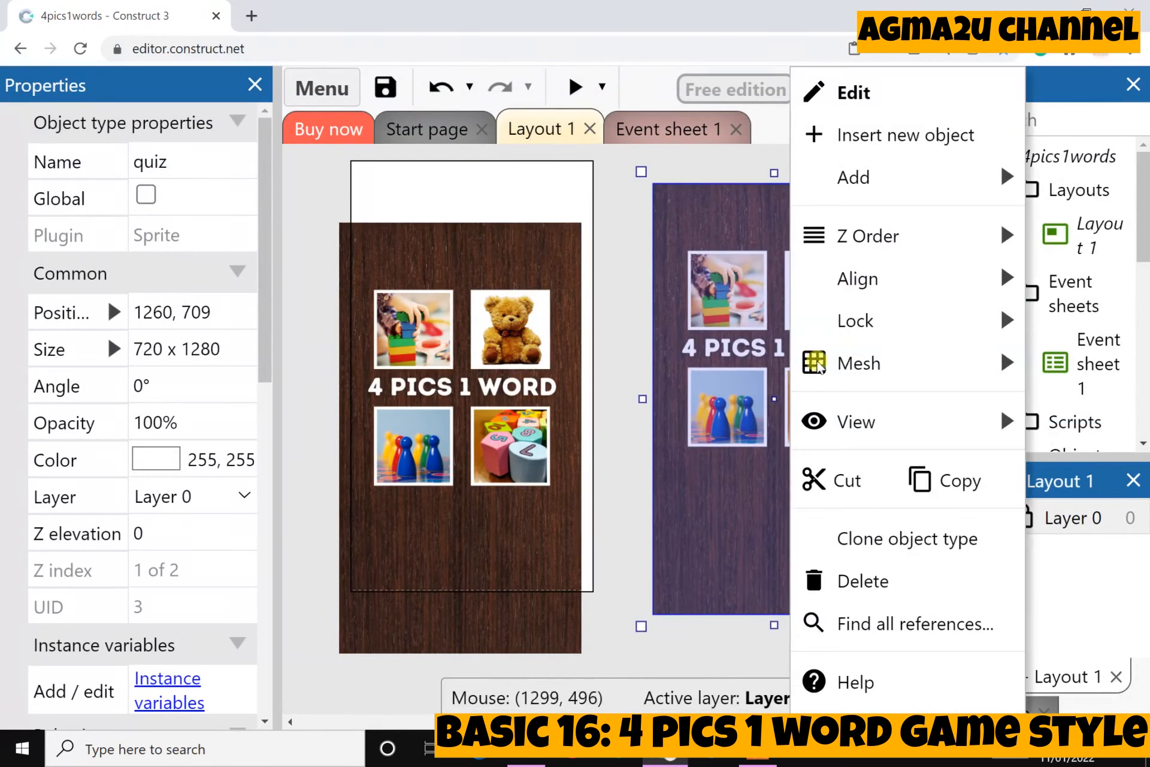
pyautogui.click(857, 581)
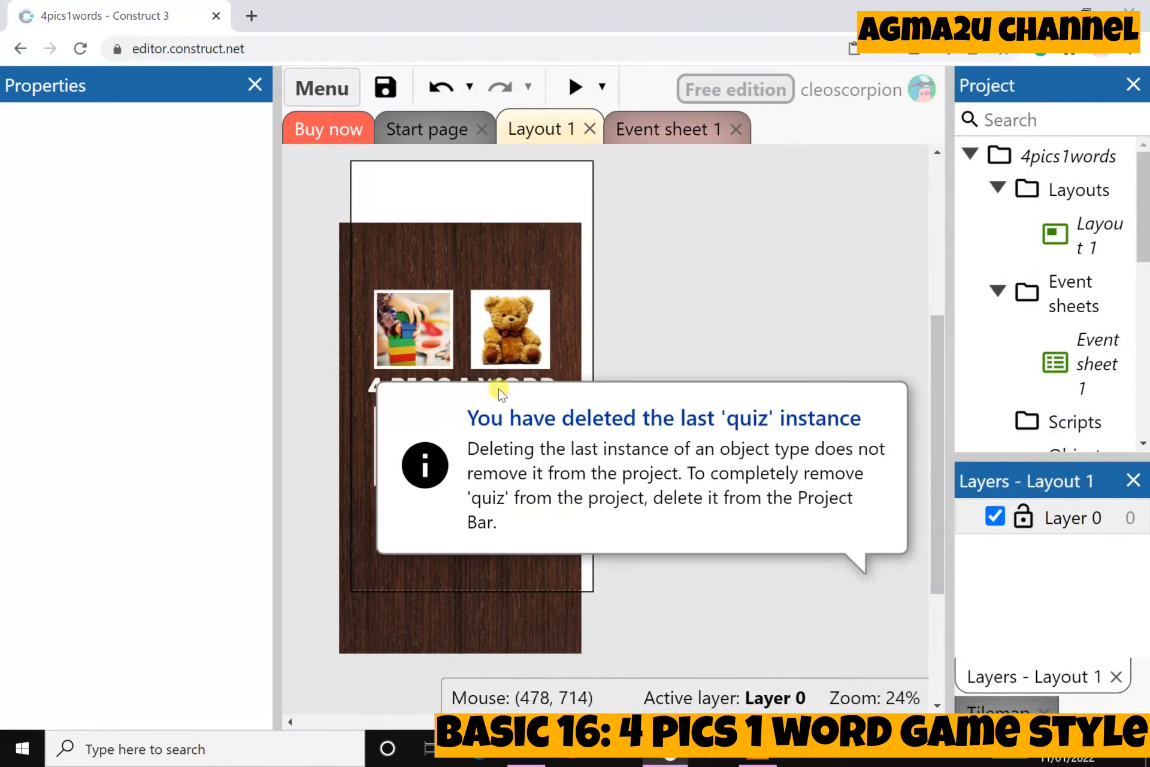
# Widen the project tree and delete the unused quiz object type from the project.
pyautogui.scroll(-5, 1040, 375)
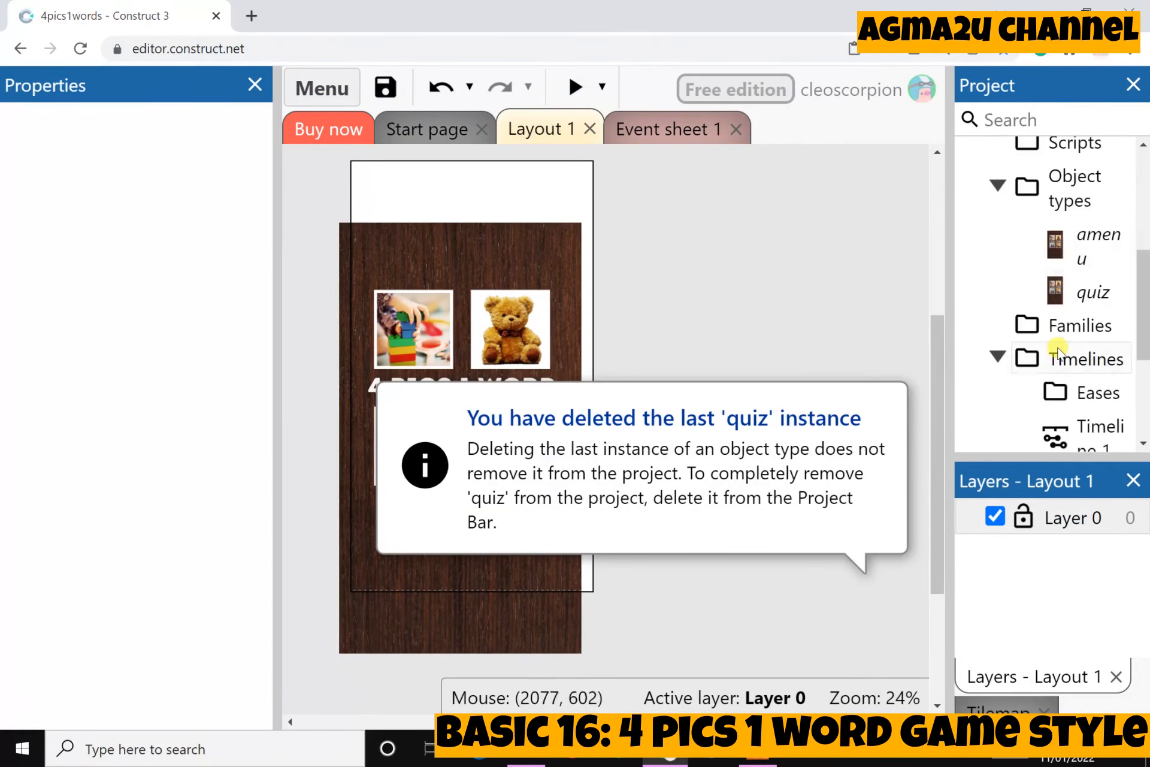
pyautogui.click(1097, 255)
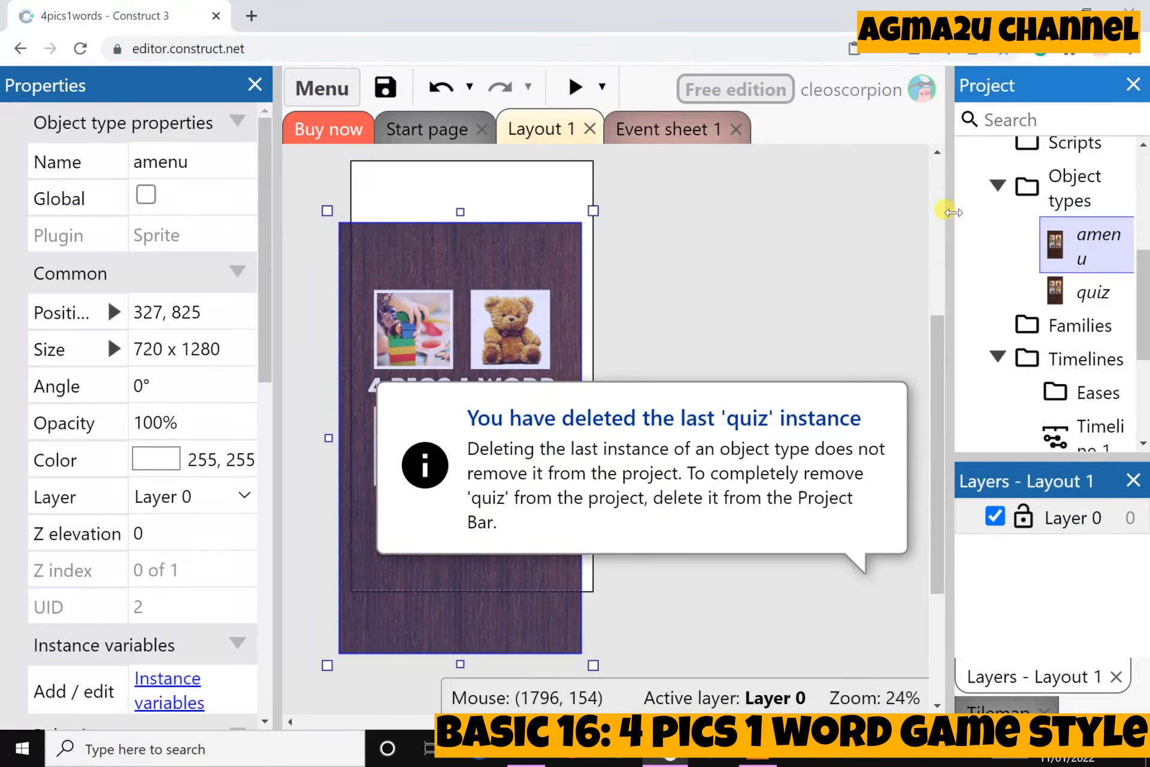
pyautogui.moveTo(953, 212); pyautogui.dragTo(875, 223)
pyautogui.scroll(2, 1000, 332)
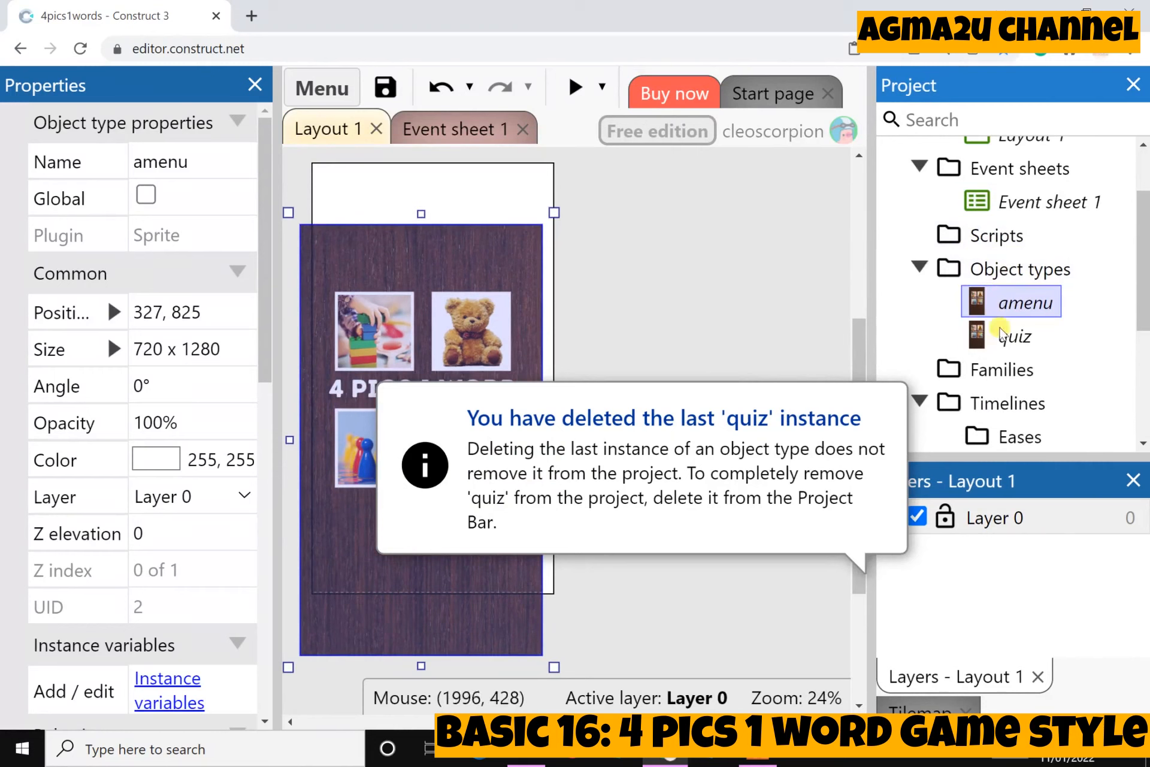
pyautogui.click(1019, 337)
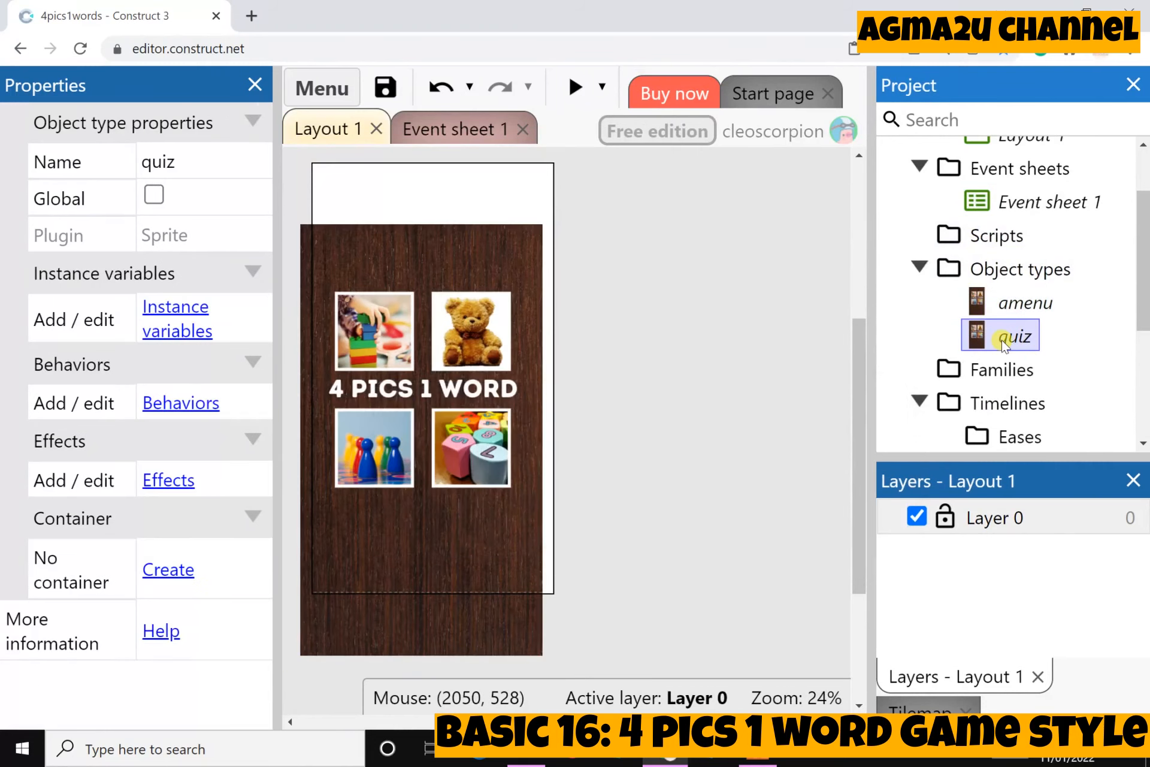
pyautogui.rightClick(1008, 342)
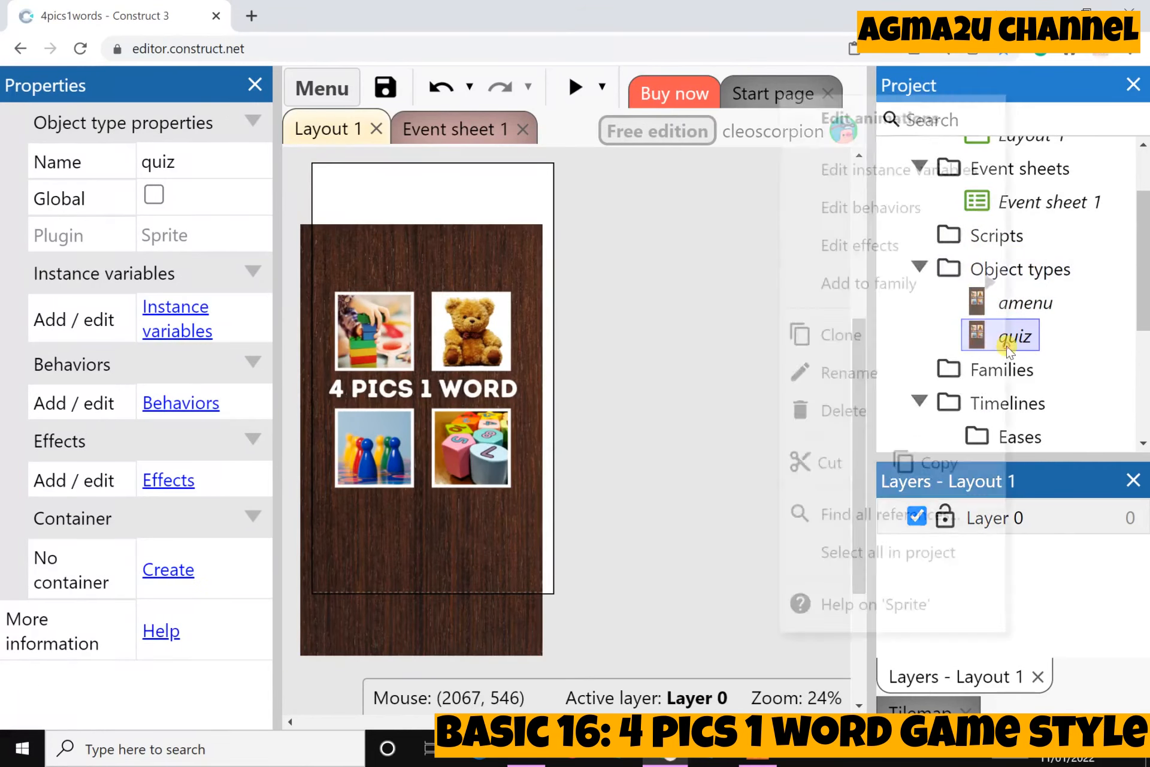
pyautogui.click(895, 448)
pyautogui.click(381, 462)
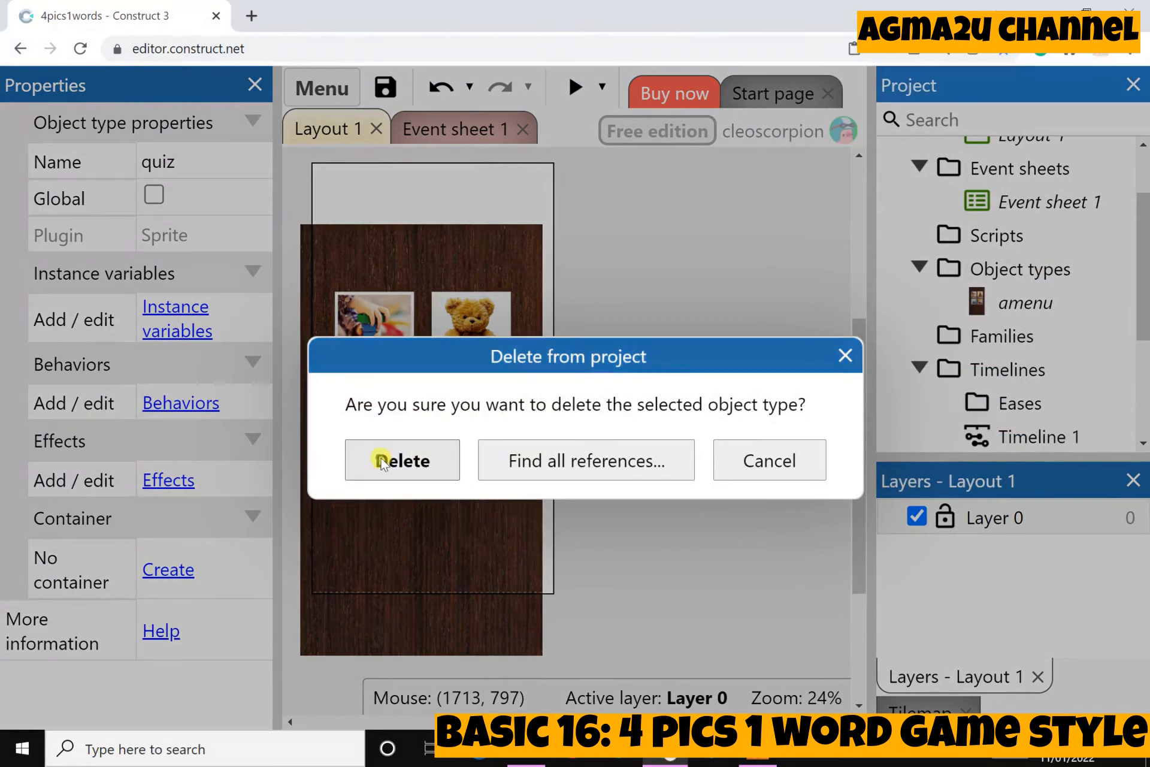
# Move the amenu sprite to about 670, 806, partly beyond the right edge of the layout page.
pyautogui.moveTo(606, 722); pyautogui.dragTo(550, 721)
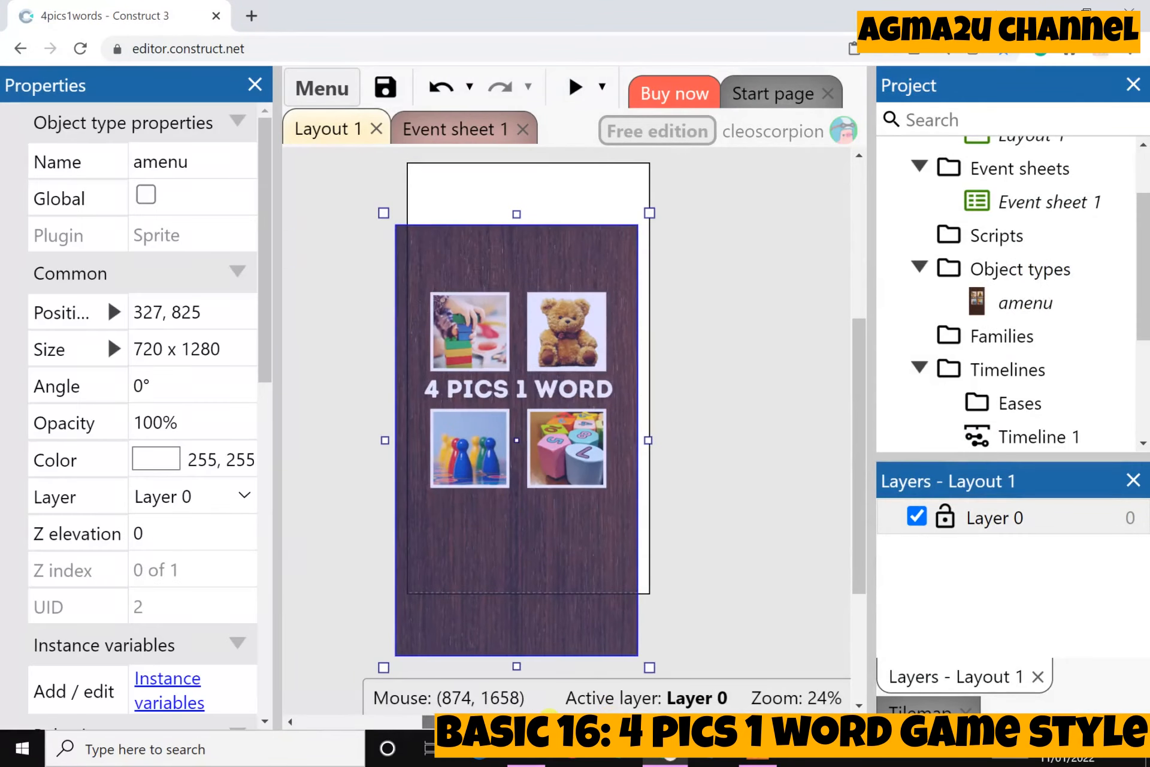
pyautogui.moveTo(549, 509); pyautogui.dragTo(589, 450)
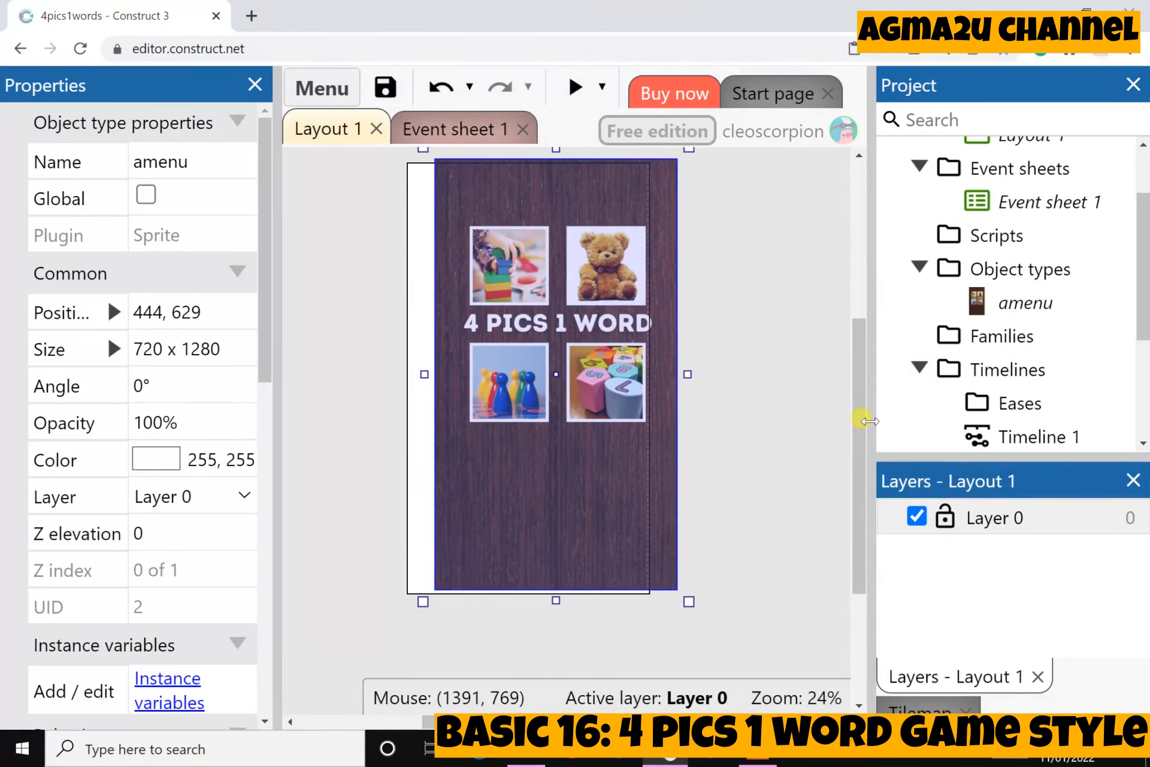
pyautogui.moveTo(872, 420); pyautogui.dragTo(921, 419)
pyautogui.moveTo(587, 289); pyautogui.dragTo(663, 349)
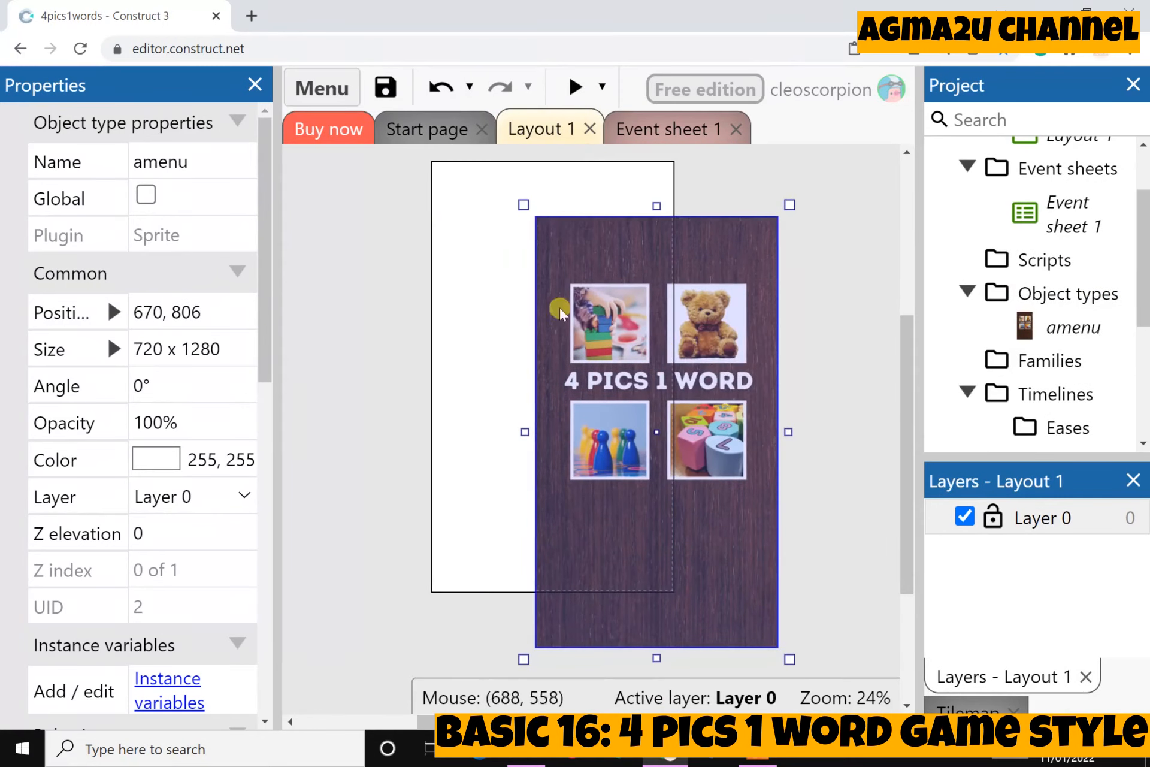
# Rename the amenu sprite as quiz.
pyautogui.click(211, 158)
pyautogui.write('quiz')
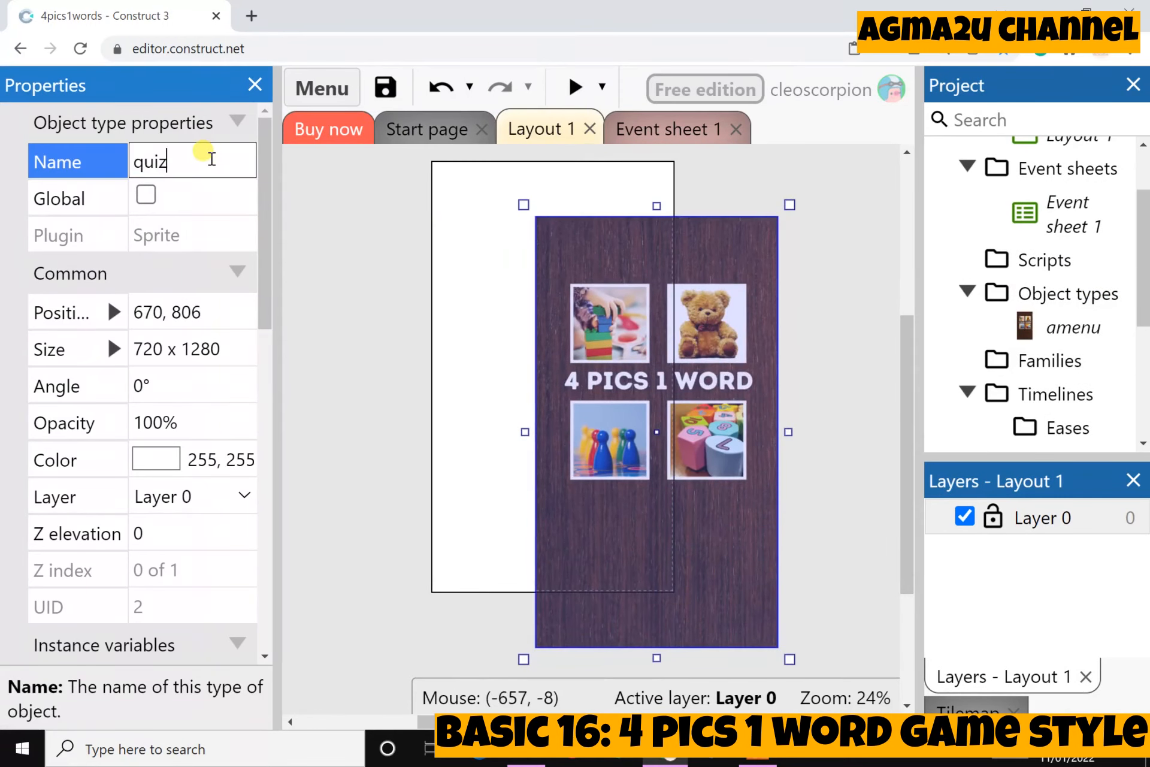
pyautogui.press('Return')
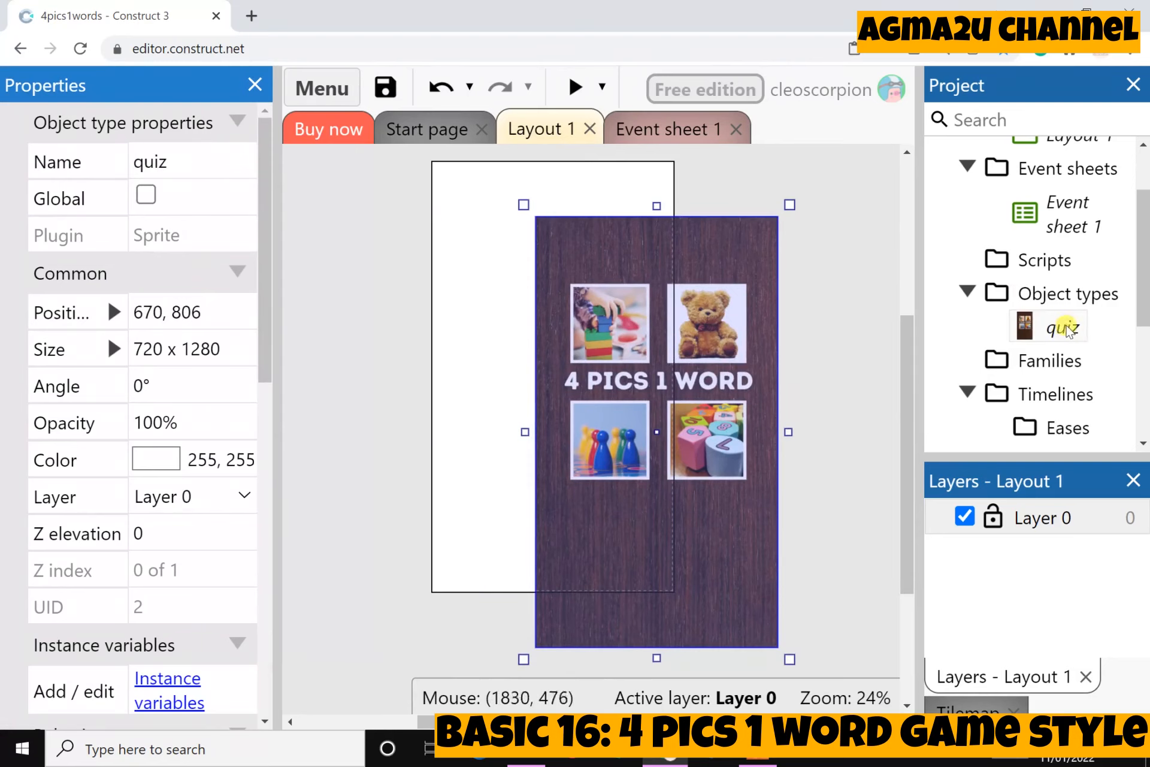
# Try the quiz sprite over the layout page by hand, and leave it at about 503, 809.
pyautogui.moveTo(622, 328); pyautogui.dragTo(522, 307)
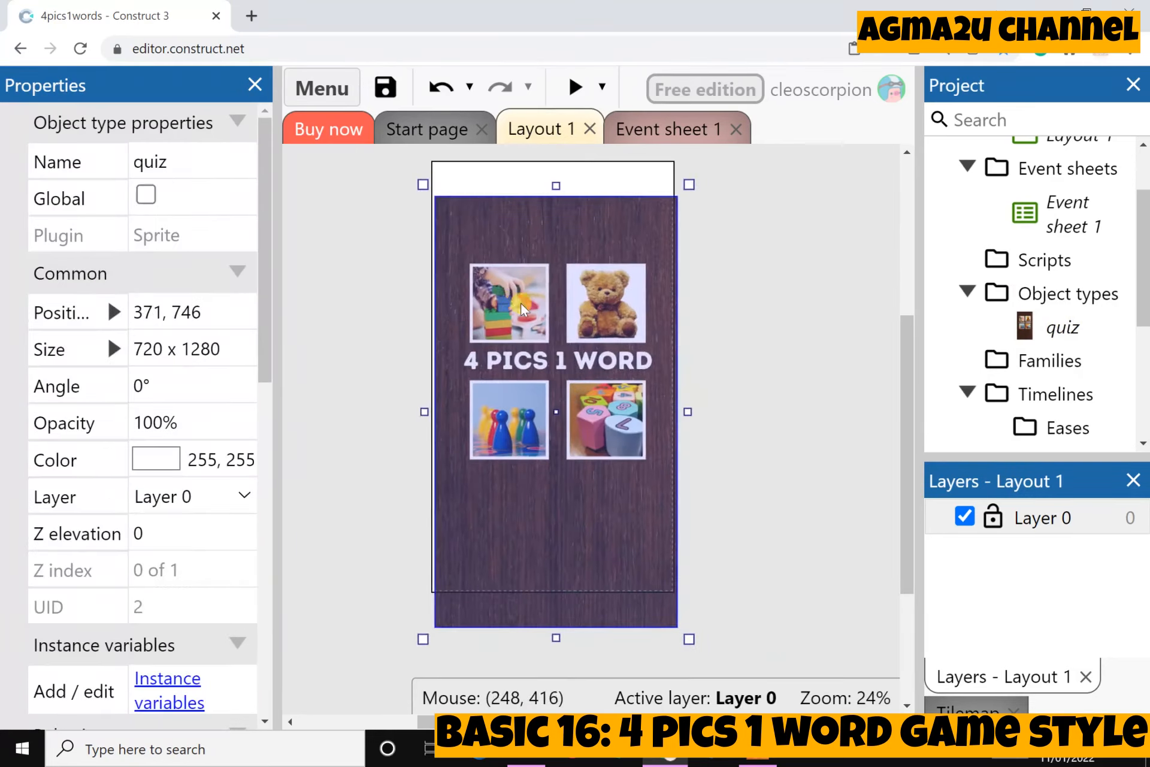
pyautogui.moveTo(634, 354); pyautogui.dragTo(587, 262)
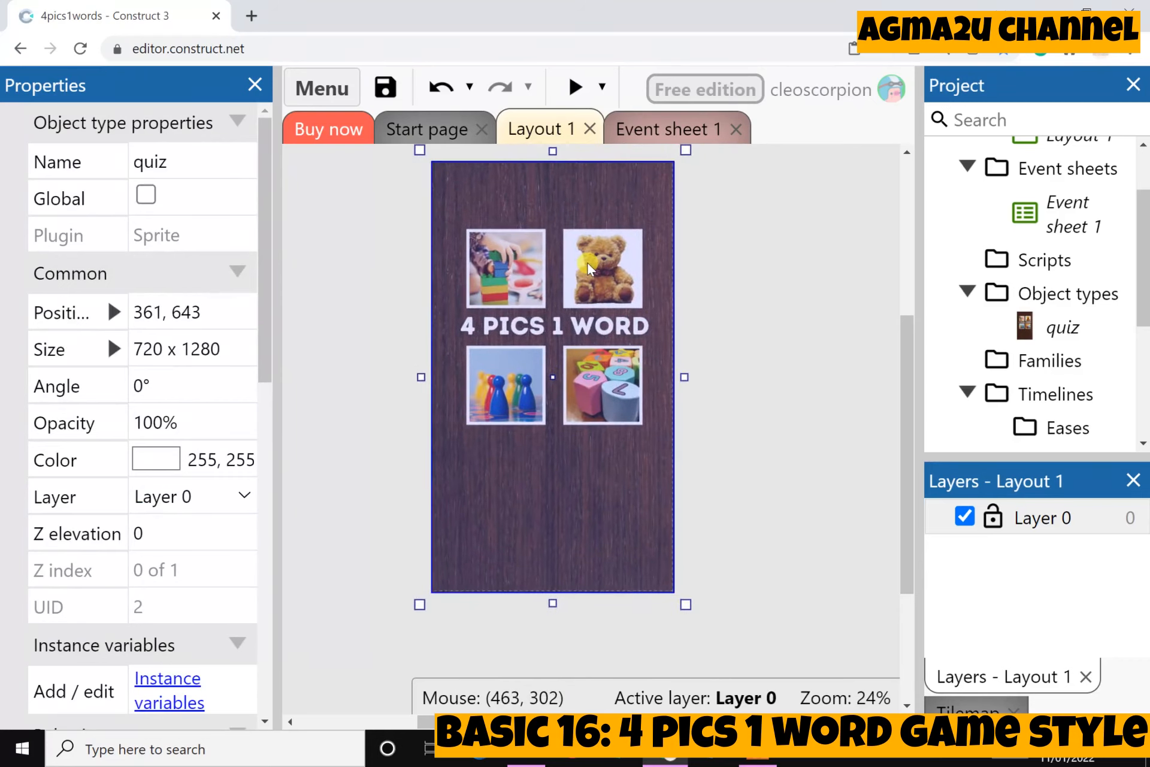
pyautogui.moveTo(514, 241); pyautogui.dragTo(567, 256)
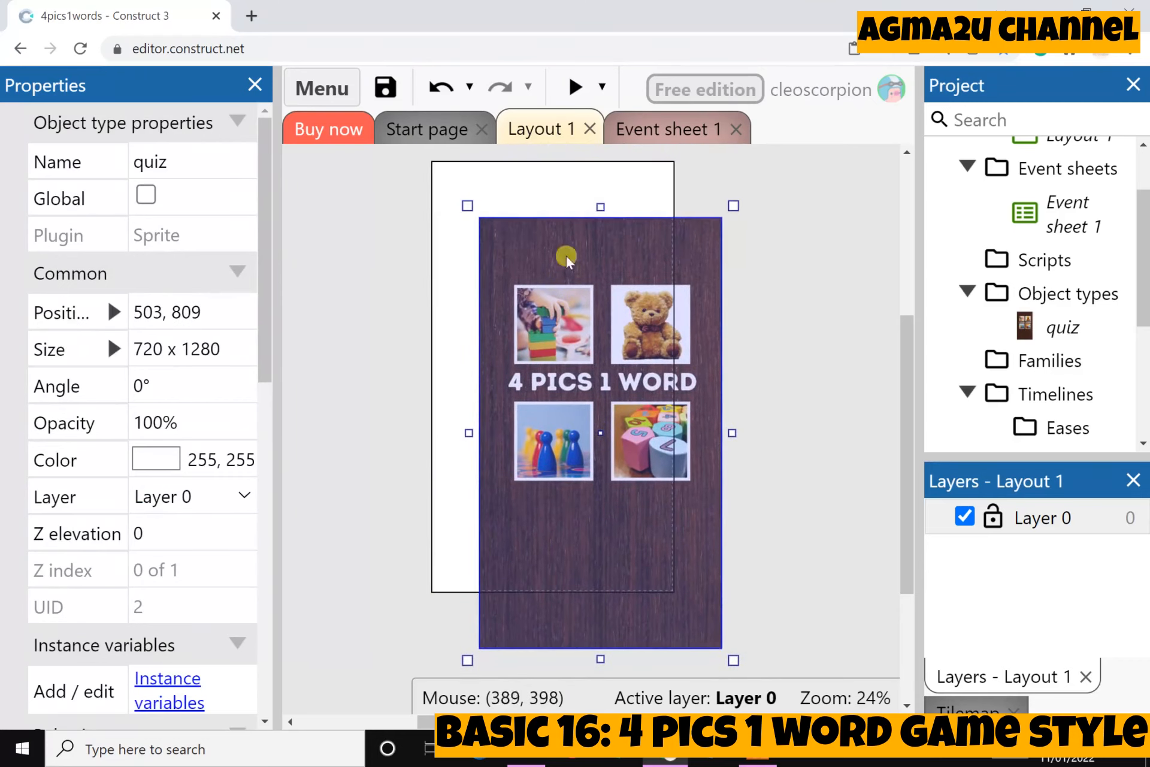
# Assign the quiz sprite's origin to the Top Left of frame 0 and apply it to all animations.
pyautogui.doubleClick(572, 304)
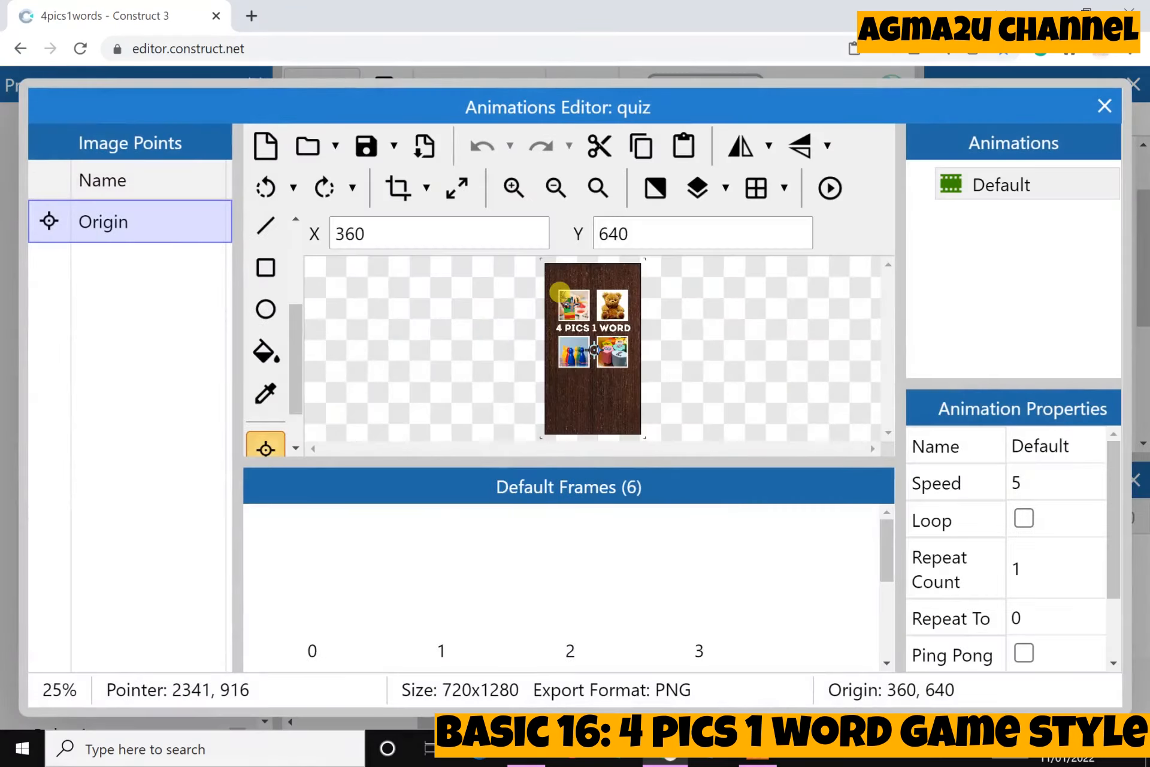
pyautogui.click(311, 578)
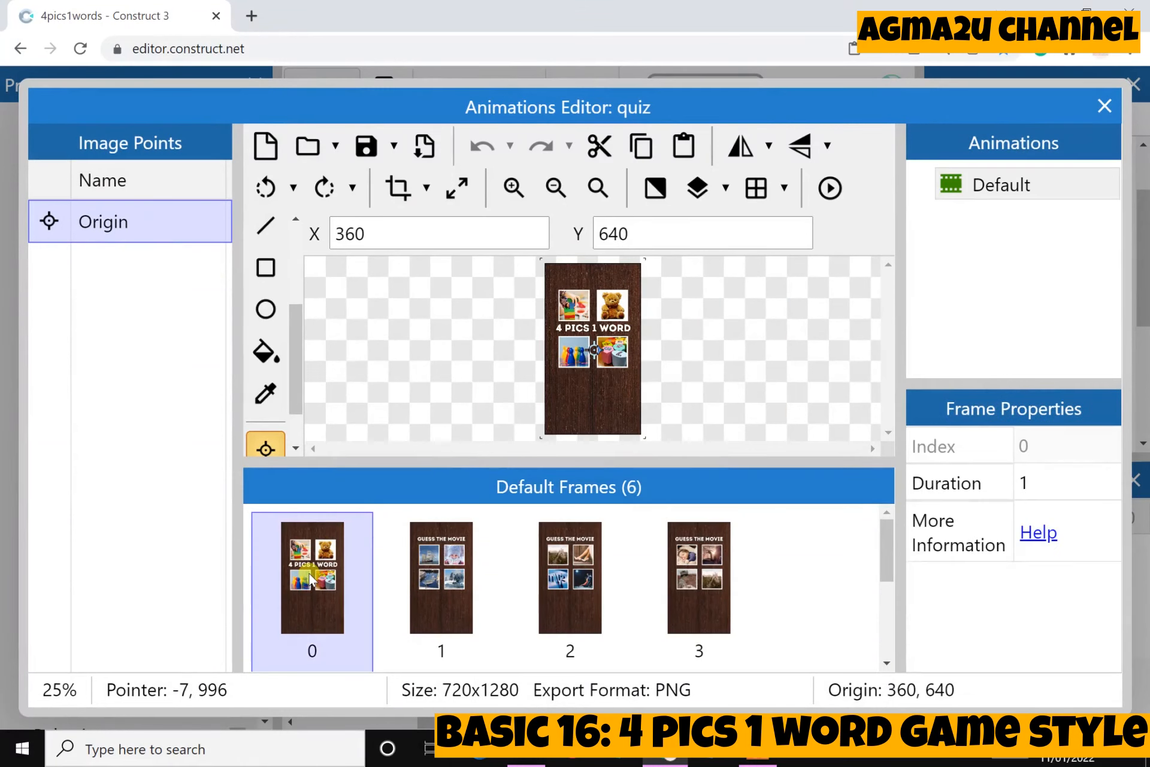
pyautogui.scroll(-1, 295, 374)
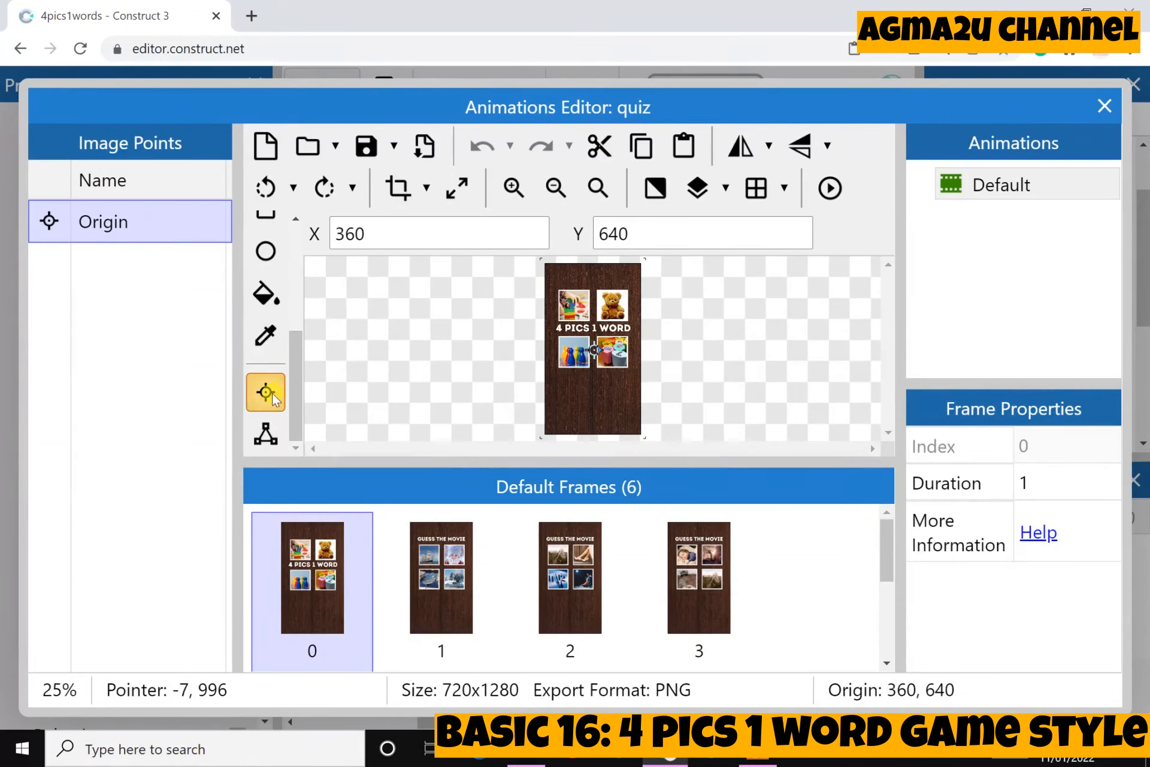
pyautogui.click(266, 394)
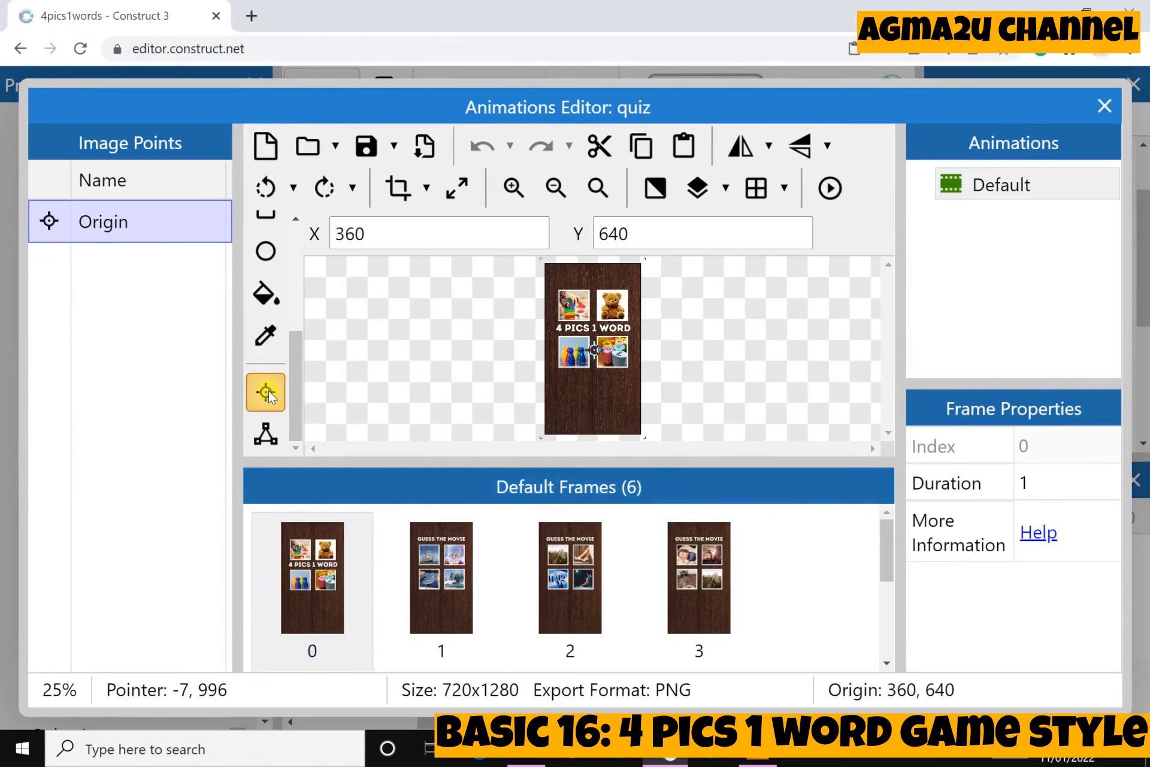
pyautogui.rightClick(125, 226)
pyautogui.moveTo(163, 396)
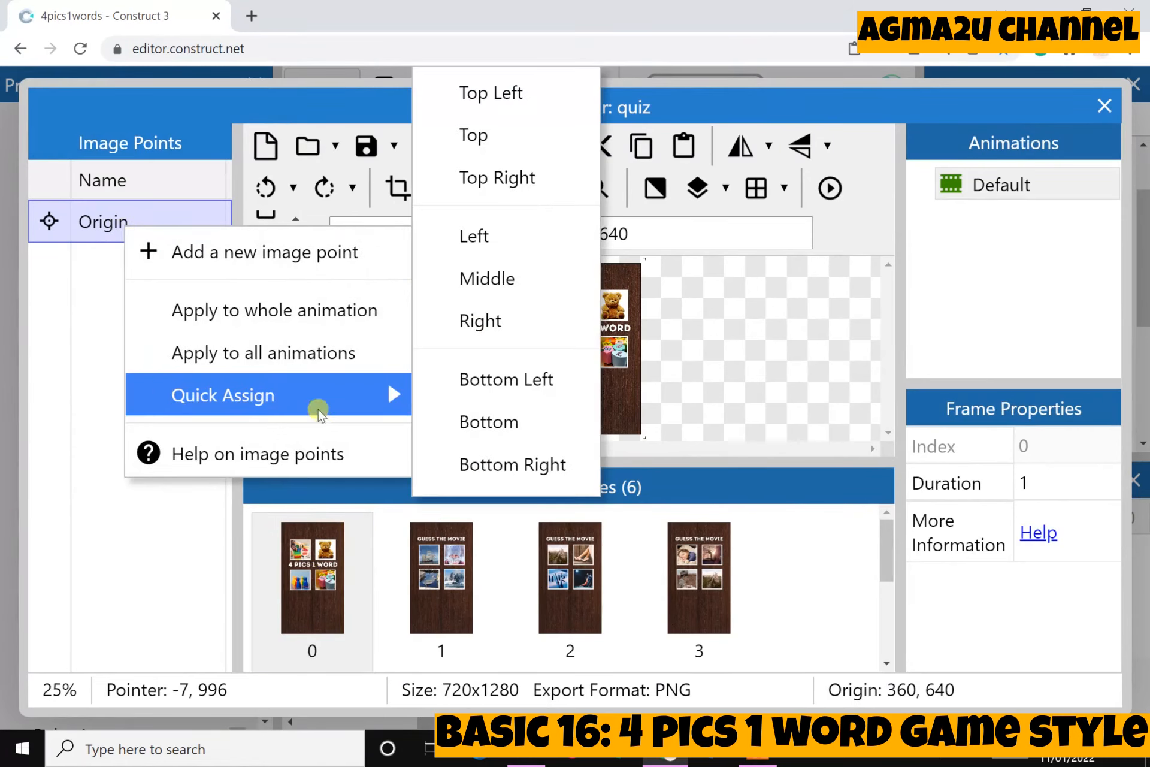
pyautogui.click(478, 92)
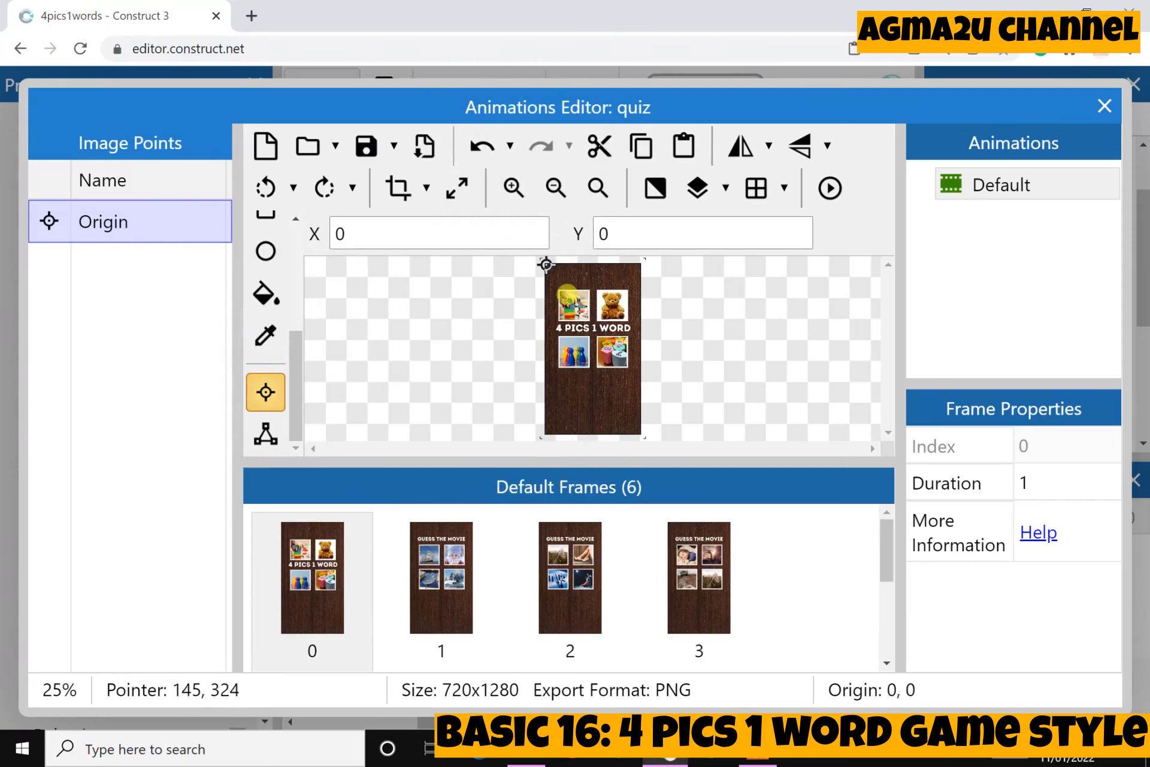
pyautogui.rightClick(139, 224)
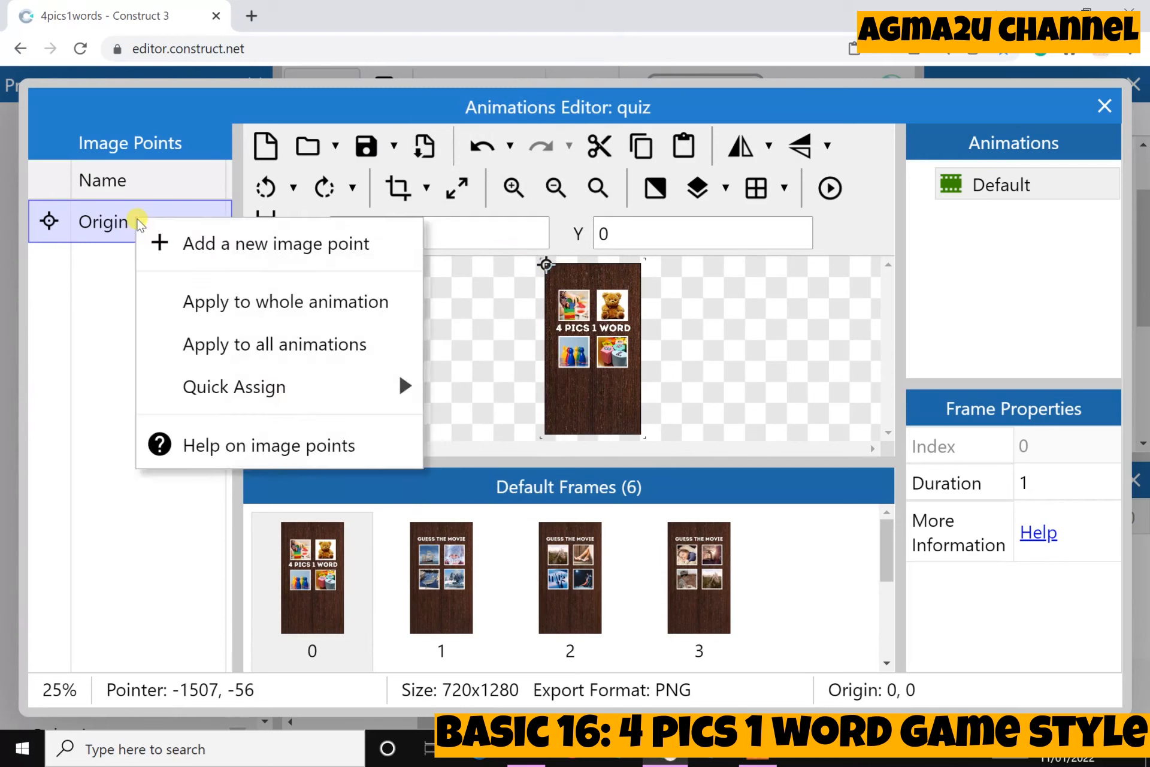
pyautogui.click(241, 352)
# Check the origin point's position on frames 1 to 5 of the quiz sprite's Default animation.
pyautogui.click(452, 607)
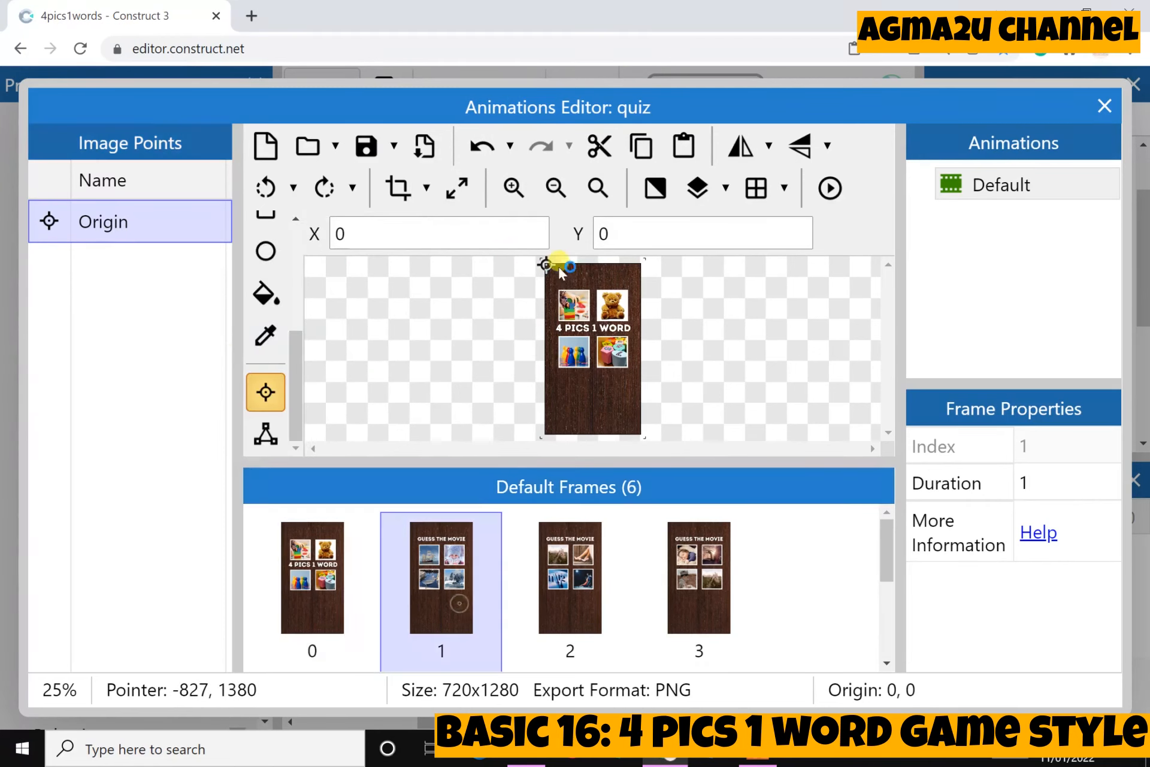
pyautogui.click(570, 557)
pyautogui.press('Right')
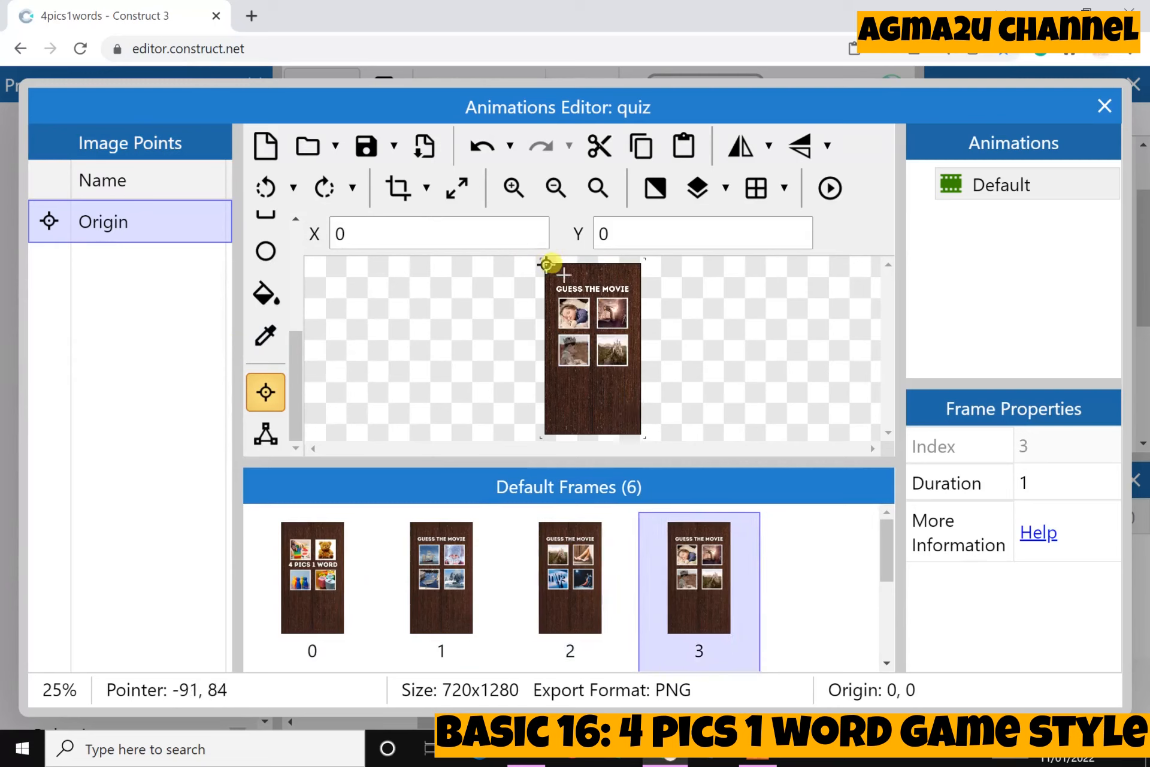
pyautogui.scroll(-3, 304, 584)
pyautogui.click(304, 584)
pyautogui.click(430, 578)
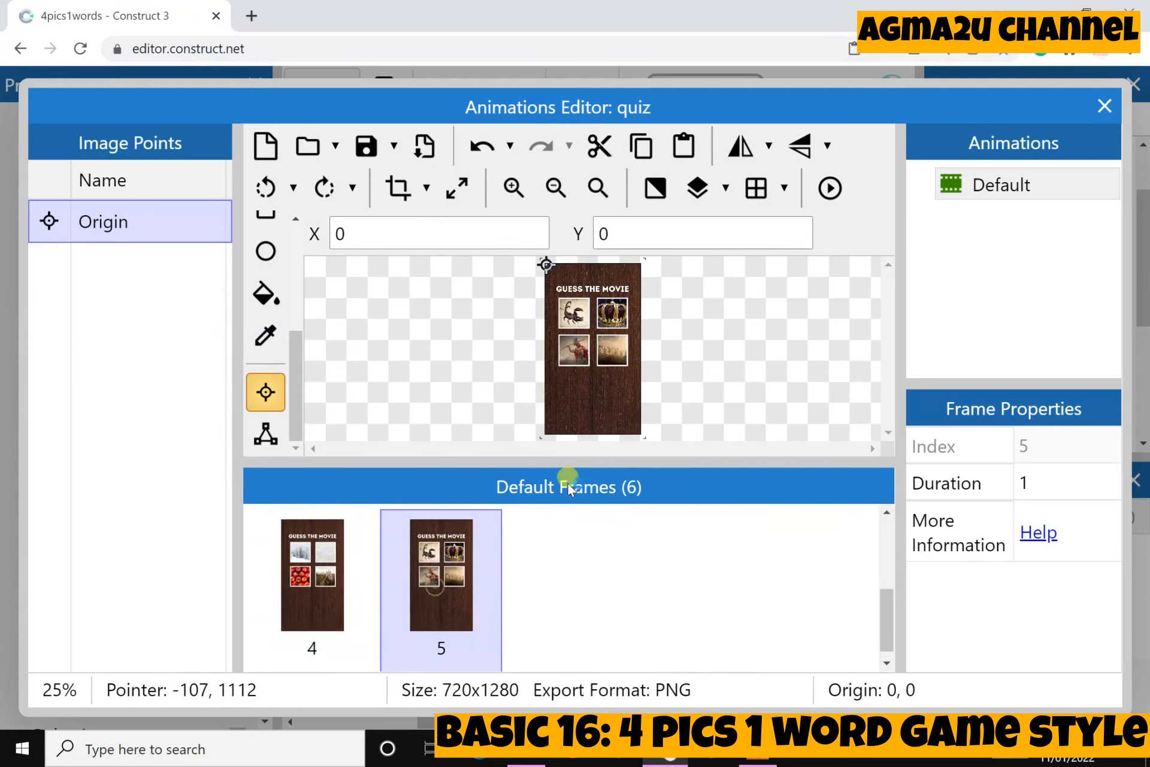
pyautogui.scroll(3, 377, 557)
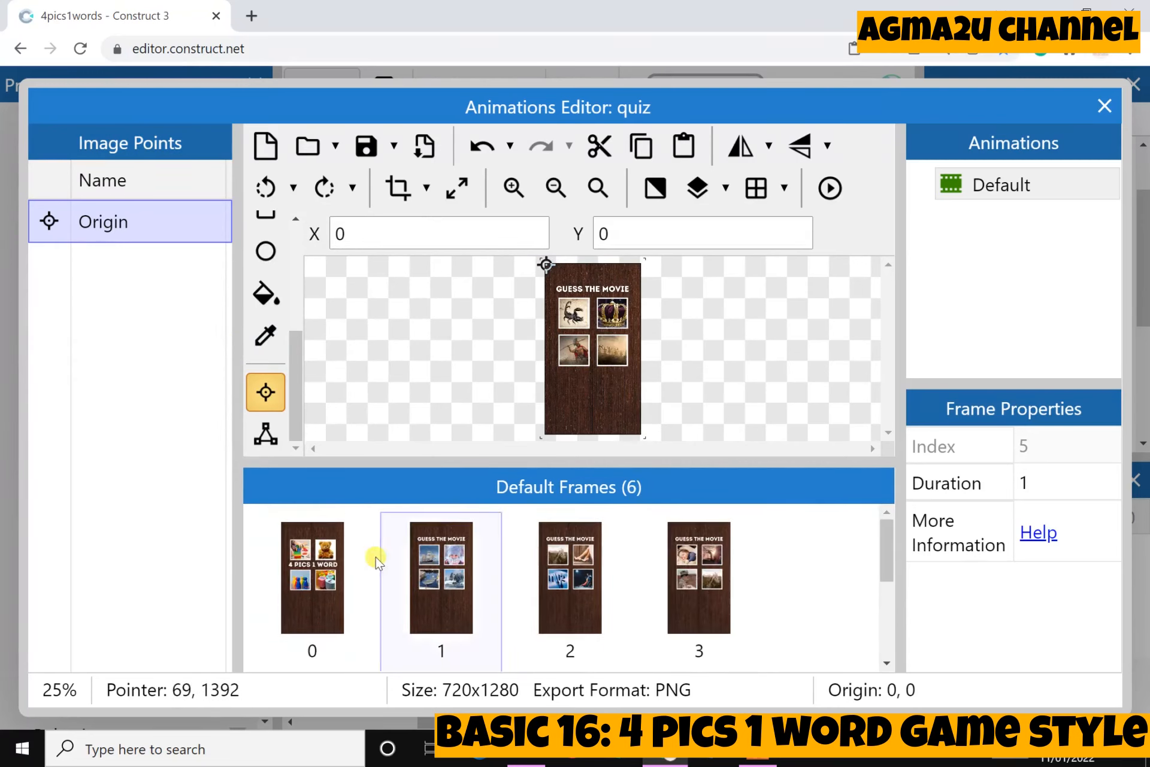
# Set the speed of the quiz sprite's Default animation to 0 and close the animations editor.
pyautogui.click(360, 555)
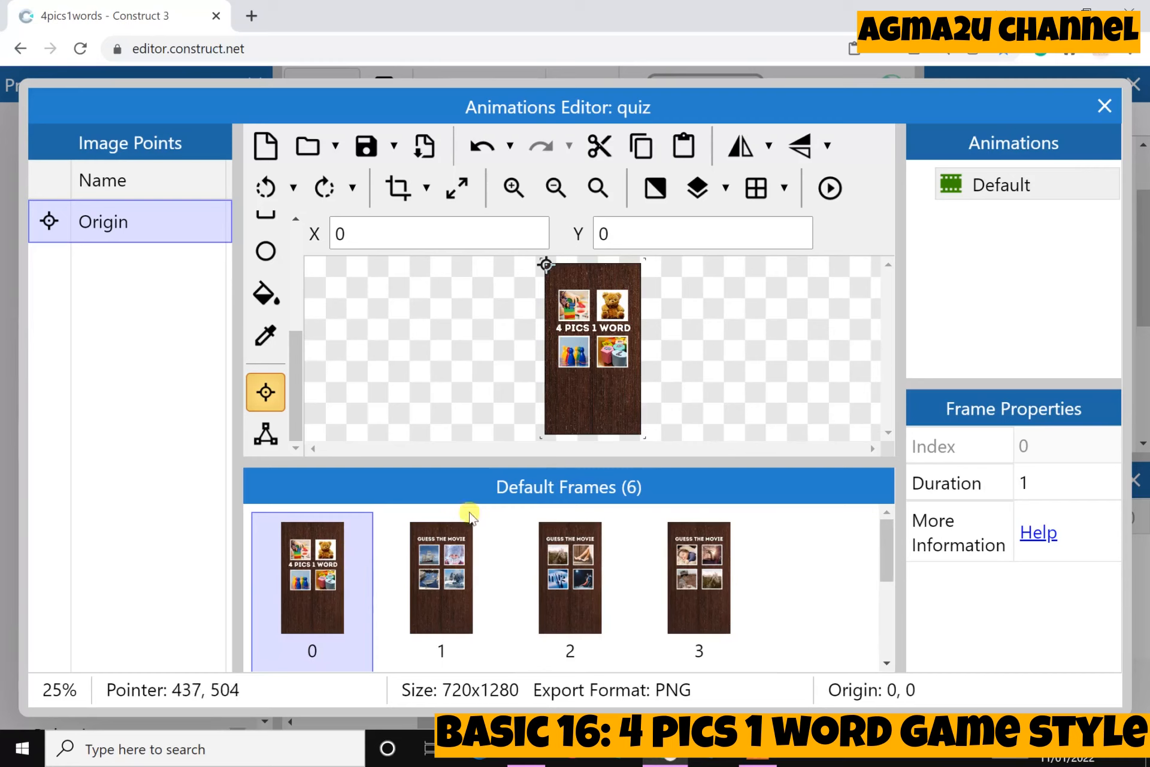
pyautogui.click(448, 567)
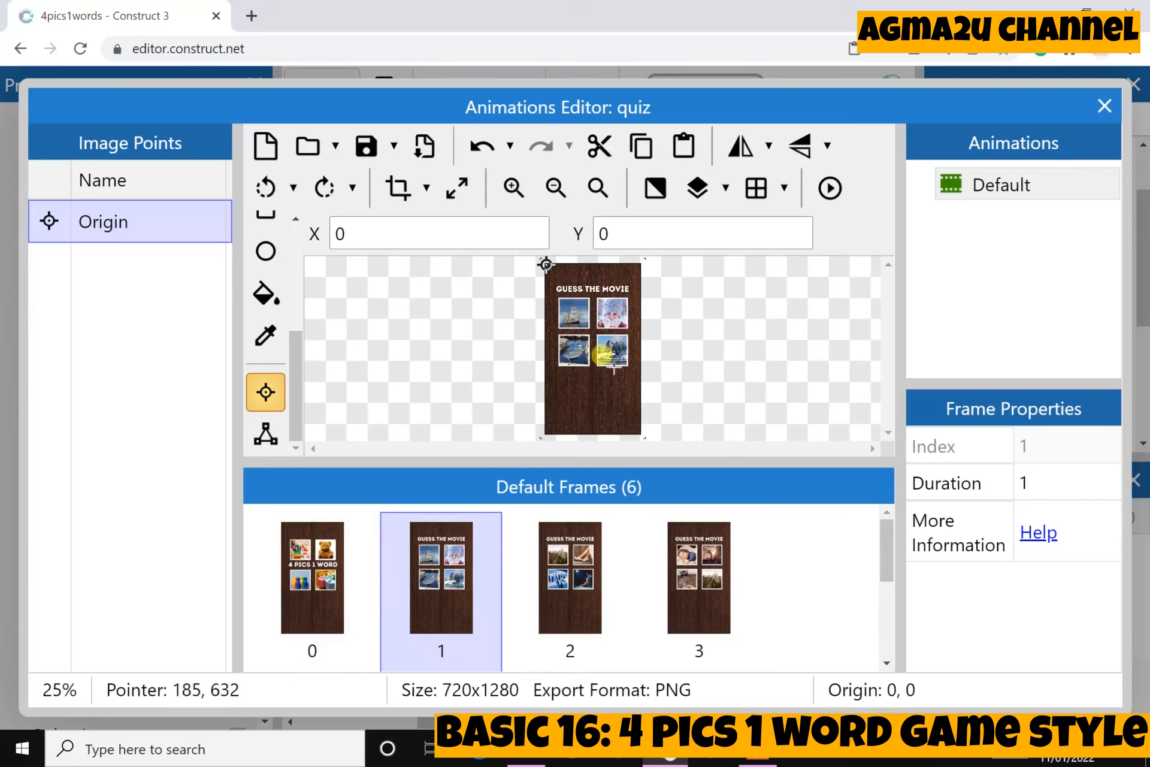
pyautogui.click(990, 187)
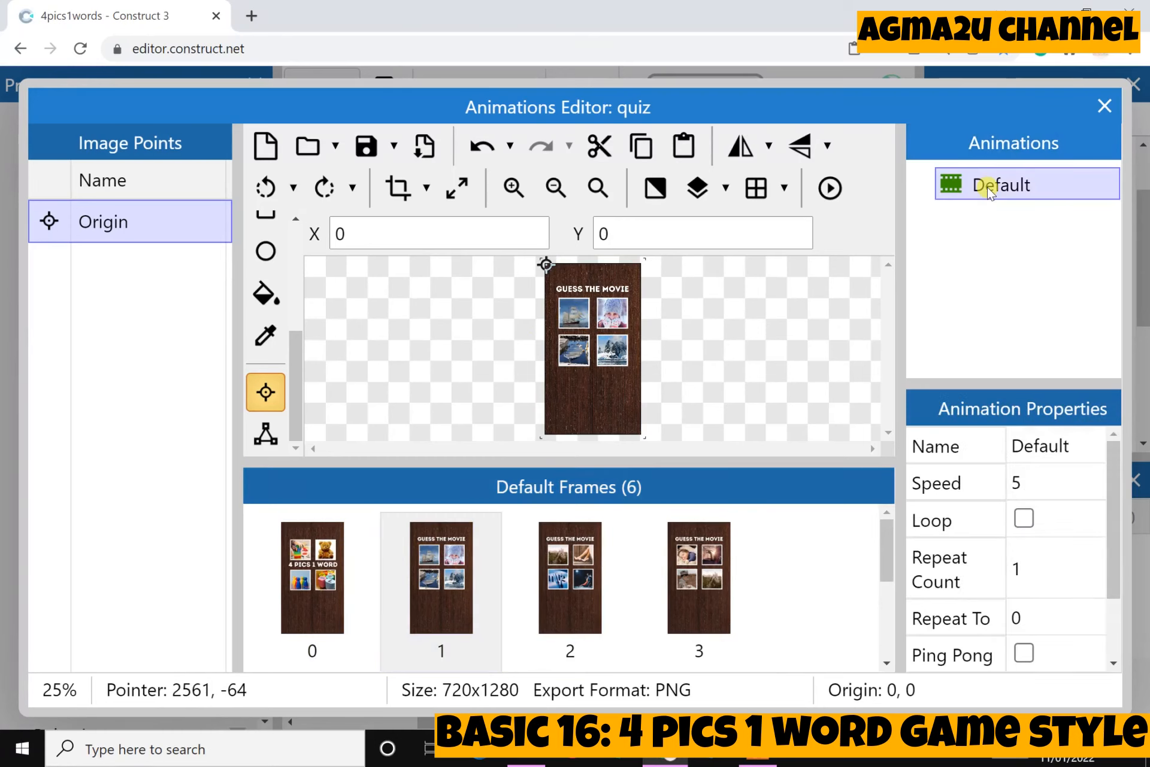
pyautogui.click(990, 187)
pyautogui.click(1054, 495)
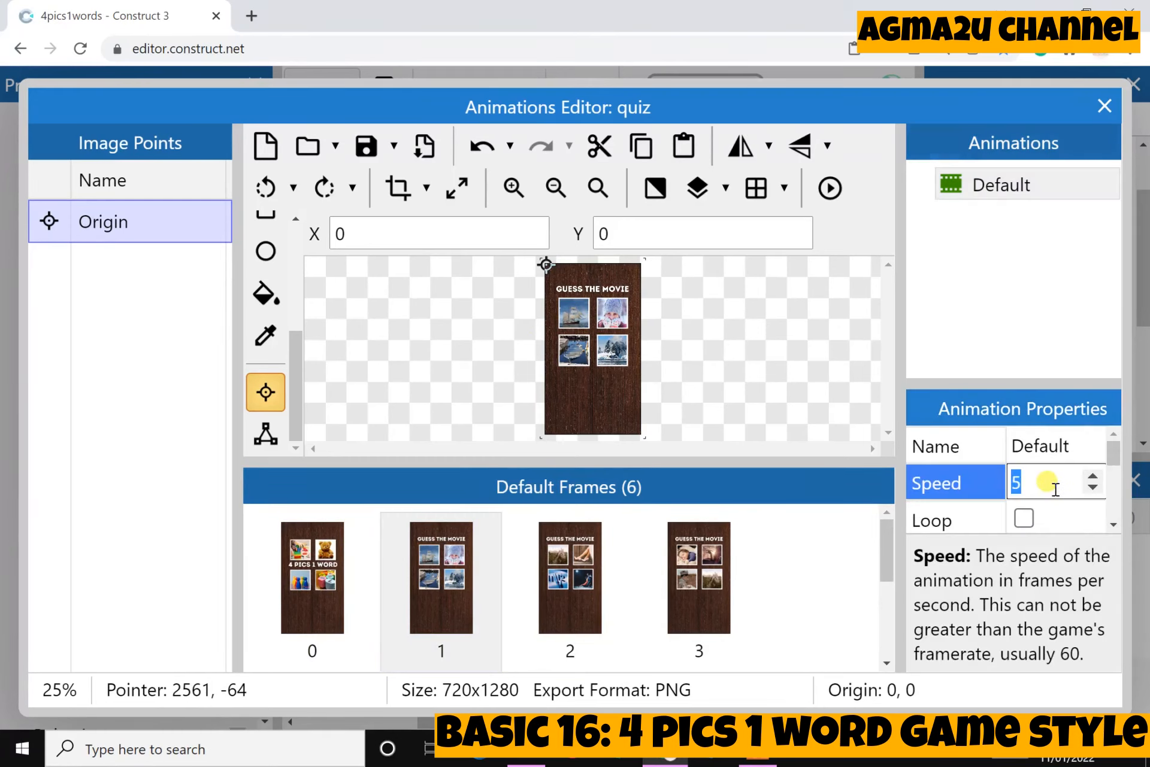
pyautogui.click(1027, 333)
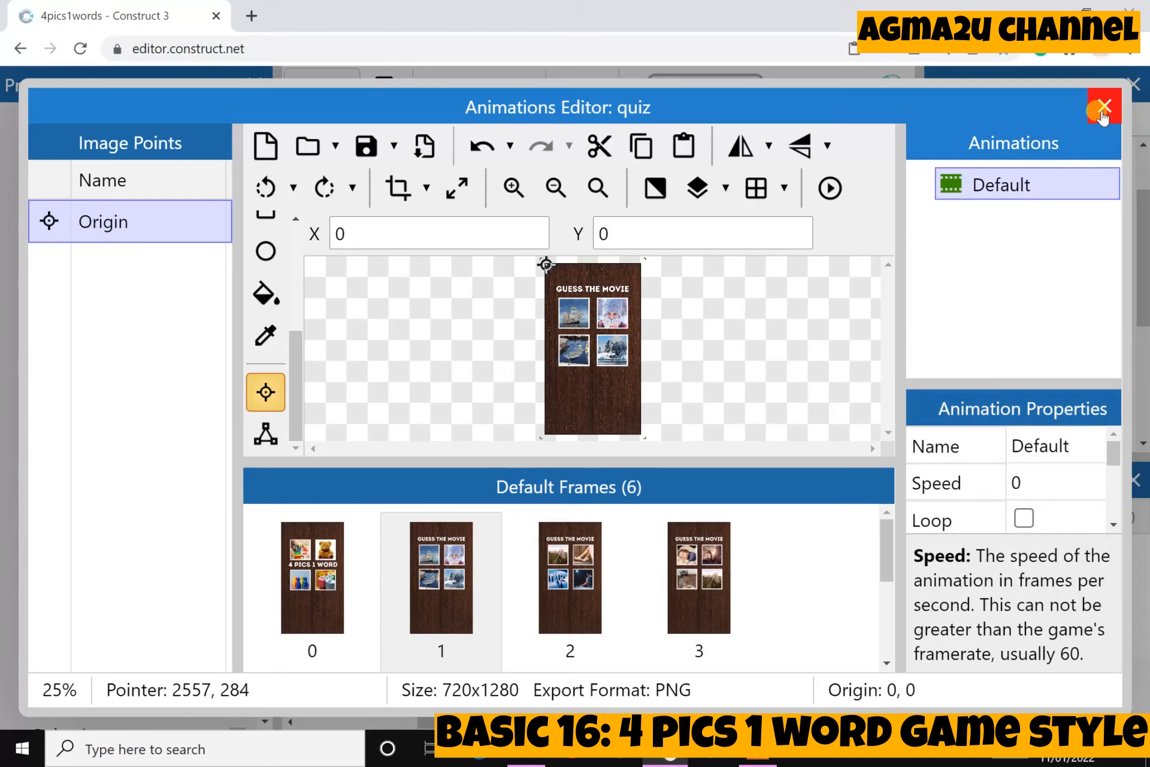
pyautogui.click(1104, 108)
# Set the quiz sprite's position on the layout to 0, 0.
pyautogui.click(775, 326)
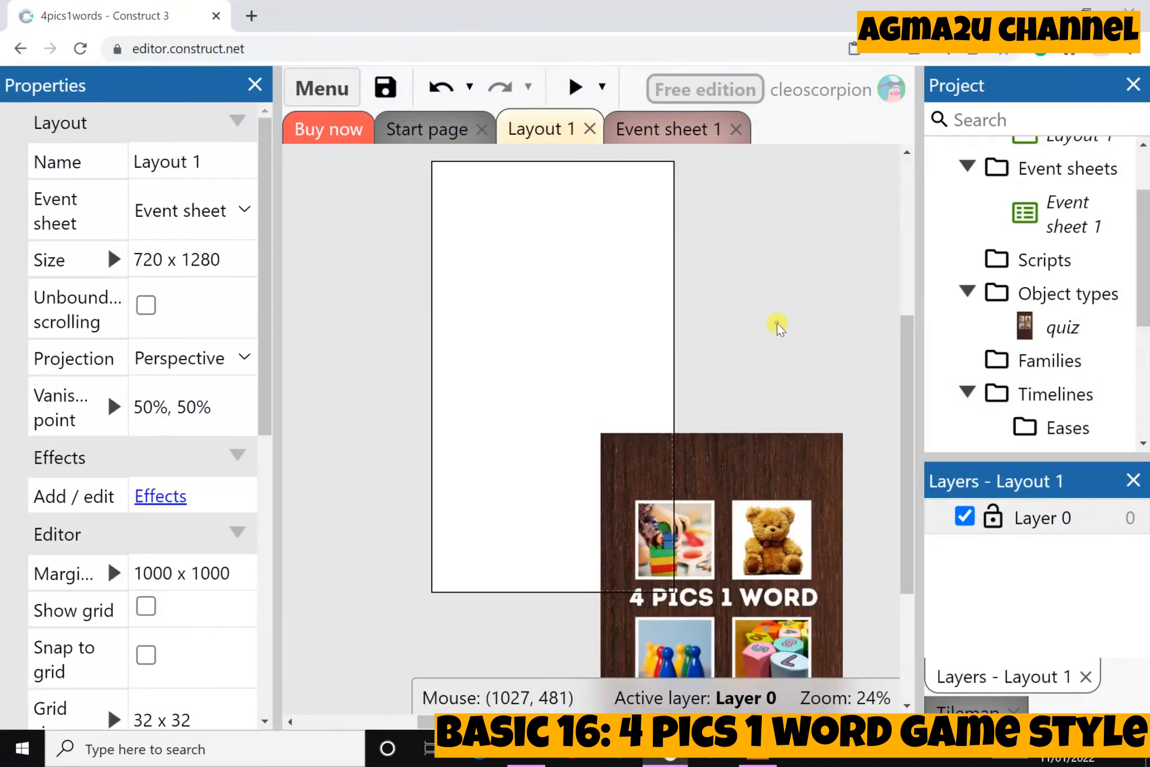
pyautogui.click(730, 496)
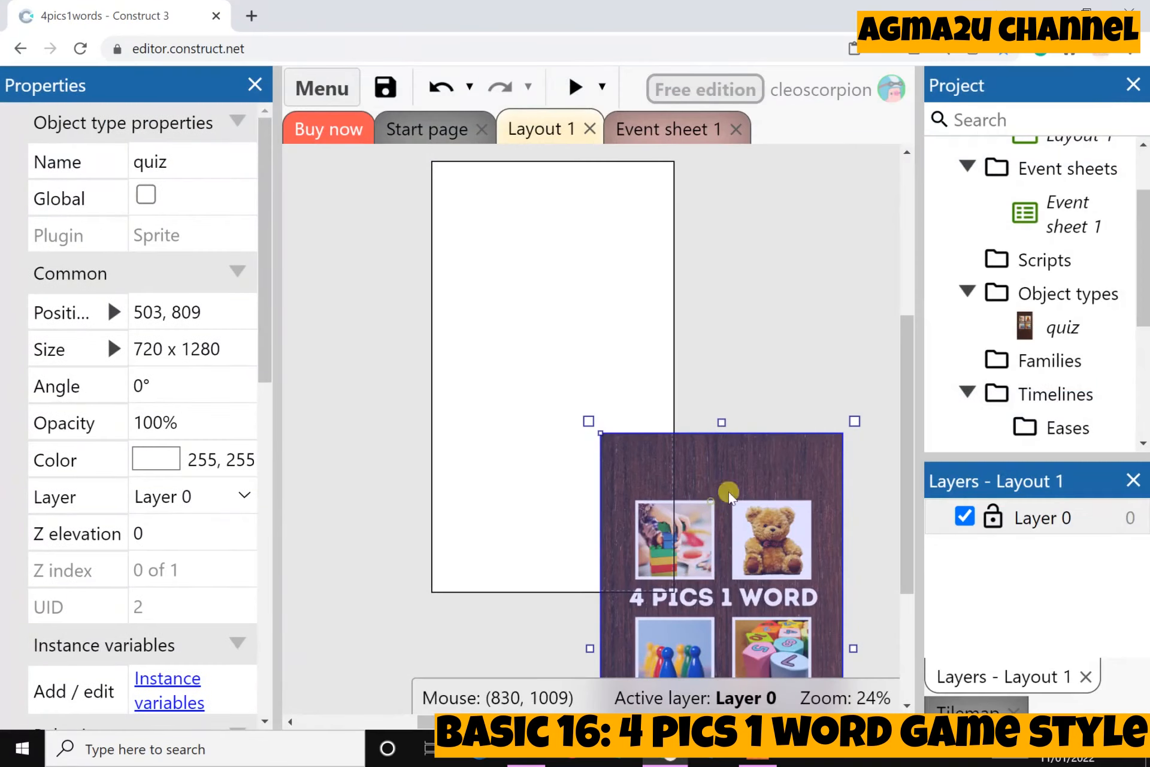
pyautogui.click(57, 312)
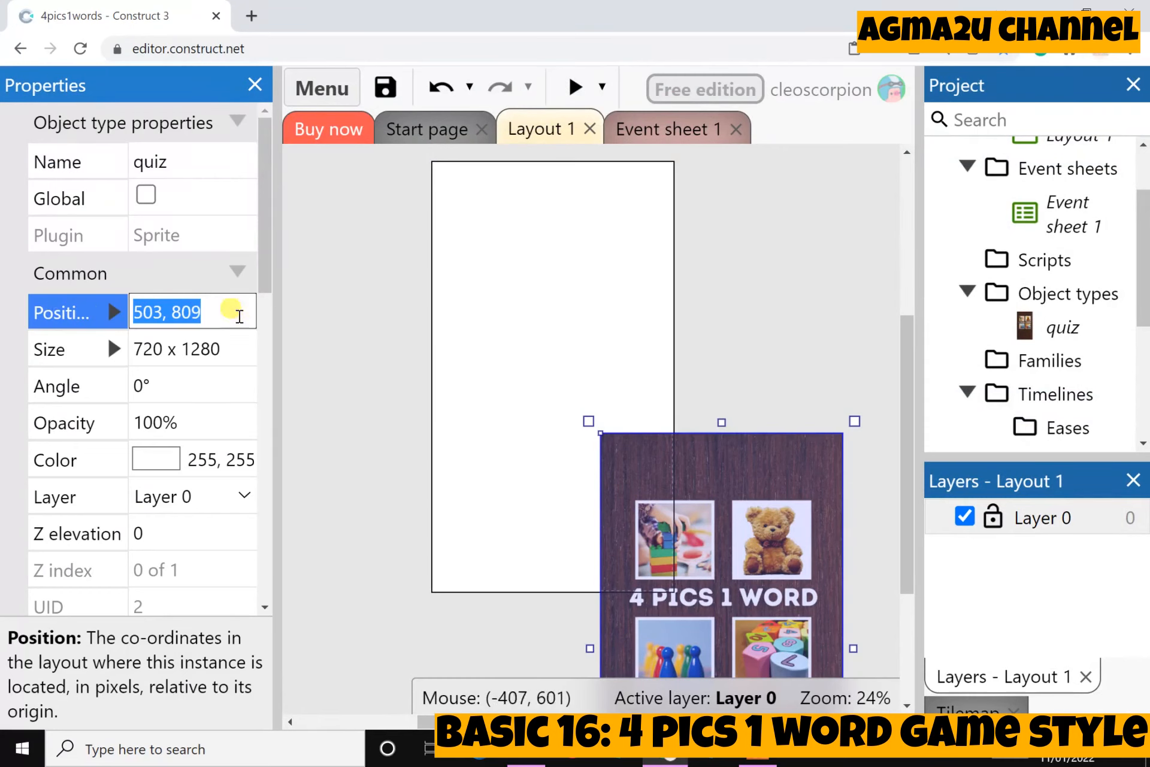
pyautogui.write('0,0')
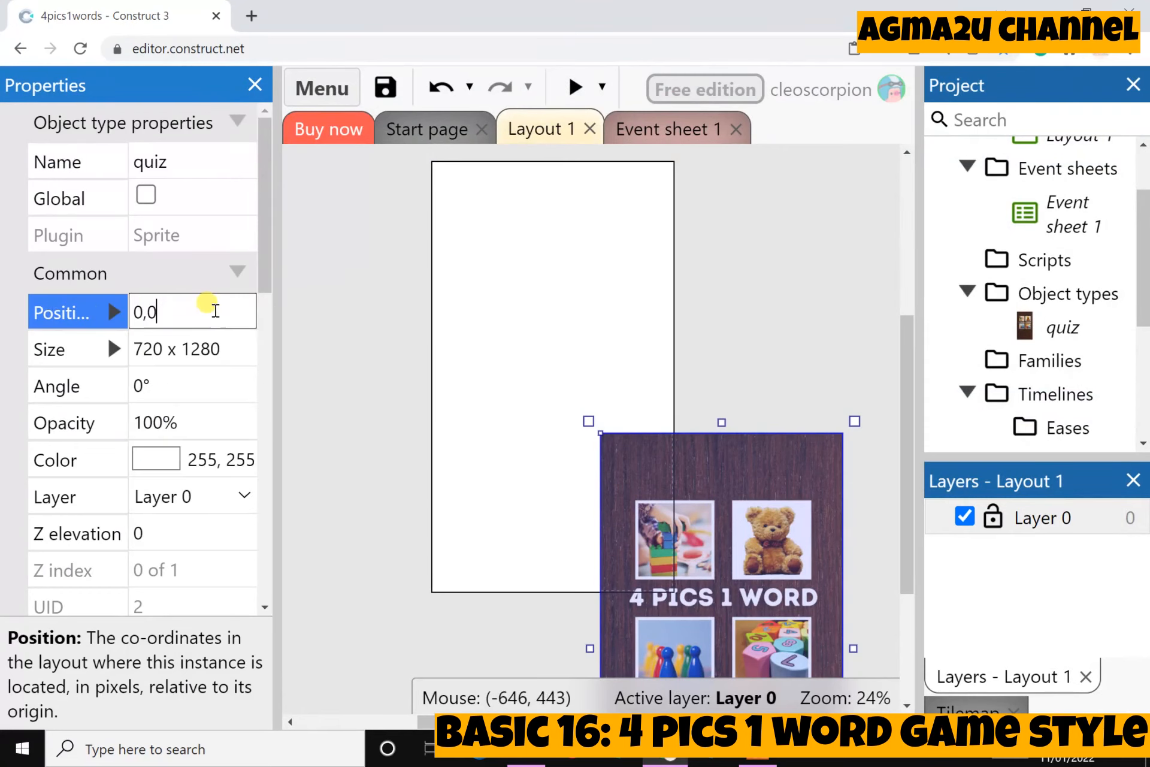
pyautogui.click(364, 321)
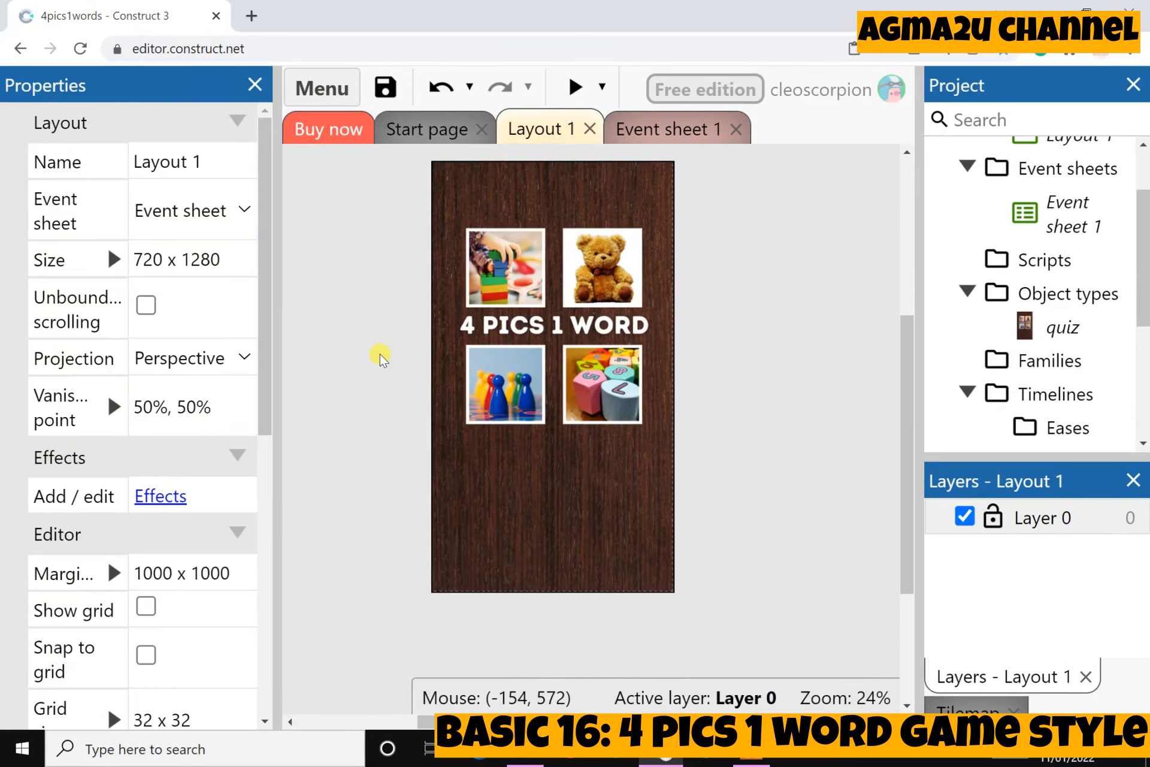
# Set the quiz sprite's initial frame to 1.
pyautogui.click(533, 355)
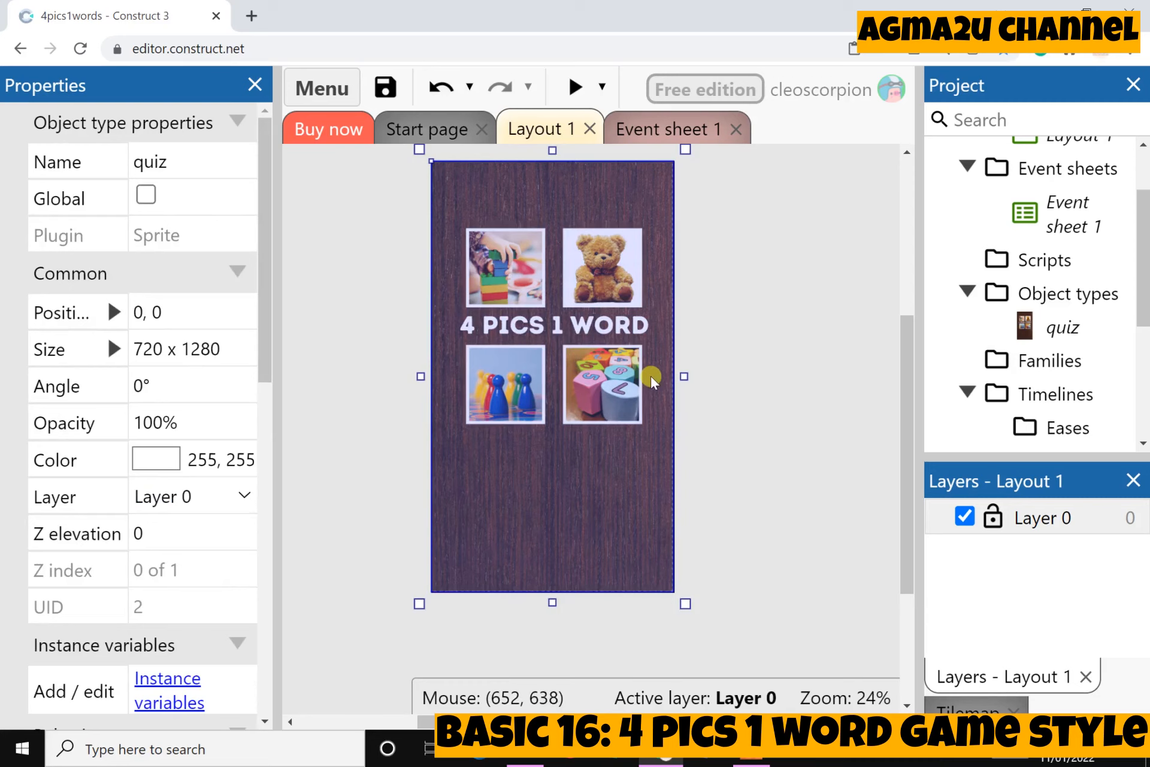
pyautogui.scroll(-4, 164, 405)
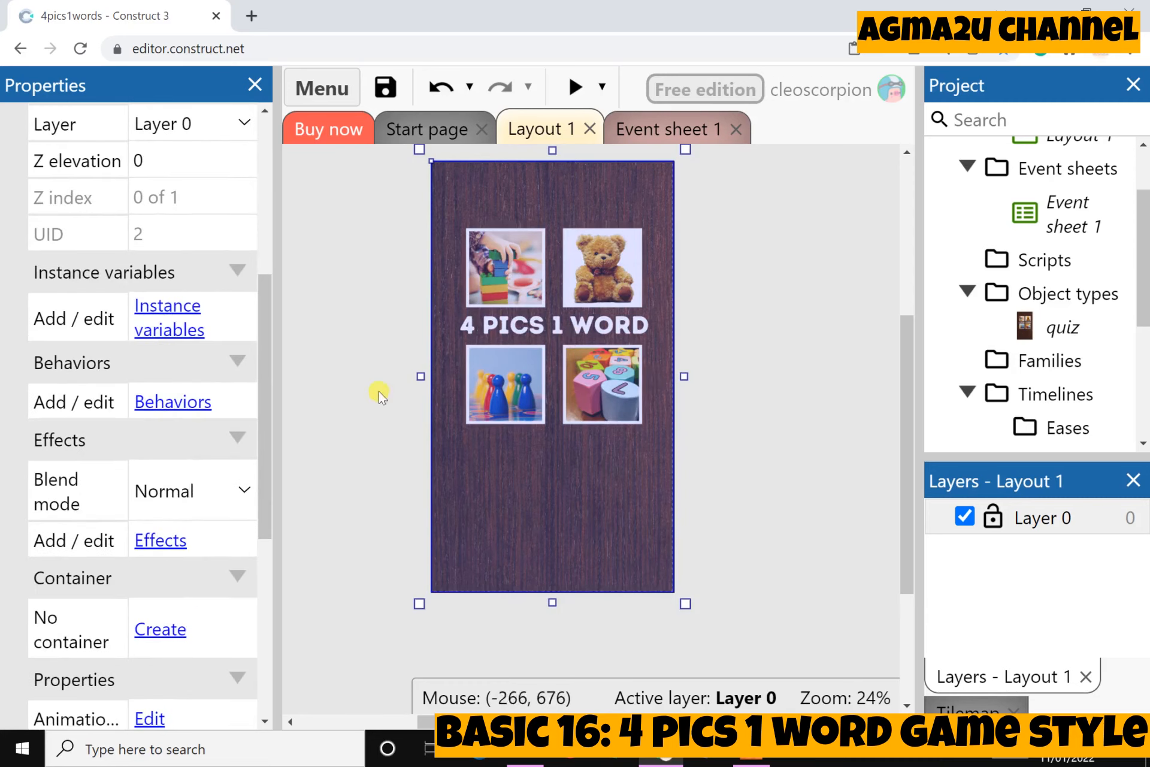
pyautogui.scroll(-5, 179, 431)
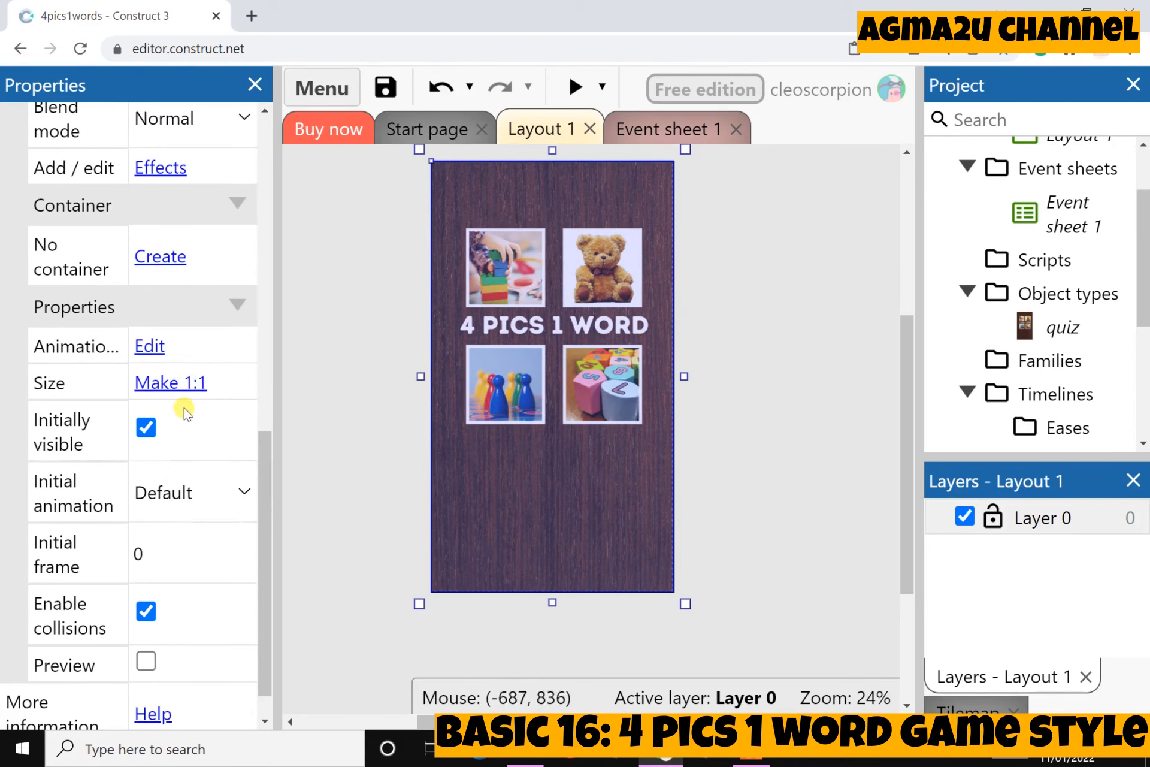
pyautogui.scroll(-1, 154, 384)
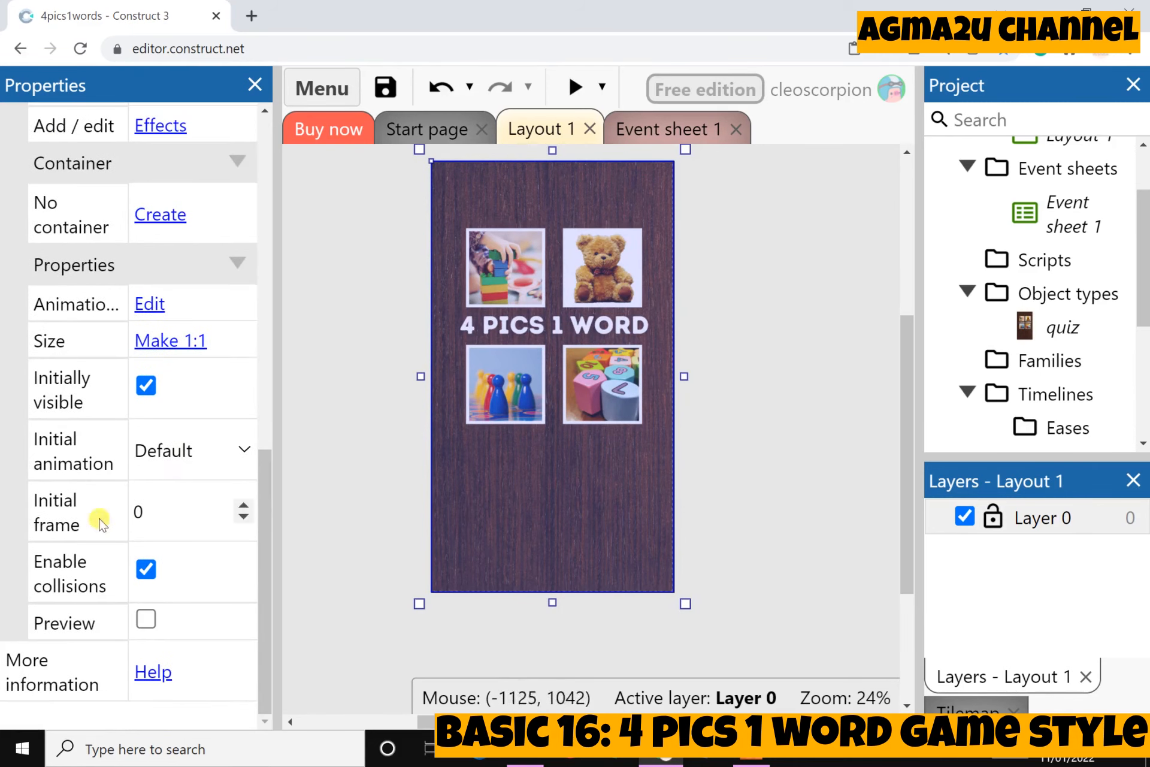
pyautogui.click(150, 516)
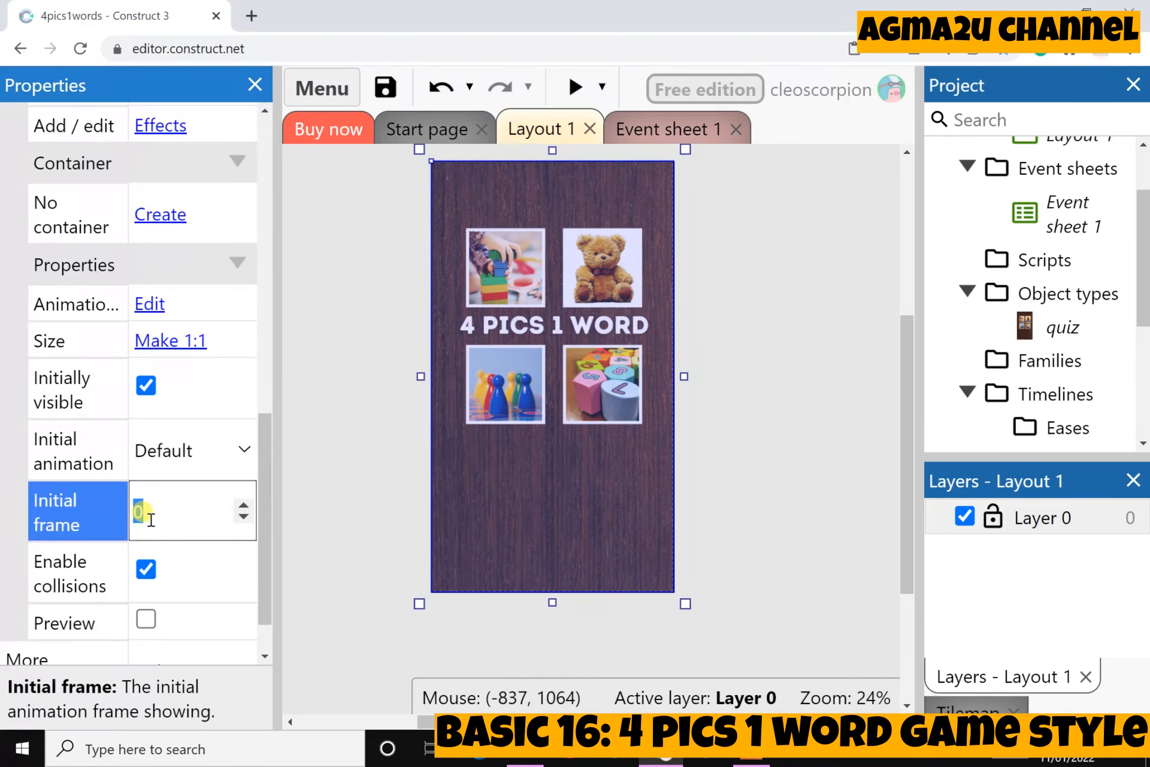
pyautogui.write('1')
pyautogui.click(322, 505)
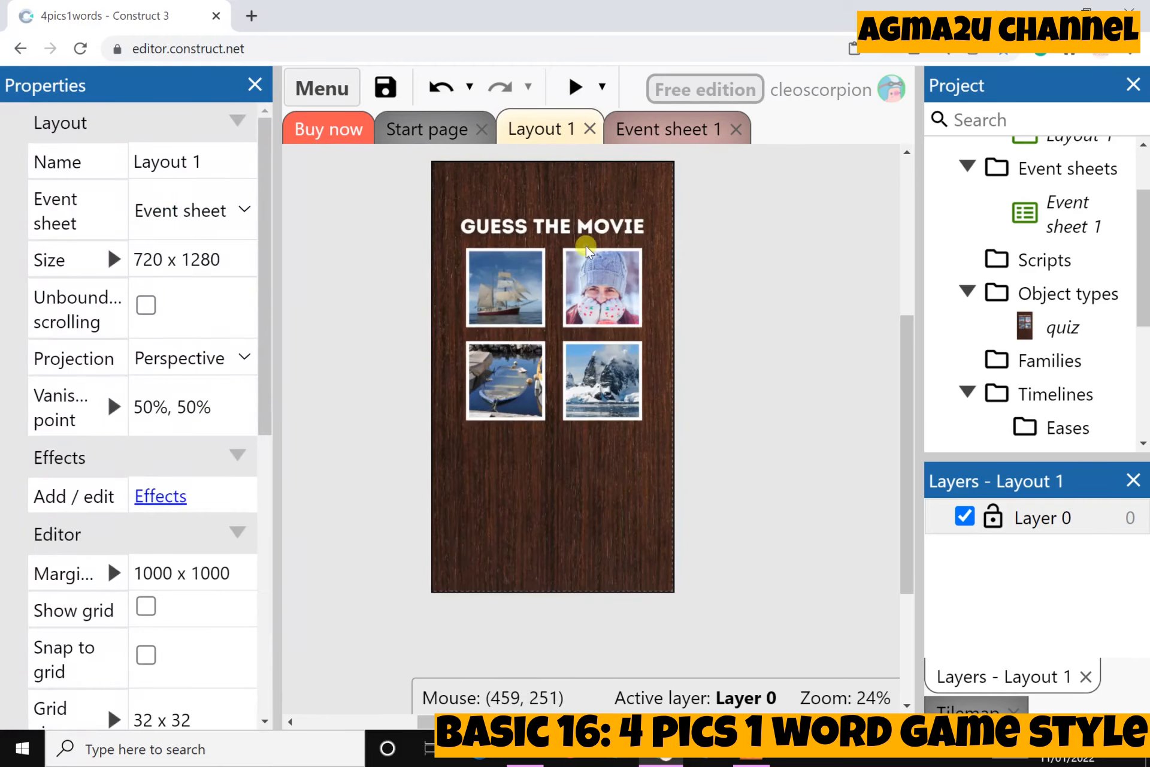
# Compare frames 0, 1 and 2 of the quiz sprite's Default animation with the puzzle image displayed on the layout.
pyautogui.click(588, 192)
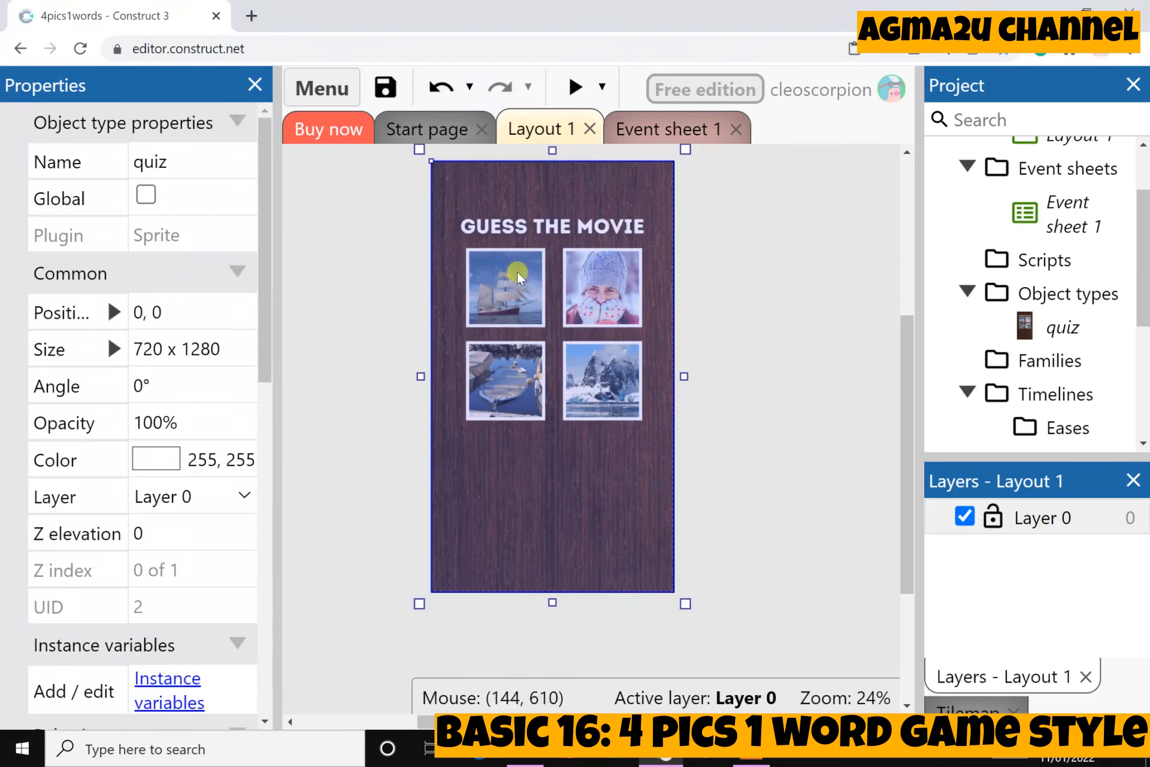
pyautogui.click(359, 386)
pyautogui.click(547, 386)
pyautogui.doubleClick(548, 384)
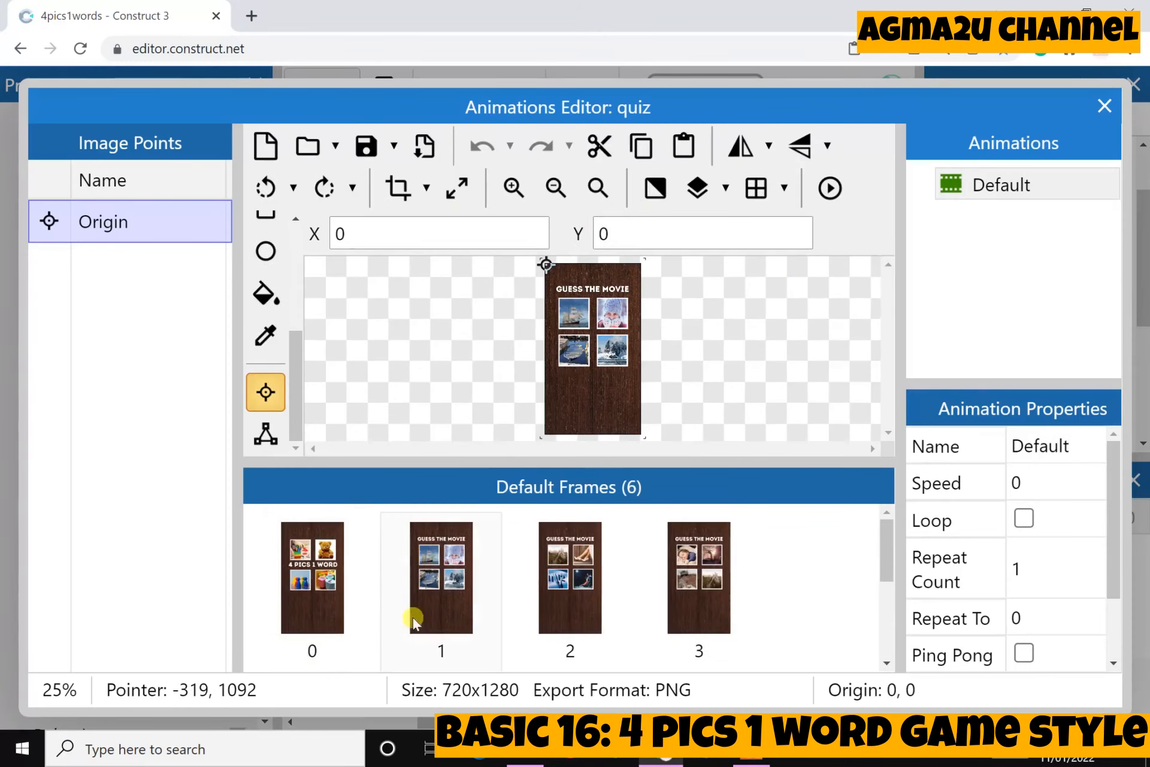
pyautogui.click(442, 567)
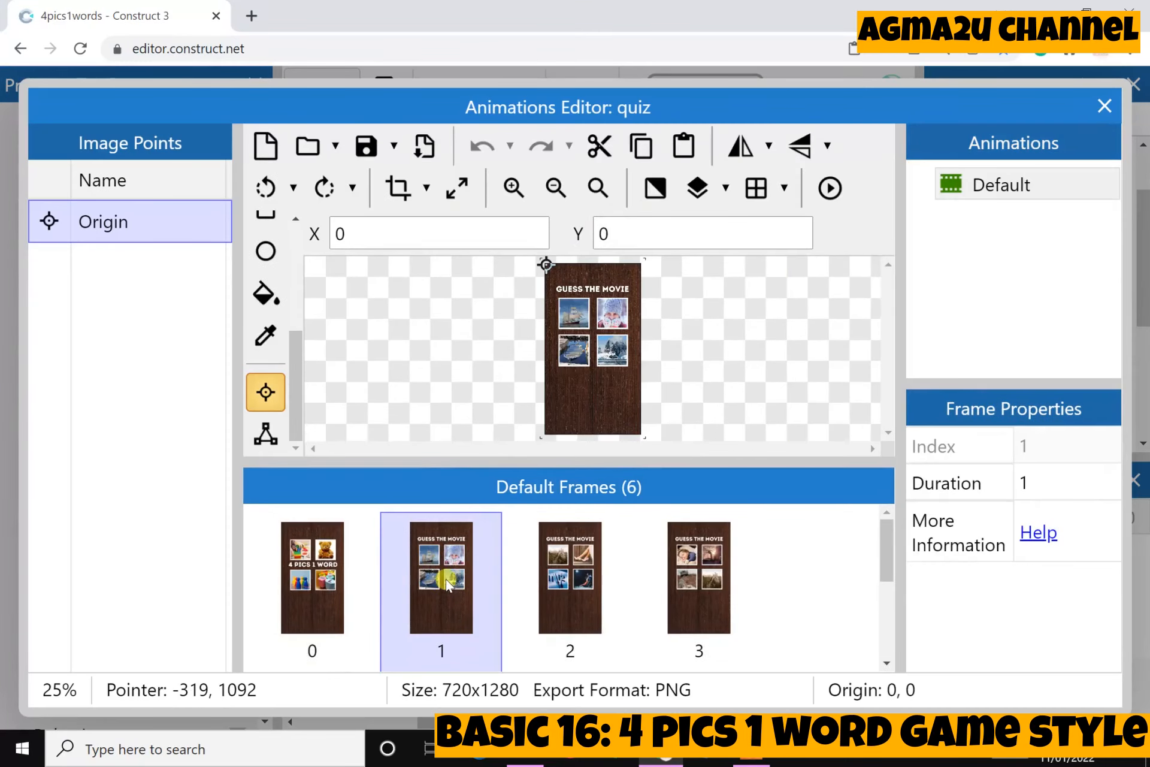
pyautogui.click(584, 602)
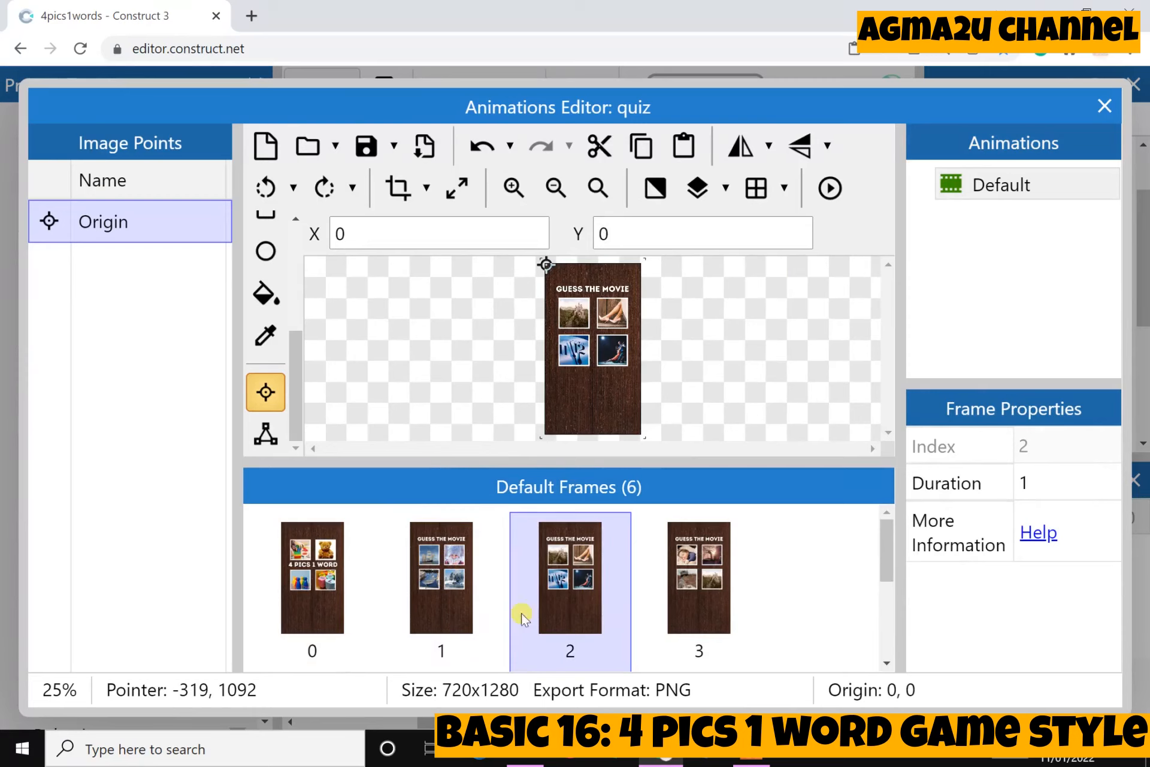
pyautogui.click(284, 589)
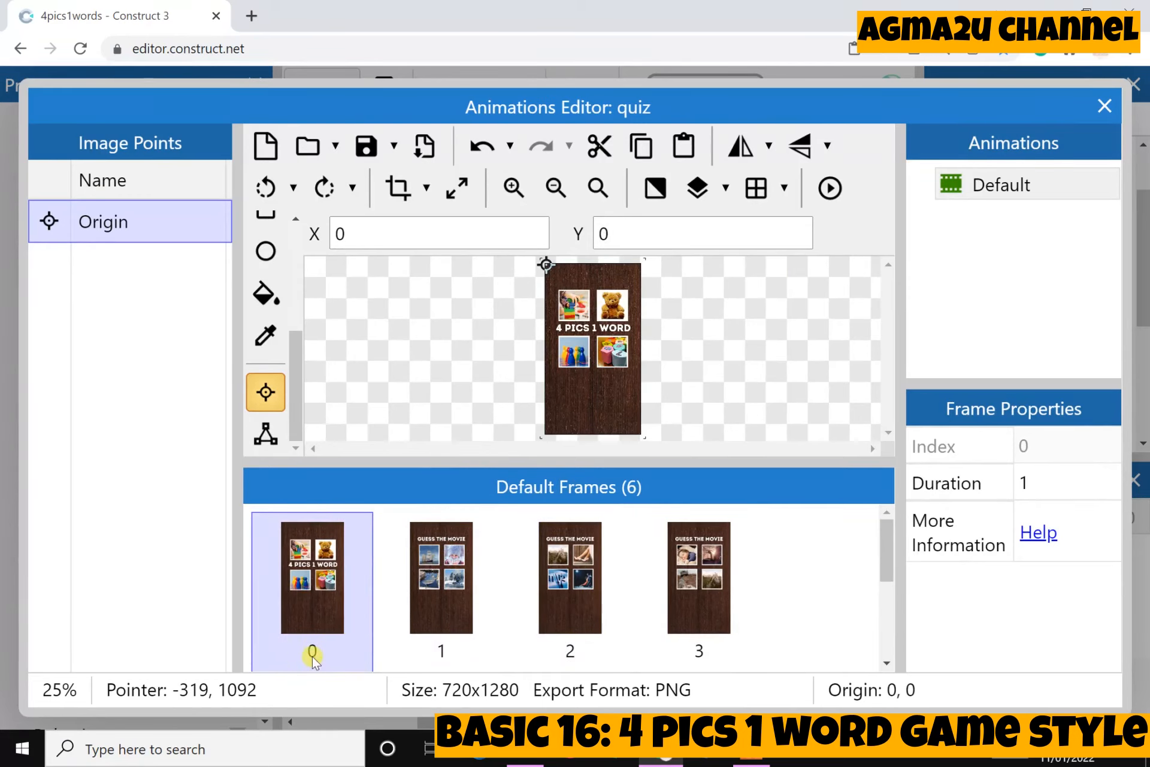
pyautogui.click(437, 590)
pyautogui.click(1104, 105)
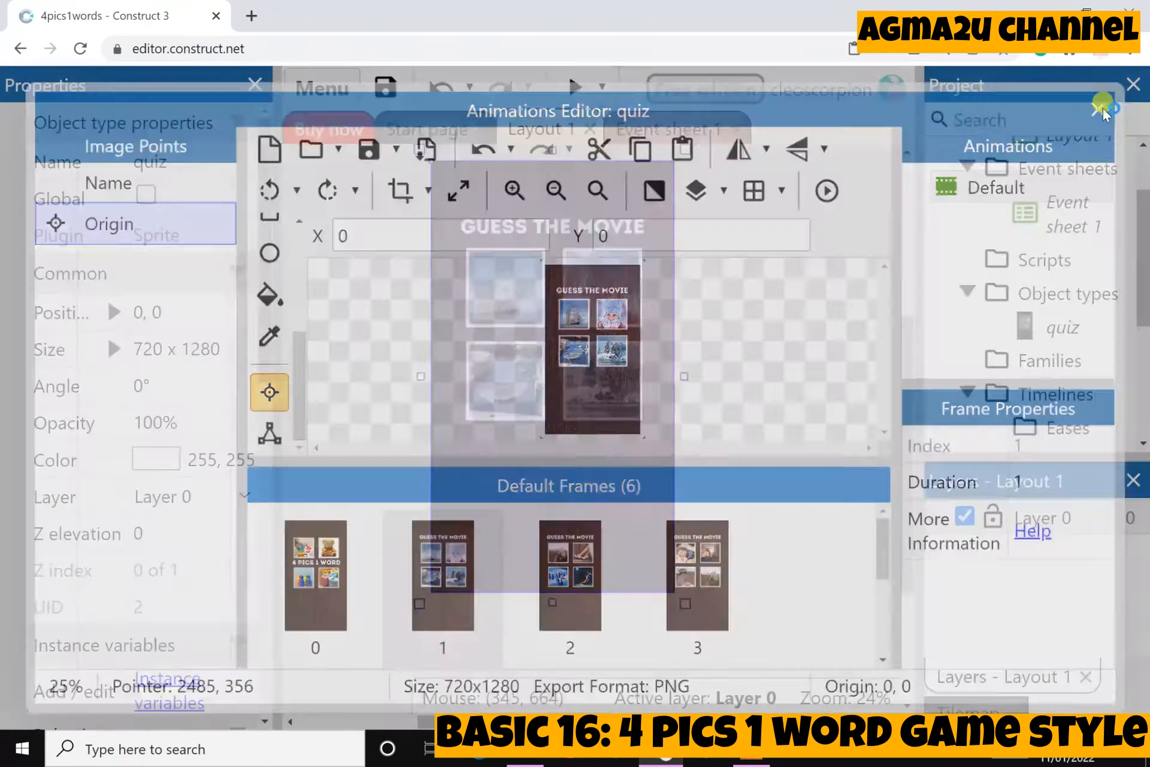
pyautogui.click(711, 385)
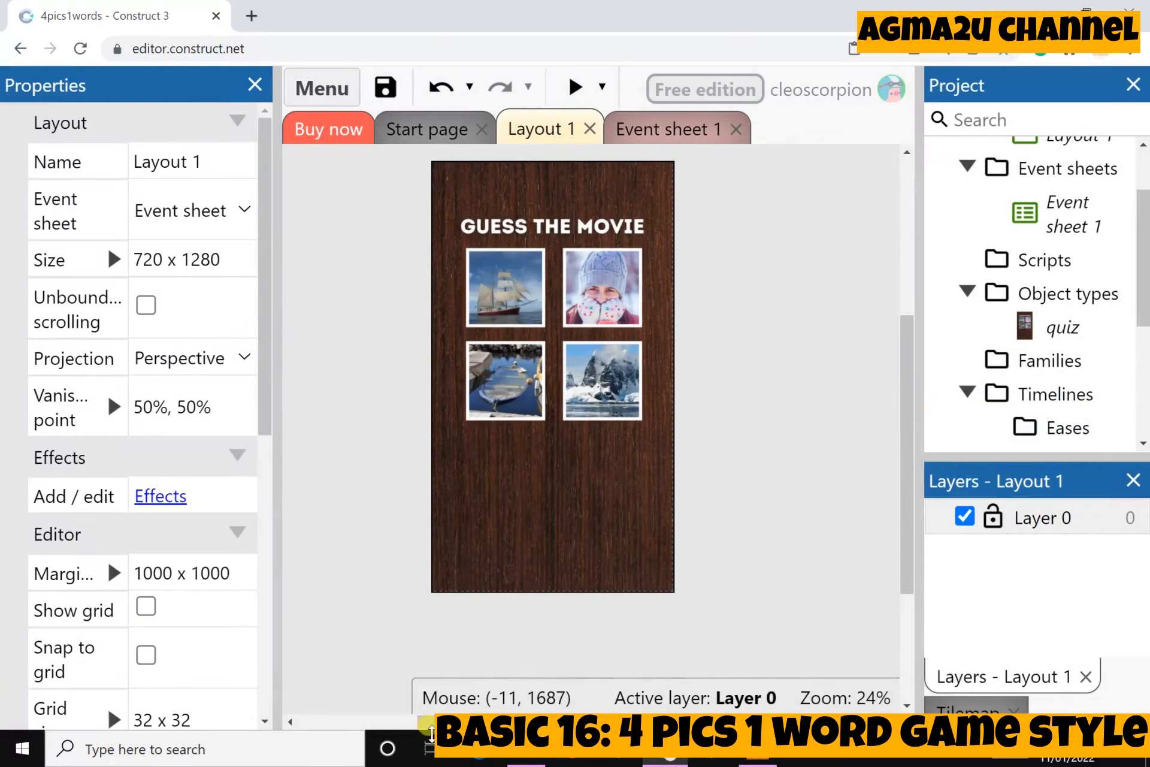
# Insert a new Sprite object named alphabeth in the empty area beside the layout page.
pyautogui.moveTo(433, 721); pyautogui.dragTo(396, 721)
pyautogui.scroll(-1, 380, 520)
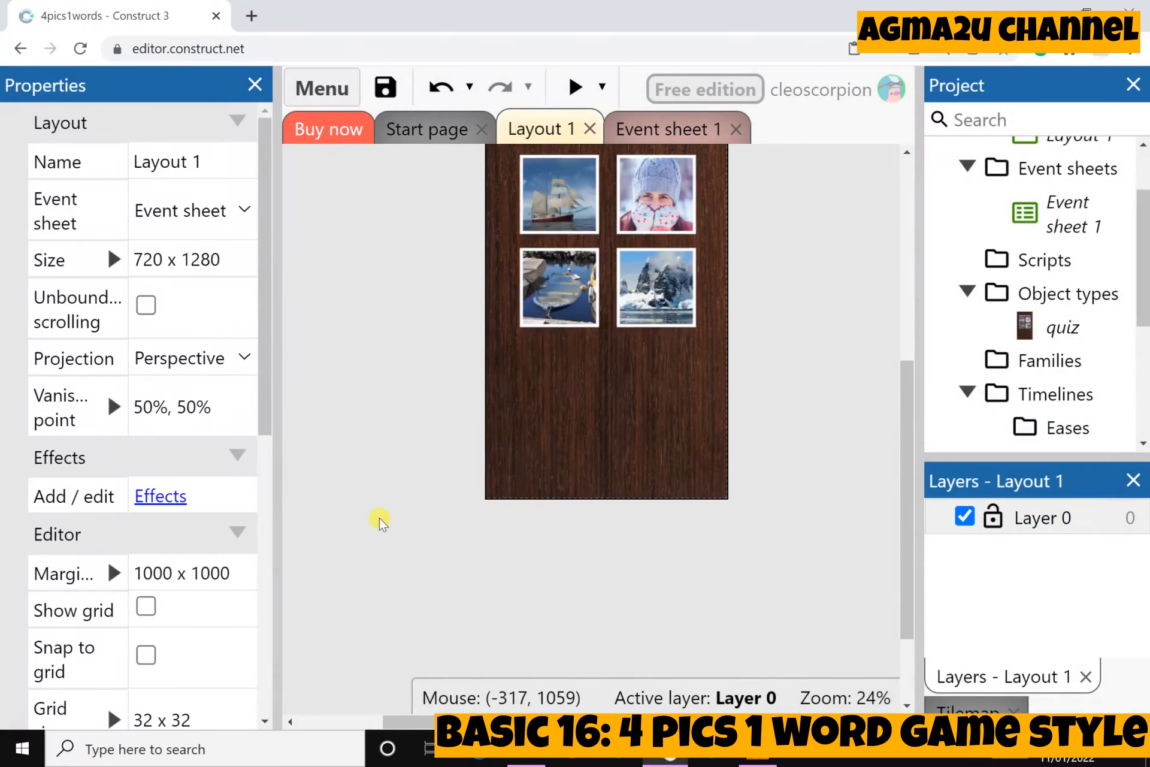
pyautogui.scroll(1, 336, 518)
pyautogui.scroll(-3, 226, 514)
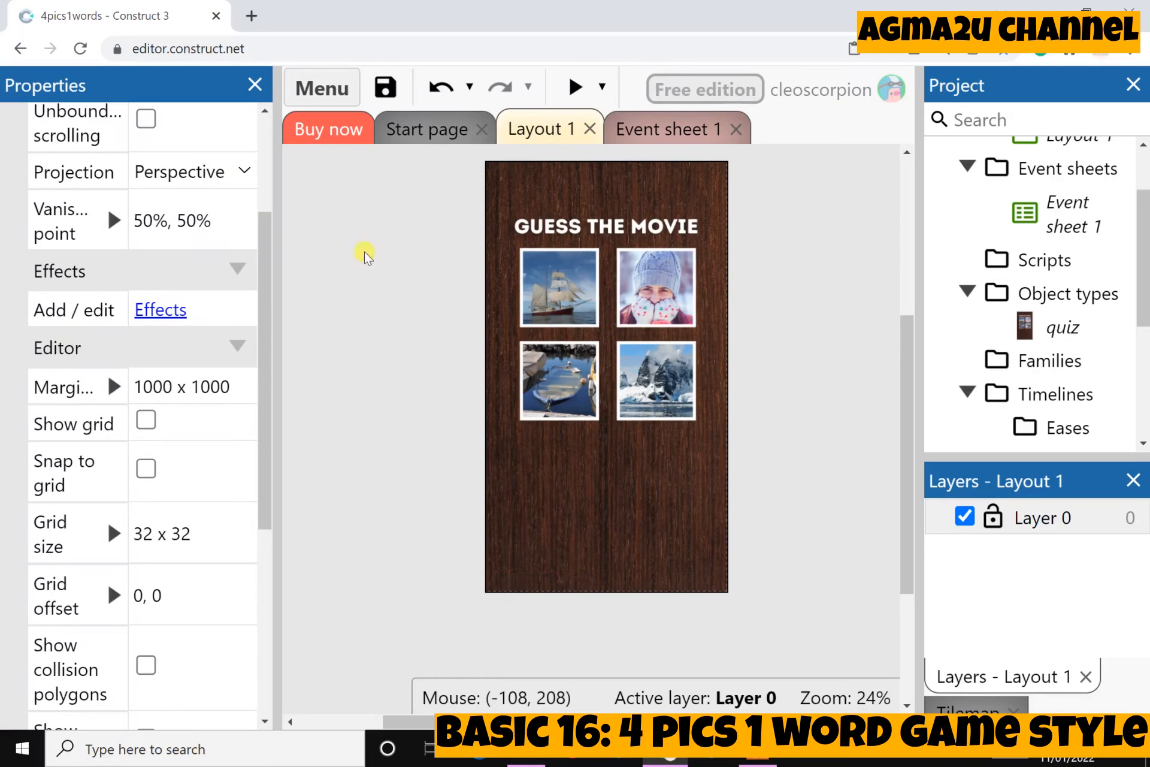
pyautogui.rightClick(349, 303)
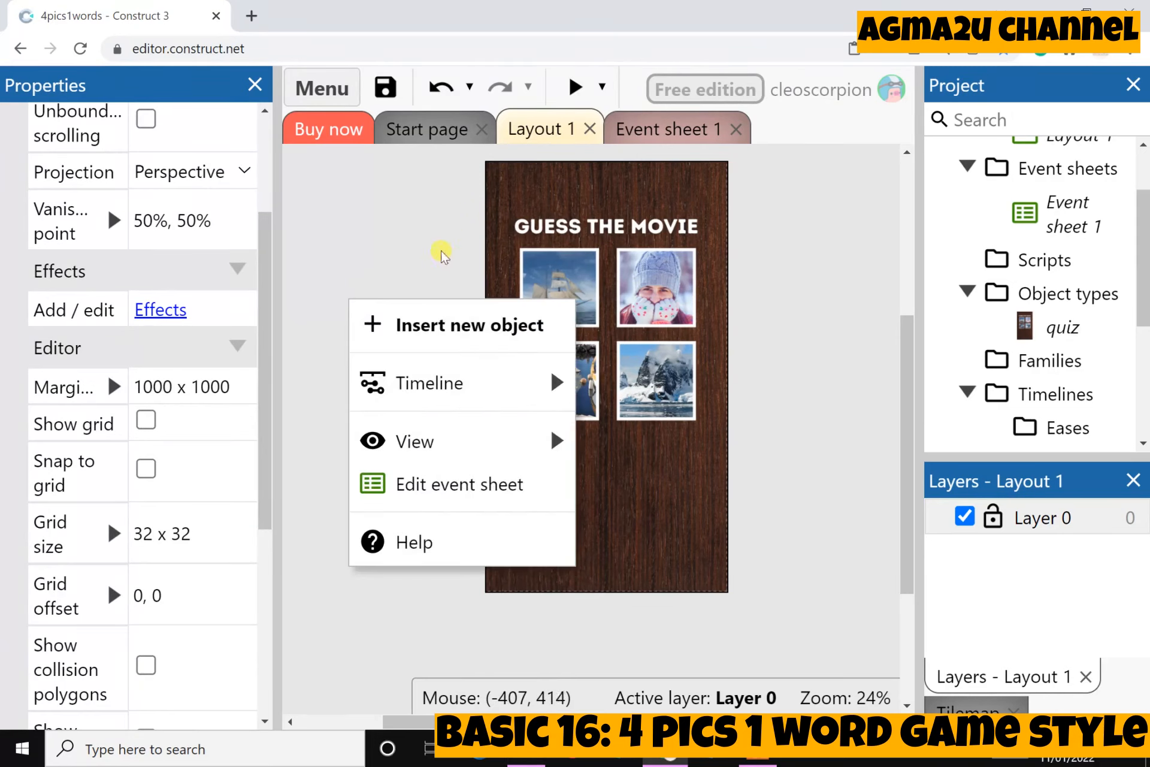
pyautogui.click(434, 326)
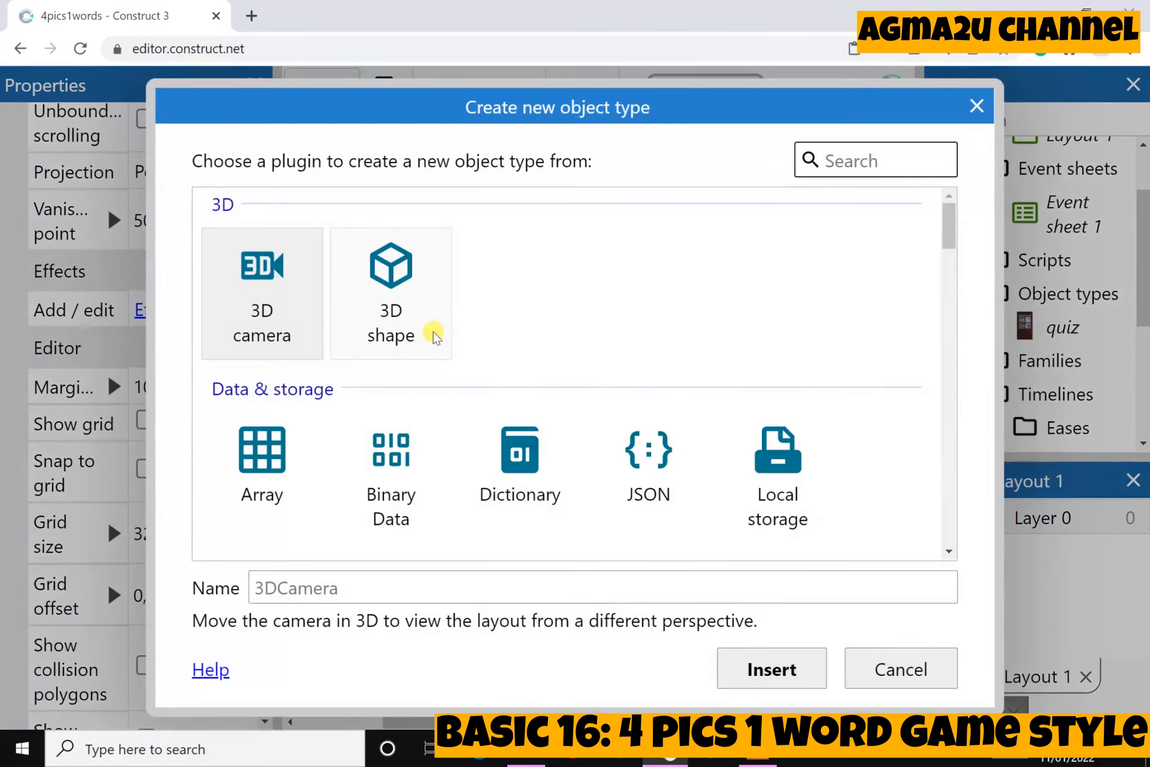
pyautogui.scroll(-5, 571, 353)
pyautogui.scroll(-8, 570, 354)
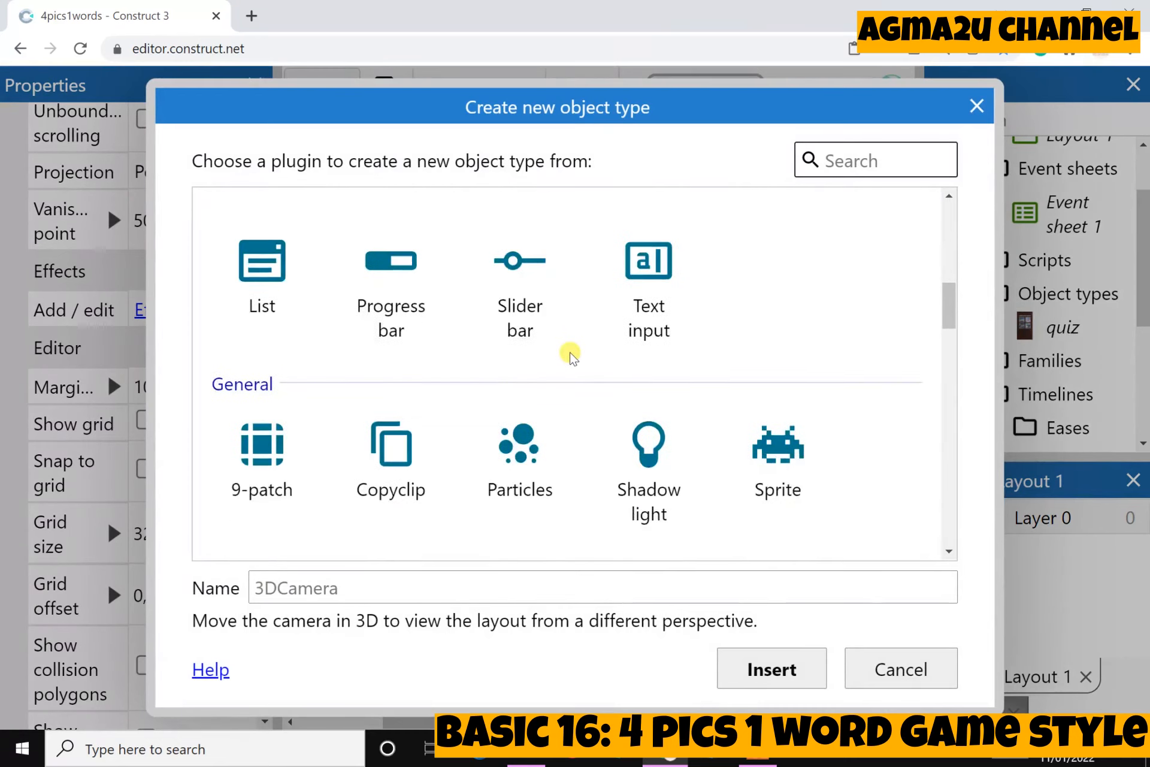
pyautogui.click(805, 276)
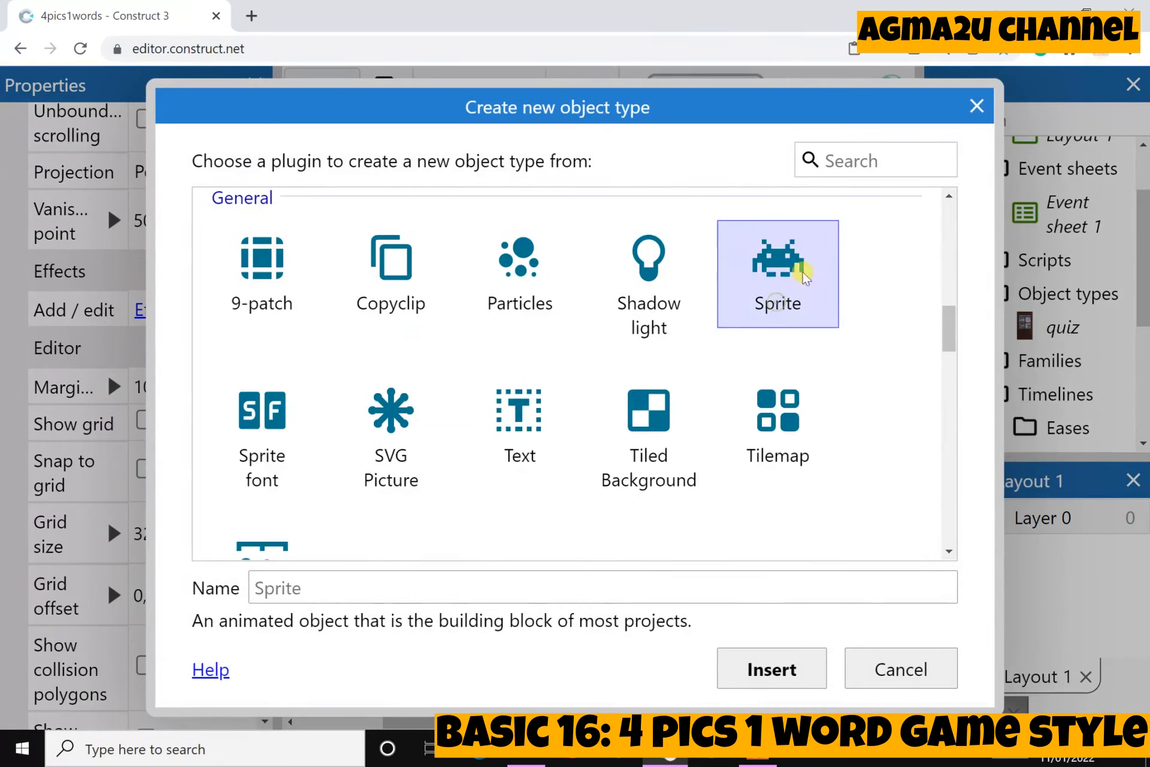
pyautogui.click(320, 581)
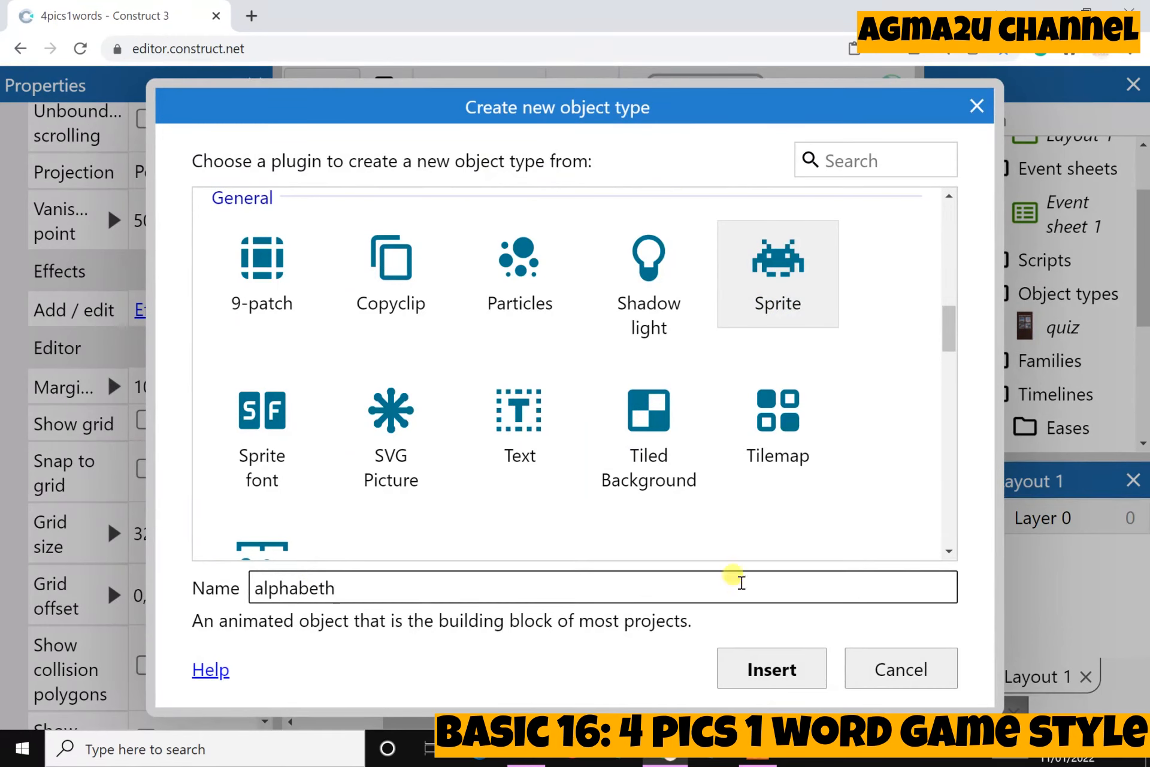
pyautogui.click(790, 669)
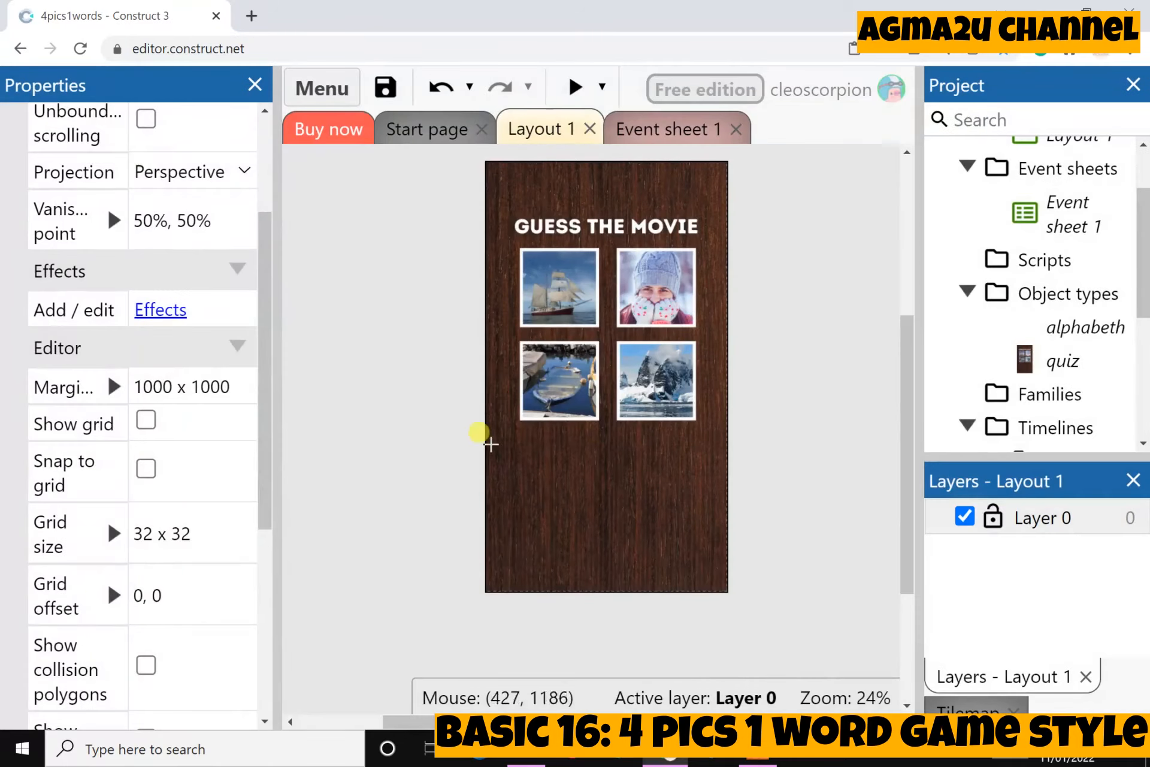
pyautogui.click(398, 424)
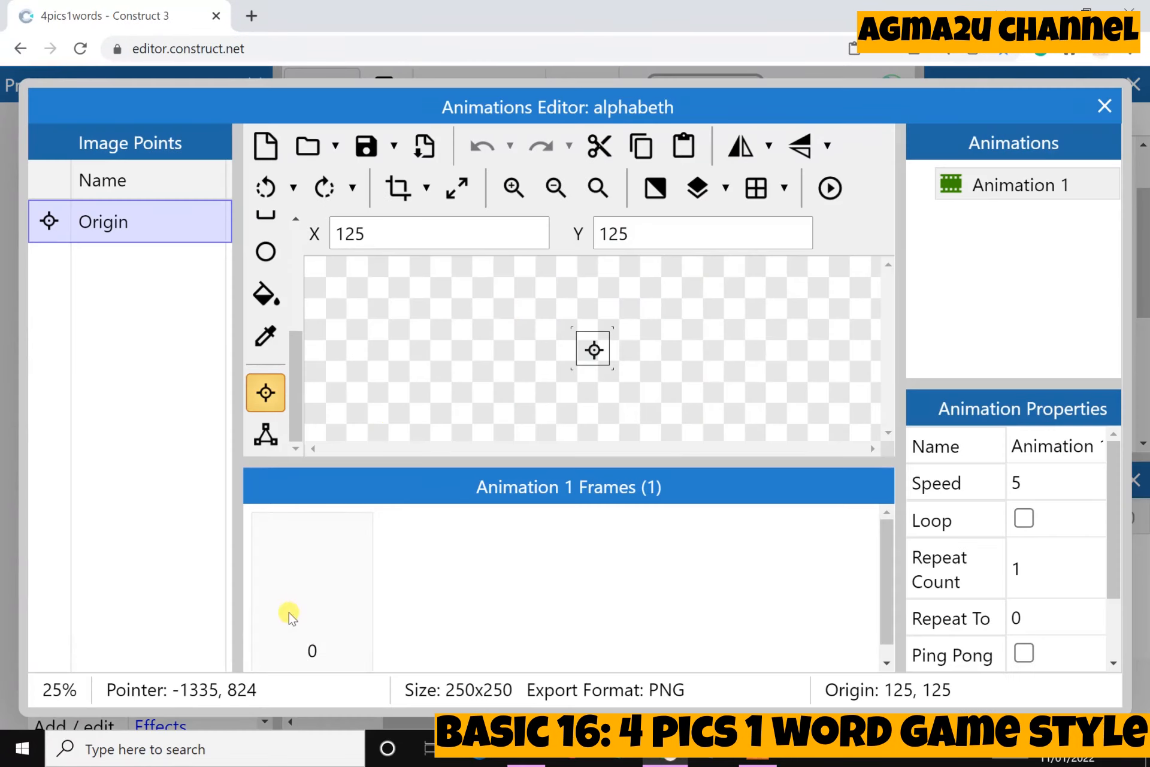
# Load the letter images 1 to 26 from the Game Asset 16-Guess the pic folder as frames of alphabeth's Animation 1.
pyautogui.click(303, 576)
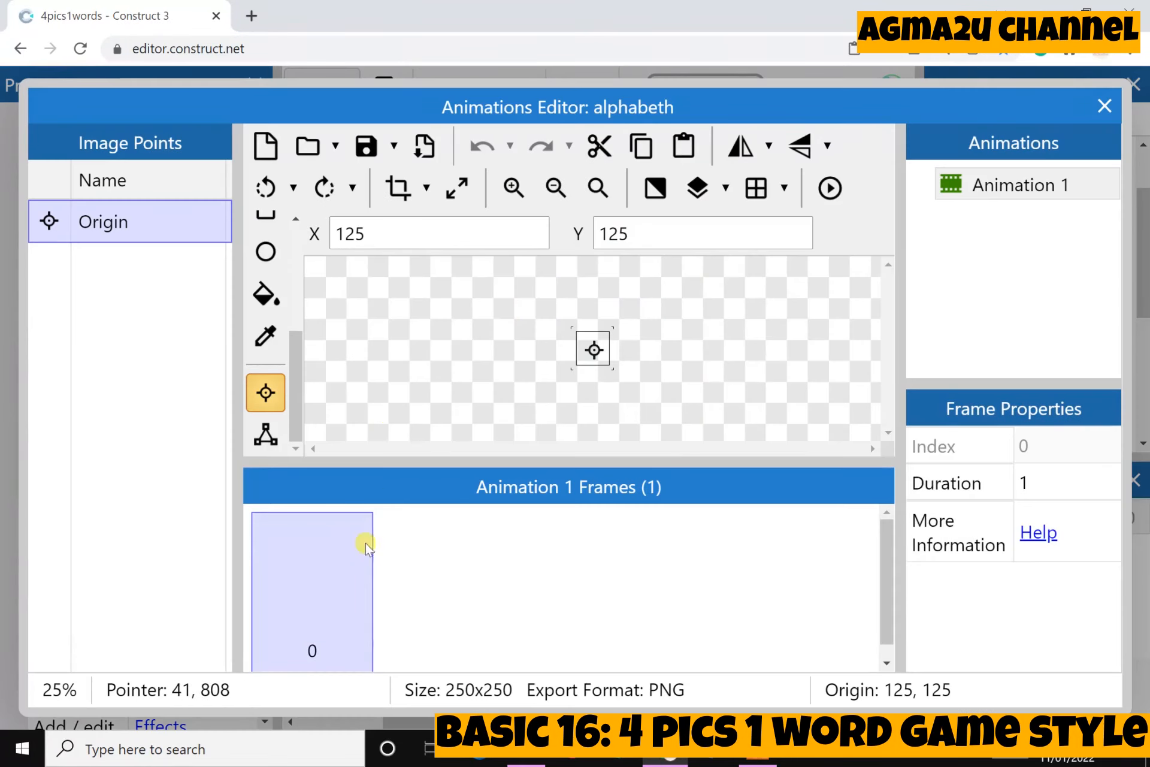
pyautogui.click(303, 145)
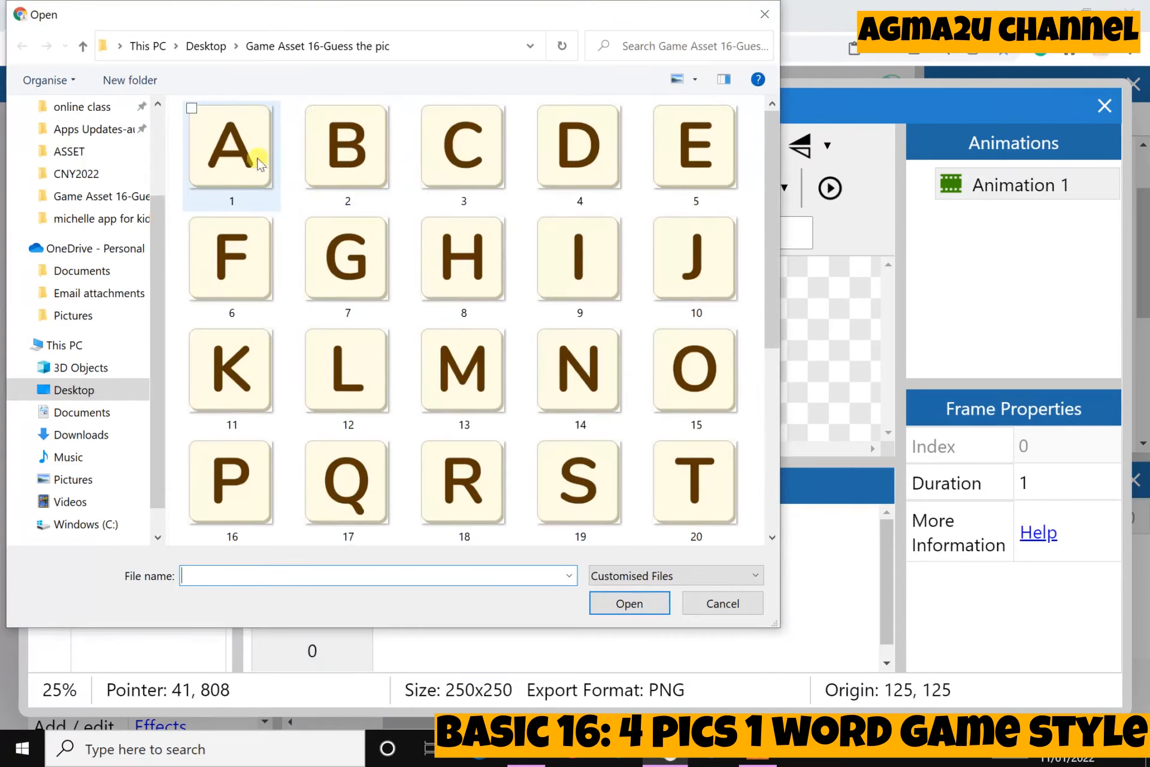
pyautogui.scroll(-3, 259, 162)
pyautogui.scroll(3, 450, 346)
pyautogui.click(200, 160)
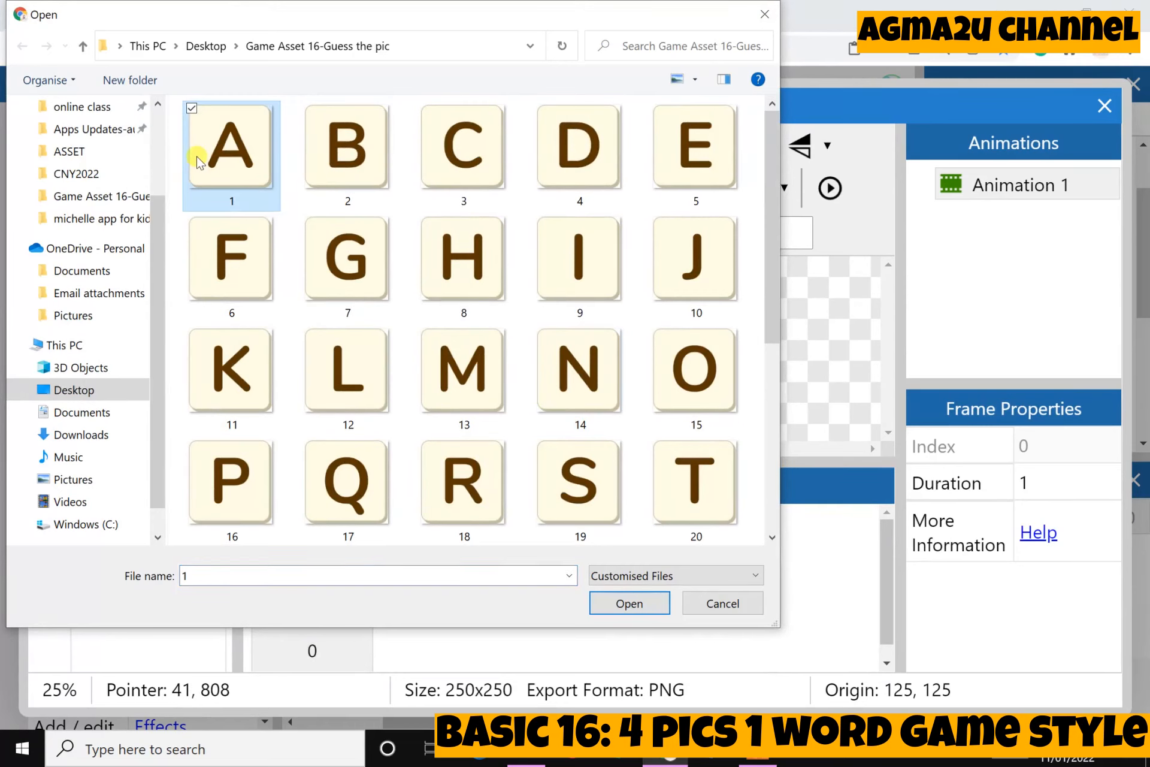
pyautogui.scroll(-3, 203, 333)
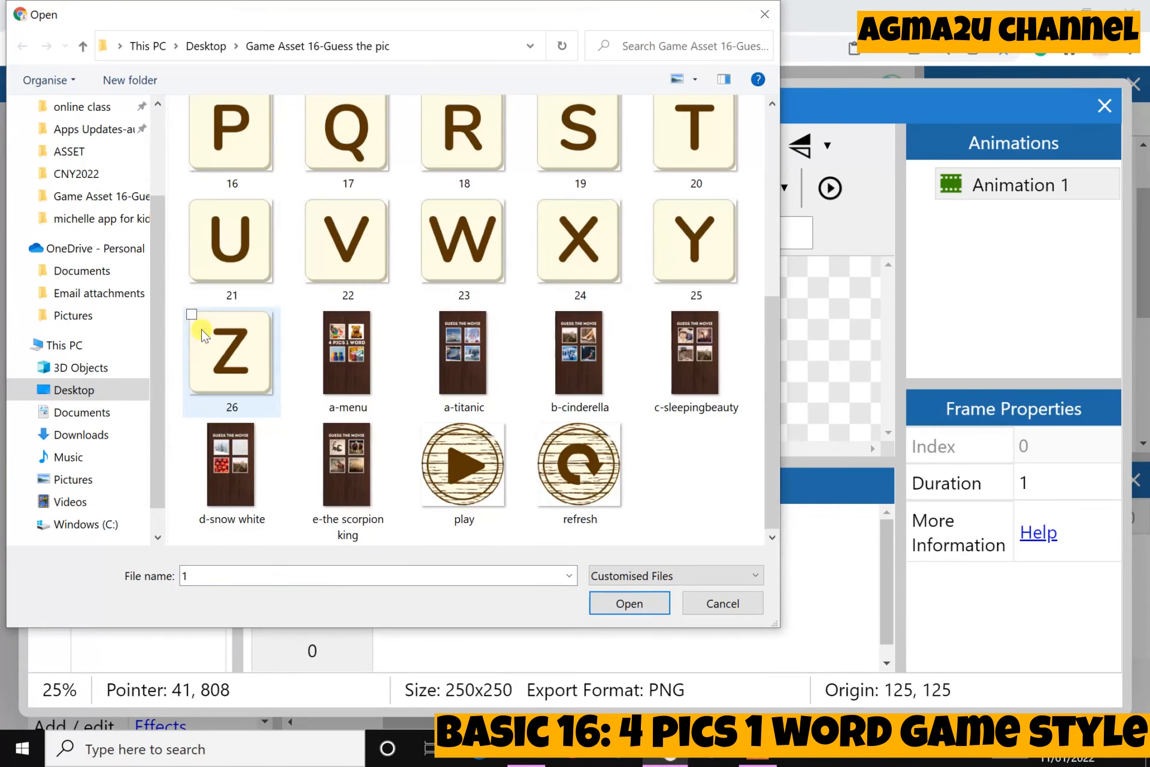
pyautogui.keyDown('shift'); pyautogui.click(204, 364); pyautogui.keyUp('shift')
pyautogui.scroll(3, 309, 335)
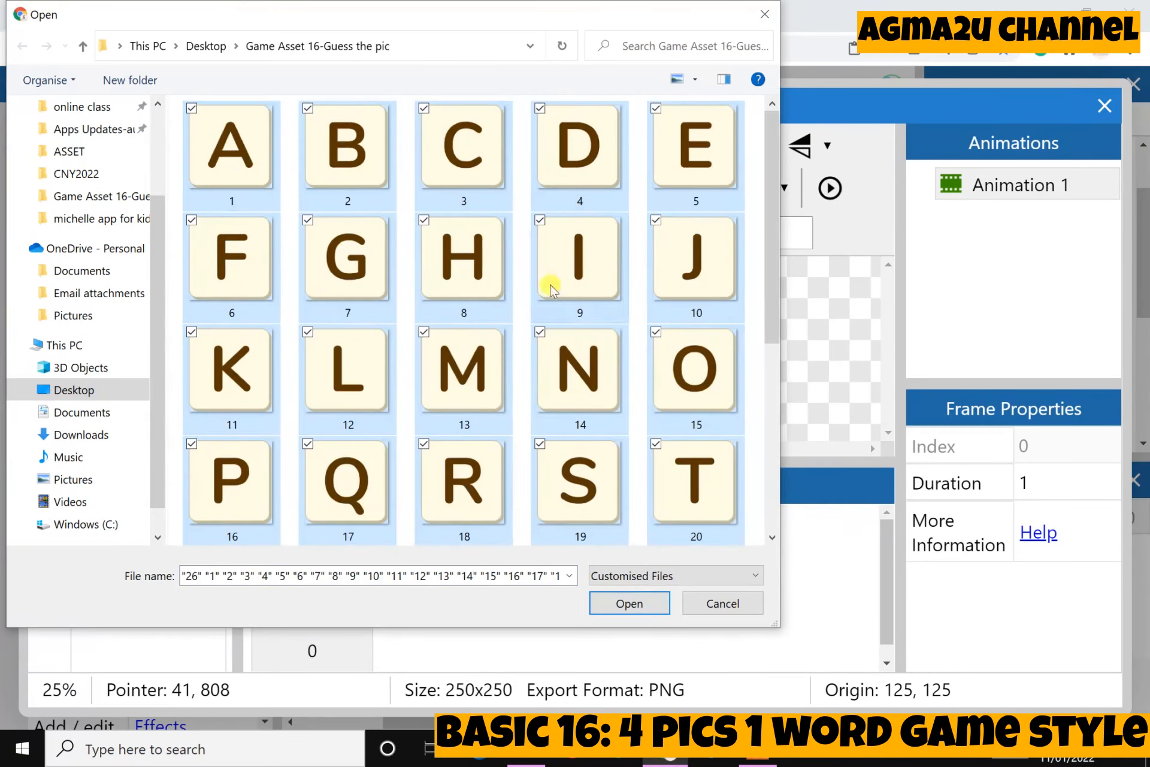
pyautogui.scroll(-3, 551, 360)
pyautogui.click(629, 603)
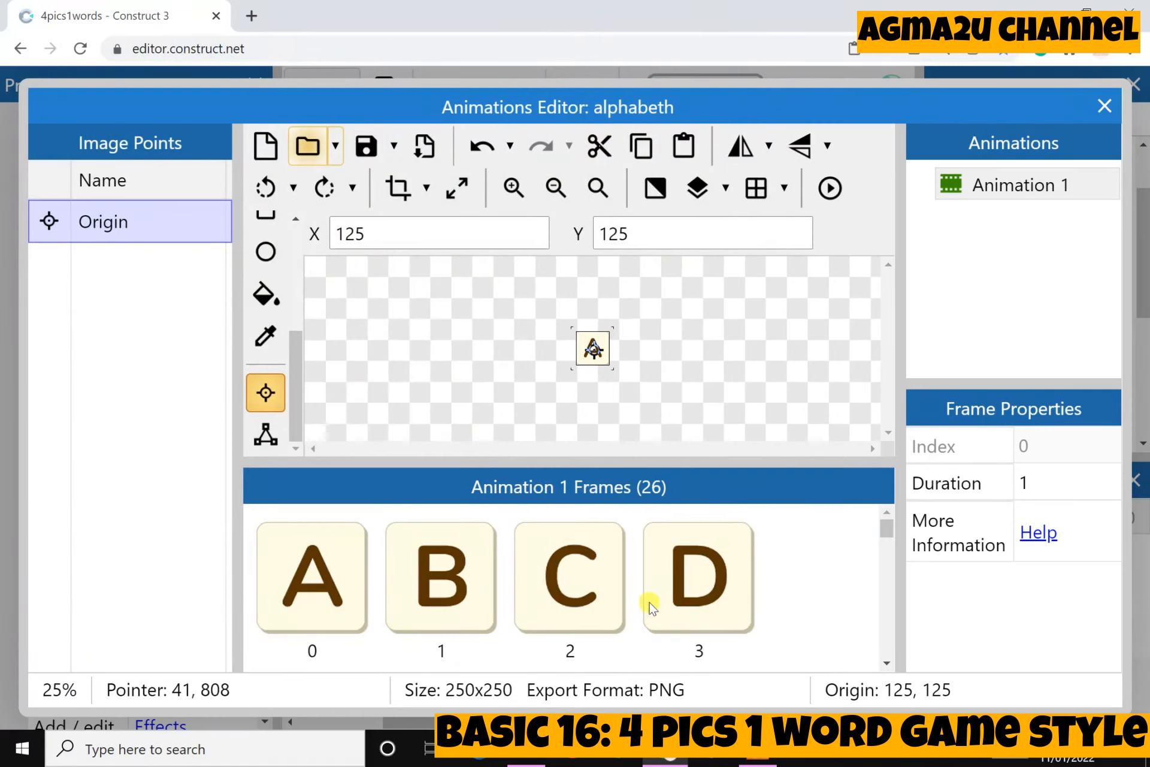
# Review the letter frames of alphabeth's Animation 1 from A to Z and the frame number assigned to each letter.
pyautogui.scroll(-8, 837, 549)
pyautogui.scroll(8, 838, 550)
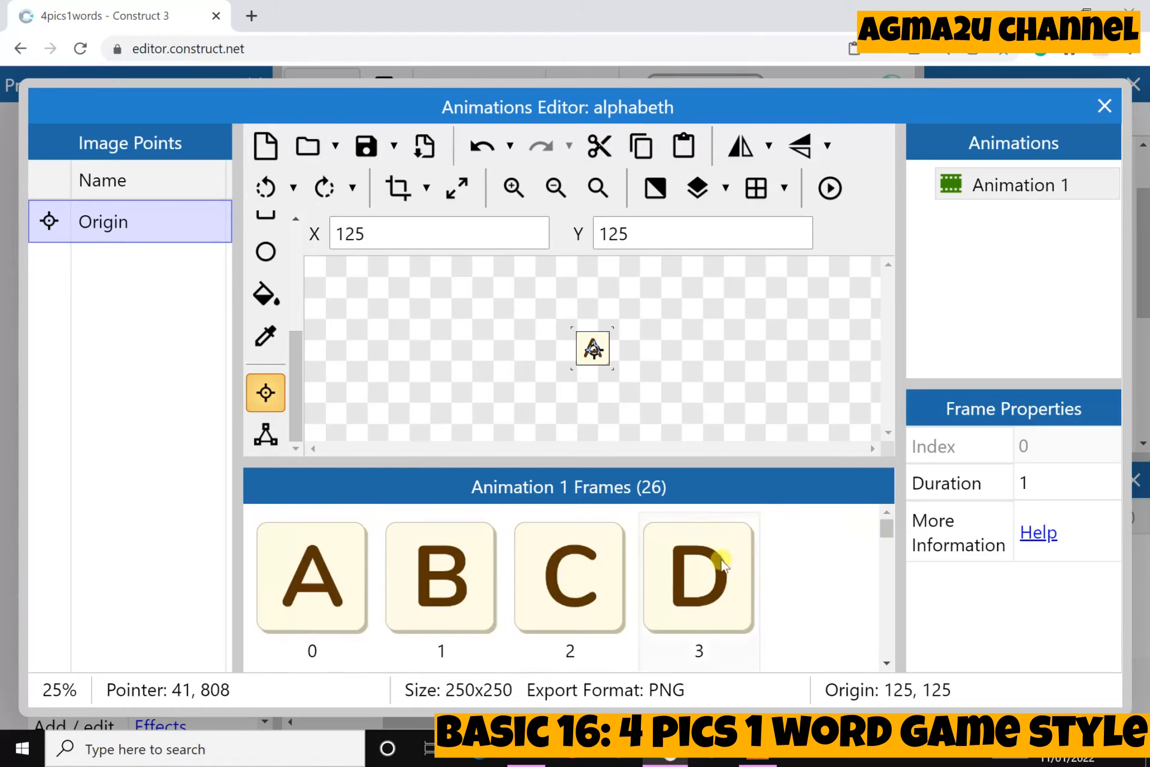
pyautogui.scroll(-6, 722, 569)
pyautogui.scroll(6, 719, 602)
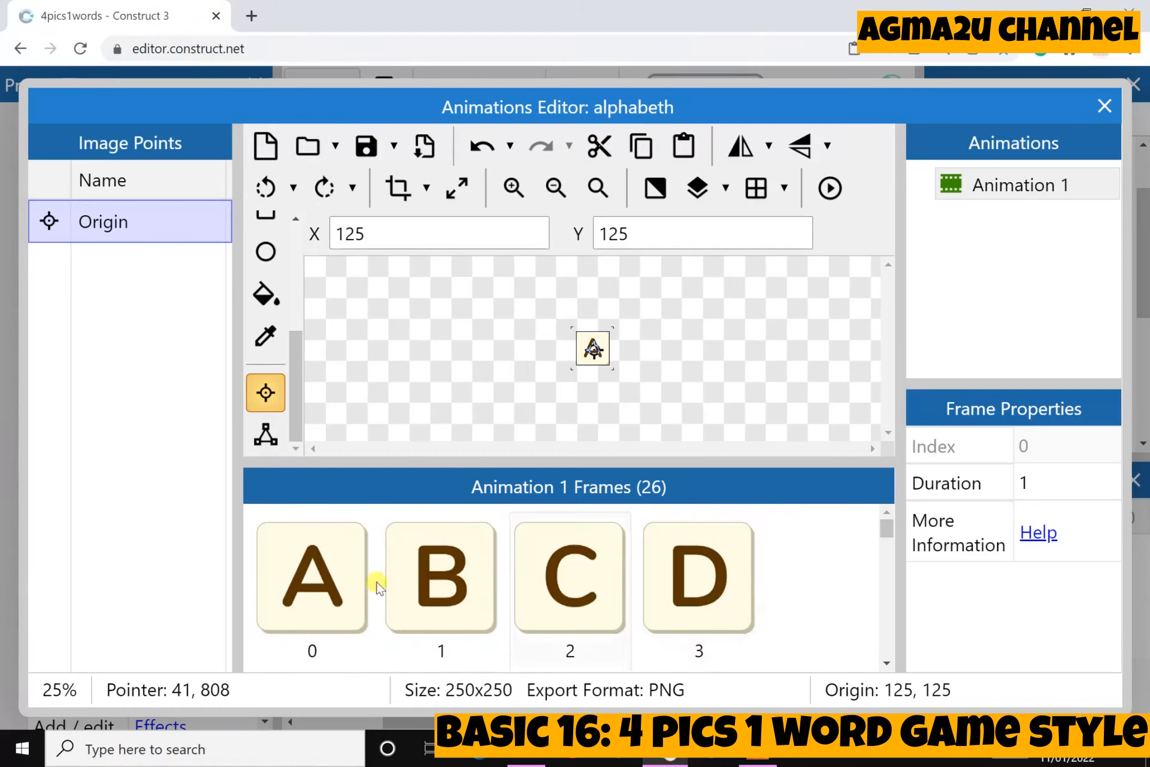
pyautogui.scroll(-3, 588, 588)
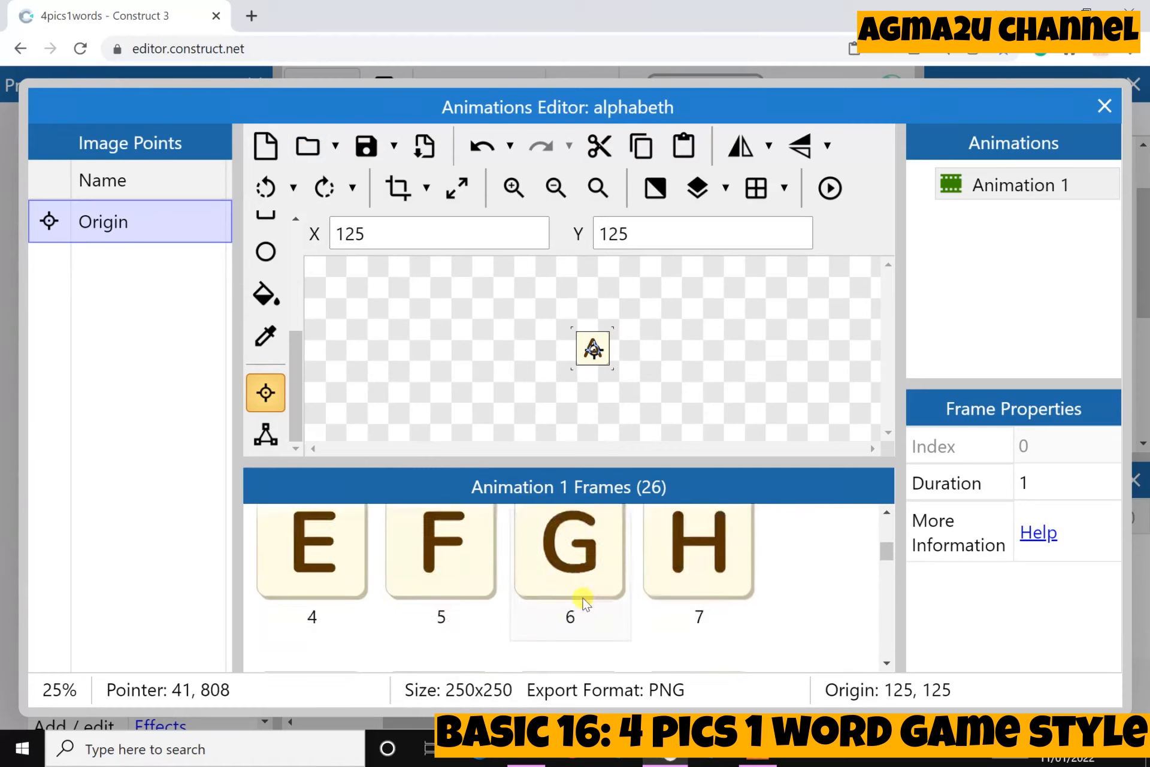
pyautogui.scroll(-11, 584, 600)
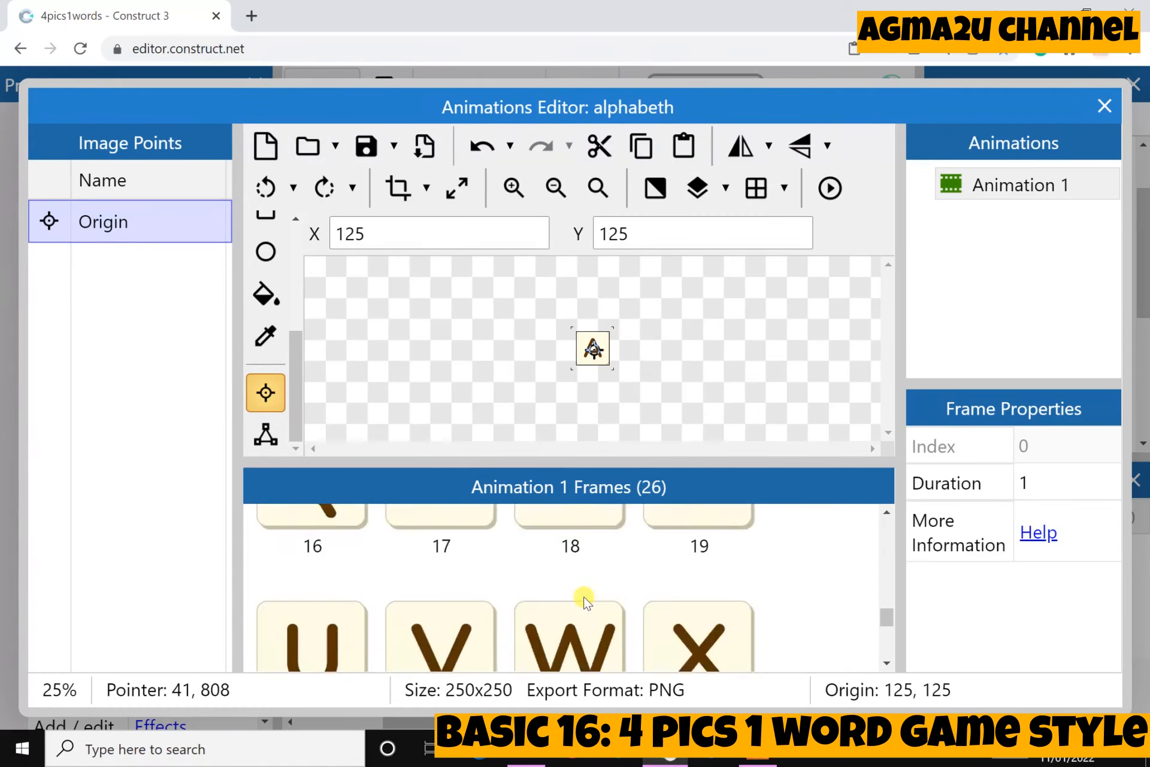
pyautogui.scroll(-4, 584, 599)
pyautogui.scroll(15, 585, 598)
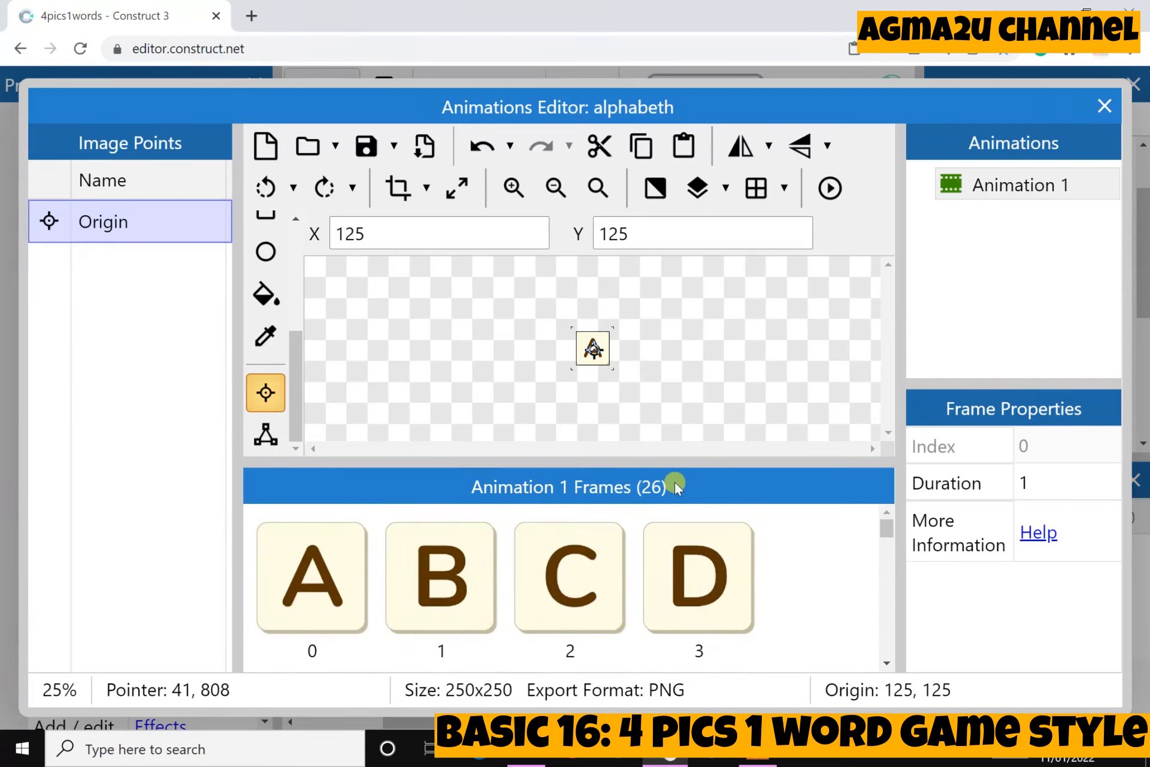
pyautogui.scroll(-5, 300, 611)
pyautogui.scroll(5, 303, 611)
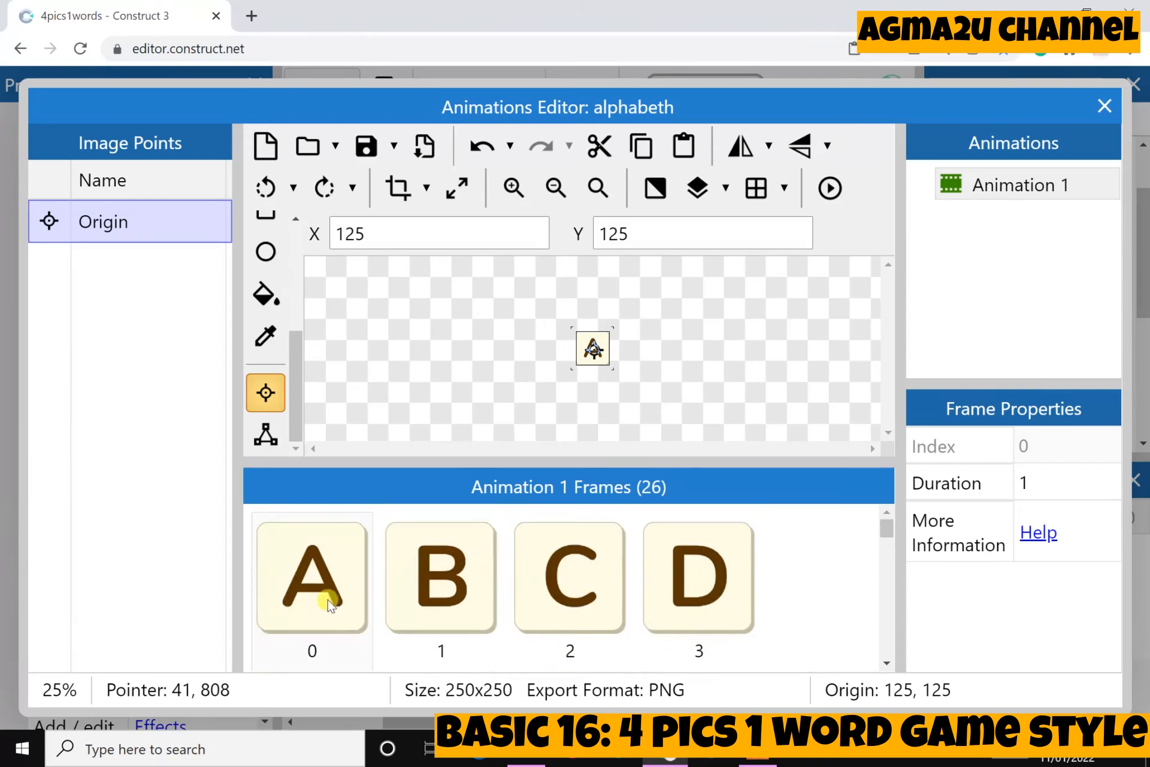
pyautogui.scroll(-10, 329, 638)
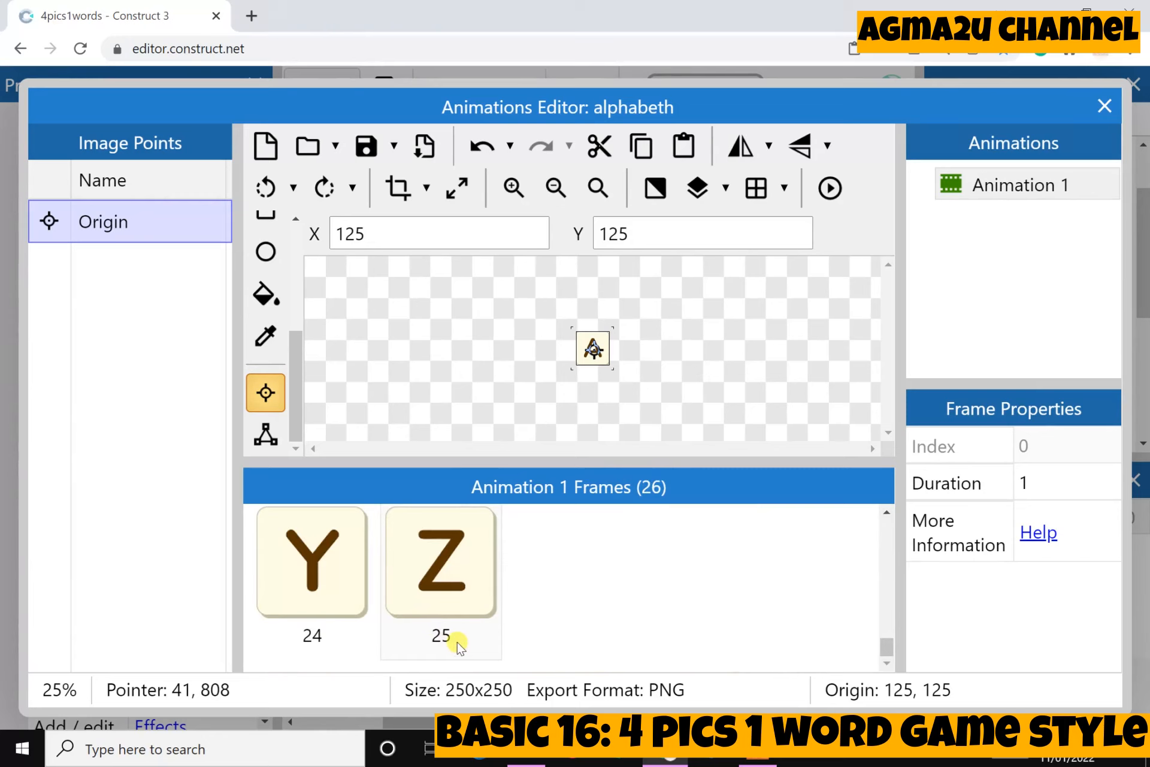
pyautogui.scroll(10, 444, 623)
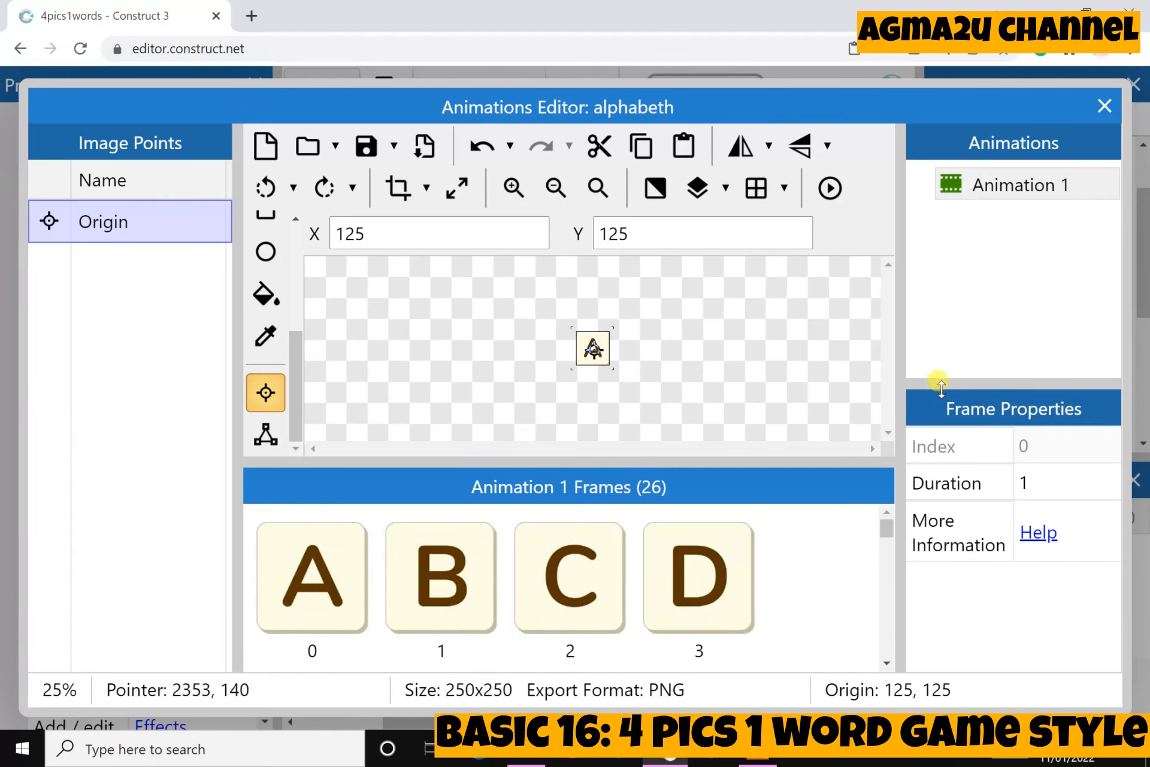
# Set the speed of the alphabeth sprite's Animation 1 to 0.
pyautogui.moveTo(942, 384)
pyautogui.mouseDown()
pyautogui.moveTo(937, 424)
pyautogui.moveTo(940, 397)
pyautogui.mouseUp()
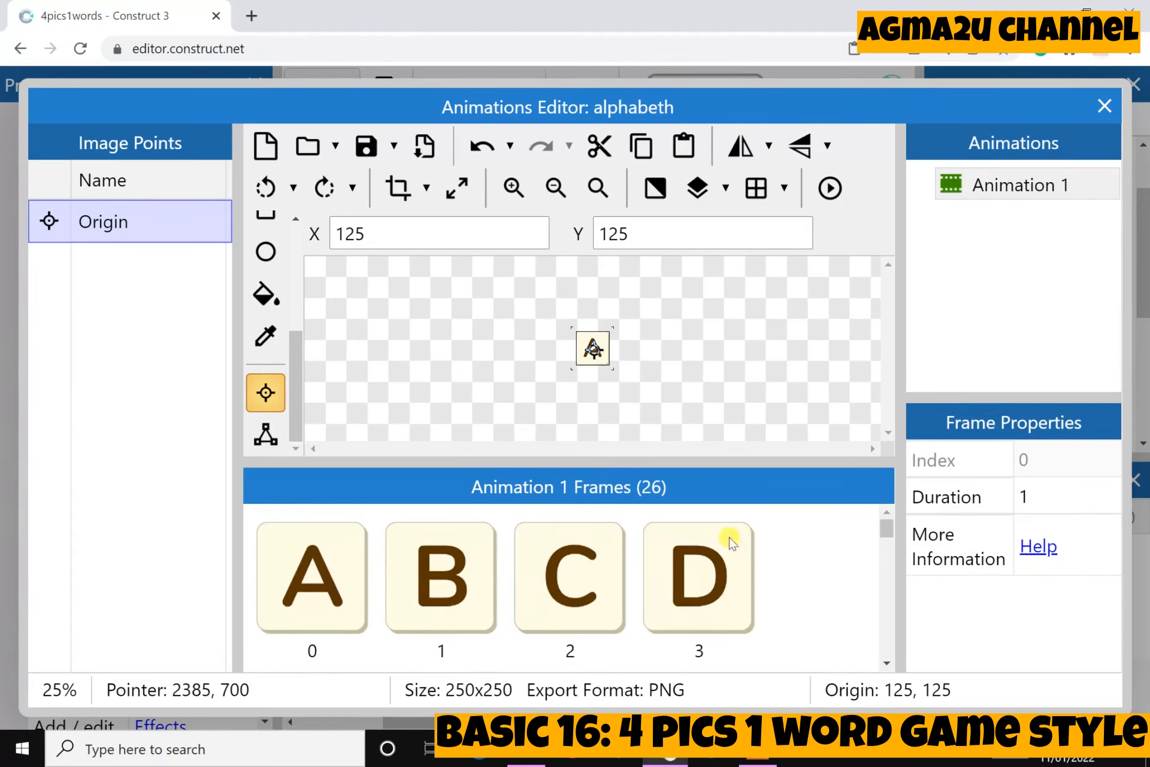
pyautogui.doubleClick(1023, 193)
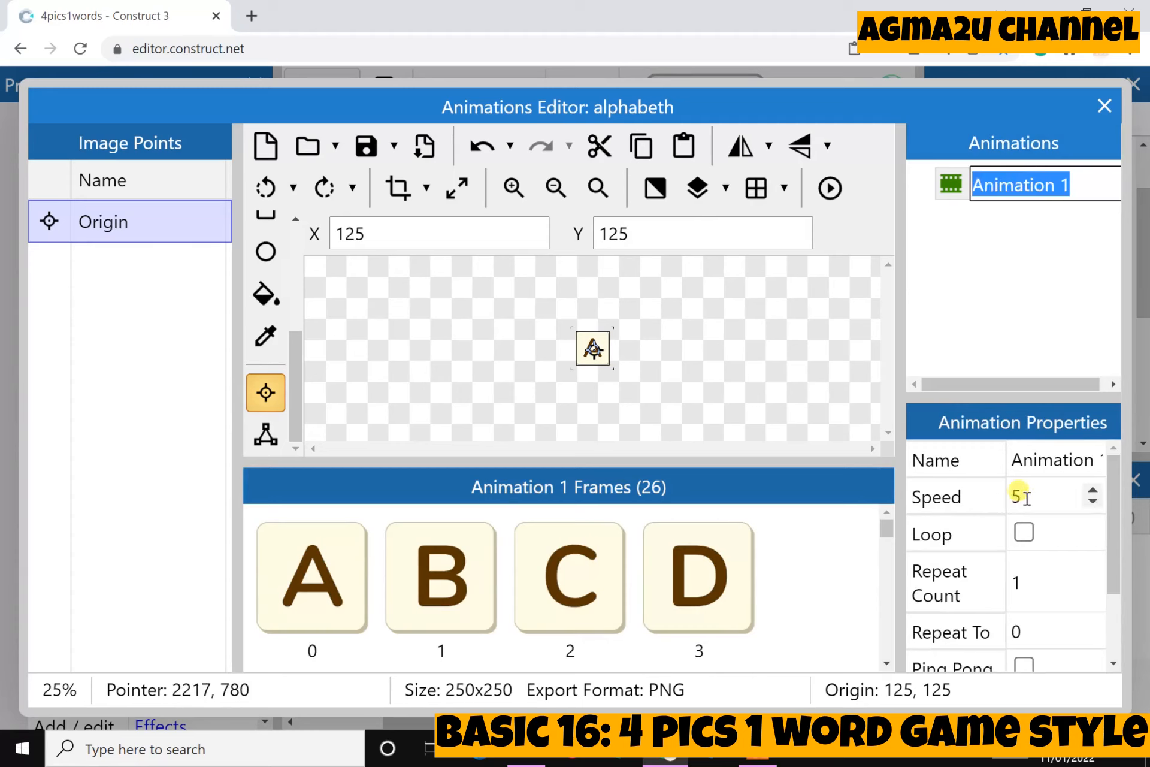
pyautogui.click(1026, 499)
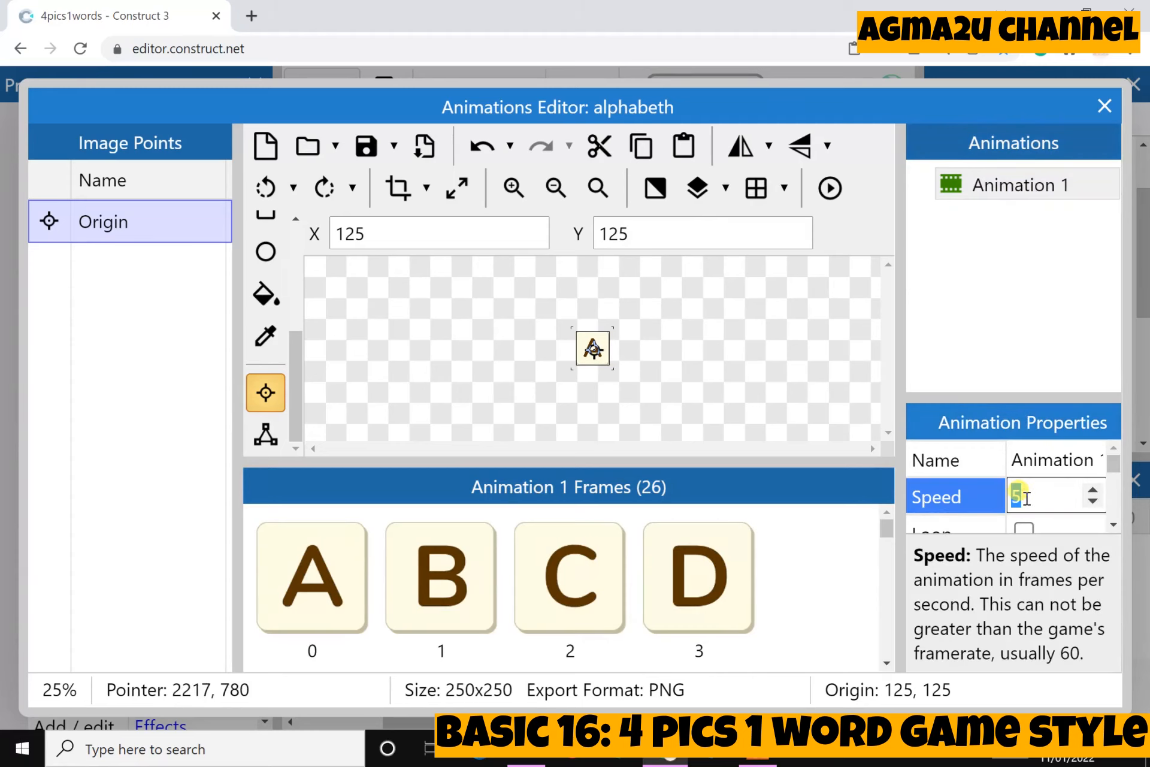
pyautogui.write('0')
pyautogui.click(1002, 319)
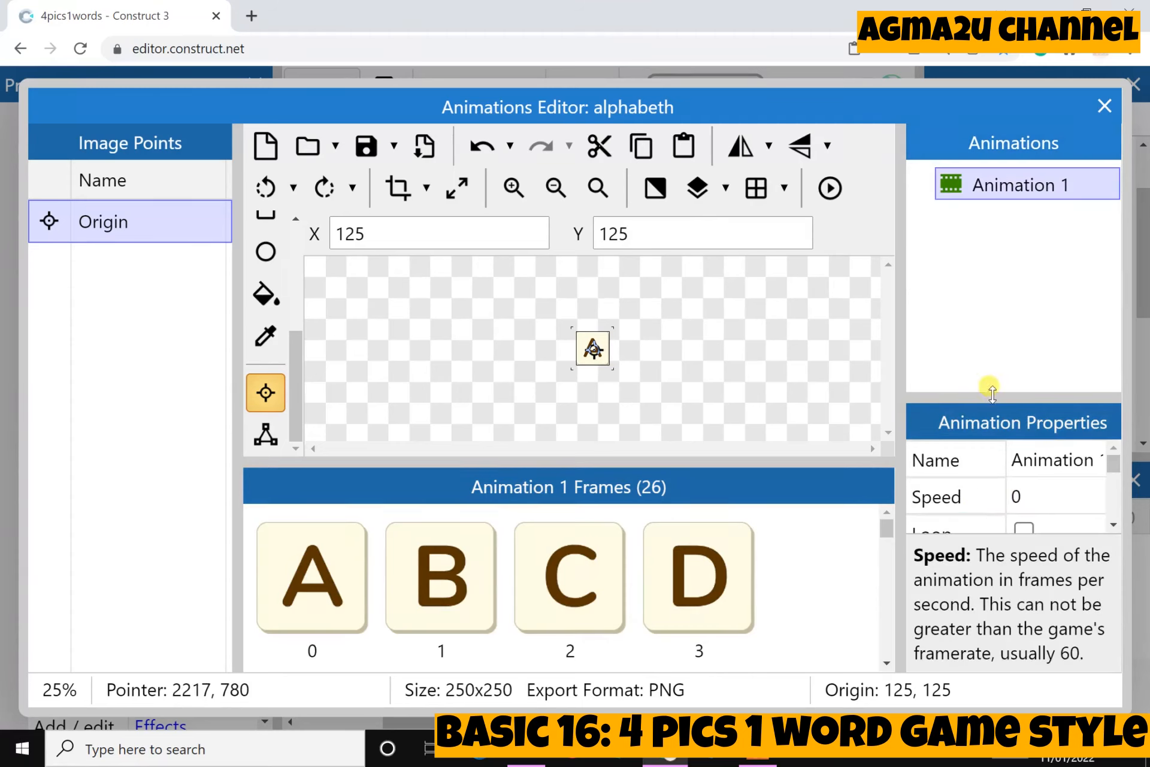
pyautogui.moveTo(992, 392); pyautogui.dragTo(989, 327)
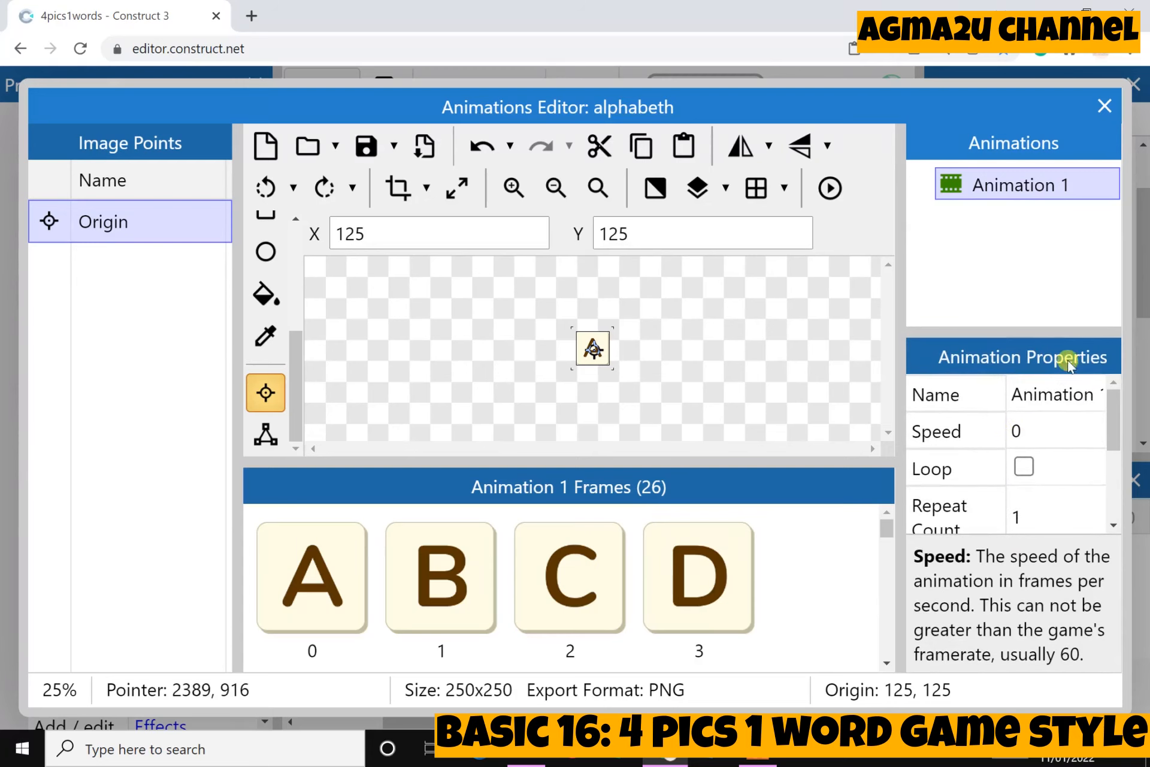
# Close the animations editor and move the alphabeth sprite onto the layout page below the four pictures, at about 244, 994.
pyautogui.click(1104, 108)
pyautogui.moveTo(391, 461); pyautogui.dragTo(550, 518)
pyautogui.click(776, 466)
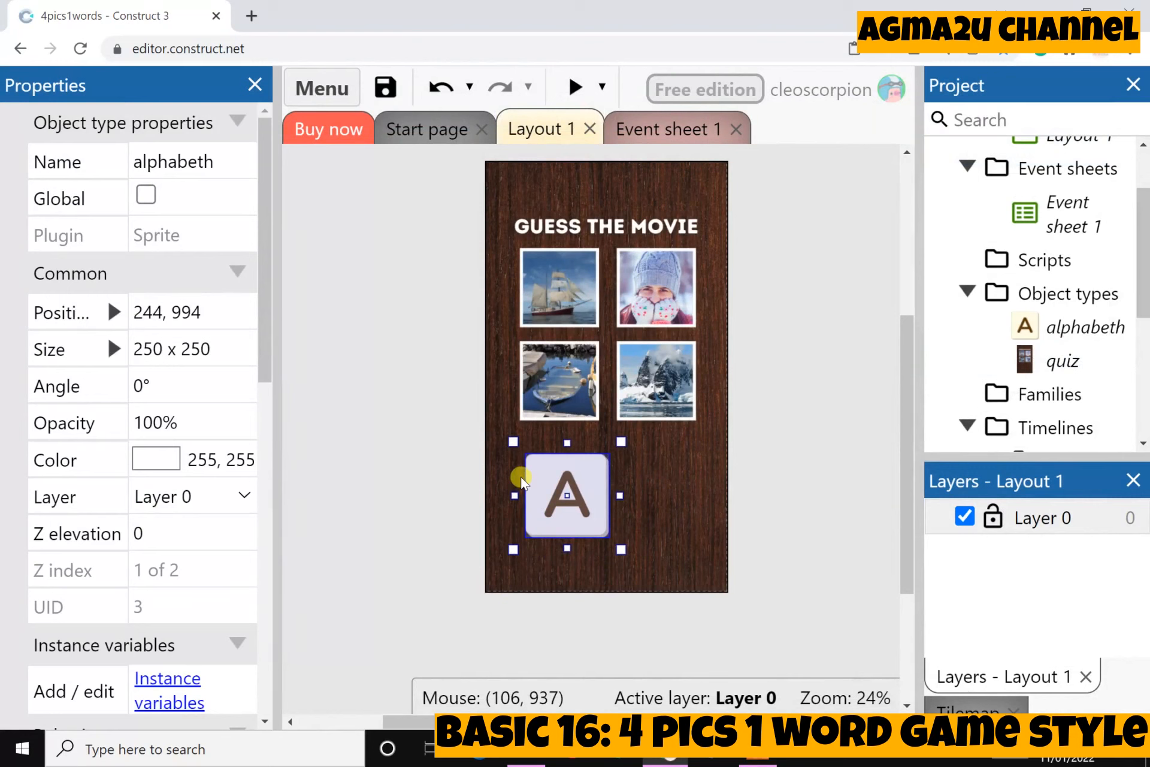
# Set the alphabeth sprite's size to 75 x 75.
pyautogui.click(169, 351)
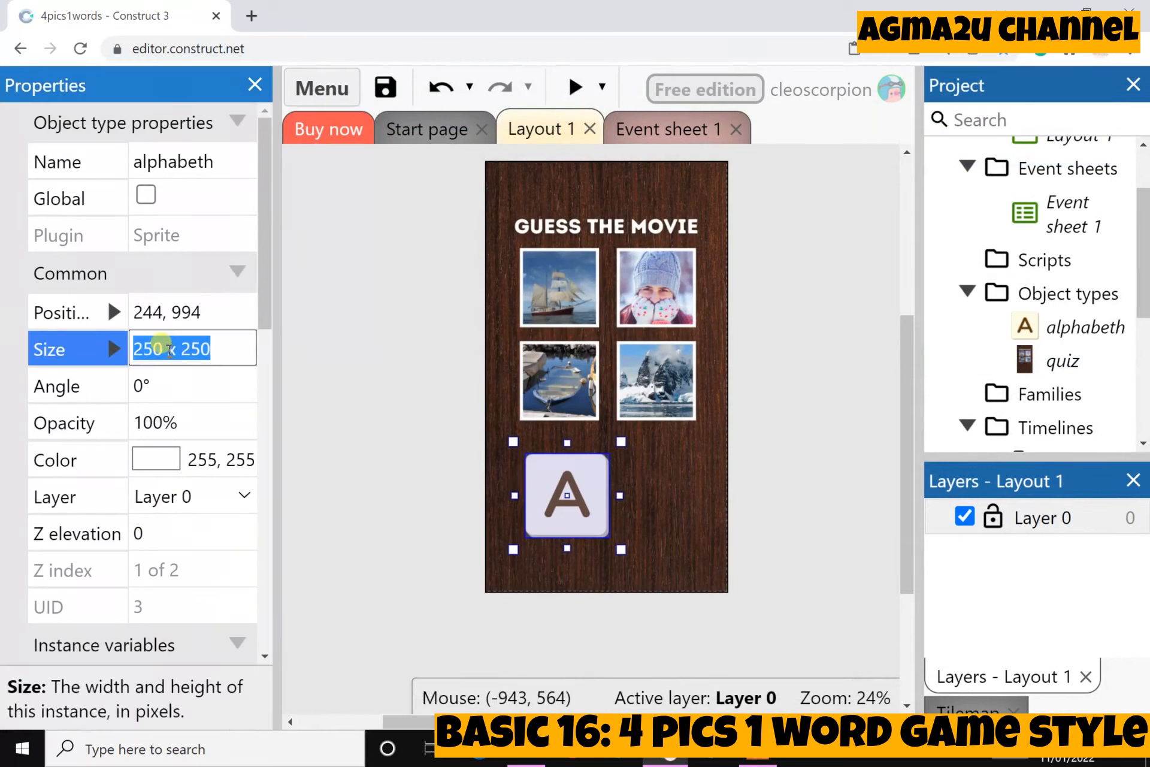
pyautogui.write('75x75')
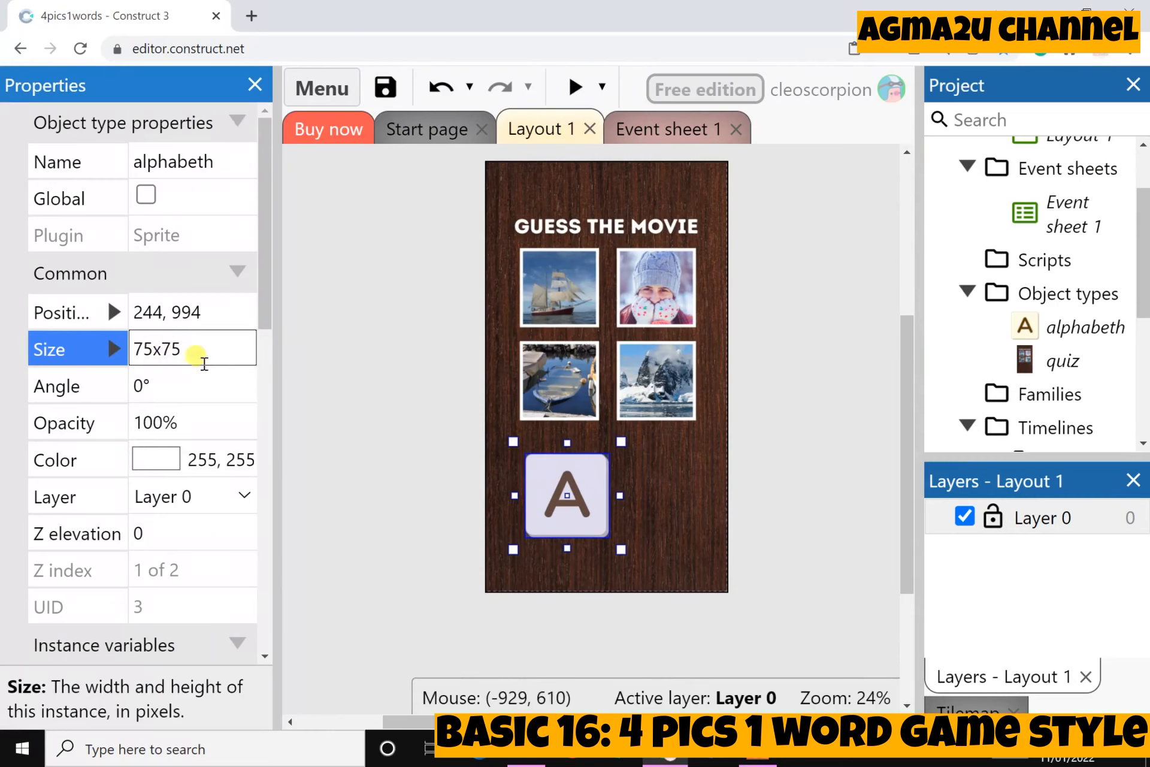
pyautogui.click(372, 412)
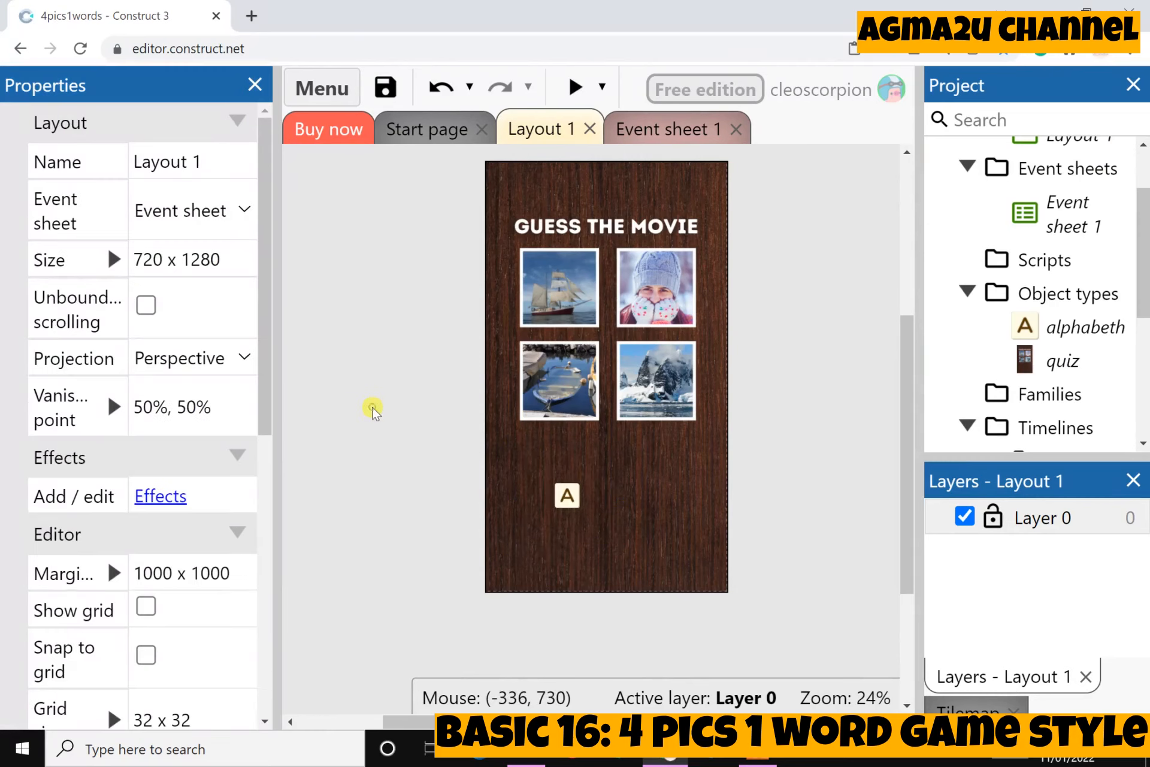
# Move the letter A tile to the lower part of the layout page, at about 193, 1089.
pyautogui.moveTo(560, 496); pyautogui.dragTo(554, 490)
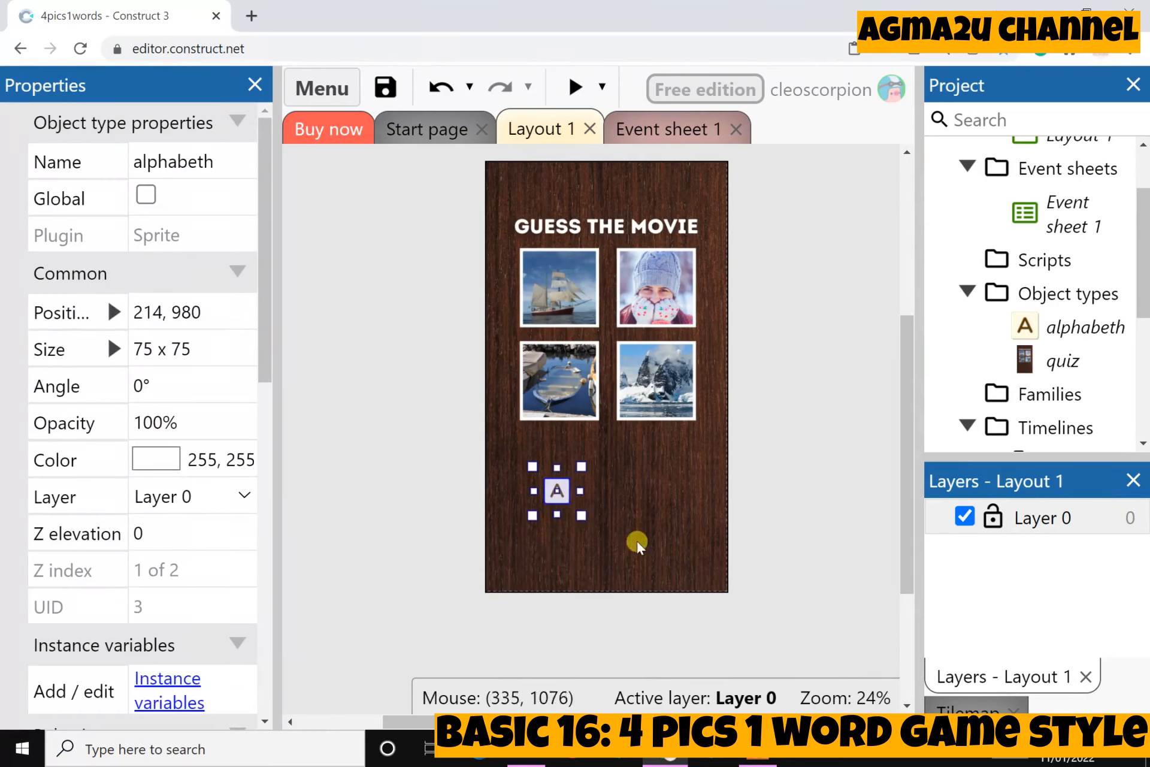
pyautogui.keyDown('ctrl'); pyautogui.scroll(3, 682, 551); pyautogui.keyUp('ctrl')
pyautogui.moveTo(466, 470); pyautogui.dragTo(454, 531)
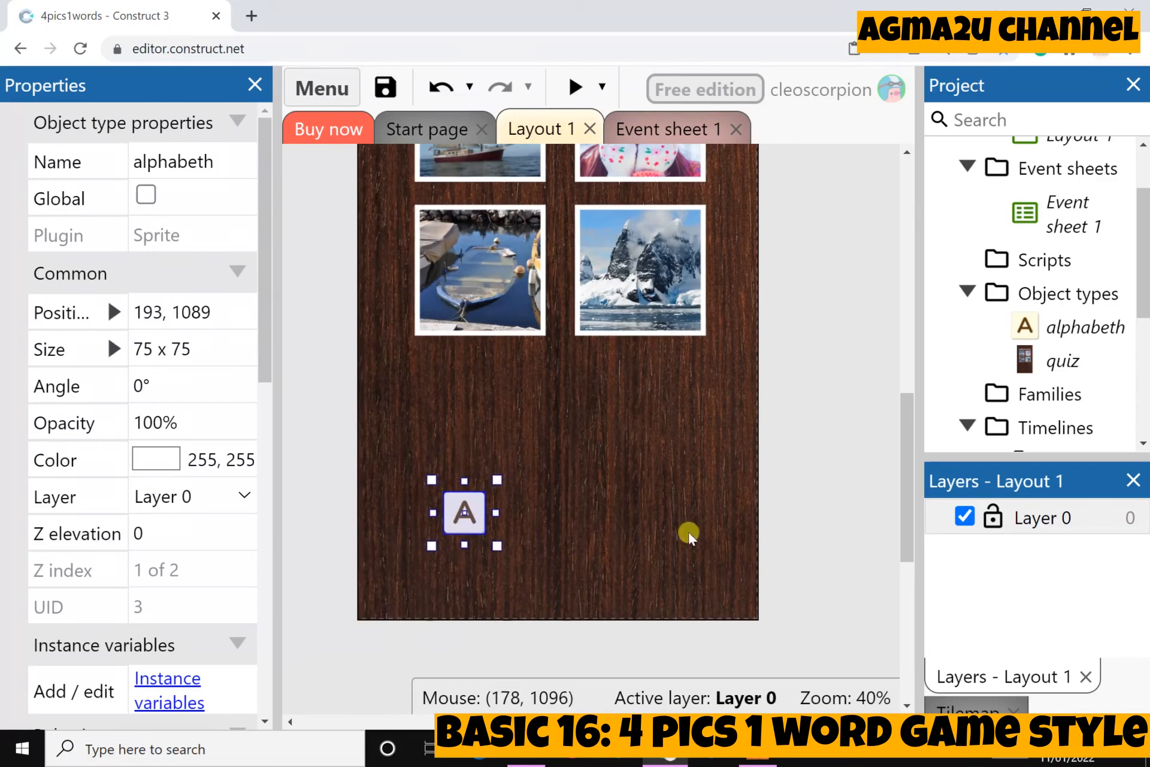
pyautogui.click(823, 527)
pyautogui.moveTo(533, 721); pyautogui.dragTo(504, 721)
pyautogui.scroll(-5, 234, 554)
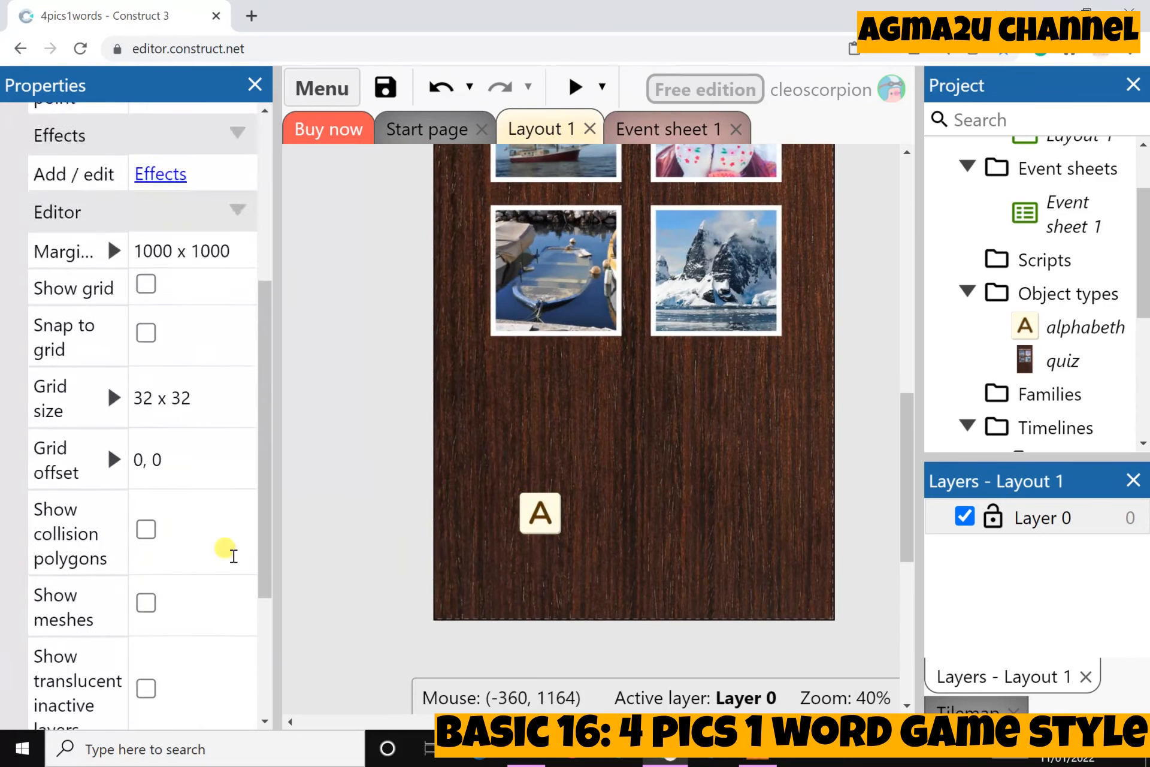
pyautogui.scroll(-2, 472, 574)
pyautogui.scroll(5, 473, 574)
pyautogui.scroll(-5, 473, 573)
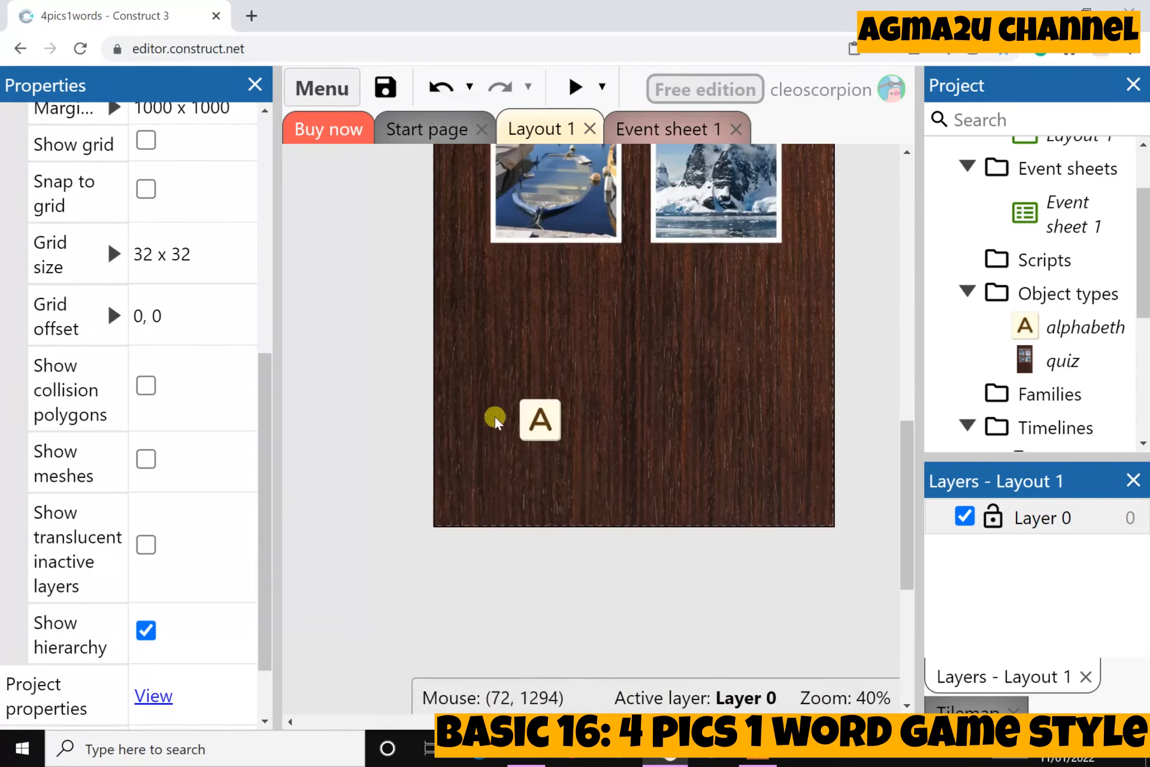
pyautogui.scroll(1, 468, 394)
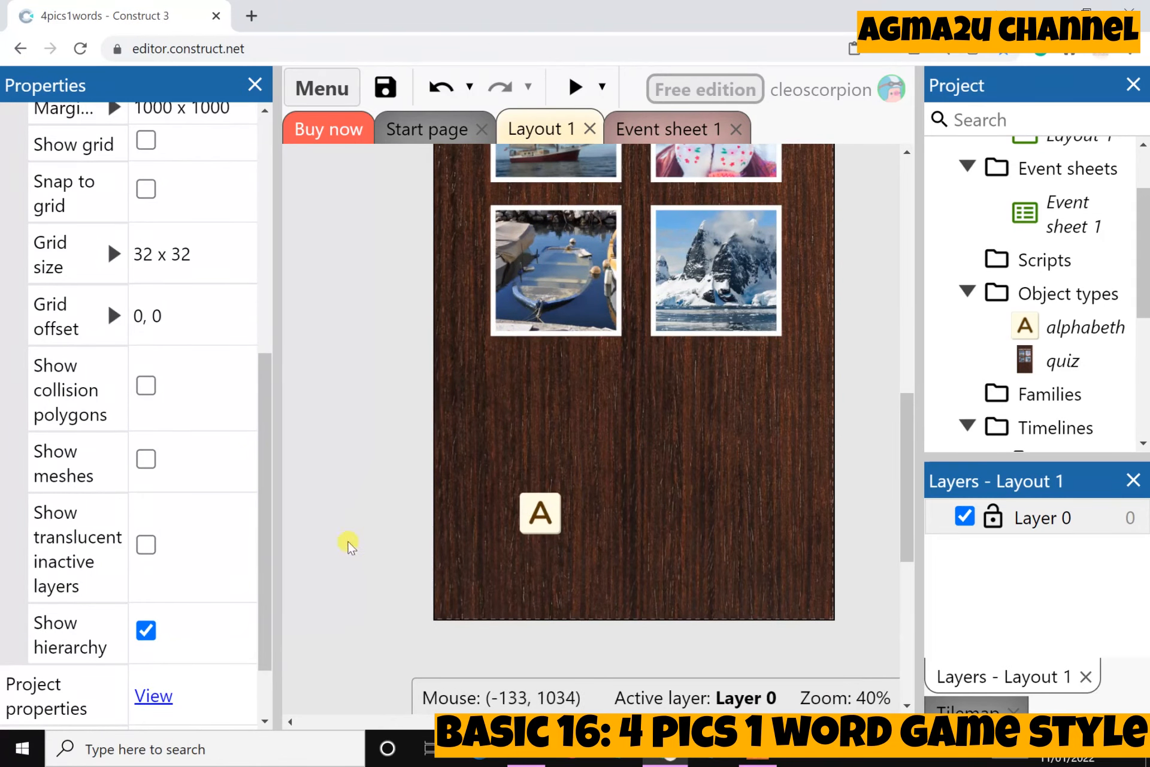
# Insert a new Sprite object named area in the empty space beside the layout page.
pyautogui.rightClick(329, 455)
pyautogui.click(471, 214)
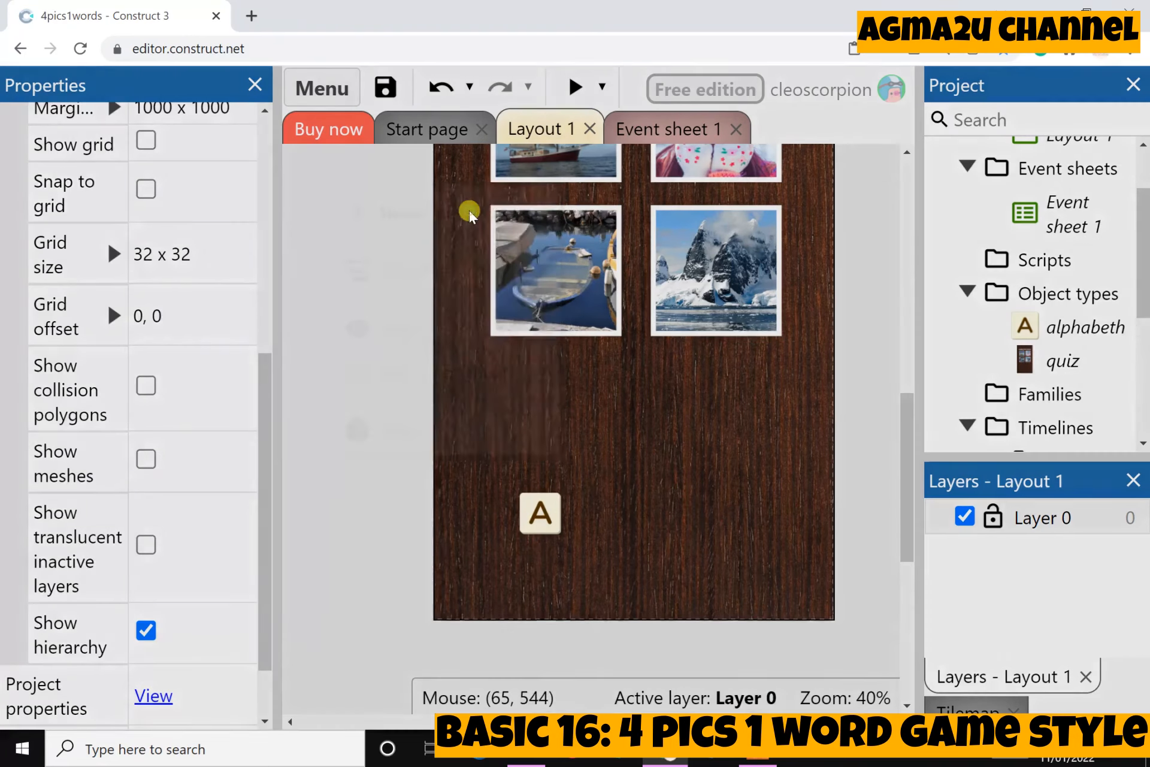
pyautogui.scroll(-6, 555, 427)
pyautogui.scroll(-4, 554, 427)
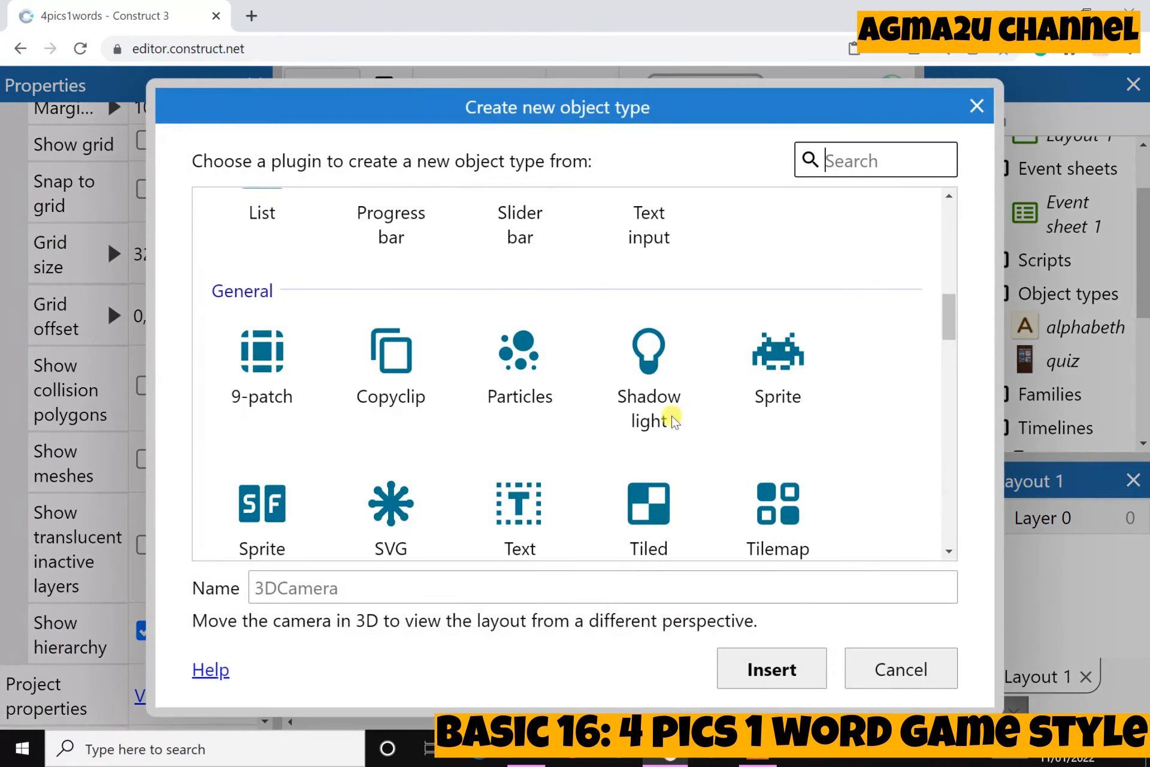
pyautogui.click(773, 405)
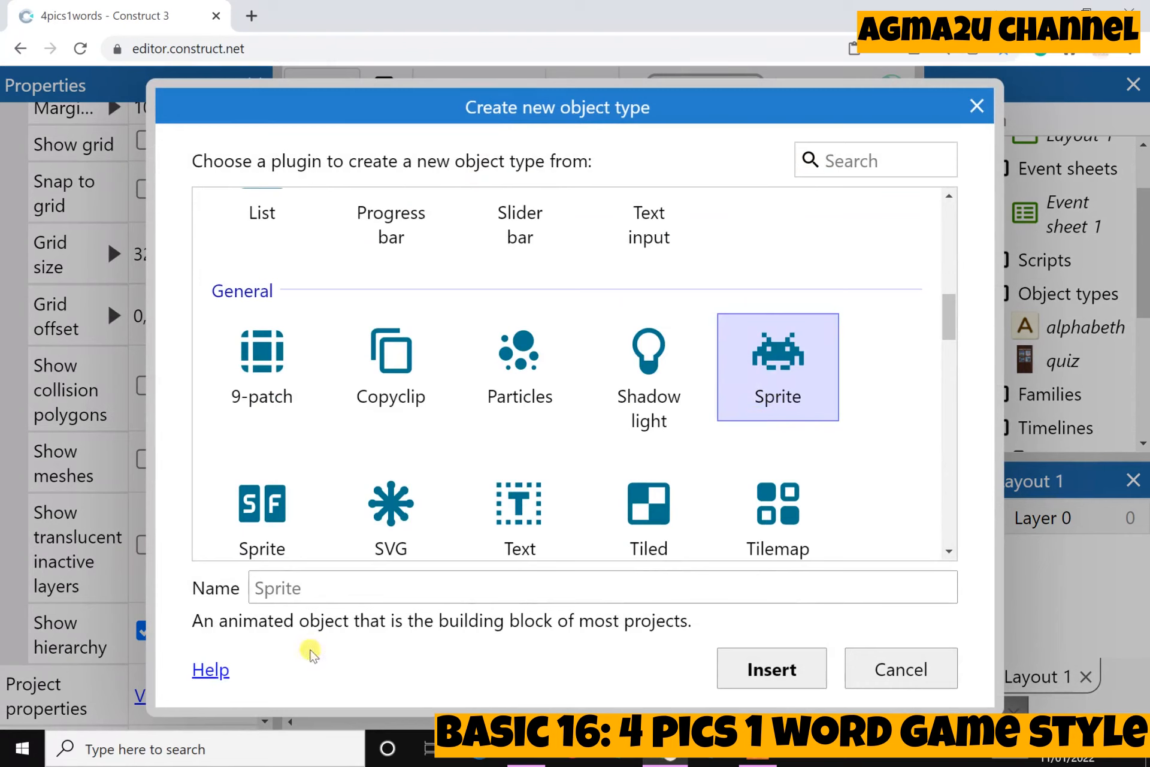
pyautogui.click(297, 582)
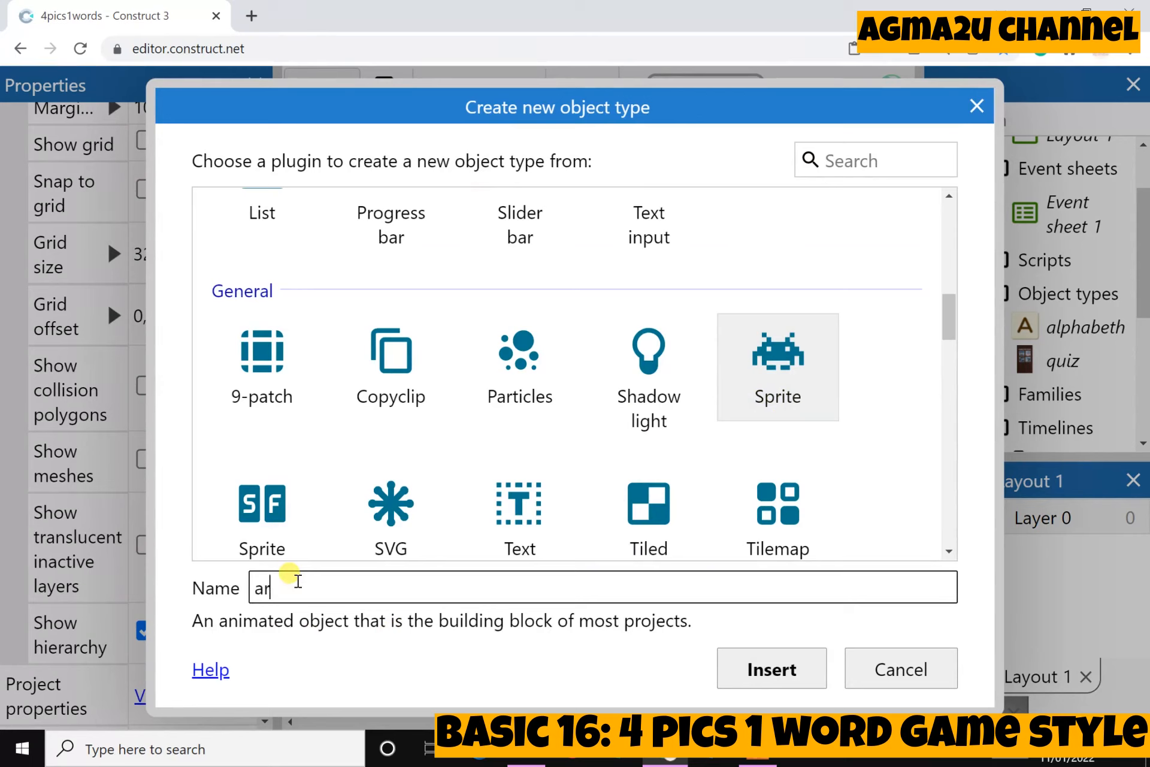
pyautogui.click(750, 669)
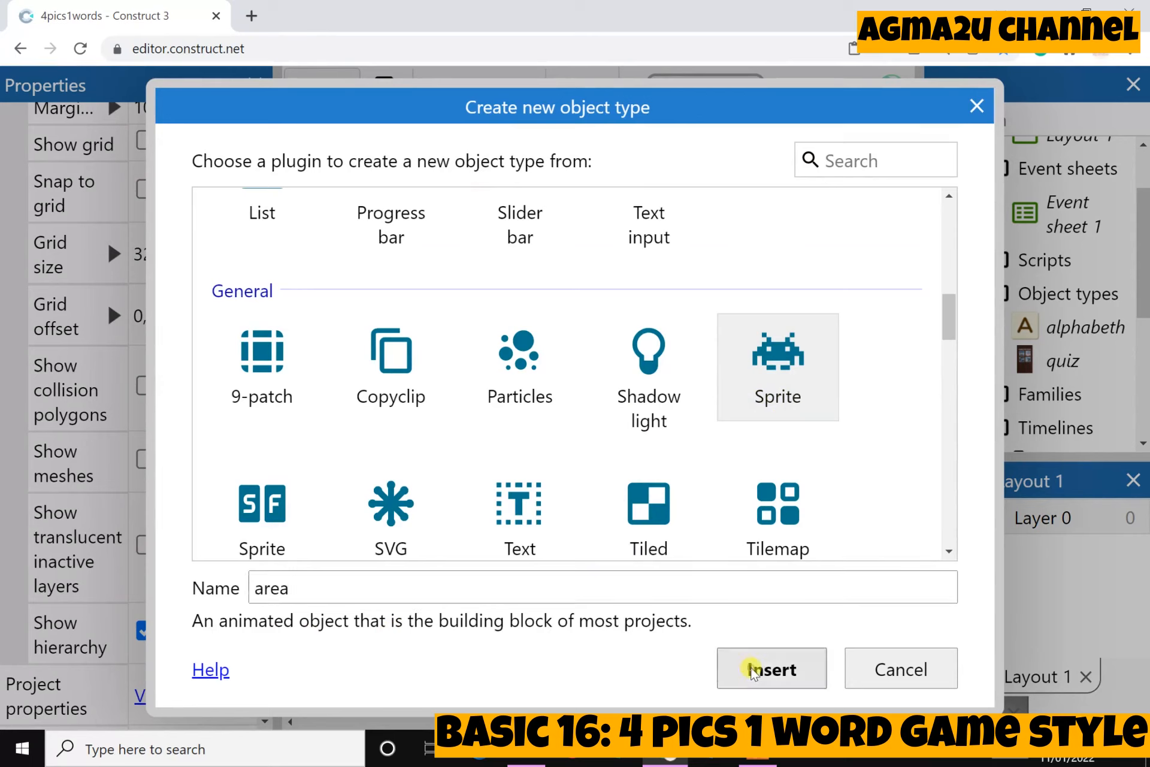
pyautogui.click(394, 384)
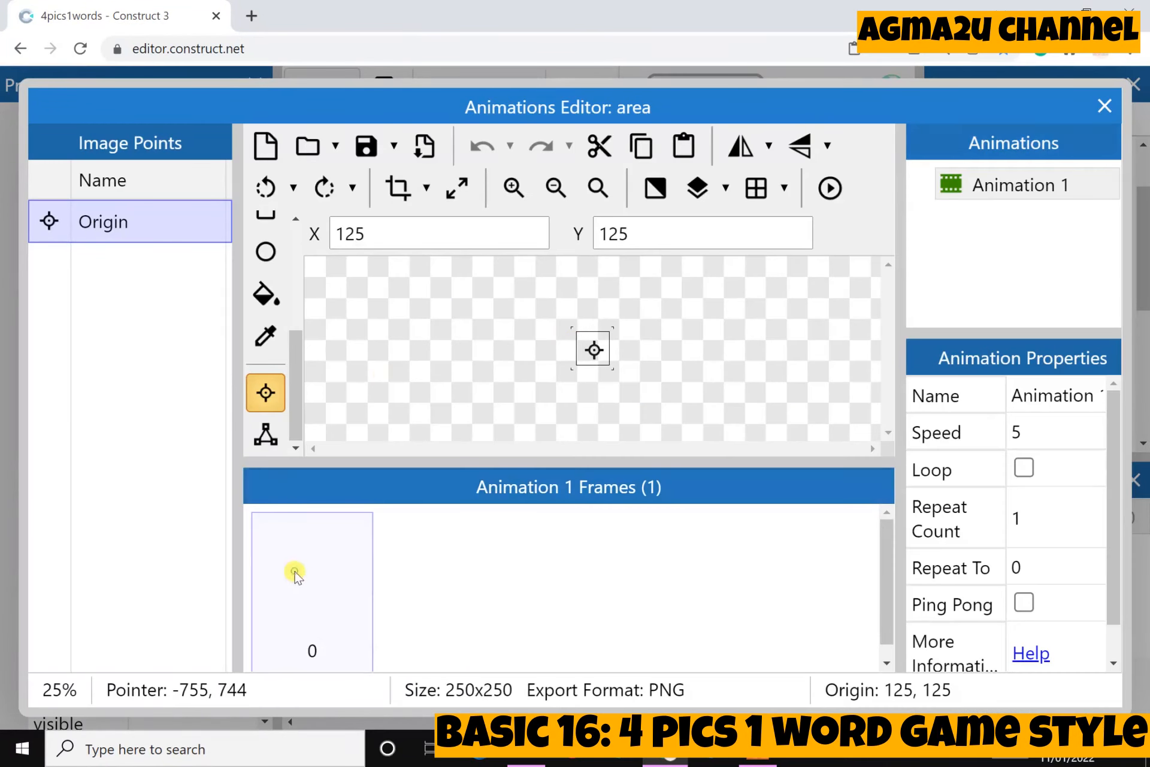
# Fill frame 0 of the area sprite with a solid brown colour using flood fill.
pyautogui.click(340, 584)
pyautogui.scroll(4, 265, 373)
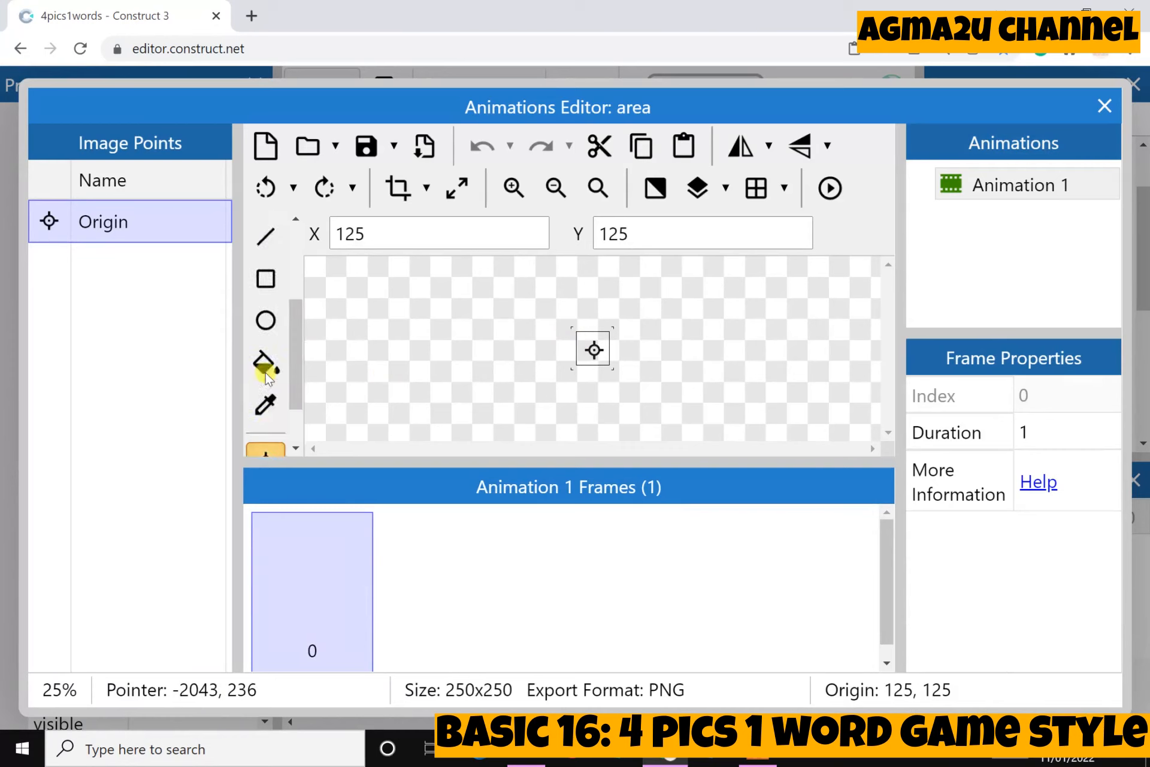
pyautogui.scroll(-4, 265, 373)
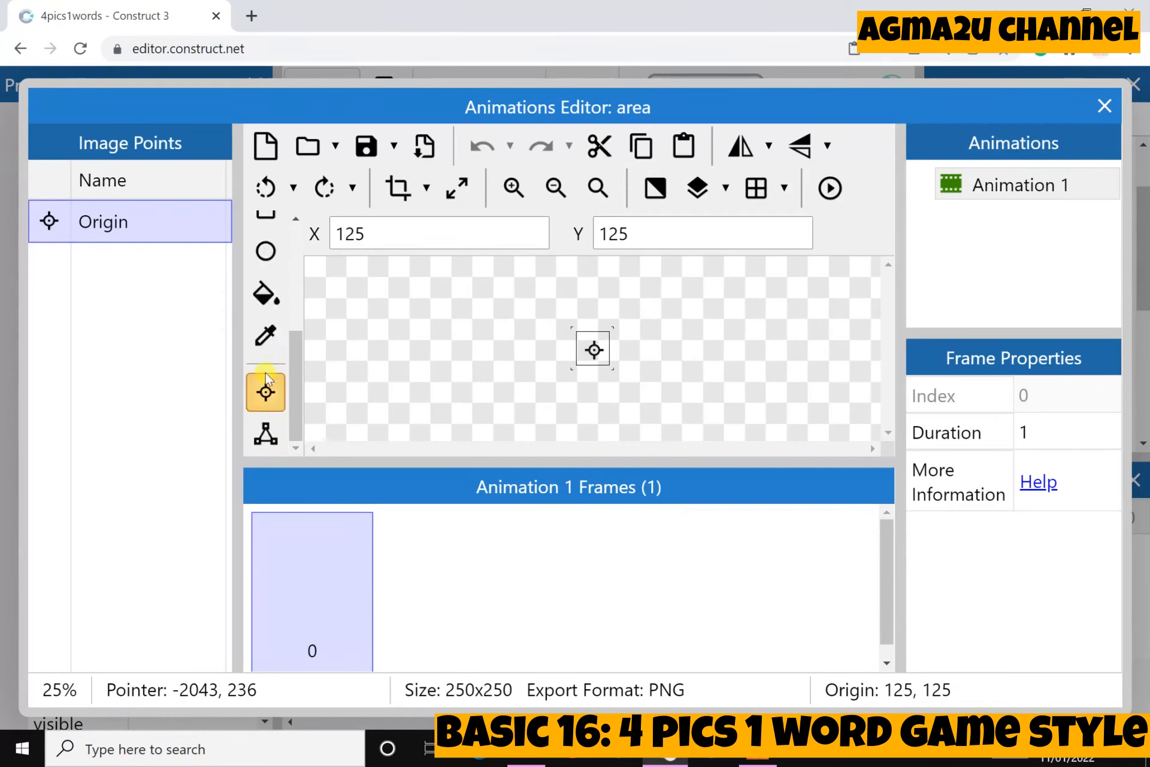
pyautogui.scroll(2, 265, 372)
pyautogui.click(265, 389)
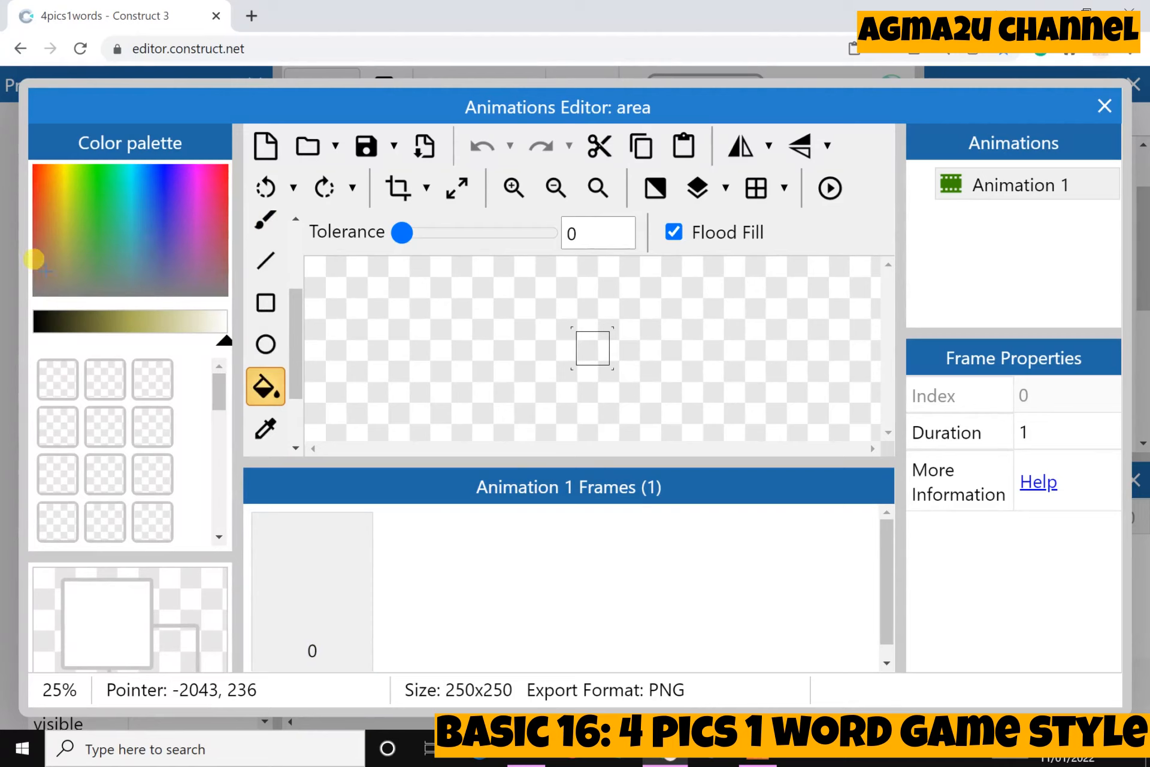
pyautogui.moveTo(57, 264)
pyautogui.mouseDown()
pyautogui.moveTo(36, 239)
pyautogui.moveTo(42, 246)
pyautogui.mouseUp()
pyautogui.moveTo(223, 347); pyautogui.dragTo(113, 346)
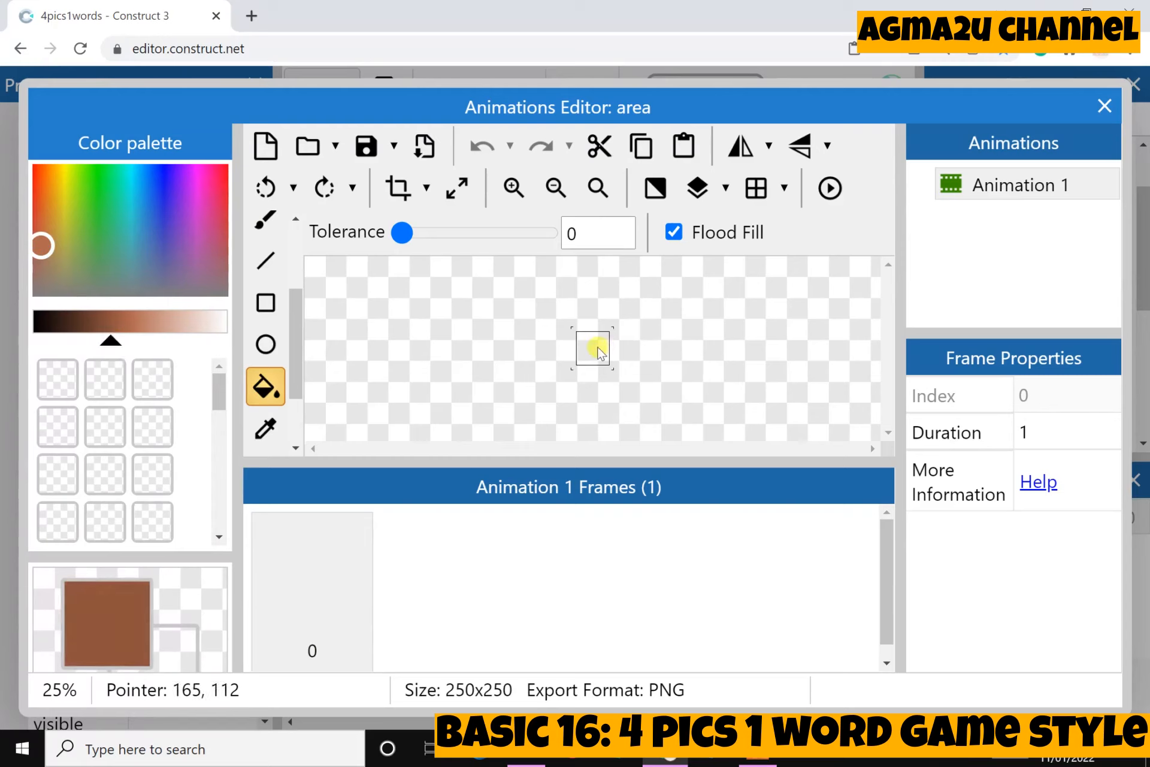
pyautogui.click(596, 346)
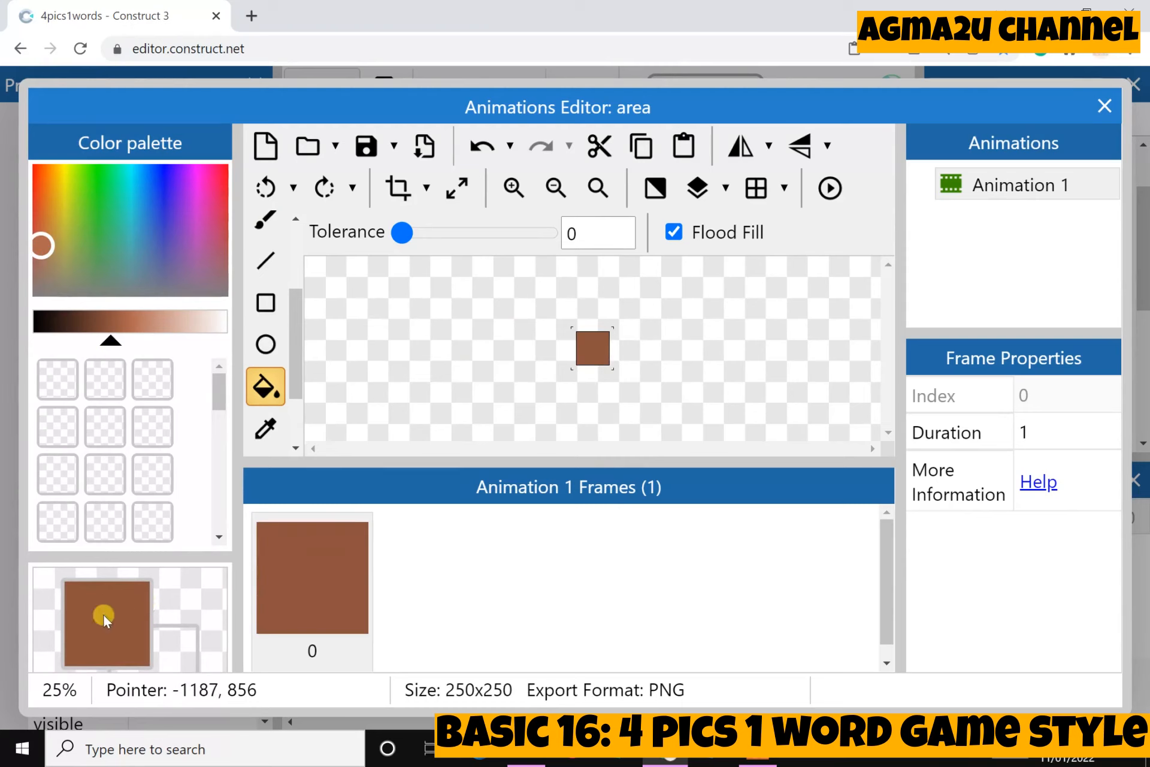
# Duplicate the brown frame repeatedly until Animation 1 has 26 frames, numbered 0 to 25.
pyautogui.moveTo(500, 463); pyautogui.dragTo(617, 467)
pyautogui.click(344, 588)
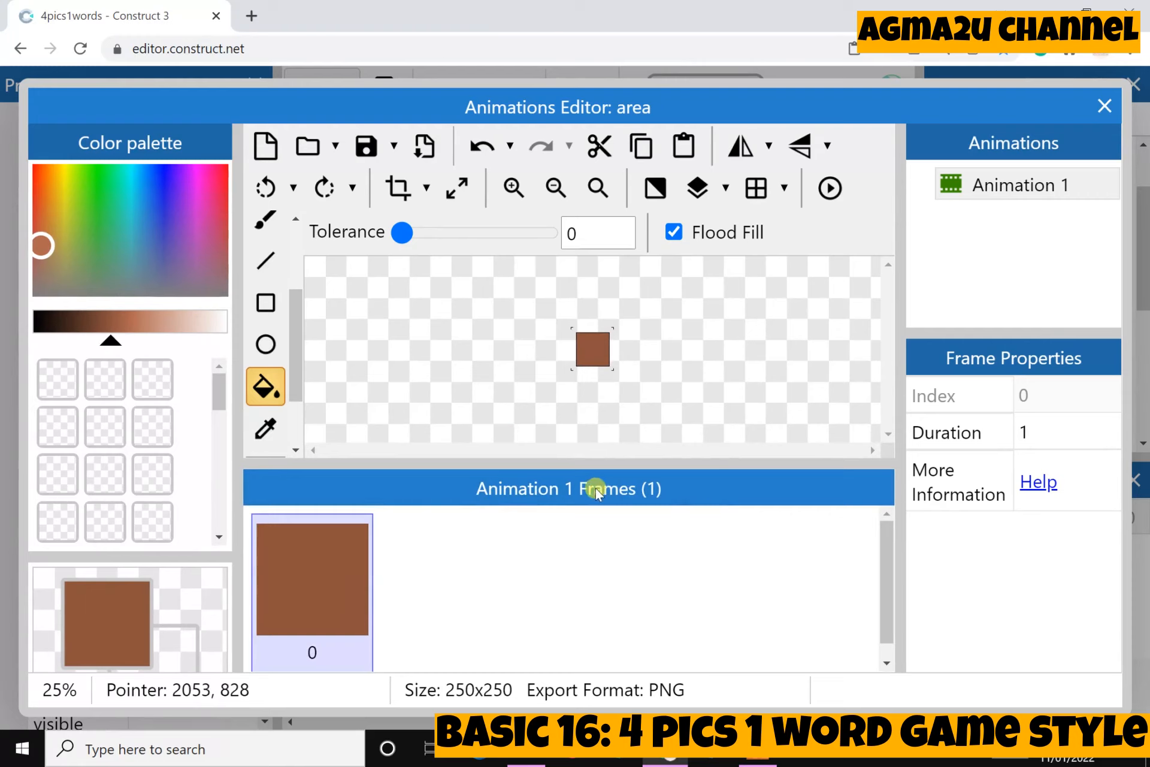
pyautogui.rightClick(319, 592)
pyautogui.click(386, 623)
pyautogui.rightClick(442, 596)
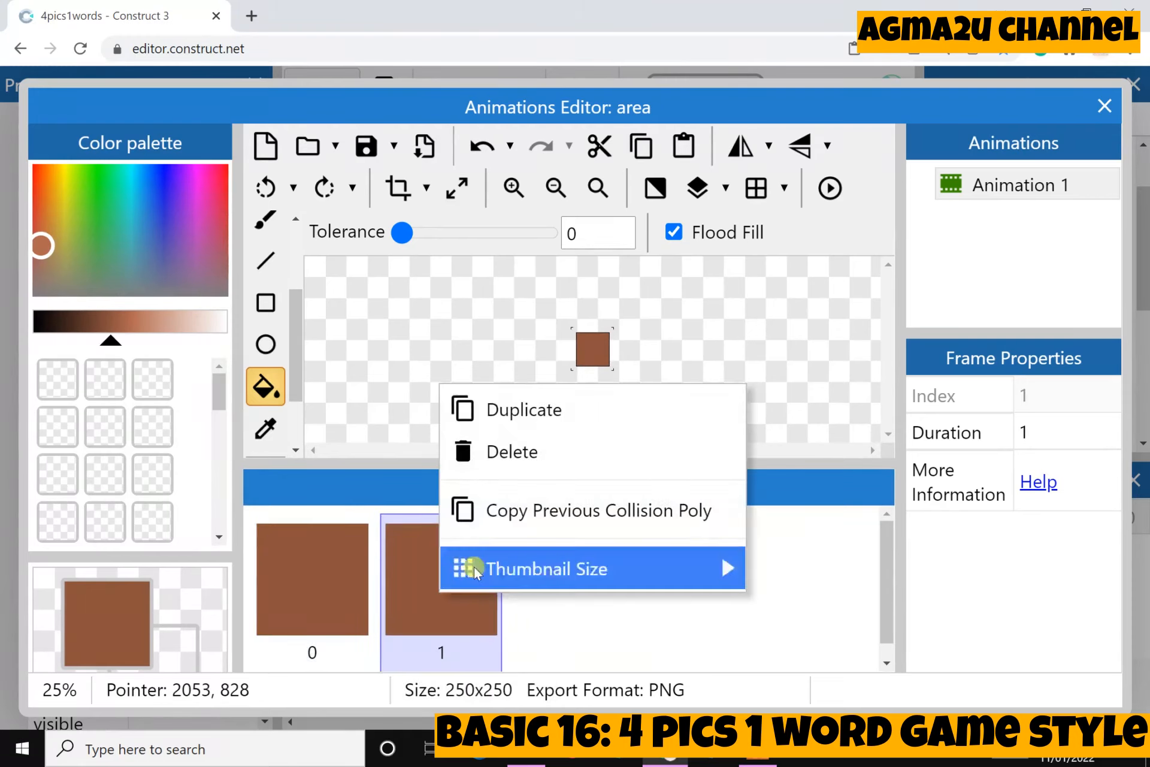
pyautogui.click(563, 420)
pyautogui.rightClick(591, 568)
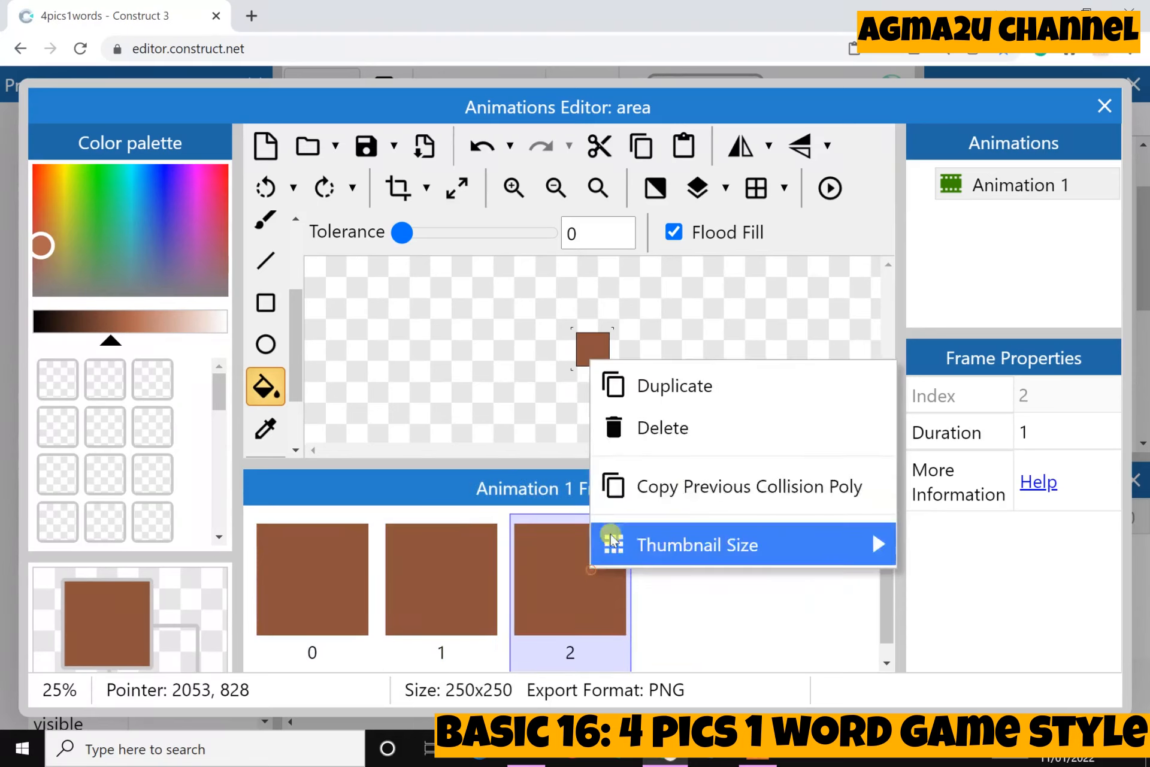
pyautogui.click(689, 387)
pyautogui.rightClick(706, 567)
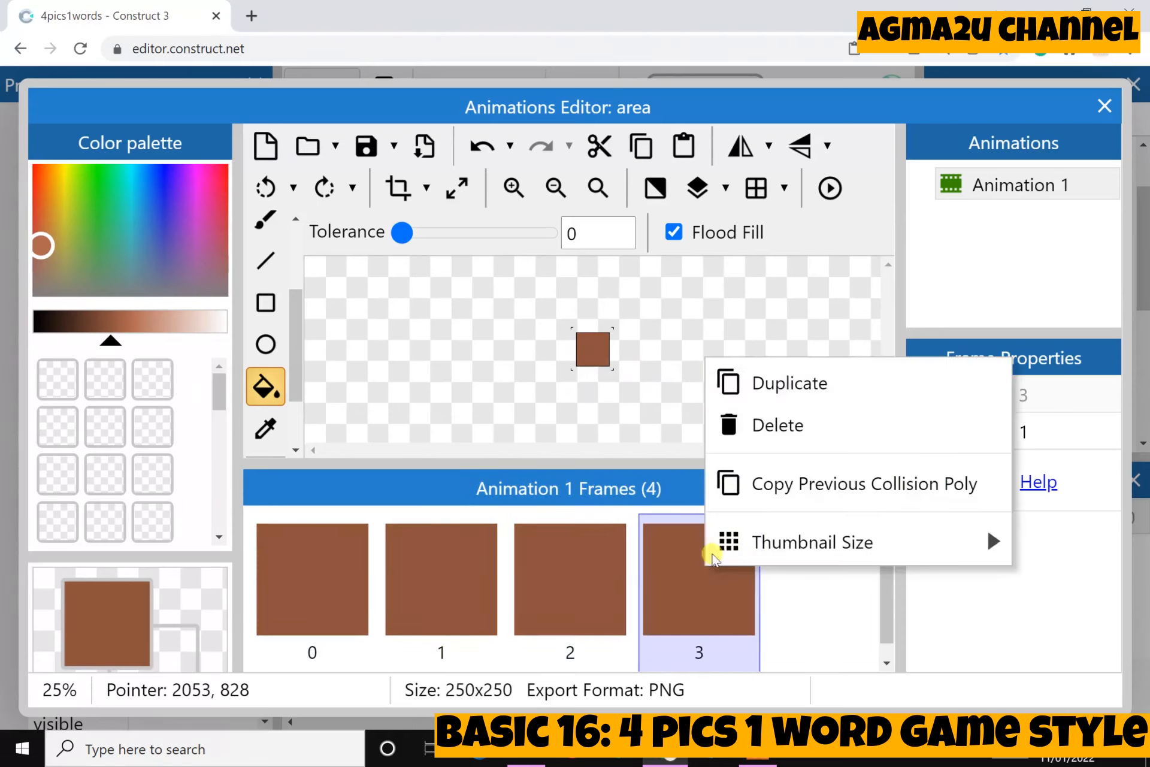
pyautogui.click(789, 383)
pyautogui.rightClick(688, 577)
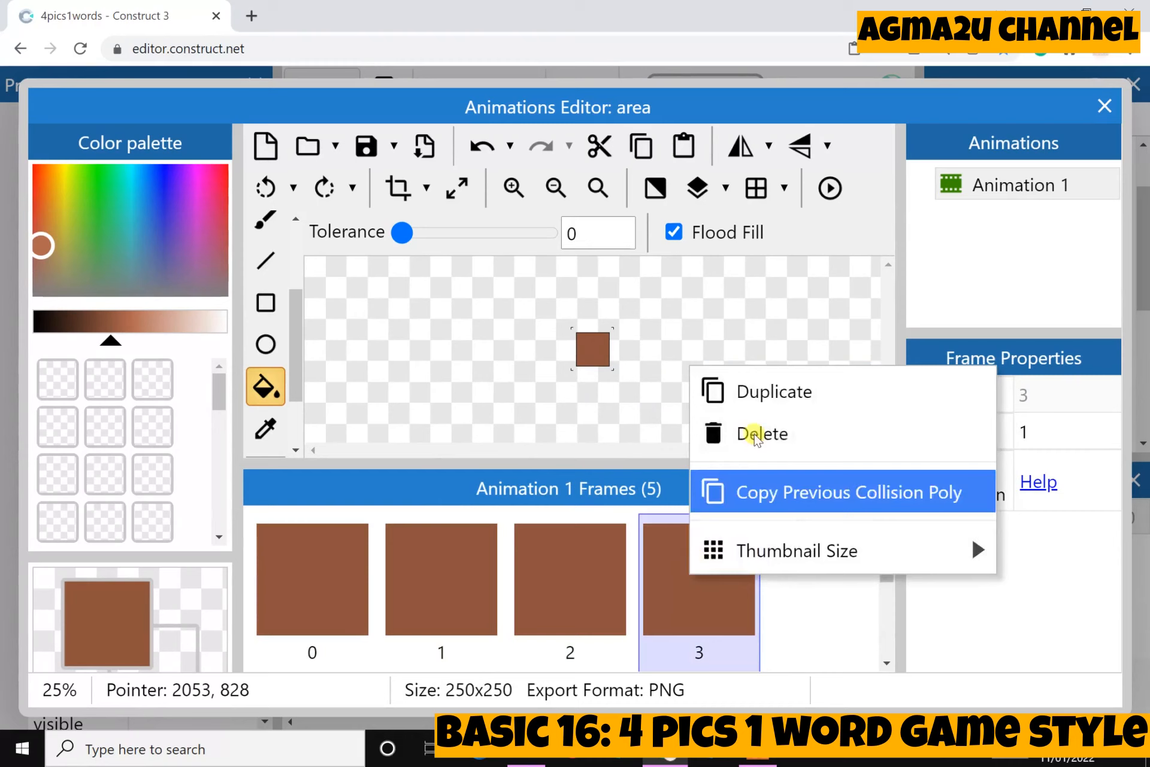
pyautogui.click(783, 390)
pyautogui.rightClick(699, 569)
pyautogui.click(778, 385)
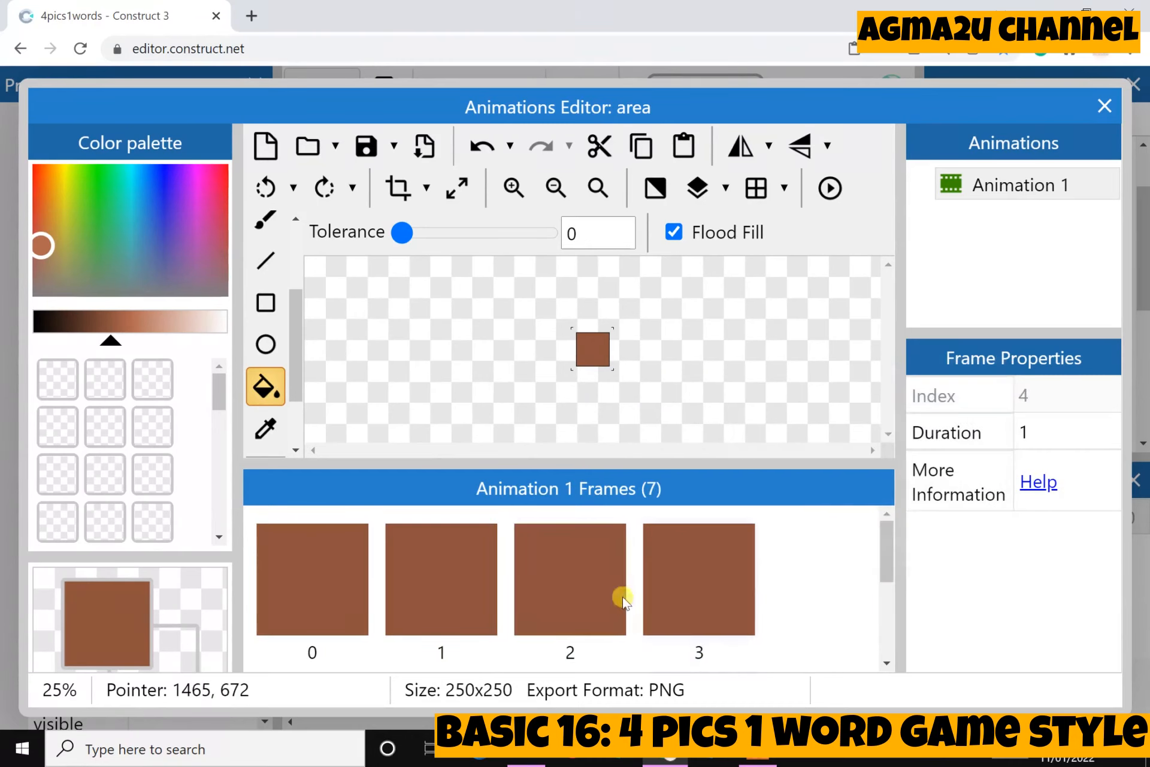
pyautogui.rightClick(713, 572)
pyautogui.click(786, 419)
pyautogui.rightClick(685, 590)
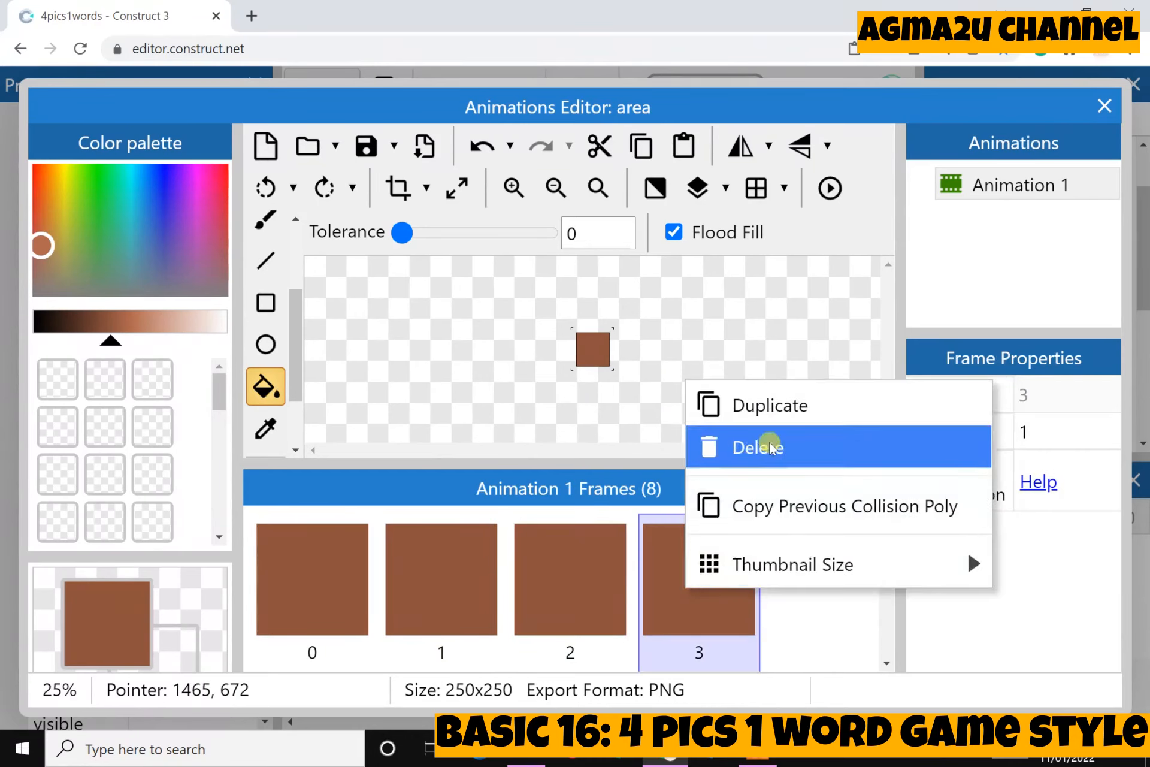
pyautogui.click(778, 419)
pyautogui.rightClick(706, 577)
pyautogui.click(797, 391)
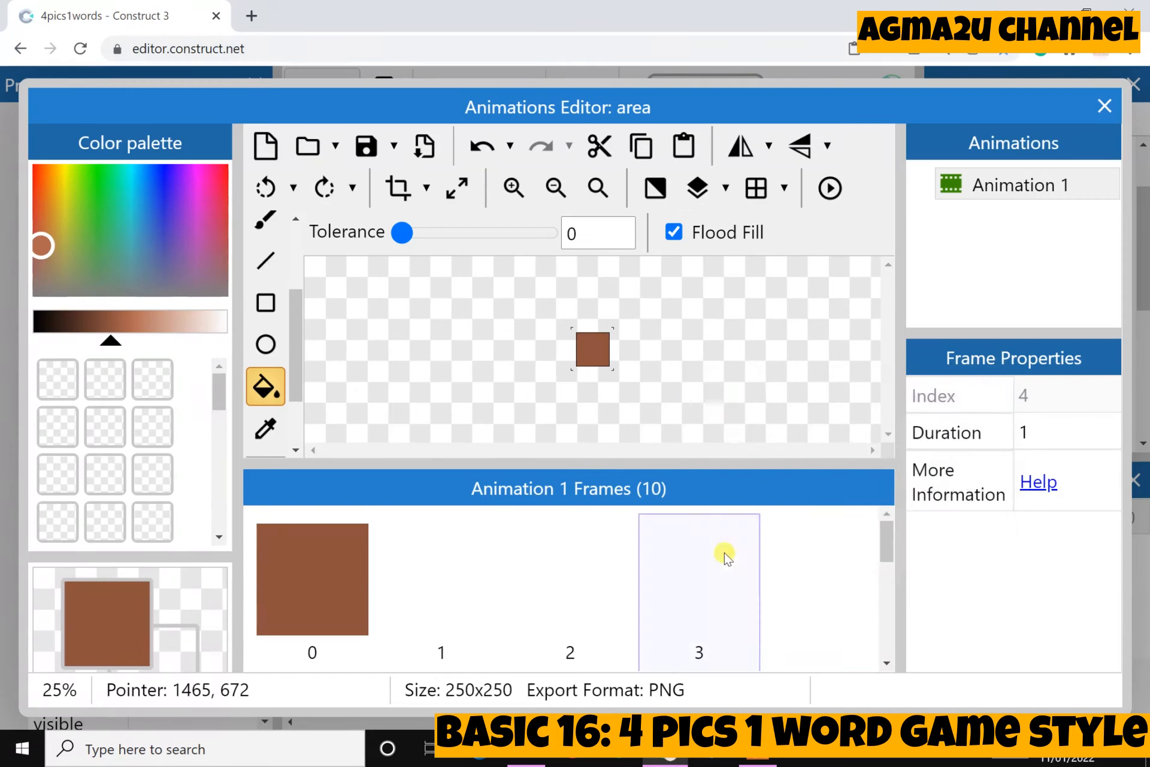
pyautogui.rightClick(725, 552)
pyautogui.click(775, 379)
pyautogui.rightClick(699, 570)
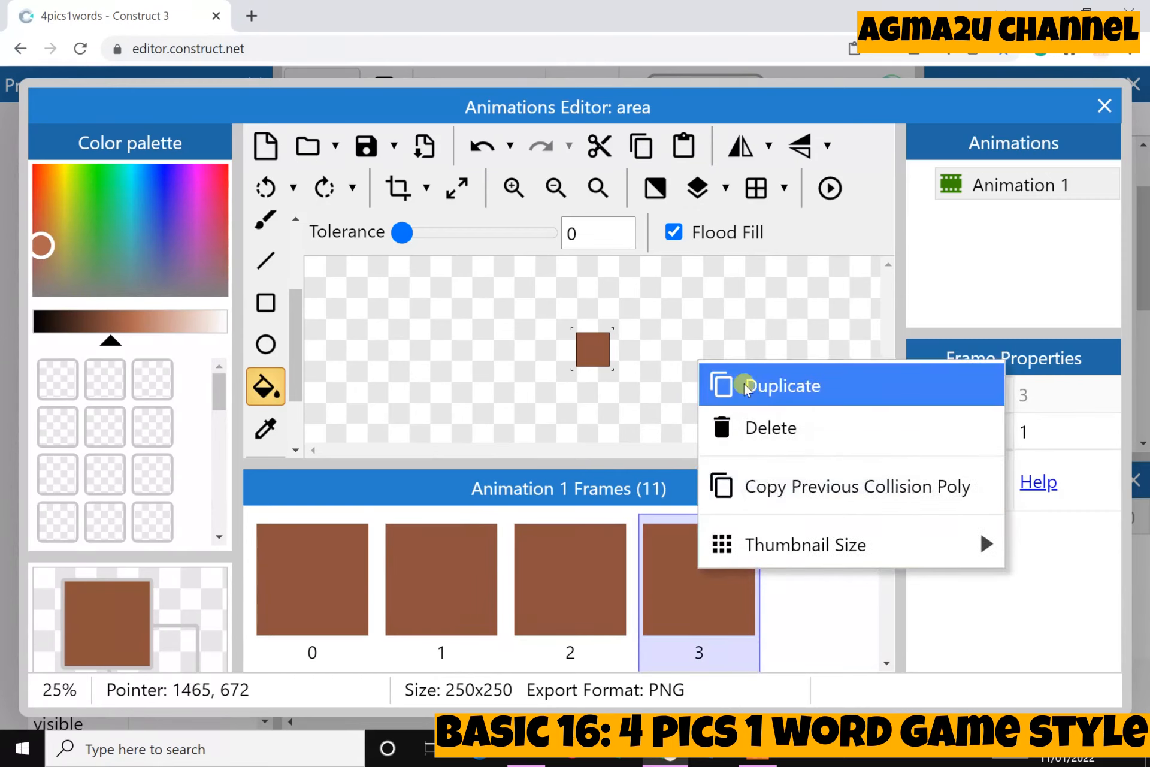
pyautogui.click(743, 385)
pyautogui.rightClick(691, 604)
pyautogui.click(745, 416)
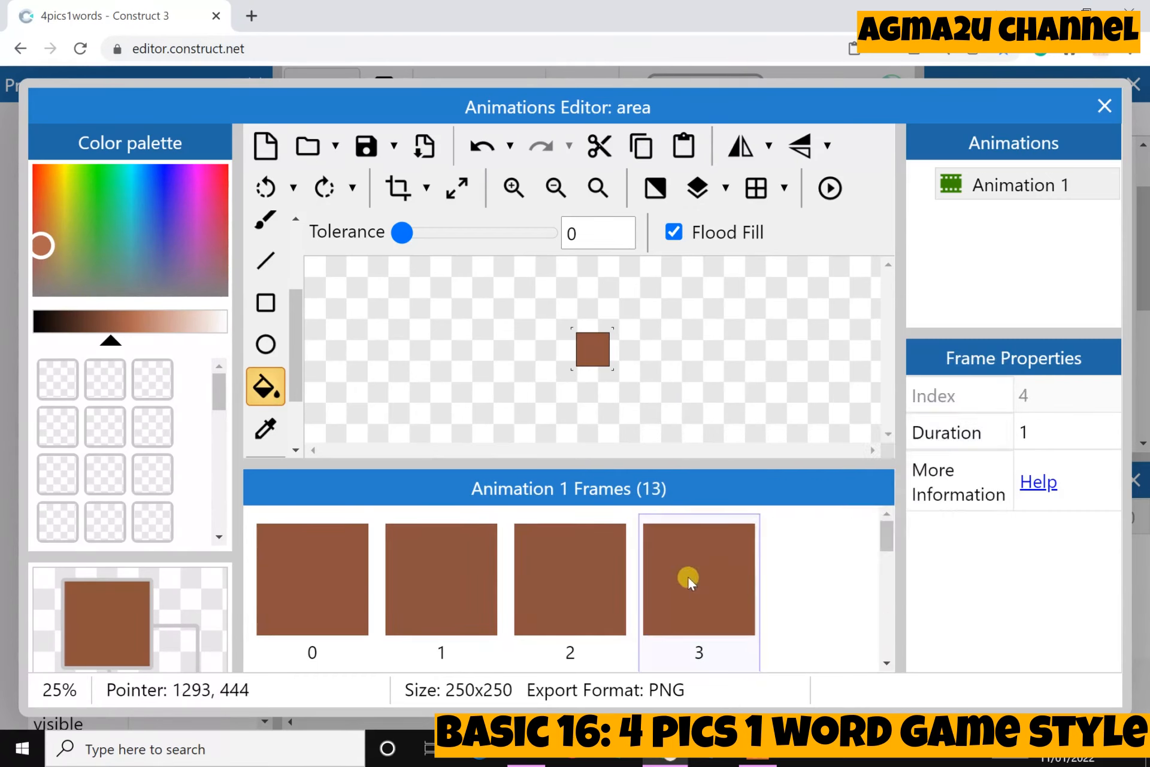
pyautogui.rightClick(689, 579)
pyautogui.click(781, 392)
pyautogui.rightClick(684, 592)
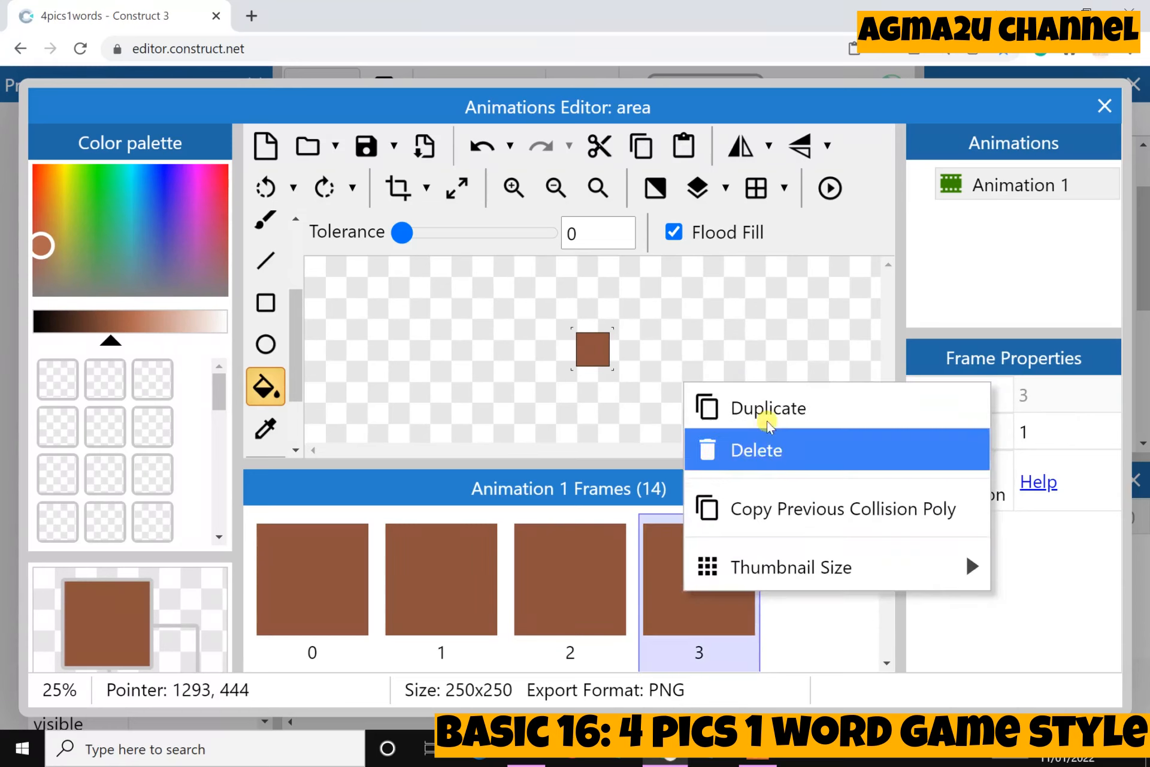
pyautogui.click(767, 417)
pyautogui.rightClick(703, 566)
pyautogui.click(765, 382)
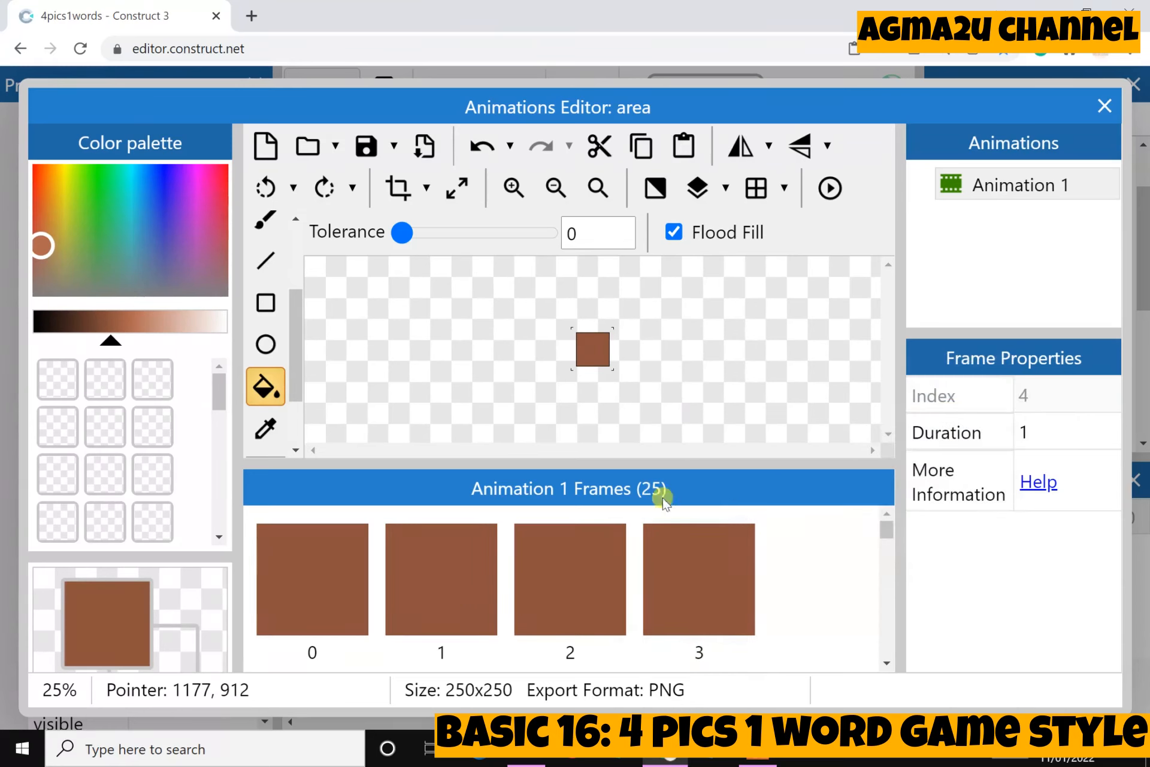
pyautogui.scroll(-10, 489, 570)
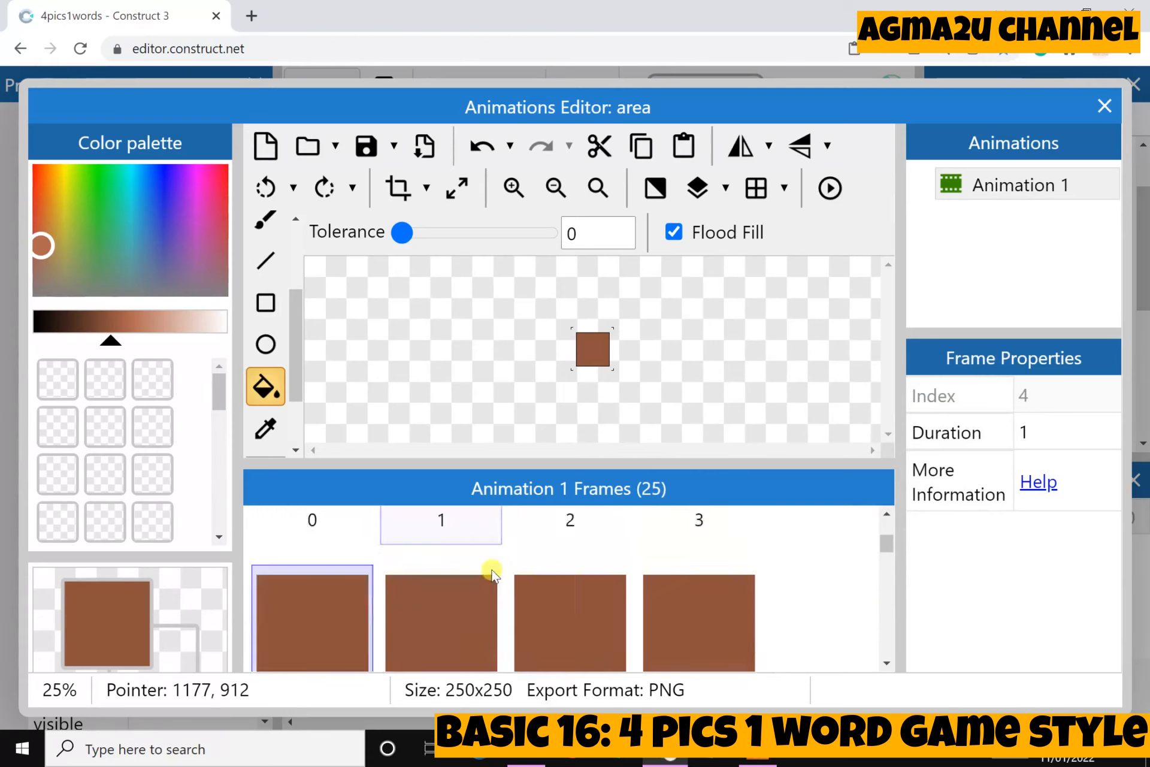
pyautogui.scroll(5, 333, 618)
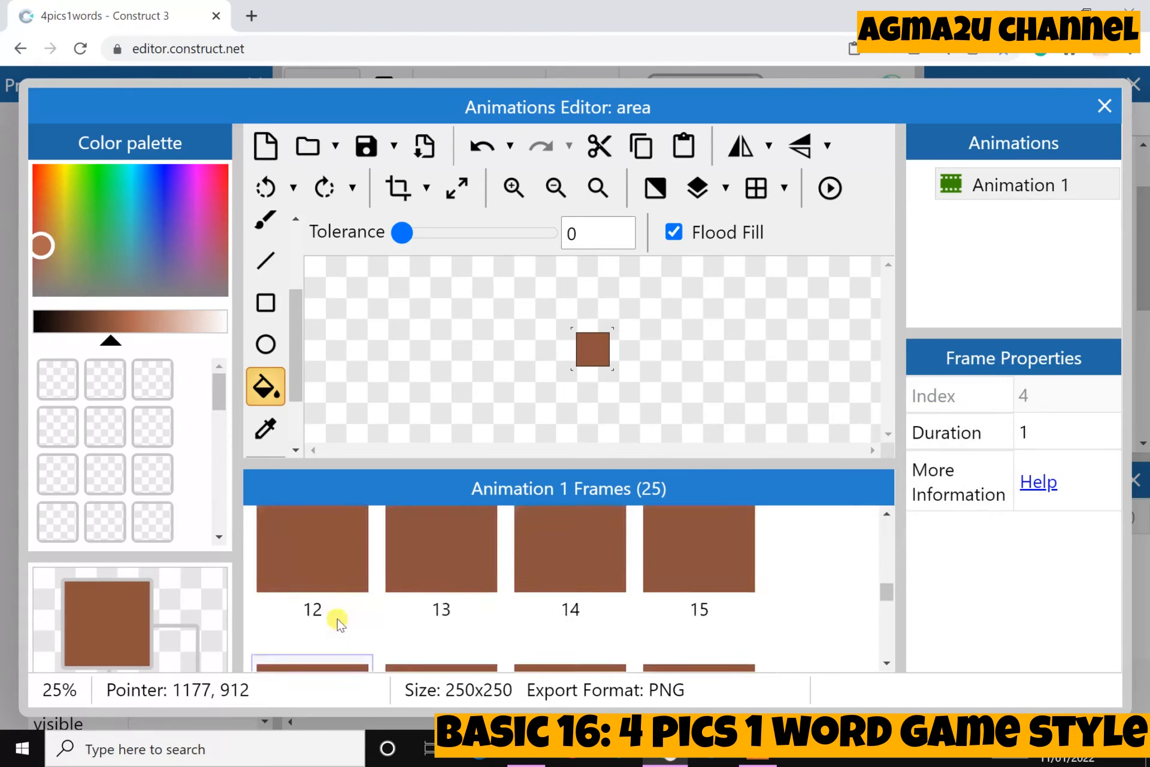
pyautogui.scroll(-5, 339, 621)
pyautogui.rightClick(324, 553)
pyautogui.click(459, 360)
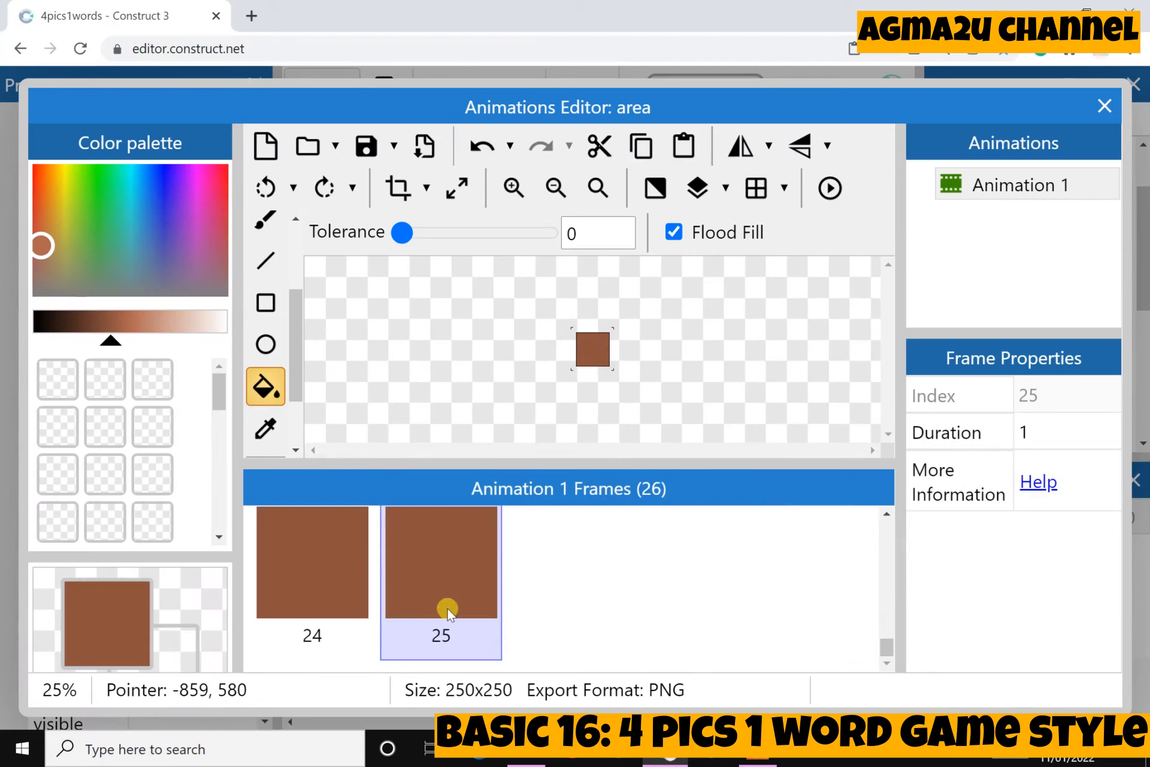
# Set the speed of the area sprite's Animation 1 to 0.
pyautogui.scroll(10, 448, 611)
pyautogui.click(347, 608)
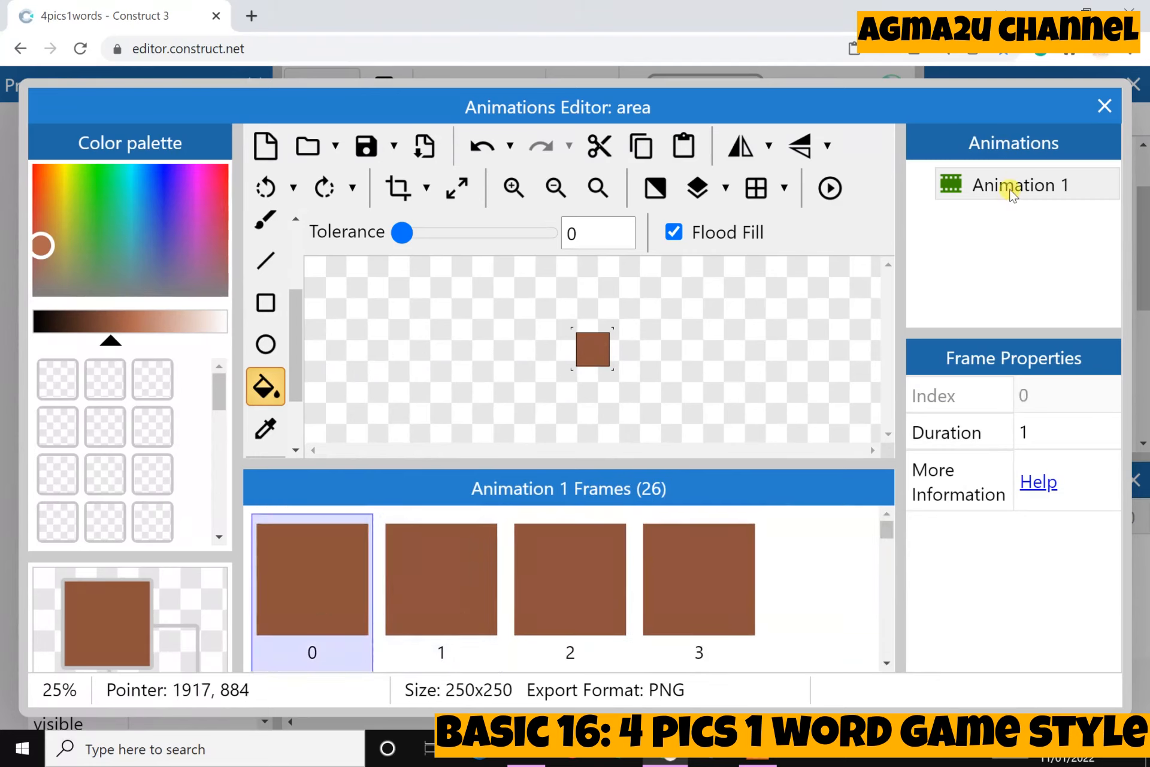
pyautogui.click(1013, 191)
pyautogui.click(1010, 187)
pyautogui.click(951, 194)
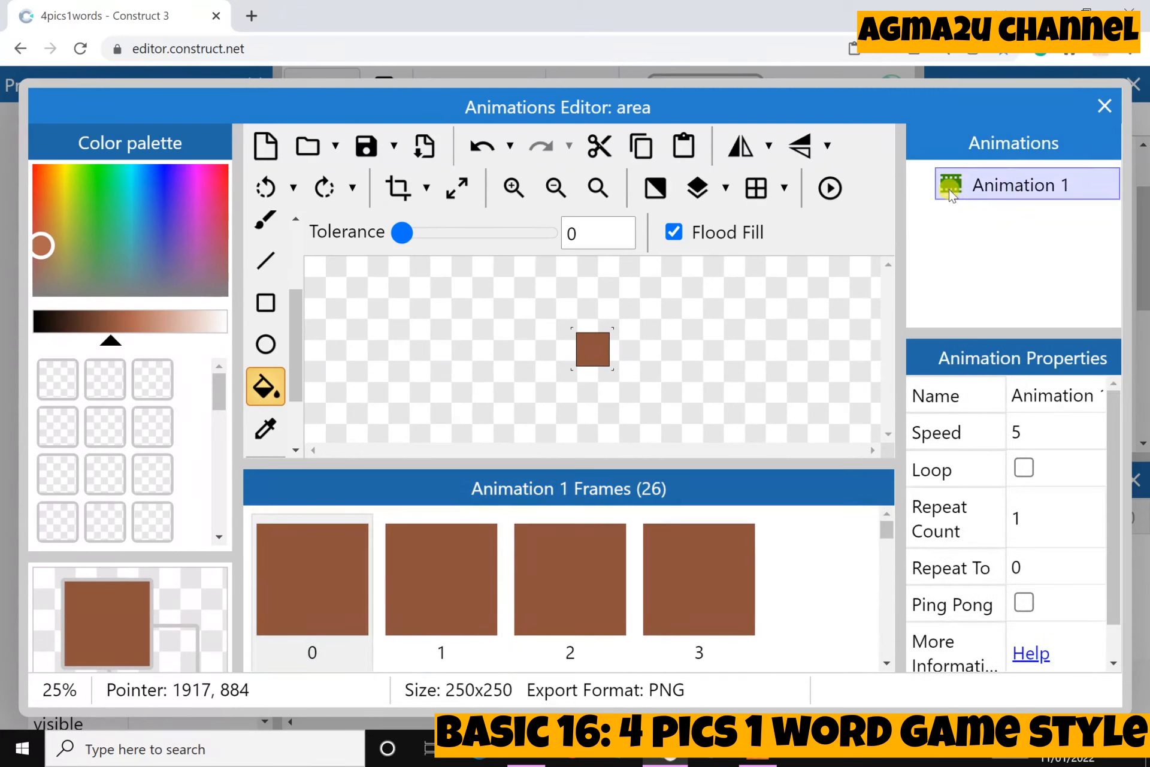
pyautogui.click(1013, 429)
pyautogui.write('0')
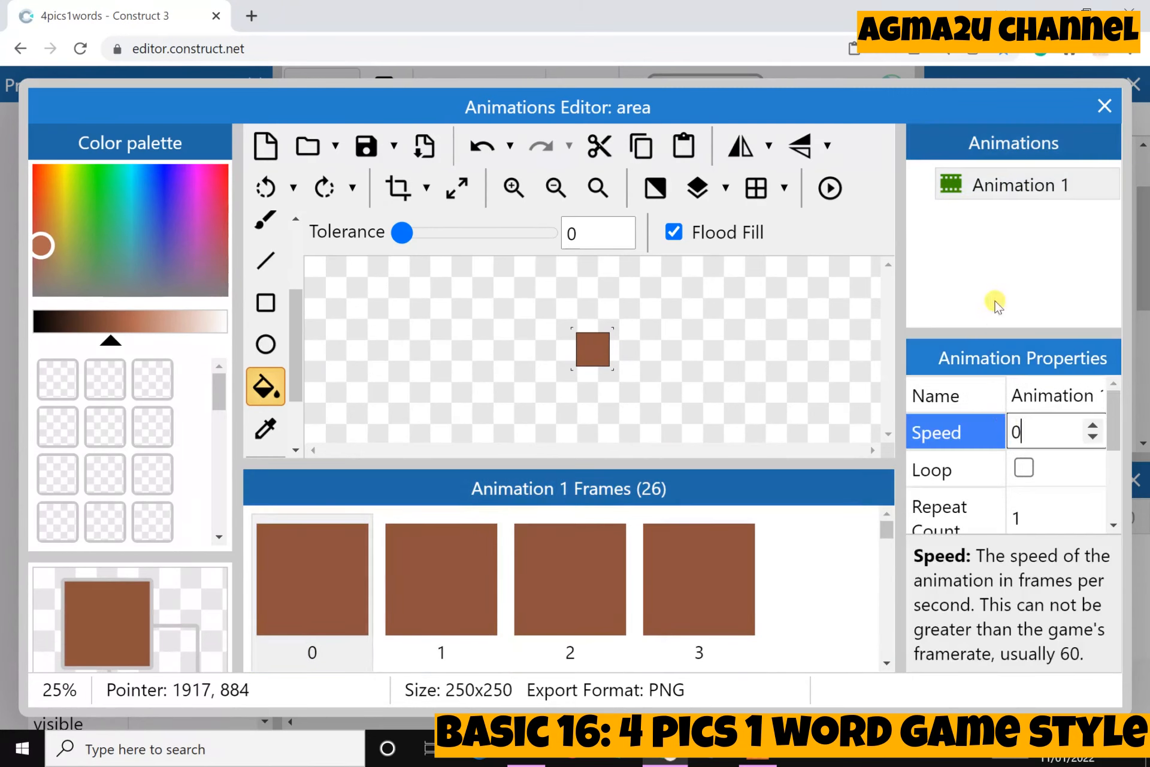
pyautogui.click(994, 300)
# Quick-assign the area sprite's origin to the middle at 125, 125, apply it to all animations, and check it in frames 0 to 3.
pyautogui.scroll(-1, 265, 401)
pyautogui.click(265, 395)
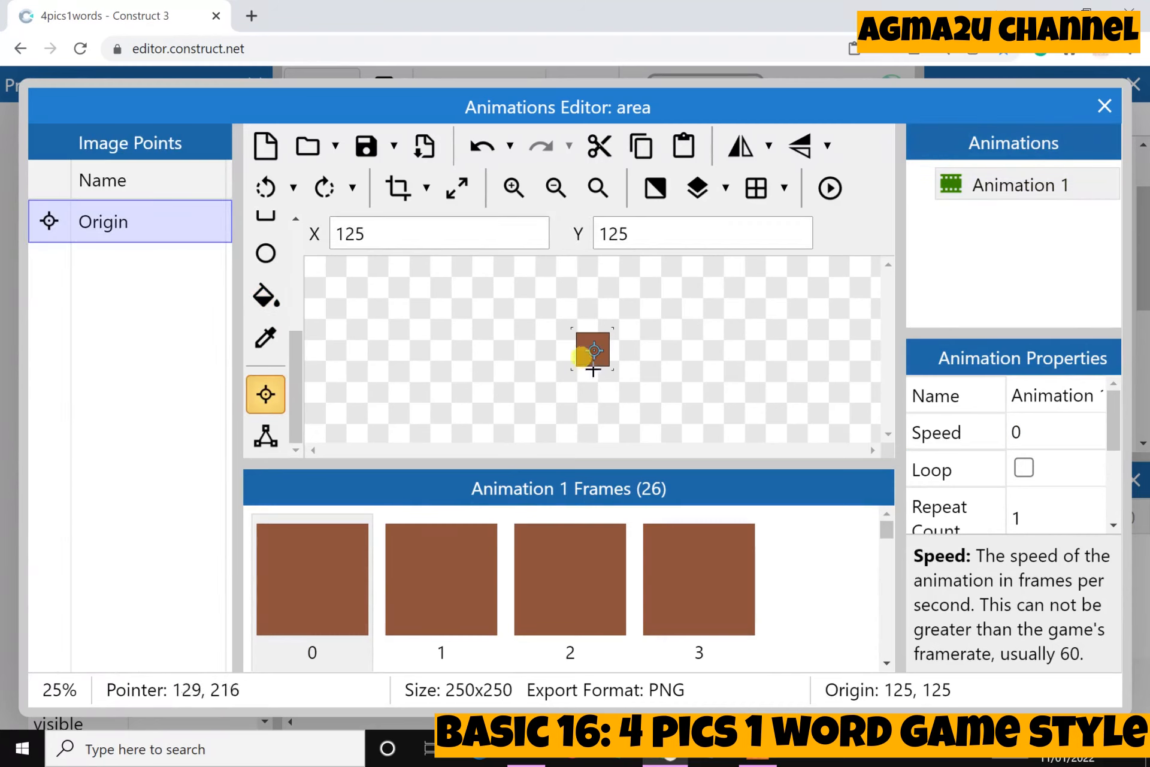
pyautogui.scroll(5, 647, 370)
pyautogui.scroll(-3, 647, 370)
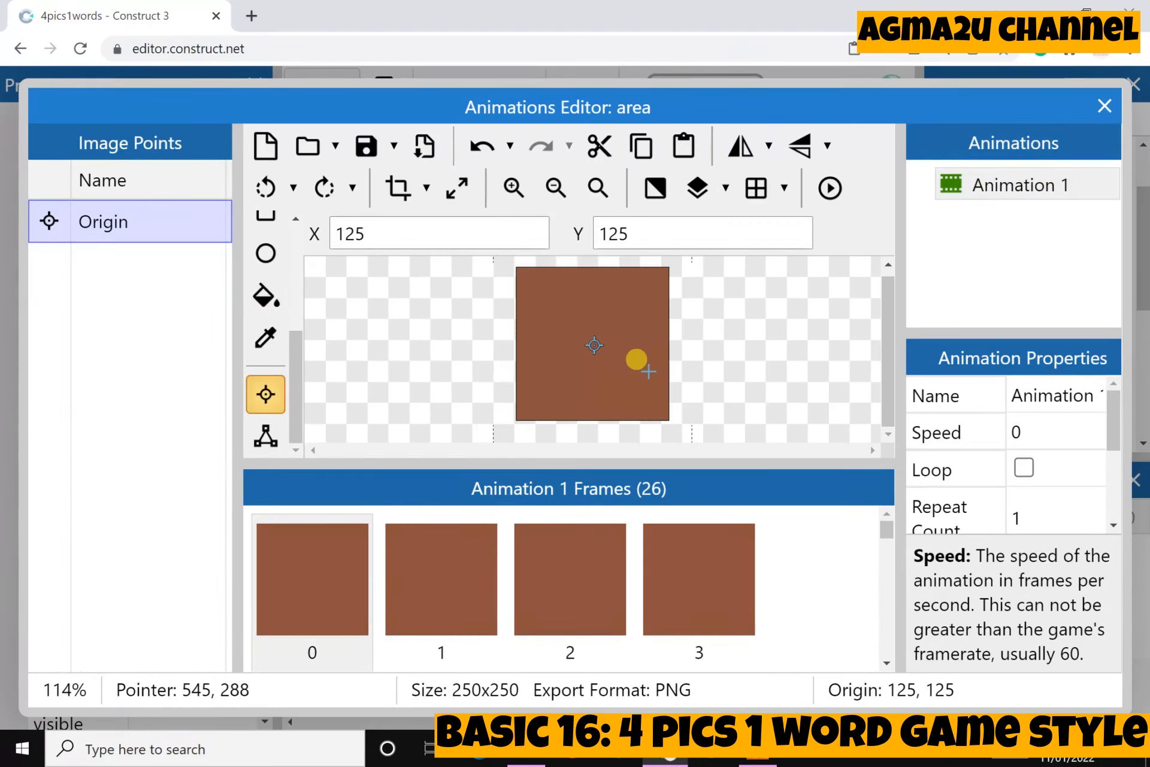
pyautogui.rightClick(50, 222)
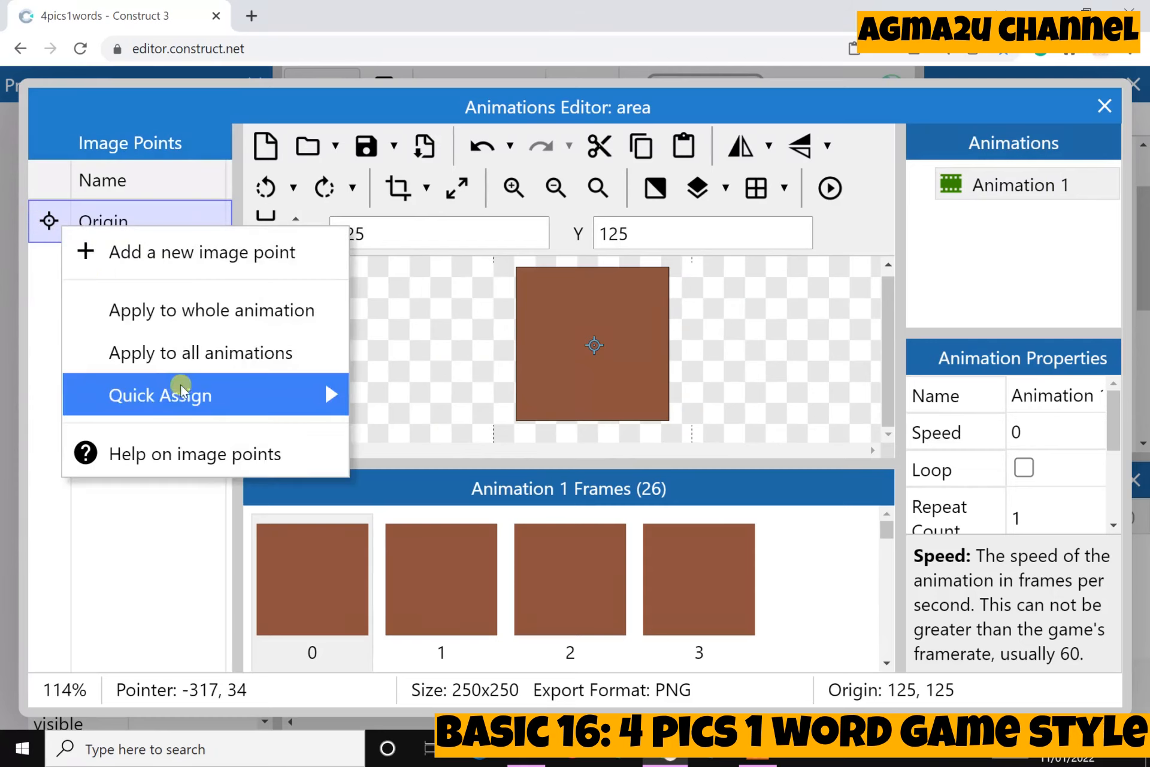
pyautogui.moveTo(179, 390)
pyautogui.click(444, 289)
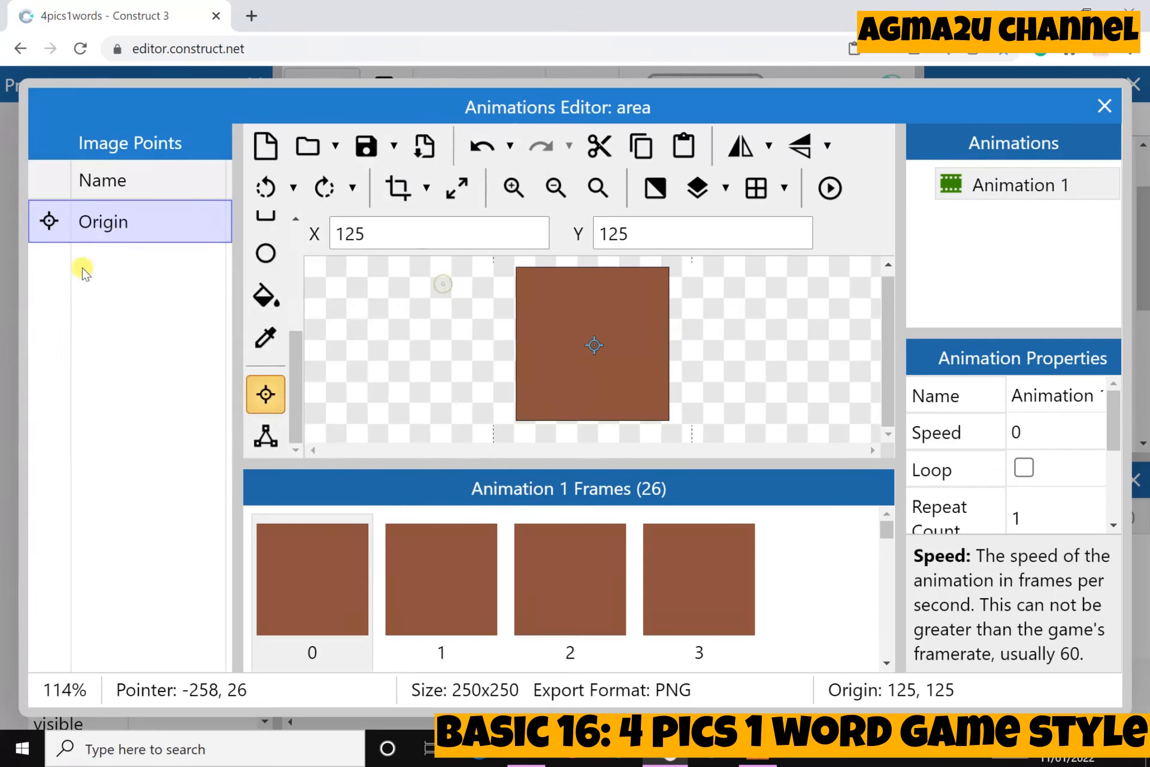
pyautogui.rightClick(112, 226)
pyautogui.click(253, 351)
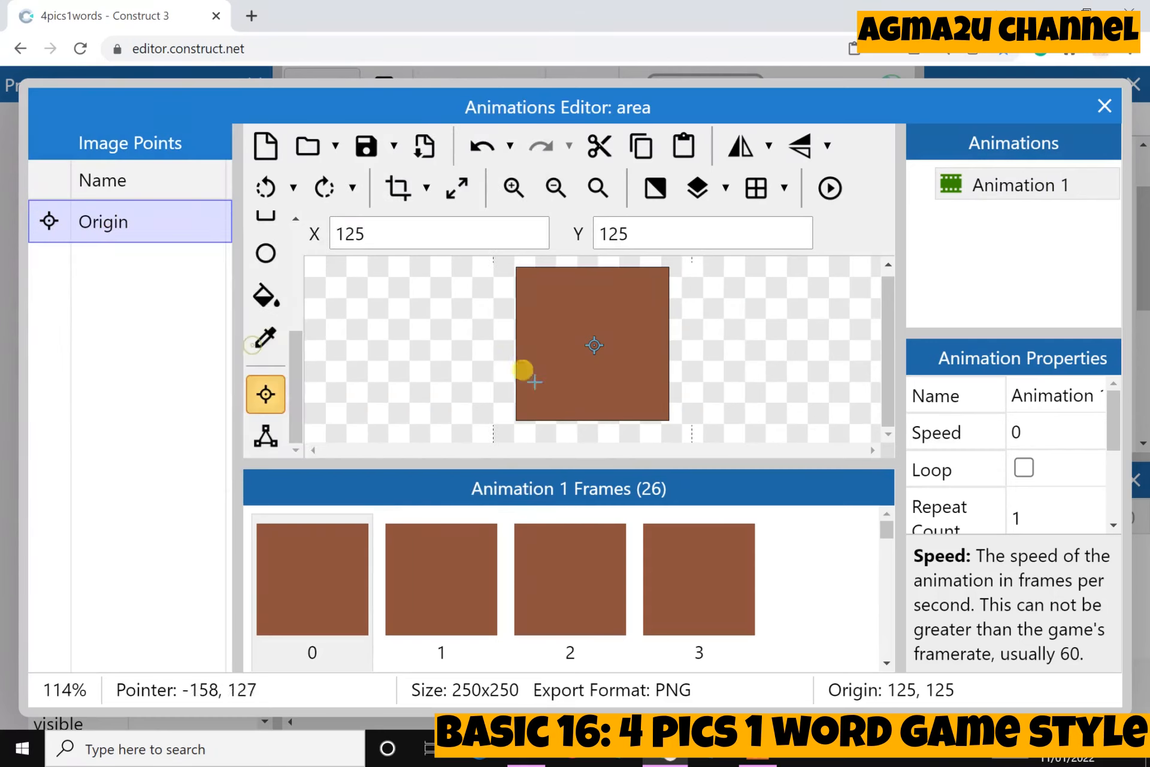
pyautogui.click(310, 590)
pyautogui.click(437, 581)
pyautogui.click(558, 575)
pyautogui.click(677, 569)
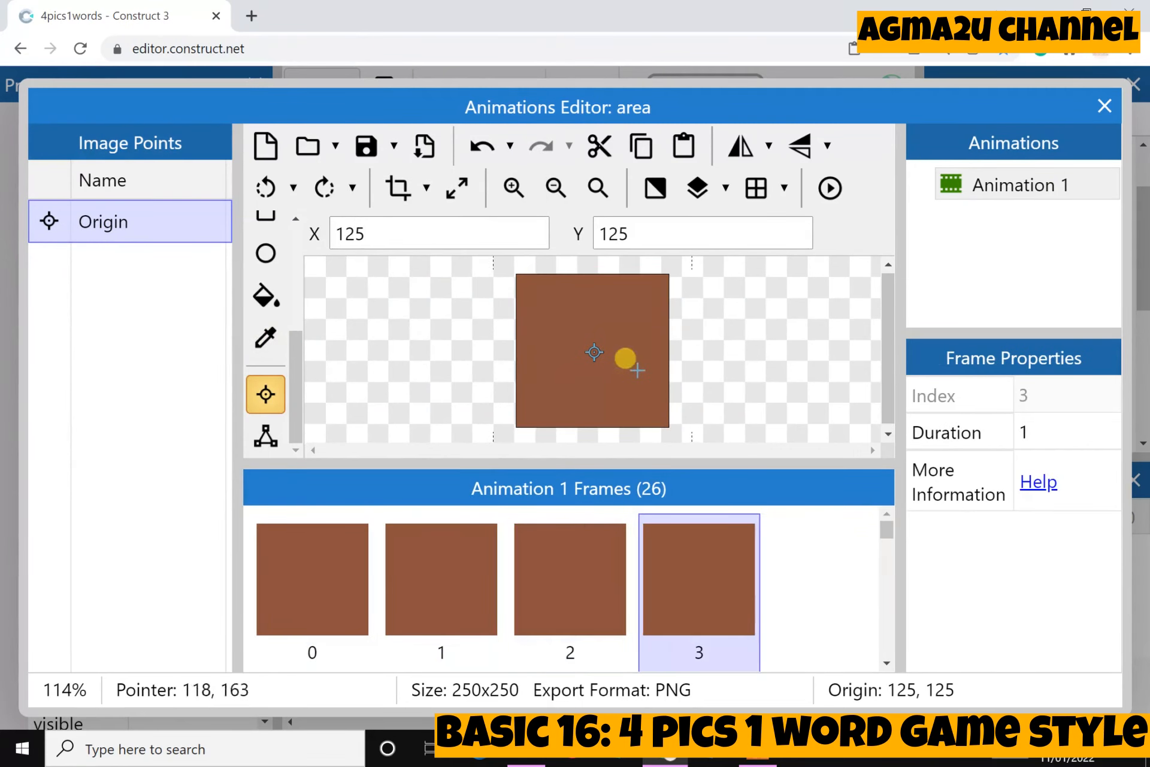
# Move the area sprite onto the layout page below the pictures, at about 395, 971, and set its size to 75 x 75.
pyautogui.click(1104, 106)
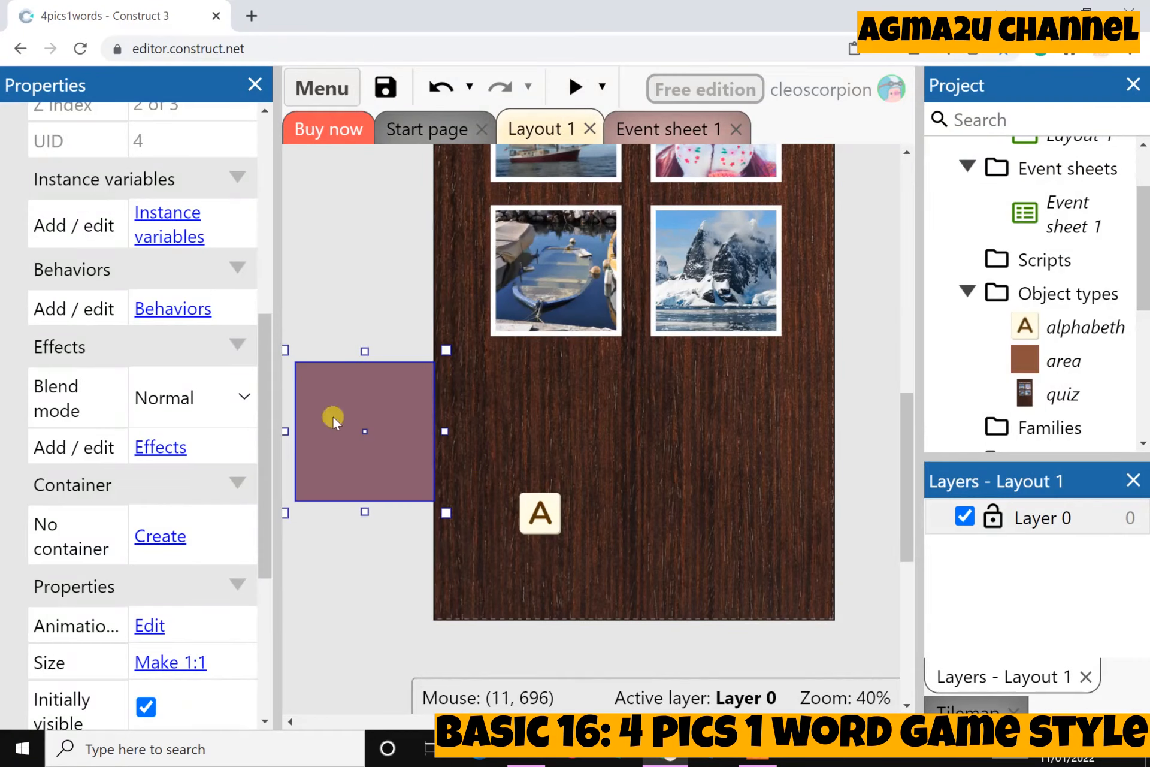
pyautogui.moveTo(373, 470); pyautogui.dragTo(654, 471)
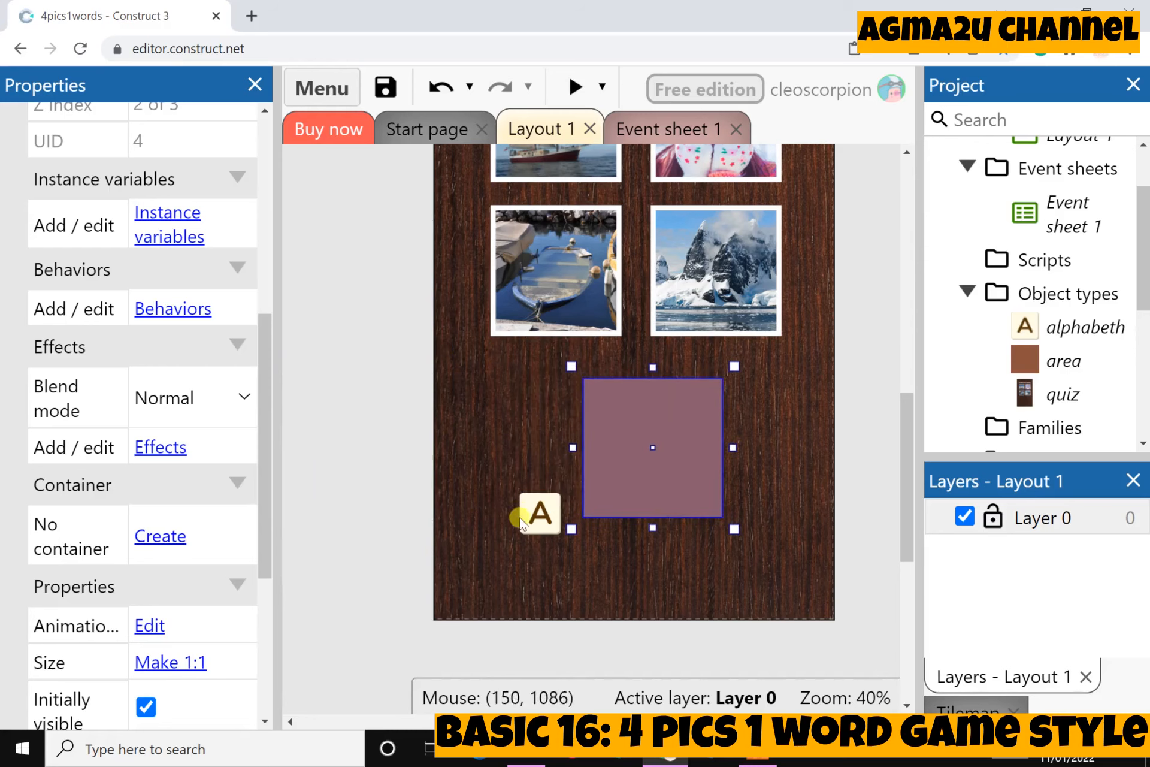
pyautogui.click(539, 517)
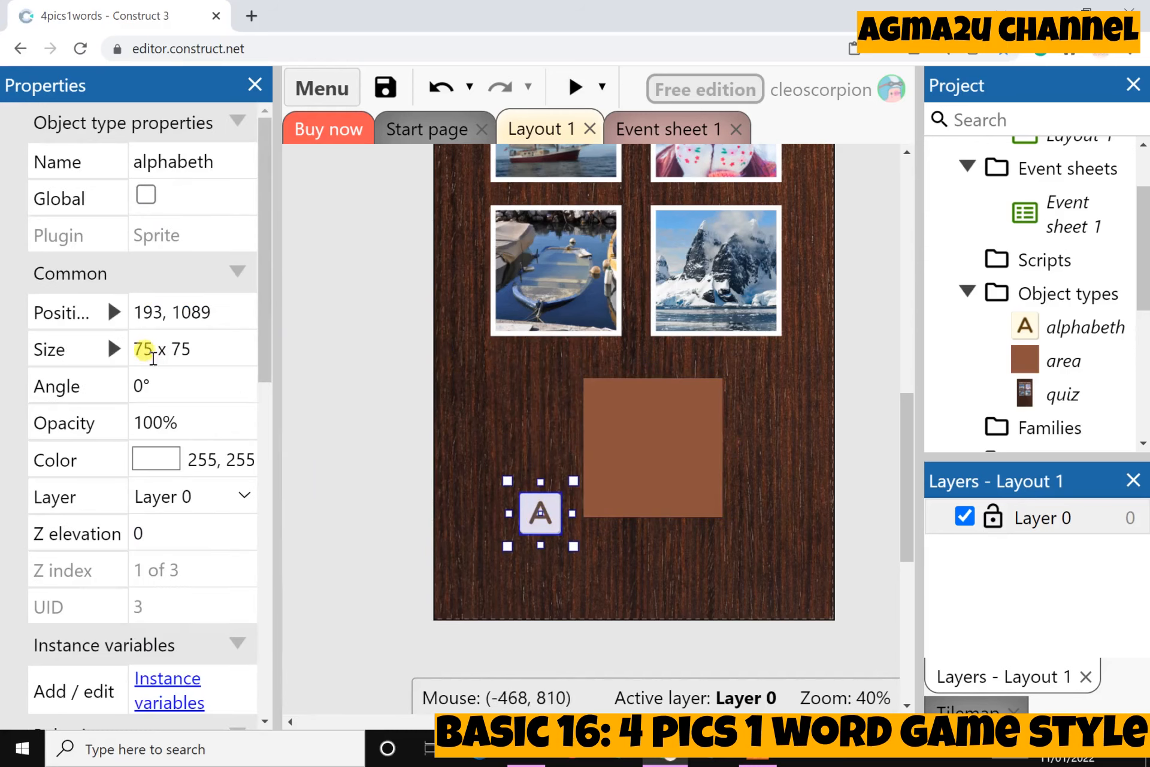
pyautogui.click(639, 453)
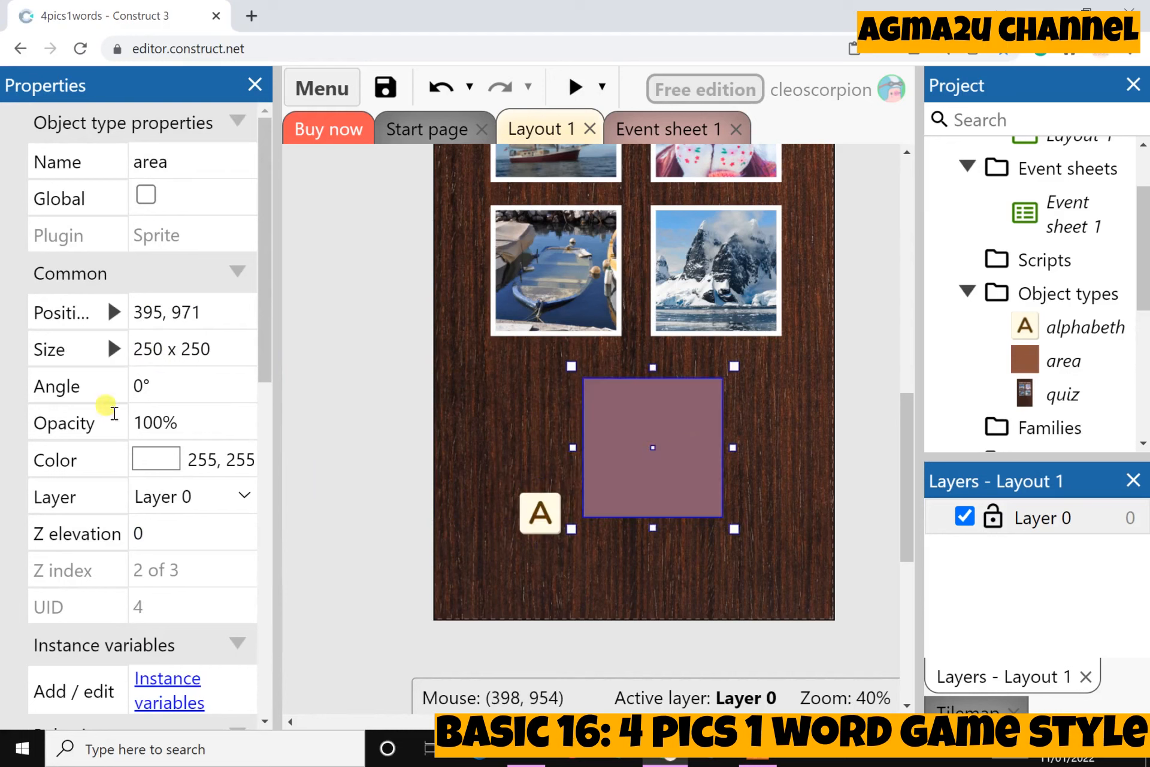
pyautogui.click(159, 346)
pyautogui.write('75 x ')
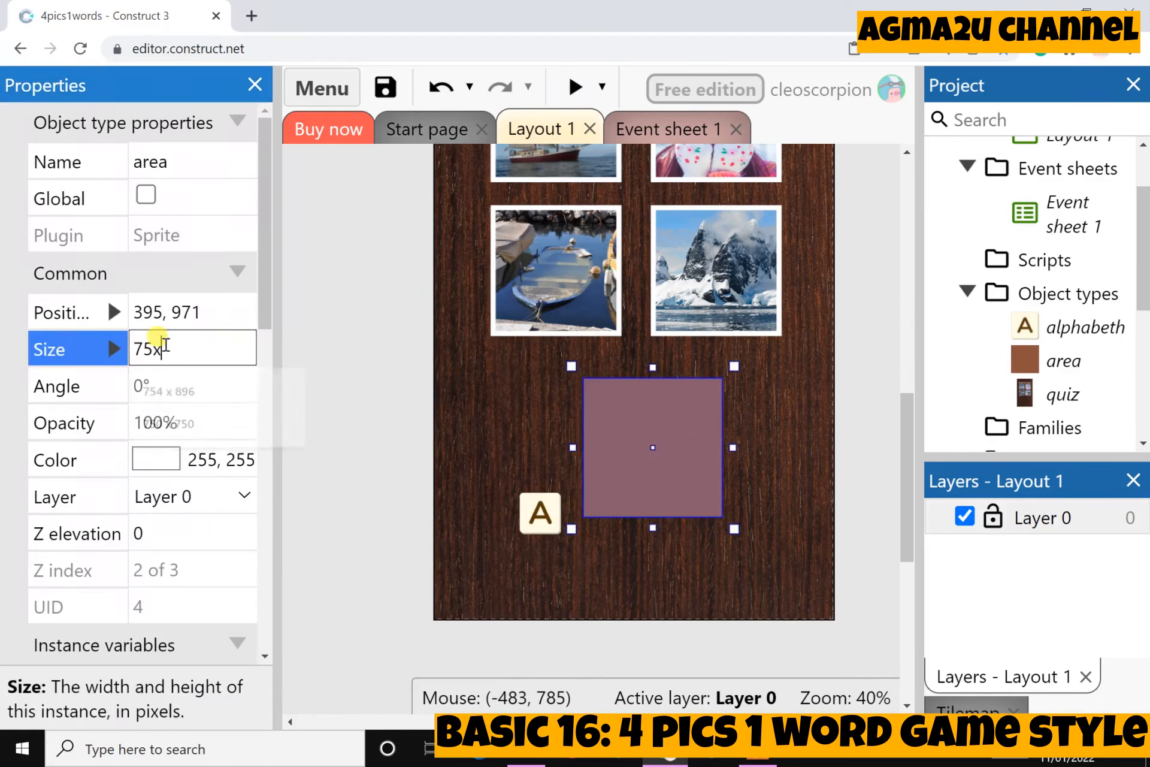
pyautogui.write('75')
pyautogui.click(552, 398)
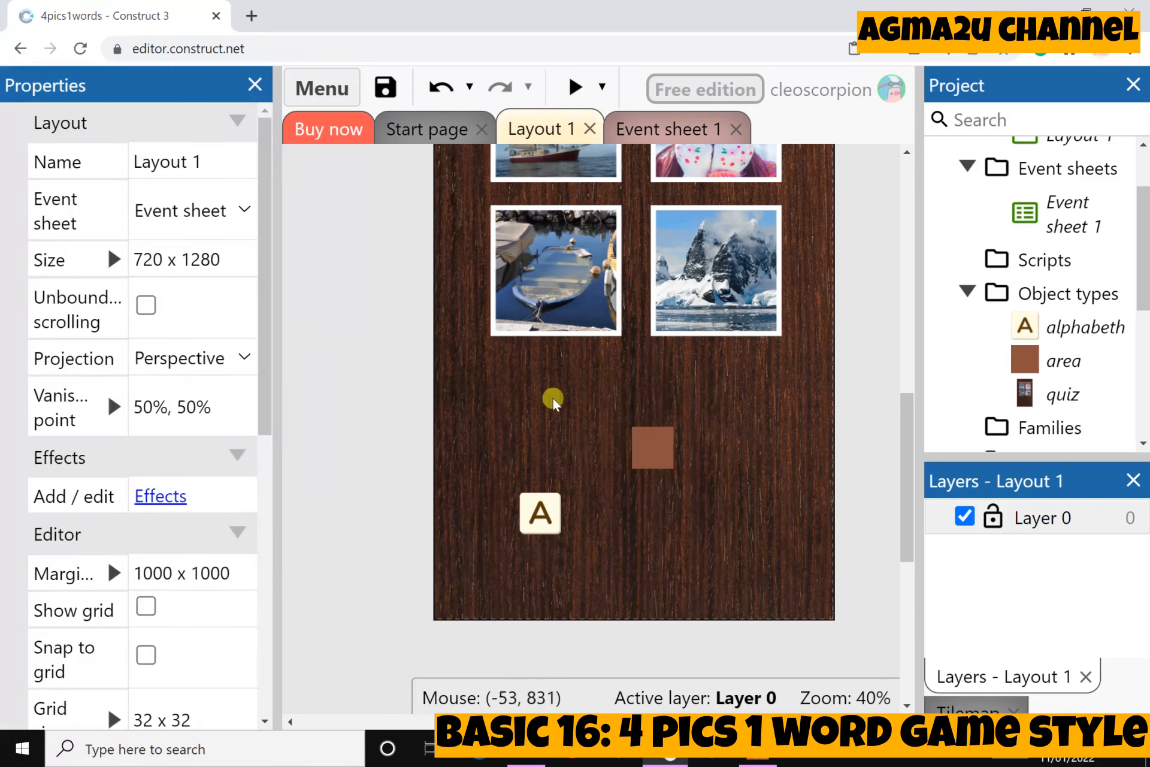
# Move the area sprite below the lower-left picture, to about 147, 885.
pyautogui.moveTo(644, 451); pyautogui.dragTo(600, 389)
pyautogui.scroll(5, 627, 448)
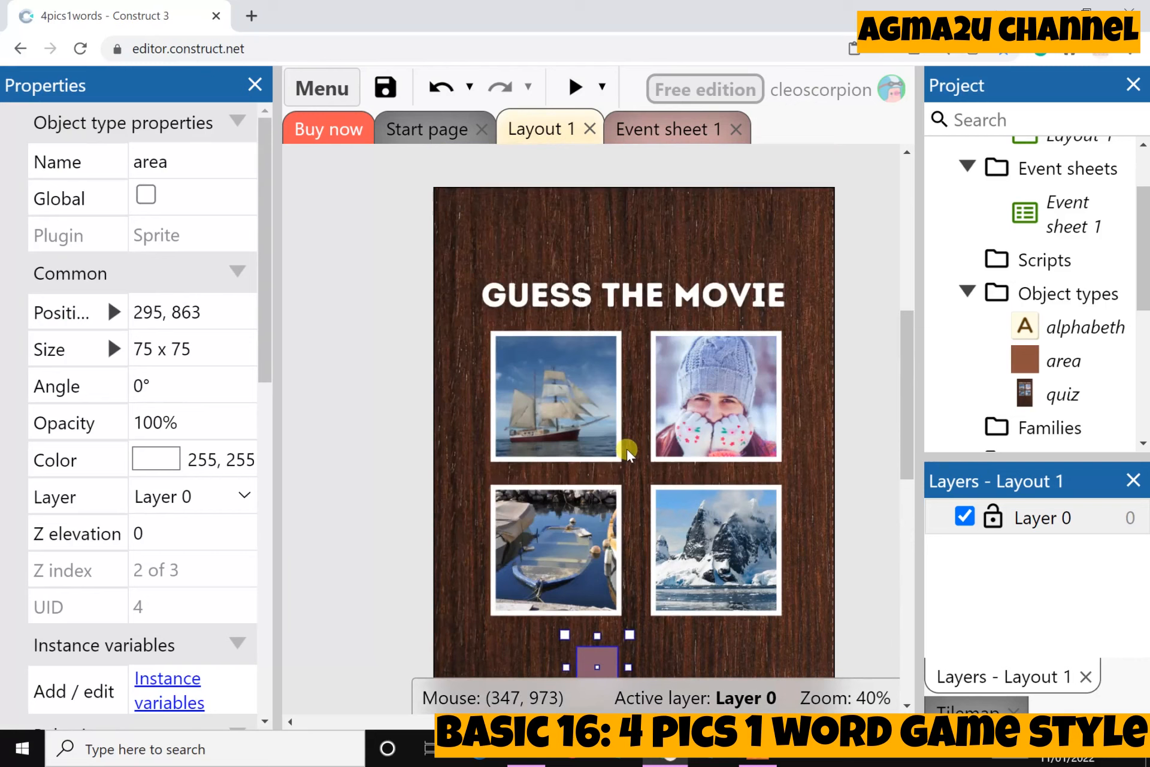
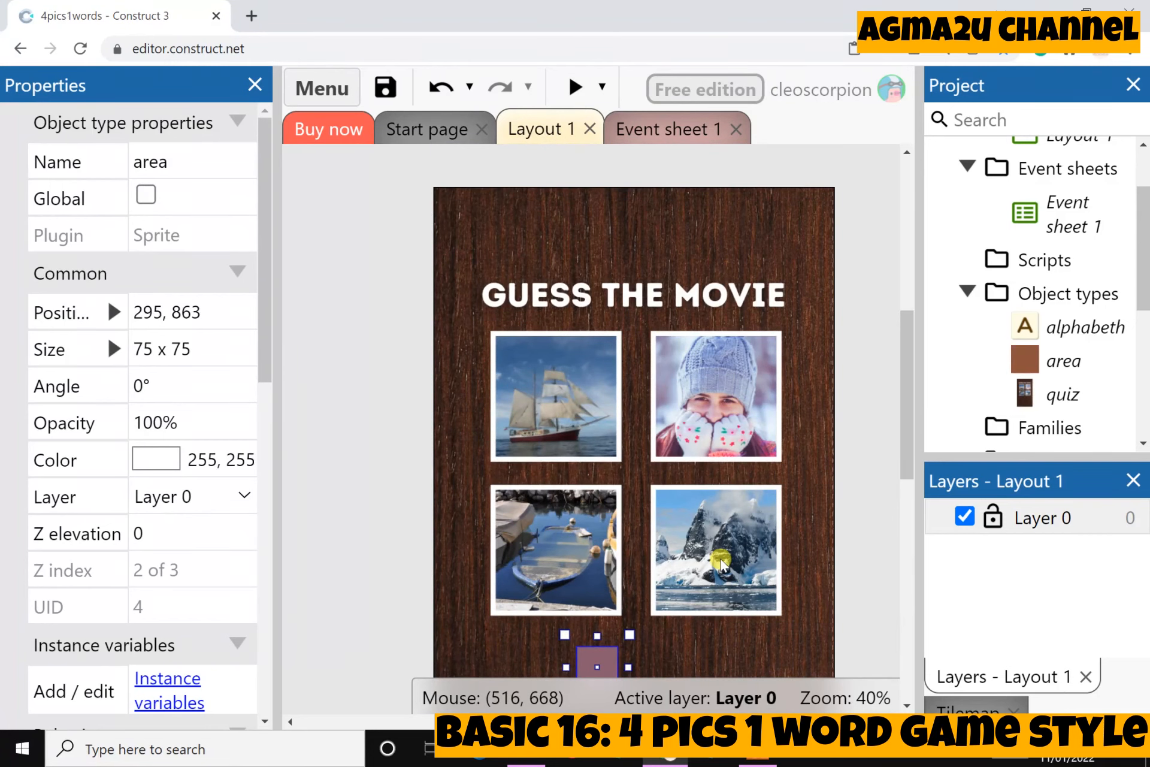
pyautogui.scroll(-5, 721, 559)
pyautogui.moveTo(591, 402); pyautogui.dragTo(512, 394)
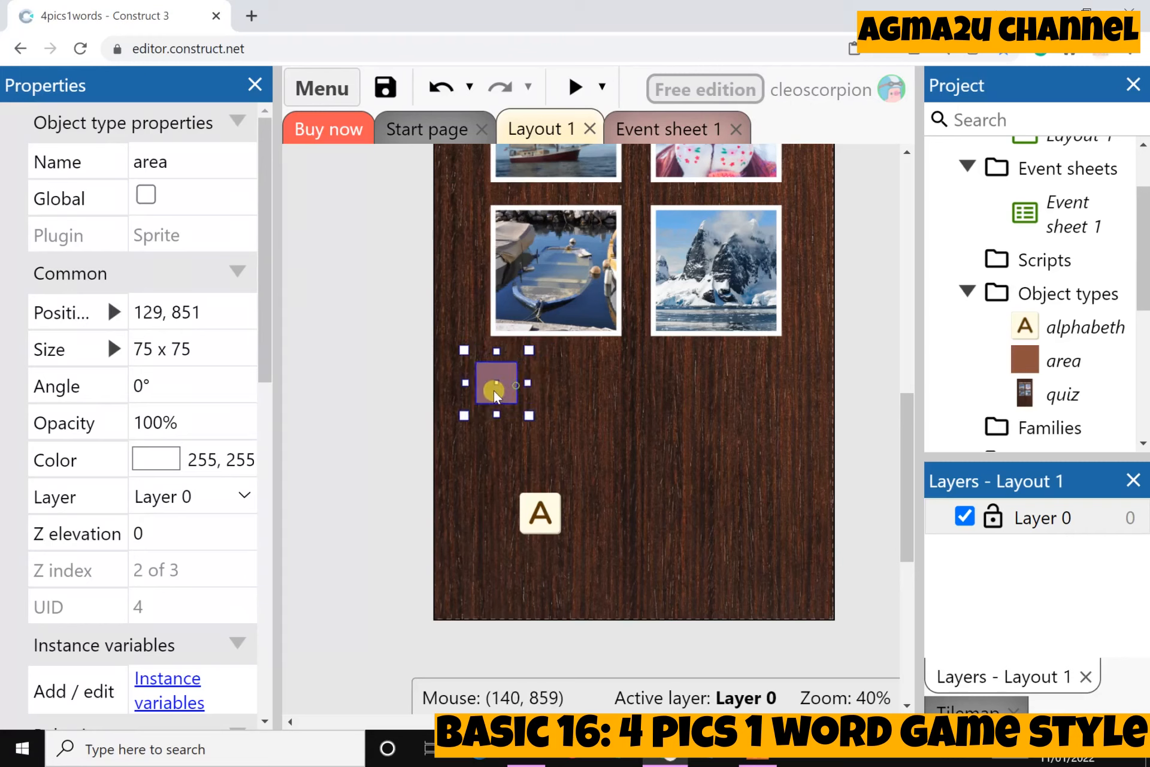
pyautogui.moveTo(494, 390); pyautogui.dragTo(517, 409)
pyautogui.click(404, 401)
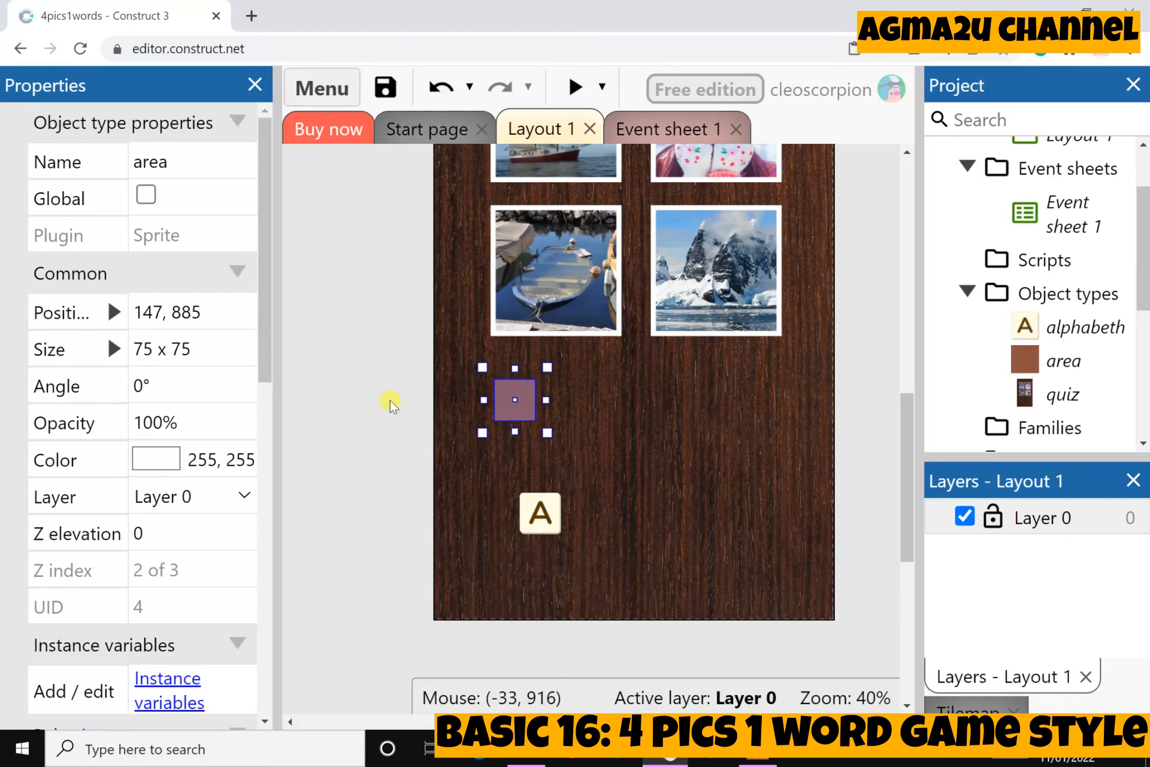
# Turn on Show grid and Snap to grid for Layout 1 and snap the area sprite to 96, 896.
pyautogui.click(376, 377)
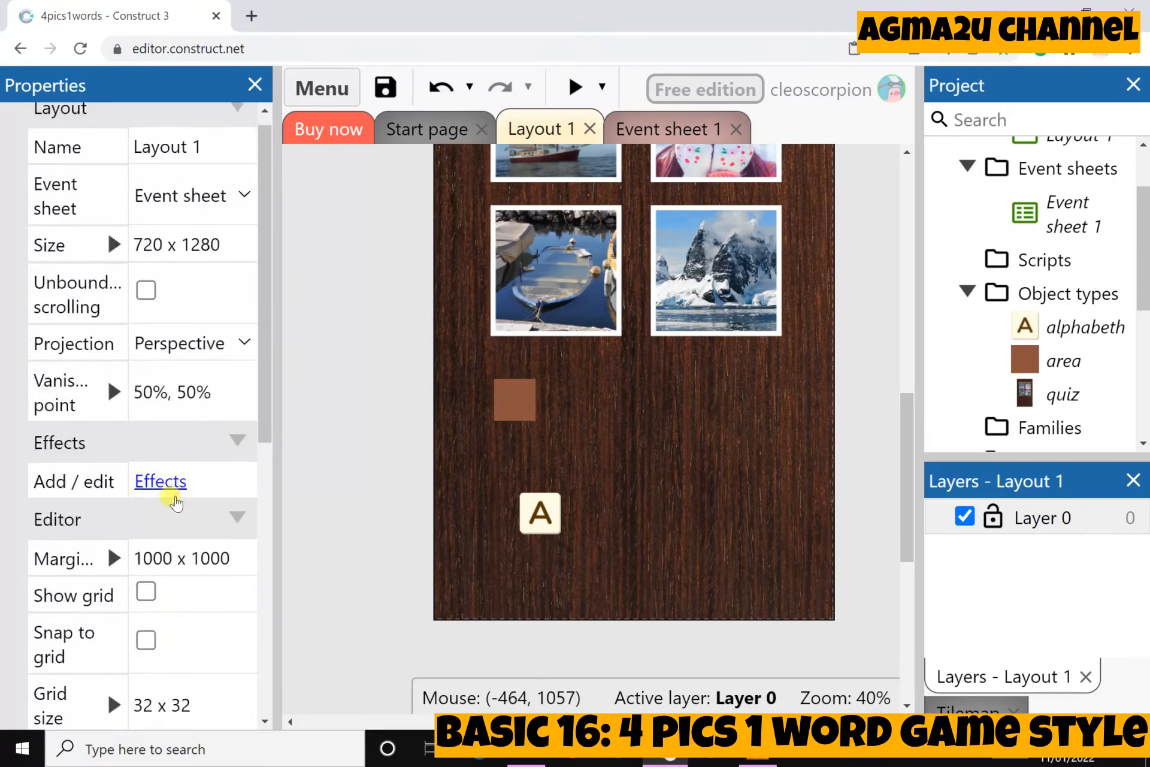
pyautogui.scroll(-4, 120, 467)
pyautogui.click(145, 329)
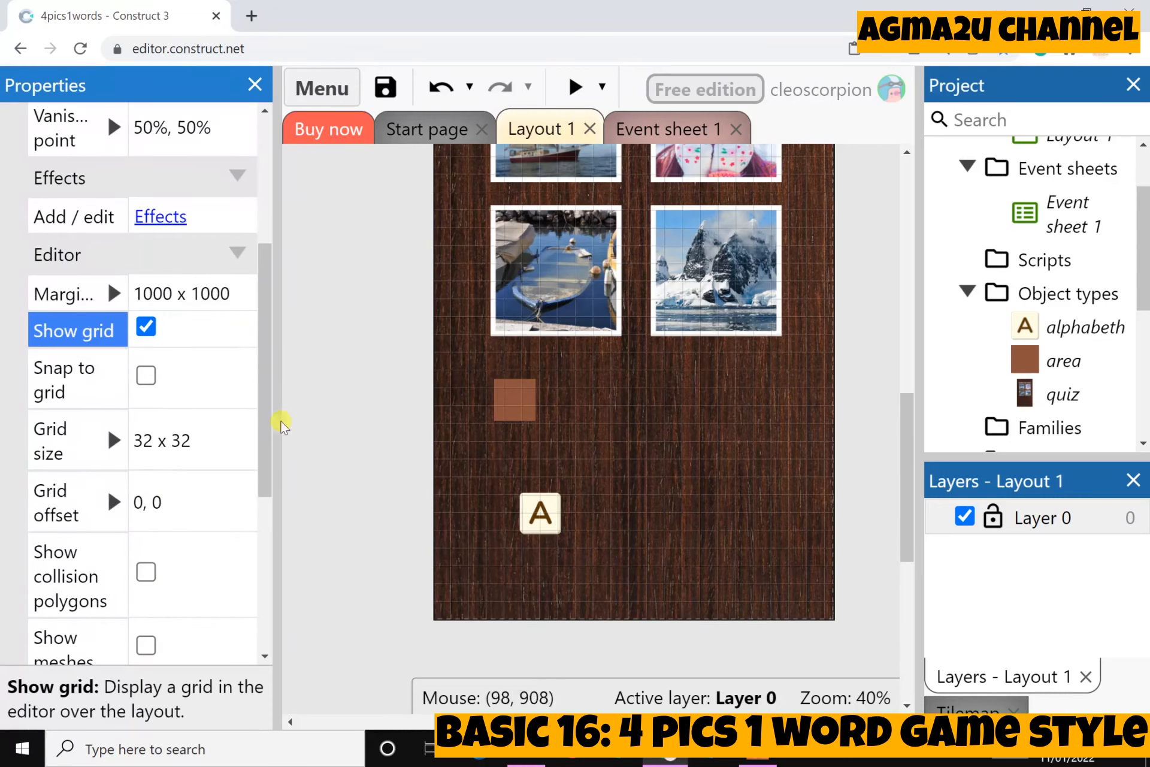
pyautogui.click(146, 377)
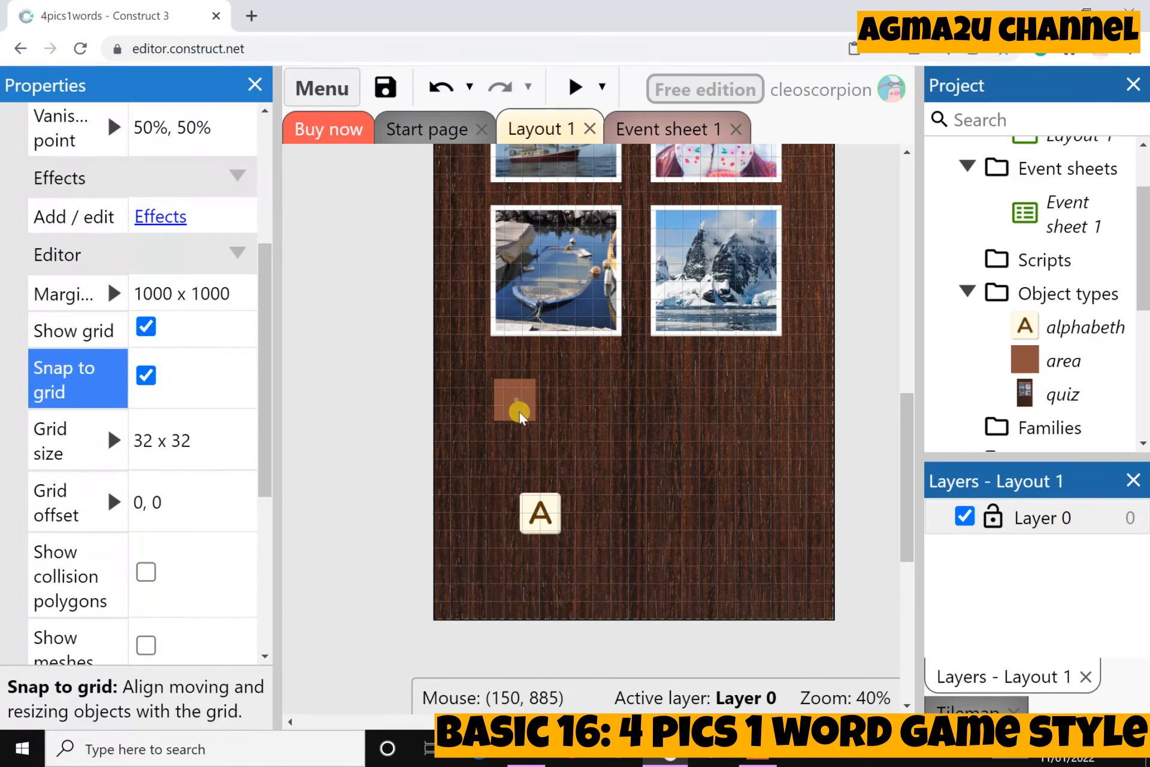
pyautogui.moveTo(519, 411); pyautogui.dragTo(480, 401)
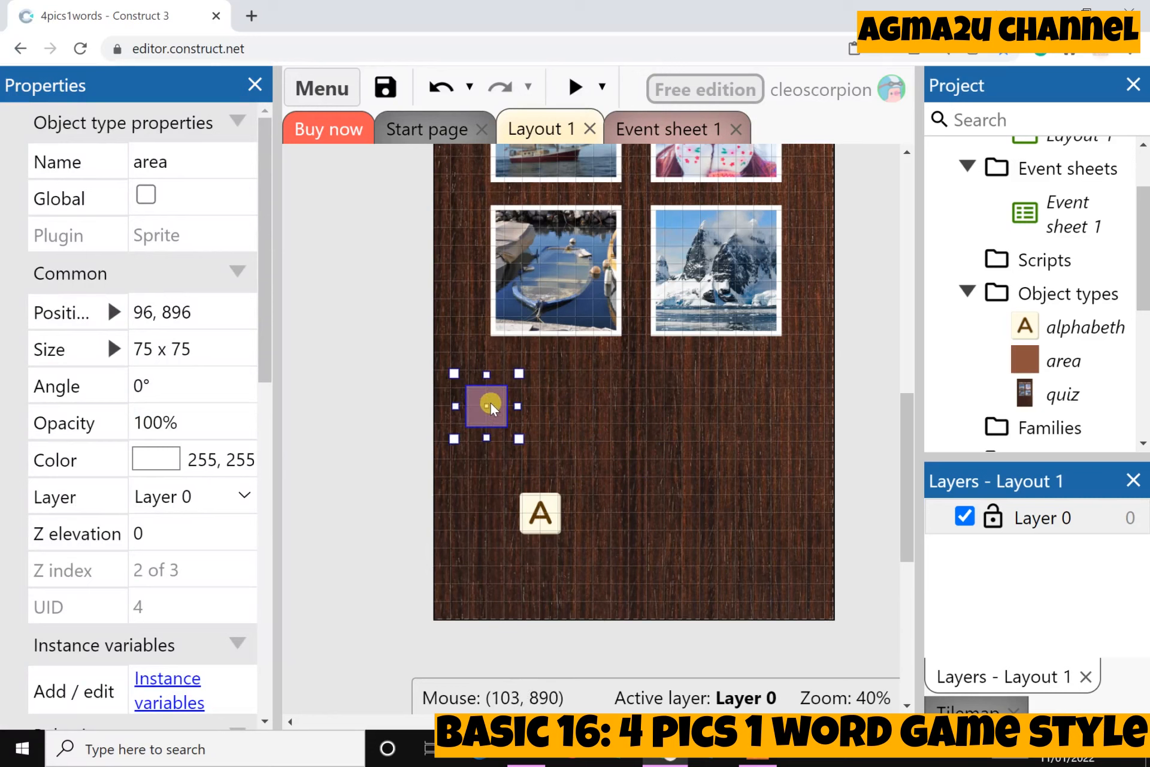
# Set the layout's grid size to 10 x 10 and snap the area sprite into place below the lower-left picture, at about 100, 860.
pyautogui.click(400, 482)
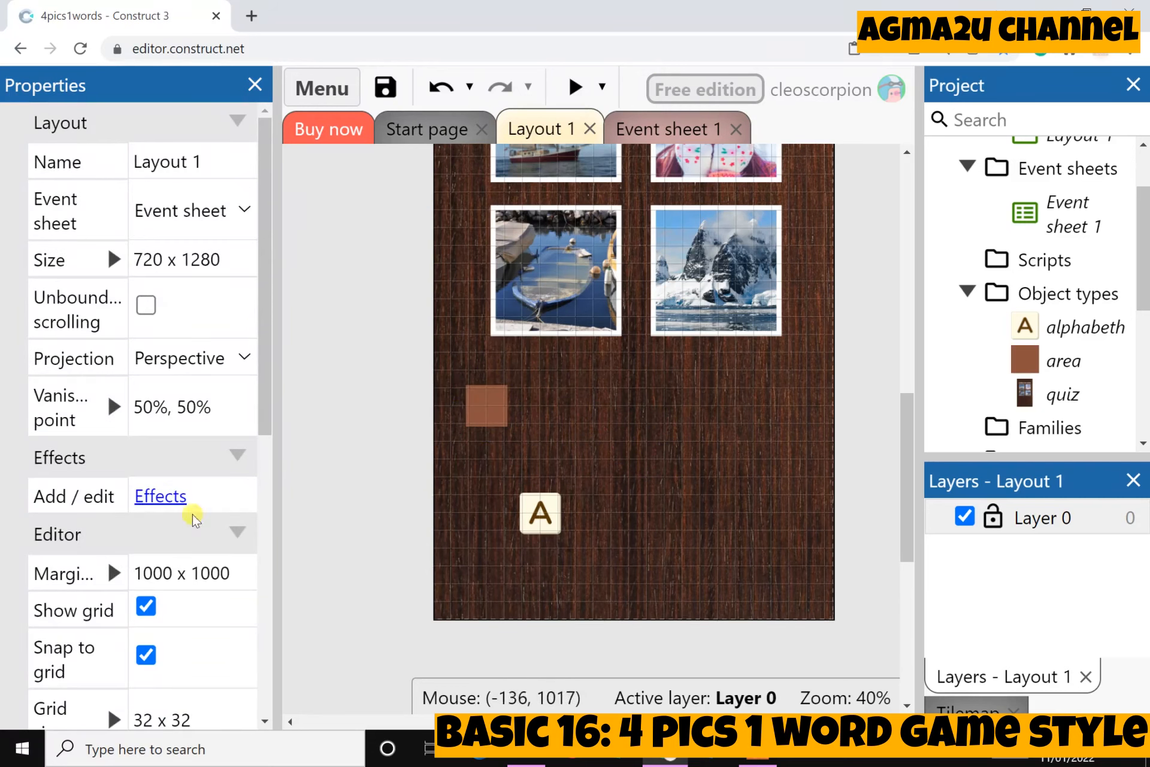
pyautogui.scroll(-5, 217, 640)
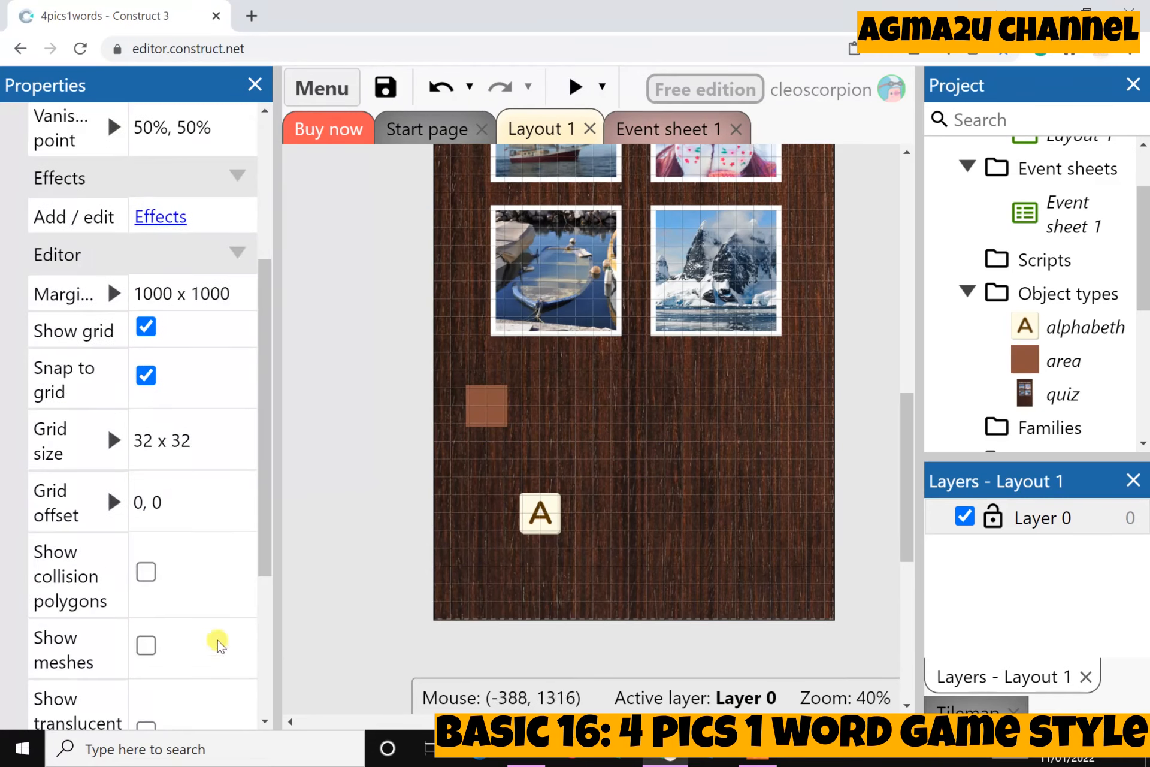
pyautogui.click(202, 438)
pyautogui.write('10 x 10')
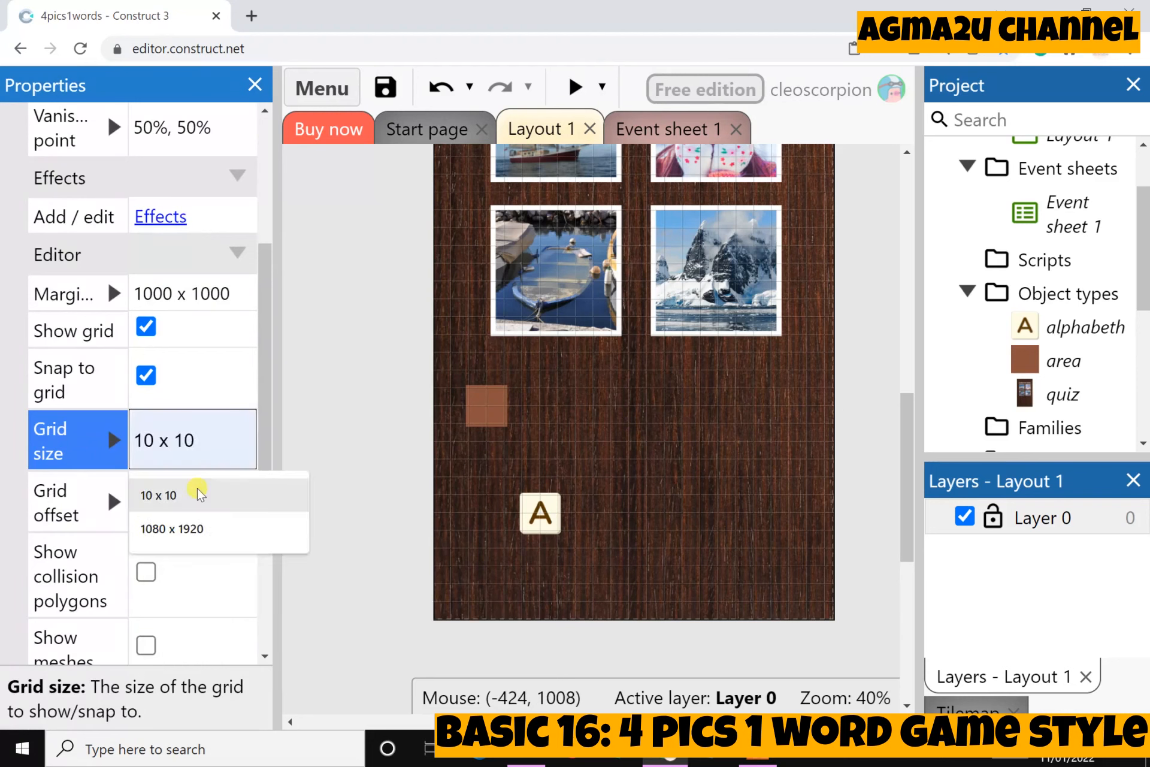
pyautogui.click(198, 488)
pyautogui.click(346, 431)
pyautogui.moveTo(490, 412)
pyautogui.mouseDown()
pyautogui.moveTo(503, 397)
pyautogui.moveTo(483, 394)
pyautogui.moveTo(607, 386)
pyautogui.moveTo(470, 401)
pyautogui.moveTo(483, 388)
pyautogui.mouseUp()
pyautogui.scroll(-5, 200, 523)
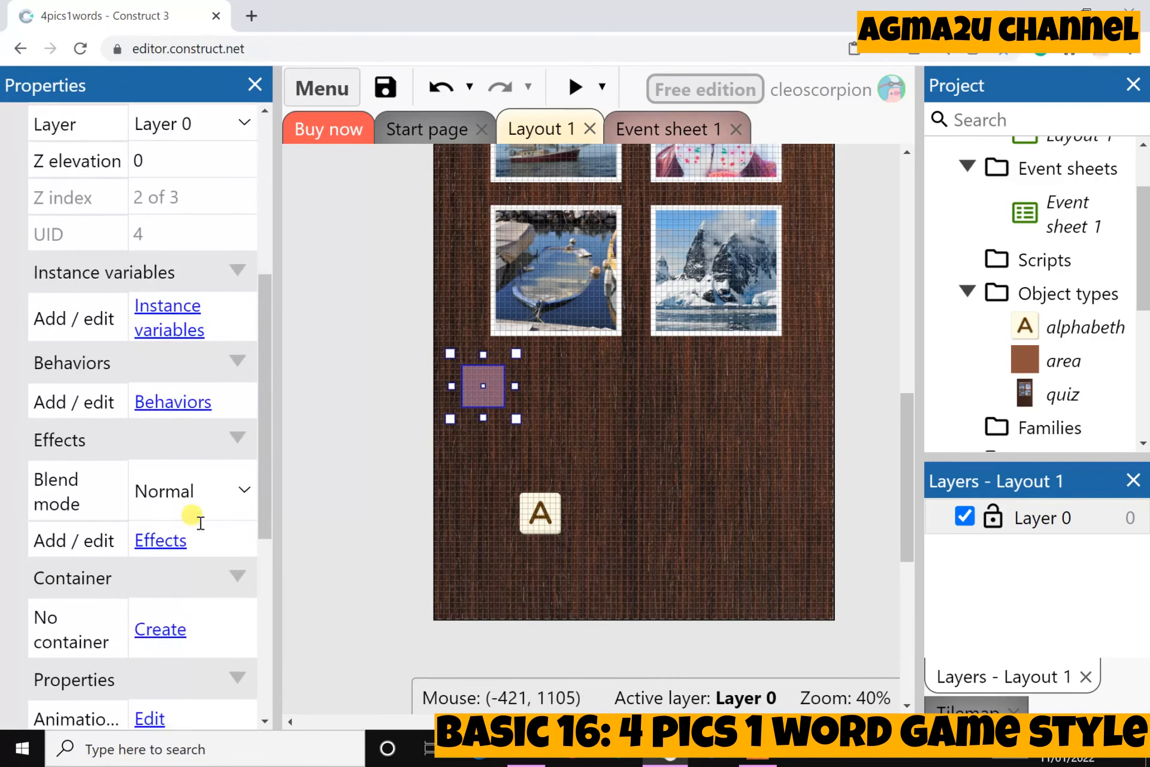
pyautogui.scroll(5, 200, 520)
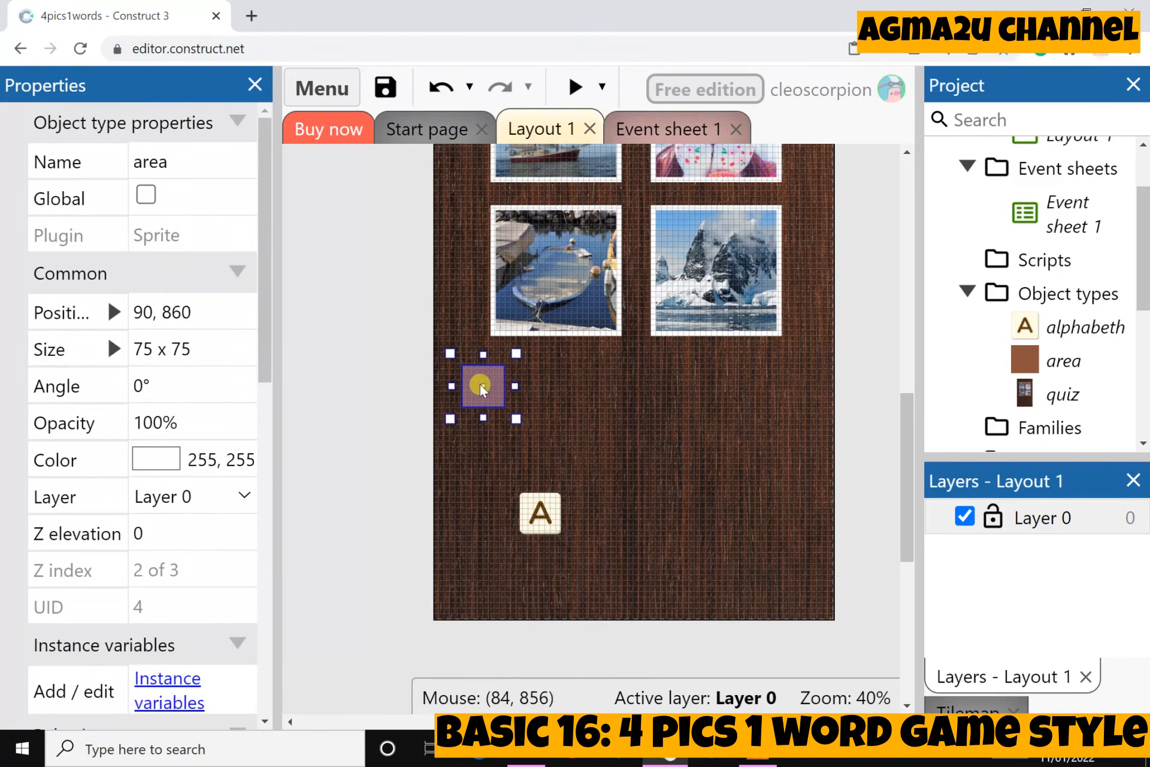
pyautogui.moveTo(477, 390)
pyautogui.mouseDown()
pyautogui.moveTo(496, 399)
pyautogui.moveTo(476, 393)
pyautogui.mouseUp()
# Turn off Show grid for Layout 1 while keeping Snap to grid on.
pyautogui.click(369, 480)
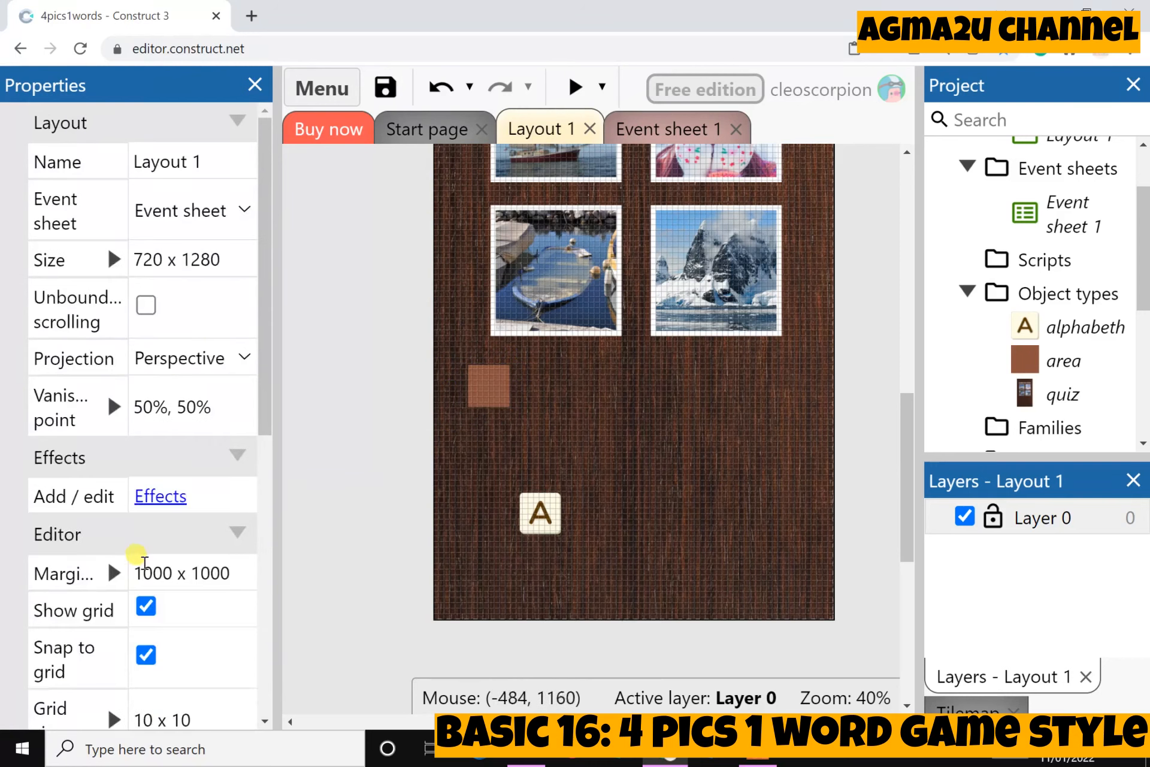
pyautogui.scroll(-3, 134, 564)
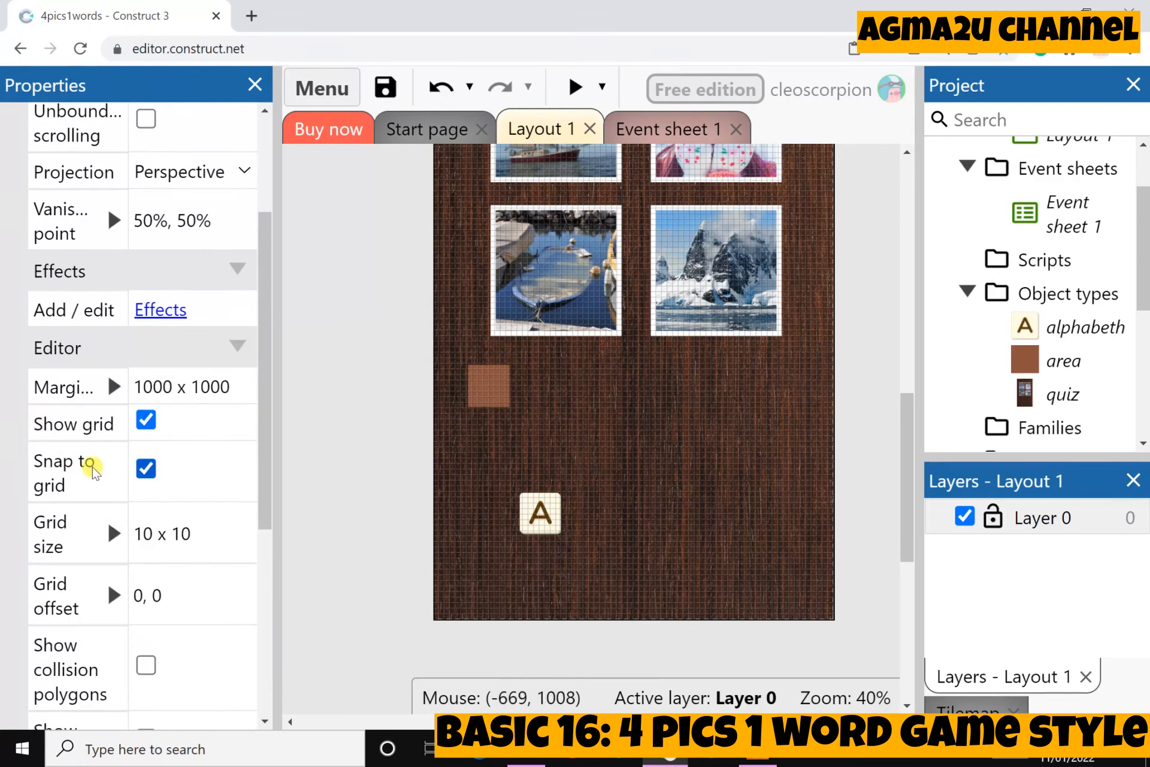
pyautogui.click(147, 421)
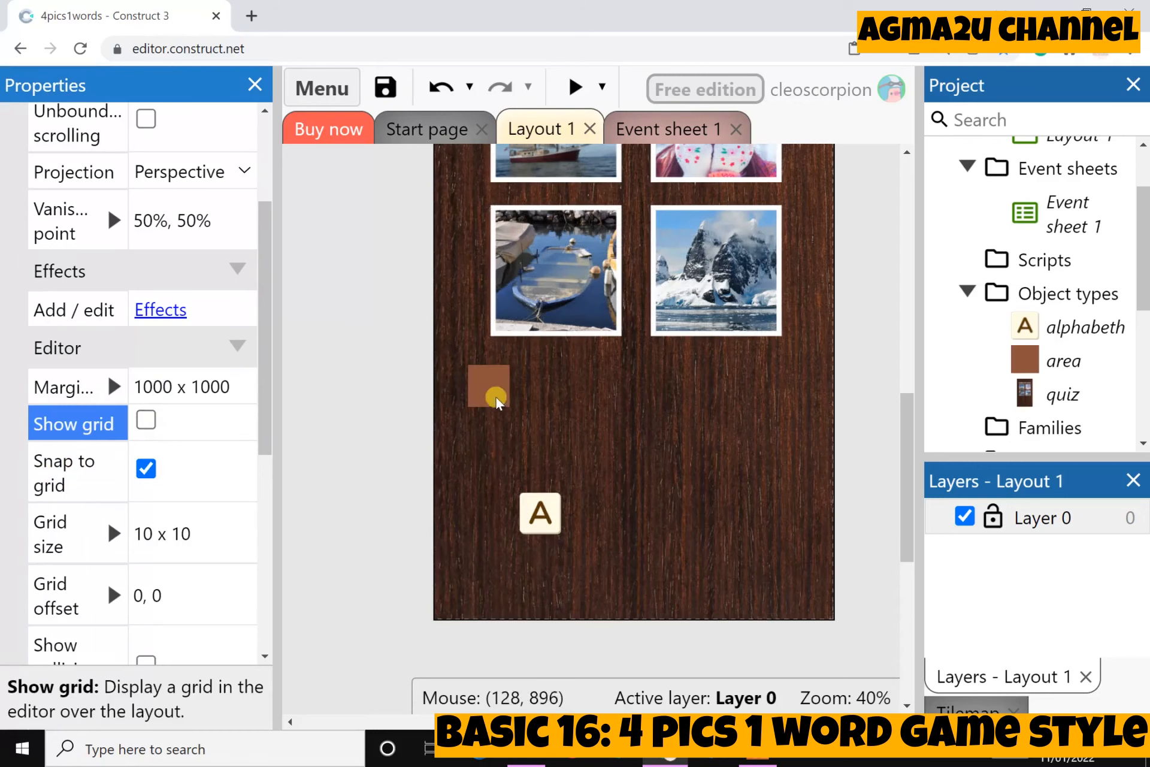
# Start the answer row with the area sprite at the left and two copies beside it, at 170, 850 and 260, 850.
pyautogui.moveTo(494, 396); pyautogui.dragTo(526, 387)
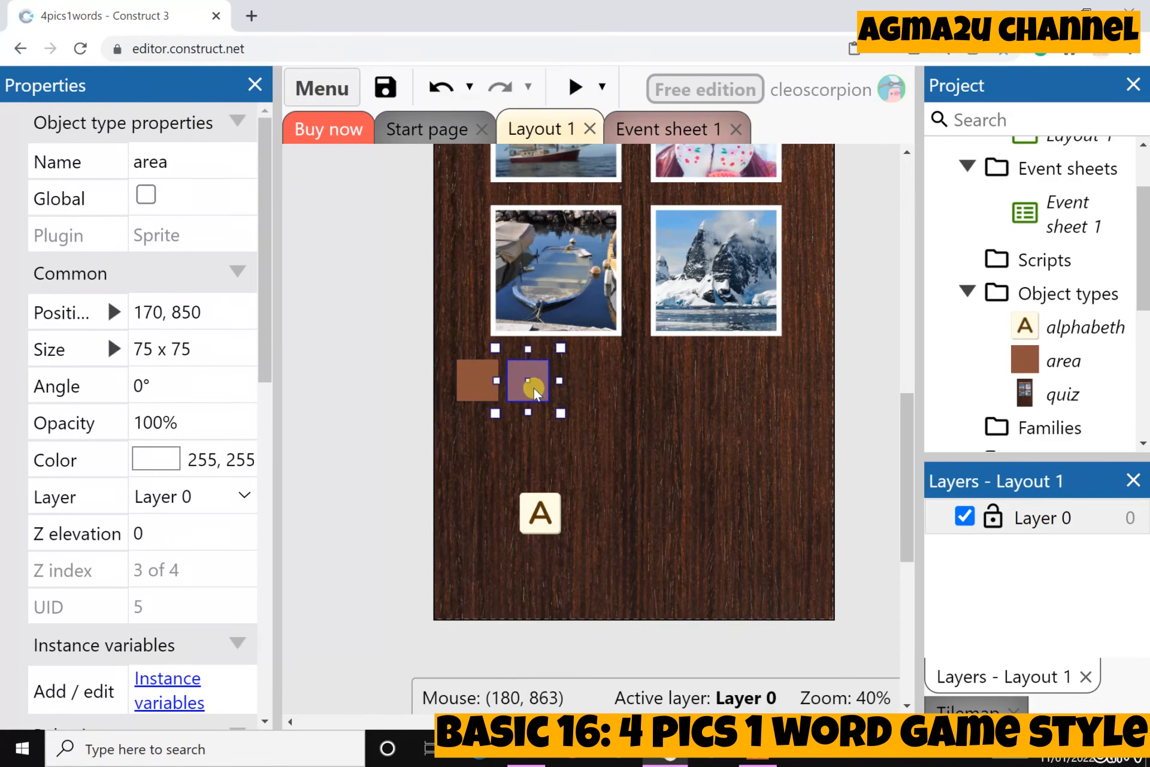
pyautogui.rightClick(527, 387)
pyautogui.click(655, 480)
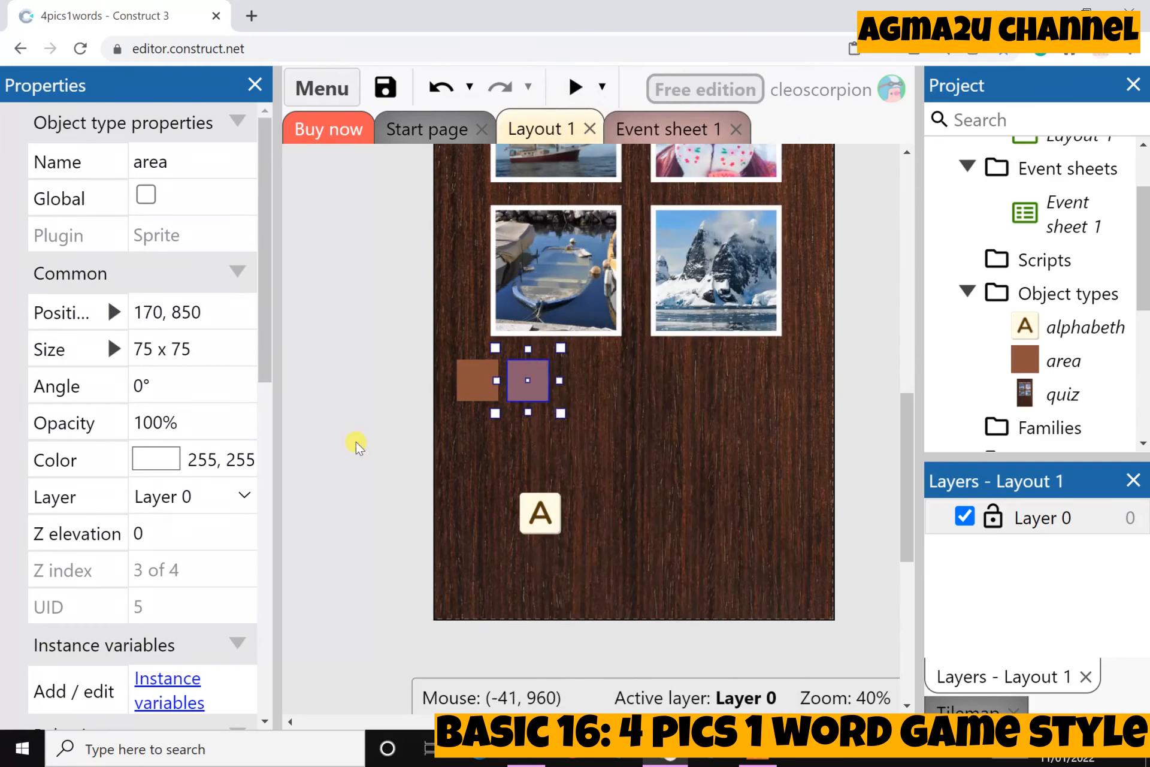
pyautogui.rightClick(355, 441)
pyautogui.click(419, 358)
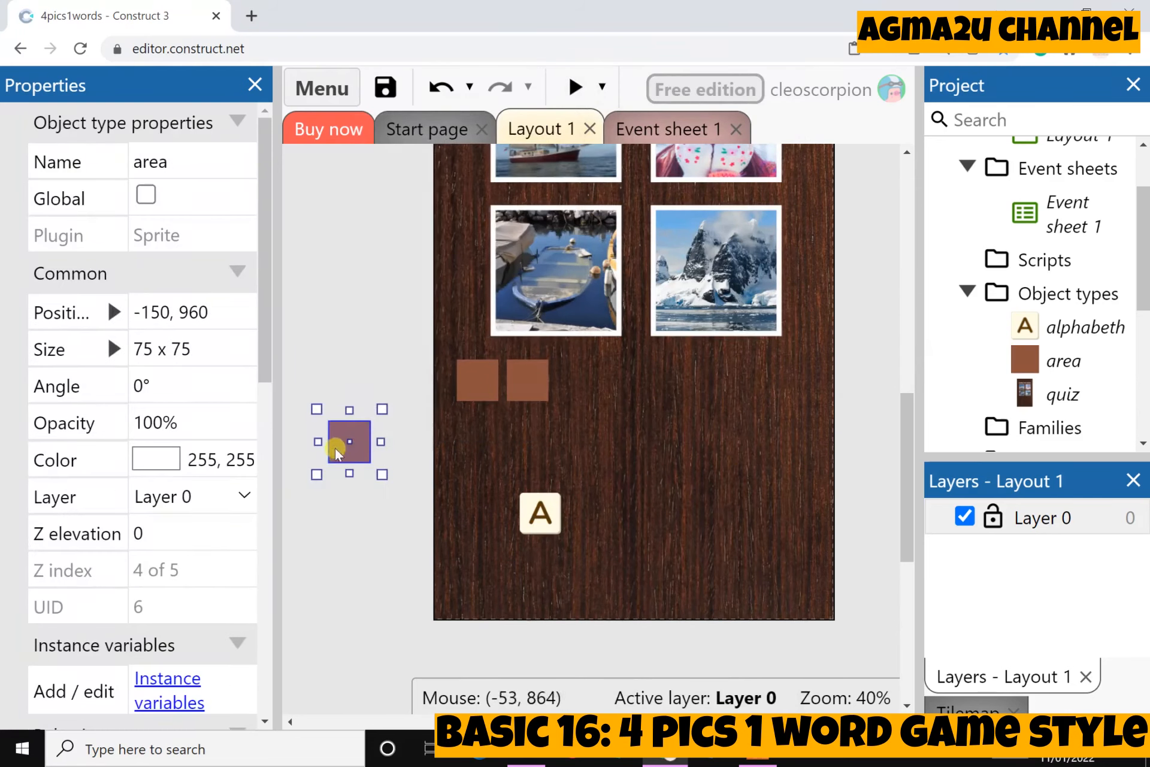
pyautogui.moveTo(373, 446); pyautogui.dragTo(574, 387)
# Paste four more copies of the area sprite to extend the answer row to seven slots, placing the fifth at 430, 850.
pyautogui.hotkey('ctrl', 'v')
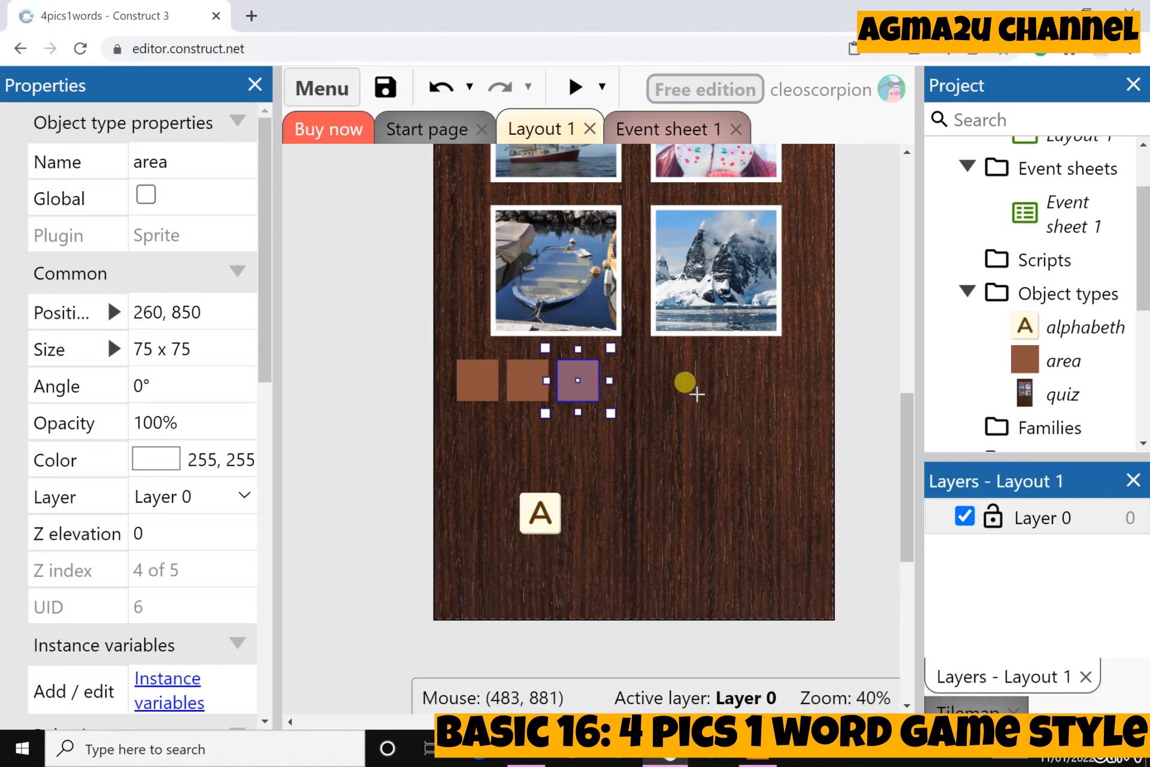
pyautogui.click(698, 397)
pyautogui.moveTo(699, 397); pyautogui.dragTo(627, 383)
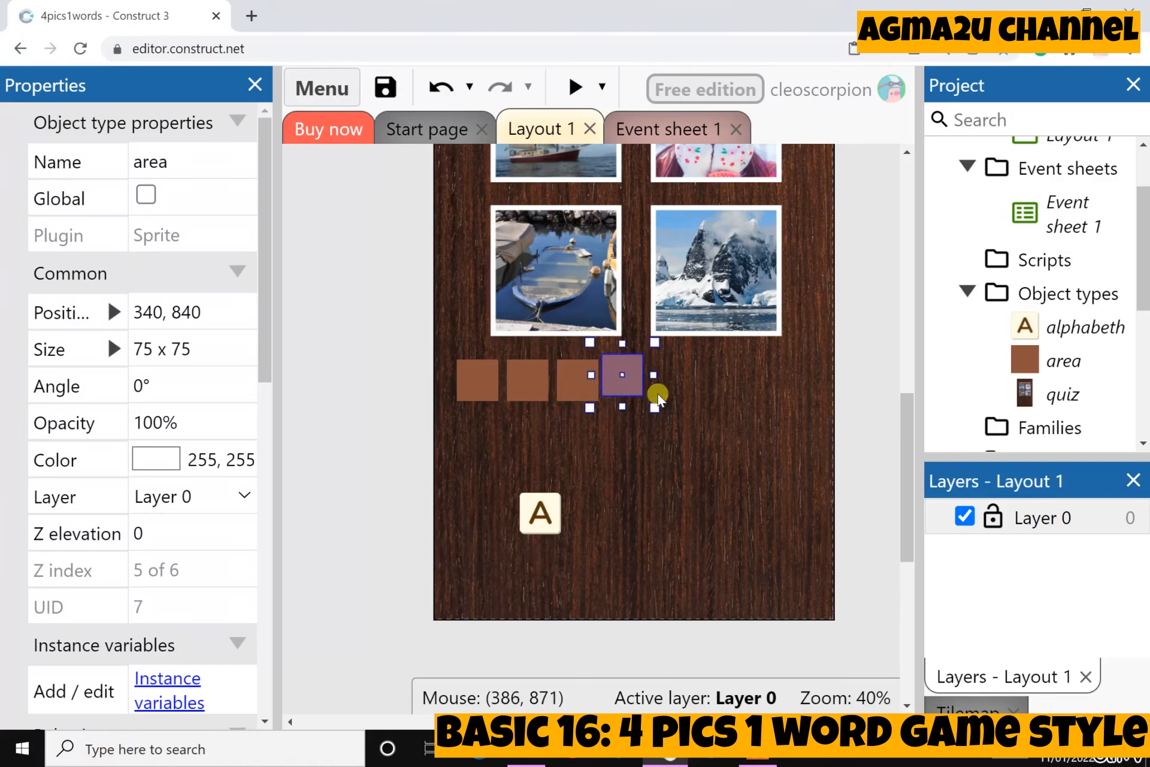
pyautogui.hotkey('ctrl', 'v')
pyautogui.click(745, 389)
pyautogui.moveTo(746, 389); pyautogui.dragTo(662, 382)
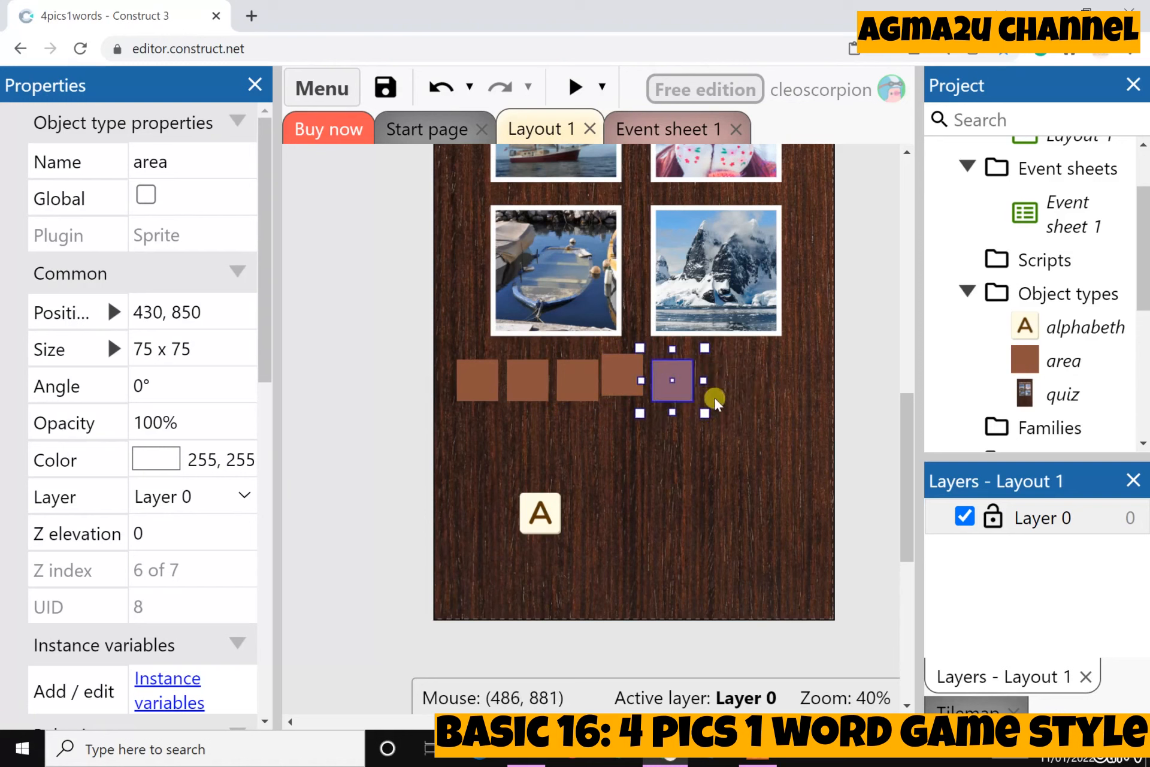
pyautogui.hotkey('ctrl', 'v')
pyautogui.click(743, 393)
pyautogui.hotkey('ctrl', 'v')
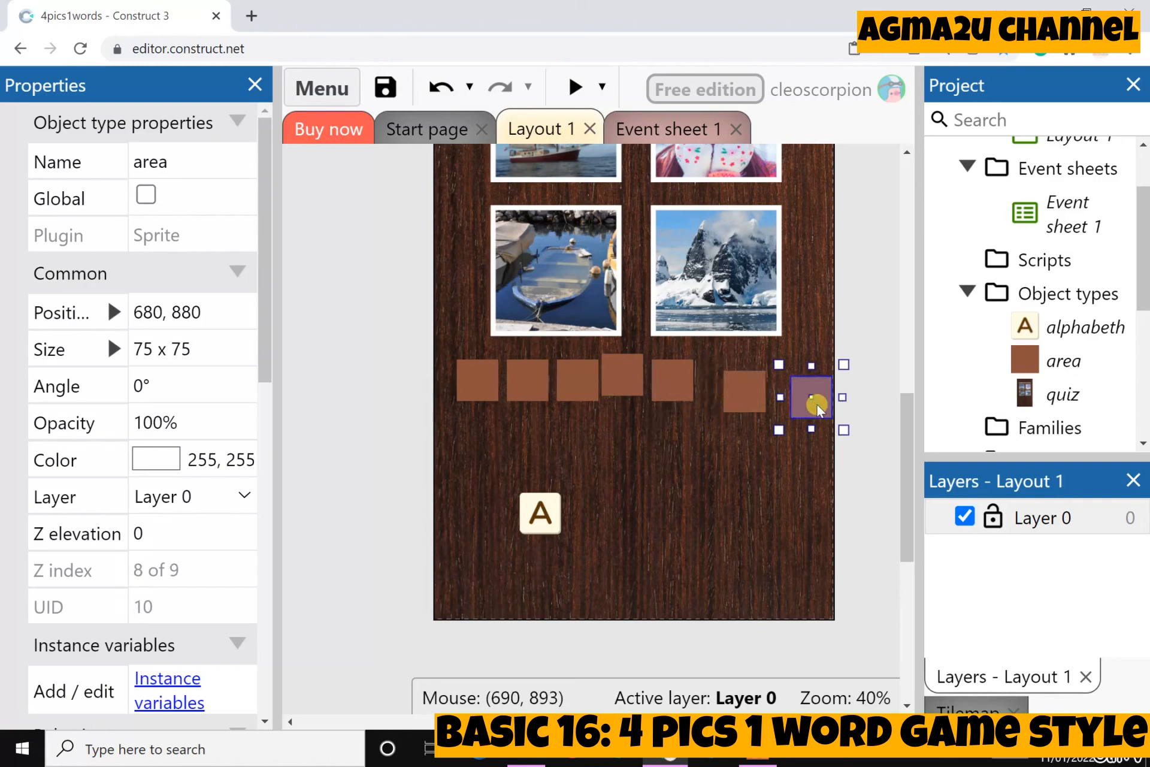
pyautogui.click(789, 387)
# Align the last four area slots with the row at Y 850, putting the fourth at 350 and the seventh at 610.
pyautogui.moveTo(620, 379); pyautogui.dragTo(625, 383)
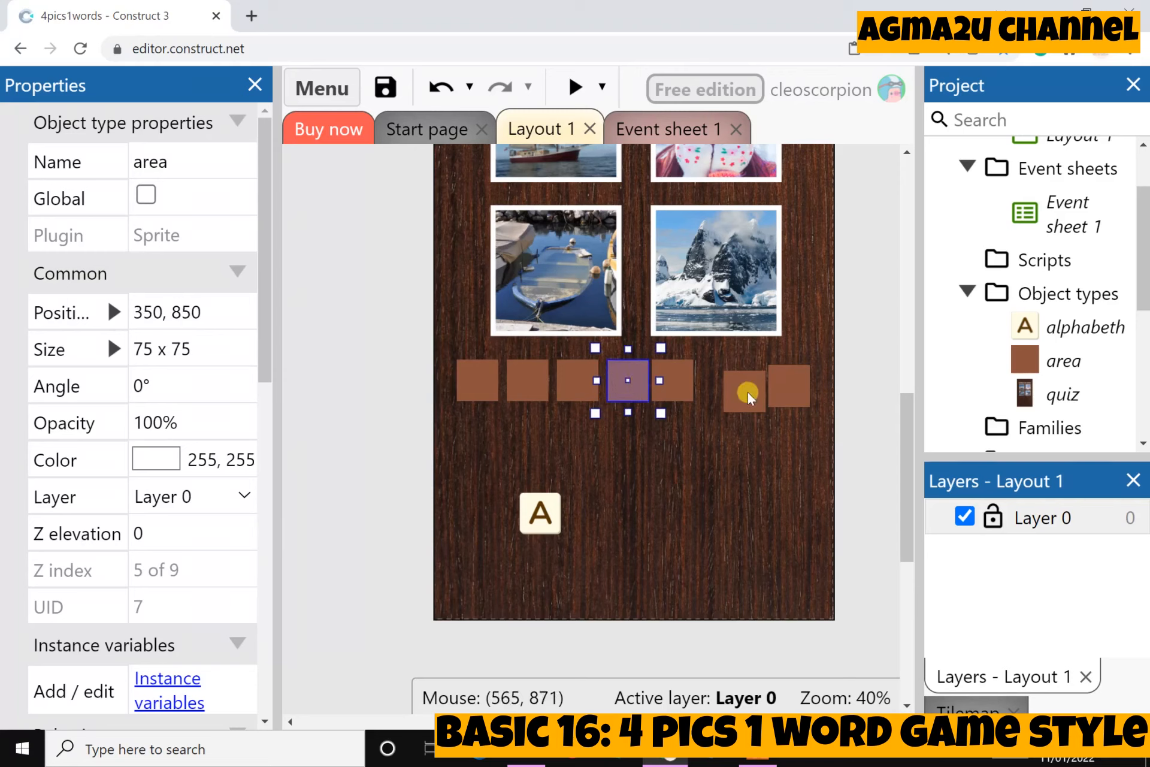
pyautogui.moveTo(745, 393)
pyautogui.mouseDown()
pyautogui.moveTo(725, 379)
pyautogui.moveTo(737, 375)
pyautogui.mouseUp()
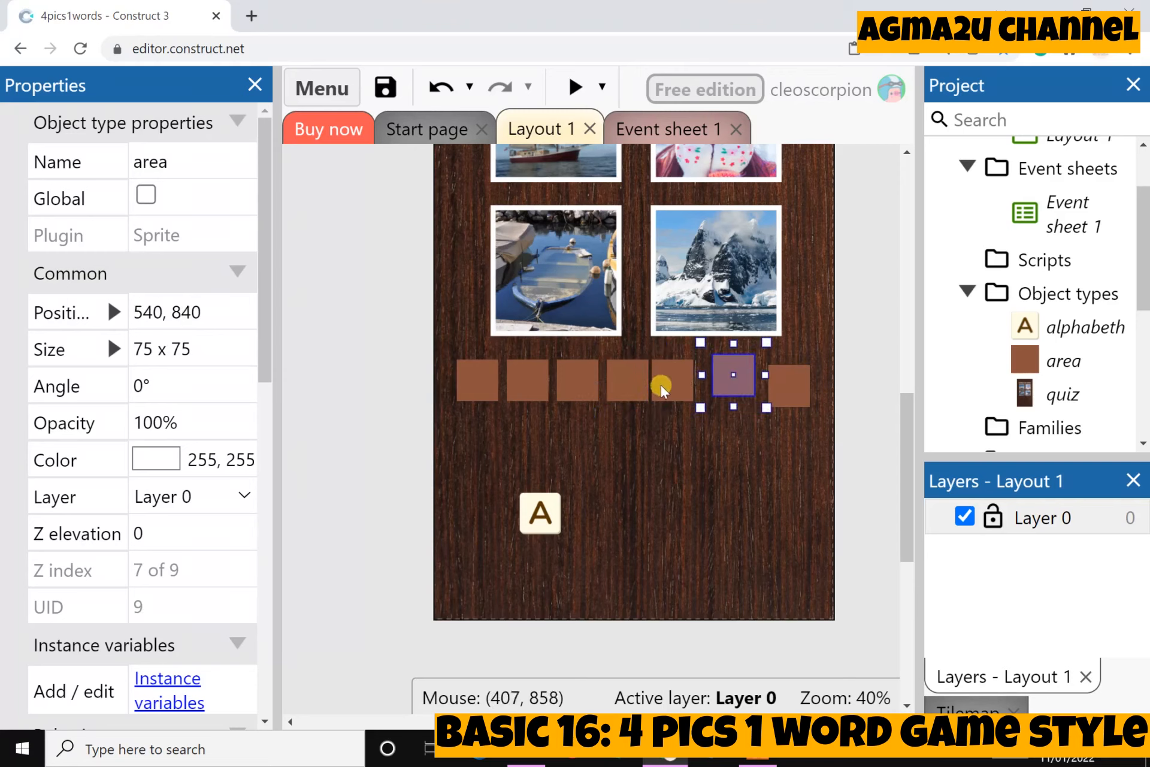
pyautogui.moveTo(660, 385); pyautogui.dragTo(672, 385)
pyautogui.moveTo(749, 384); pyautogui.dragTo(777, 386)
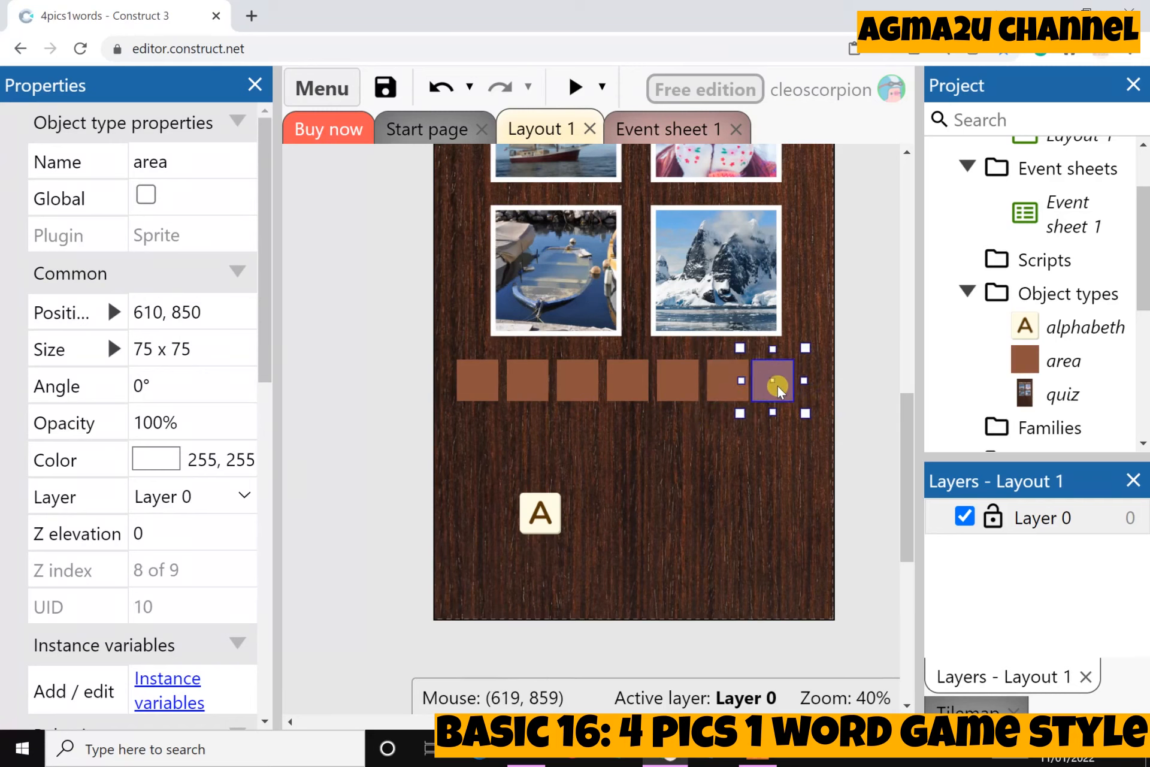
# Shift the whole row of area slots 10 px to the right and even its spacing by placing the last slot at 630, 850.
pyautogui.moveTo(712, 393); pyautogui.dragTo(842, 343)
pyautogui.press('Right')
pyautogui.press('Right')
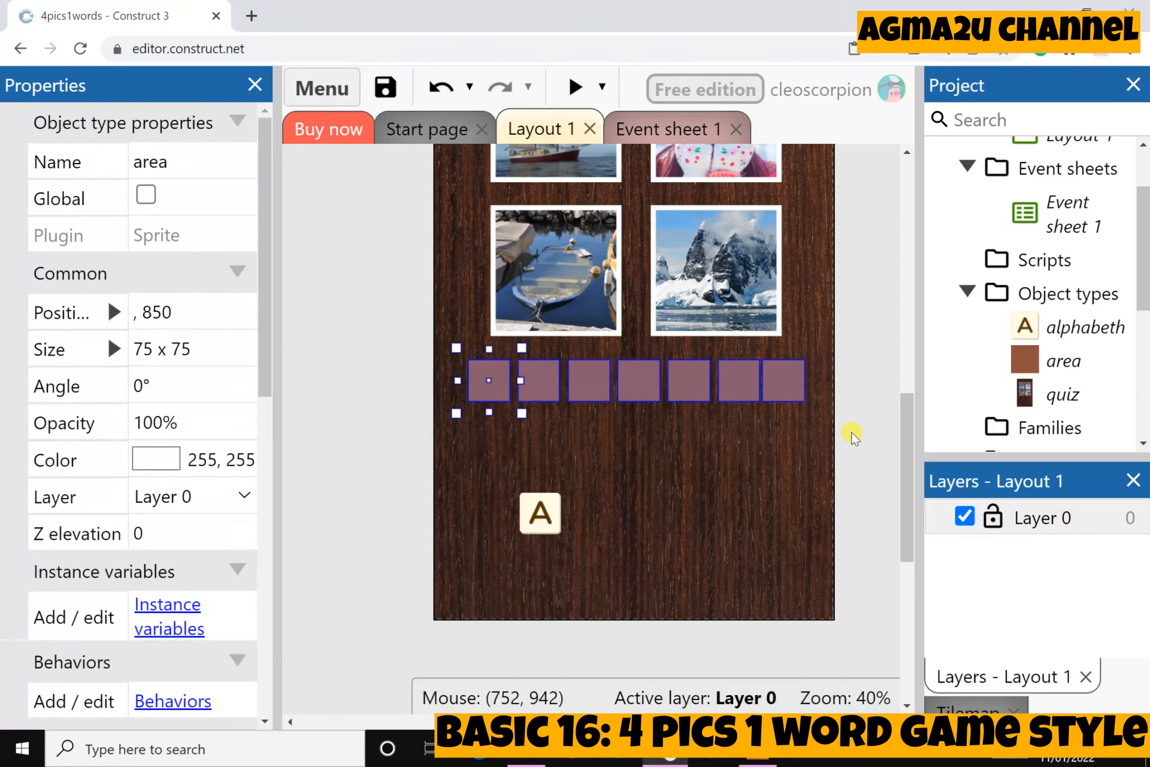
pyautogui.press('Left')
pyautogui.press('Left')
pyautogui.click(858, 397)
pyautogui.moveTo(784, 390); pyautogui.dragTo(789, 391)
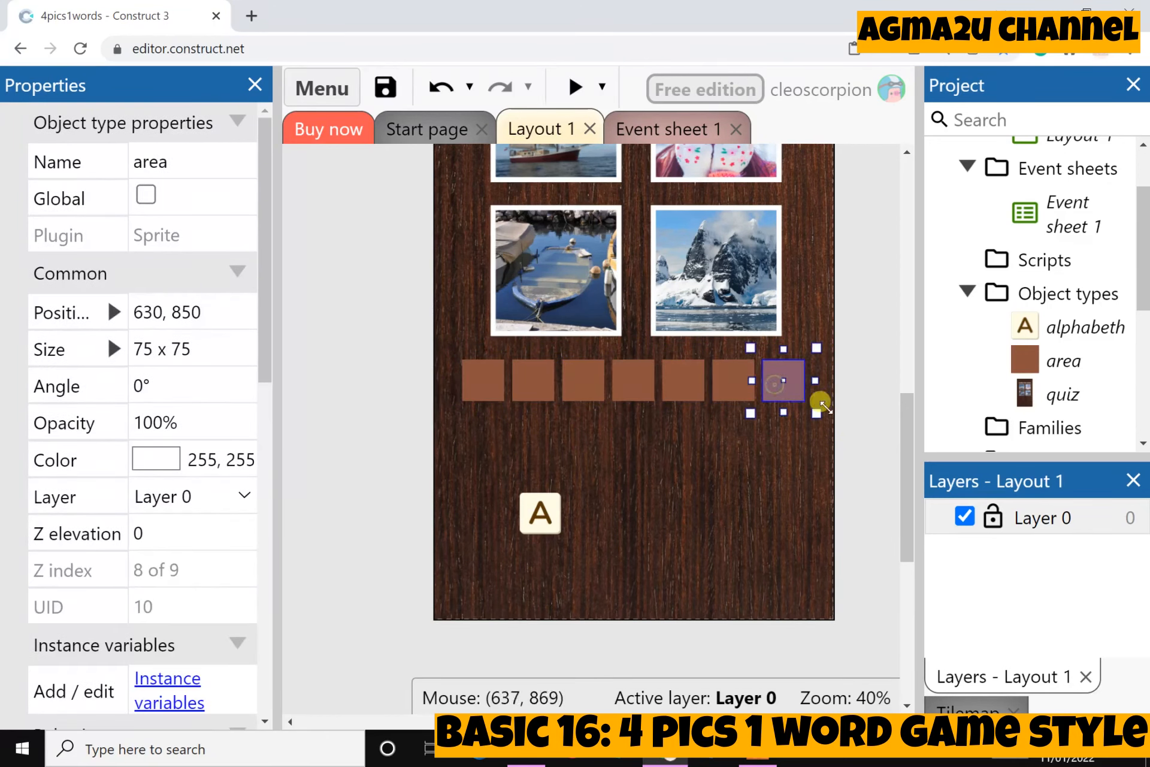
pyautogui.click(859, 411)
pyautogui.click(601, 391)
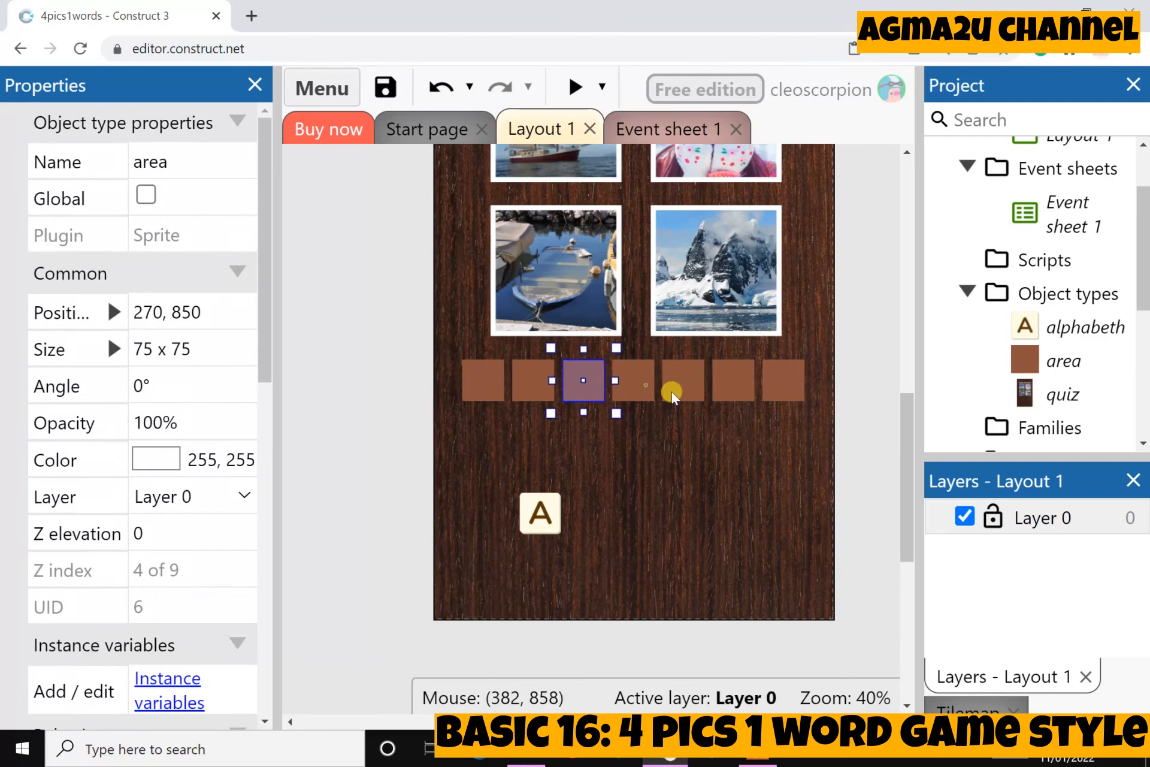
pyautogui.click(698, 383)
pyautogui.click(878, 446)
# Move the alphabeth letter tile off the page, below the layout's lower-left corner, to 110, 1360.
pyautogui.scroll(3, 875, 445)
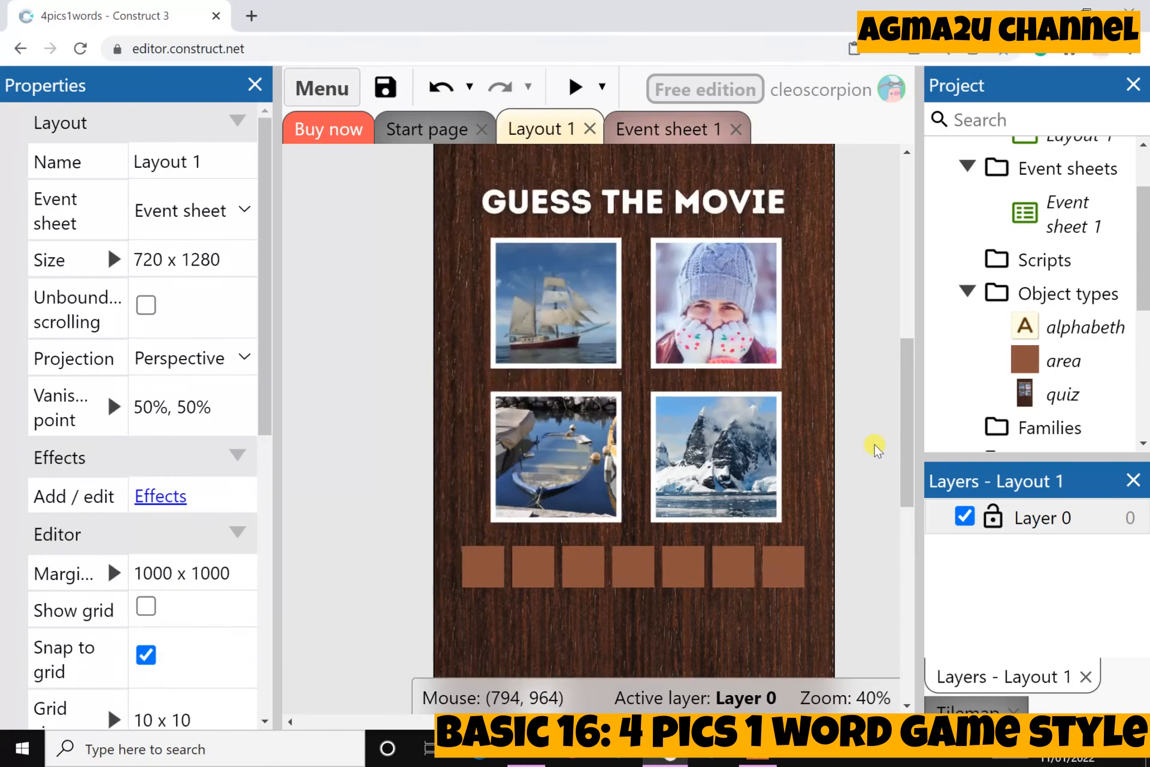
pyautogui.scroll(-3, 875, 445)
pyautogui.moveTo(1025, 327); pyautogui.dragTo(501, 581)
pyautogui.scroll(-2, 668, 564)
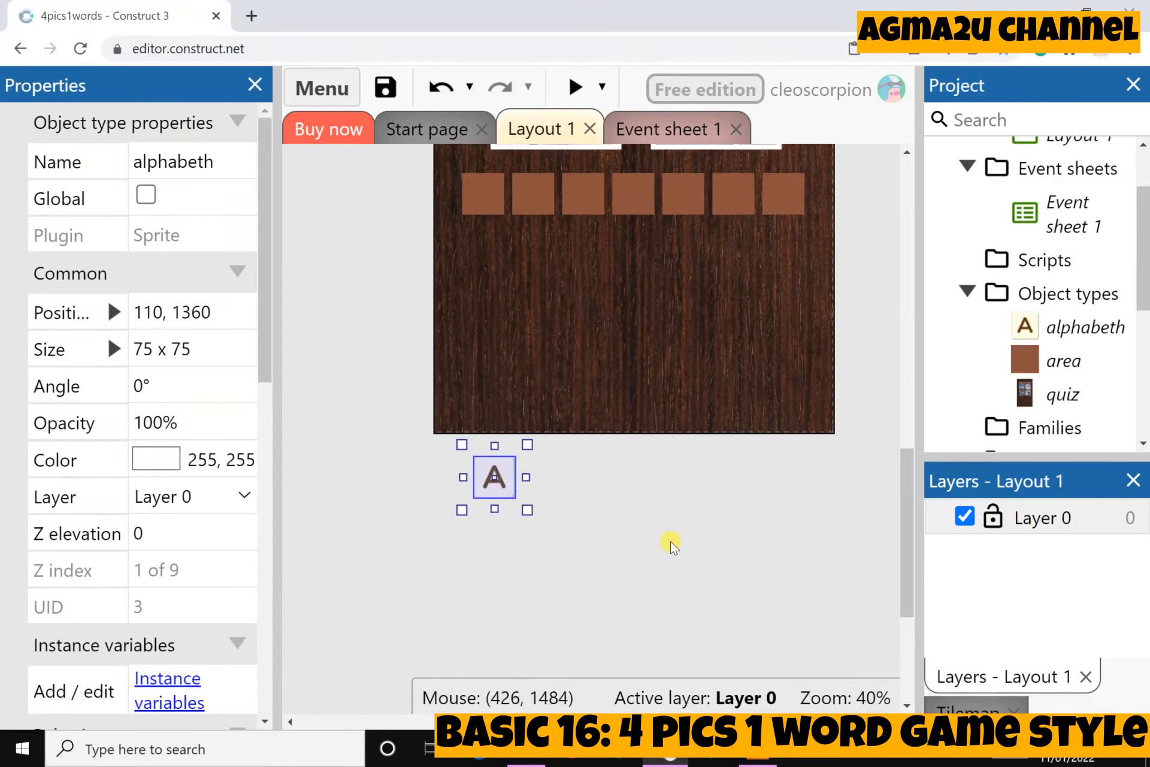
pyautogui.scroll(-2, 670, 541)
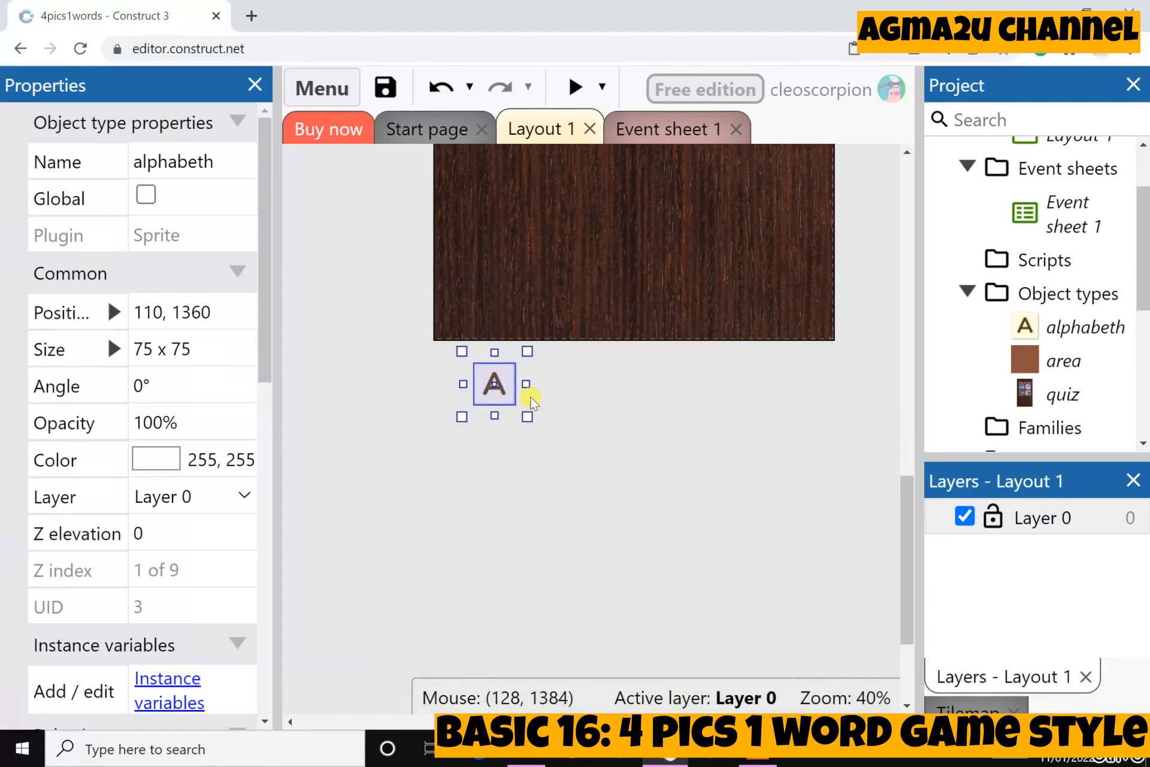
# Copy the alphabeth tile seven times to form two rough rows of four tiles below the layout page.
pyautogui.keyDown('ctrl'); pyautogui.moveTo(505, 398); pyautogui.dragTo(680, 400); pyautogui.keyUp('ctrl')
pyautogui.hotkey('ctrl', 'v')
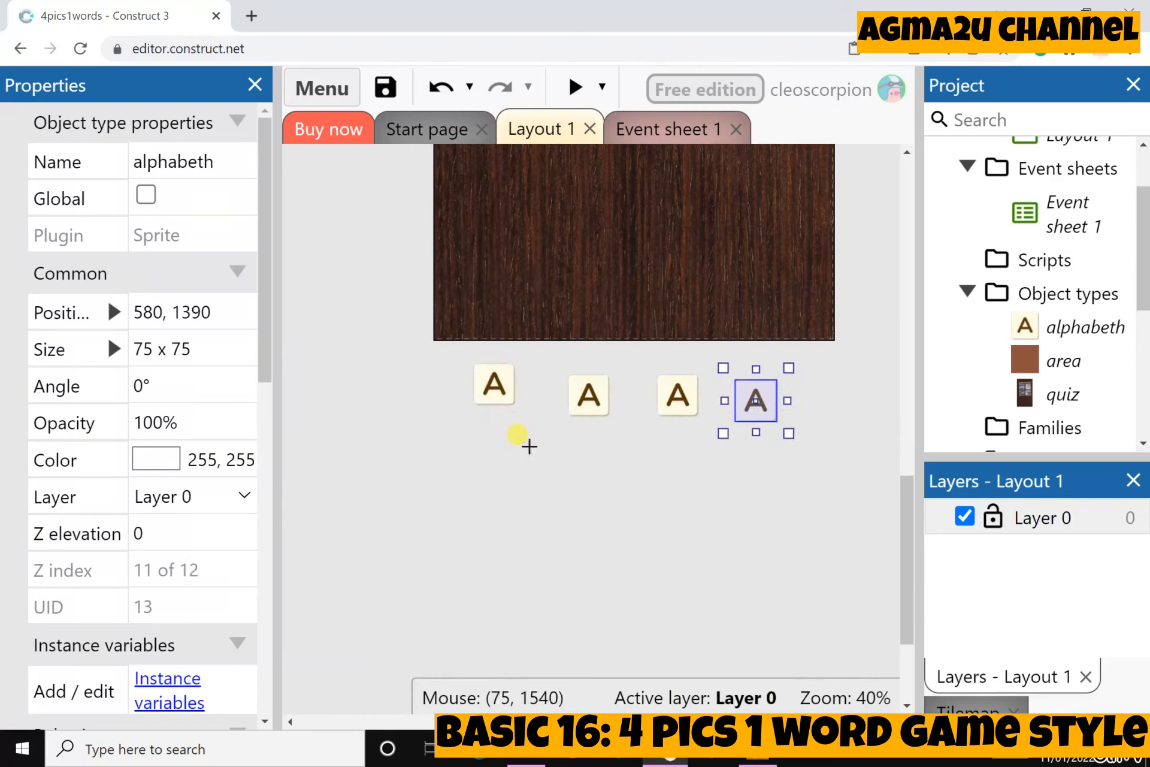
pyautogui.hotkey('ctrl', 'v')
pyautogui.hotkey('ctrl', 'v')
pyautogui.hotkey('ctrl', 'v')
pyautogui.hotkey('ctrl', 'v')
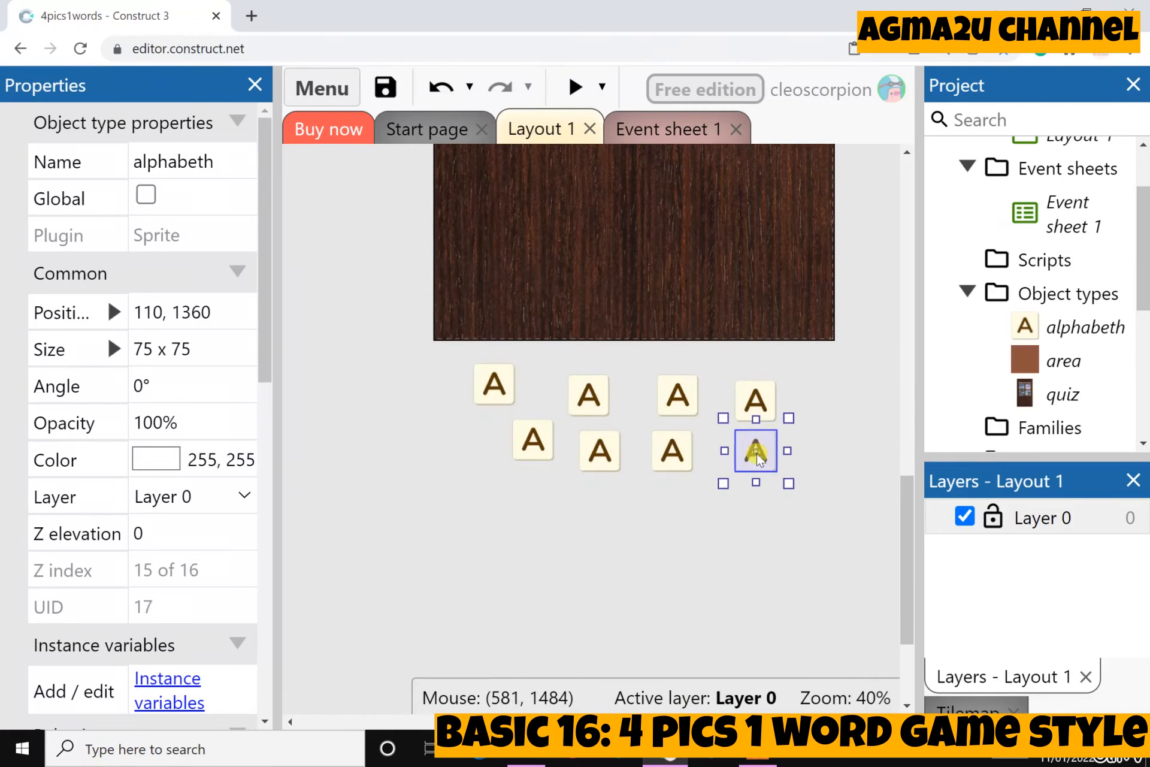
# Rearrange seven of the alphabeth tiles into one rough row below the layout page and delete the eighth tile.
pyautogui.moveTo(500, 393); pyautogui.dragTo(485, 390)
pyautogui.moveTo(568, 392); pyautogui.dragTo(511, 380)
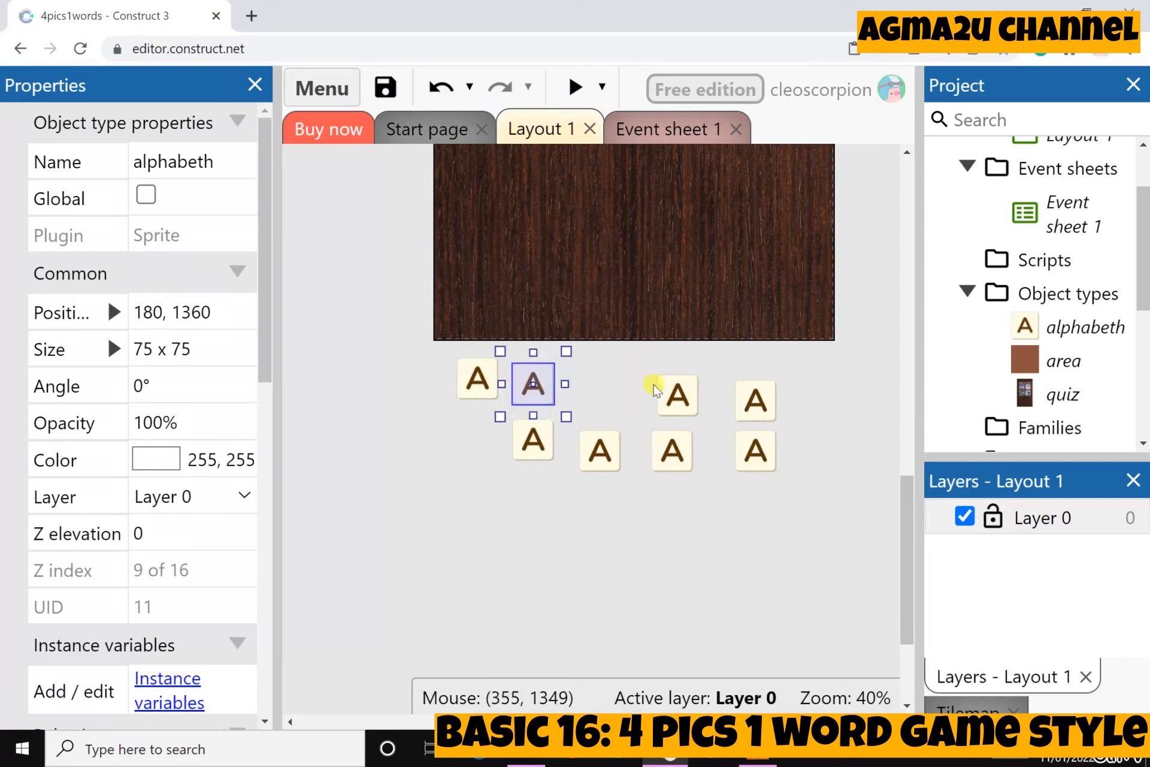
pyautogui.moveTo(673, 390); pyautogui.dragTo(578, 372)
pyautogui.moveTo(760, 401); pyautogui.dragTo(637, 378)
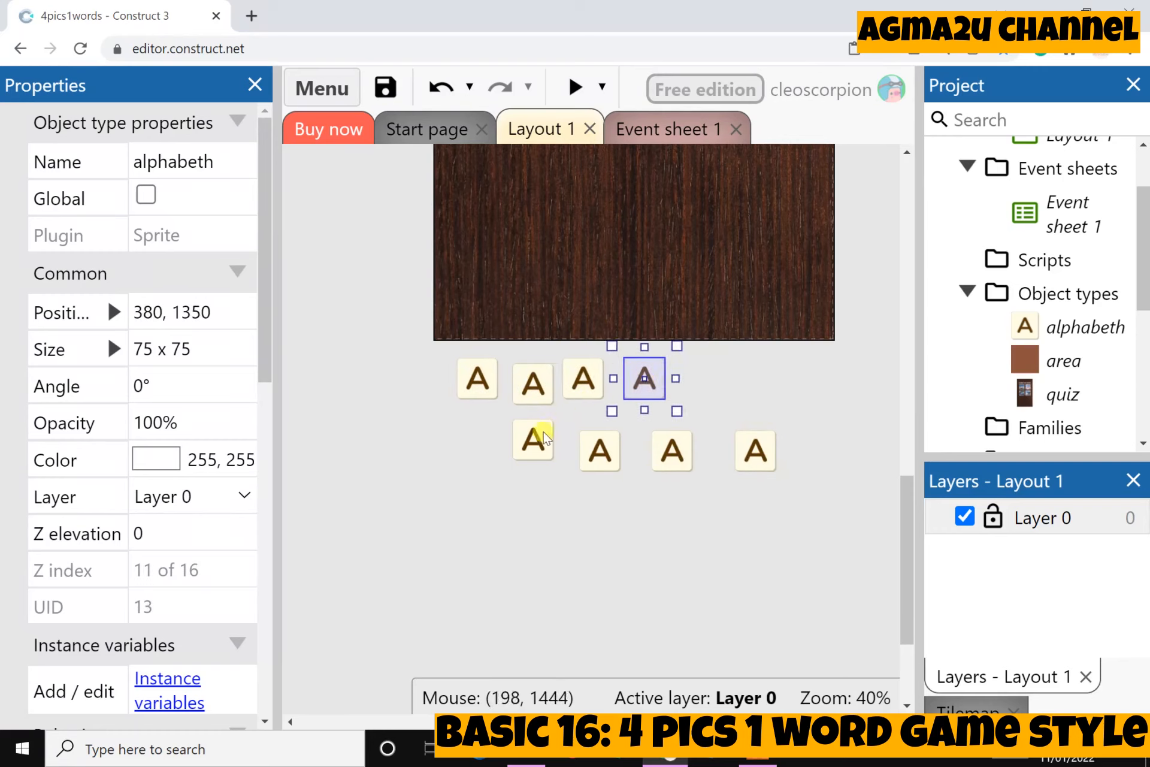
pyautogui.moveTo(532, 437); pyautogui.dragTo(725, 369)
pyautogui.moveTo(605, 453); pyautogui.dragTo(778, 368)
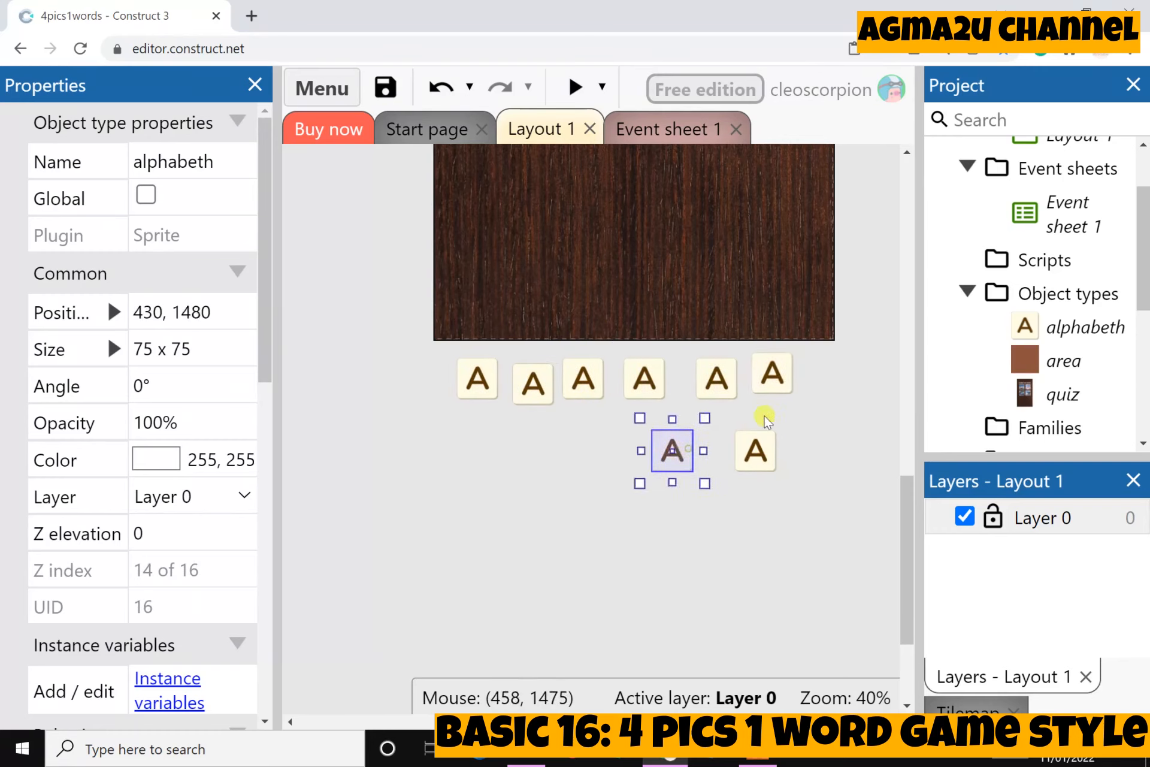
pyautogui.moveTo(688, 447); pyautogui.dragTo(853, 369)
pyautogui.click(757, 461)
pyautogui.press('Delete')
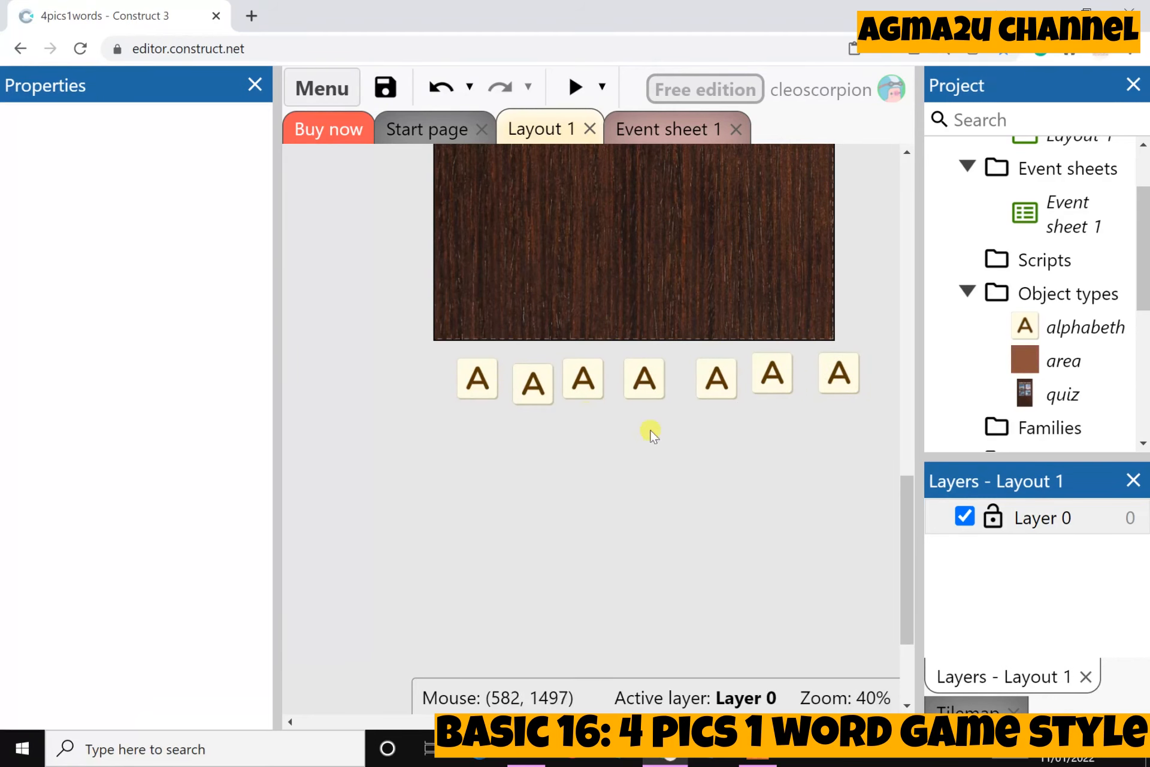
# Move the seven alphabeth tiles onto the page beneath the area slots, starting with the first two at 80, 960 and 180, 960.
pyautogui.scroll(3, 477, 572)
pyautogui.moveTo(477, 572); pyautogui.dragTo(476, 354)
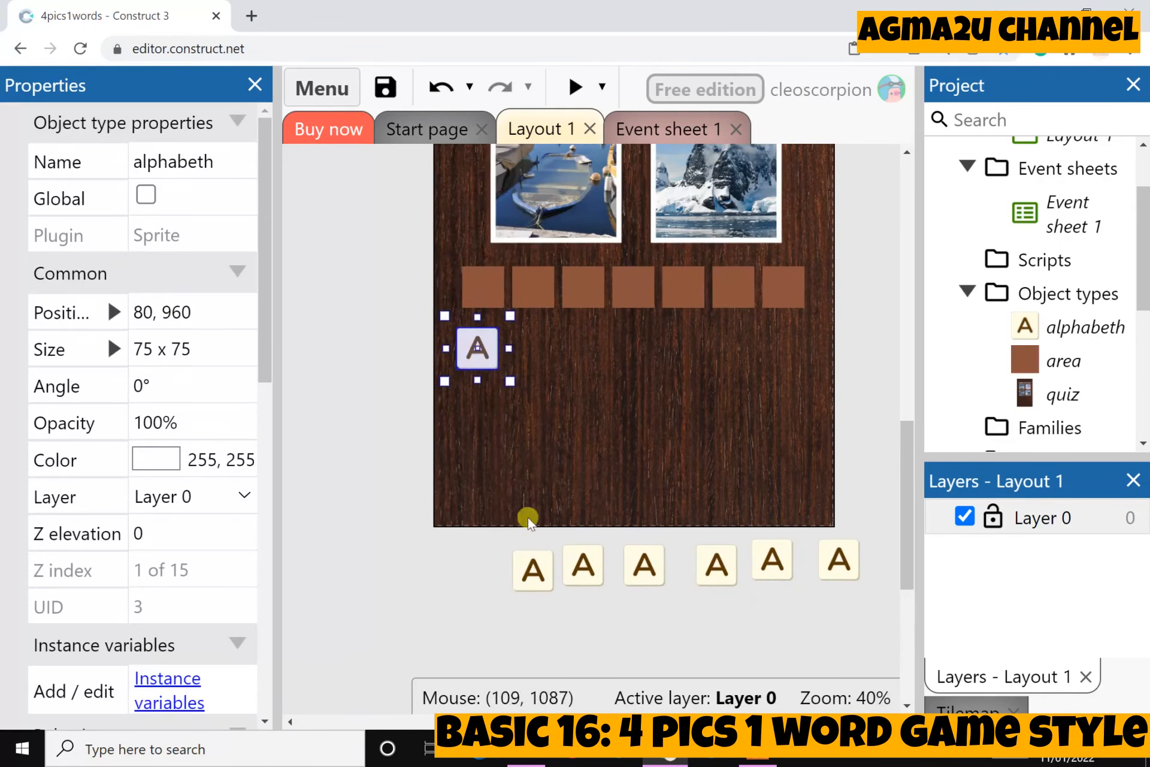
pyautogui.moveTo(522, 574); pyautogui.dragTo(529, 340)
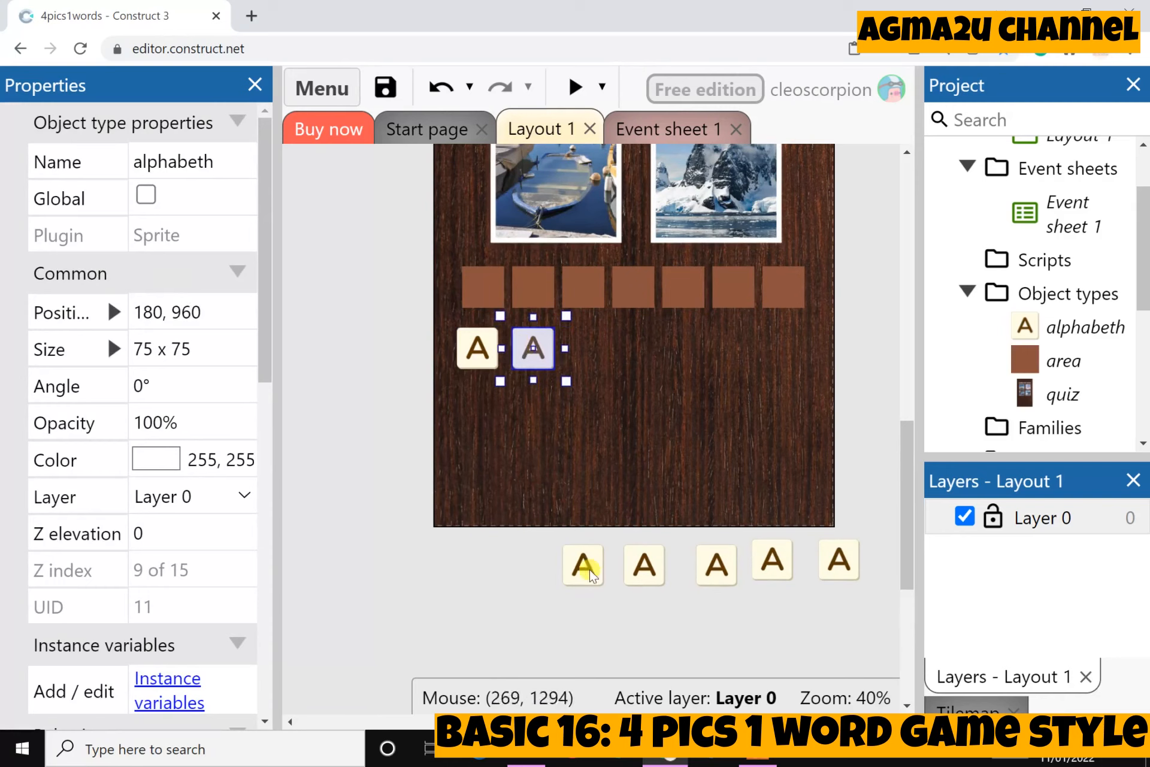
pyautogui.moveTo(584, 569); pyautogui.dragTo(590, 339)
pyautogui.moveTo(644, 563); pyautogui.dragTo(655, 352)
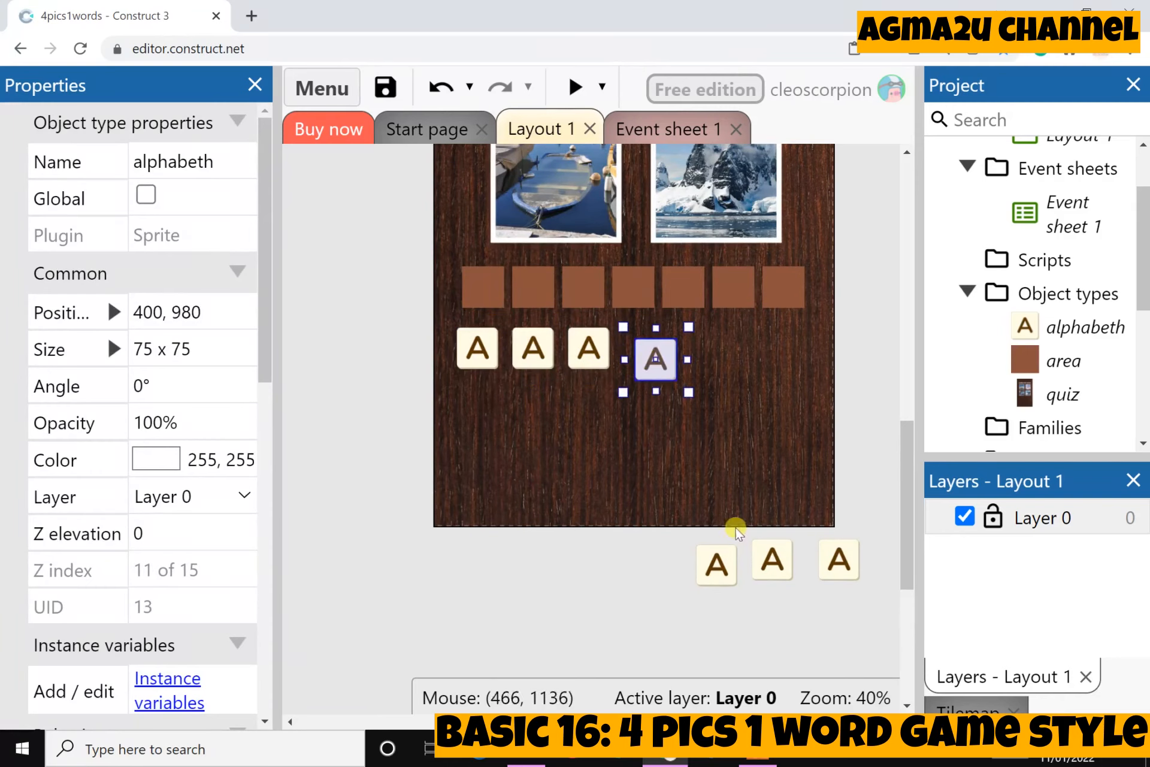
pyautogui.moveTo(719, 561); pyautogui.dragTo(699, 353)
pyautogui.moveTo(772, 559); pyautogui.dragTo(756, 339)
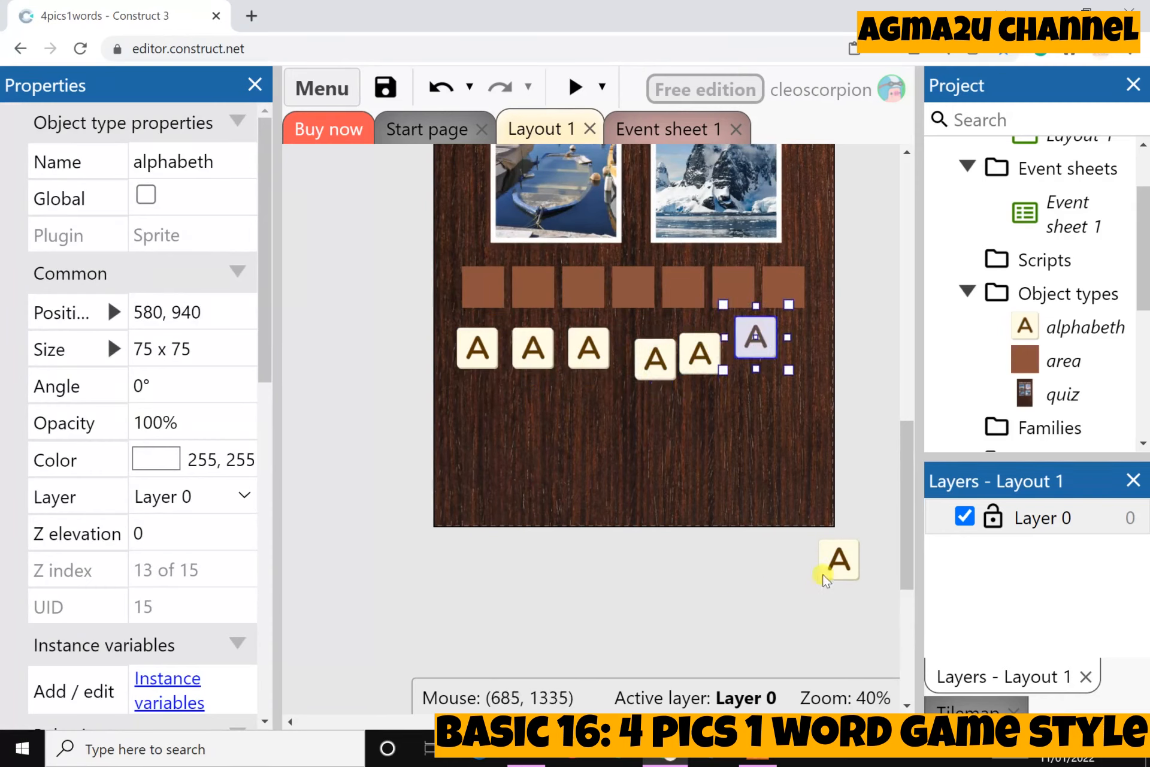
pyautogui.moveTo(824, 570); pyautogui.dragTo(710, 427)
# Look up the letter T among the alphabeth animation frames and set the first tile's initial frame to 19.
pyautogui.click(475, 350)
pyautogui.scroll(-10, 185, 636)
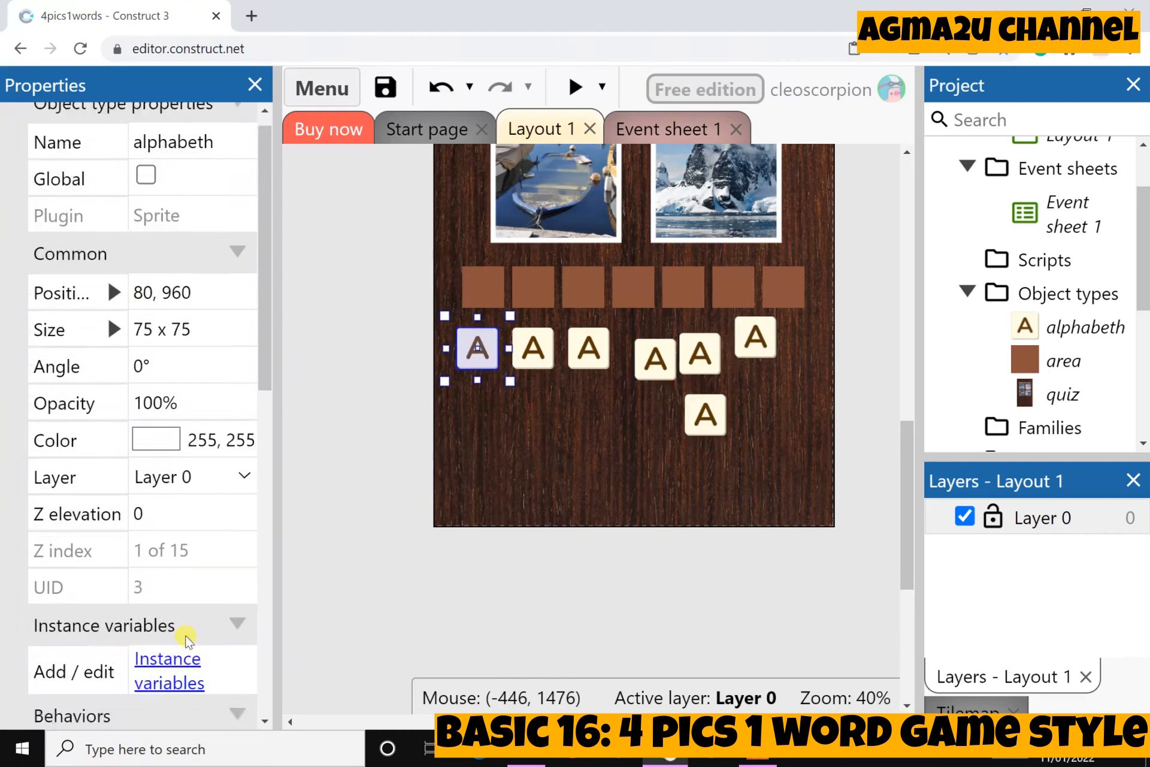
pyautogui.scroll(-1, 192, 605)
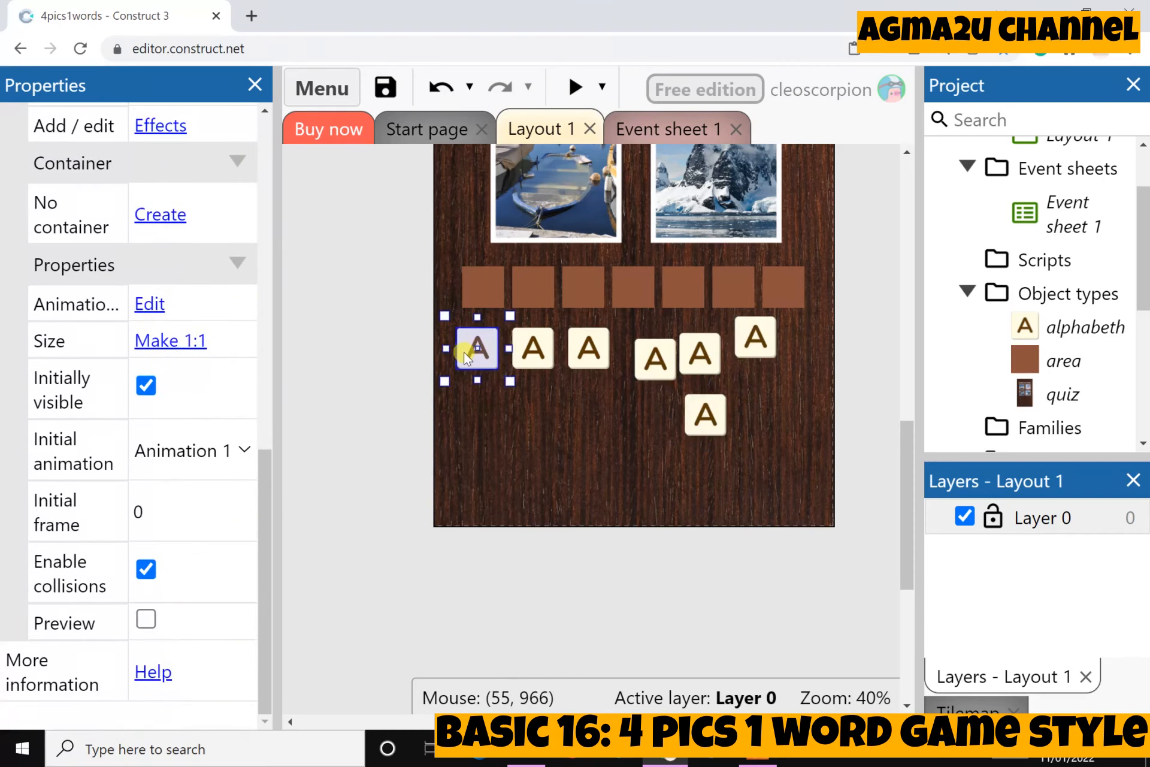
pyautogui.doubleClick(468, 358)
pyautogui.scroll(-3, 612, 618)
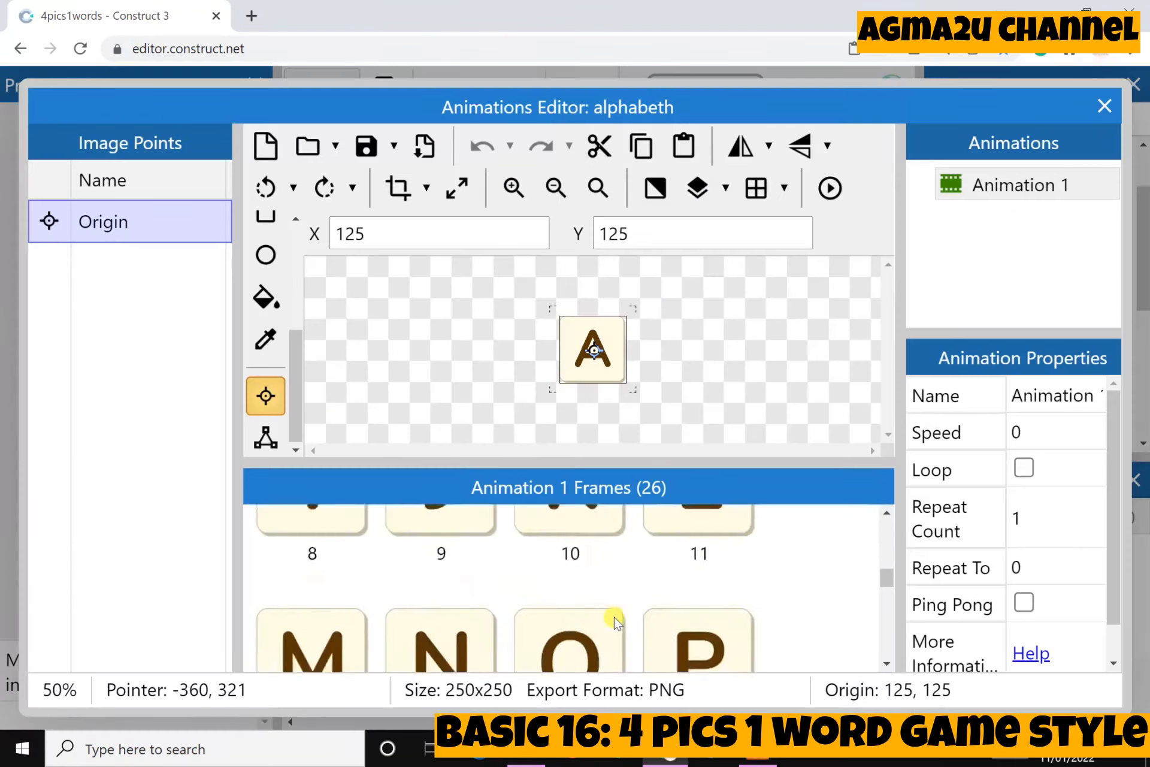
pyautogui.scroll(-3, 614, 617)
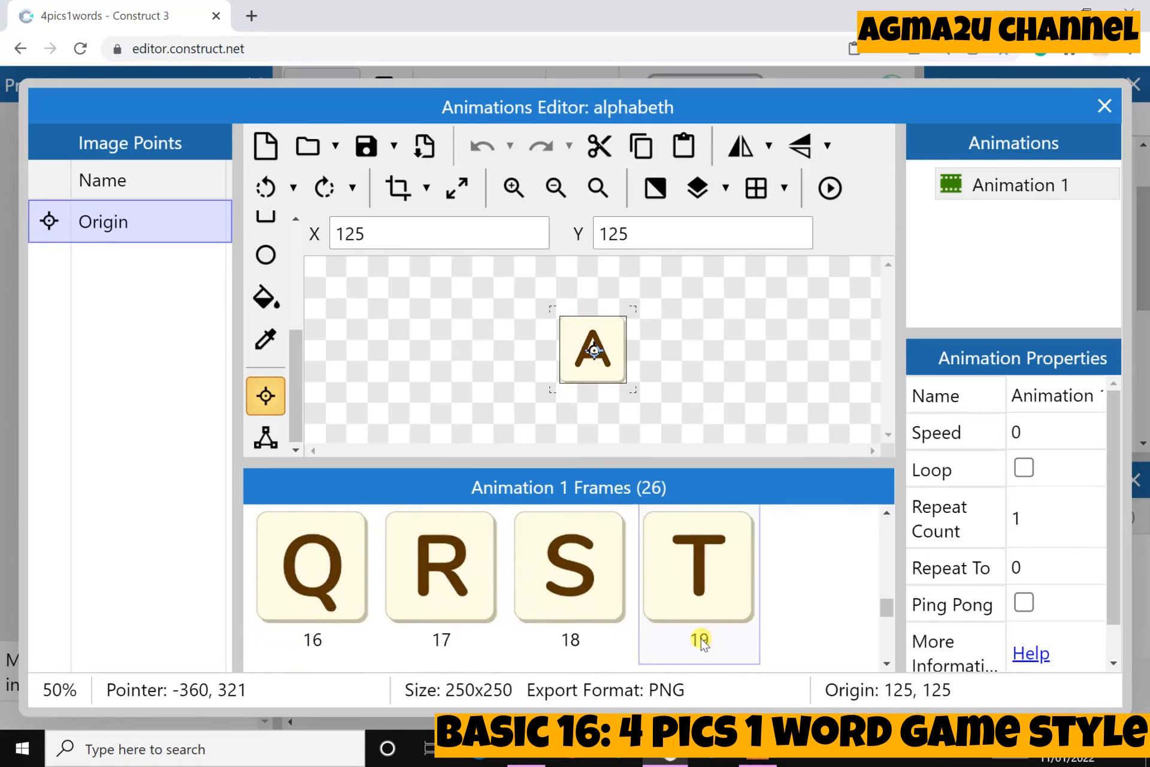
pyautogui.click(701, 642)
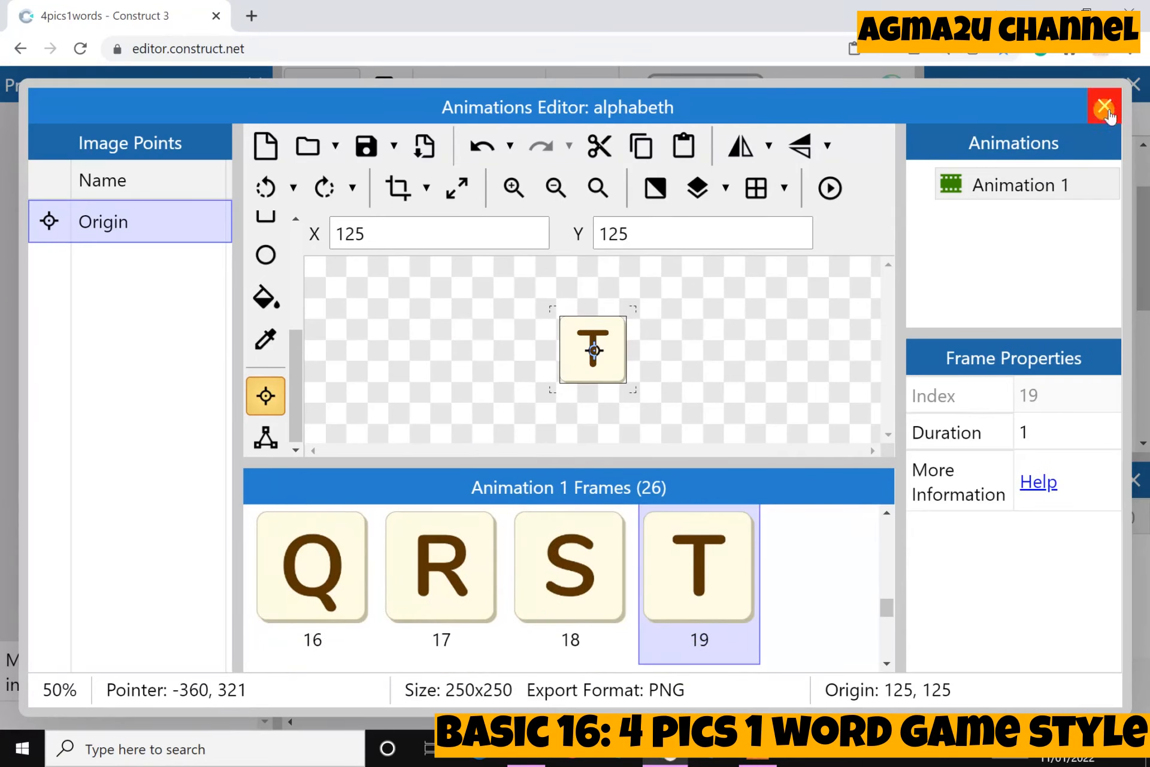
pyautogui.click(1105, 106)
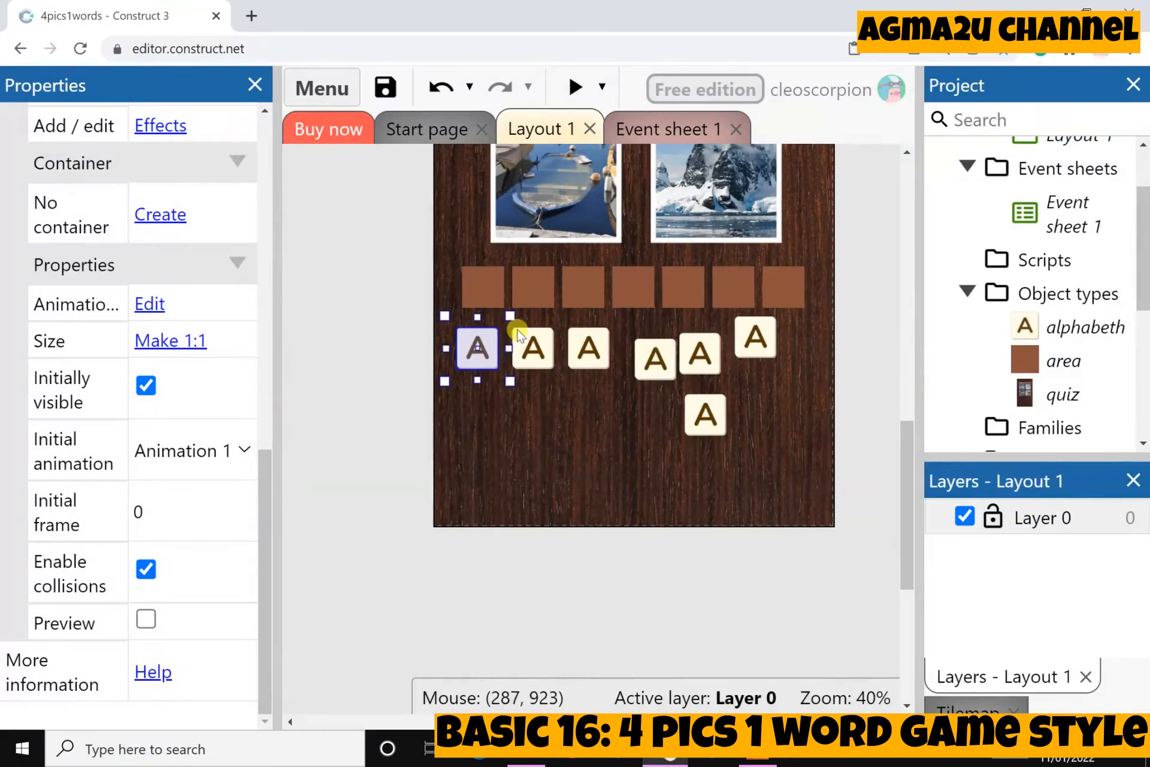
pyautogui.click(155, 514)
pyautogui.write('19')
pyautogui.click(404, 501)
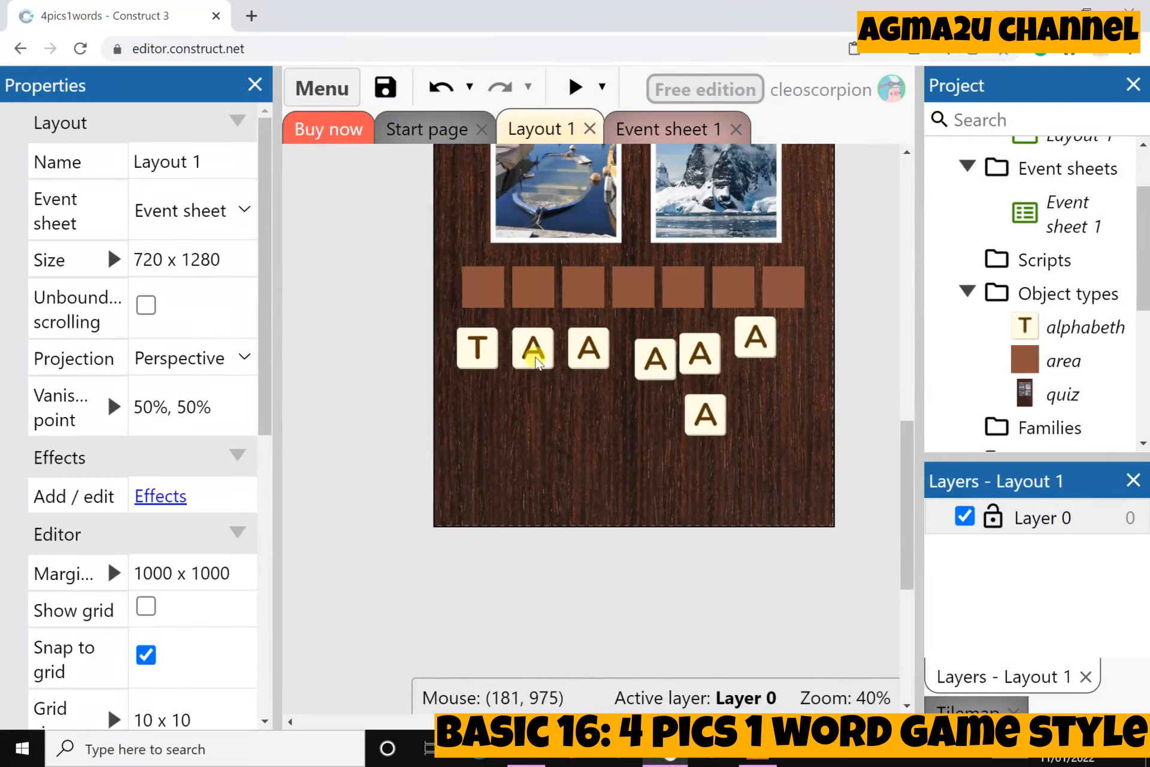
# Set the third alphabeth tile's initial frame to 19 for the letter T.
pyautogui.click(591, 353)
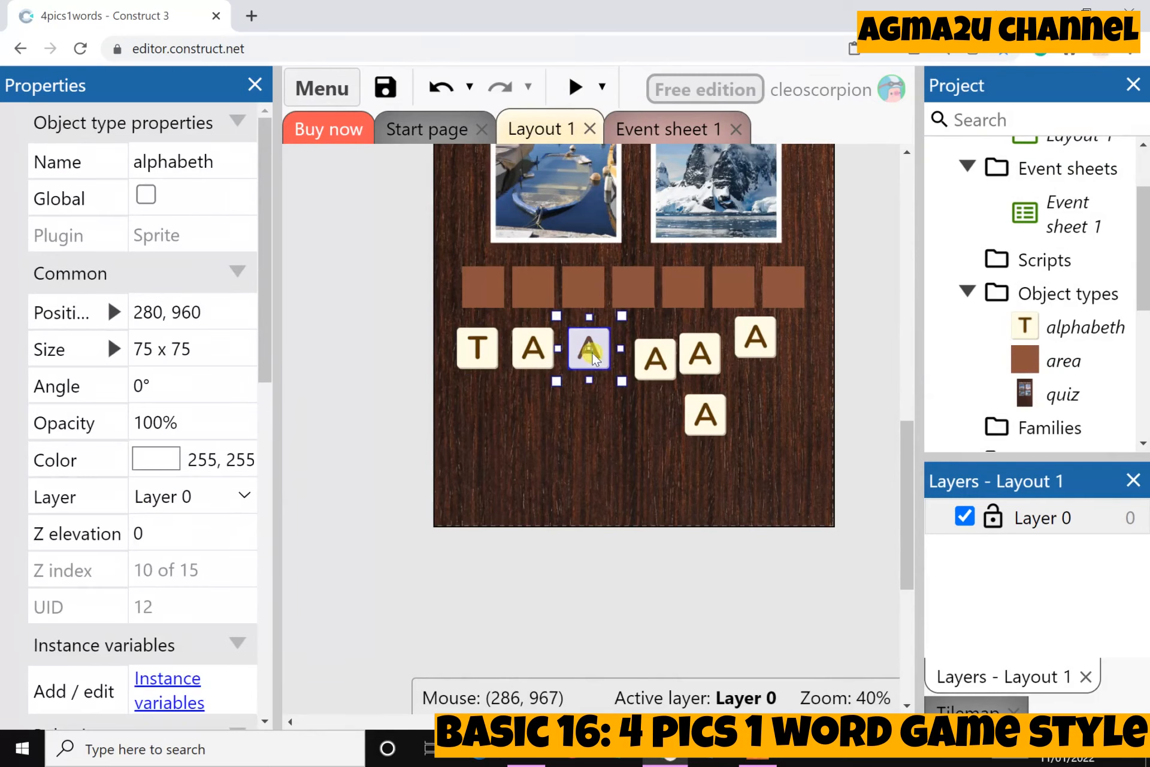
pyautogui.scroll(-10, 141, 605)
pyautogui.click(184, 554)
pyautogui.write('1')
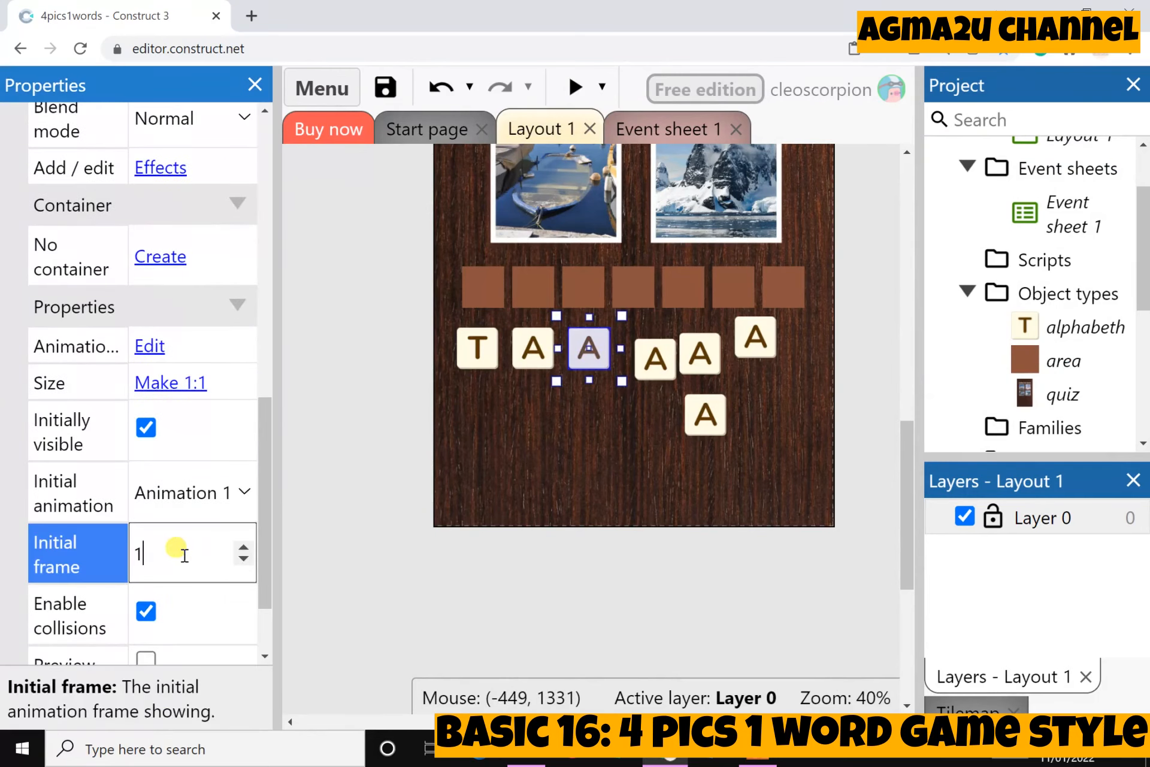
pyautogui.write('9')
pyautogui.click(338, 570)
# Look up the letter I among the alphabeth animation frames and set the second tile's initial frame to 8.
pyautogui.click(519, 355)
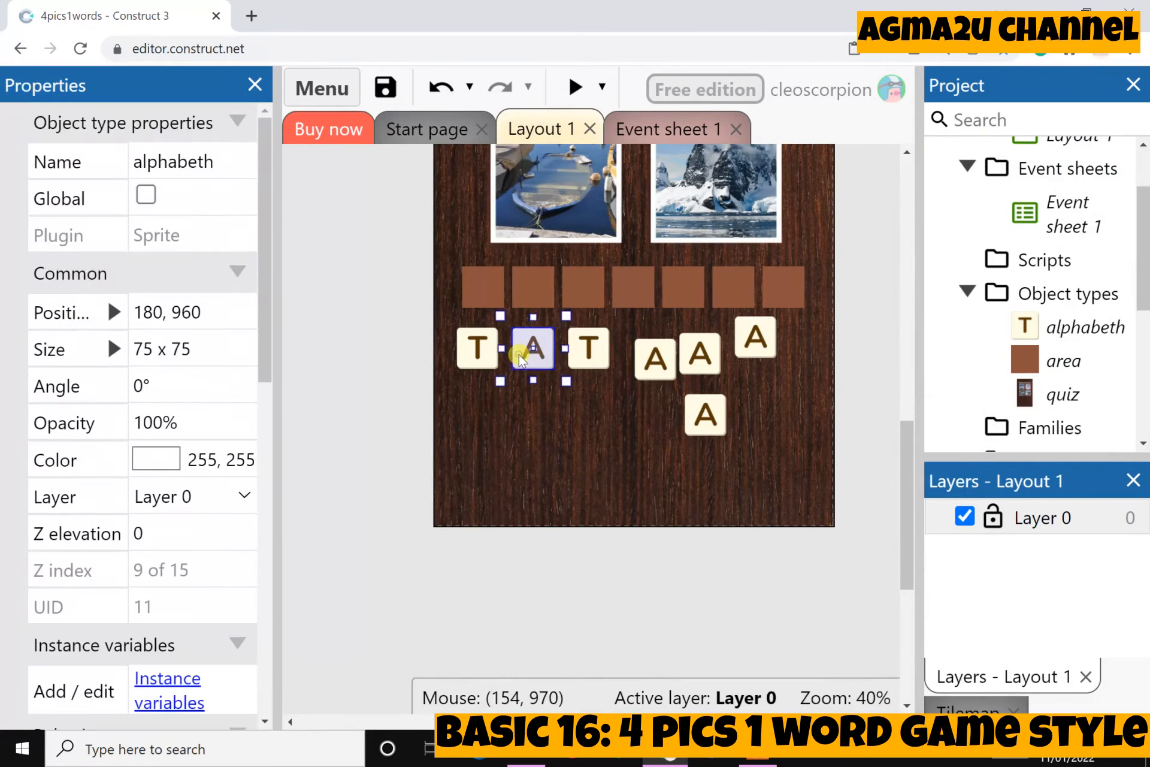
pyautogui.doubleClick(526, 359)
pyautogui.scroll(-4, 664, 602)
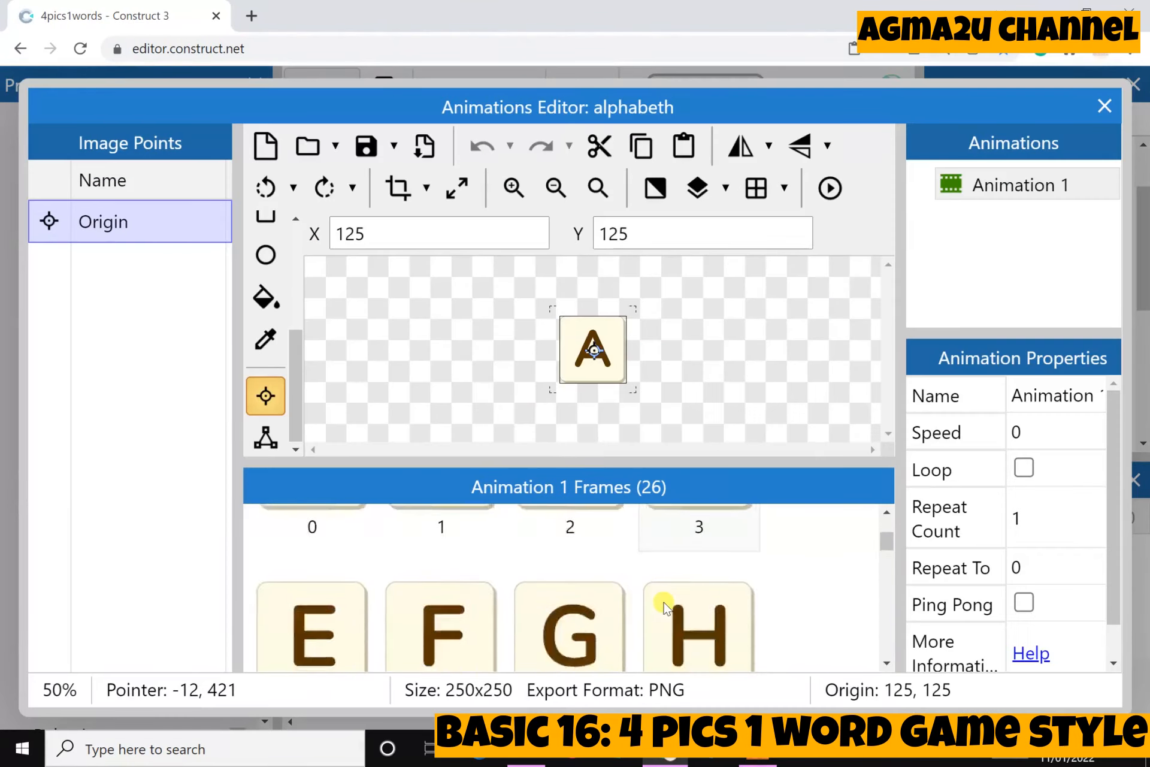
pyautogui.click(358, 599)
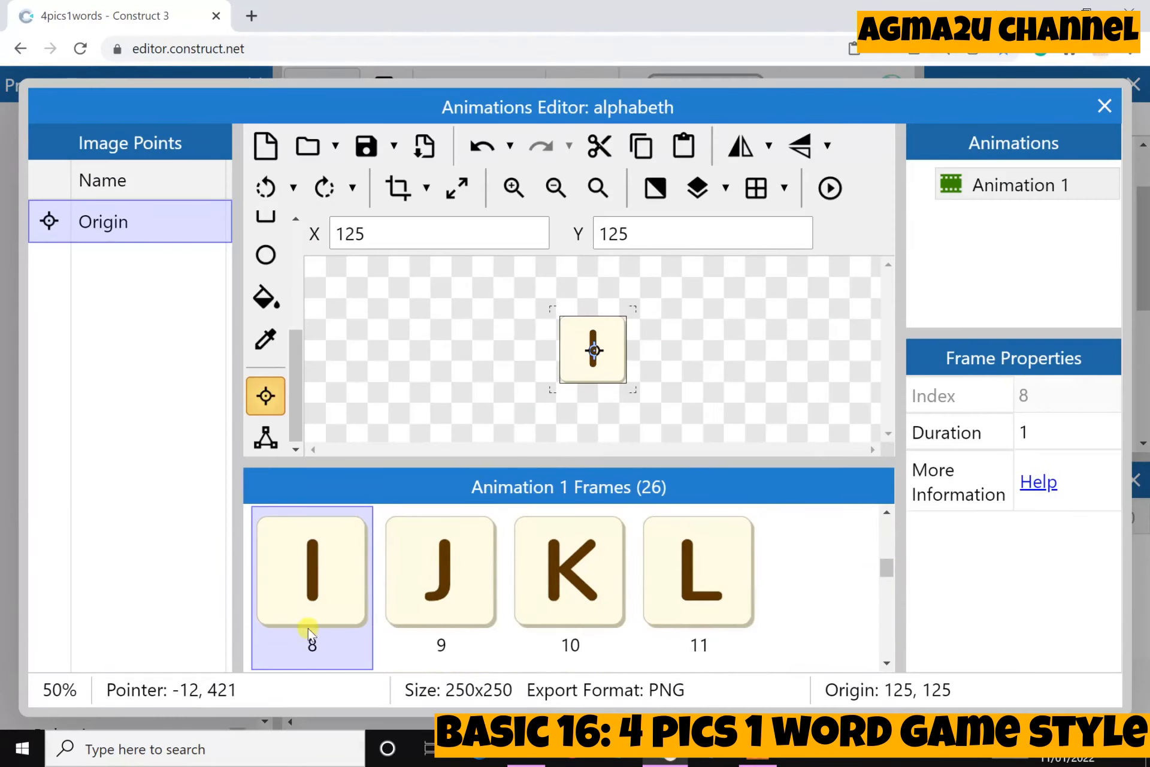
pyautogui.click(1105, 106)
pyautogui.scroll(-3, 143, 609)
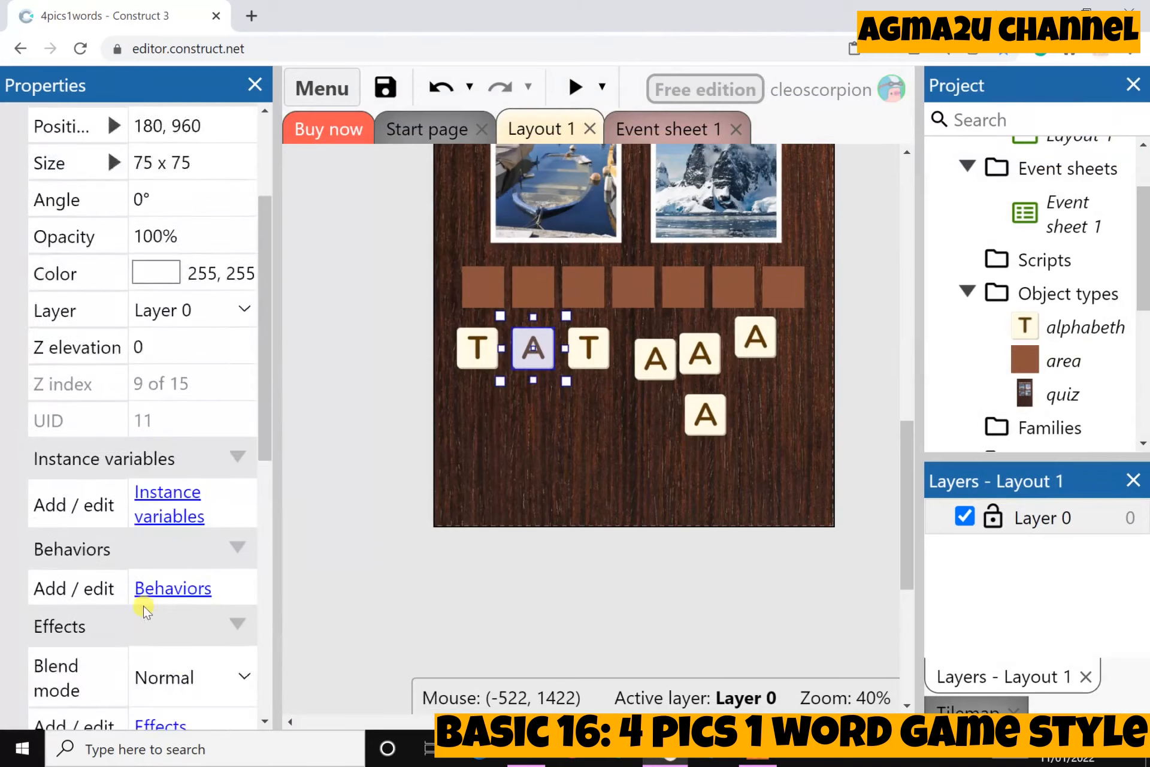
pyautogui.scroll(-7, 145, 606)
pyautogui.click(171, 515)
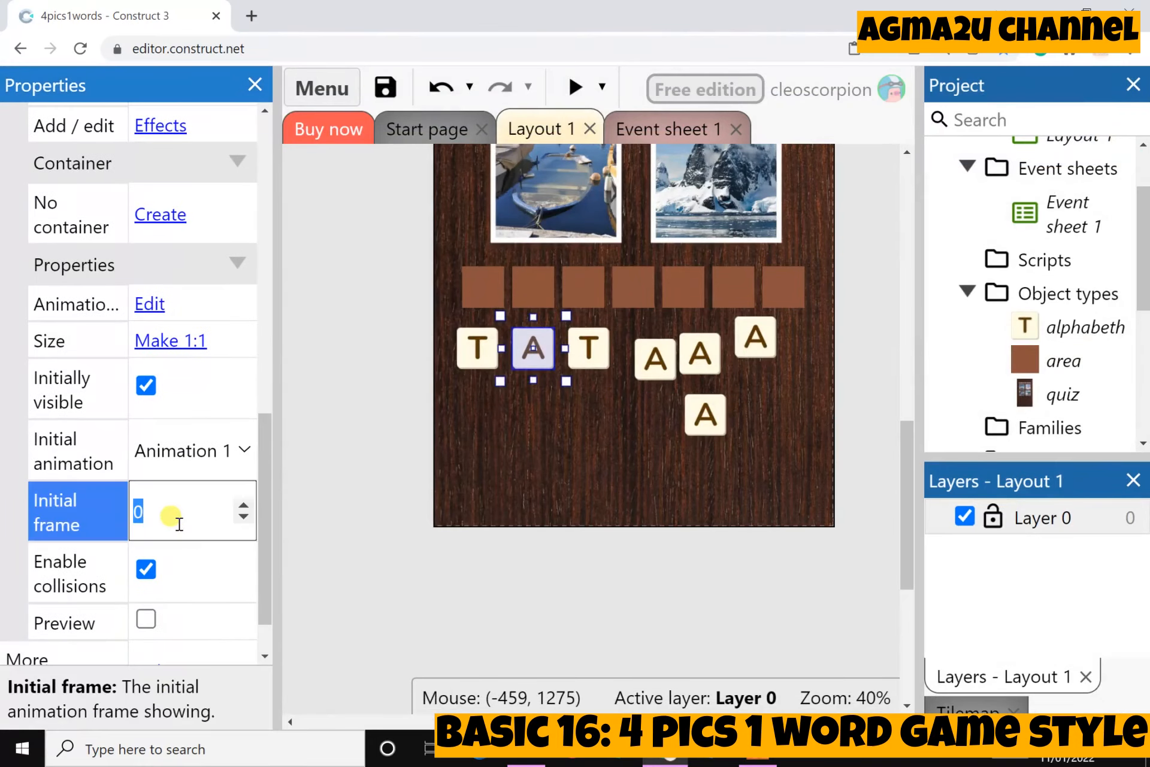
pyautogui.click(345, 509)
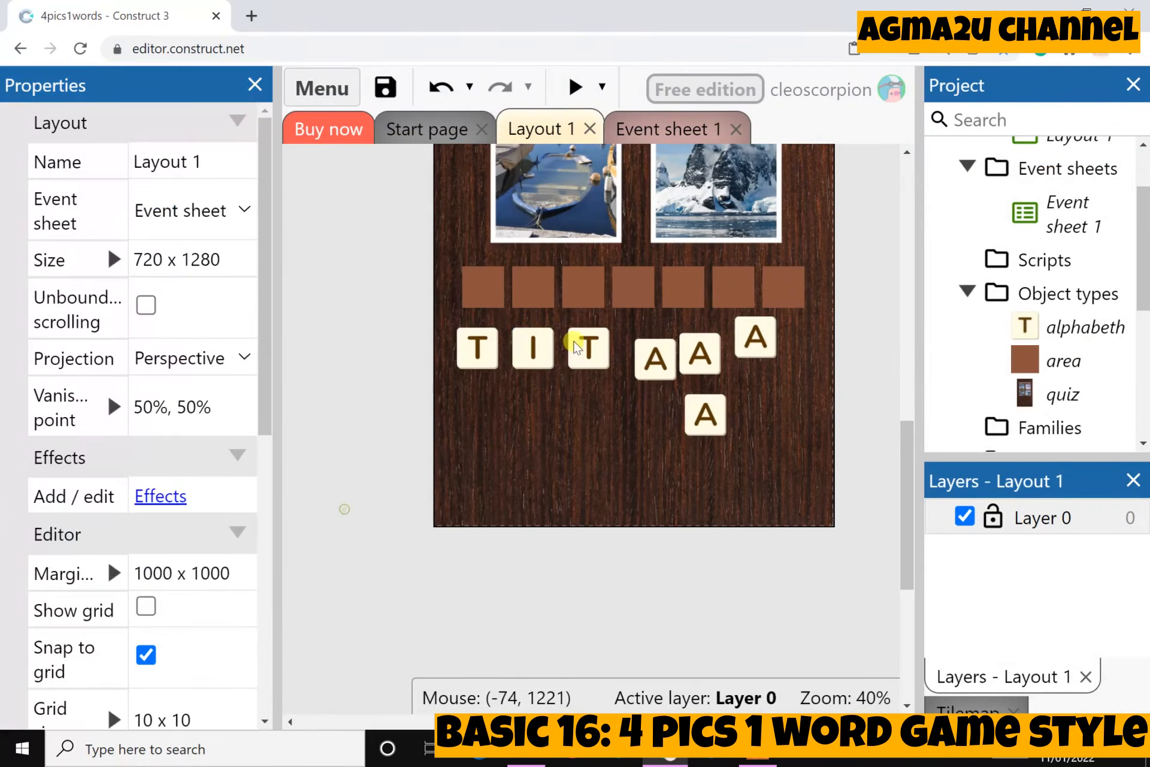
# Bring the fourth, sixth and seventh tiles into the row, the fourth at 370, 960, and set the sixth tile's initial frame to 8.
pyautogui.moveTo(655, 358); pyautogui.dragTo(639, 348)
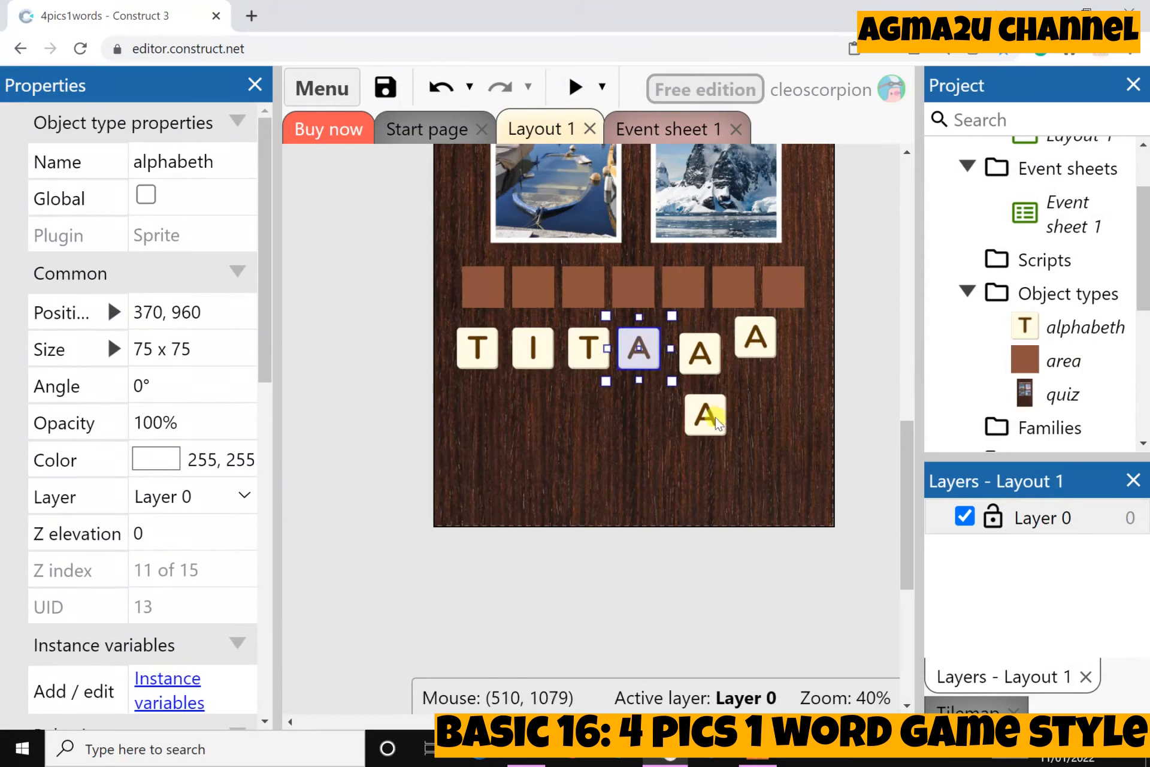
pyautogui.moveTo(718, 422); pyautogui.dragTo(735, 354)
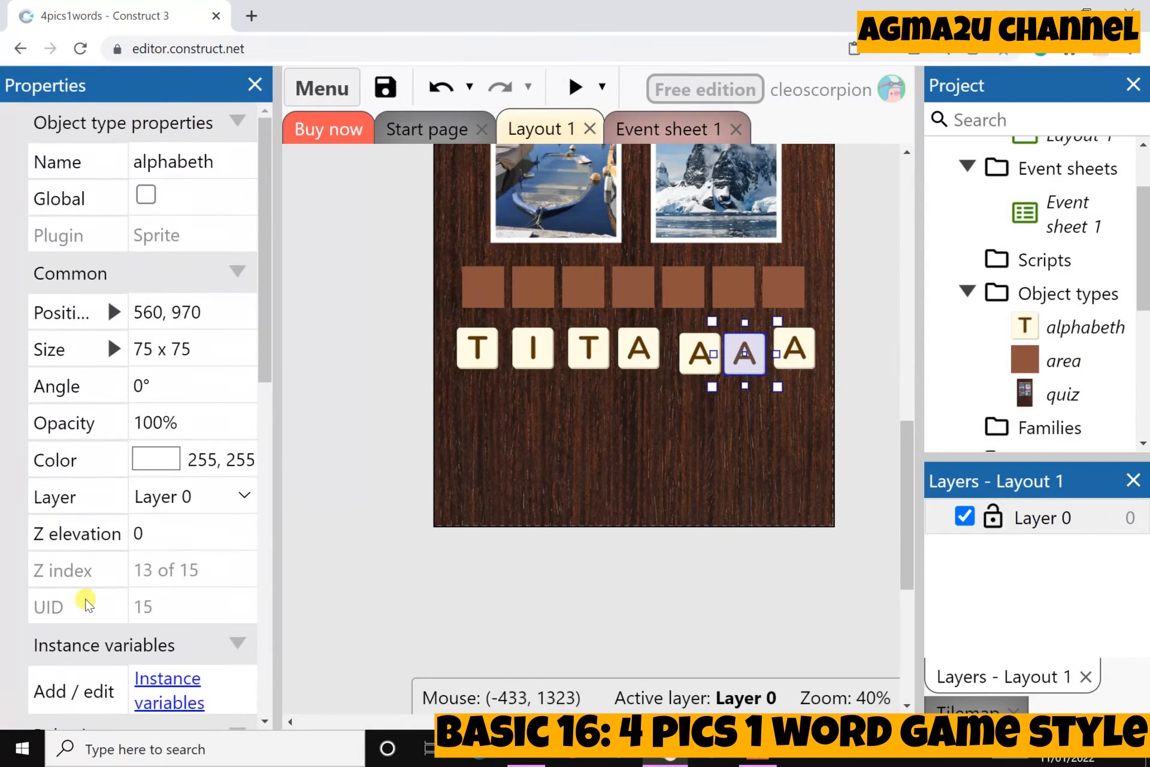
pyautogui.scroll(-8, 123, 616)
pyautogui.click(176, 510)
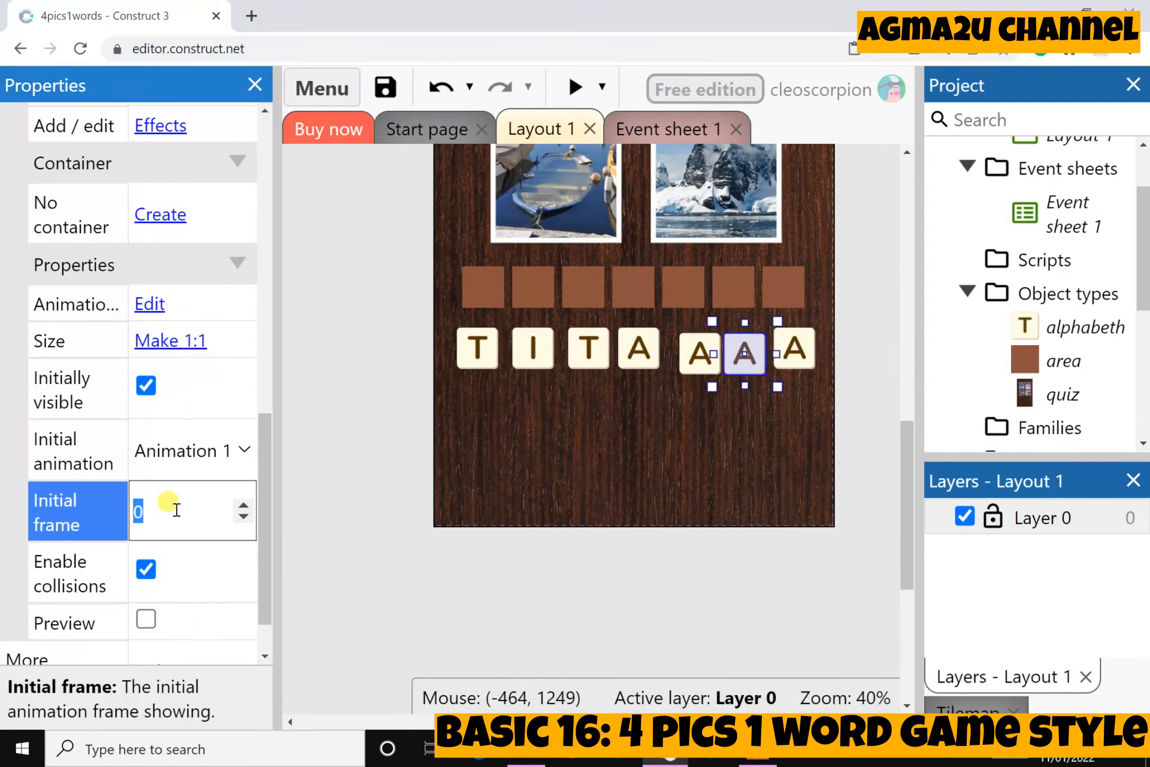
pyautogui.write('8')
pyautogui.click(351, 487)
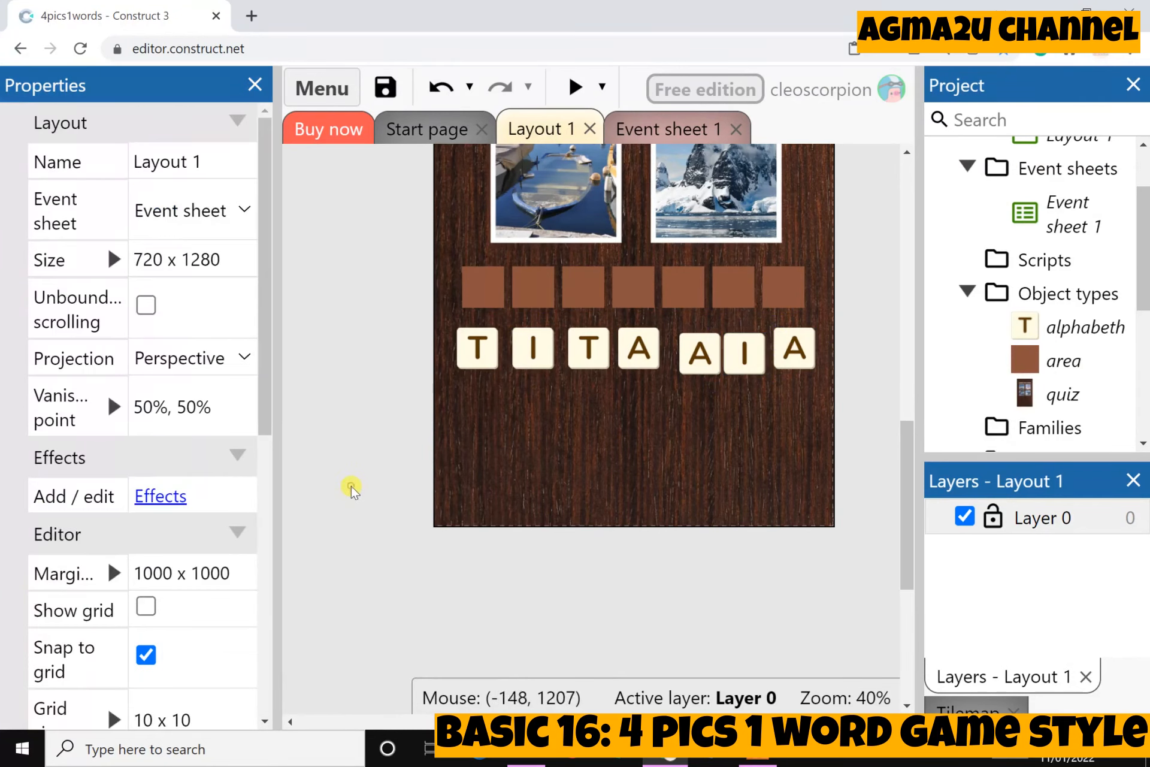
# Adjust the fifth alphabeth tile's position in the row and look through the animation frames for its letter.
pyautogui.moveTo(699, 359); pyautogui.dragTo(683, 349)
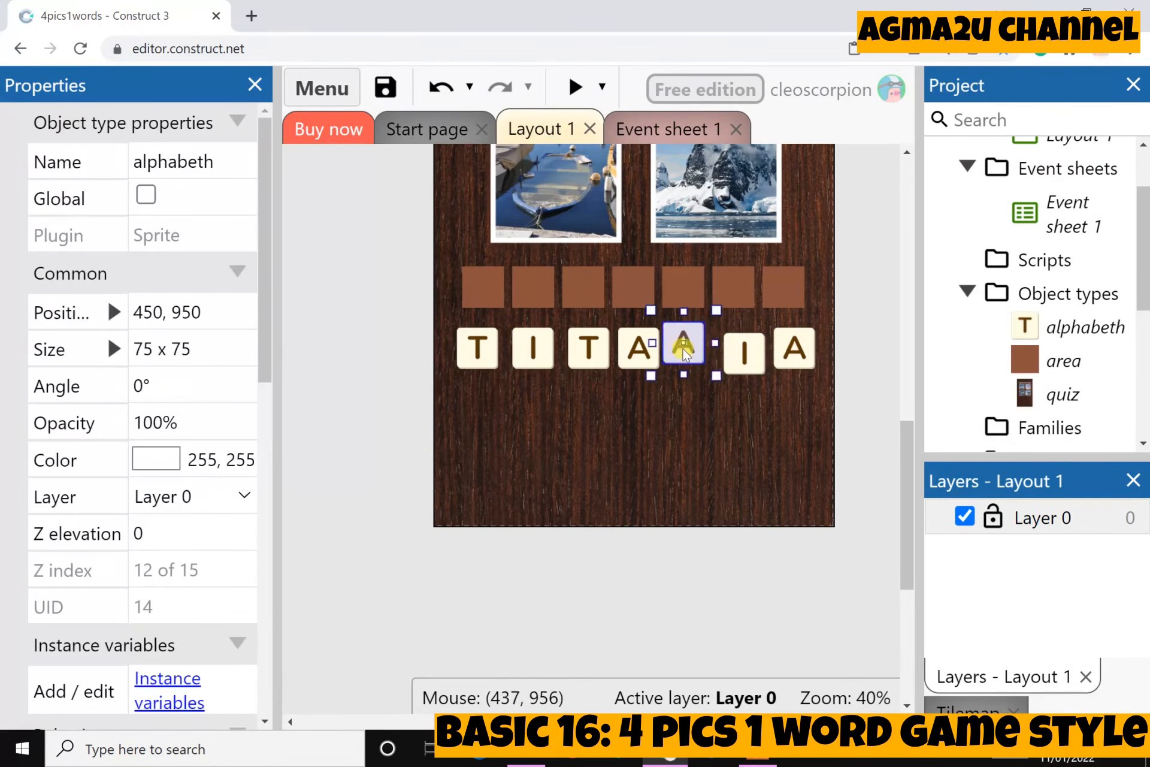
pyautogui.doubleClick(696, 359)
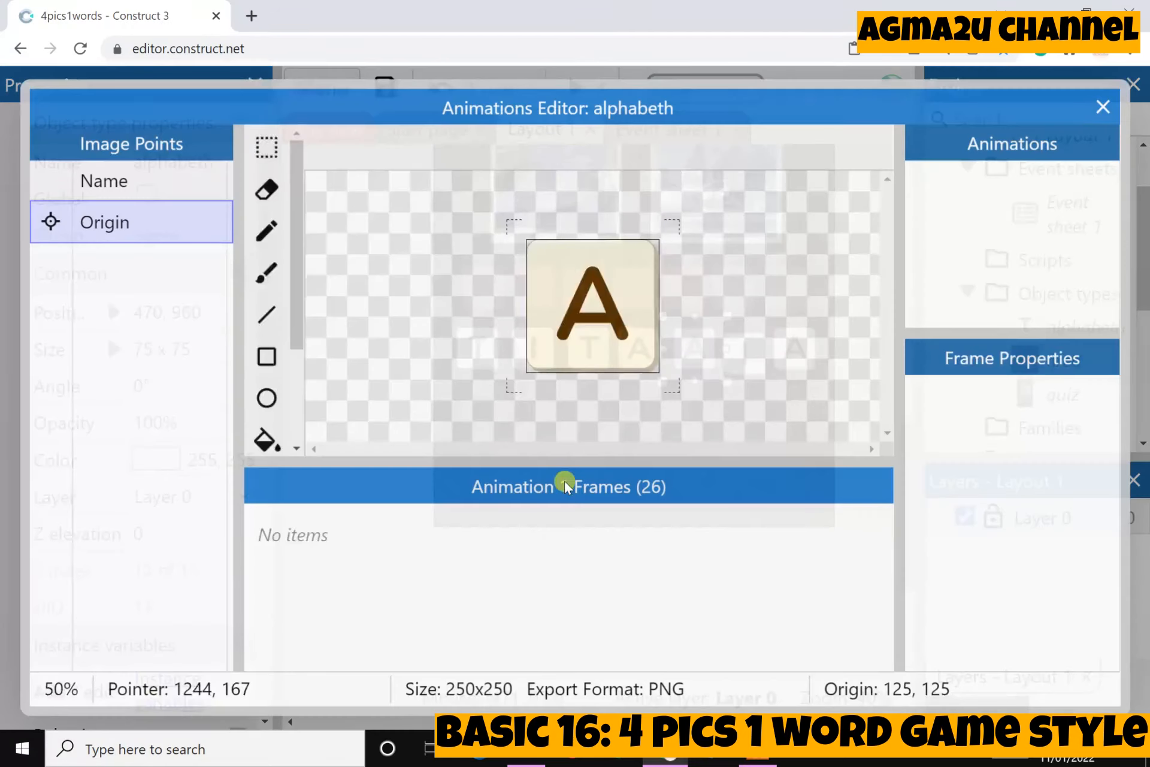
pyautogui.scroll(2, 734, 592)
pyautogui.scroll(-4, 733, 592)
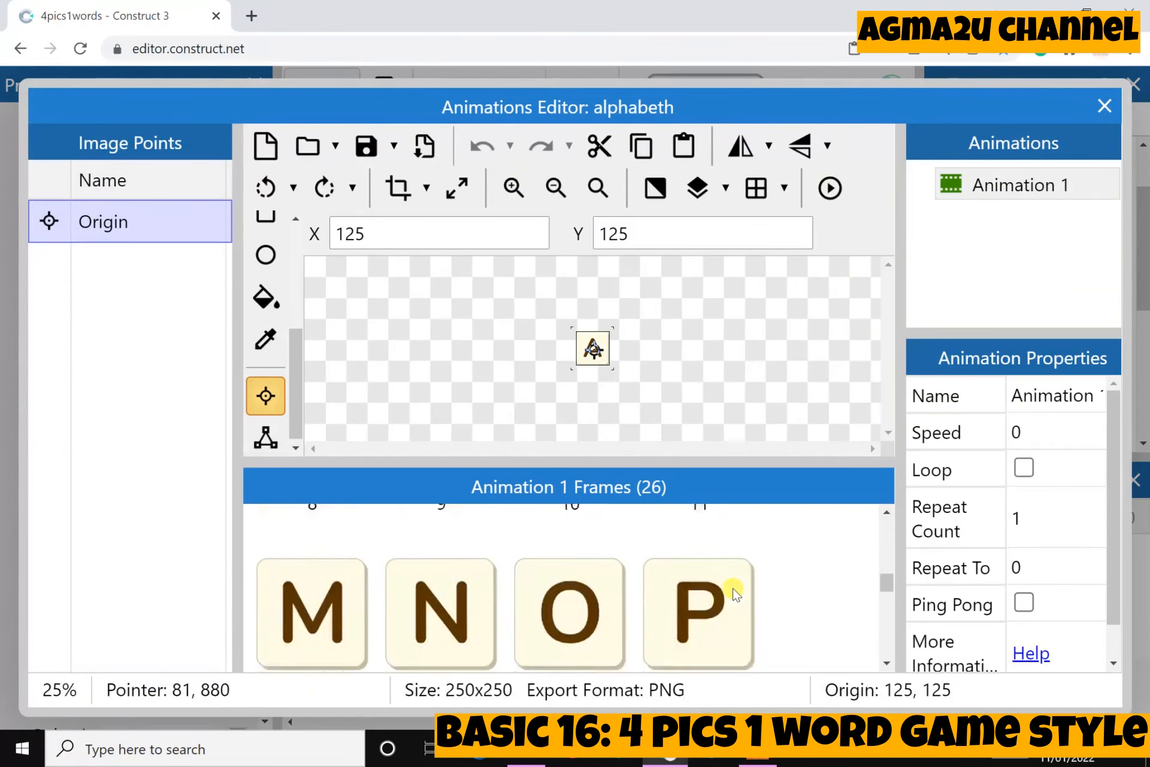
# Set the initial frame of the fifth letter tile to 13 so it shows N.
pyautogui.click(1103, 110)
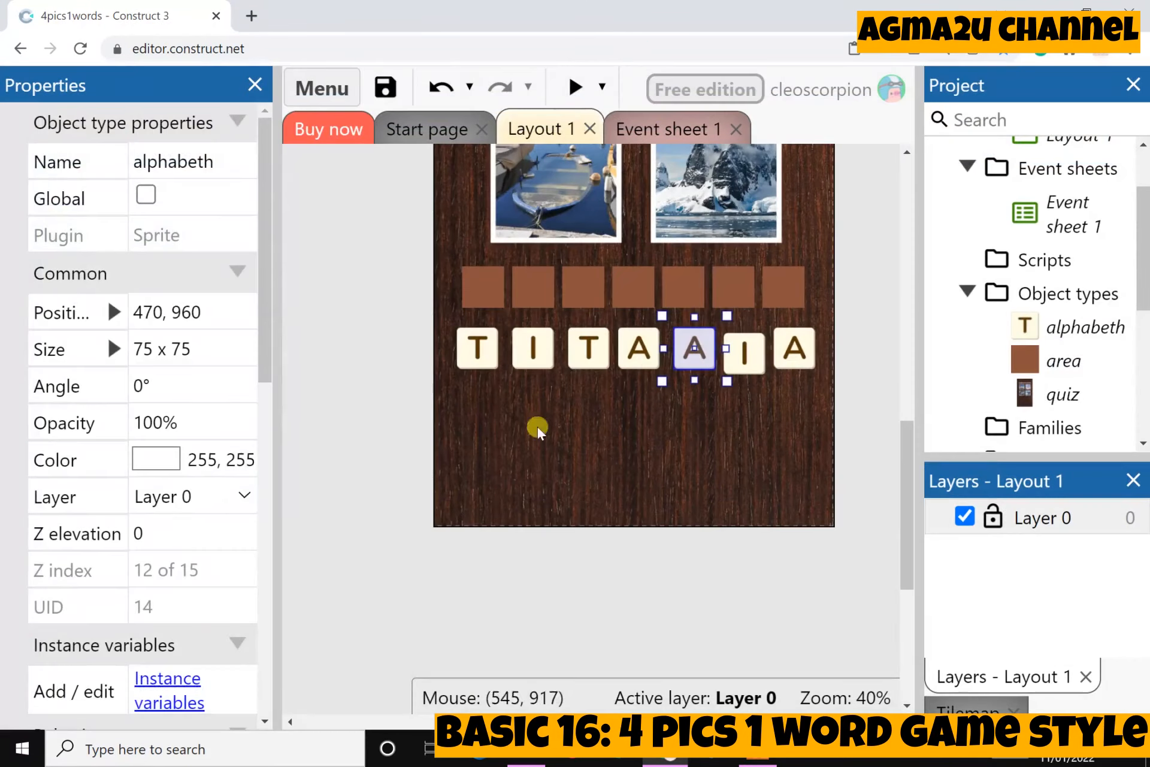
pyautogui.scroll(-12, 73, 592)
pyautogui.click(156, 512)
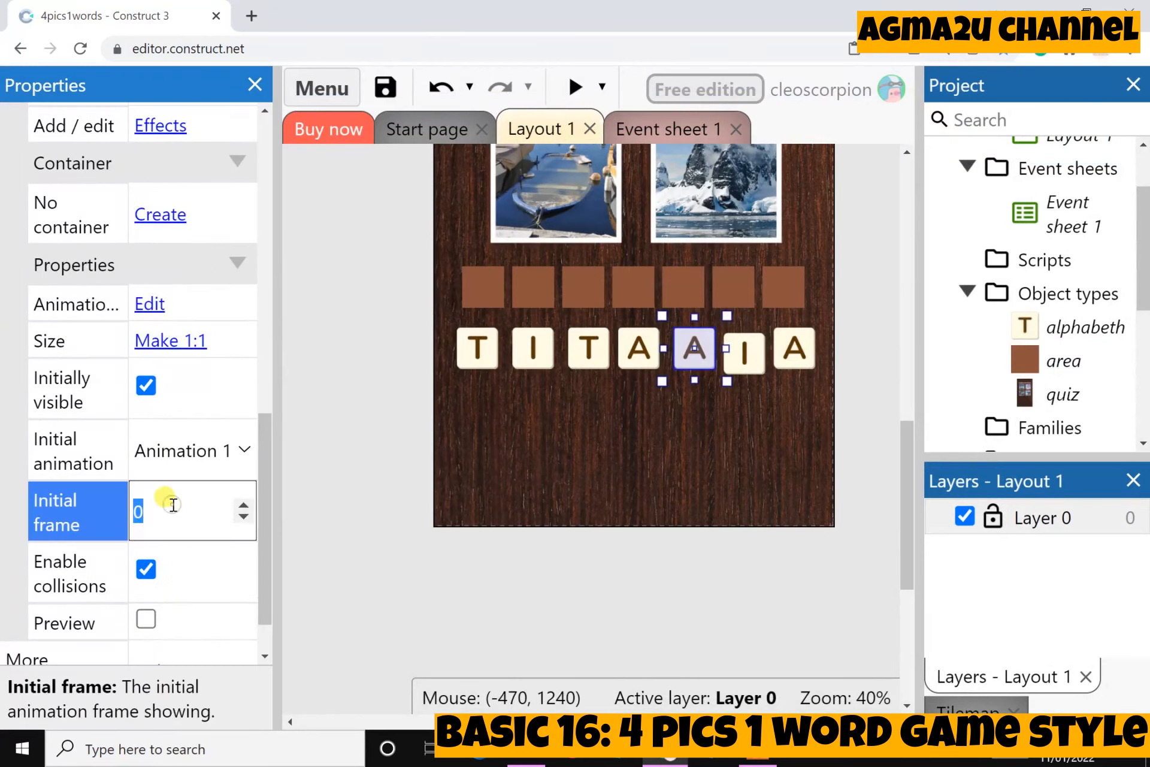
pyautogui.write('13')
pyautogui.click(426, 534)
# Set the initial frame of the last letter tile in the row to 2 so it shows C.
pyautogui.click(792, 349)
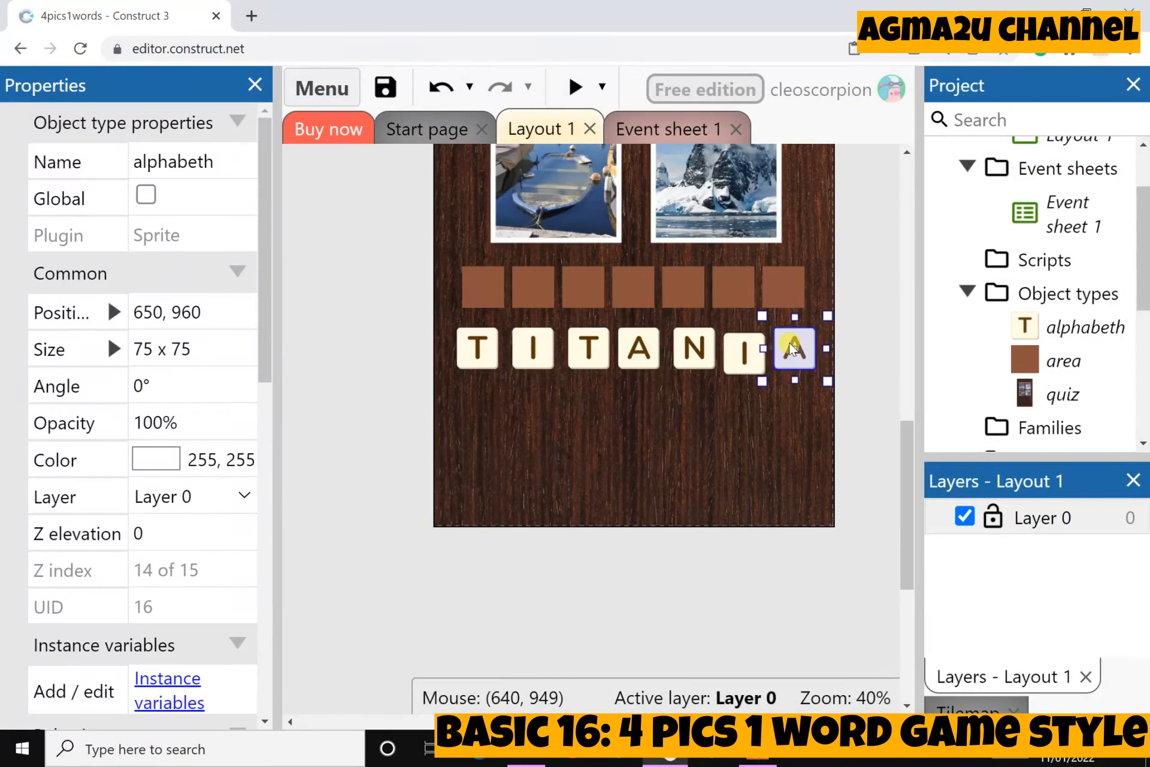
pyautogui.doubleClick(792, 348)
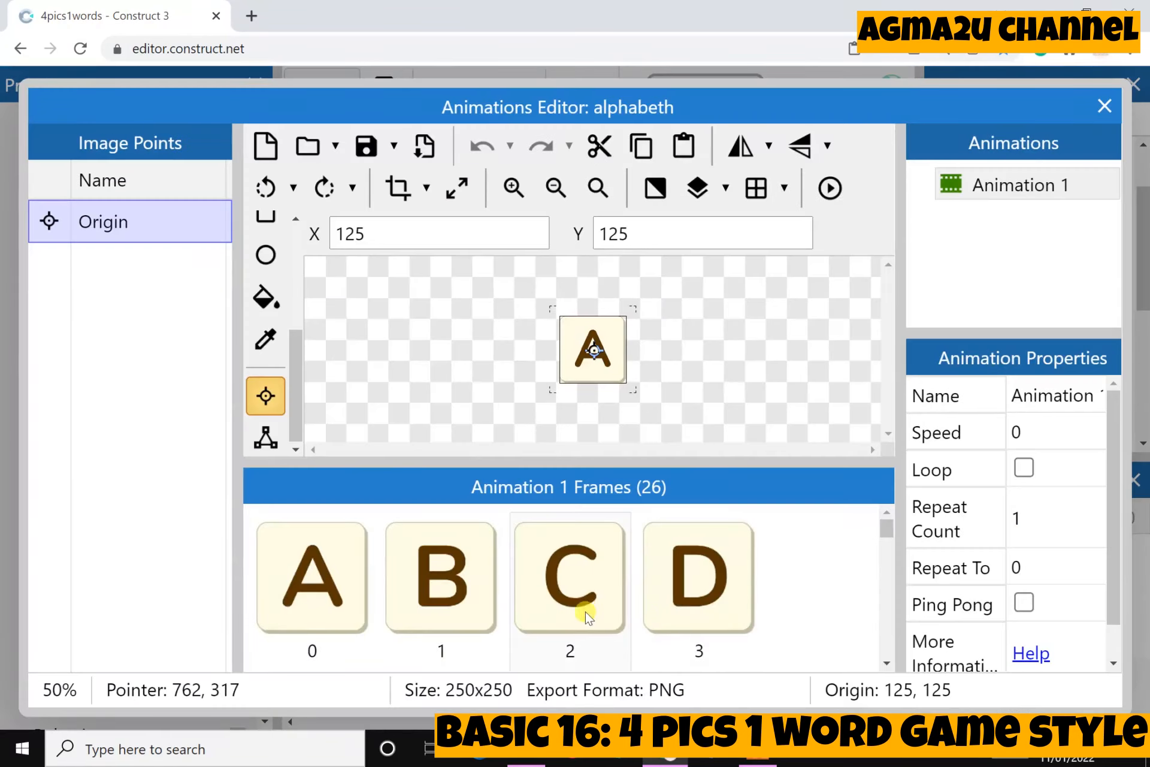
pyautogui.click(1104, 106)
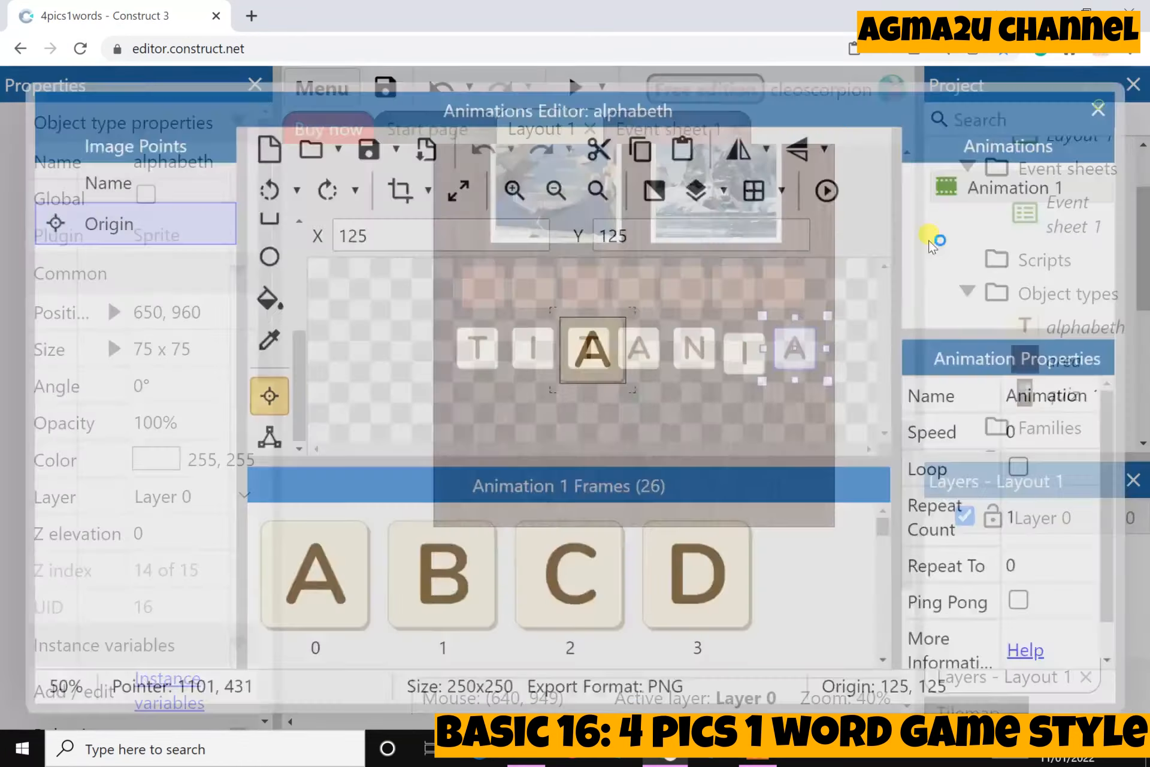
pyautogui.scroll(-6, 149, 565)
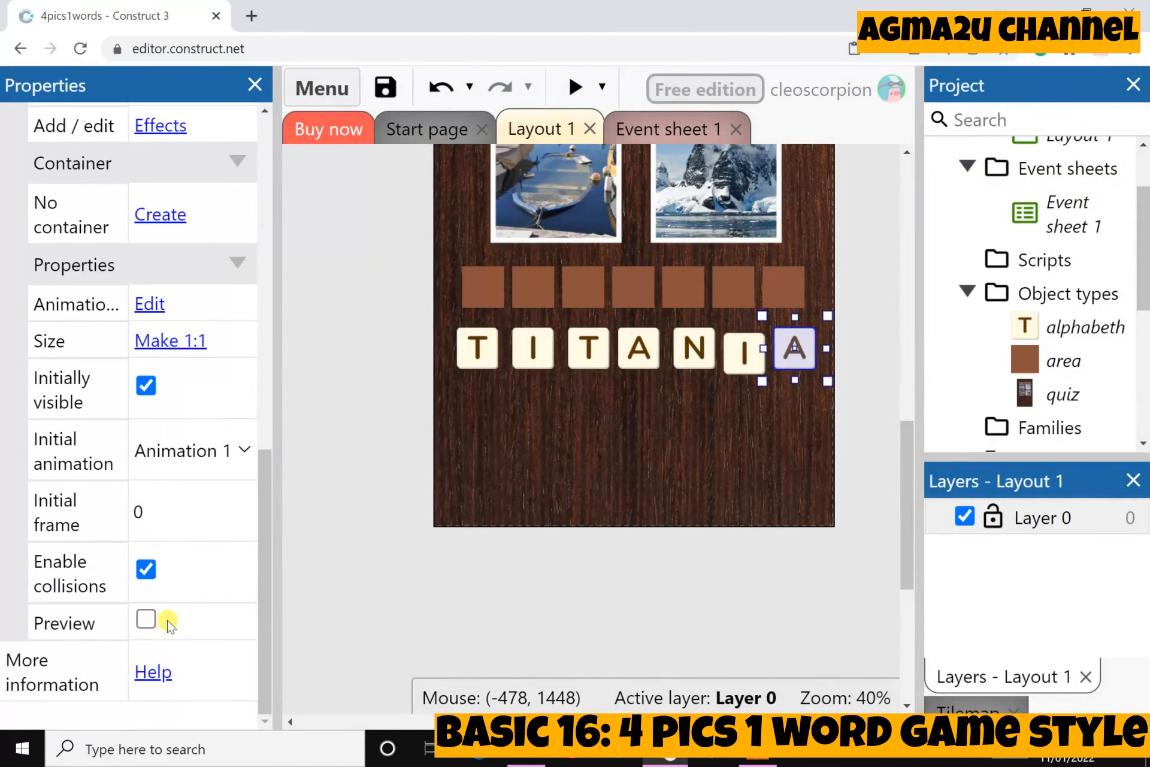
pyautogui.click(166, 497)
pyautogui.write('1')
pyautogui.click(378, 532)
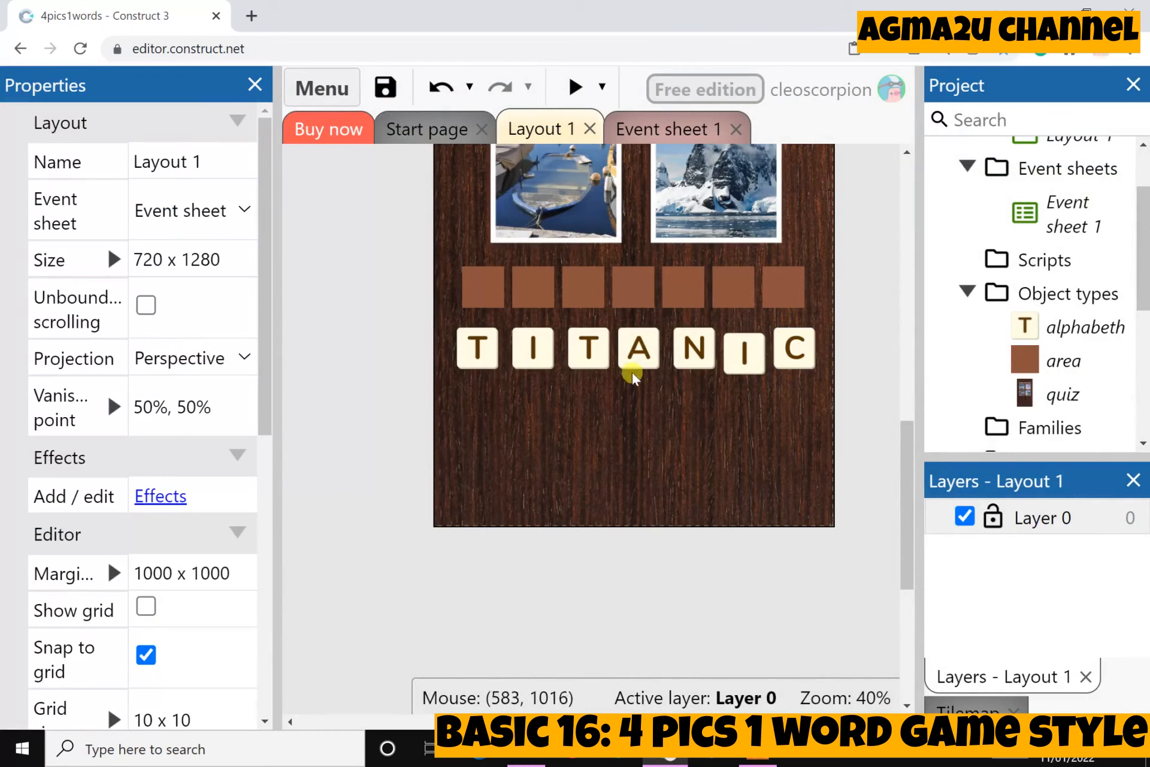
# Check the first T tile's initial frame and the area sprite's frames, and set the first brown area square's initial frame to 19.
pyautogui.click(495, 282)
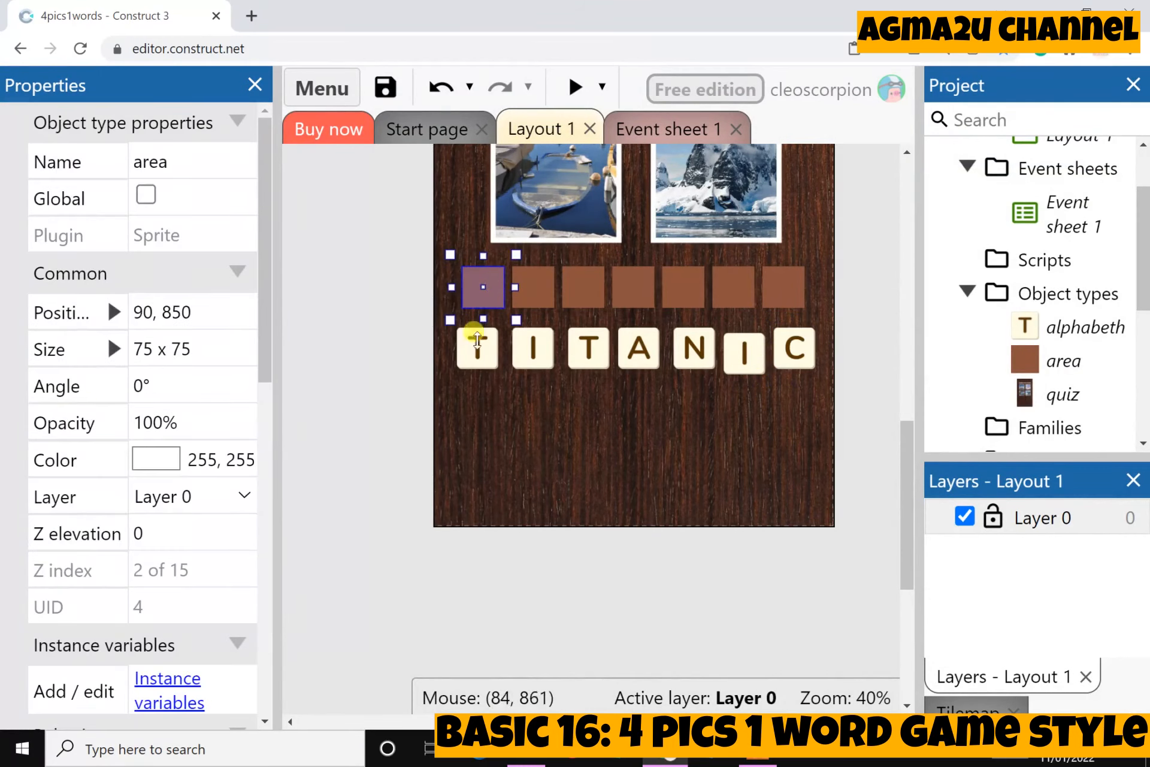
pyautogui.scroll(-6, 129, 526)
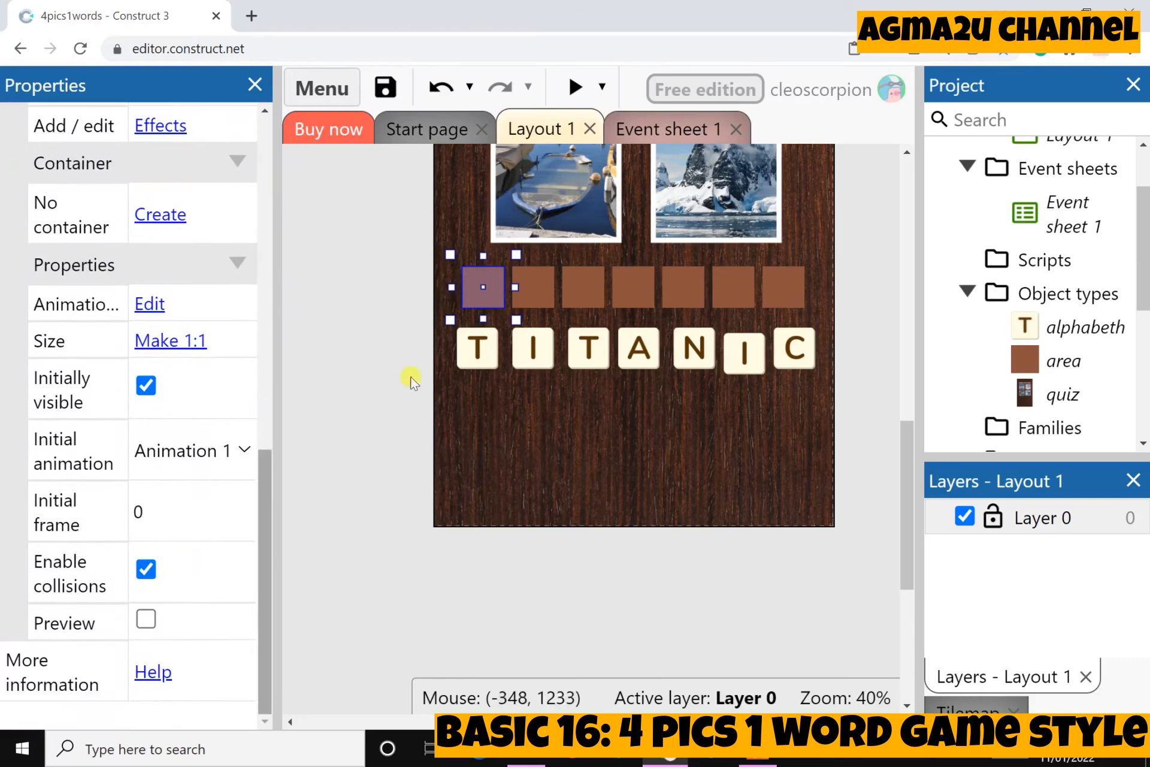
pyautogui.click(481, 351)
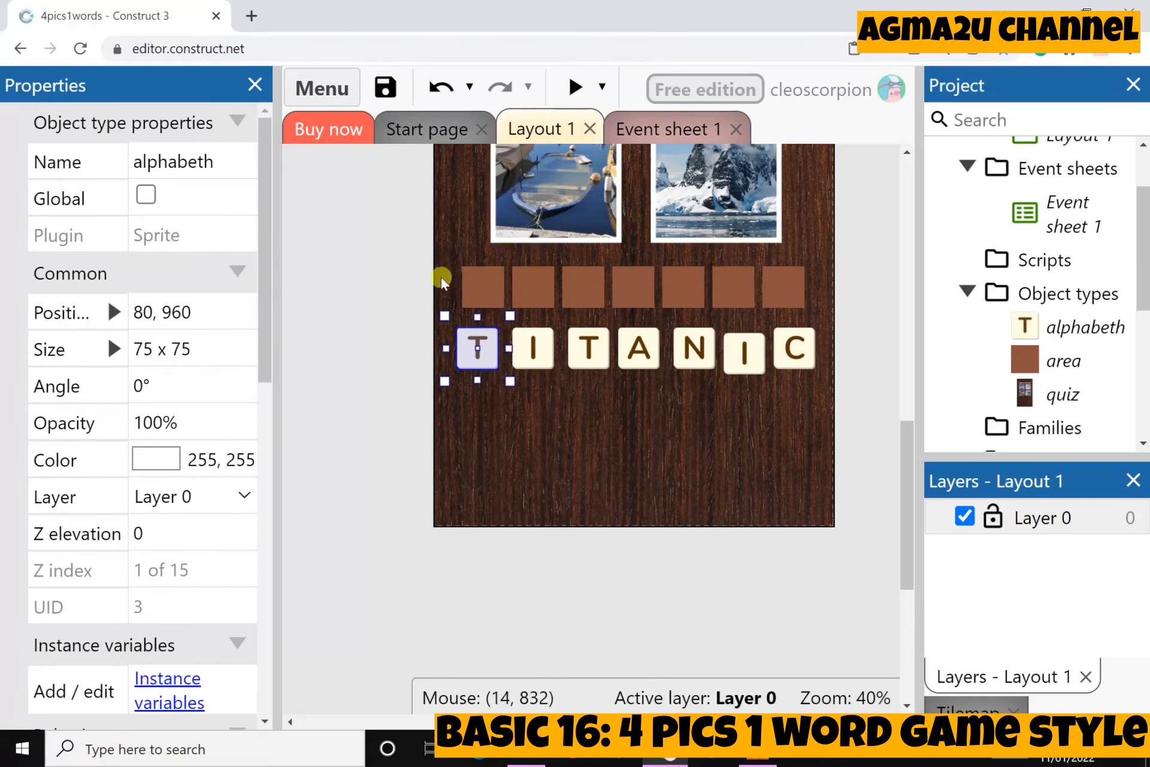
pyautogui.scroll(-10, 139, 528)
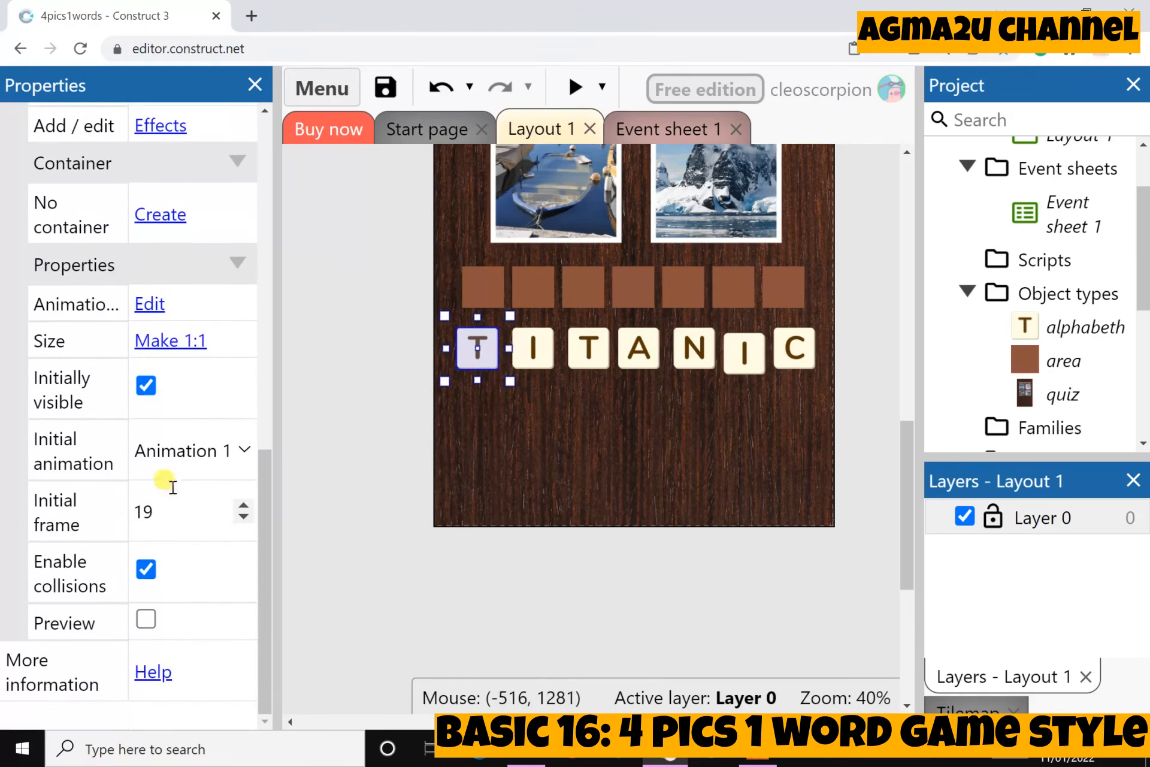
pyautogui.click(360, 390)
pyautogui.doubleClick(489, 284)
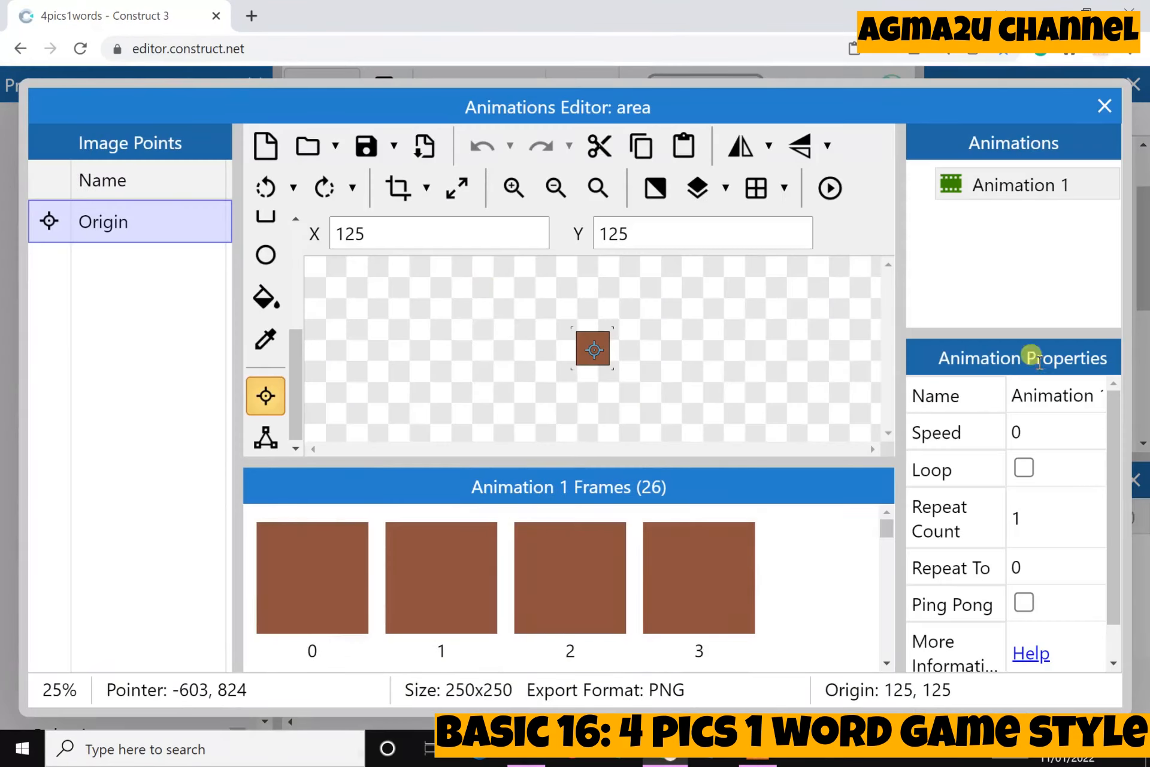
pyautogui.click(1105, 106)
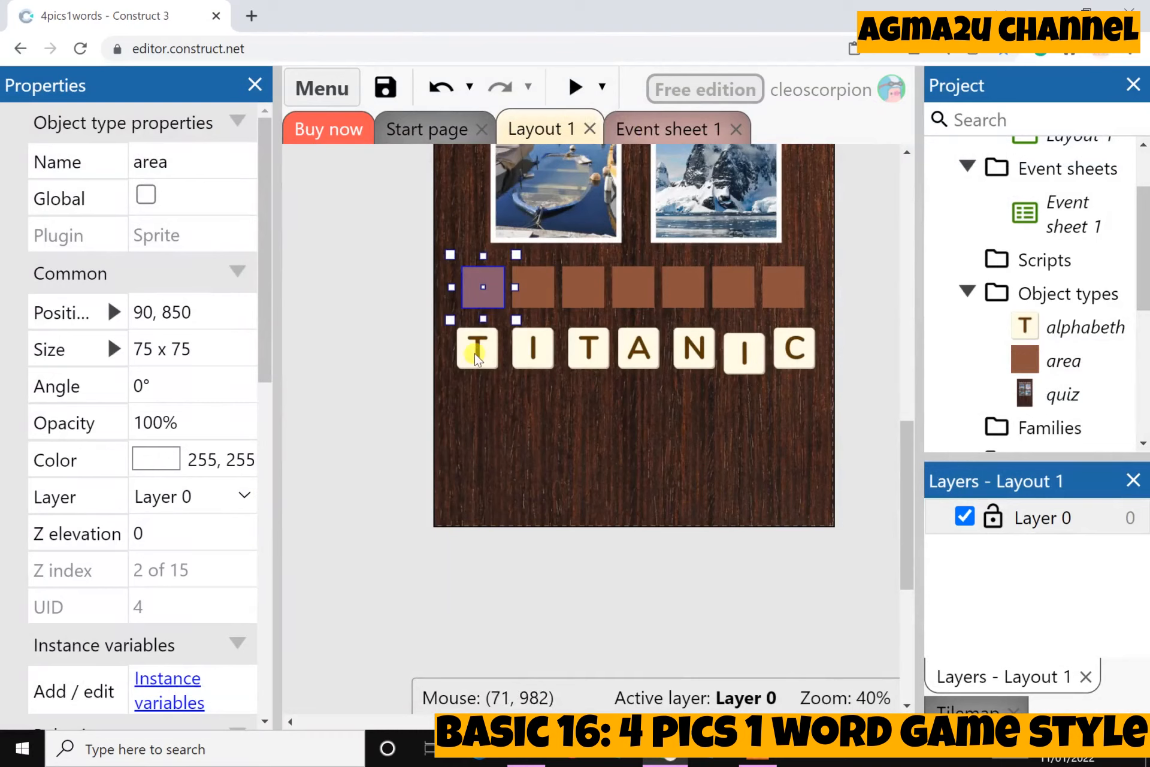
pyautogui.scroll(-8, 239, 503)
pyautogui.click(167, 498)
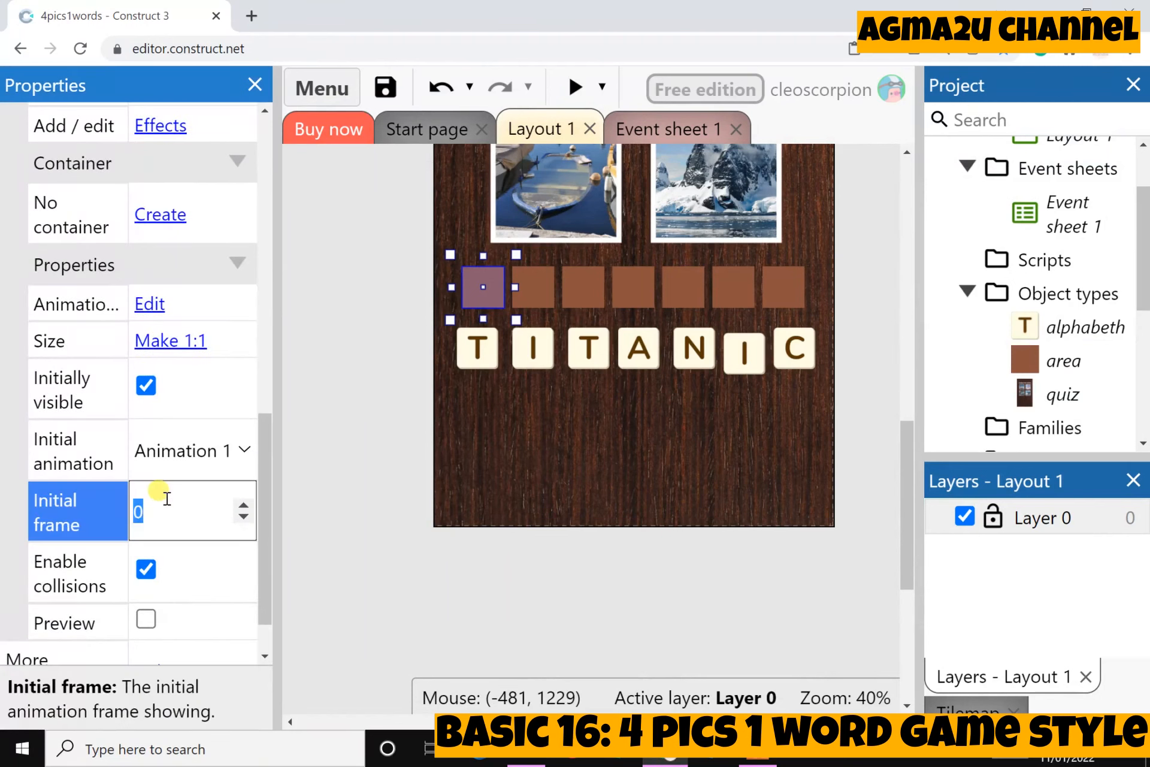
pyautogui.write('18')
pyautogui.press('BackSpace')
pyautogui.write('9')
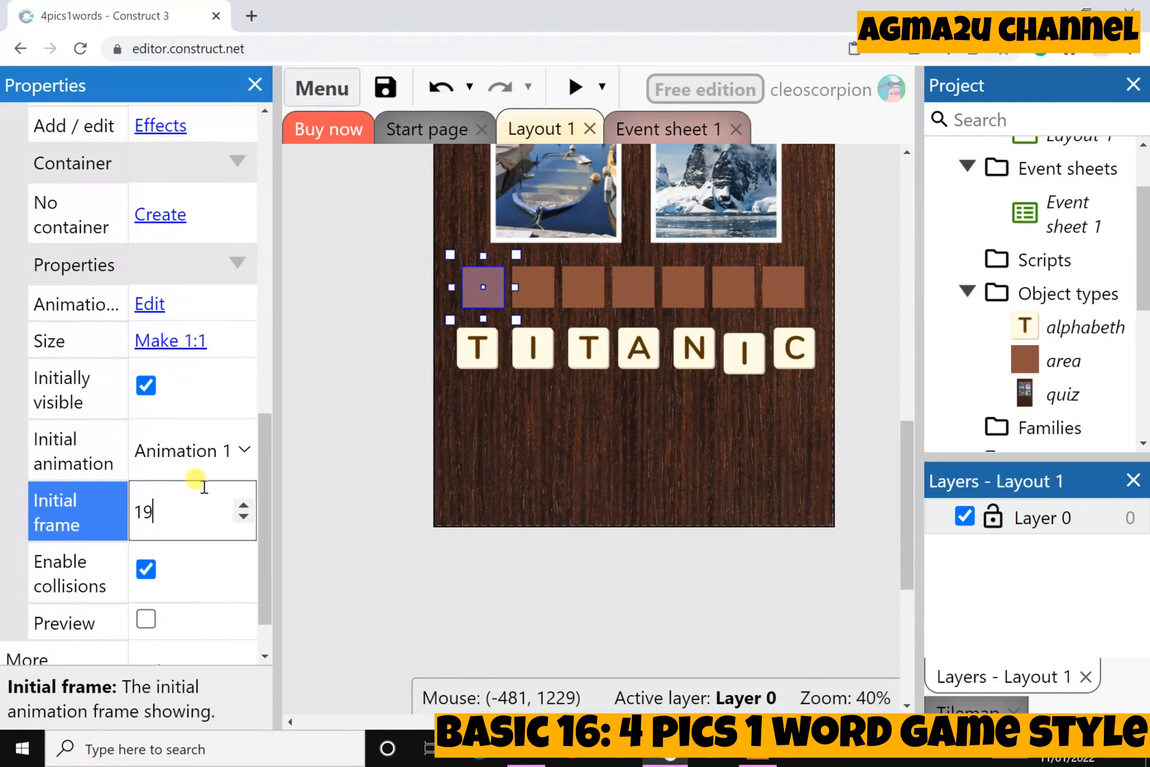
# Set the initial frame of the third brown area square to 19.
pyautogui.click(580, 287)
pyautogui.scroll(-8, 149, 562)
pyautogui.click(163, 514)
pyautogui.write('1')
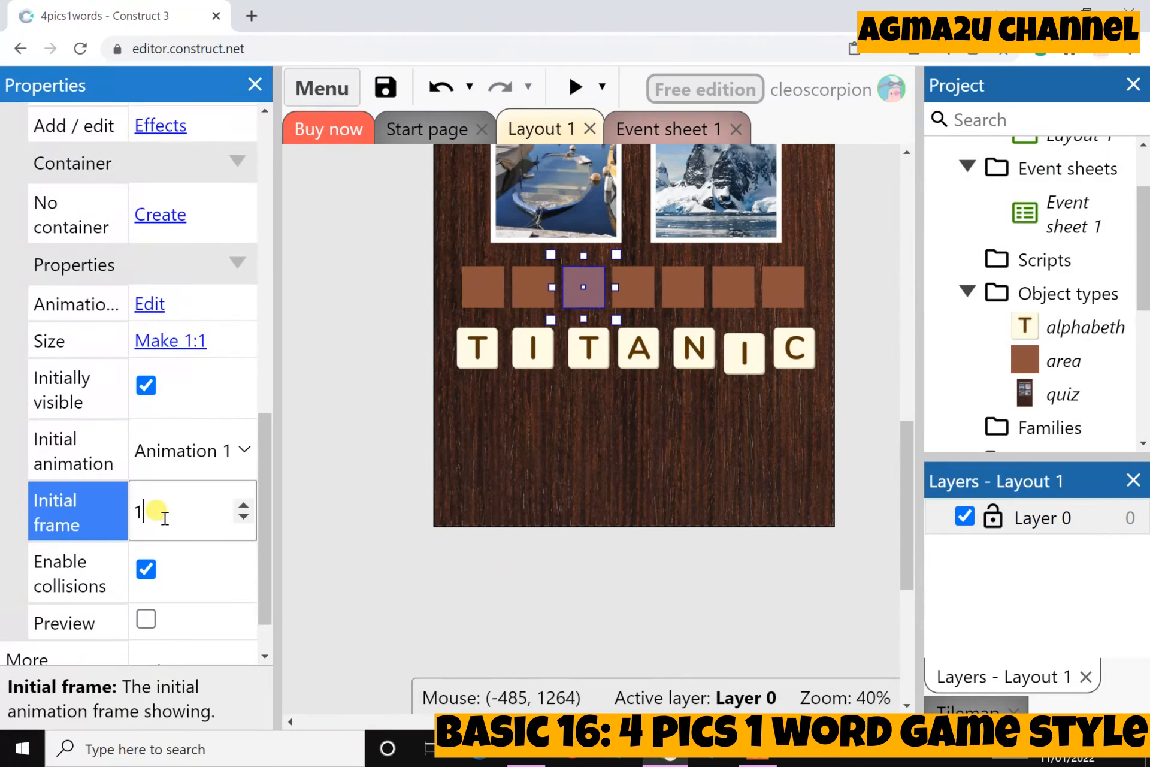
pyautogui.write('9')
pyautogui.press('Return')
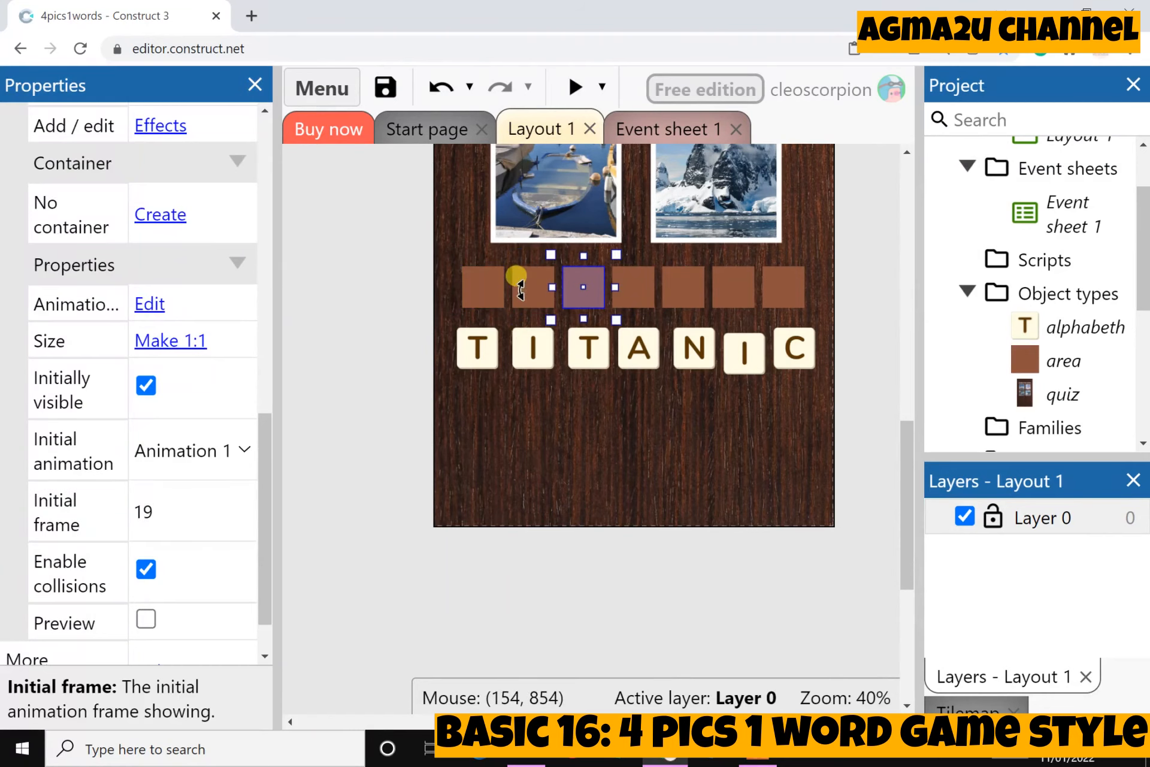
# Set the initial frame of the second brown area square to 8.
pyautogui.click(516, 290)
pyautogui.scroll(-8, 82, 585)
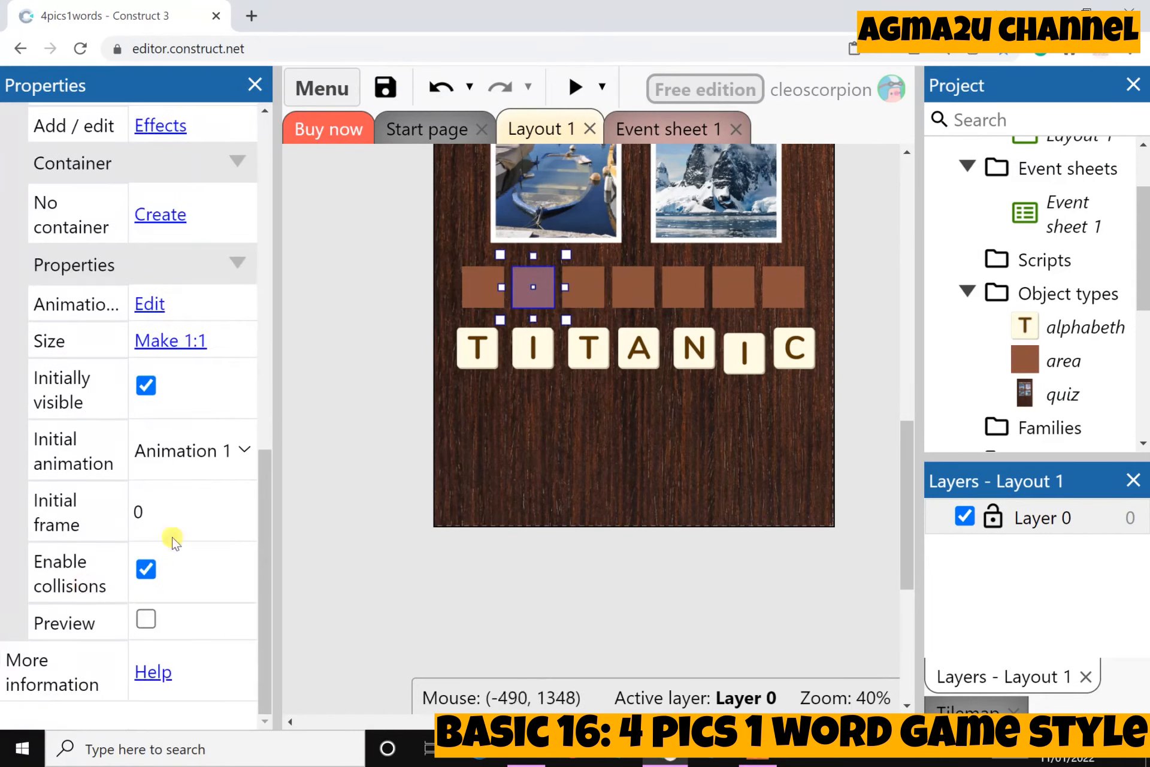
pyautogui.click(490, 552)
pyautogui.scroll(3, 647, 501)
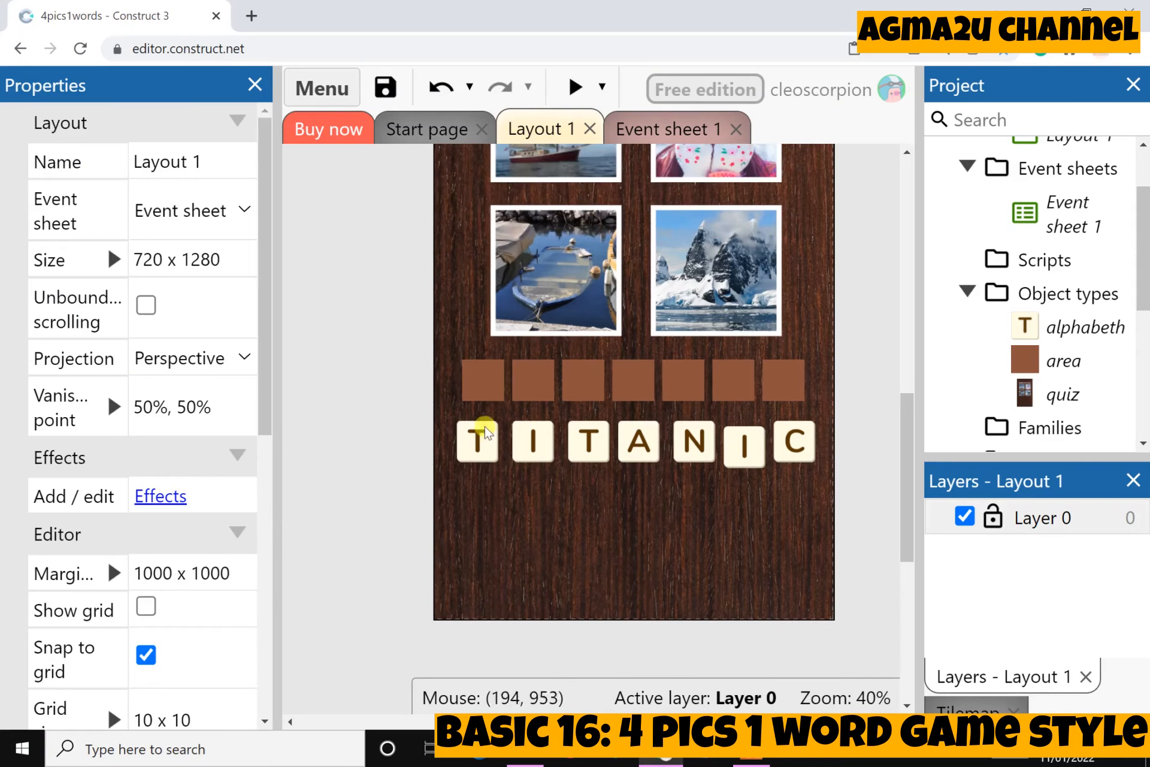
# Review the initial frames of the first, second, fifth and last brown area squares against the letter tiles below them.
pyautogui.click(479, 375)
pyautogui.scroll(-7, 143, 593)
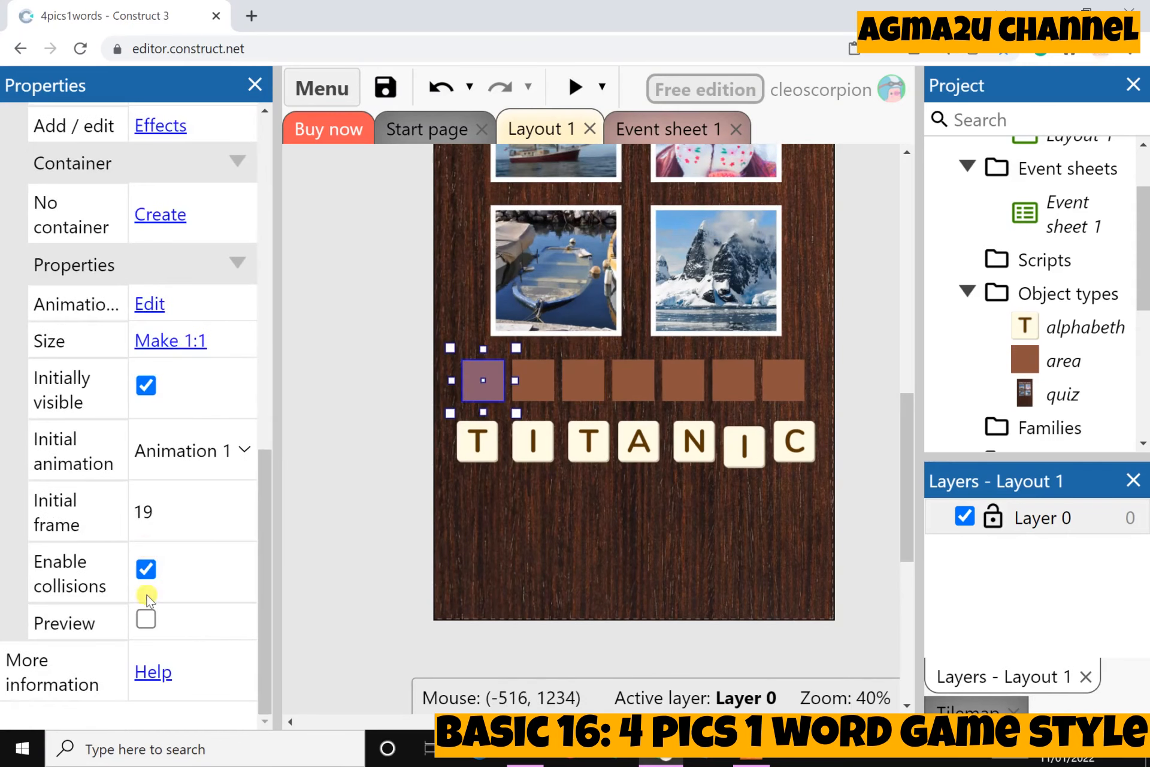
pyautogui.click(542, 381)
pyautogui.scroll(-7, 120, 529)
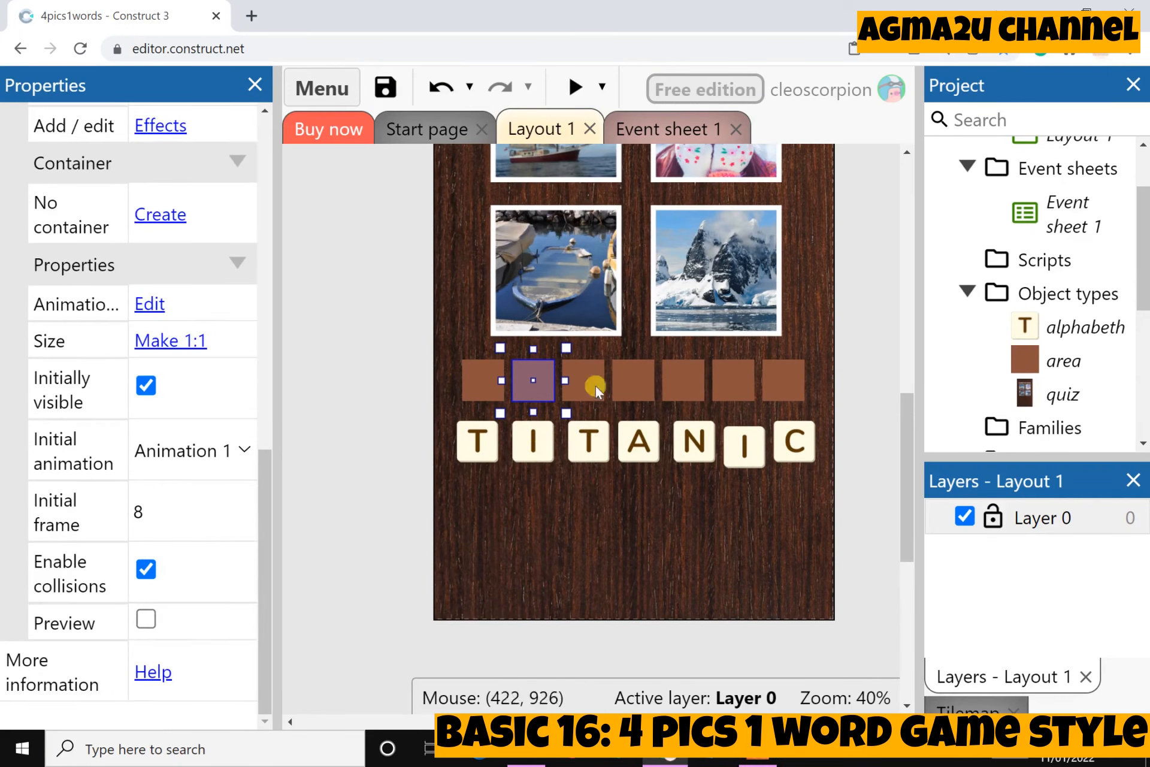
pyautogui.click(691, 391)
pyautogui.scroll(-7, 200, 593)
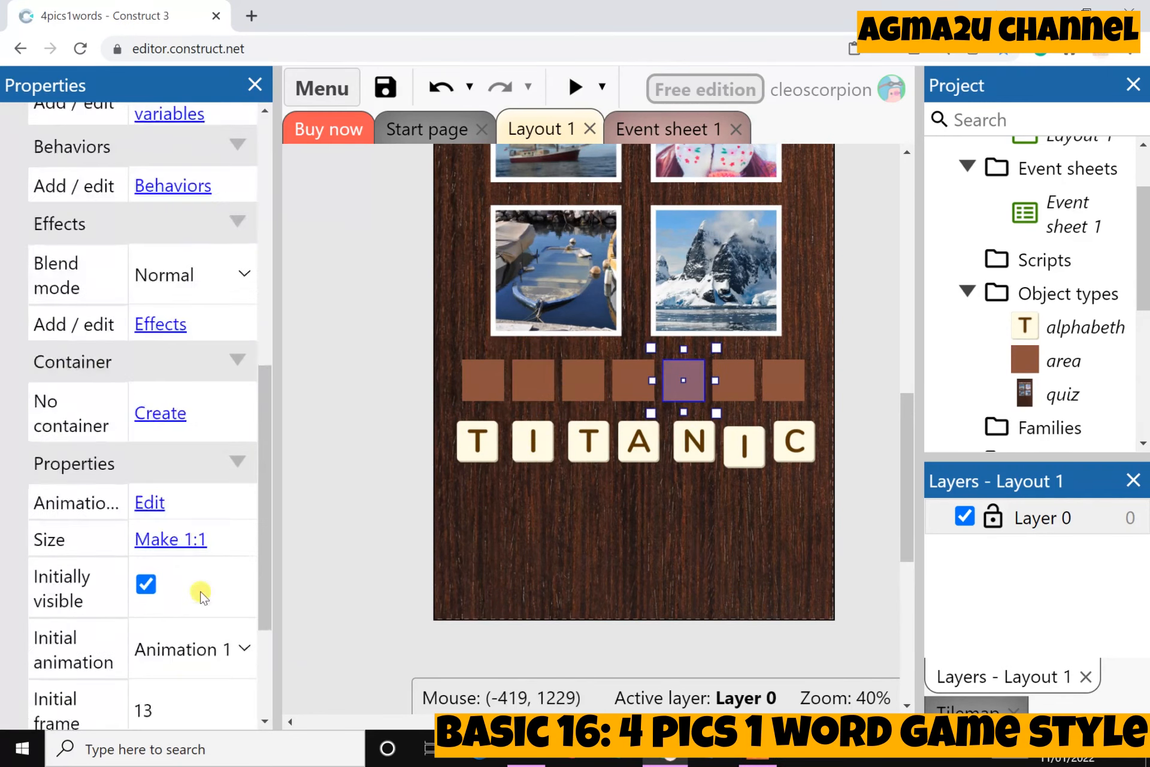
pyautogui.click(790, 378)
pyautogui.scroll(-7, 116, 605)
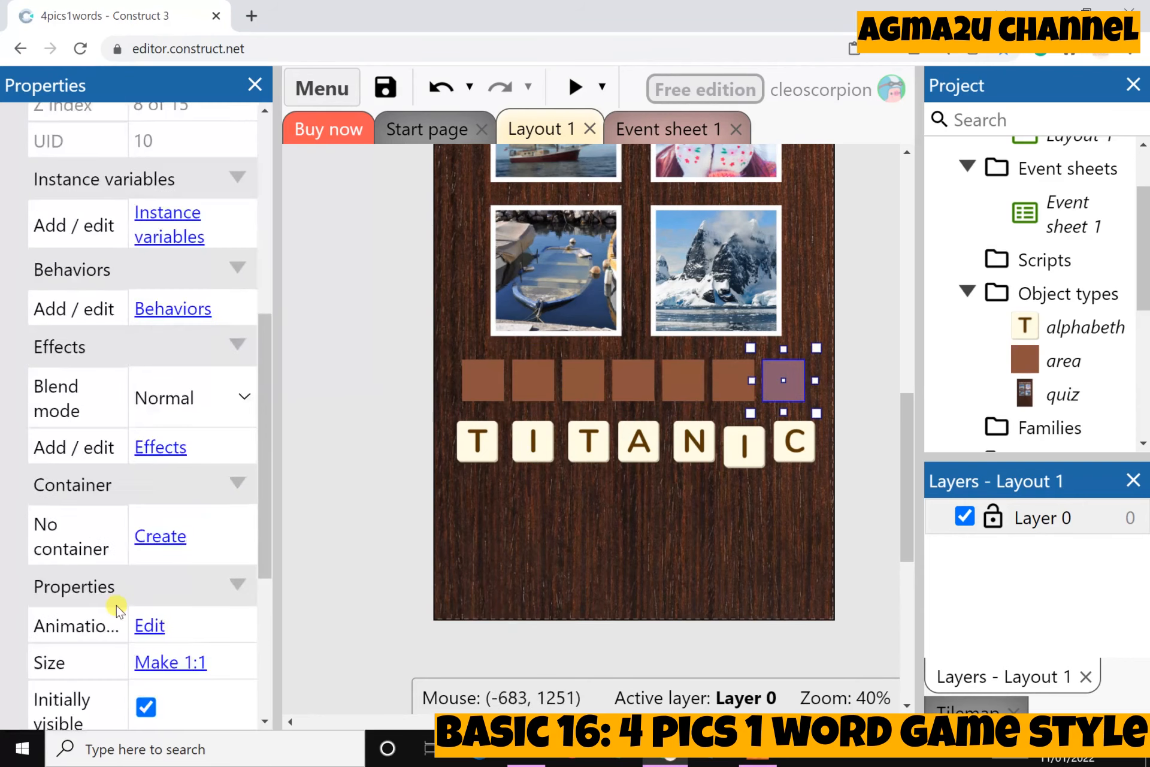
pyautogui.click(791, 460)
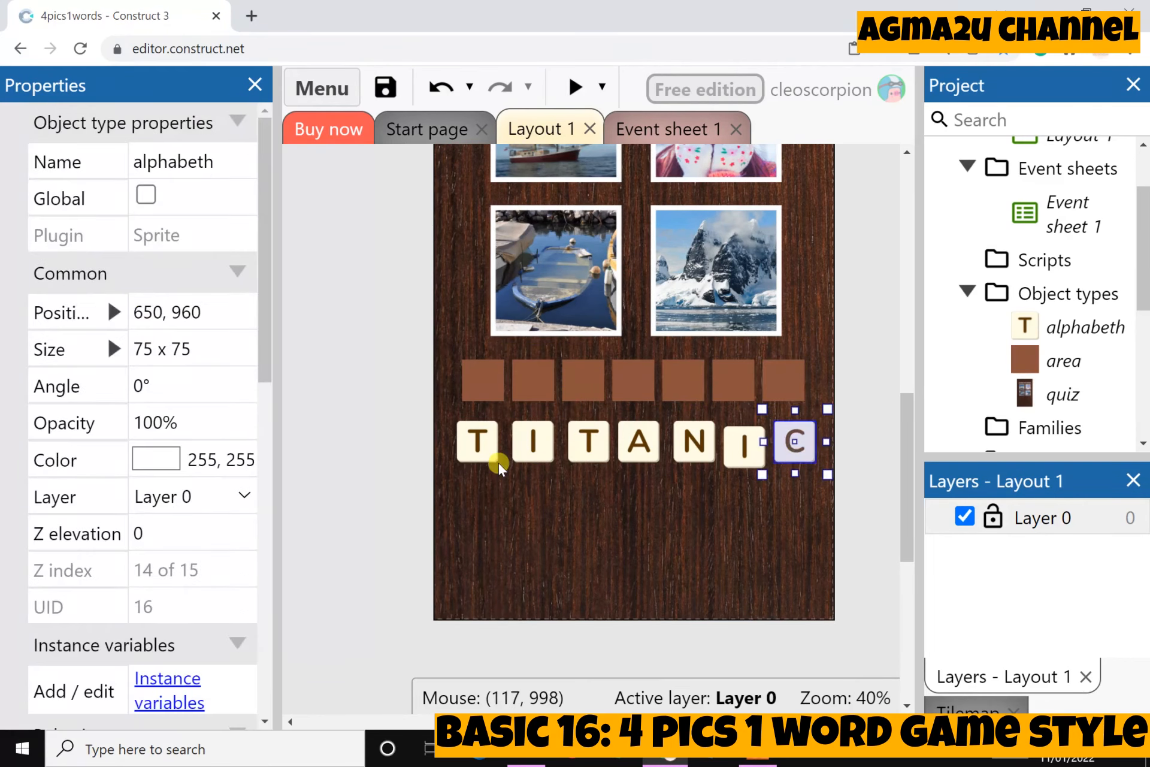
pyautogui.click(384, 443)
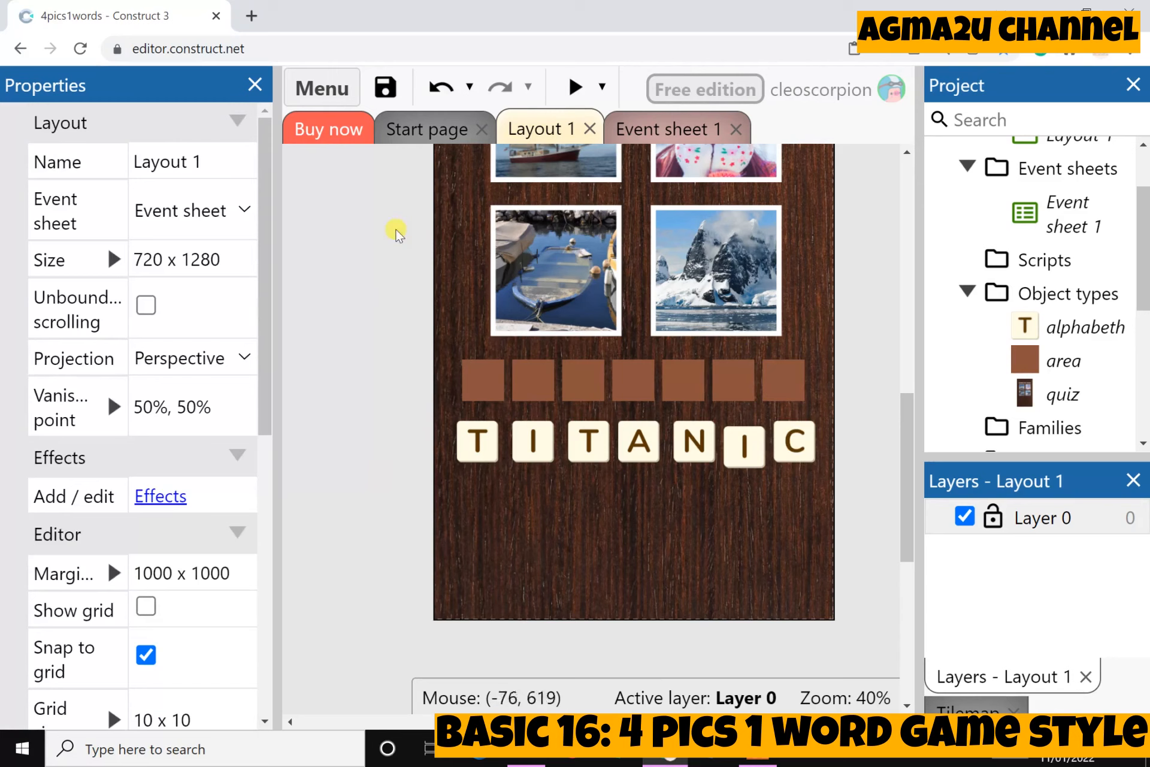
# Preview the layout to examine the quiz pictures, area squares and letter tiles, and close the preview.
pyautogui.click(587, 88)
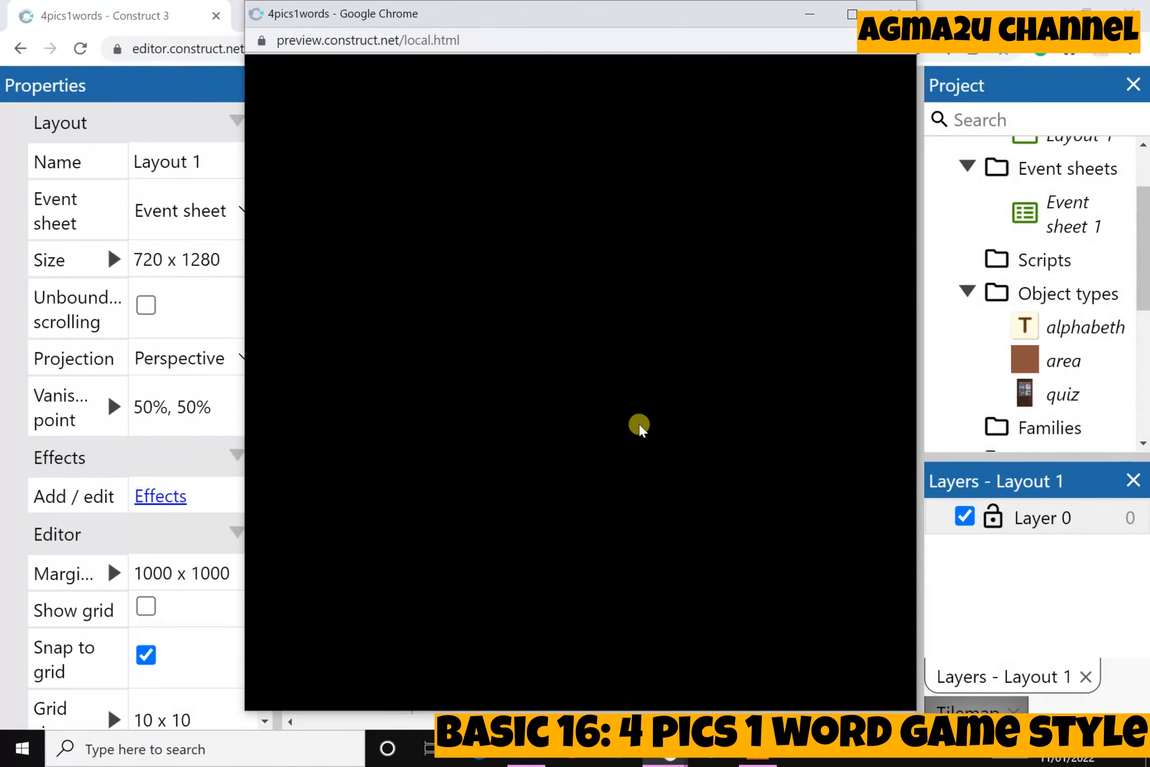
pyautogui.click(618, 538)
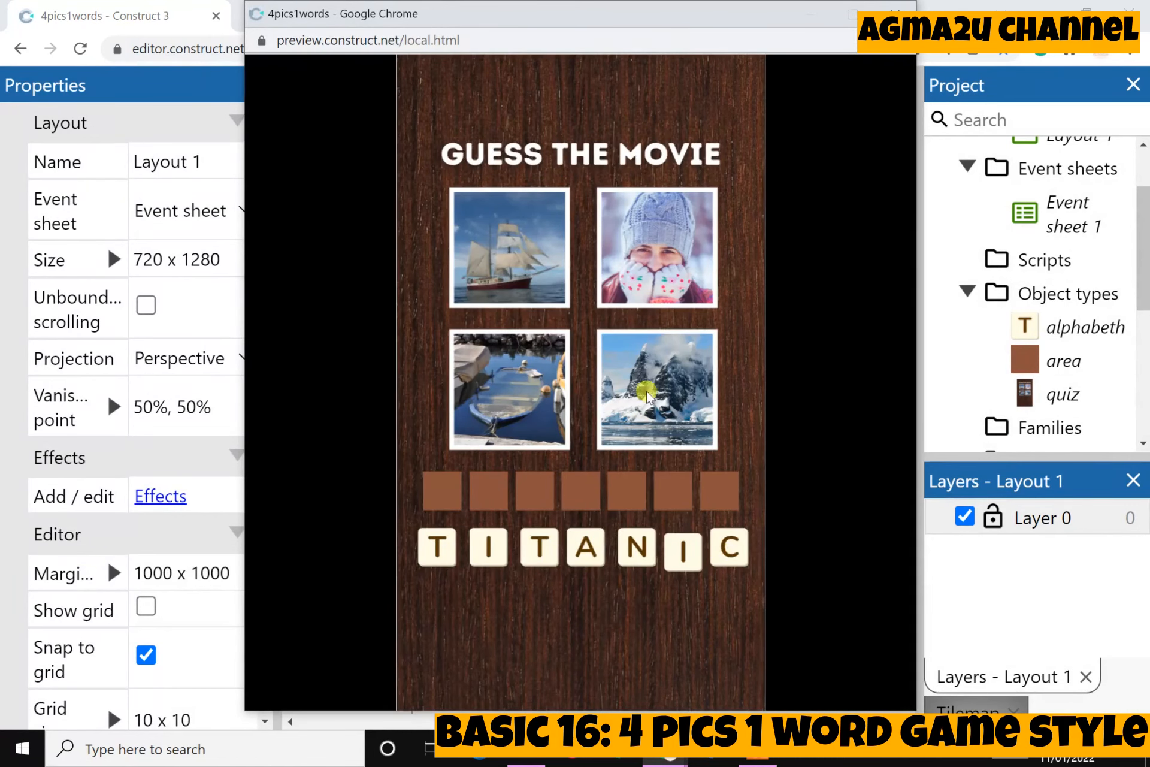
pyautogui.click(896, 13)
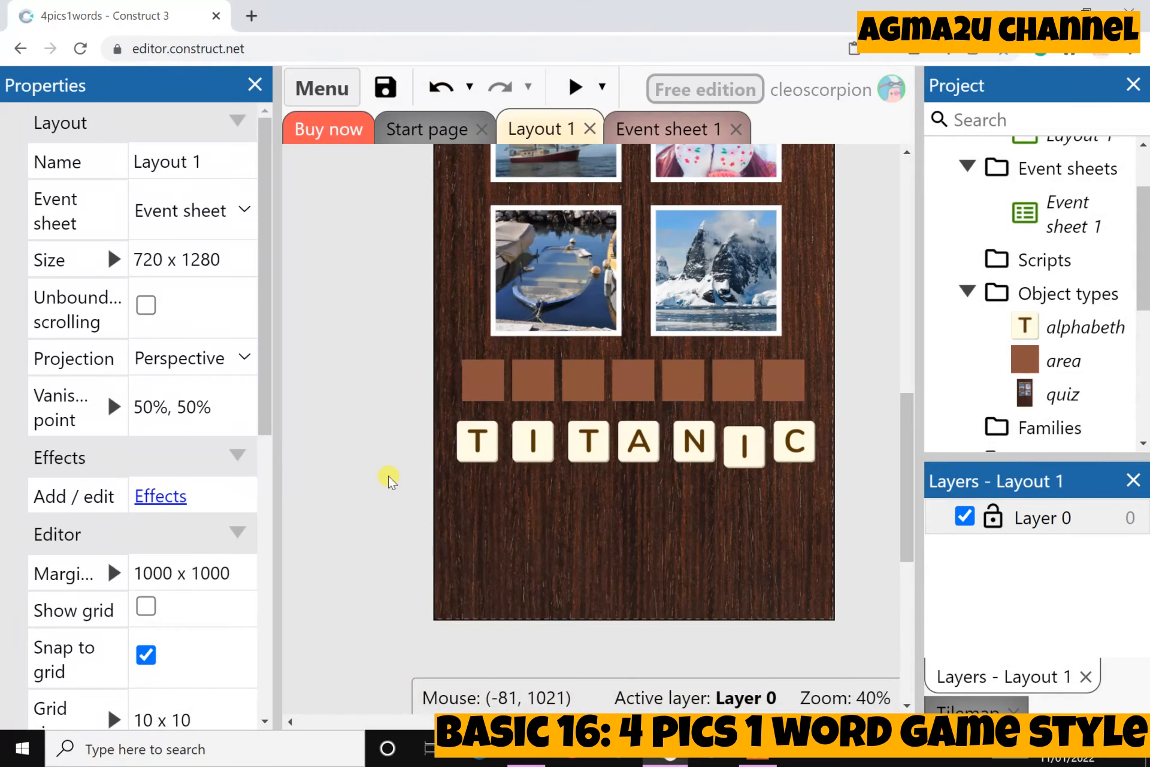
# Add the Drag & Drop behavior to the alphabeth letter sprite.
pyautogui.click(477, 447)
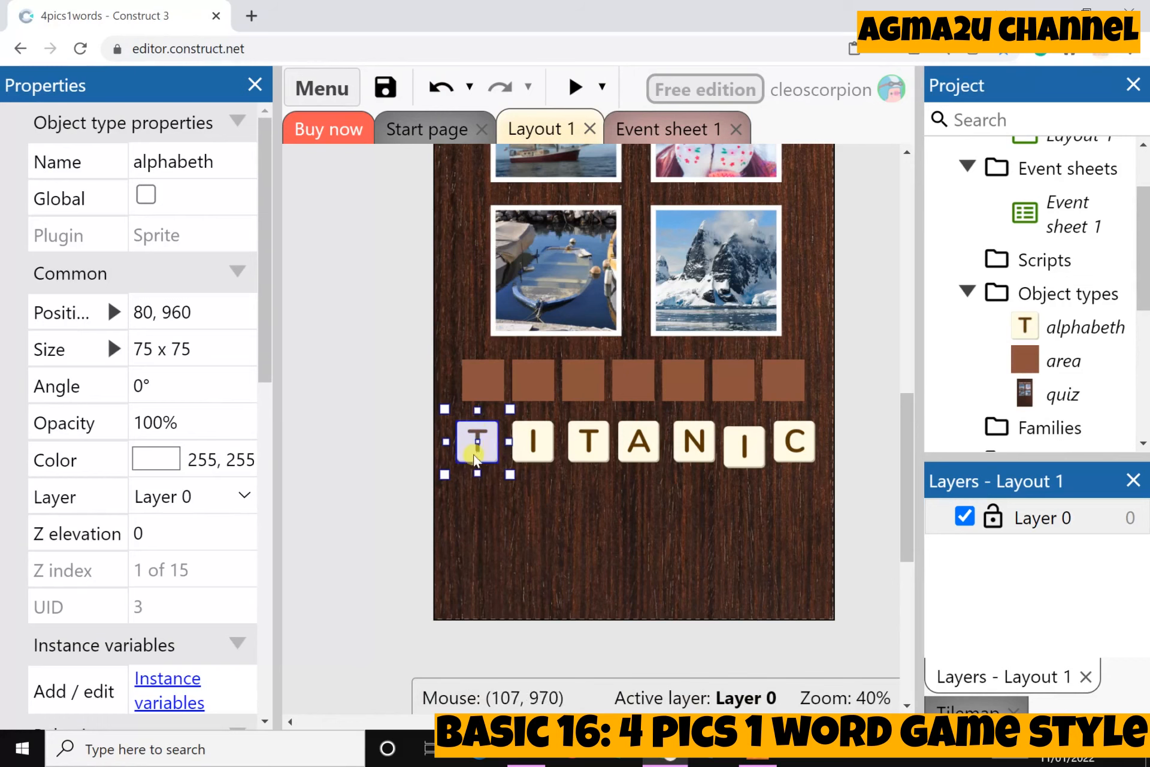
pyautogui.scroll(-5, 77, 650)
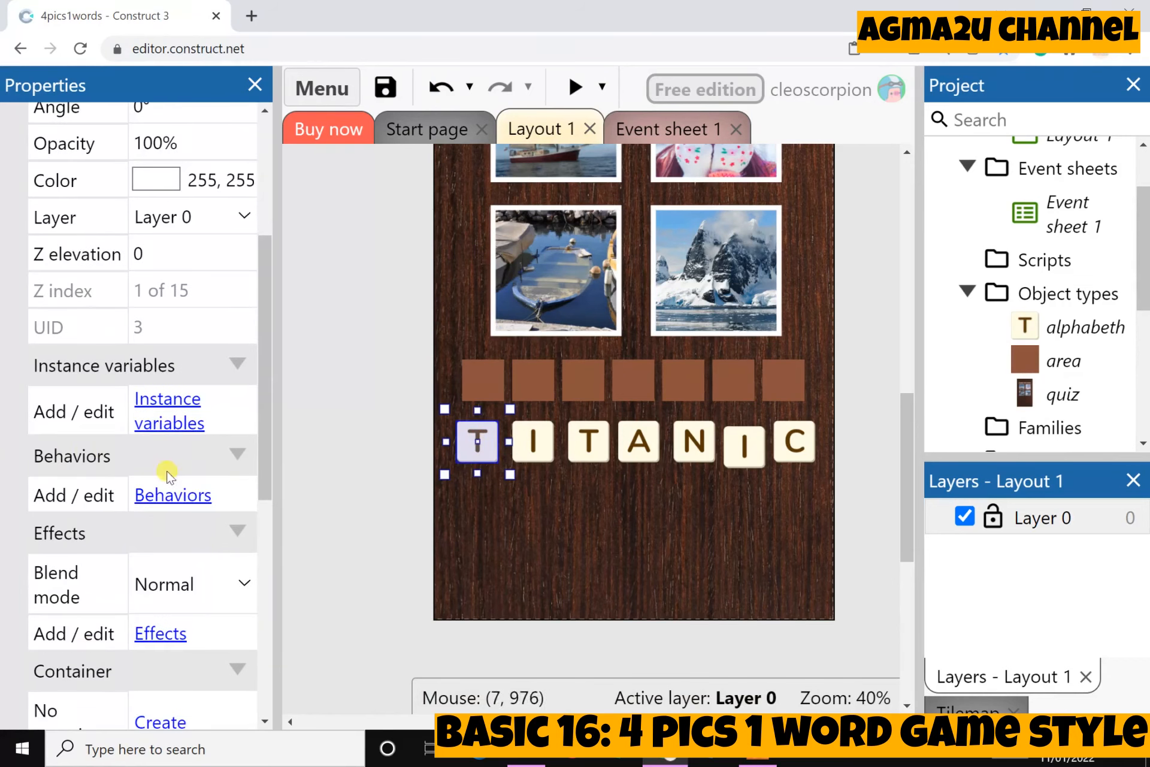
pyautogui.click(145, 502)
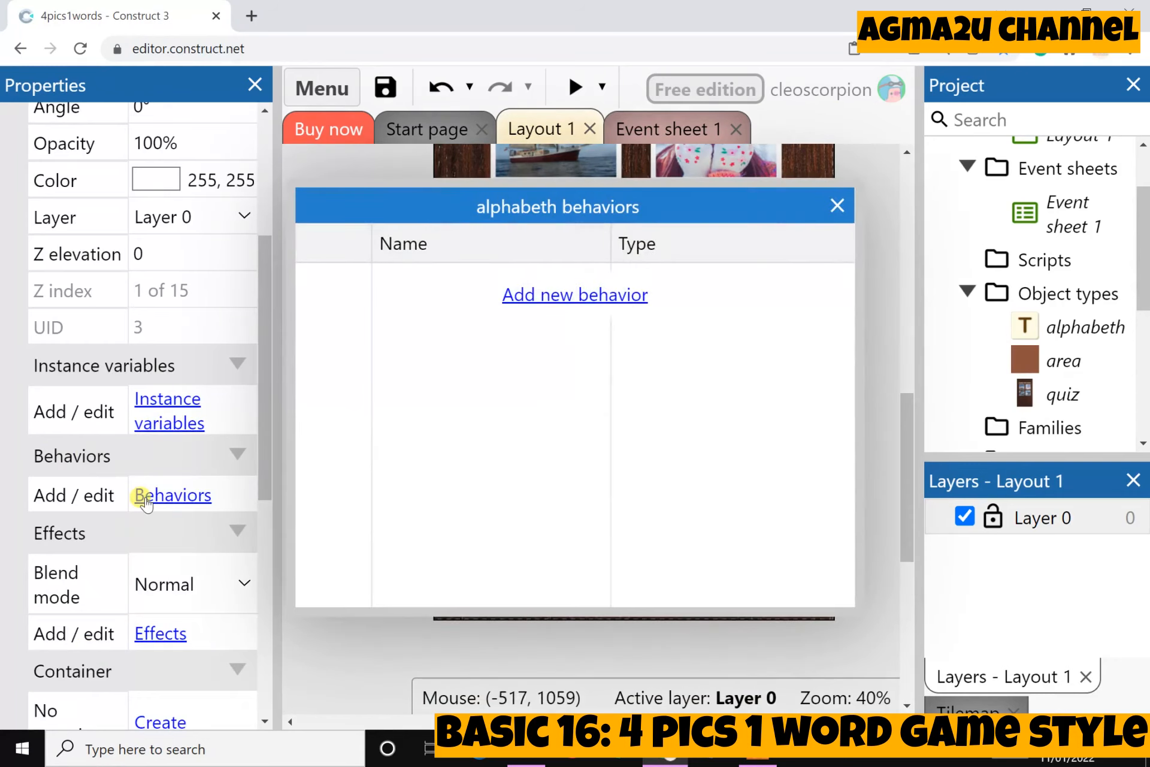
pyautogui.click(584, 295)
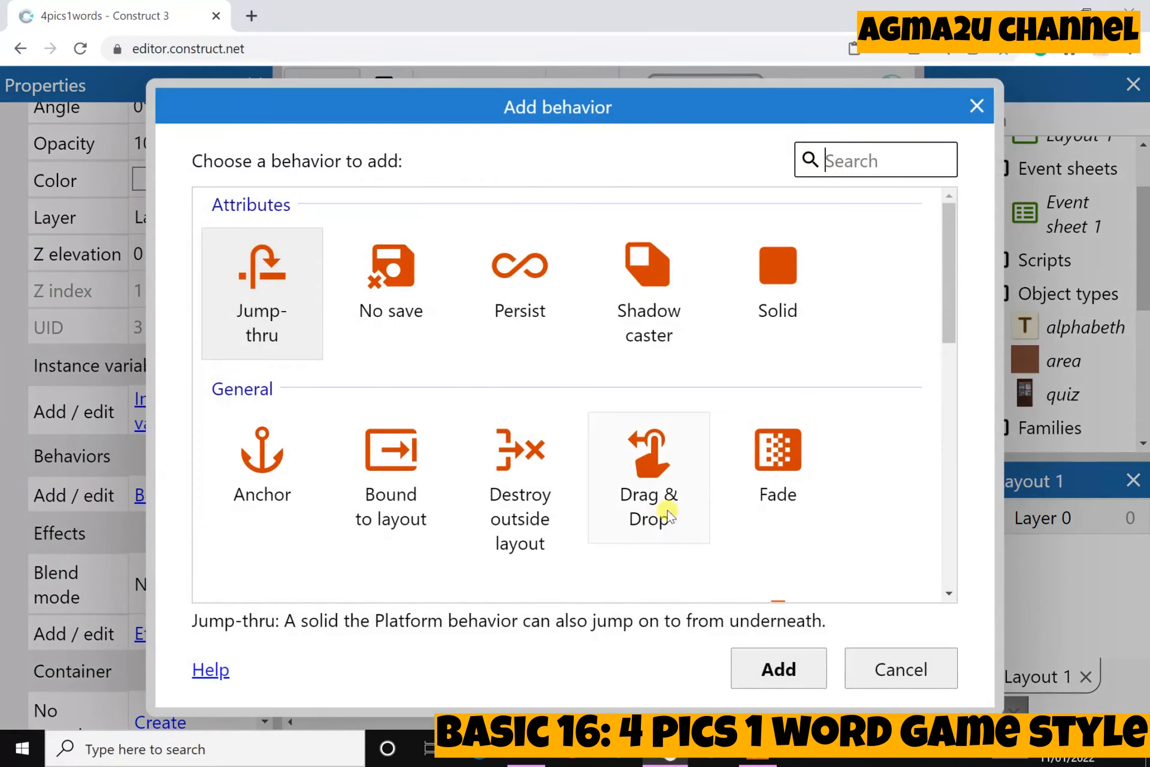
pyautogui.click(668, 511)
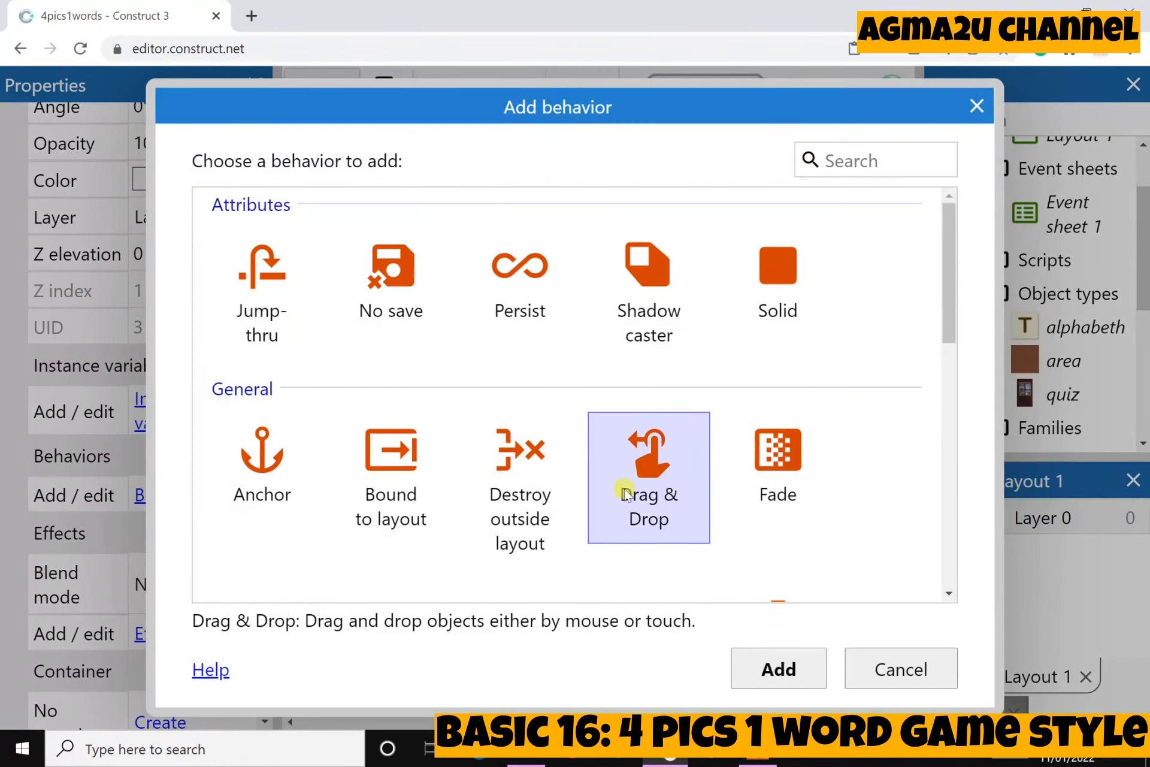
pyautogui.click(792, 679)
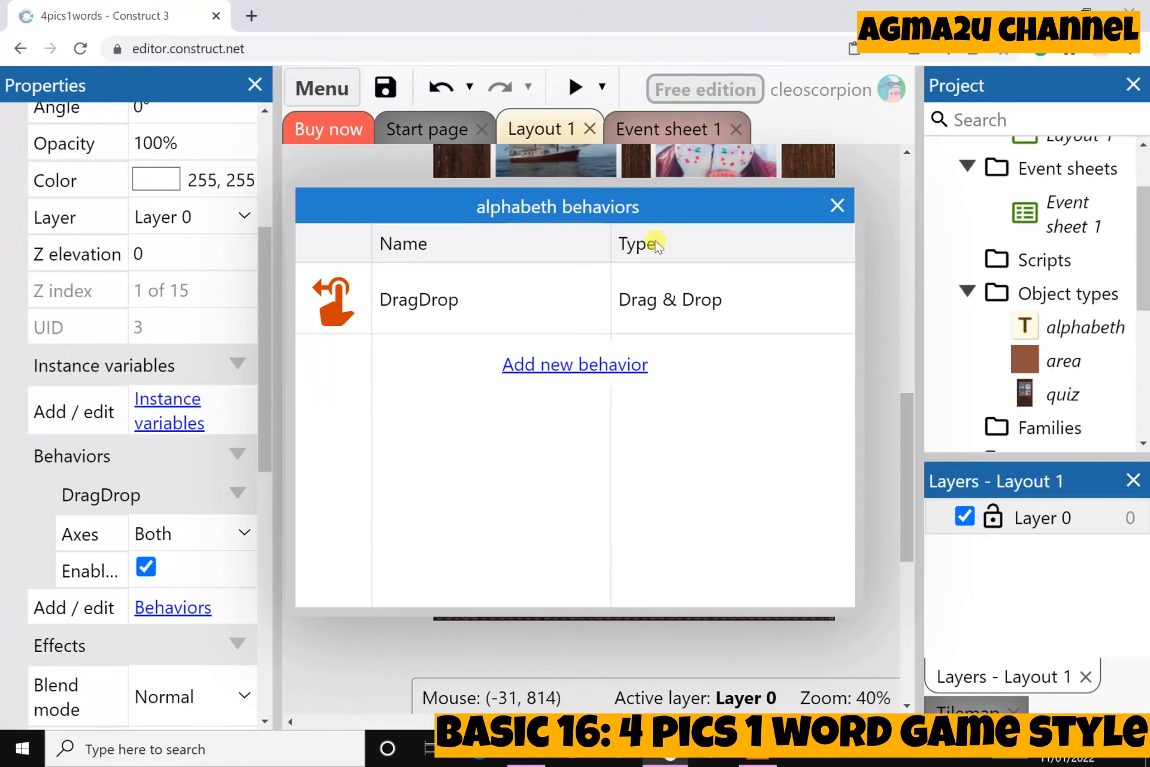
pyautogui.click(837, 206)
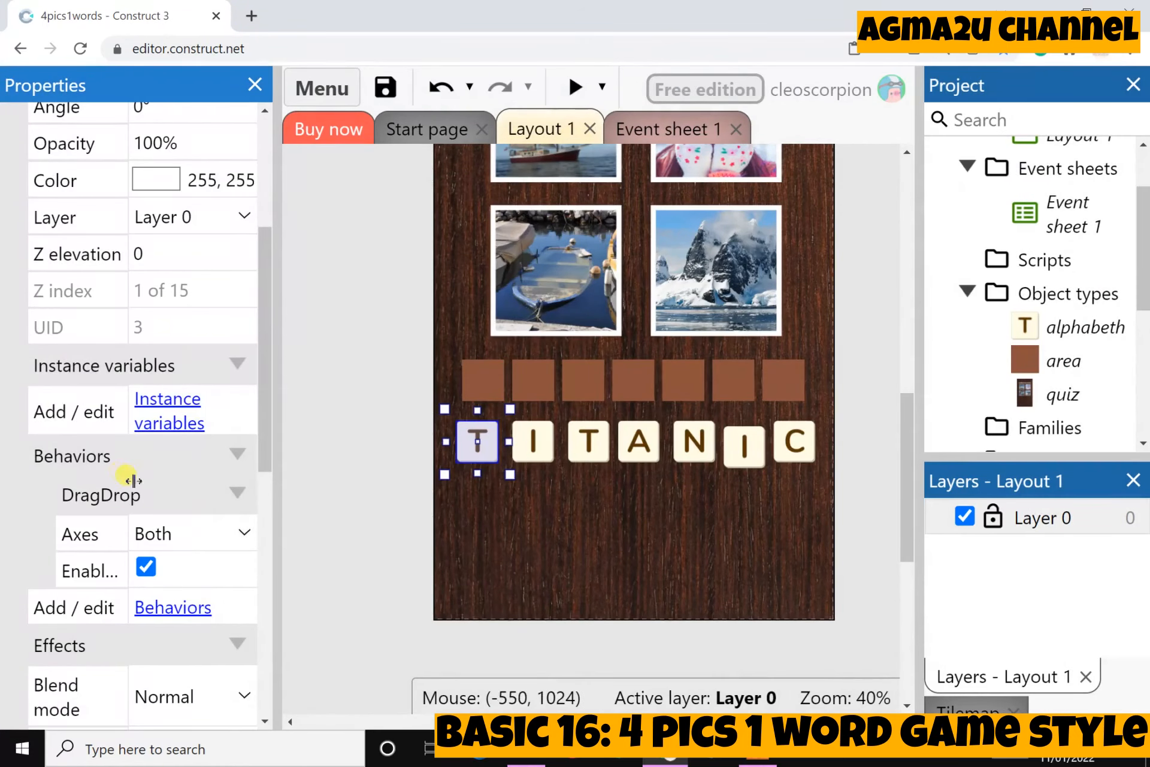
# Preview the layout, move the first five letter tiles onto the brown area squares to test layering, and close the preview.
pyautogui.scroll(-3, 133, 480)
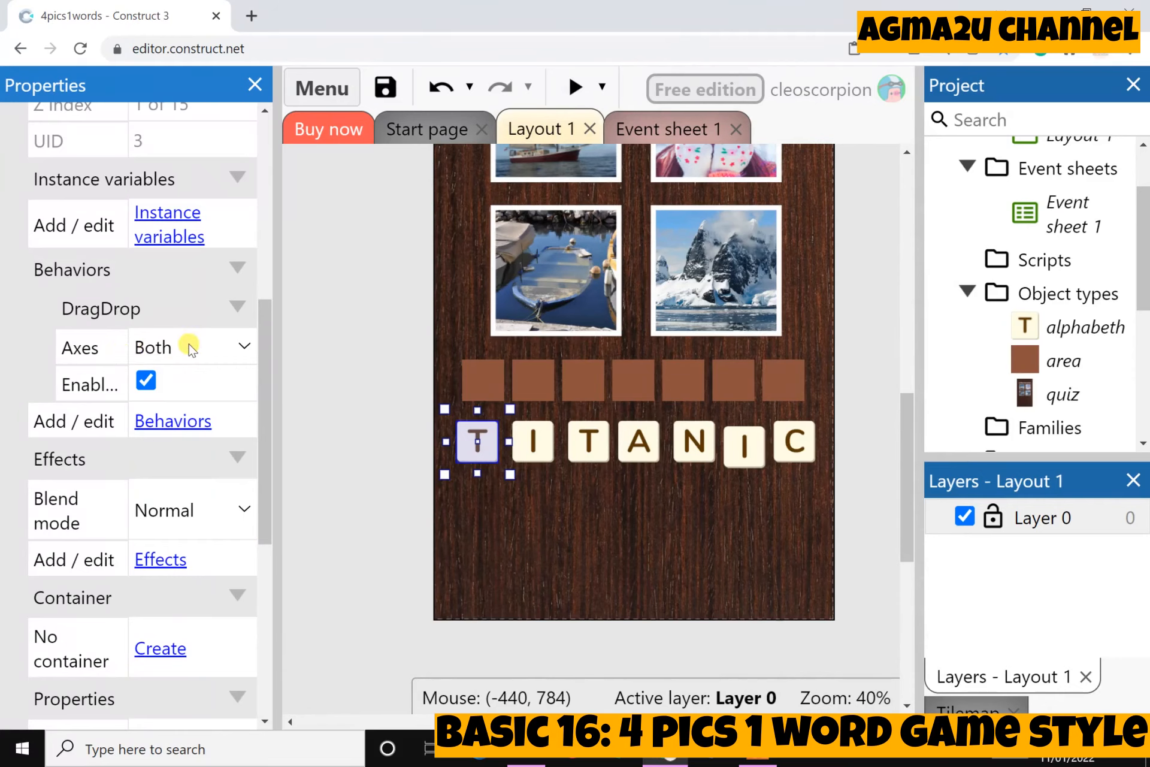
pyautogui.click(357, 472)
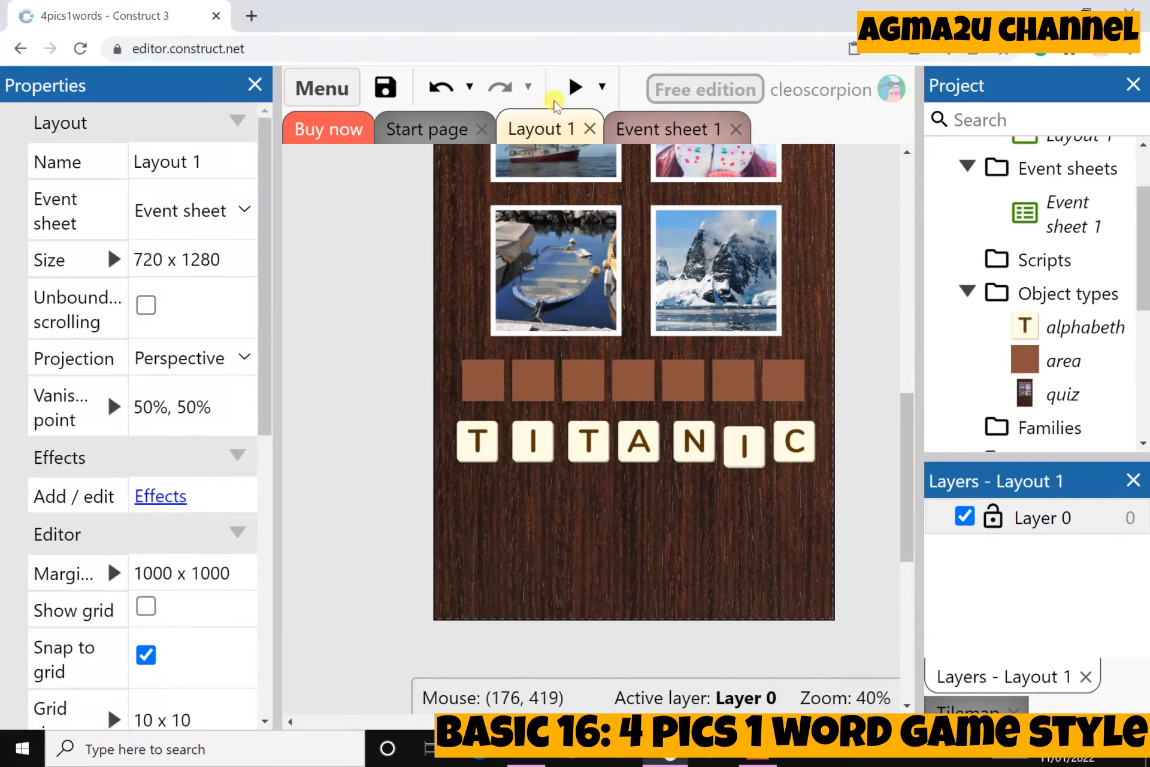
pyautogui.click(574, 88)
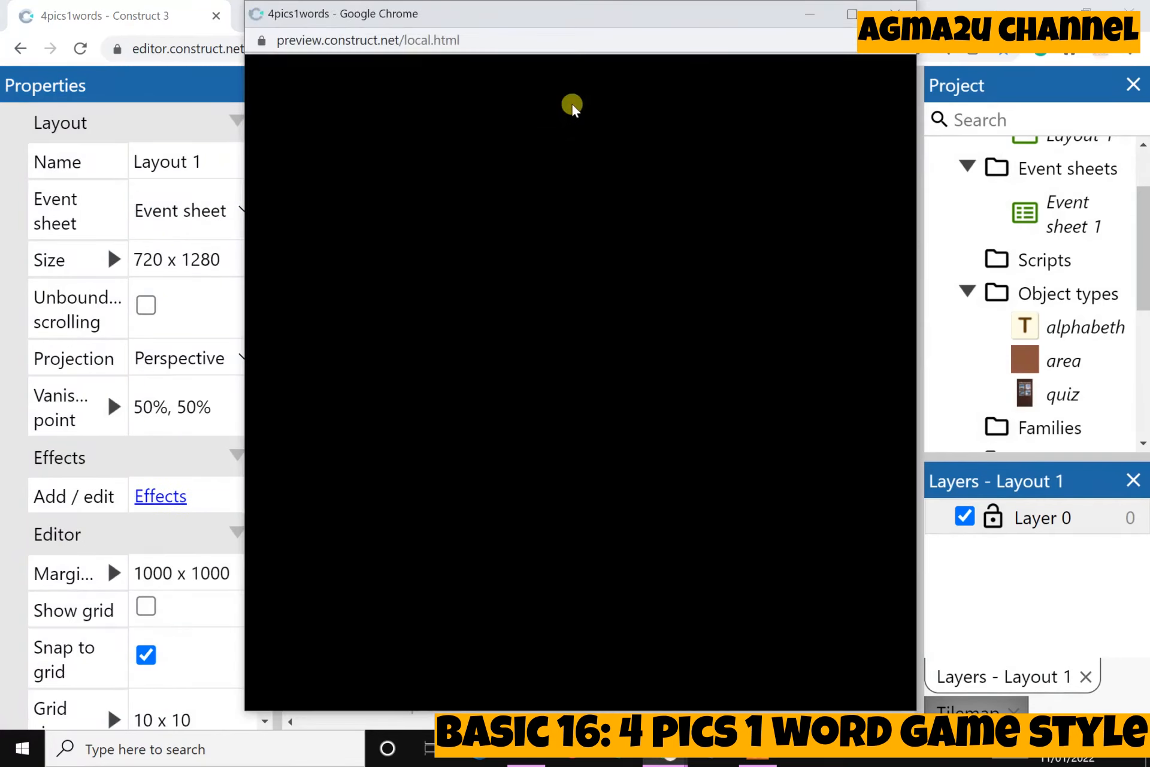
pyautogui.moveTo(439, 550); pyautogui.dragTo(442, 502)
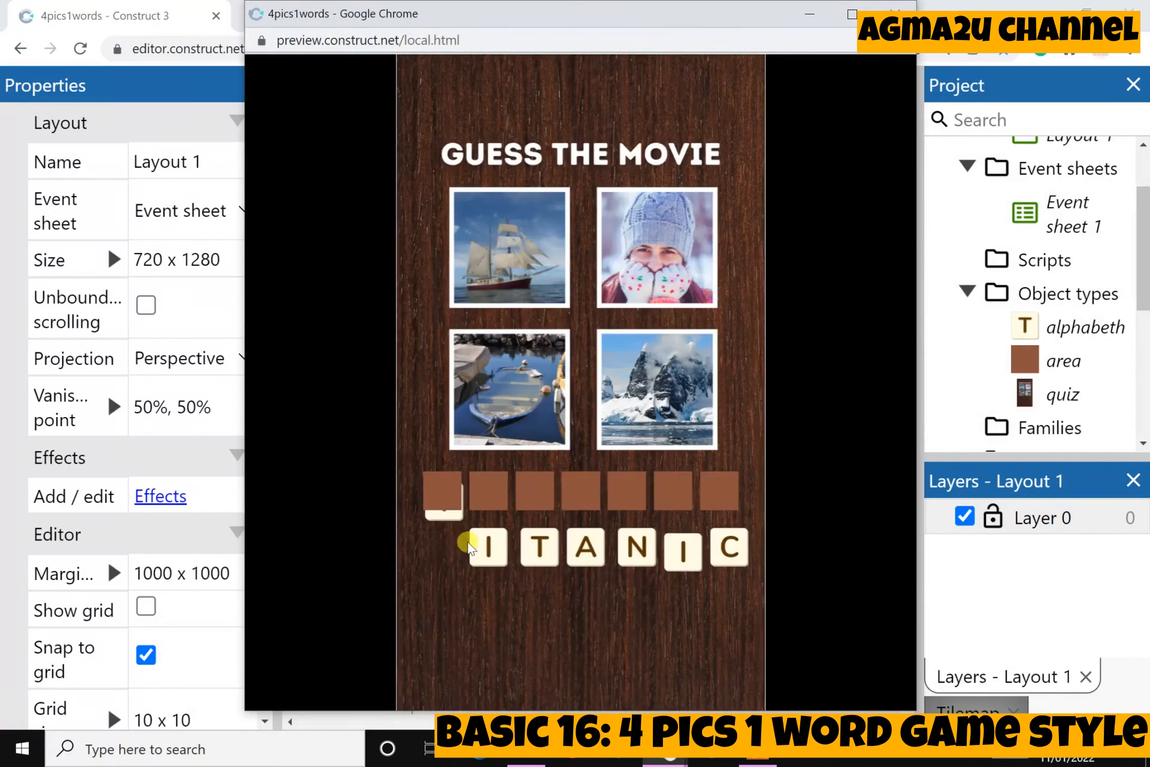
pyautogui.moveTo(479, 555); pyautogui.dragTo(481, 494)
pyautogui.moveTo(532, 550); pyautogui.dragTo(535, 485)
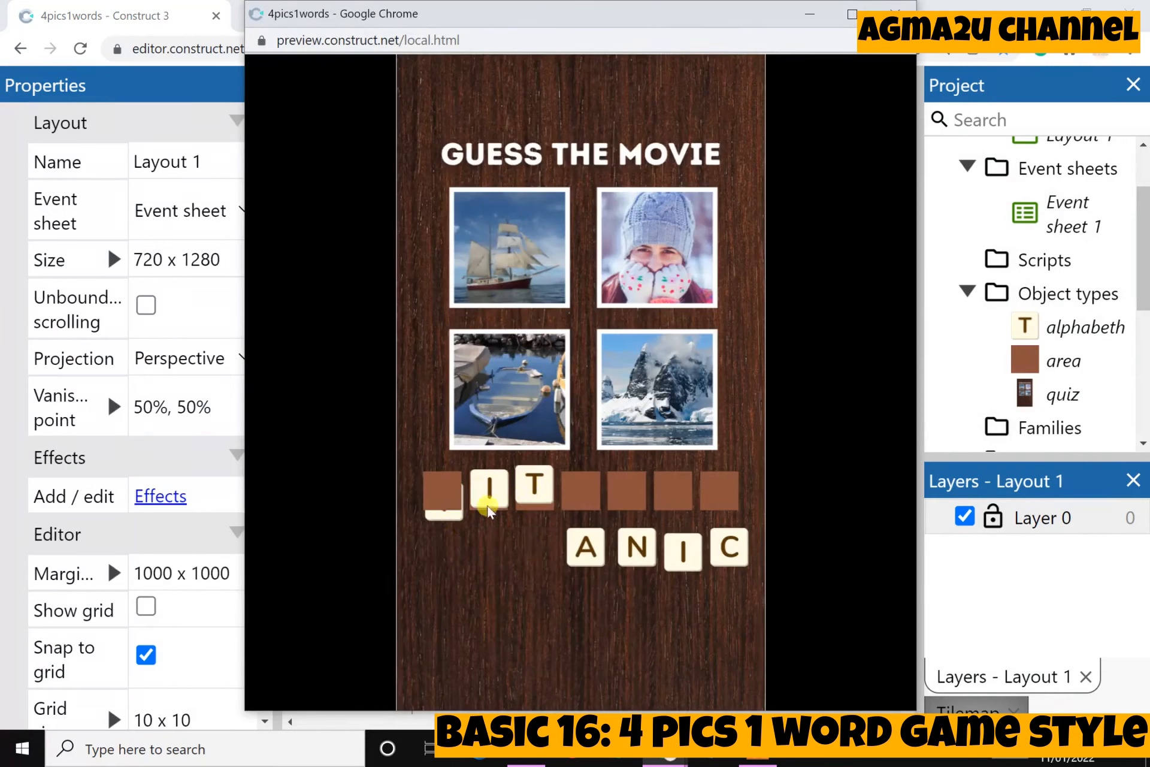
pyautogui.moveTo(595, 556); pyautogui.dragTo(584, 488)
pyautogui.moveTo(637, 547); pyautogui.dragTo(629, 486)
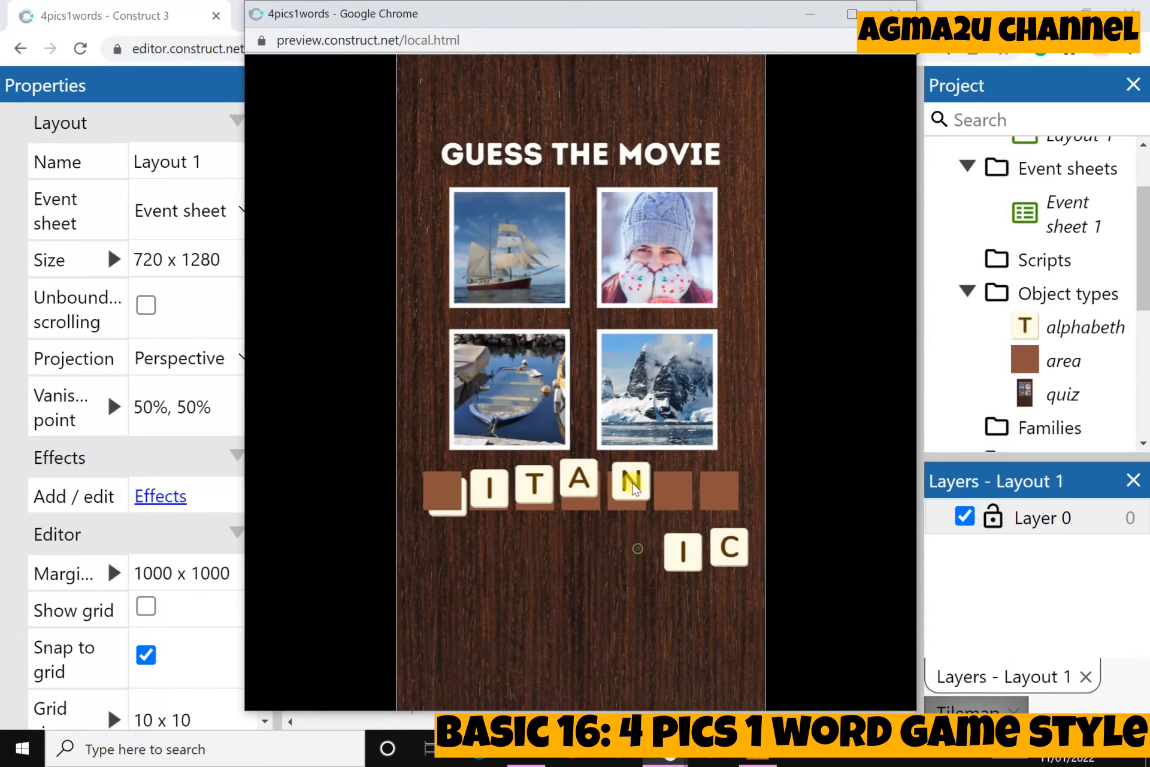
pyautogui.click(895, 13)
# Send all seven TITANIC letter tiles to the top of the layer.
pyautogui.moveTo(327, 518); pyautogui.dragTo(827, 401)
pyautogui.rightClick(740, 446)
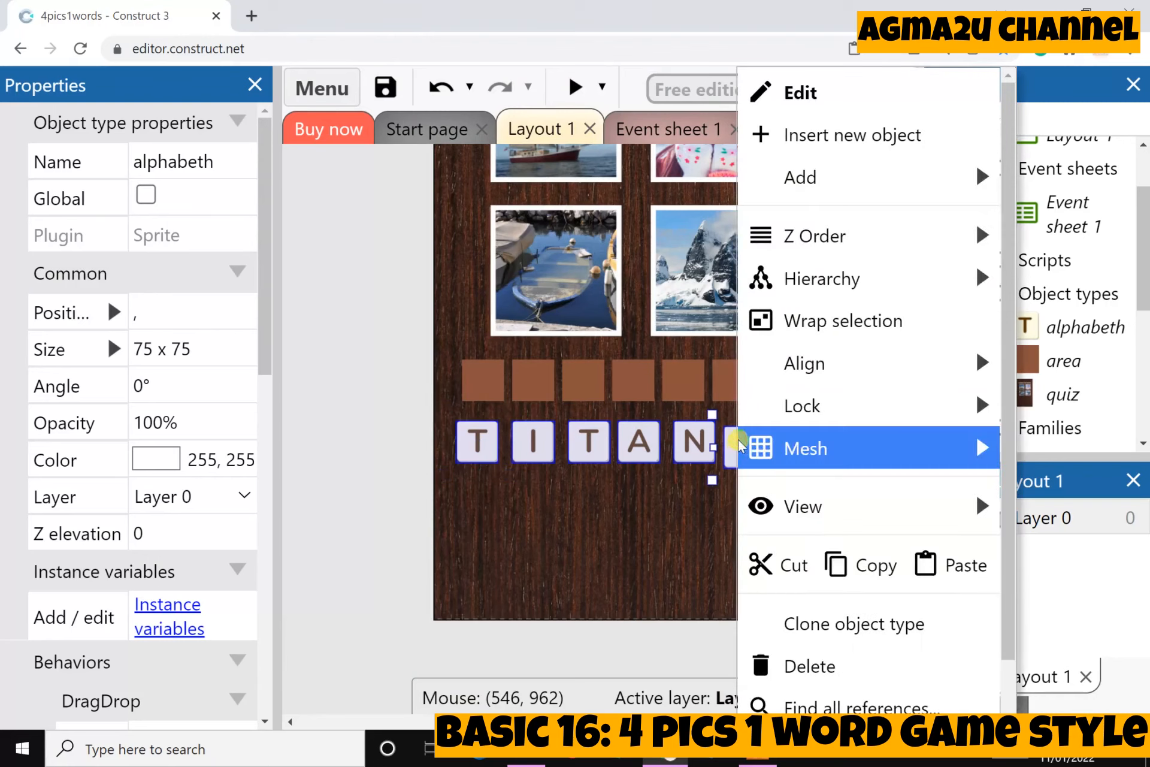
pyautogui.moveTo(818, 243)
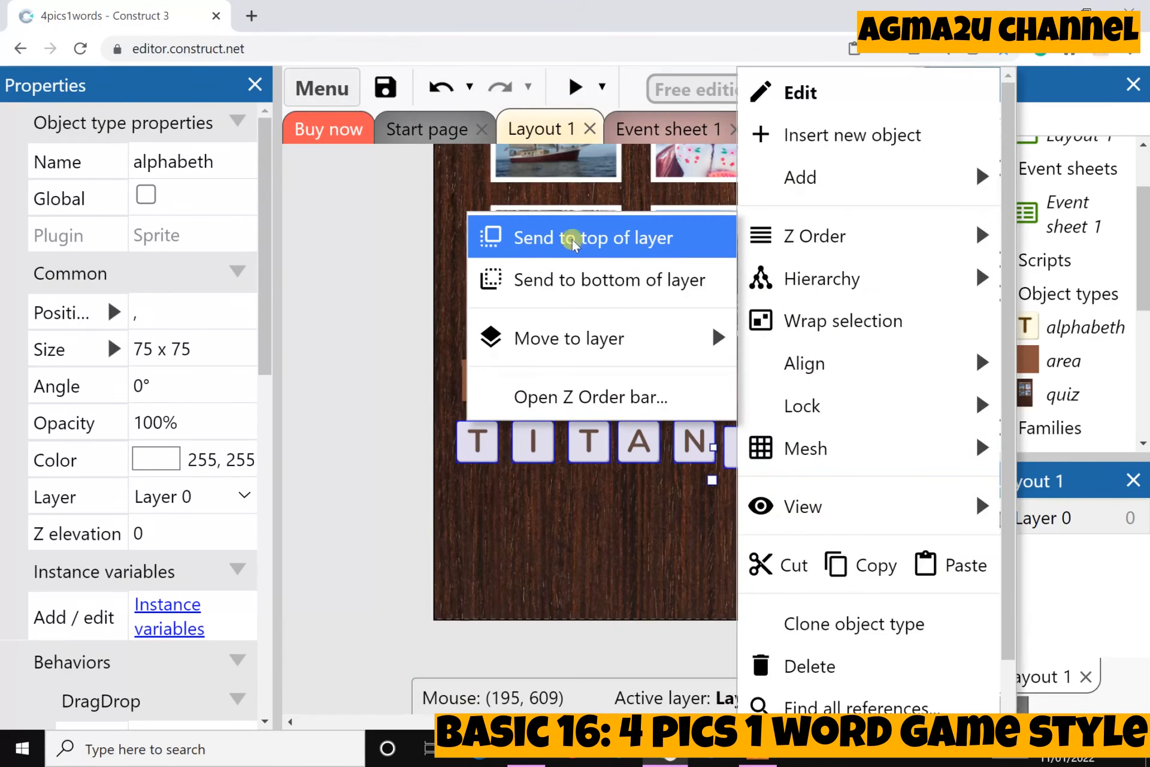
pyautogui.click(616, 237)
pyautogui.click(328, 415)
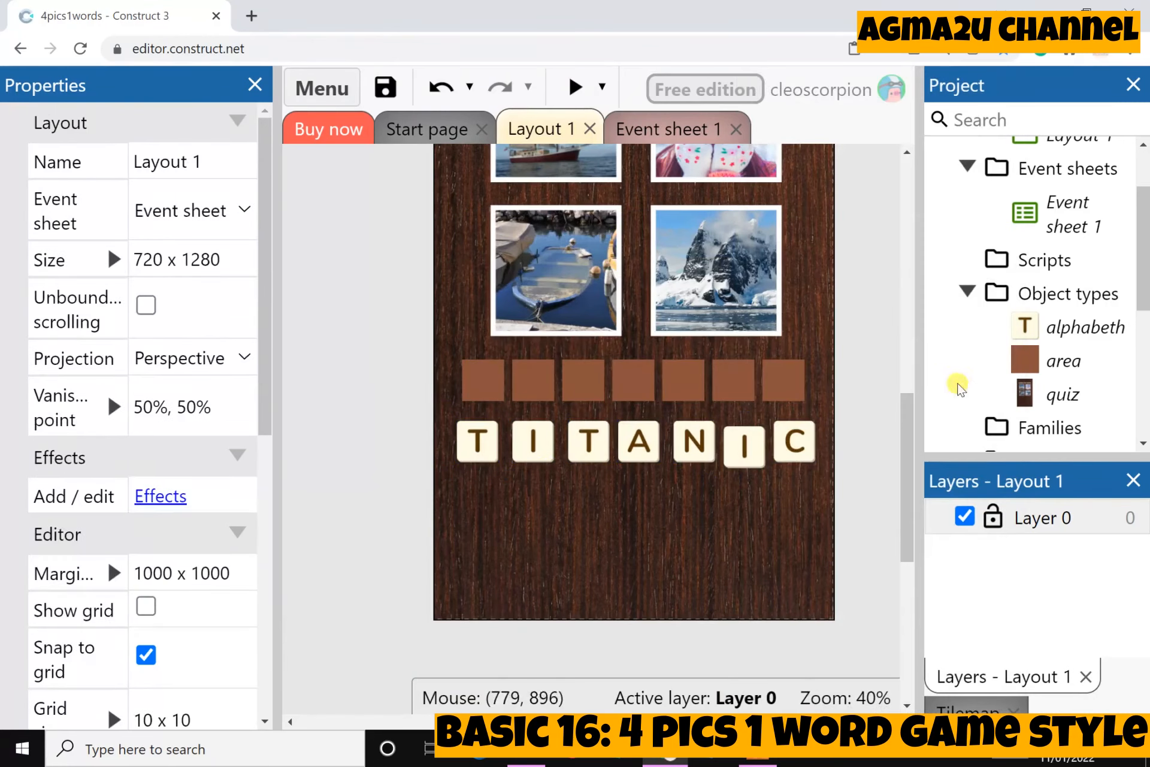
# Preview the layout and test moving the TITANIC letter tiles up onto the brown area squares.
pyautogui.click(573, 89)
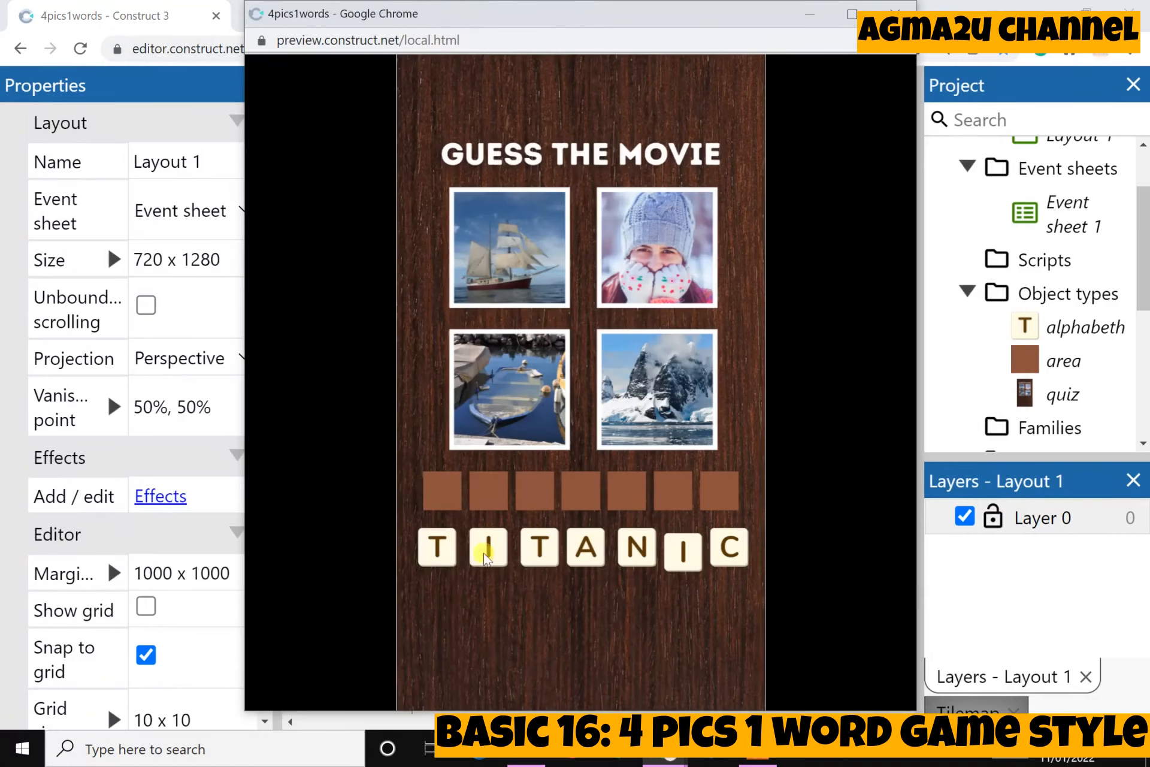
pyautogui.click(438, 544)
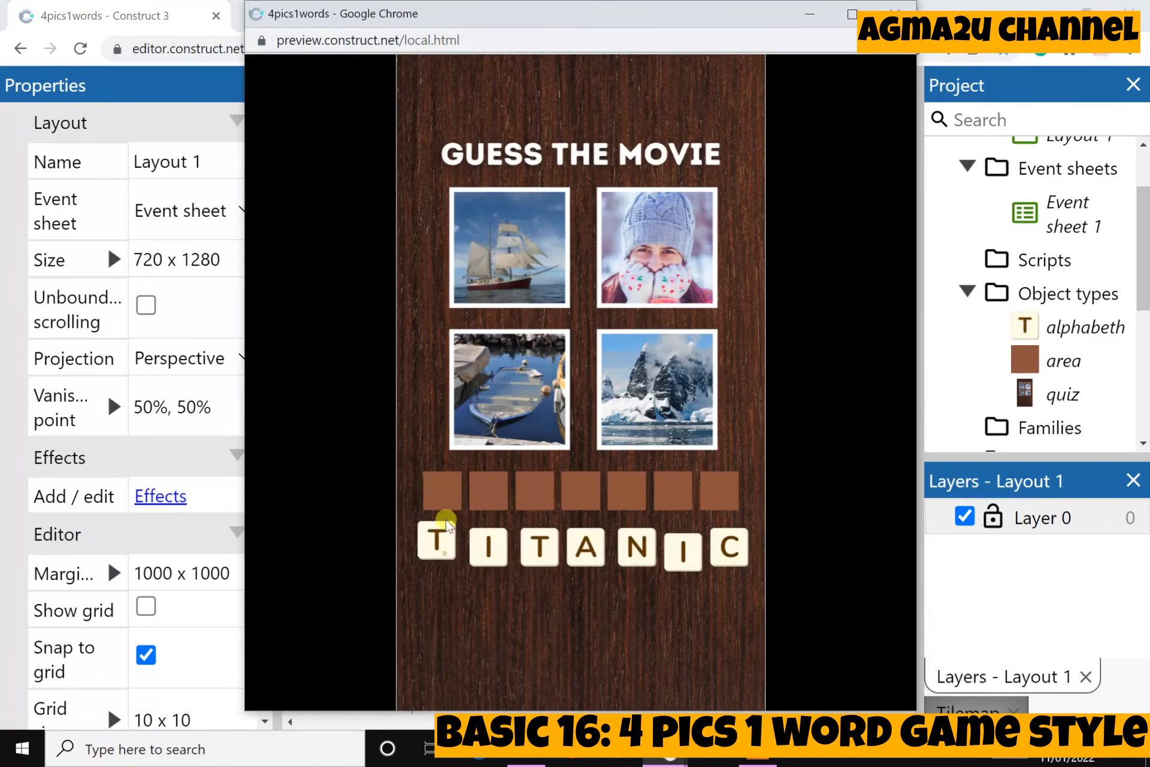
pyautogui.click(486, 542)
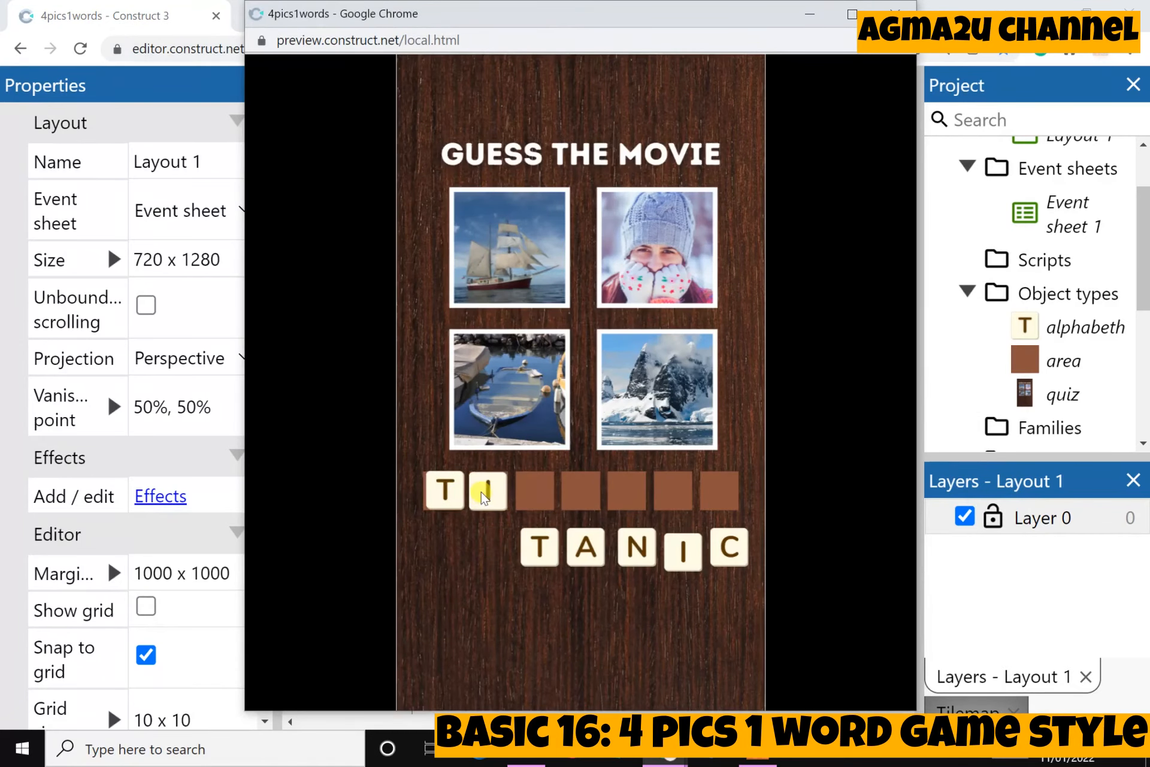
pyautogui.click(539, 547)
pyautogui.click(585, 547)
pyautogui.click(618, 538)
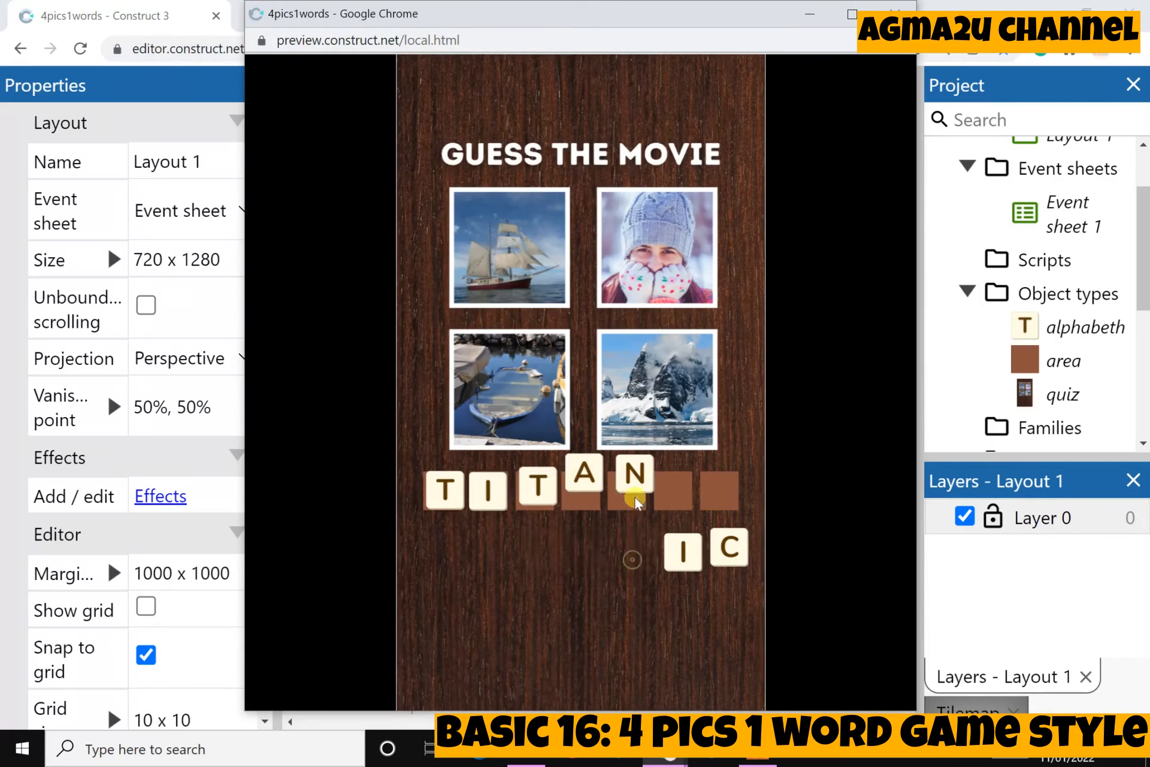
pyautogui.click(686, 505)
pyautogui.moveTo(677, 518); pyautogui.dragTo(673, 490)
pyautogui.moveTo(730, 541)
pyautogui.mouseDown()
pyautogui.moveTo(732, 524)
pyautogui.moveTo(621, 545)
pyautogui.moveTo(619, 560)
pyautogui.moveTo(716, 546)
pyautogui.mouseUp()
# Test moving the placed letter tiles between and off the area squares, and close the preview.
pyautogui.moveTo(648, 478); pyautogui.dragTo(526, 630)
pyautogui.moveTo(531, 500); pyautogui.dragTo(500, 498)
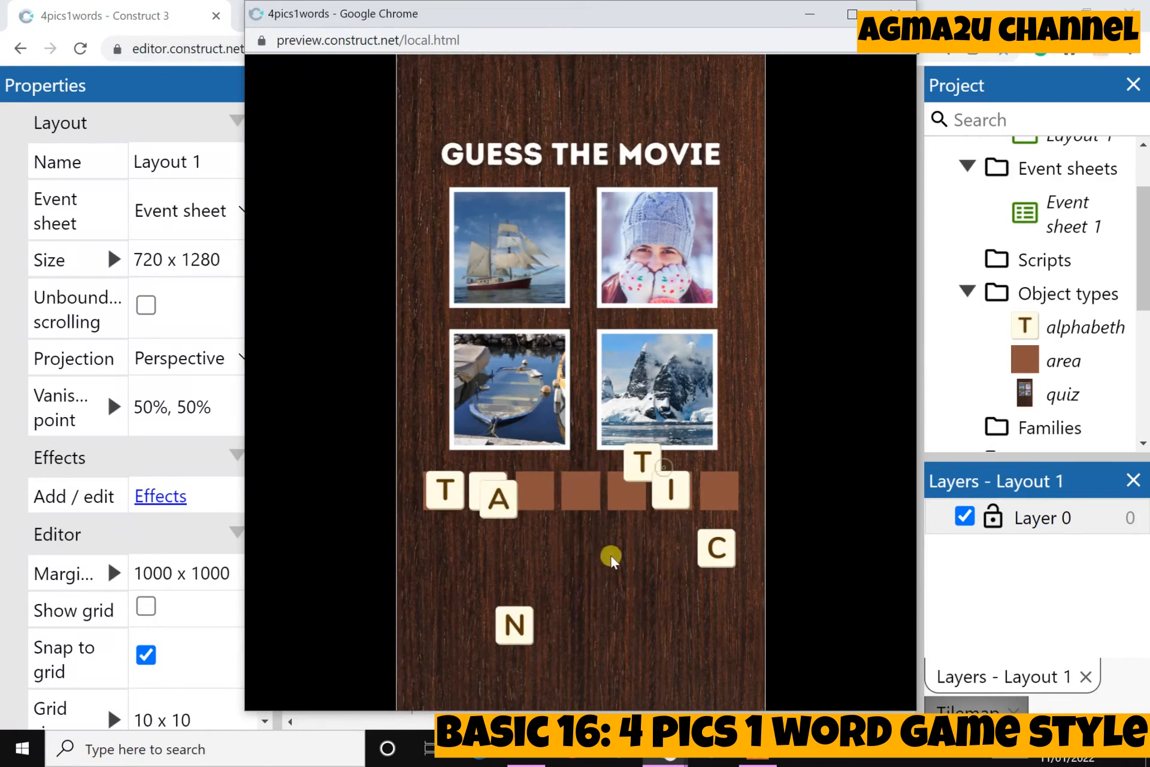
pyautogui.moveTo(671, 490); pyautogui.dragTo(629, 549)
pyautogui.moveTo(642, 461); pyautogui.dragTo(548, 555)
pyautogui.moveTo(498, 498); pyautogui.dragTo(457, 561)
pyautogui.moveTo(446, 490); pyautogui.dragTo(507, 593)
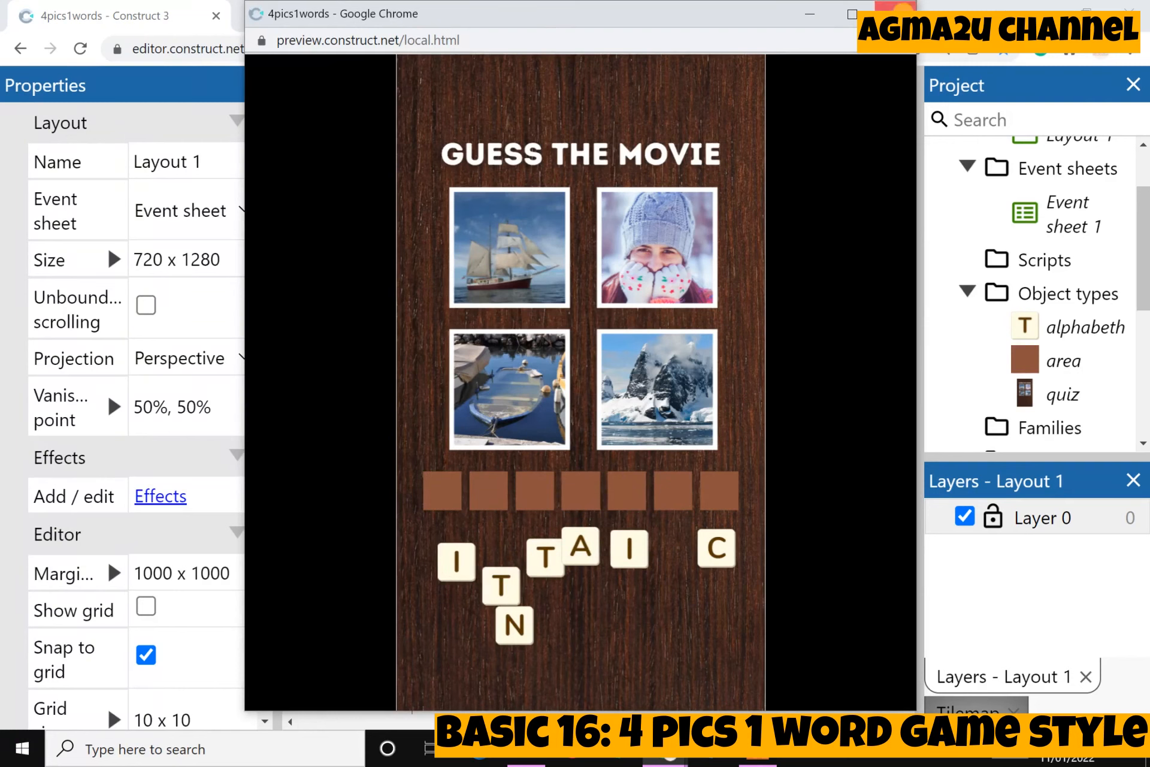
pyautogui.click(895, 12)
# Insert a new Sprite object named overlay in the empty space beside Layout 1.
pyautogui.click(697, 136)
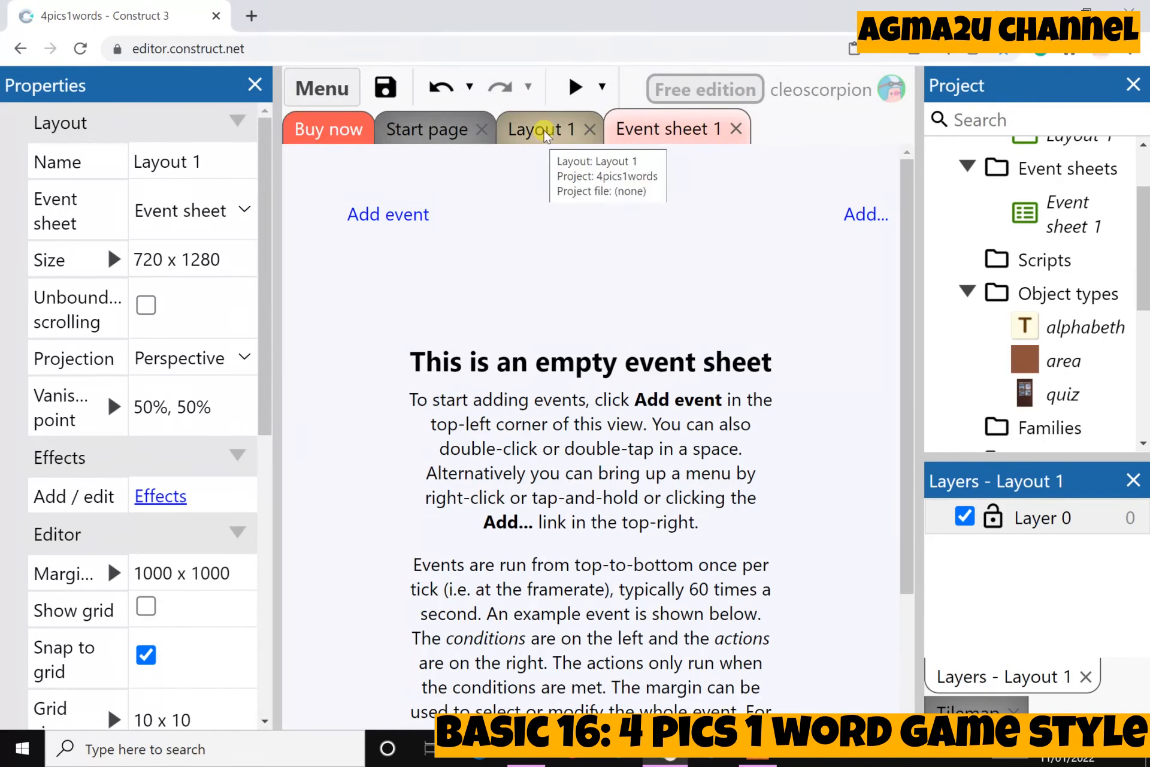
pyautogui.click(540, 133)
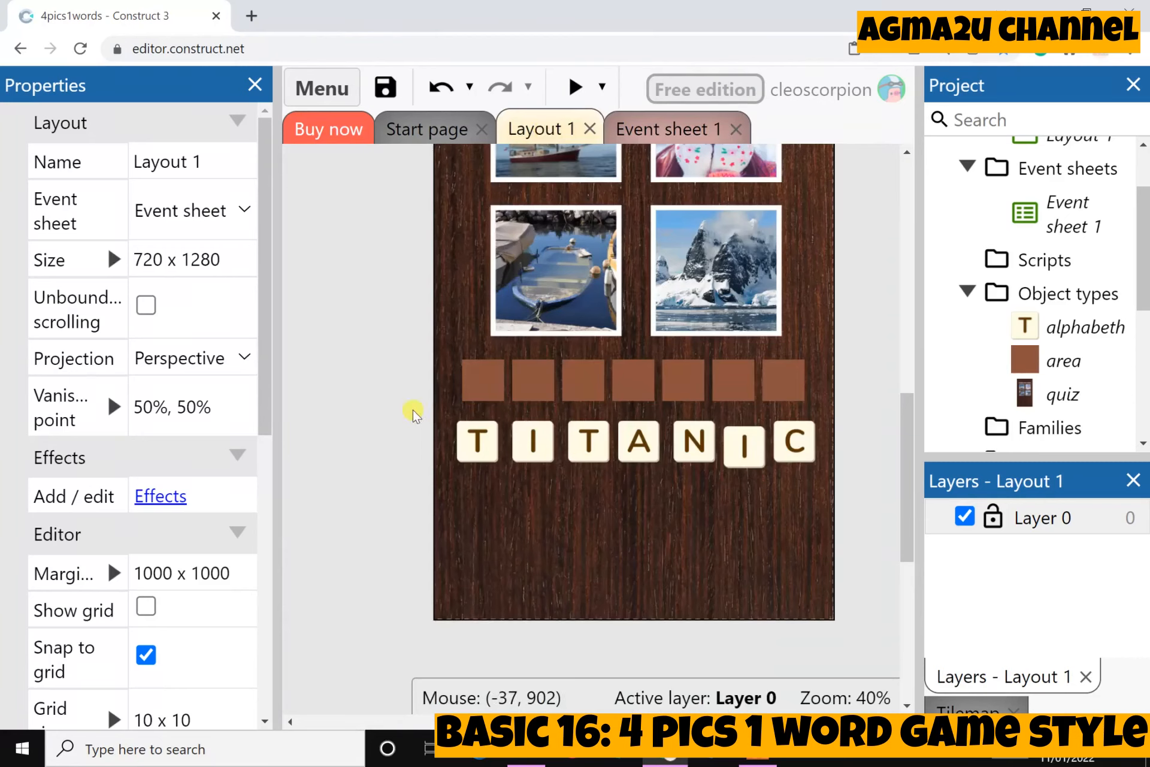
pyautogui.rightClick(360, 405)
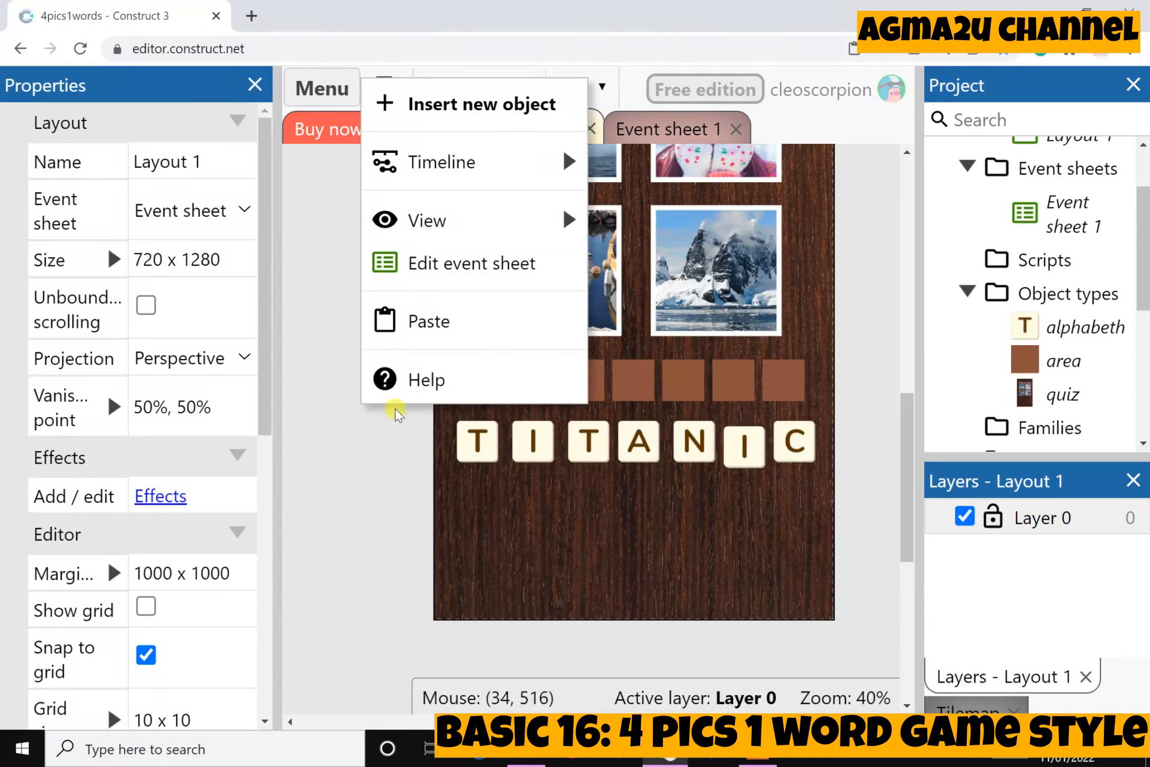
pyautogui.click(461, 104)
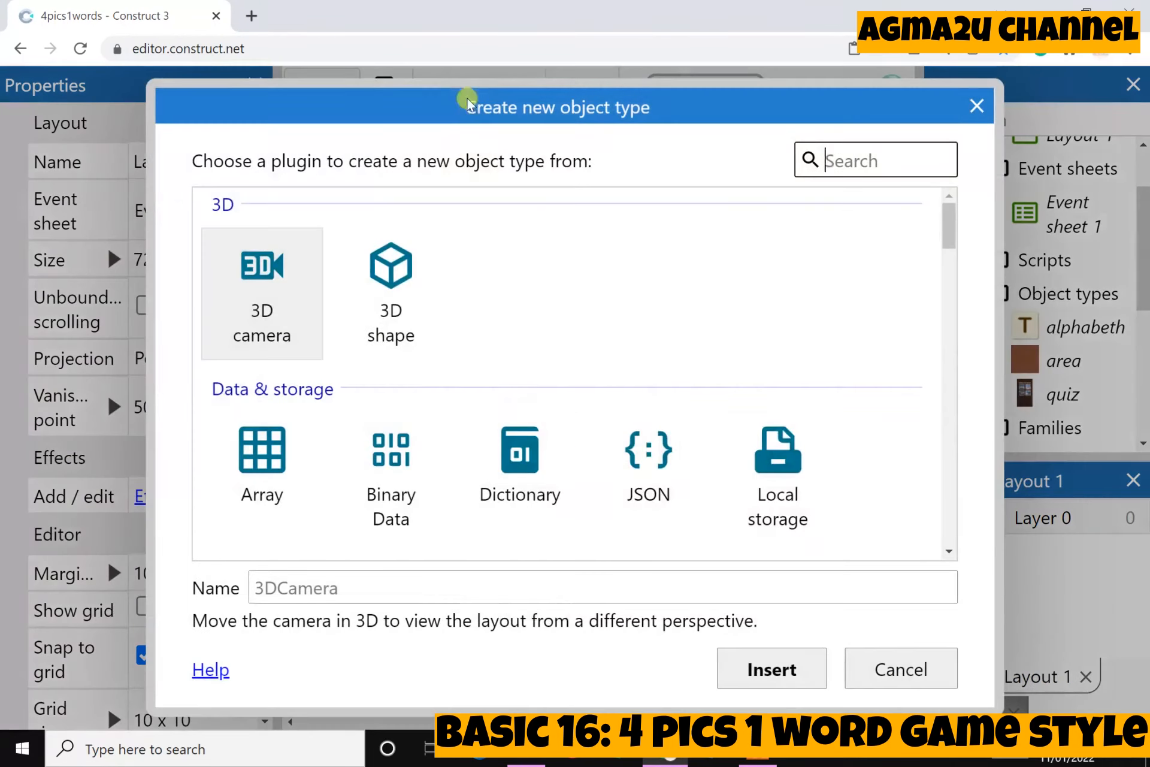
pyautogui.scroll(-10, 717, 499)
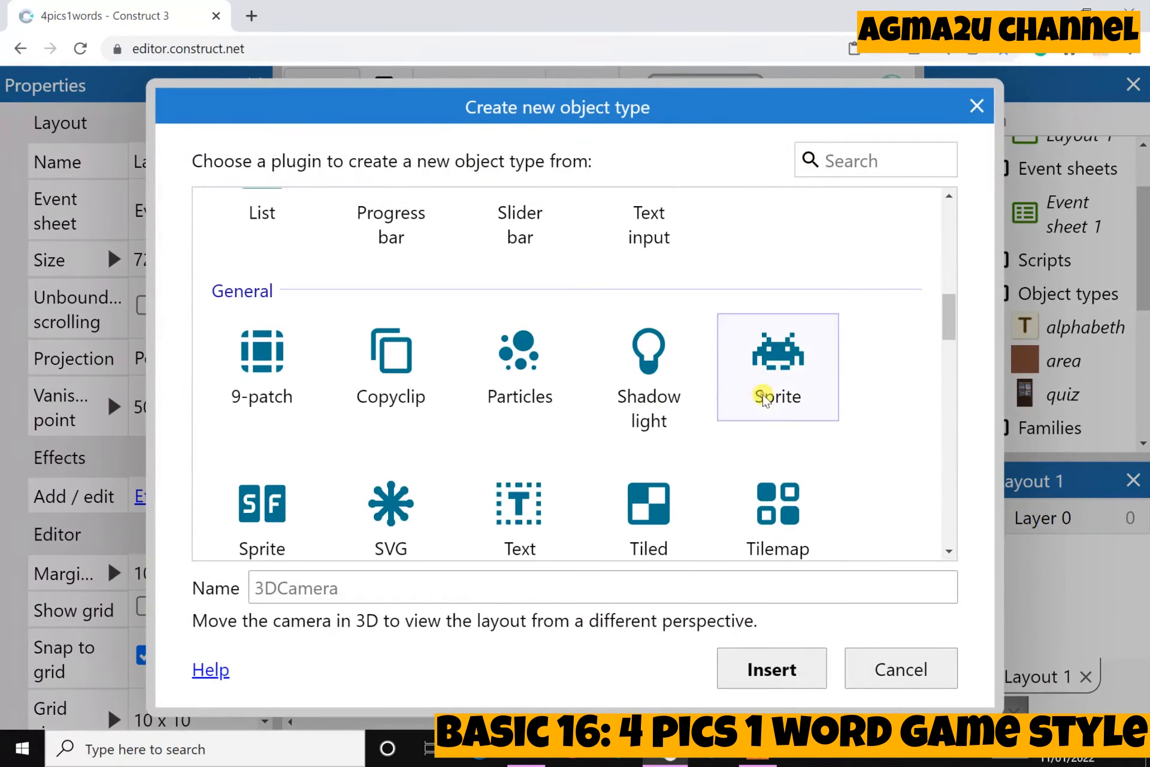
pyautogui.click(805, 392)
pyautogui.click(300, 586)
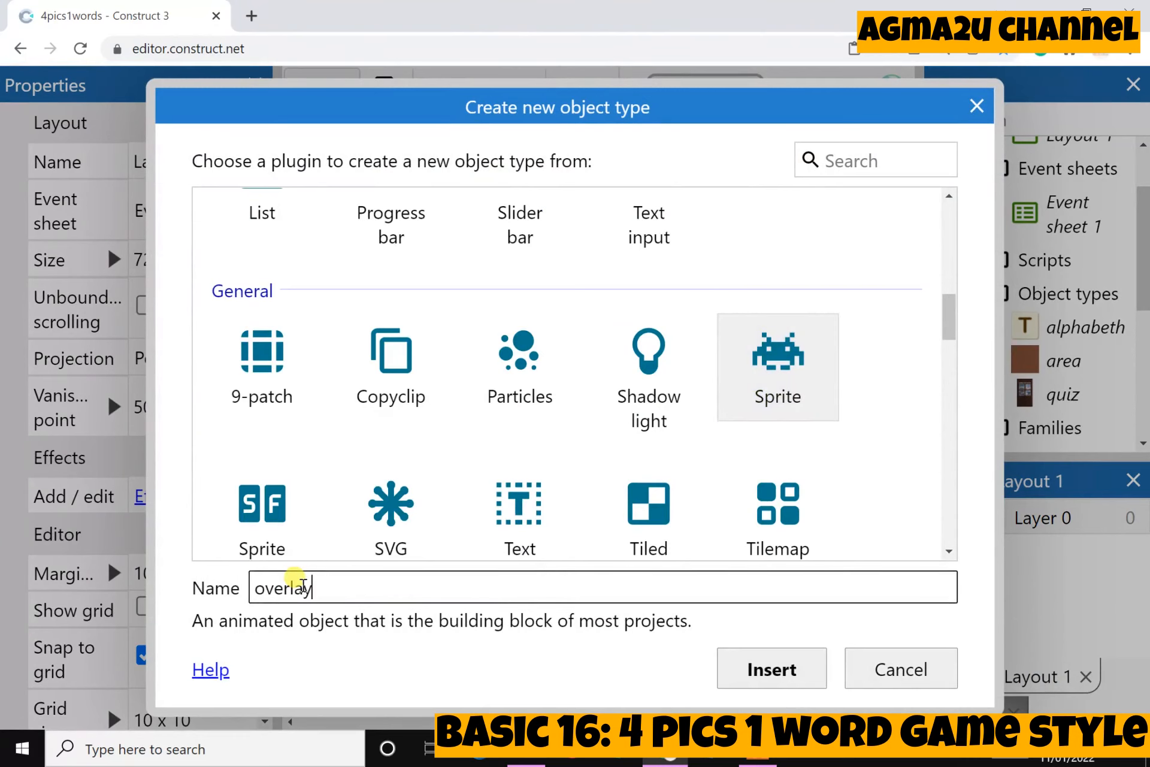
pyautogui.press('Return')
pyautogui.click(349, 362)
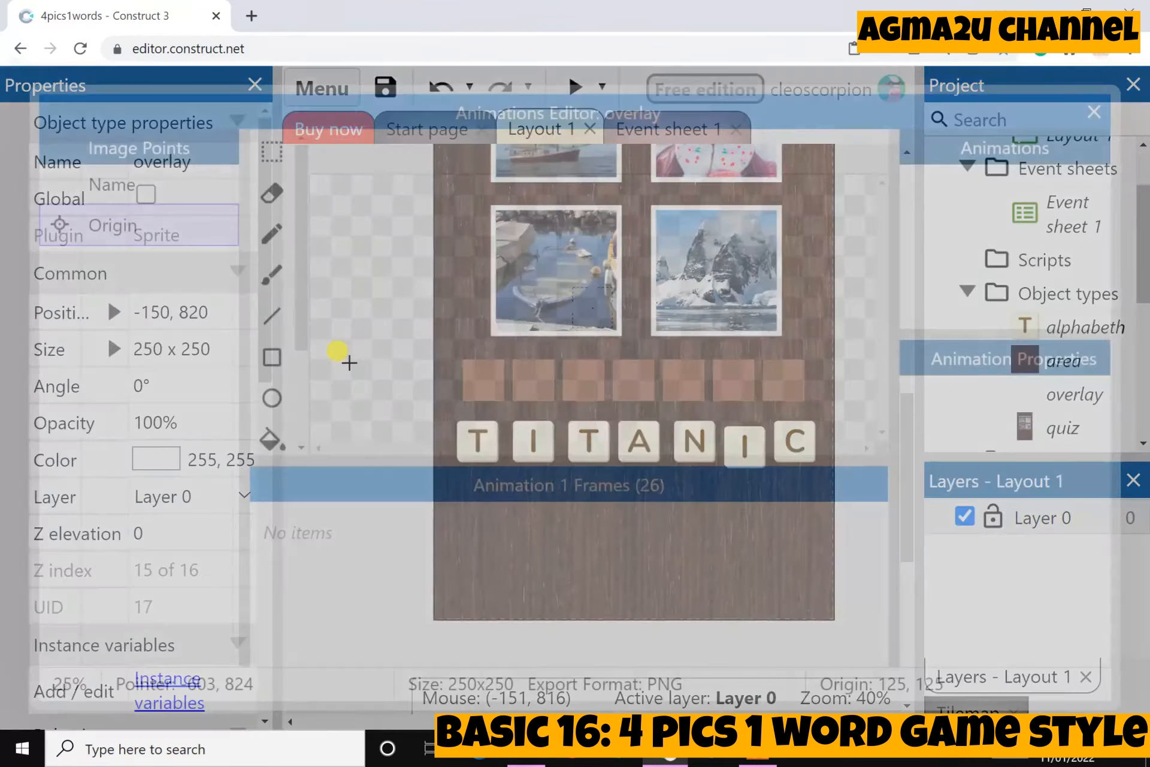
# Fill the overlay sprite's frame with solid white and close the Animations Editor.
pyautogui.click(314, 567)
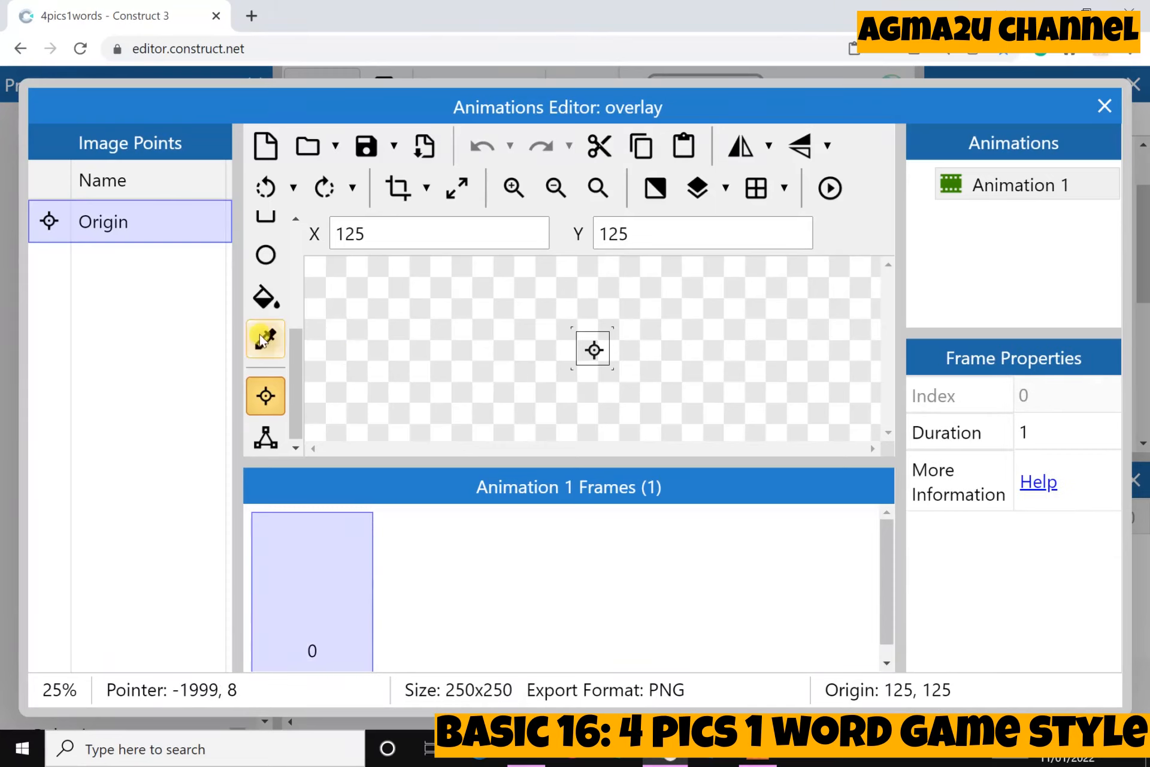
pyautogui.click(263, 301)
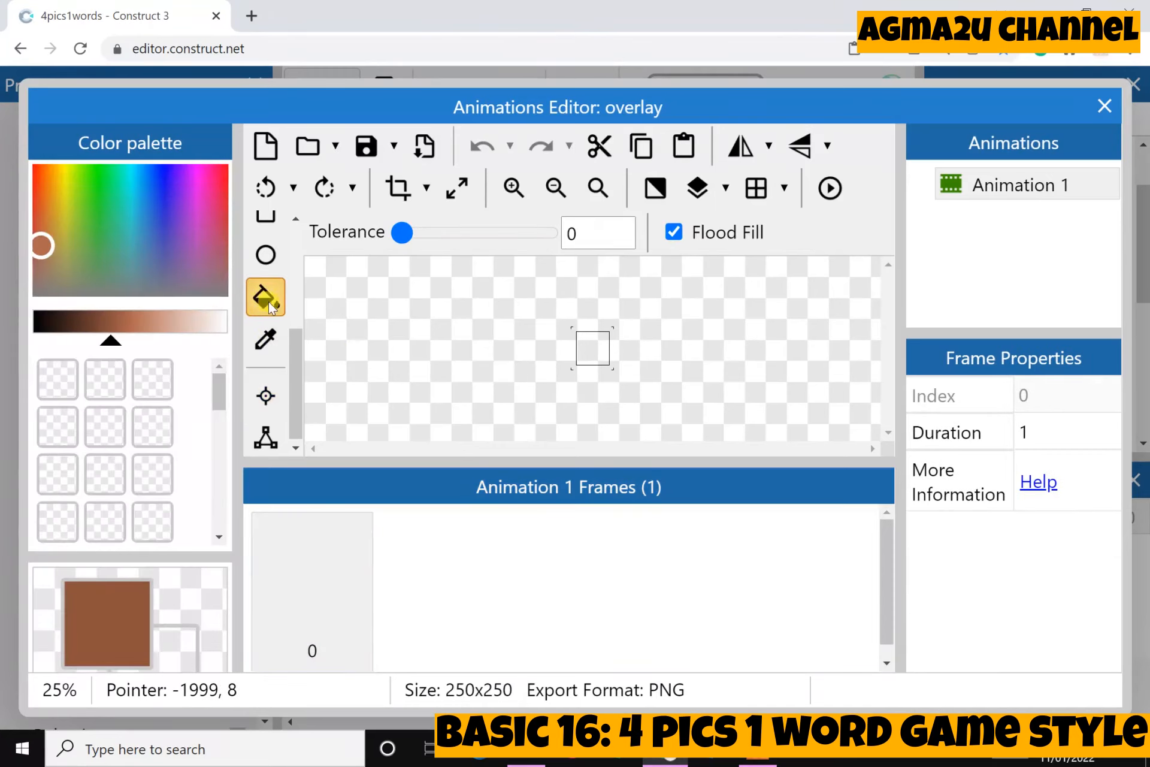
pyautogui.moveTo(109, 342); pyautogui.dragTo(238, 346)
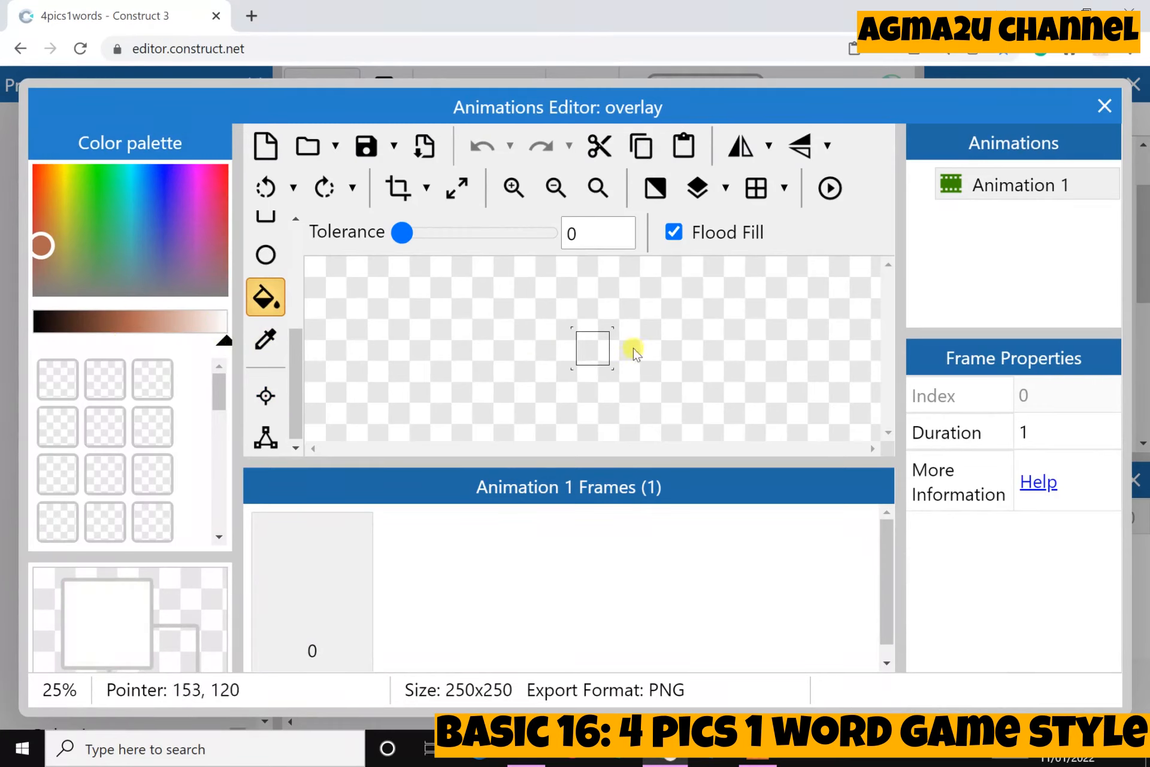
pyautogui.click(592, 348)
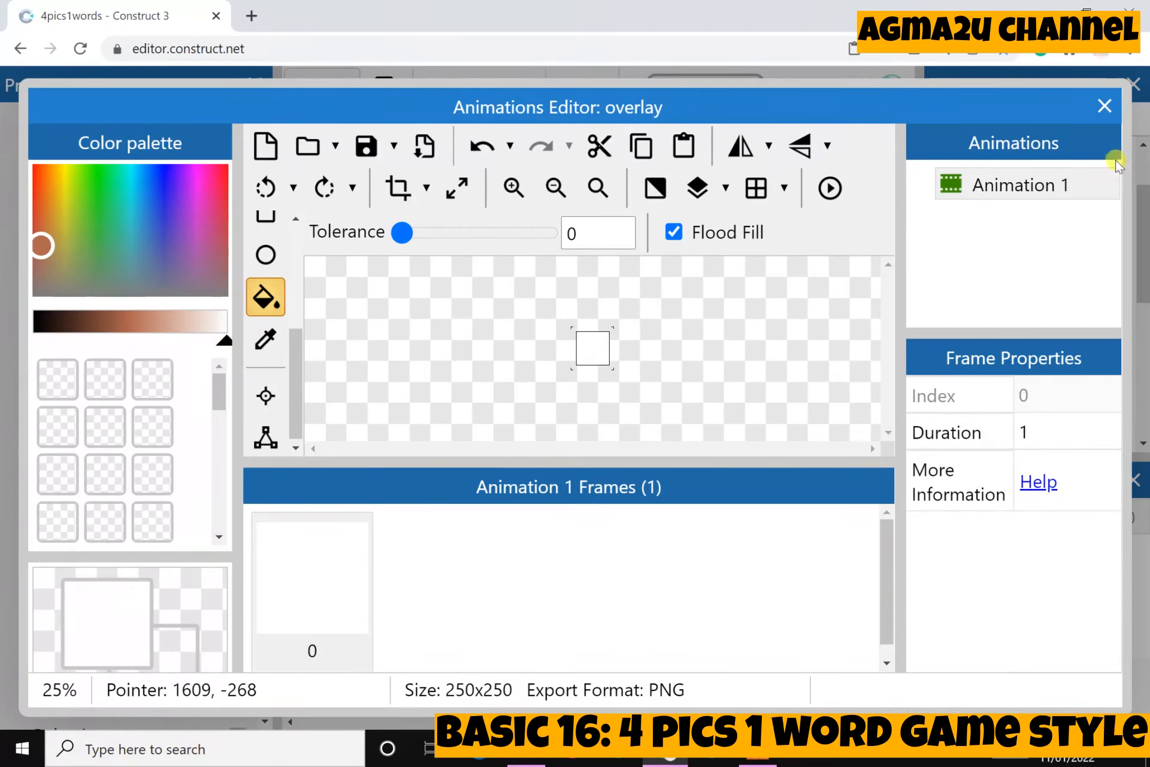
pyautogui.click(1104, 107)
# Place the overlay sprite over the lower part of the layout at position 360, 1100 with size 650 x 300.
pyautogui.moveTo(375, 432); pyautogui.dragTo(534, 534)
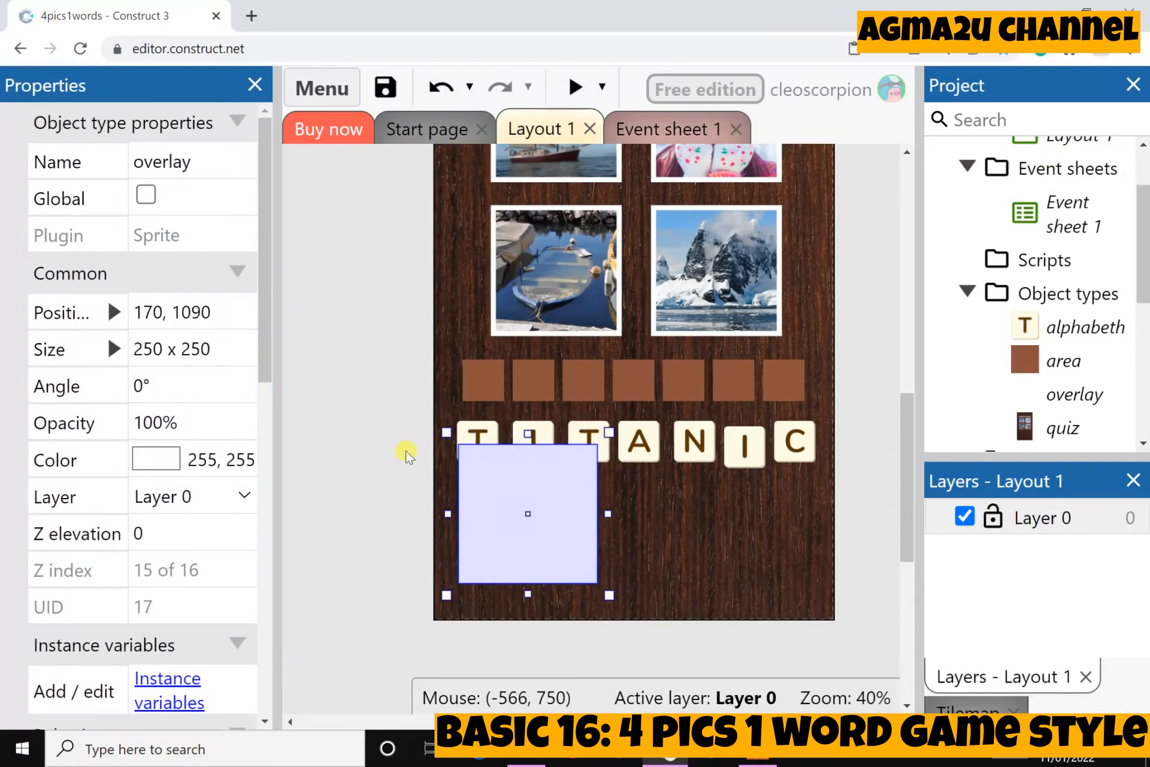
pyautogui.click(191, 312)
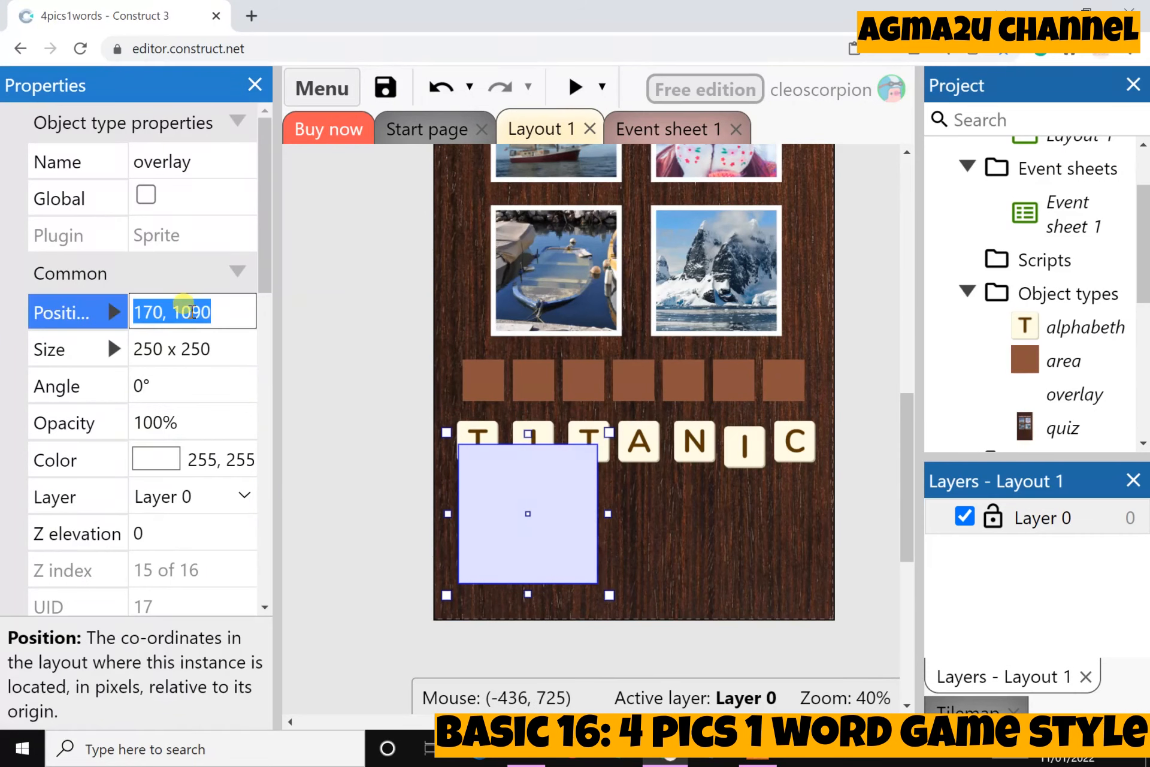
pyautogui.write('360,1')
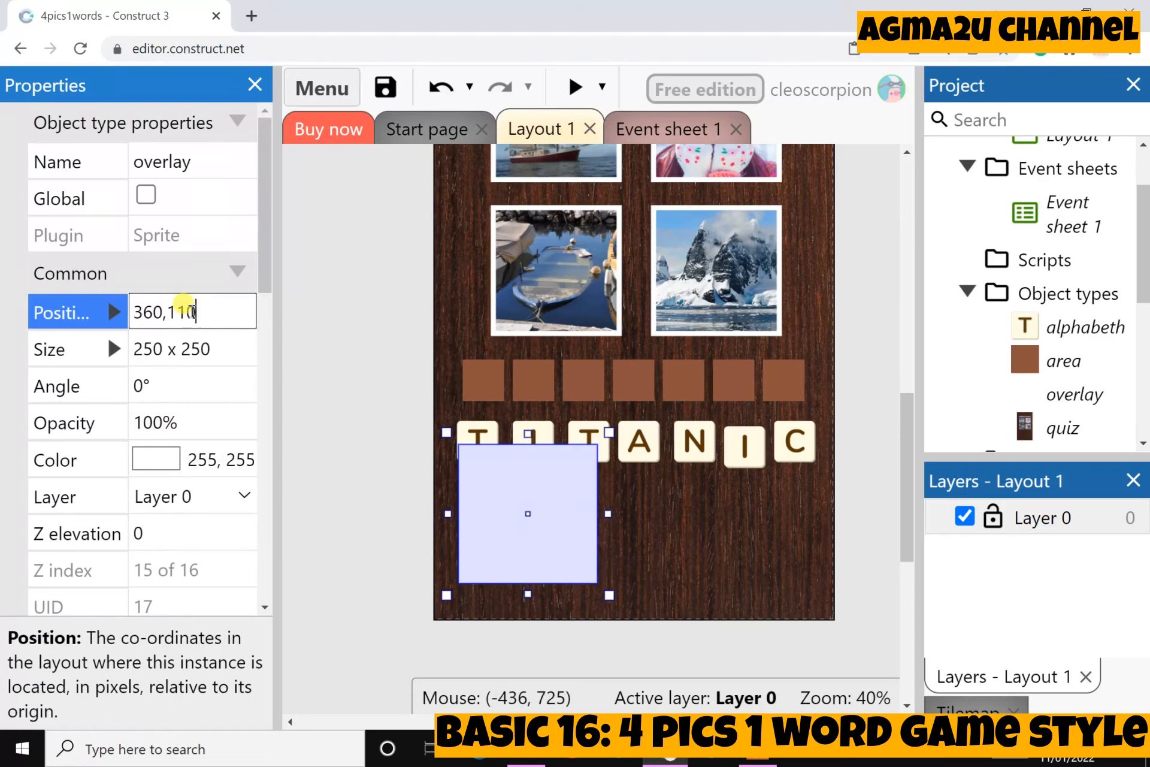
pyautogui.click(189, 349)
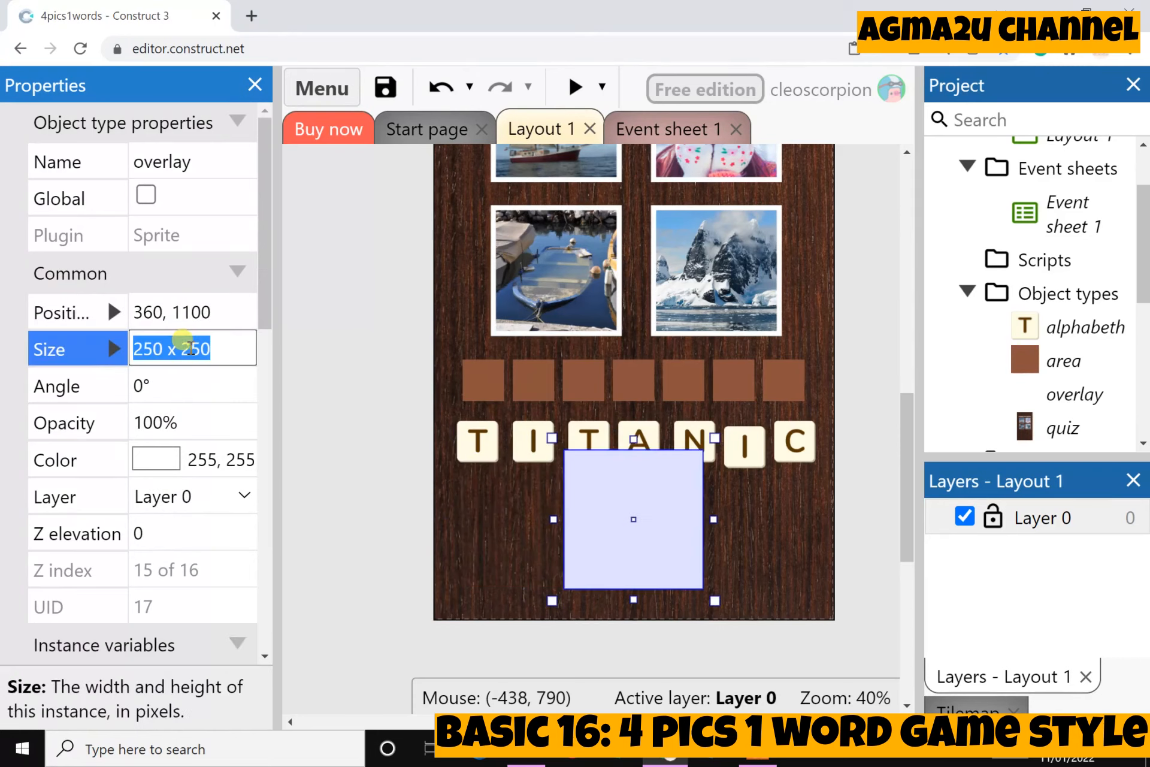
pyautogui.write('650')
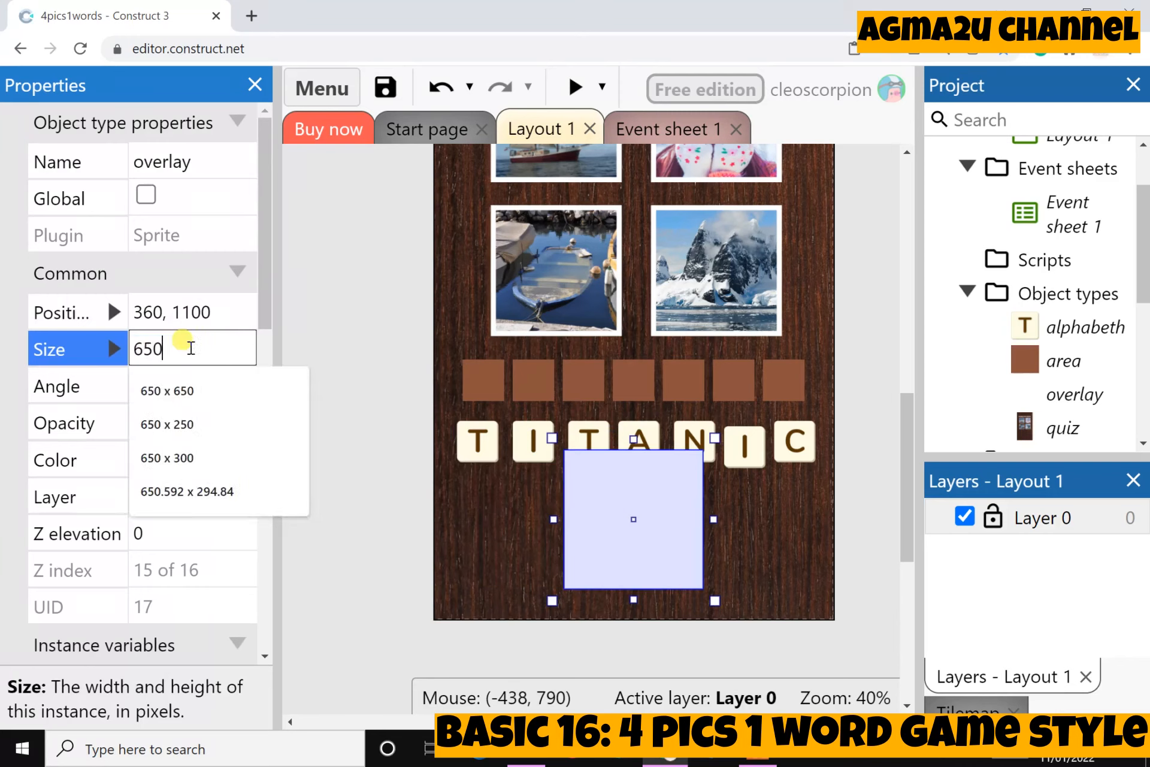
pyautogui.write(' x300')
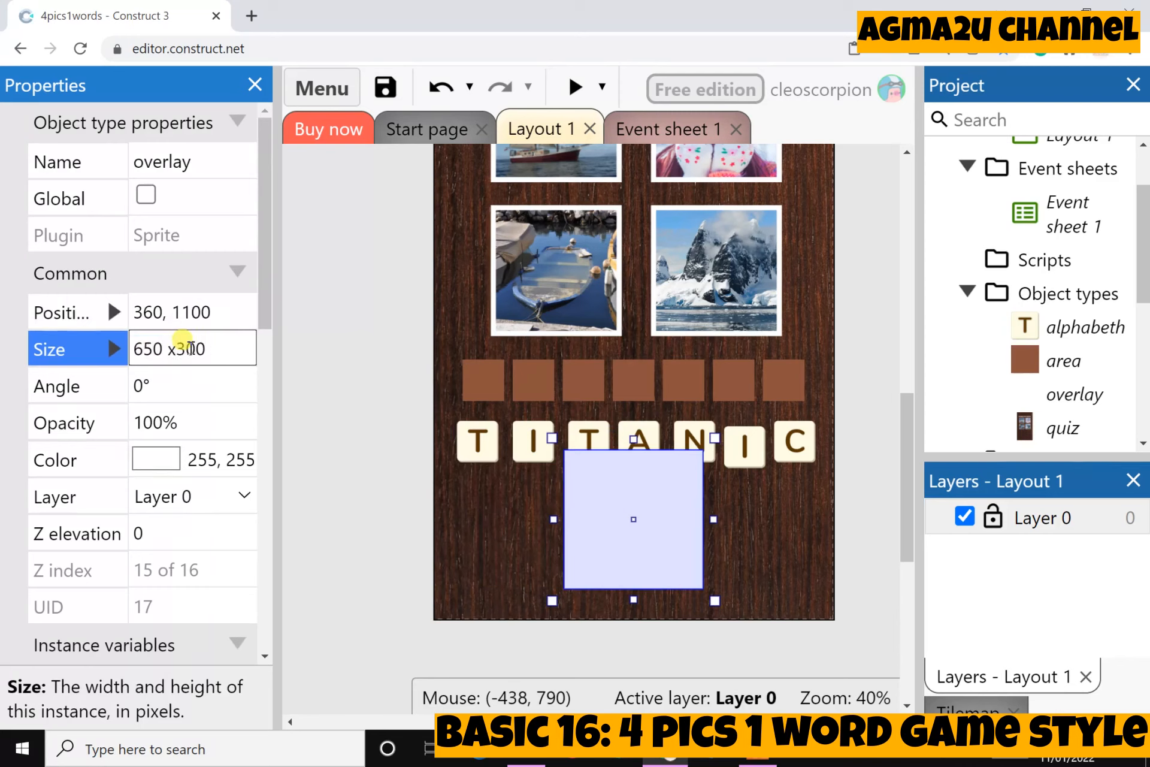
# Set the overlay sprite's opacity to 50% and shift it slightly up to position 360, 1090.
pyautogui.click(142, 423)
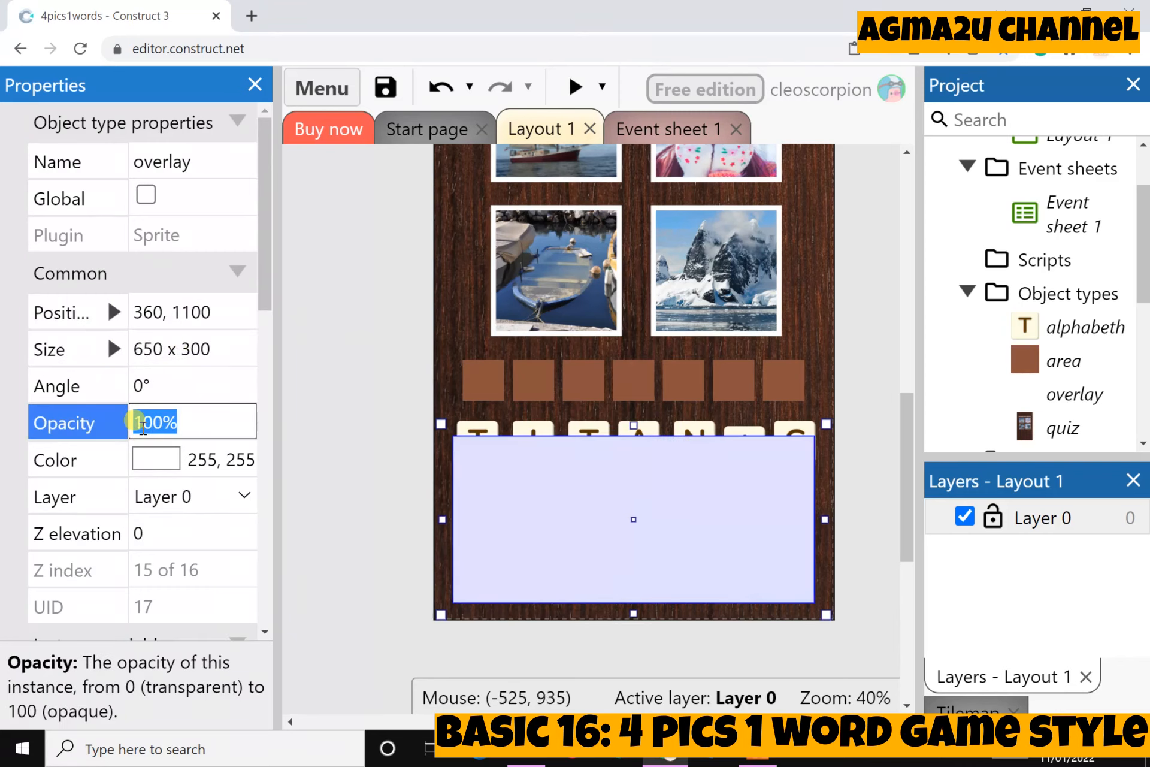
pyautogui.write('50')
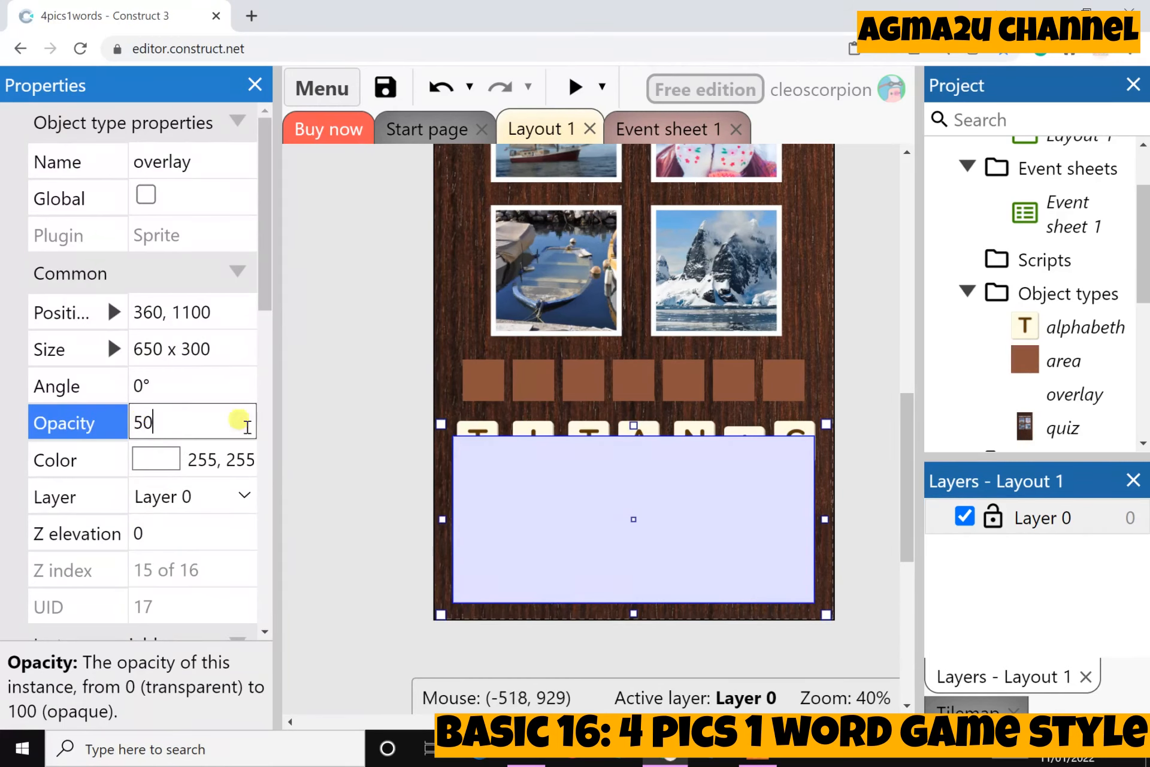
pyautogui.click(387, 466)
pyautogui.moveTo(536, 537)
pyautogui.mouseDown()
pyautogui.moveTo(526, 513)
pyautogui.moveTo(537, 516)
pyautogui.mouseUp()
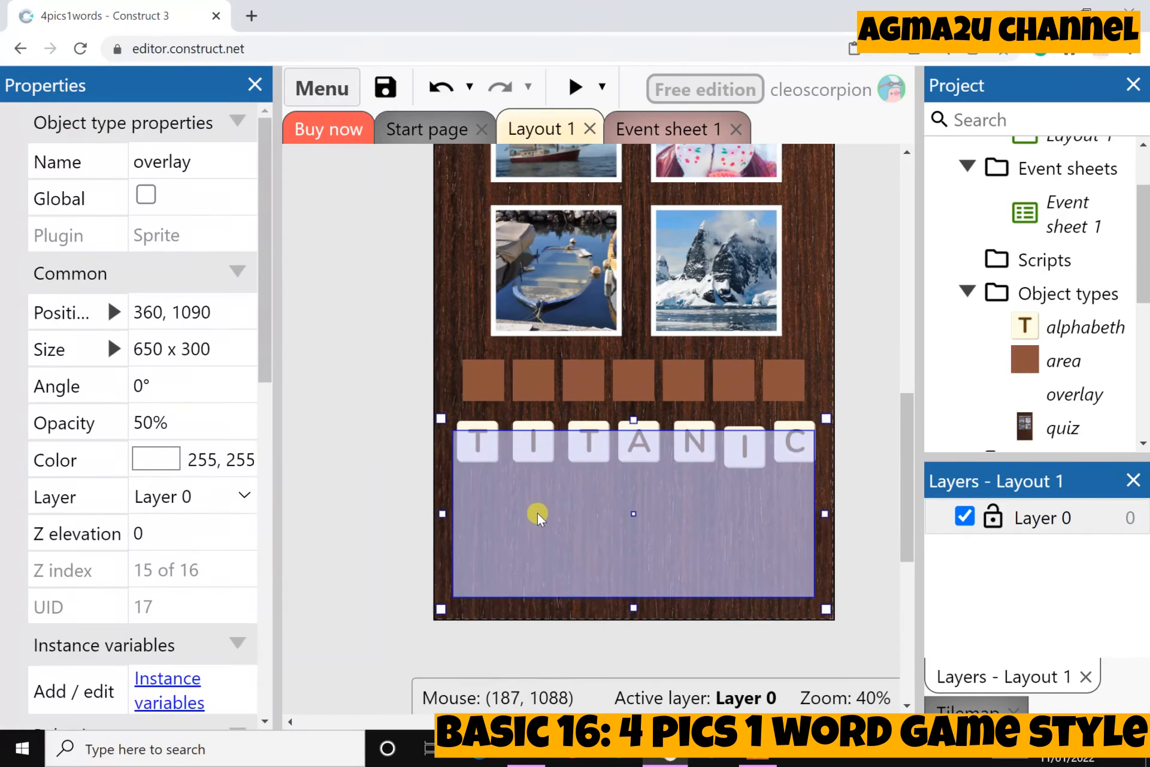
# Bring all seven letter tiles in front of the overlay sprite in the Z order.
pyautogui.scroll(-5, 180, 528)
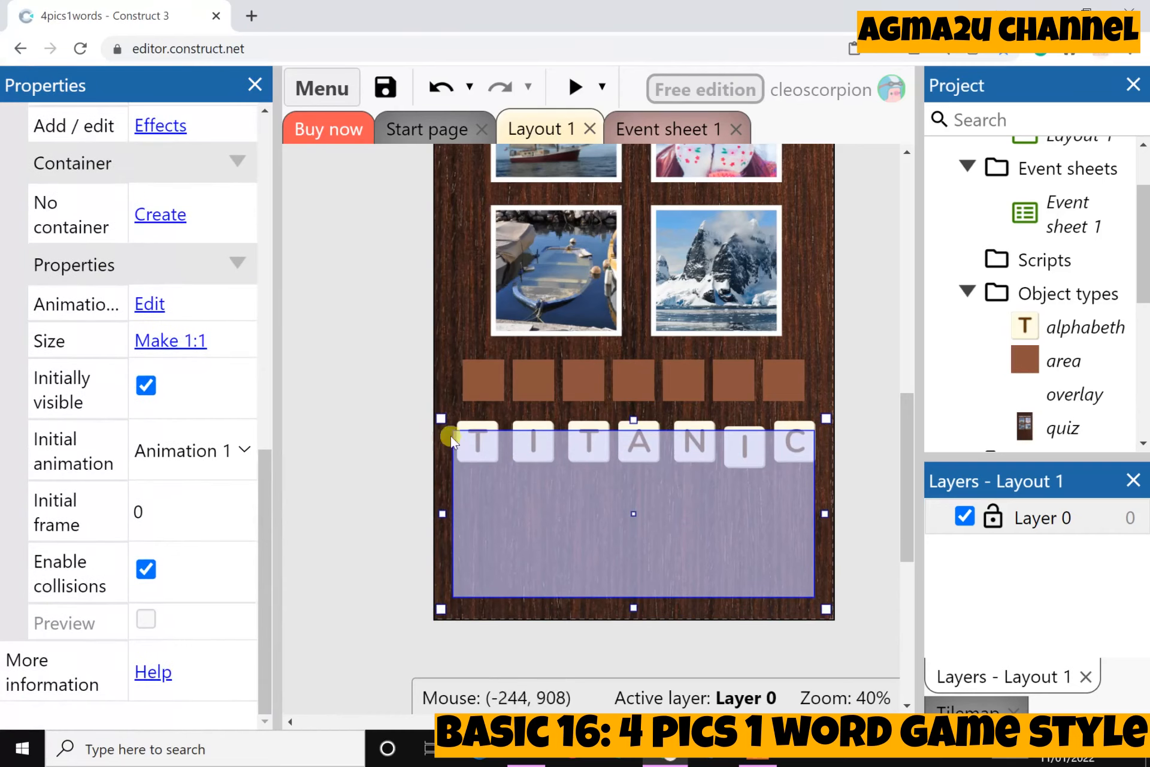
pyautogui.moveTo(372, 491); pyautogui.dragTo(874, 410)
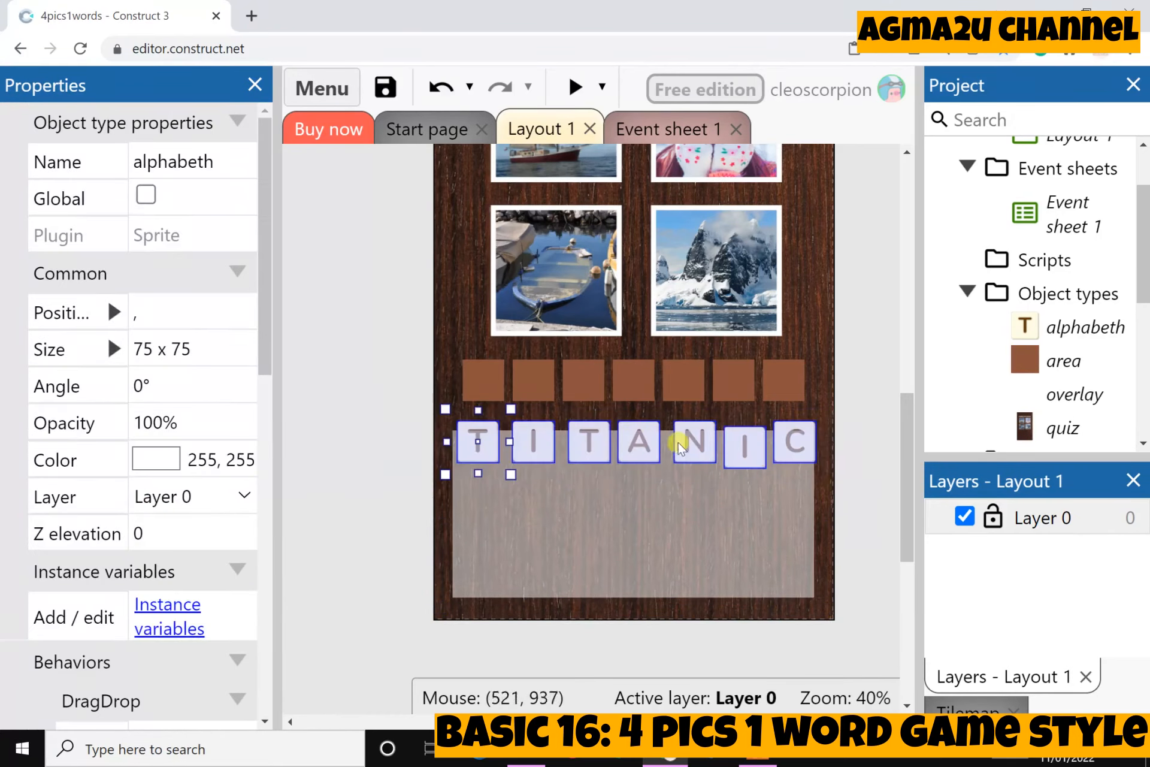
pyautogui.rightClick(585, 440)
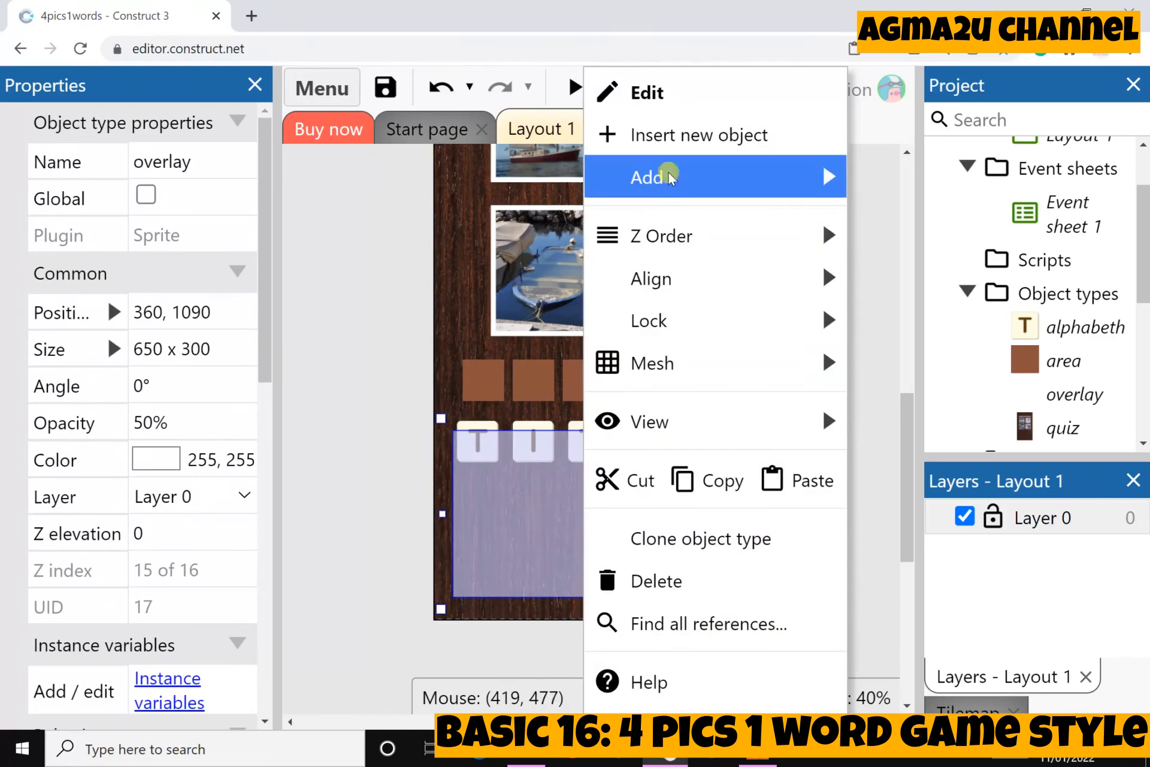
pyautogui.click(339, 419)
pyautogui.moveTo(352, 389); pyautogui.dragTo(864, 483)
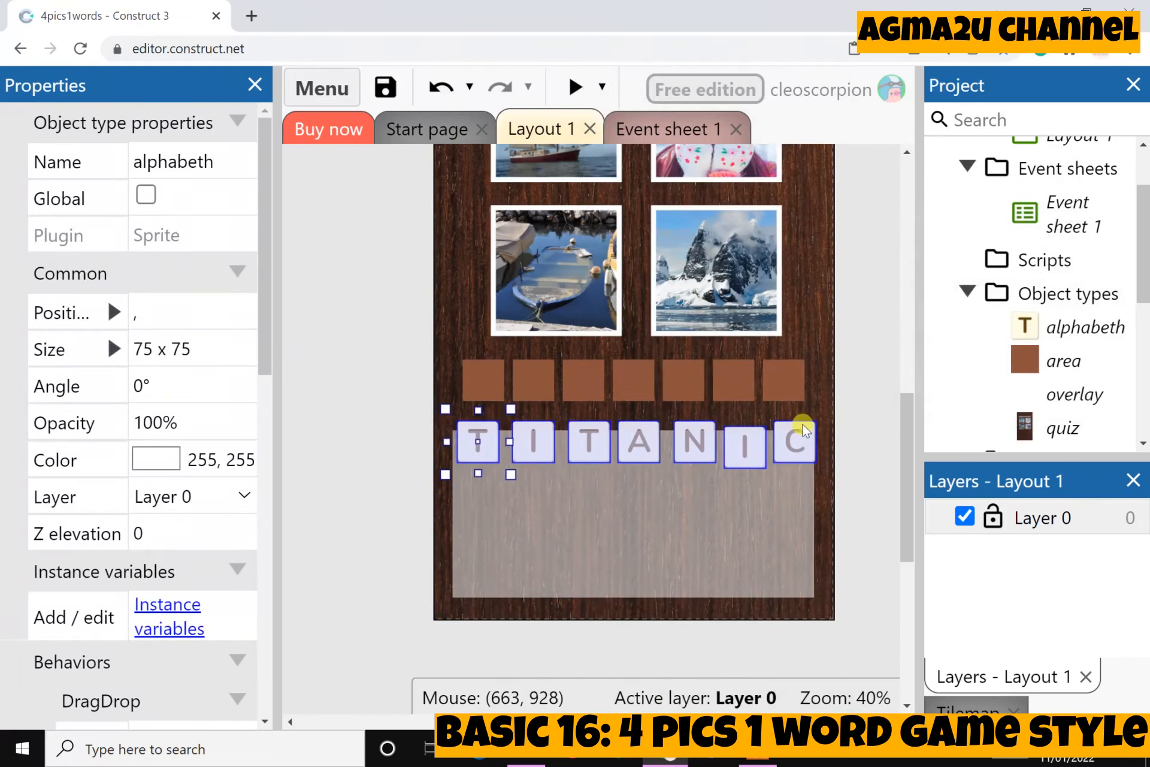
pyautogui.rightClick(803, 429)
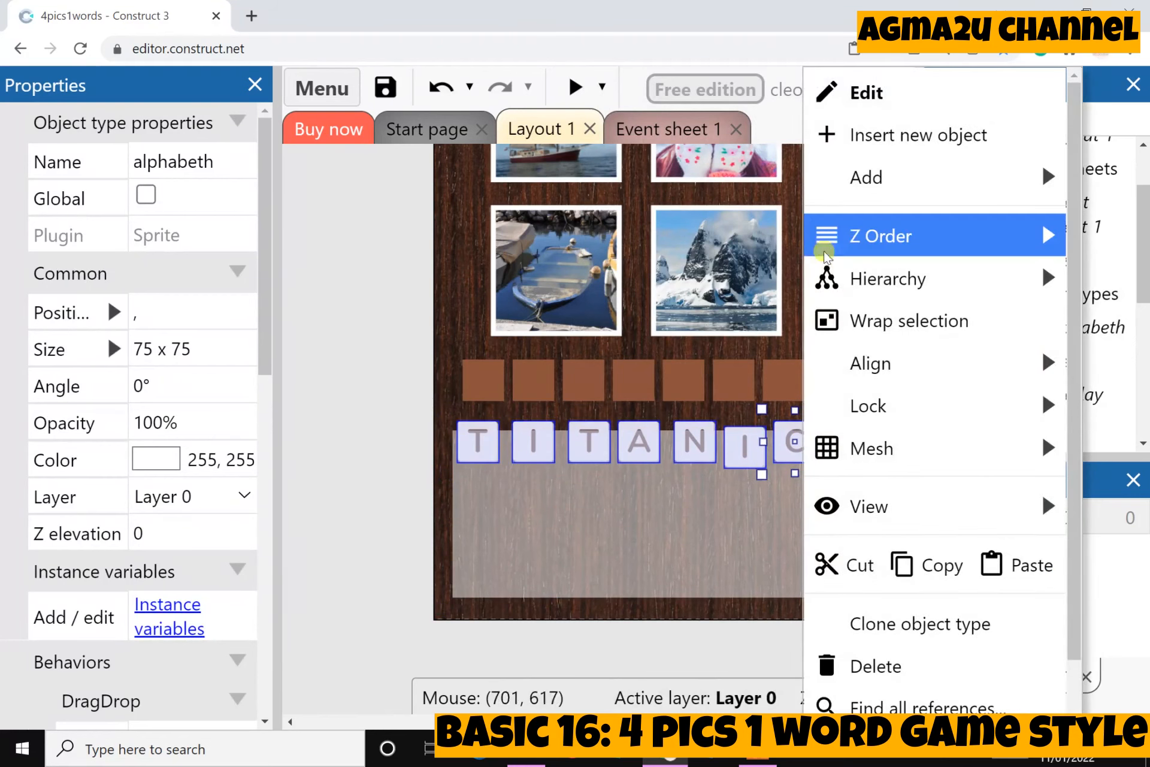
pyautogui.moveTo(838, 233)
pyautogui.click(687, 246)
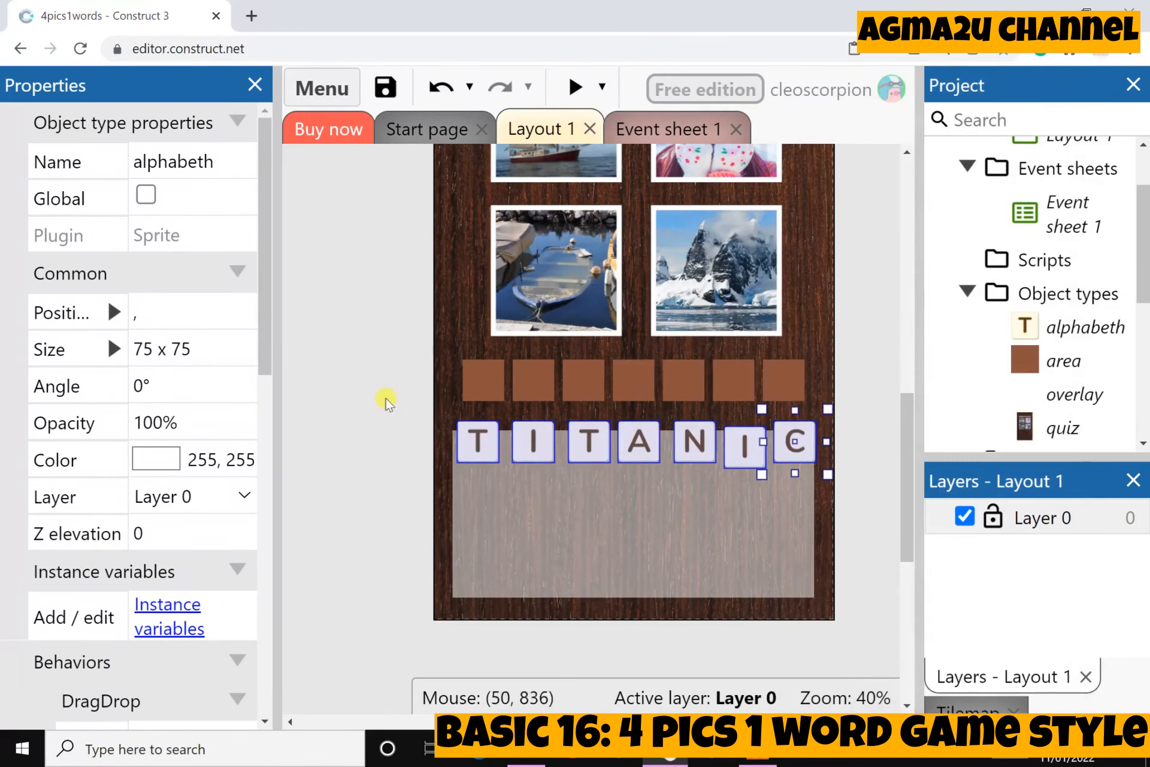
pyautogui.click(385, 397)
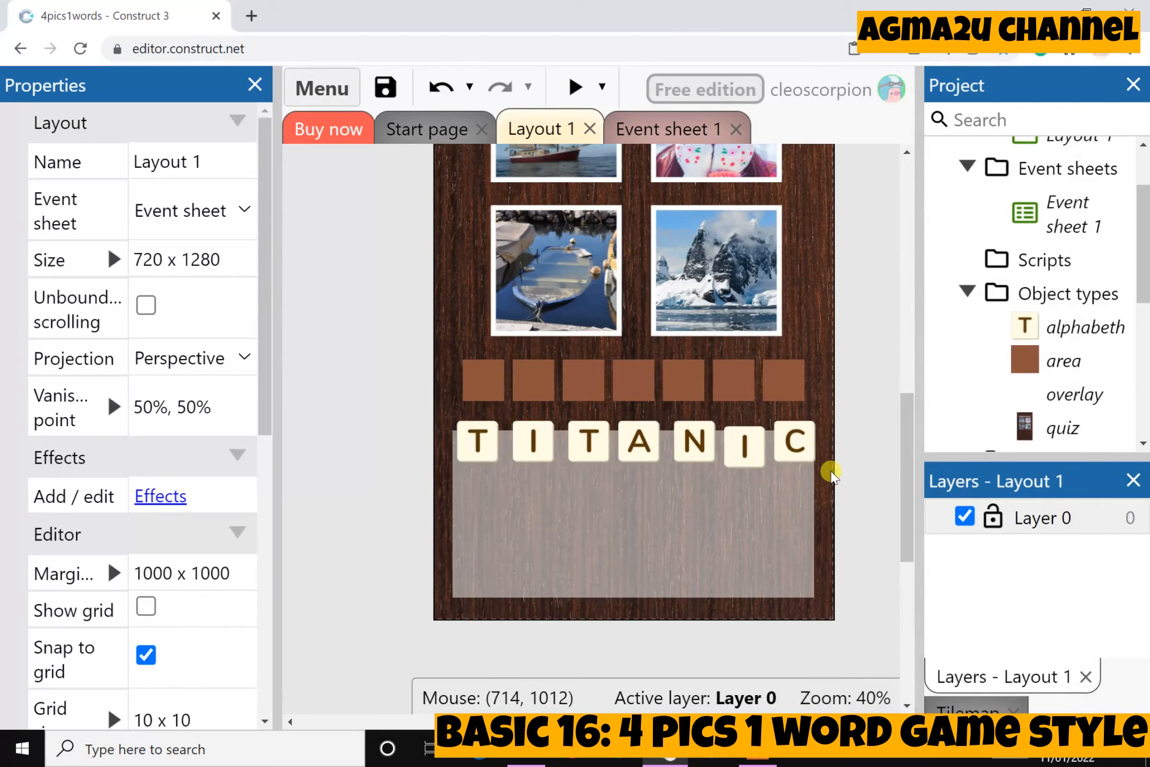
# Preview the game and test moving all seven letter tiles down inside the overlay area.
pyautogui.click(575, 88)
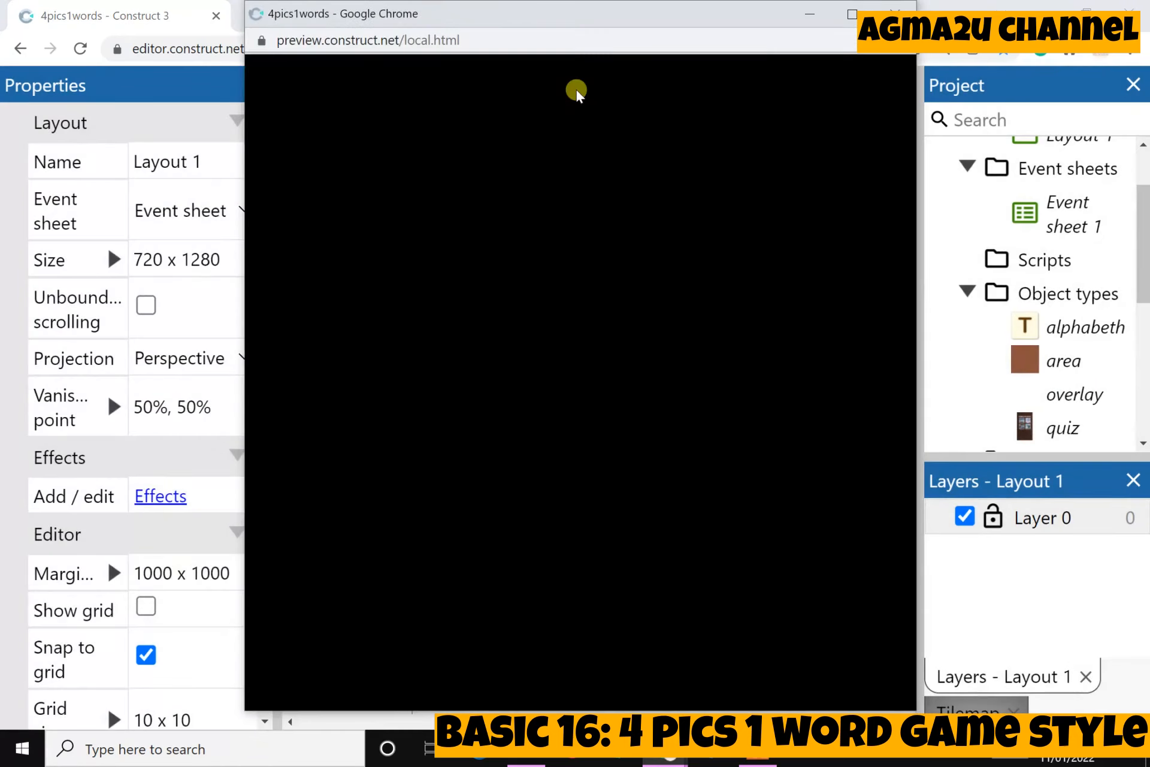
pyautogui.moveTo(583, 550); pyautogui.dragTo(584, 631)
pyautogui.moveTo(639, 542); pyautogui.dragTo(633, 582)
pyautogui.moveTo(692, 551); pyautogui.dragTo(701, 613)
pyautogui.moveTo(550, 552); pyautogui.dragTo(550, 612)
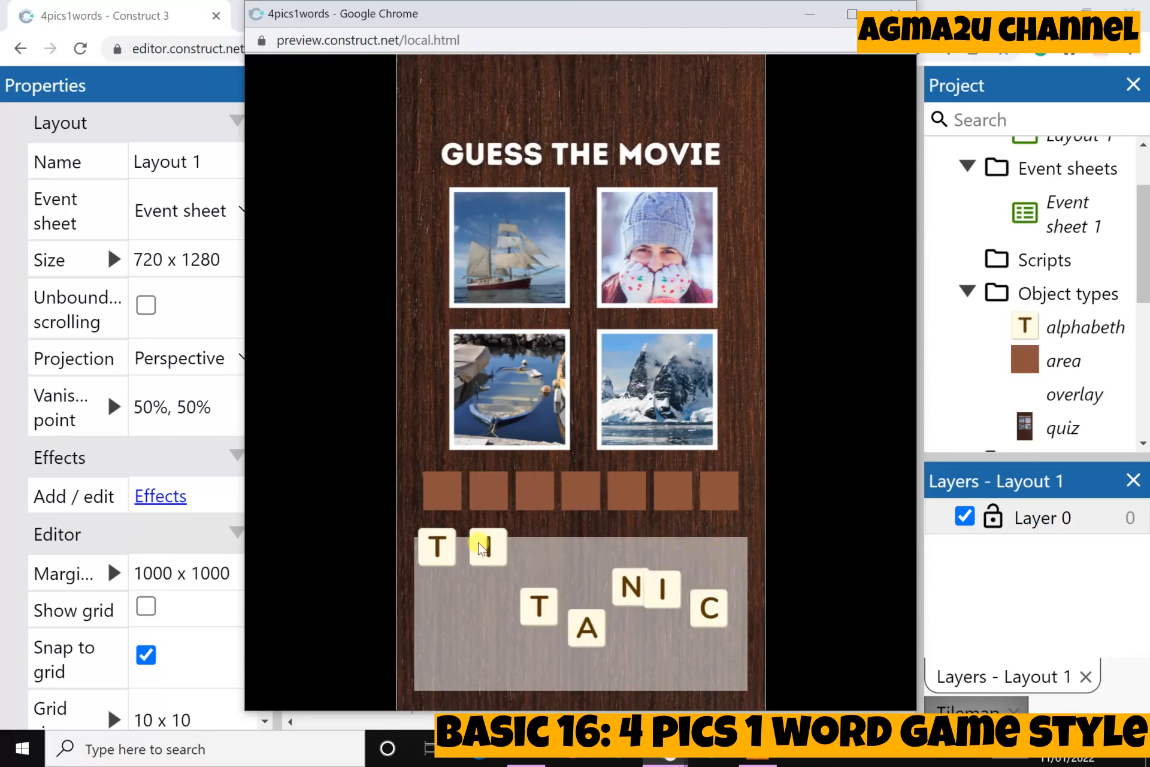
pyautogui.moveTo(478, 544); pyautogui.dragTo(484, 592)
pyautogui.moveTo(436, 541); pyautogui.dragTo(455, 628)
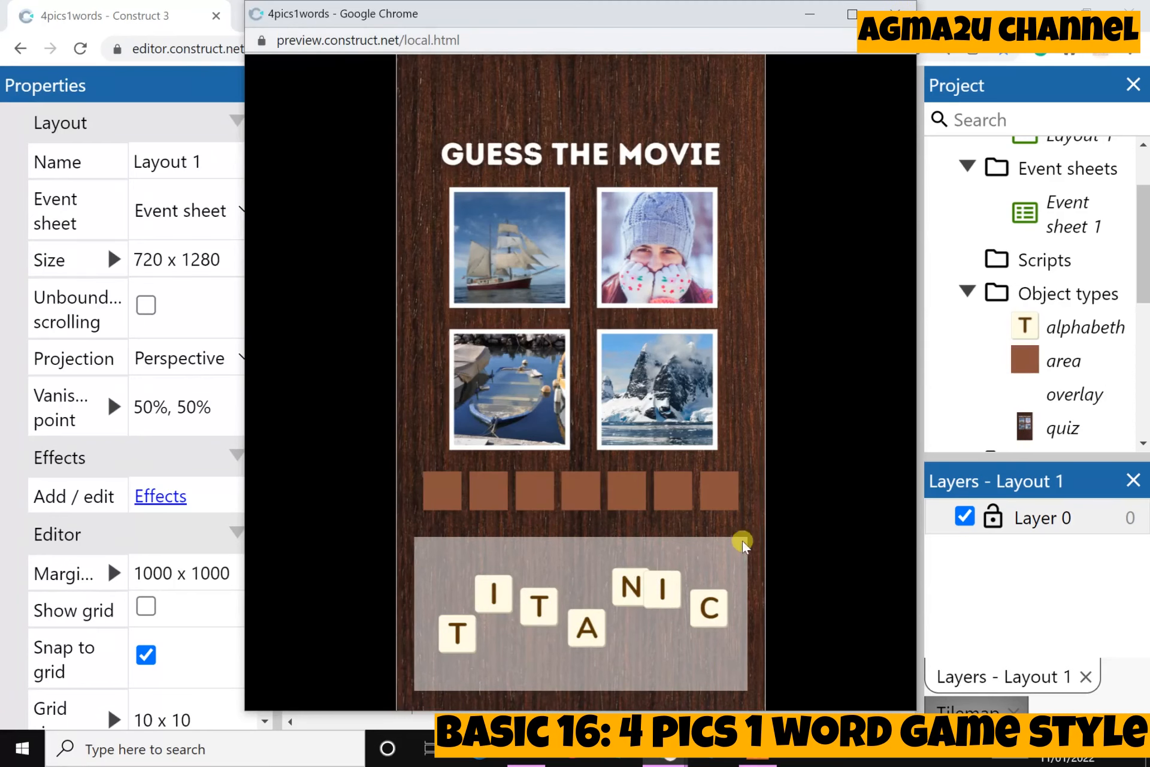
pyautogui.click(107, 390)
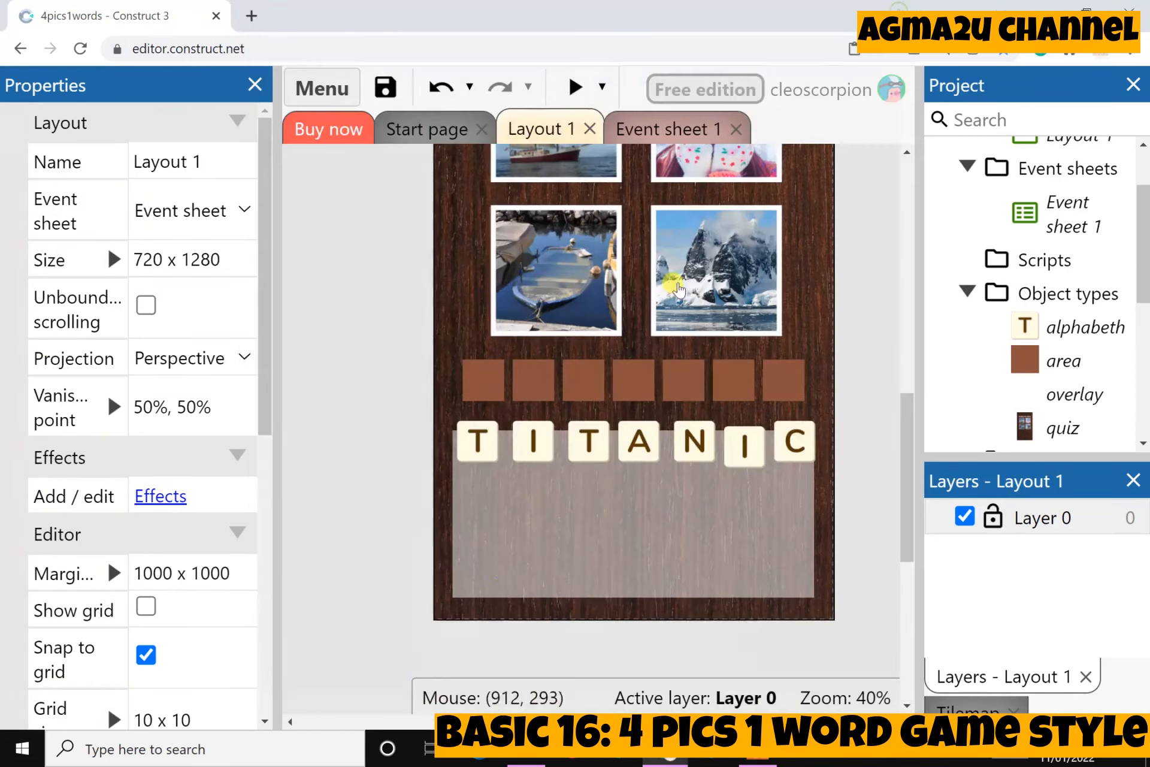
# Make the overlay sprite initially invisible in its properties.
pyautogui.click(483, 503)
pyautogui.scroll(-5, 95, 601)
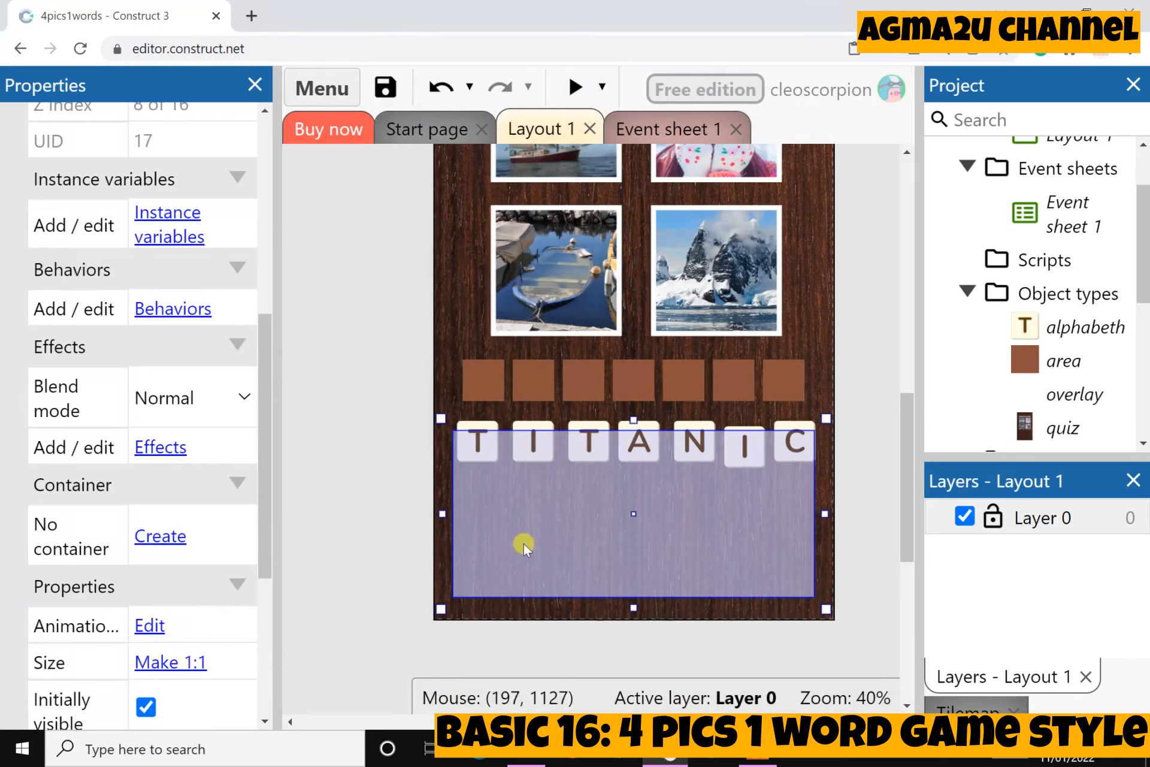
pyautogui.scroll(-5, 153, 595)
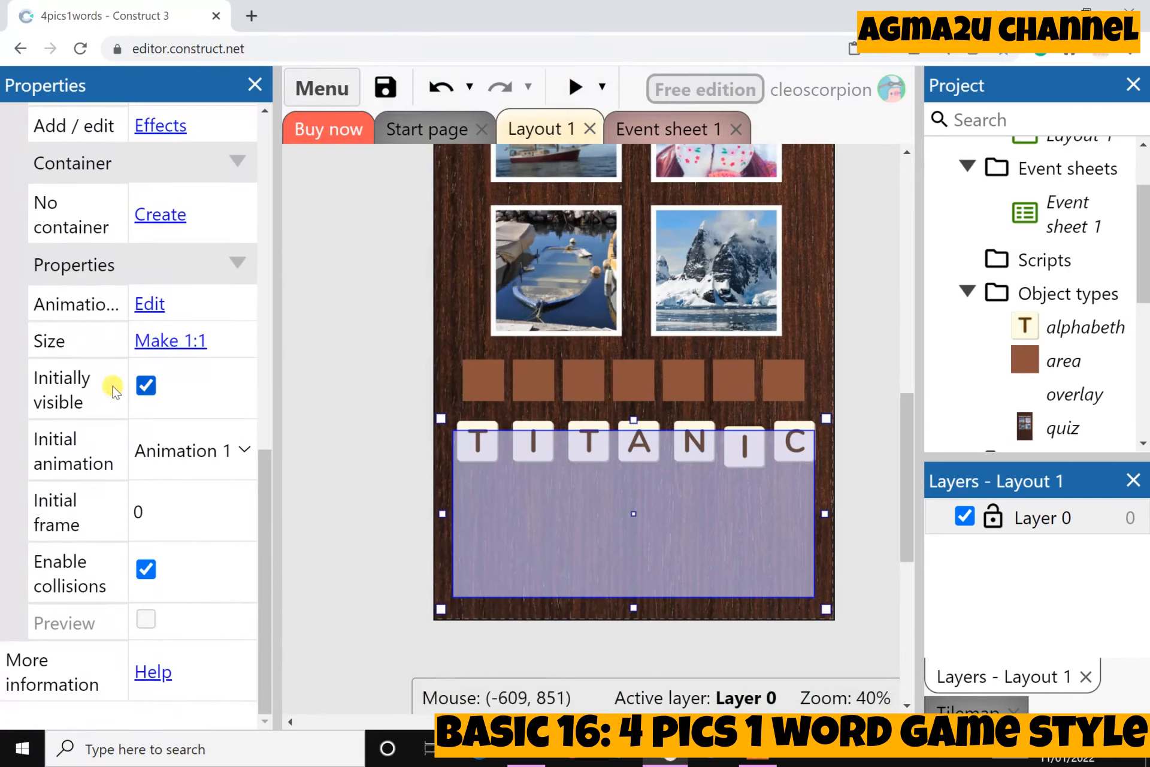
pyautogui.click(146, 385)
pyautogui.click(371, 396)
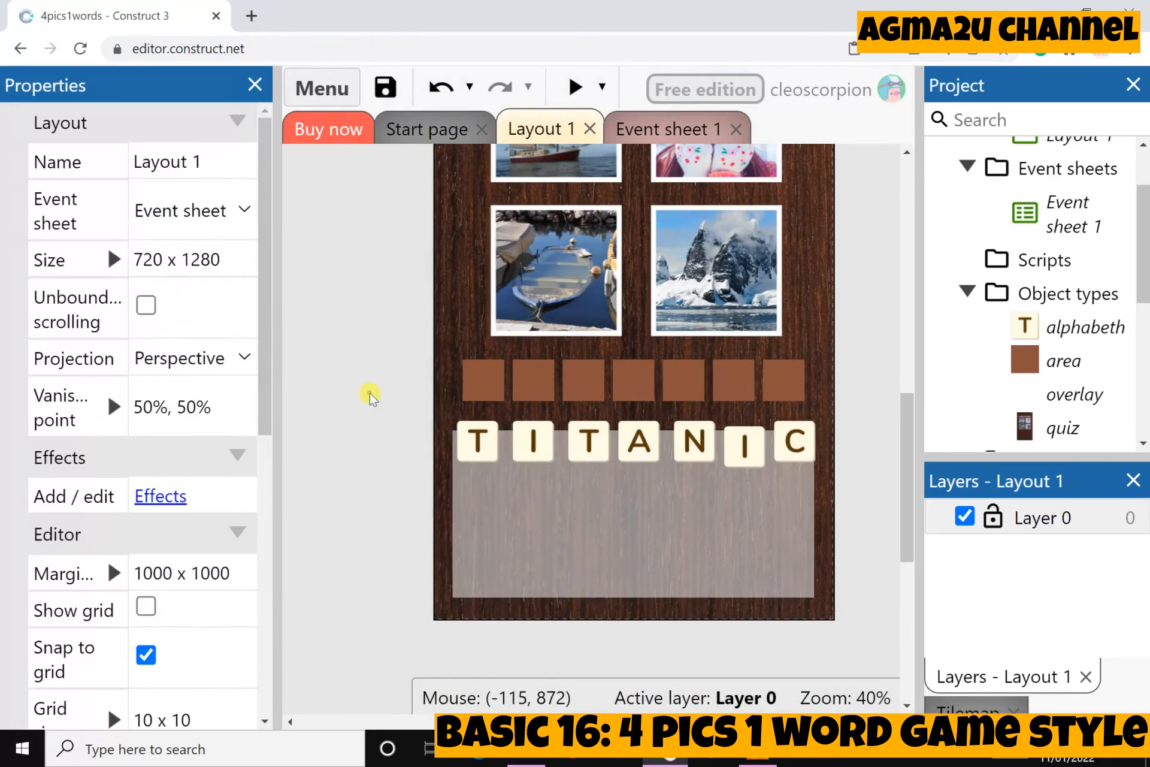
# Preview the game with the overlay hidden, try moving the A tile and close the preview.
pyautogui.click(576, 88)
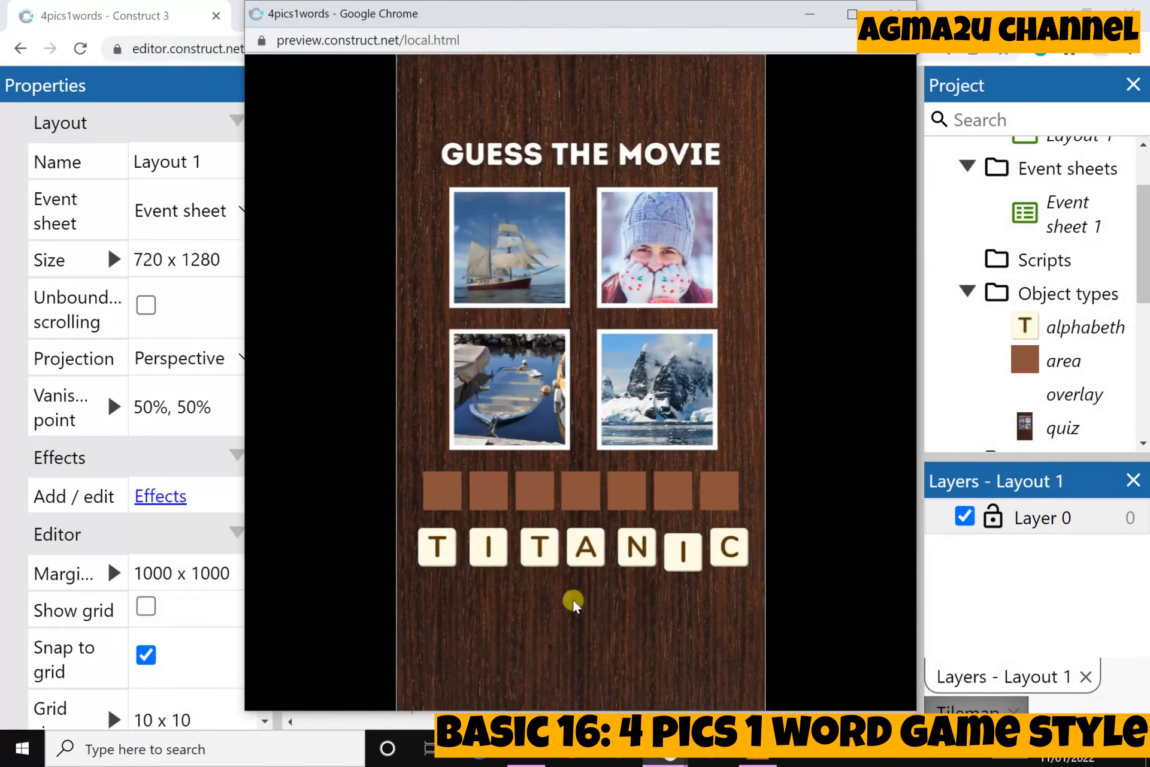
pyautogui.moveTo(586, 547); pyautogui.dragTo(618, 543)
pyautogui.click(896, 7)
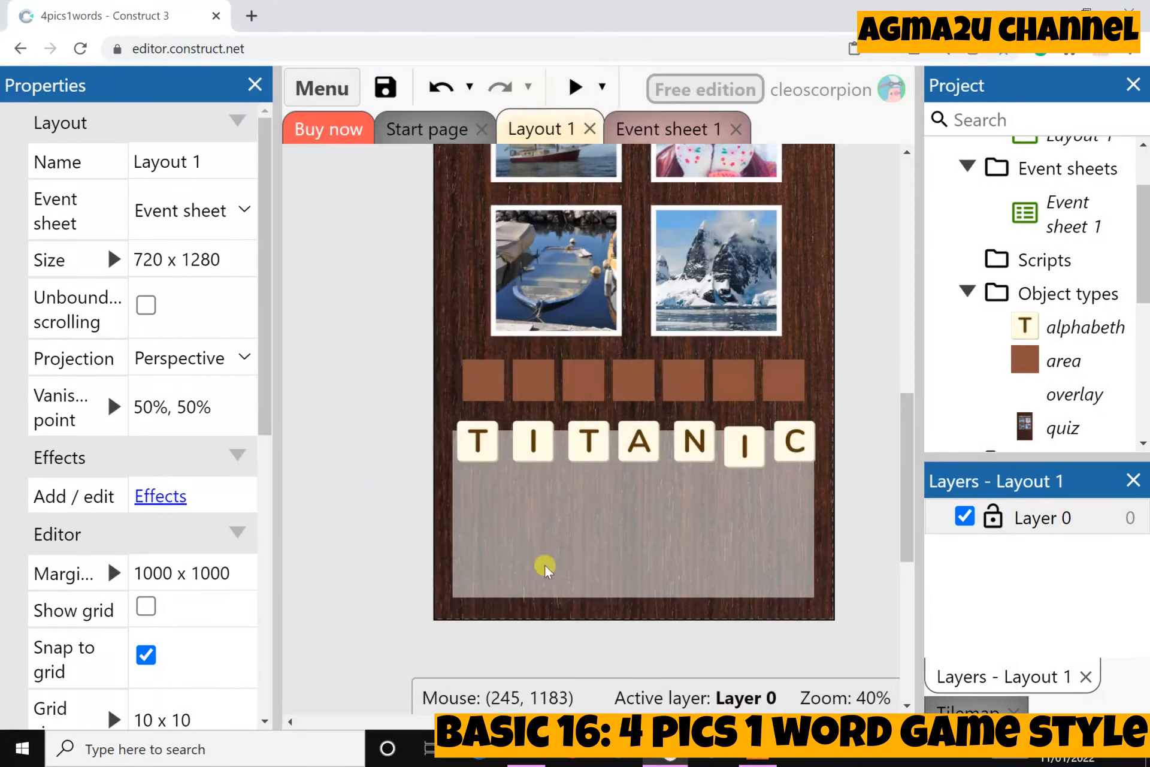
# Reposition the seven letter tiles on the layout so that they are scattered inside the overlay rectangle.
pyautogui.click(541, 526)
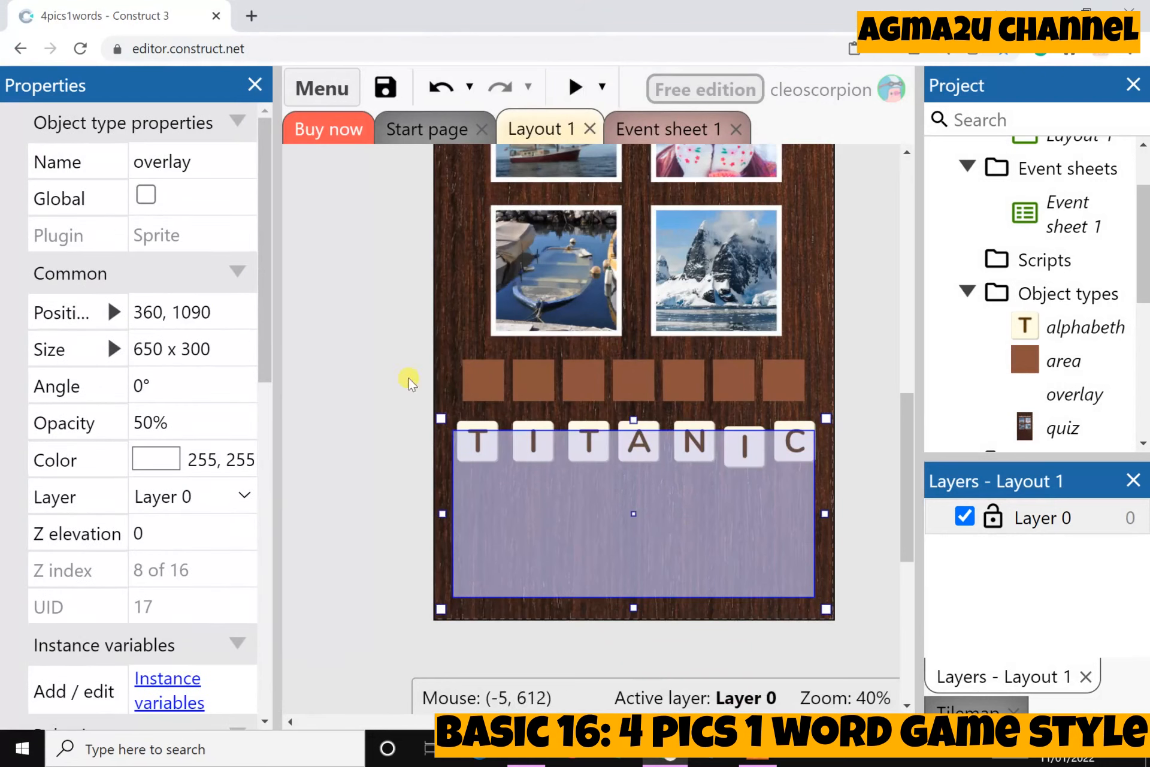
pyautogui.click(476, 420)
pyautogui.moveTo(479, 431); pyautogui.dragTo(563, 510)
pyautogui.moveTo(536, 440); pyautogui.dragTo(507, 502)
pyautogui.moveTo(581, 440); pyautogui.dragTo(606, 517)
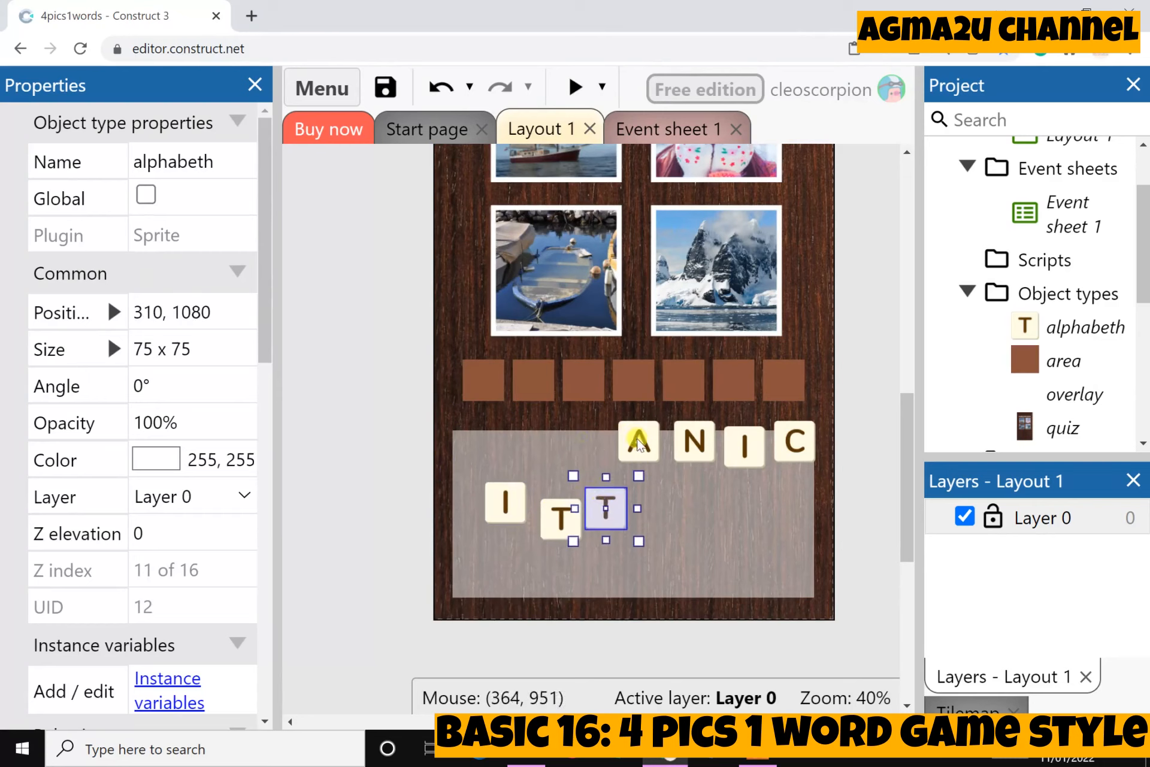
pyautogui.moveTo(642, 454); pyautogui.dragTo(658, 520)
pyautogui.moveTo(706, 450); pyautogui.dragTo(709, 487)
pyautogui.moveTo(747, 440); pyautogui.dragTo(740, 504)
pyautogui.moveTo(795, 441); pyautogui.dragTo(743, 463)
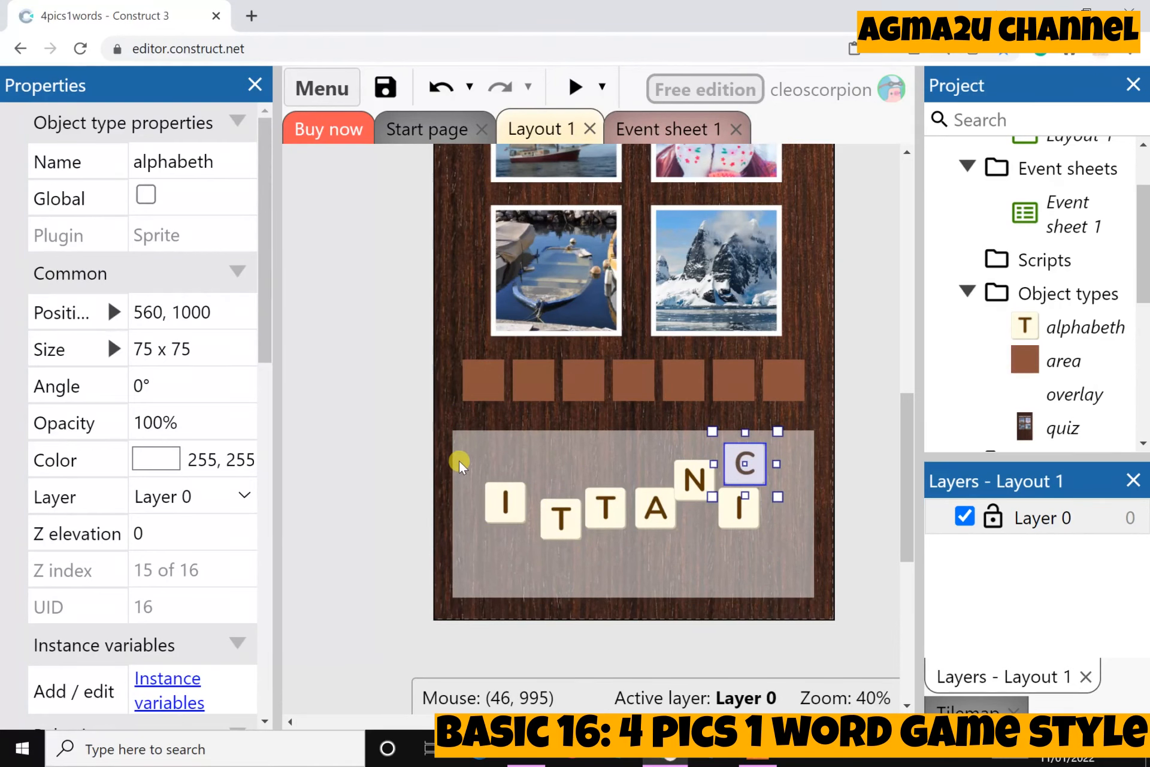
pyautogui.click(384, 374)
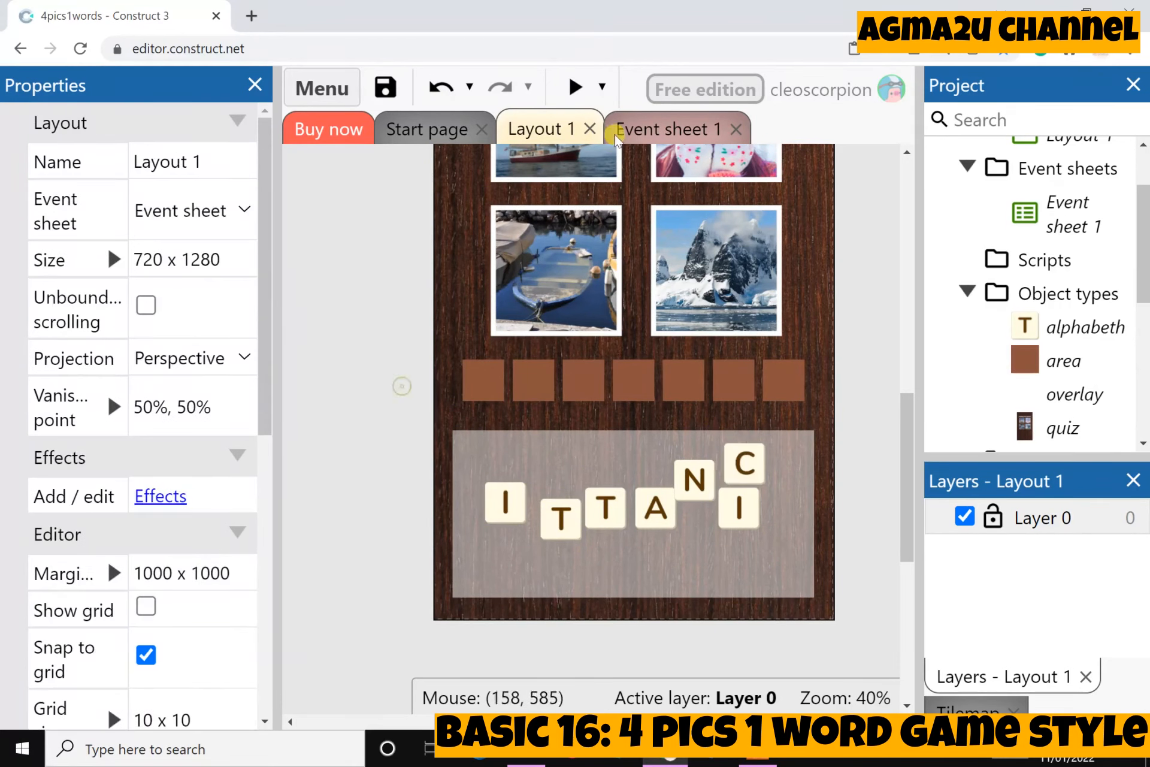
# Insert a Touch object into the project, keeping its default name.
pyautogui.scroll(5, 618, 474)
pyautogui.scroll(-4, 619, 469)
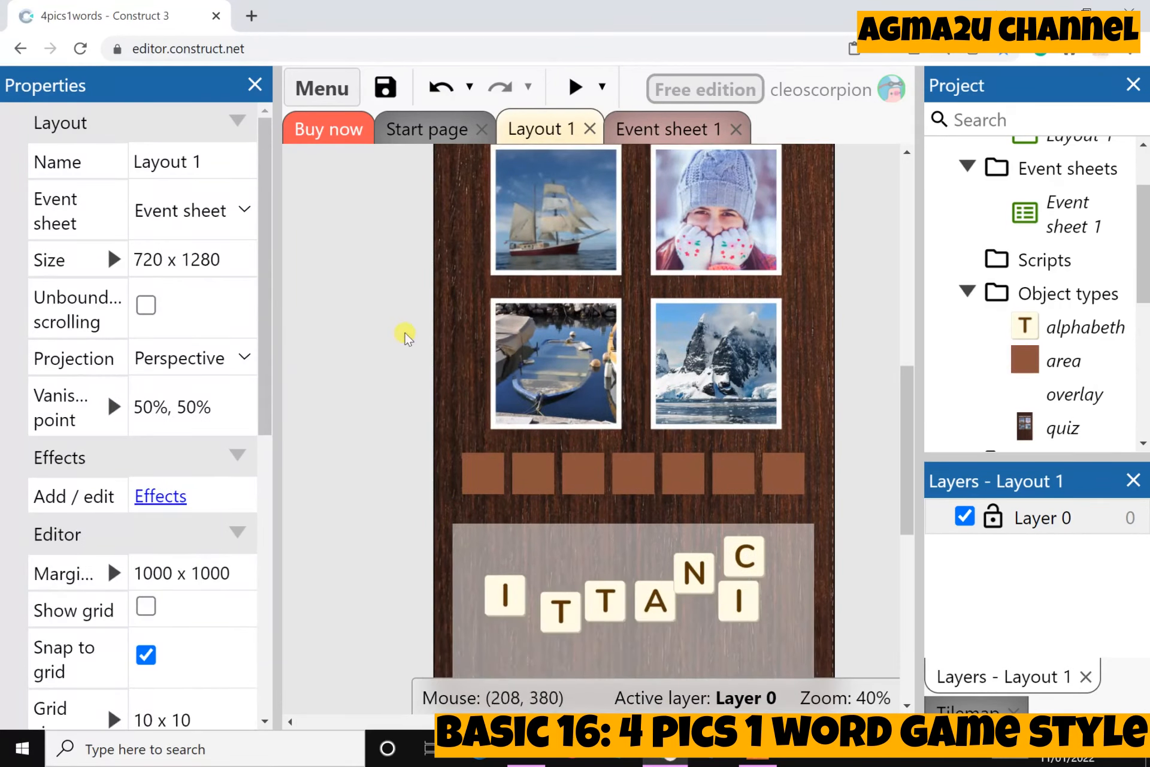
pyautogui.rightClick(378, 343)
pyautogui.click(437, 370)
pyautogui.scroll(-5, 583, 443)
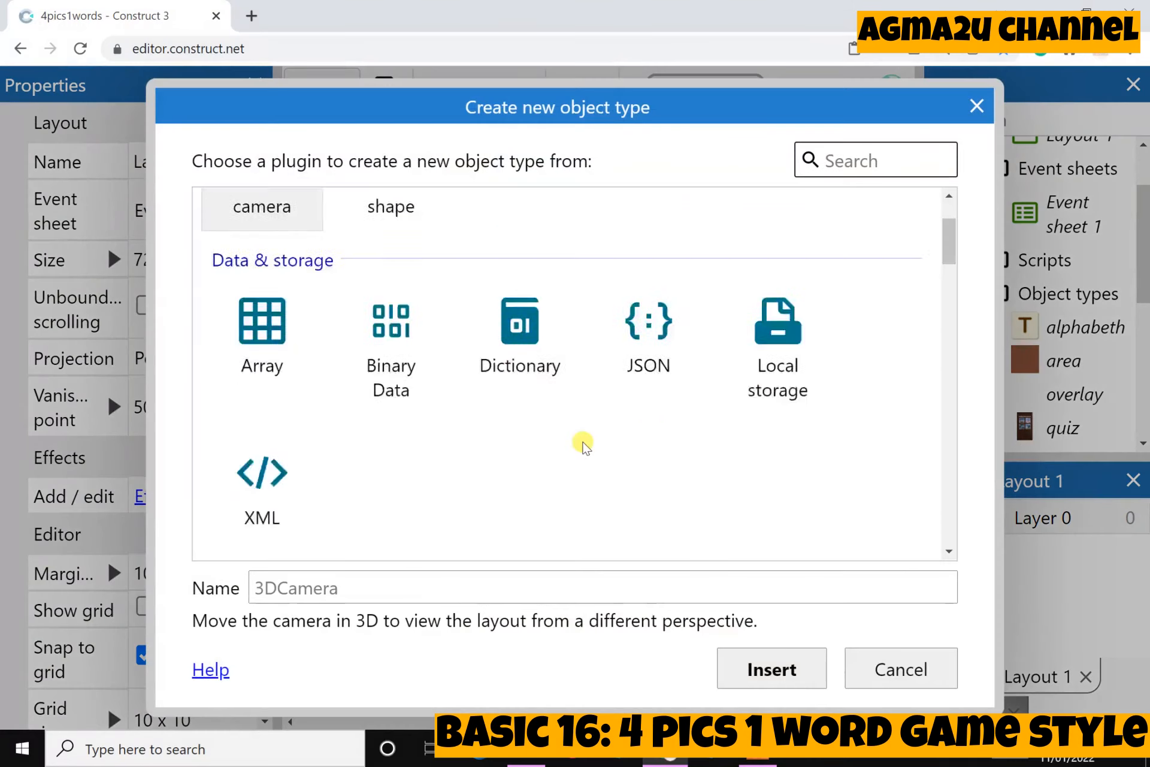
pyautogui.scroll(-6, 581, 441)
pyautogui.scroll(1, 526, 333)
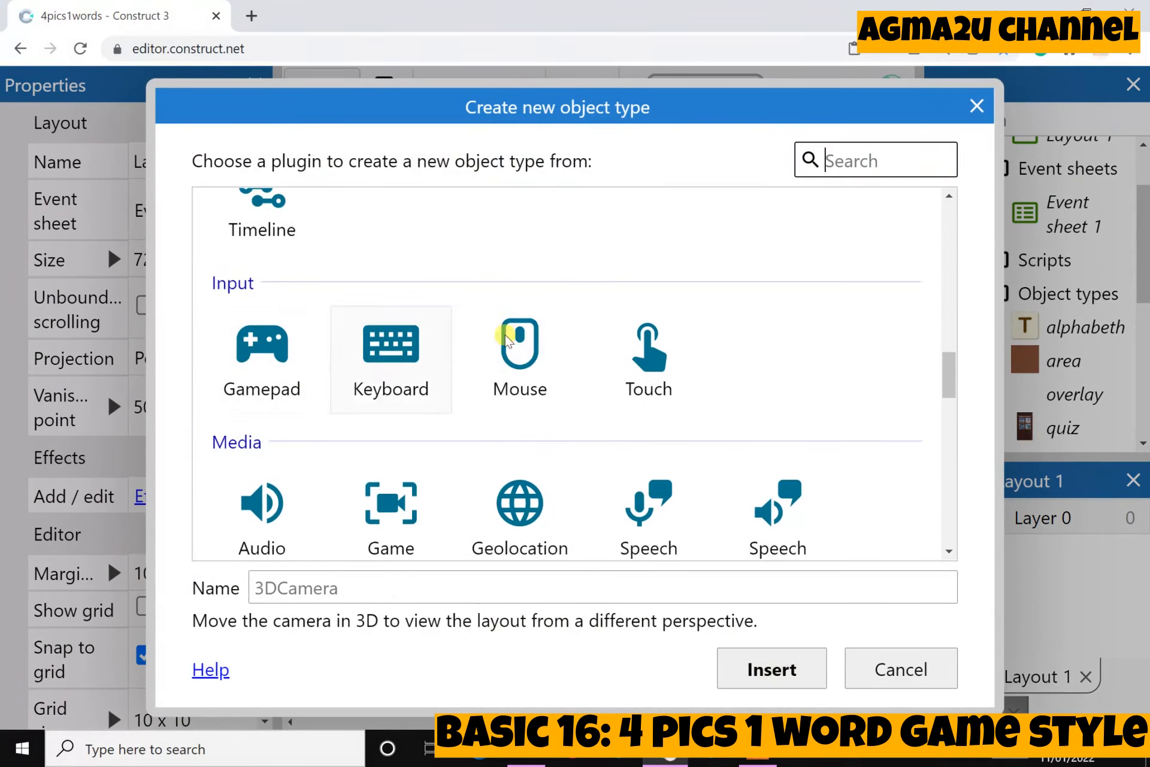
pyautogui.click(621, 403)
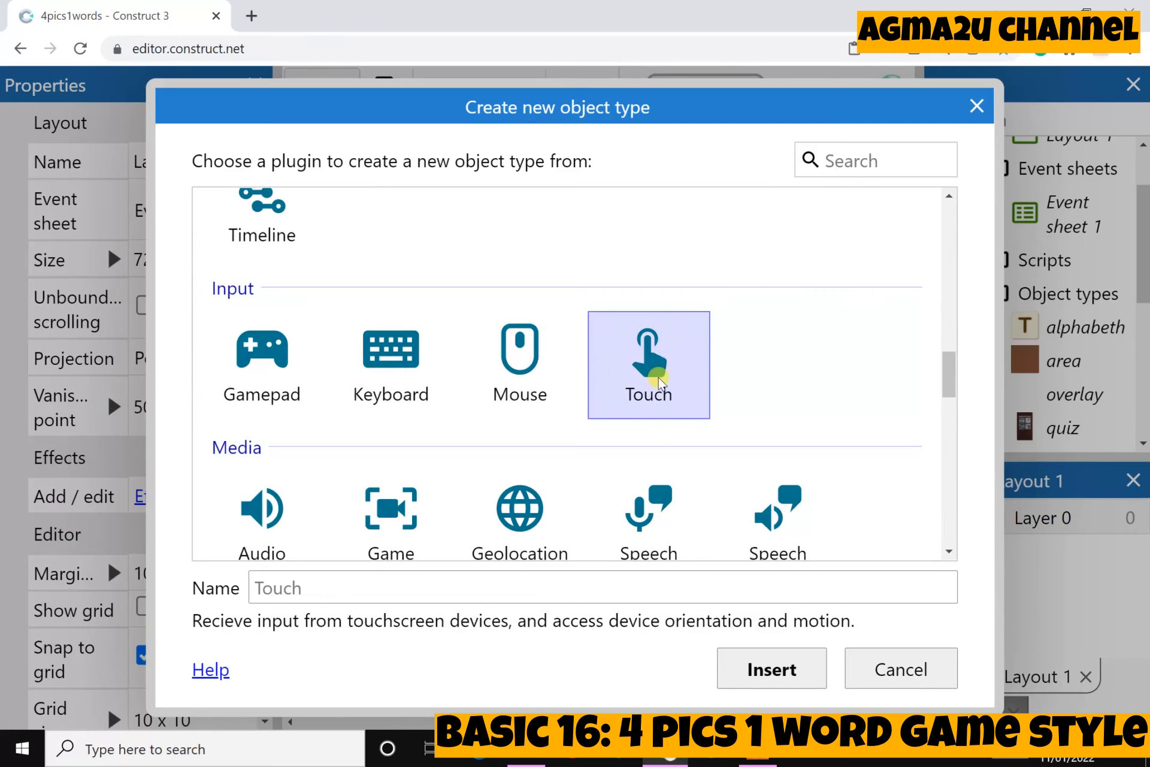
pyautogui.click(764, 680)
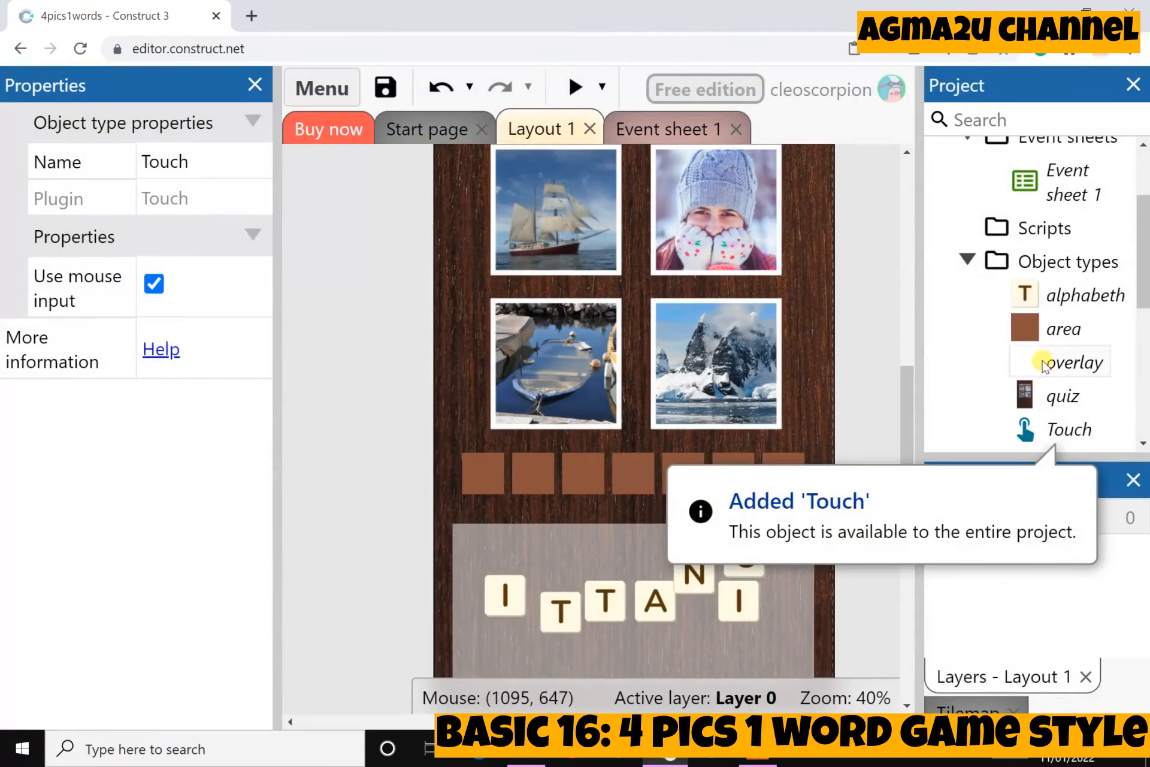
pyautogui.scroll(-2, 1064, 335)
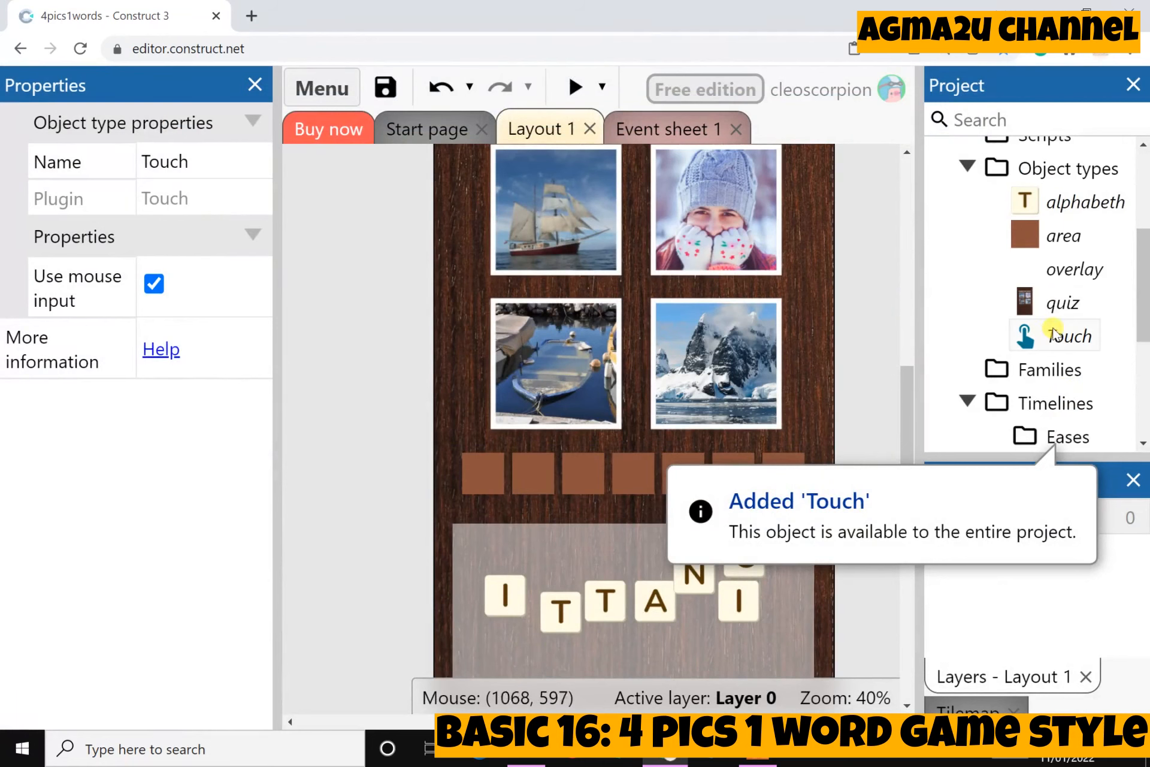
pyautogui.click(876, 247)
# Add a System "On start of layout" event to Event sheet 1, narrowing the Properties pane for more room.
pyautogui.click(670, 127)
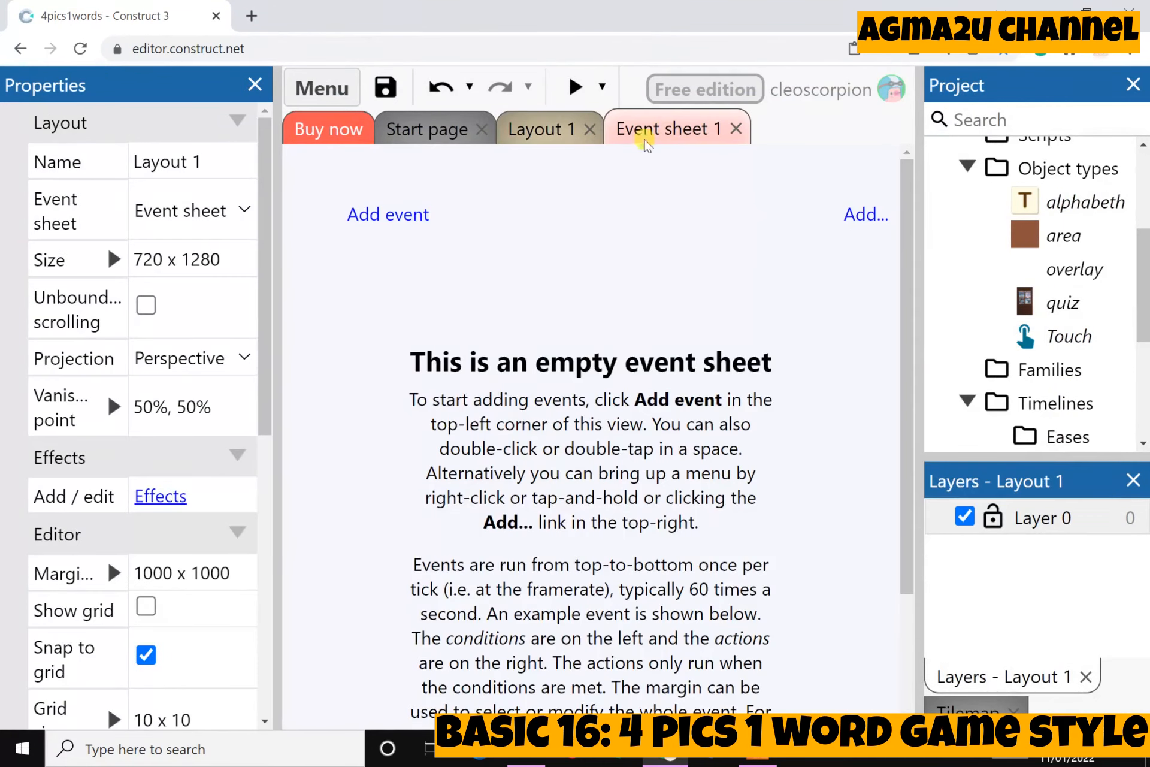
pyautogui.moveTo(271, 385); pyautogui.dragTo(216, 385)
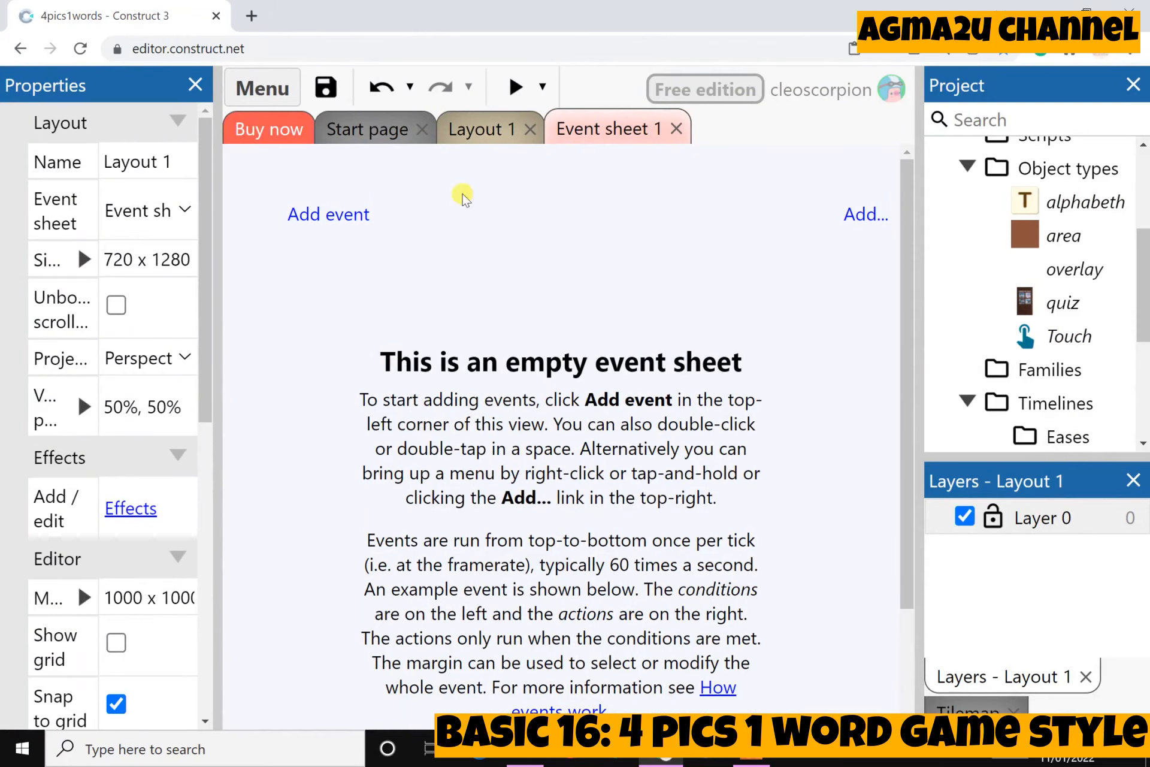
pyautogui.click(314, 214)
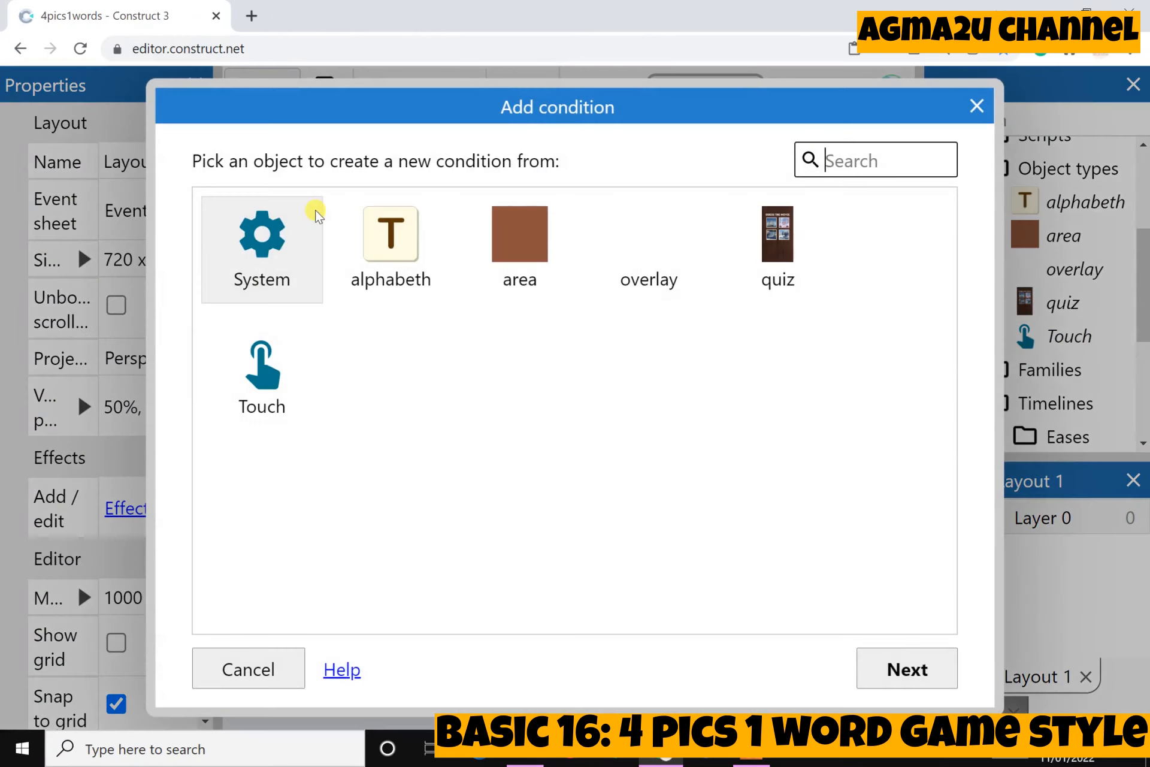
pyautogui.click(271, 250)
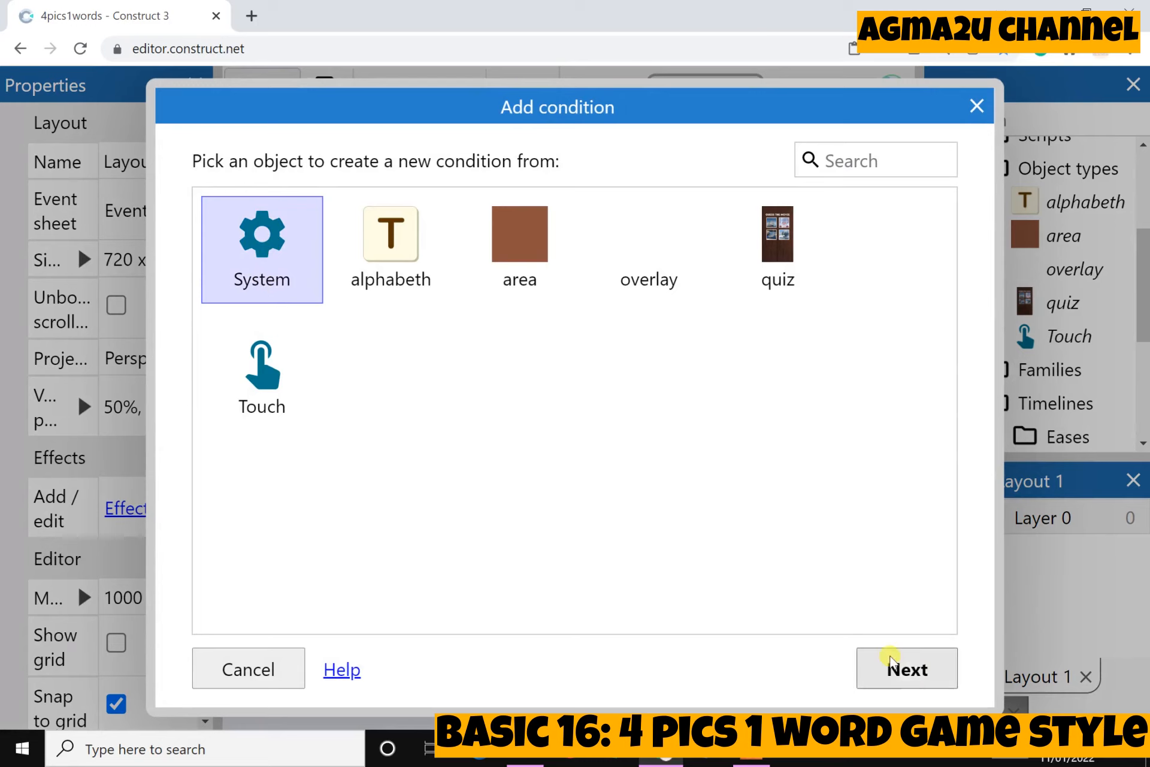
pyautogui.click(910, 669)
pyautogui.scroll(-3, 554, 443)
pyautogui.scroll(-15, 555, 445)
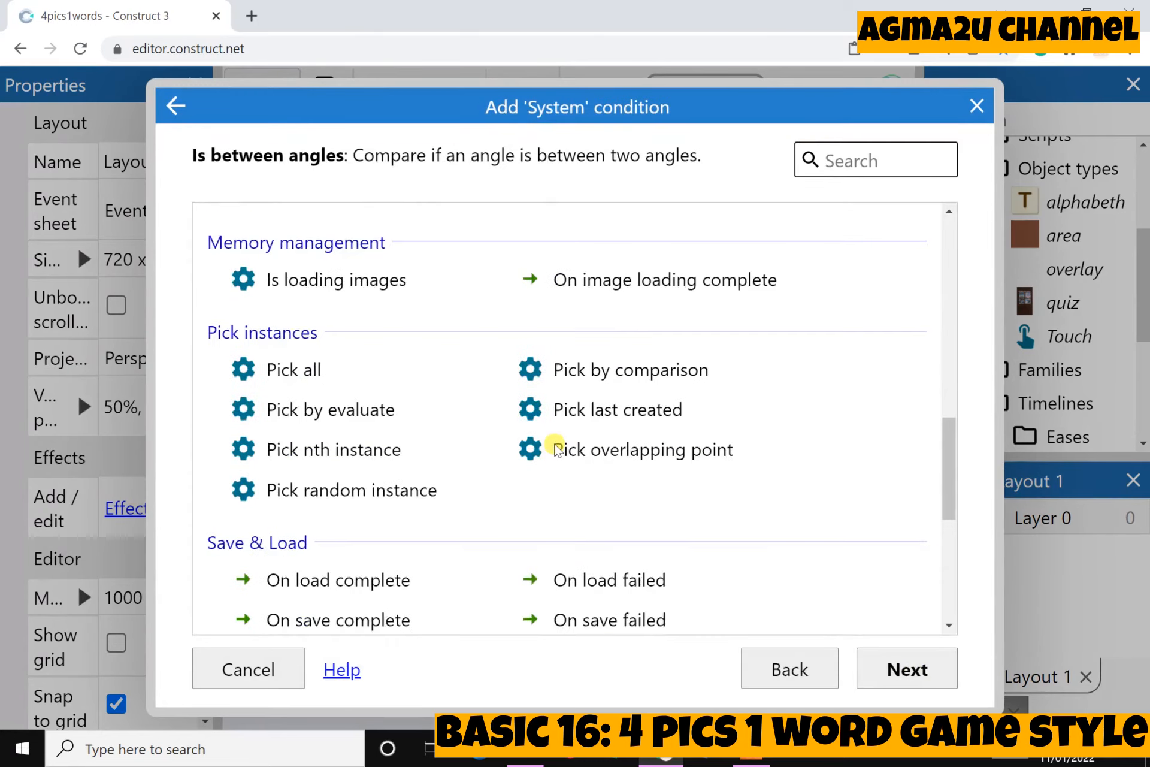
pyautogui.click(311, 518)
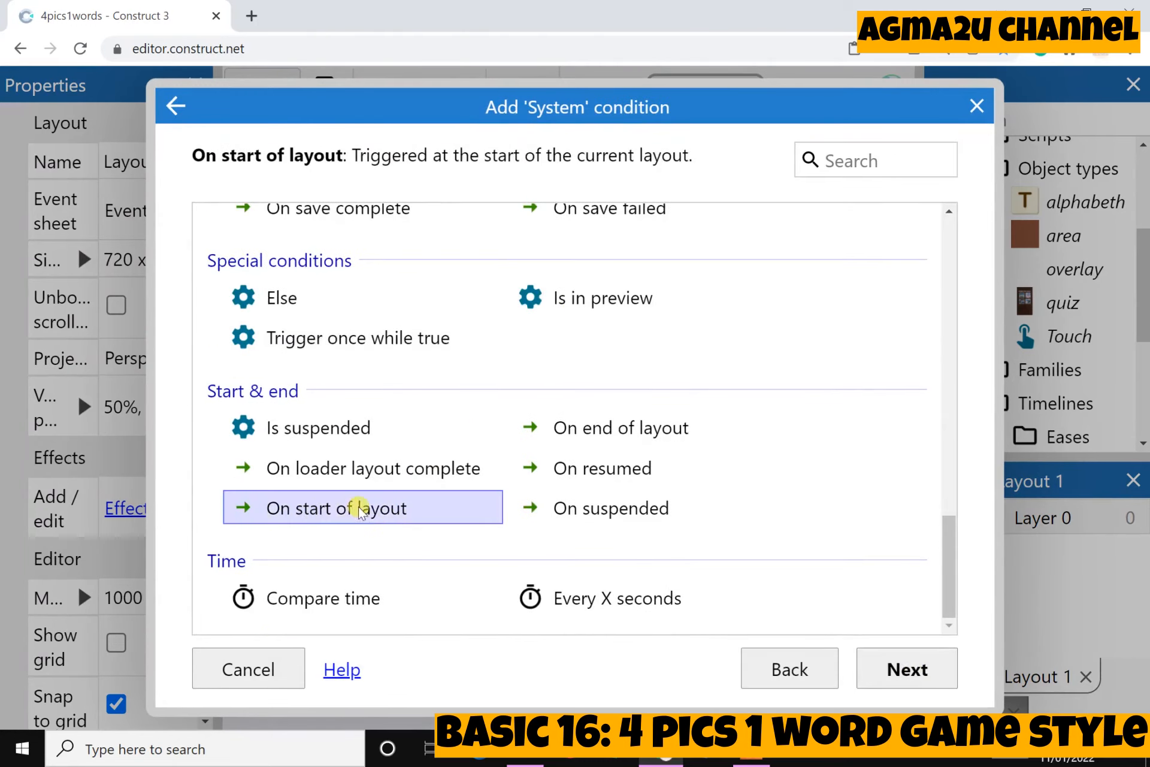
pyautogui.click(869, 673)
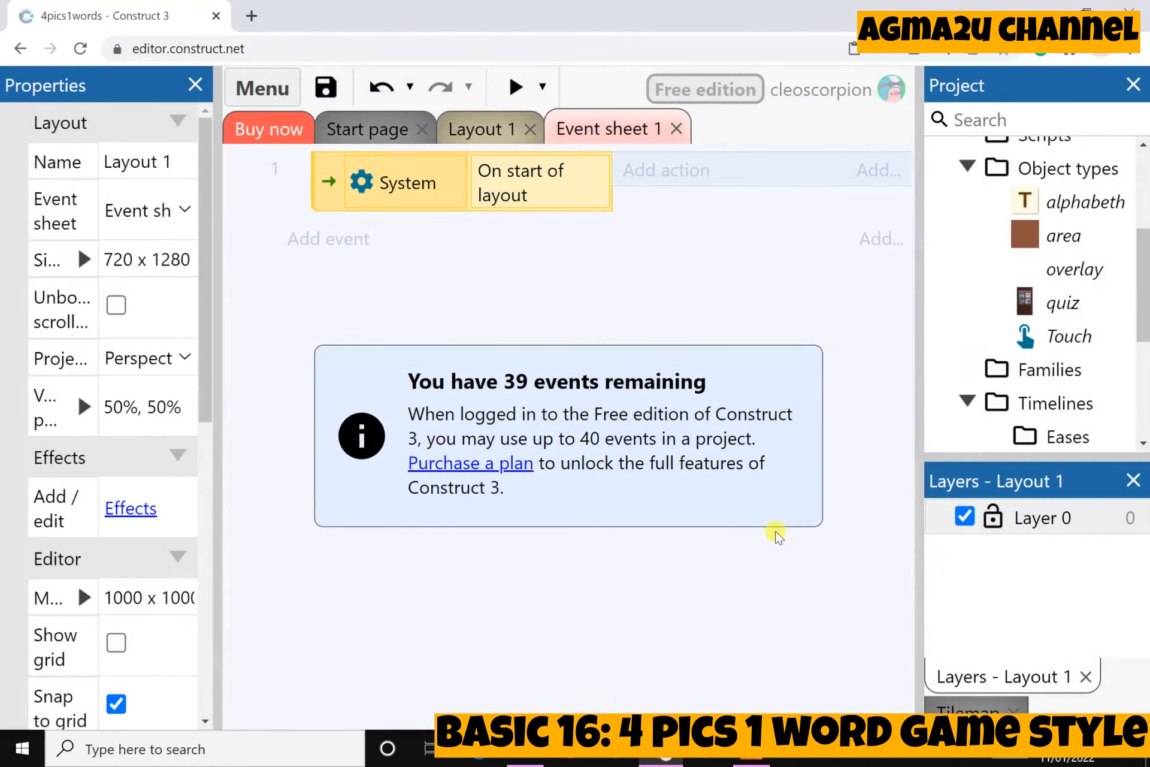
# Choose the Set animation action for the alphabeth object under the "On start of layout" event, widening the event sheet area.
pyautogui.moveTo(911, 300); pyautogui.dragTo(976, 300)
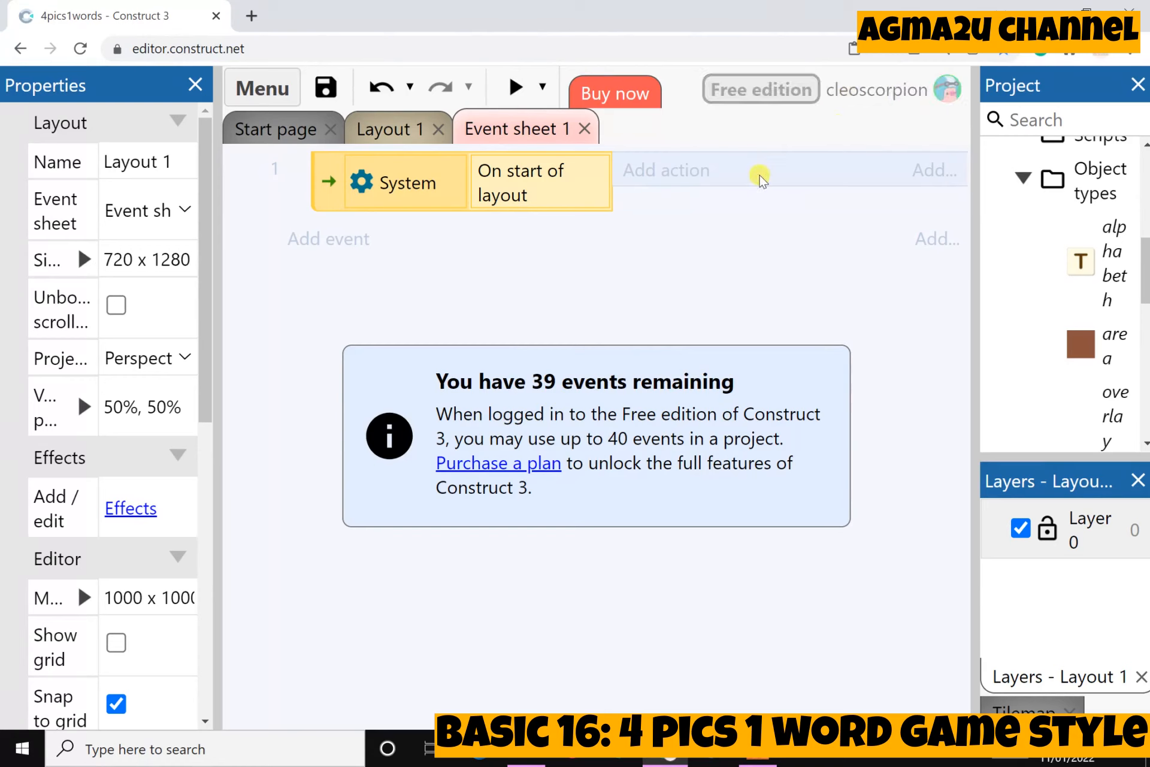
pyautogui.click(661, 177)
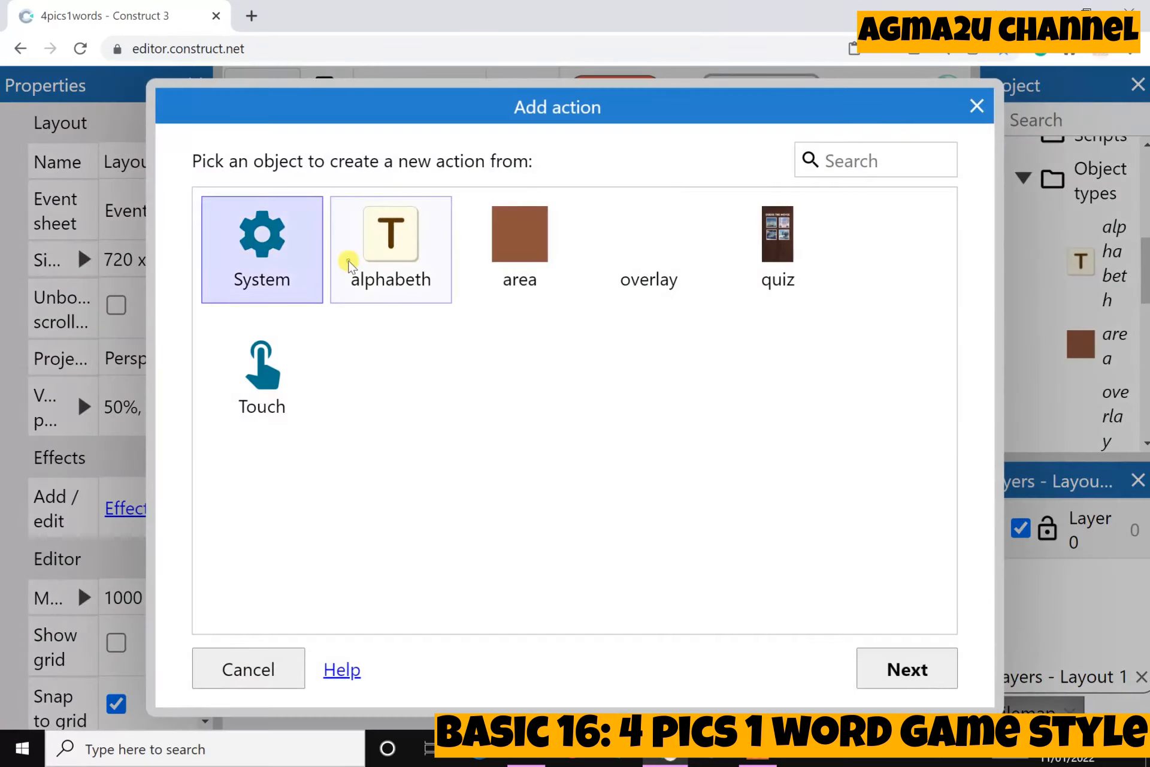
pyautogui.click(344, 261)
pyautogui.click(902, 669)
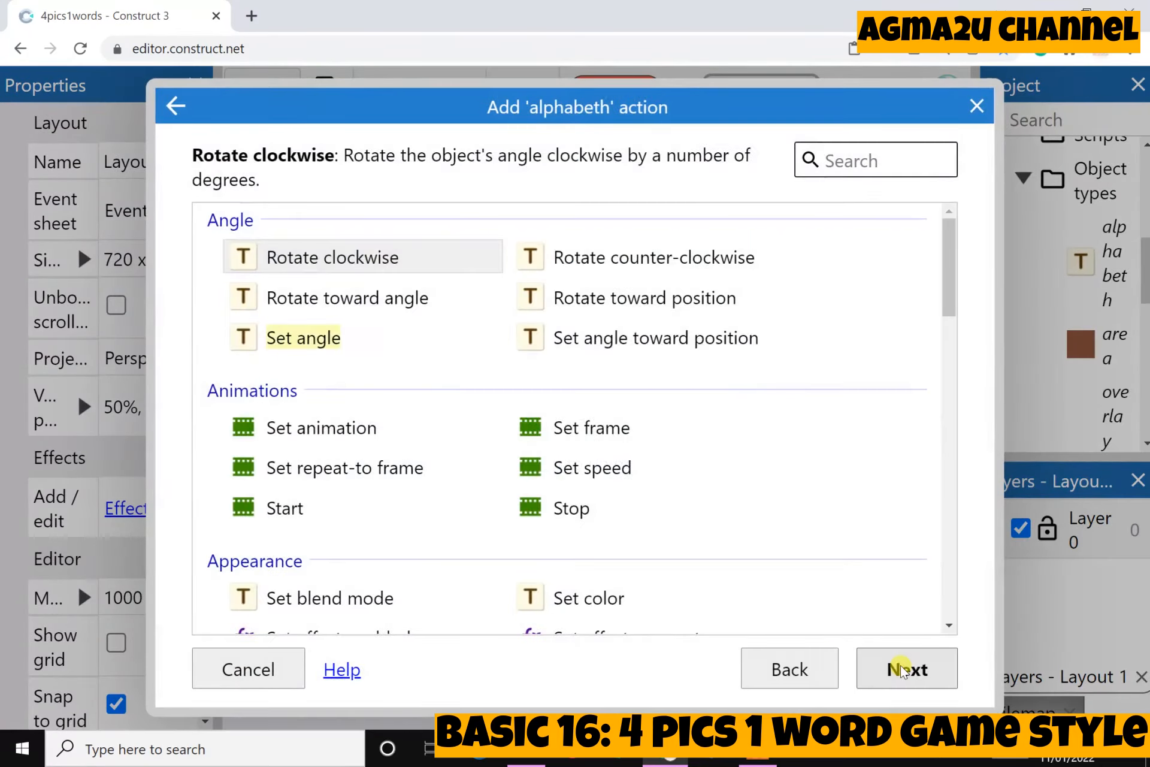
pyautogui.scroll(-5, 413, 483)
pyautogui.scroll(5, 360, 474)
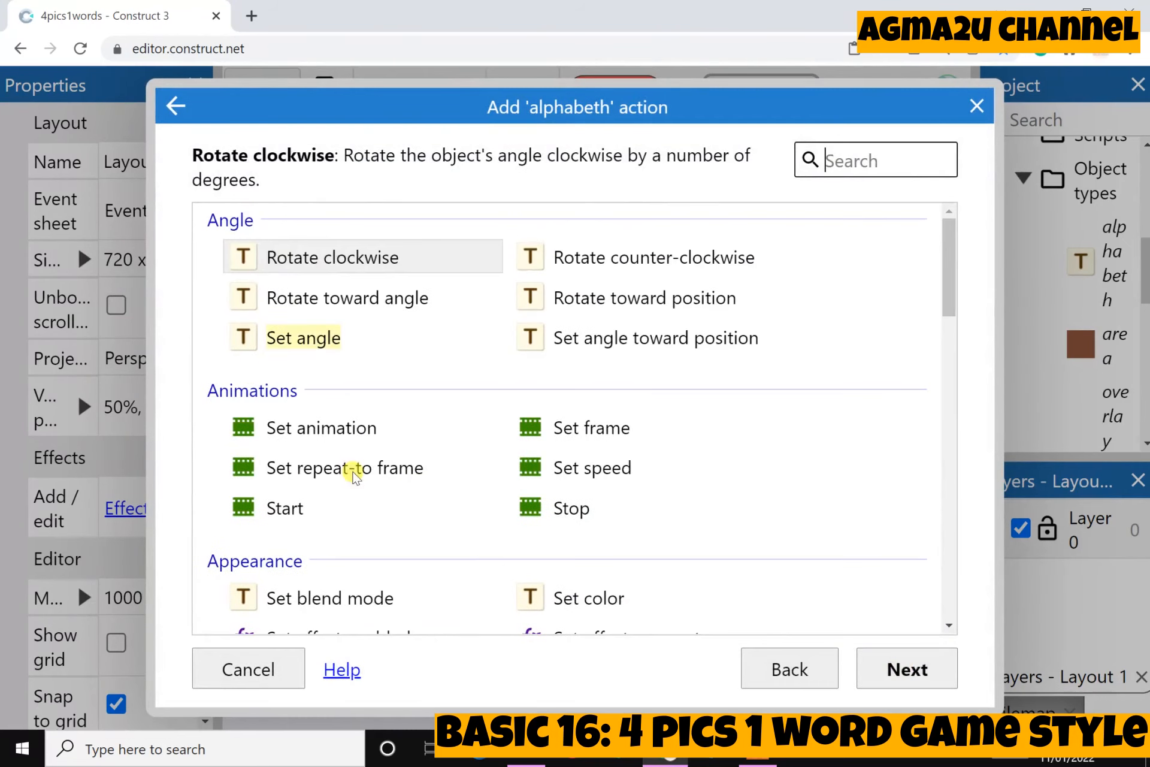
pyautogui.click(353, 429)
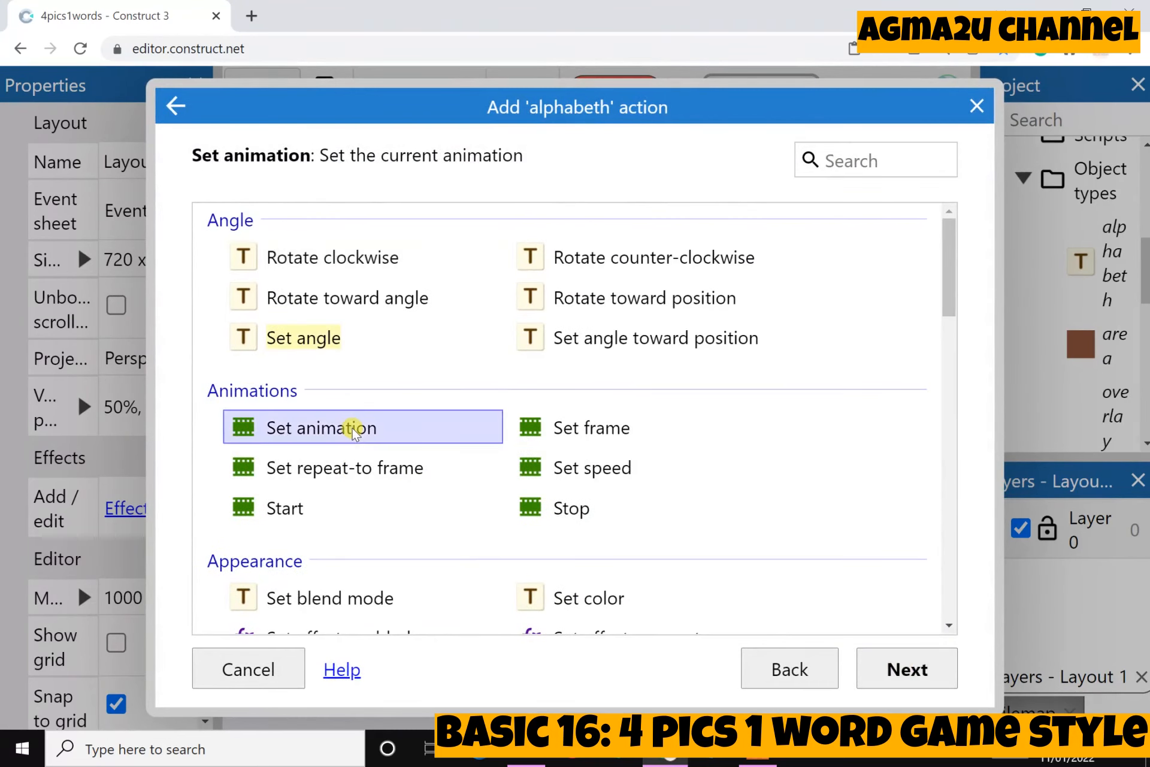
pyautogui.click(899, 671)
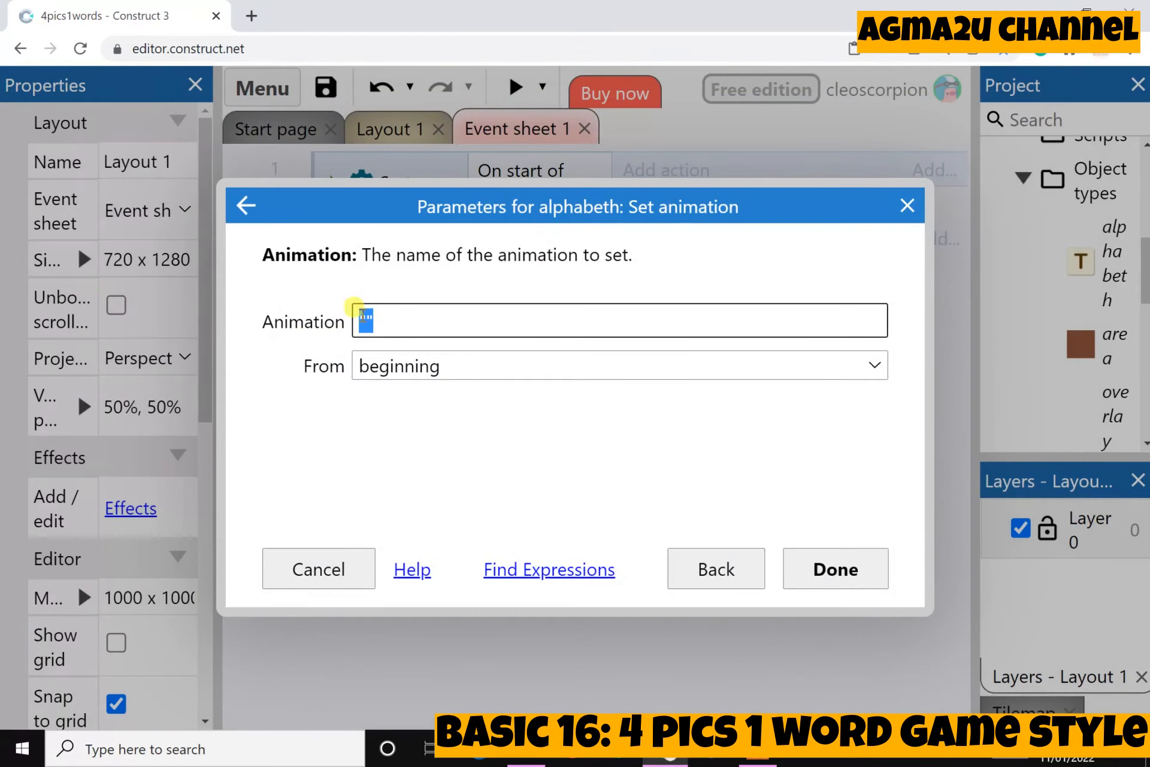
pyautogui.click(369, 321)
pyautogui.write('Animation 1')
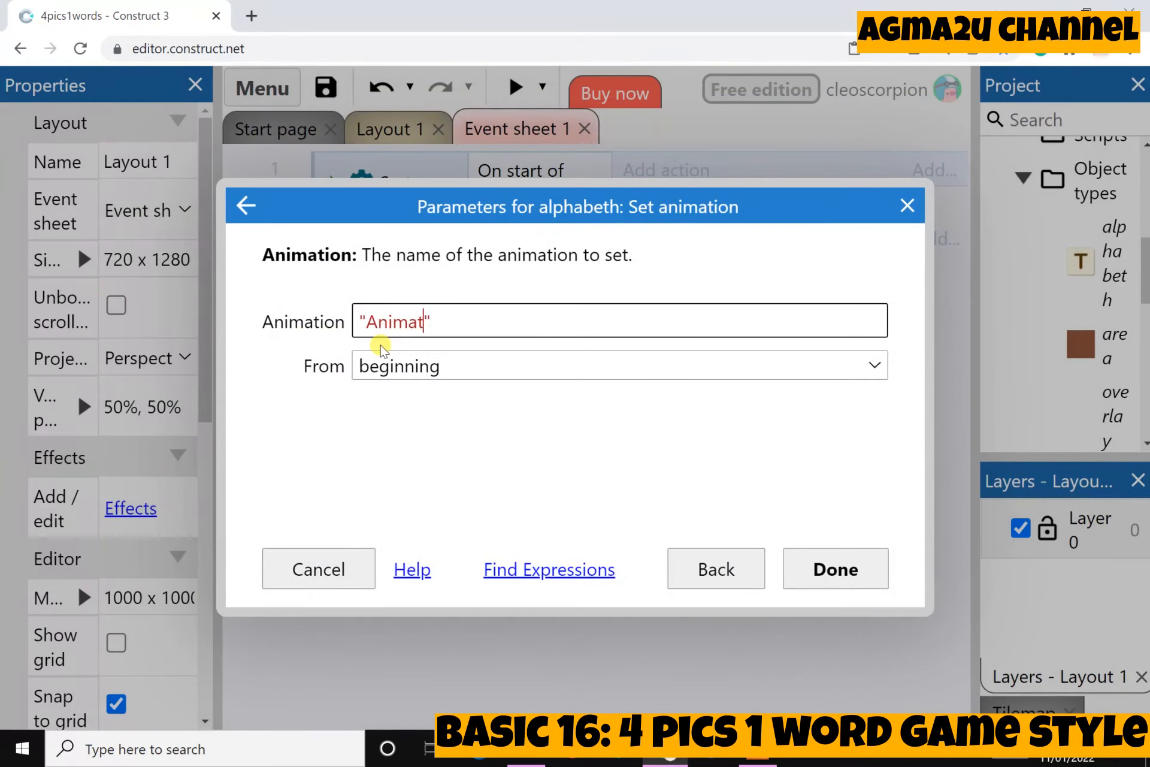
pyautogui.press('BackSpace')
pyautogui.press('BackSpace')
pyautogui.press('BackSpace')
pyautogui.press('BackSpace')
pyautogui.press('BackSpace')
pyautogui.press('BackSpace')
pyautogui.press('BackSpace')
pyautogui.press('BackSpace')
pyautogui.press('BackSpace')
pyautogui.press('BackSpace')
pyautogui.press('BackSpace')
pyautogui.write('anim')
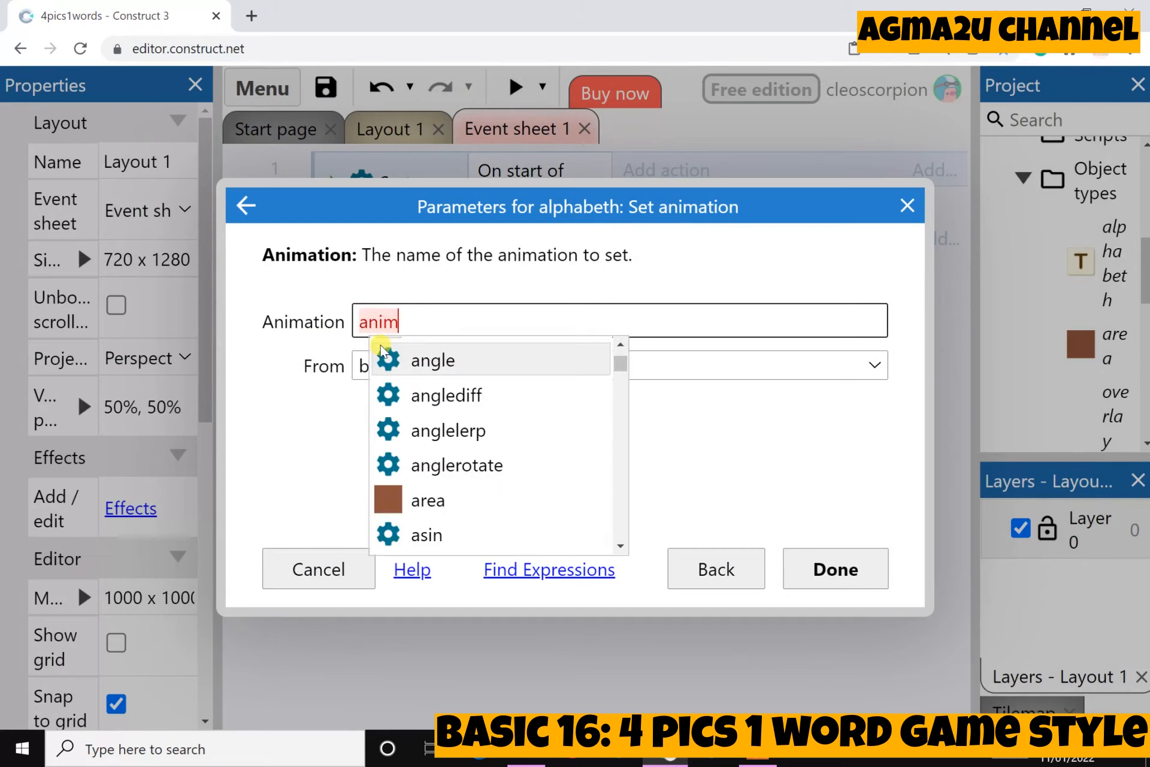
pyautogui.press('BackSpace')
pyautogui.press('BackSpace')
pyautogui.press('BackSpace')
pyautogui.press('BackSpace')
# Set the action's animation to "Animation 1", playing from the current frame, and add it to the event.
pyautogui.write('"')
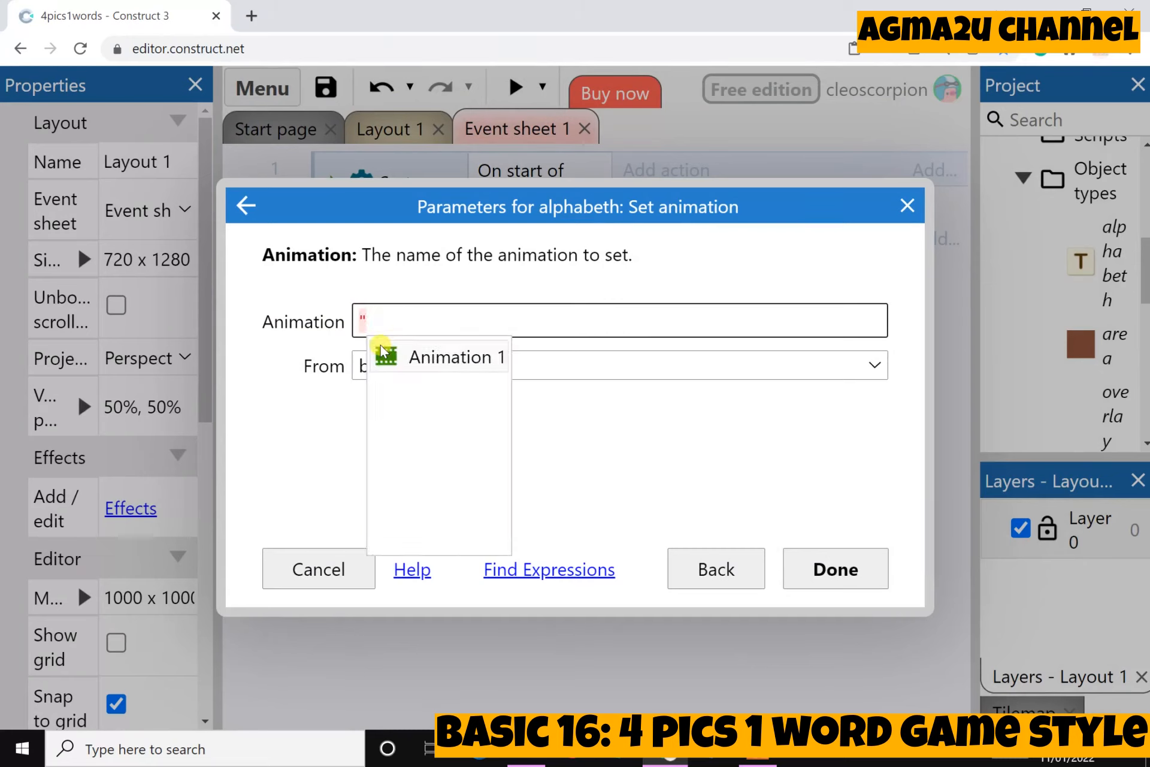
pyautogui.click(386, 356)
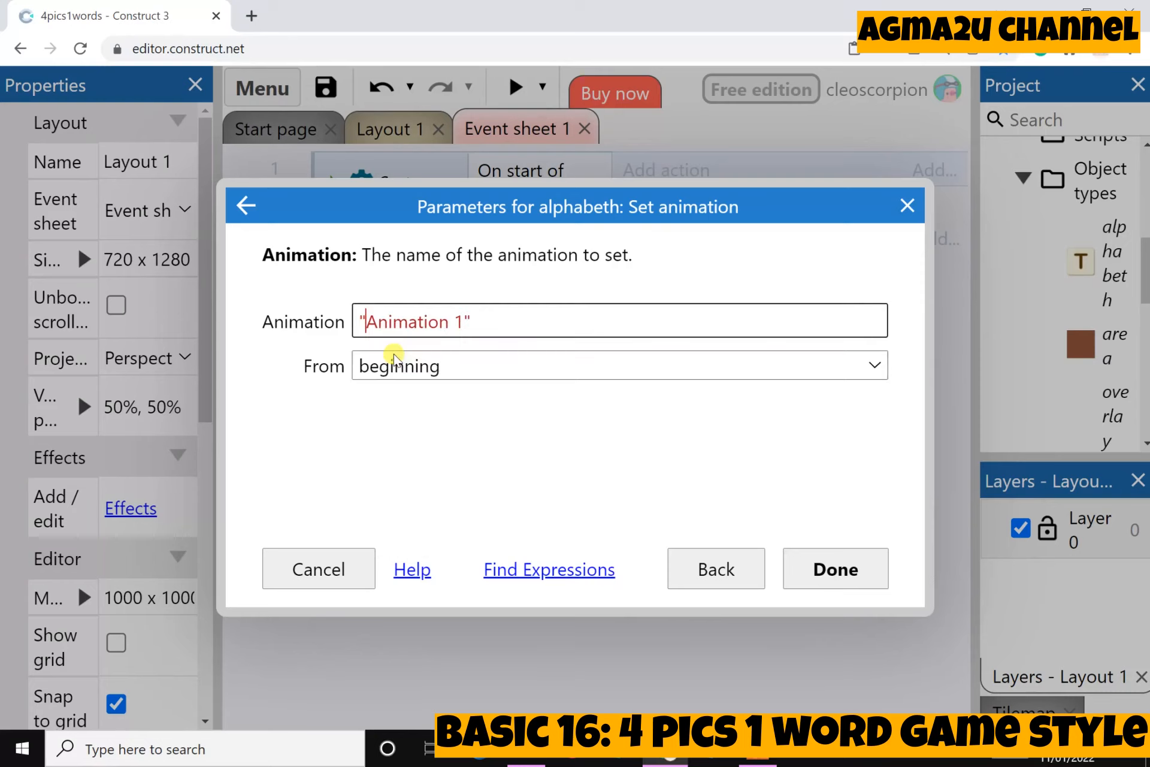
pyautogui.click(402, 364)
pyautogui.click(402, 398)
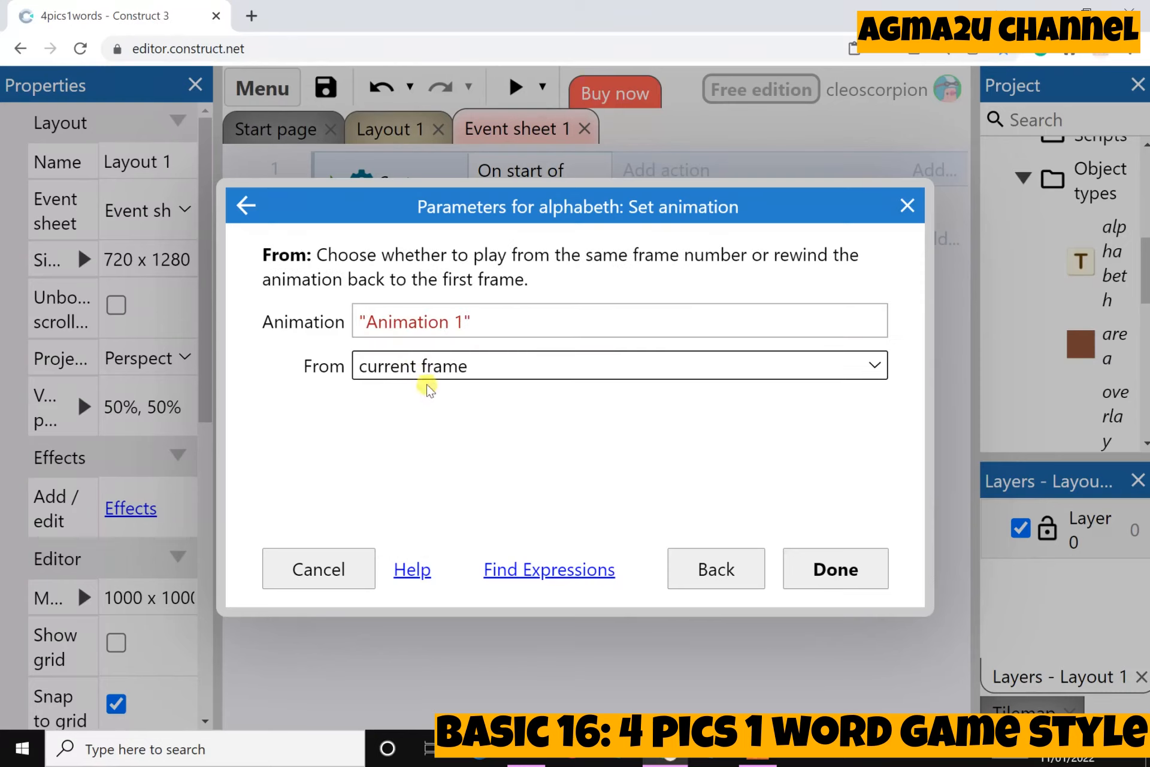
pyautogui.click(827, 573)
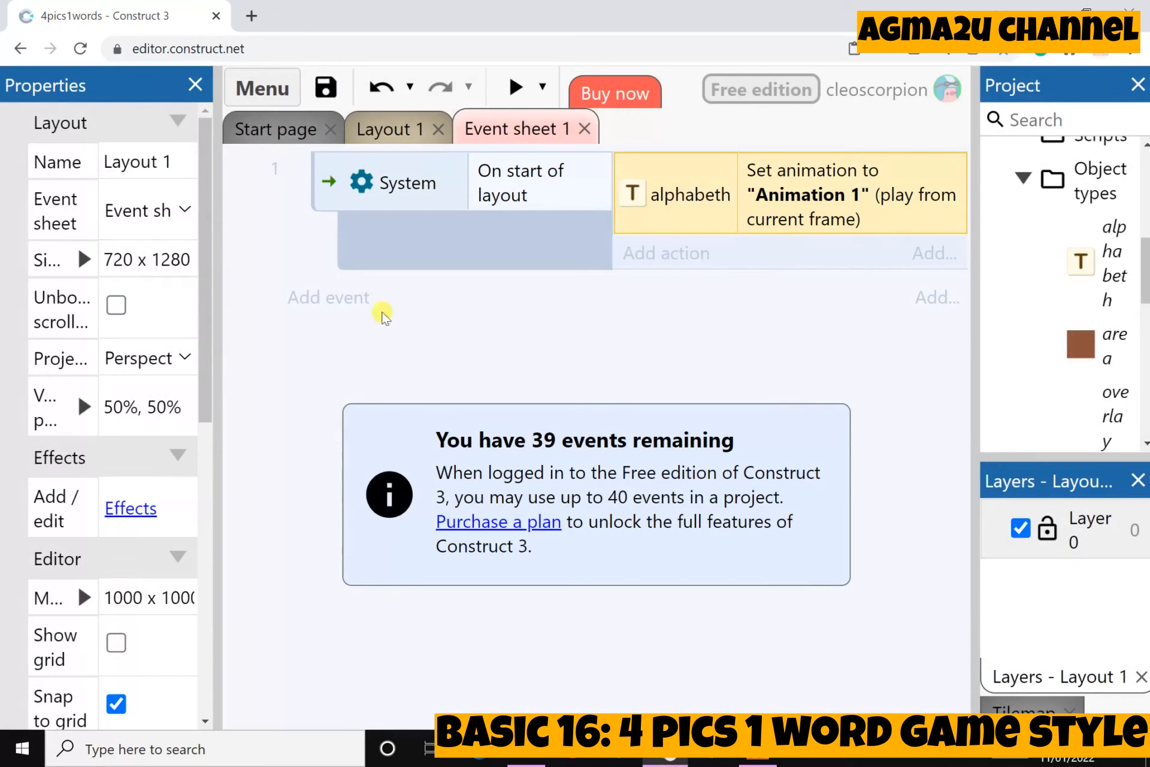
# Add a System For Each sub-event looping over alphabeth beneath the "On start of layout" event, narrowing the Properties pane for room.
pyautogui.moveTo(213, 348); pyautogui.dragTo(139, 349)
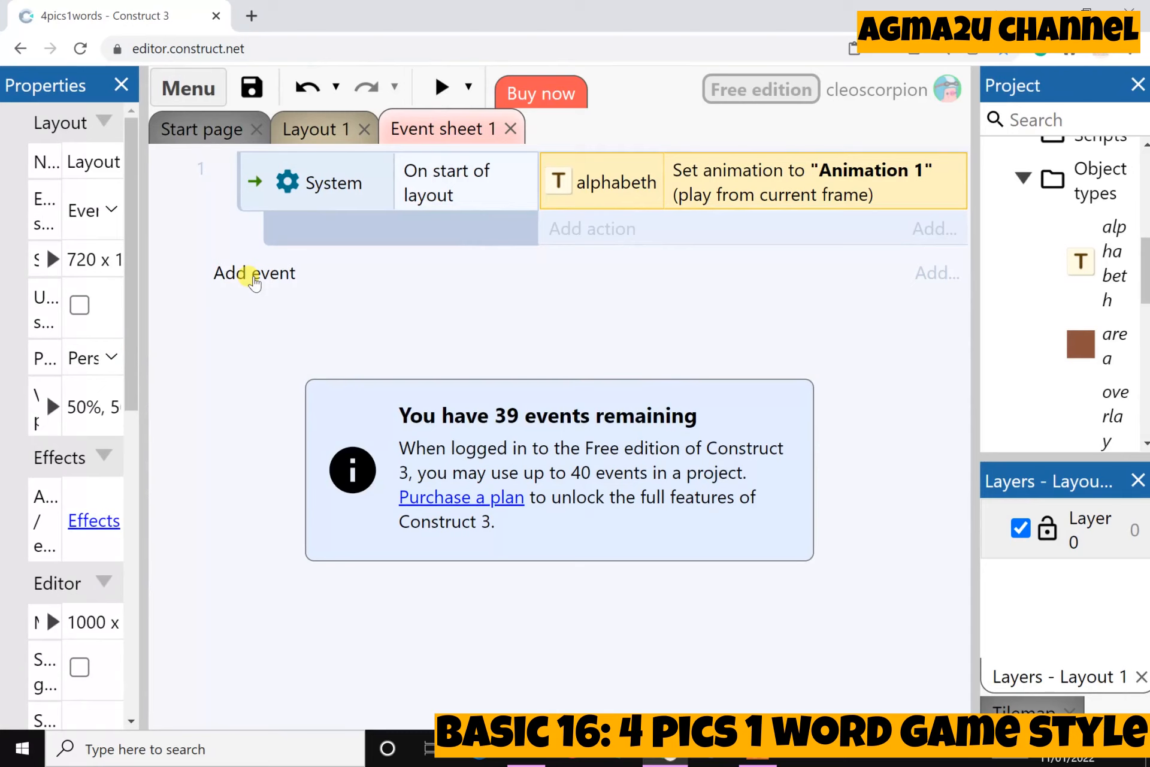
pyautogui.click(251, 182)
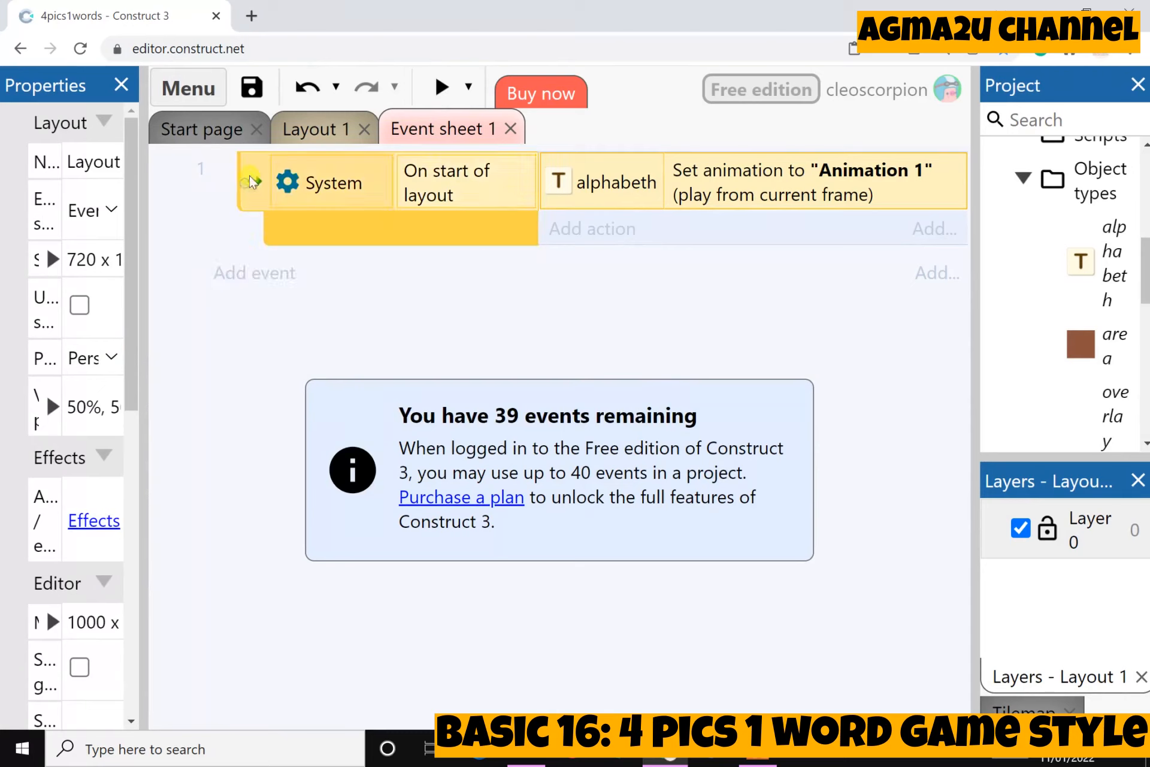
pyautogui.rightClick(255, 169)
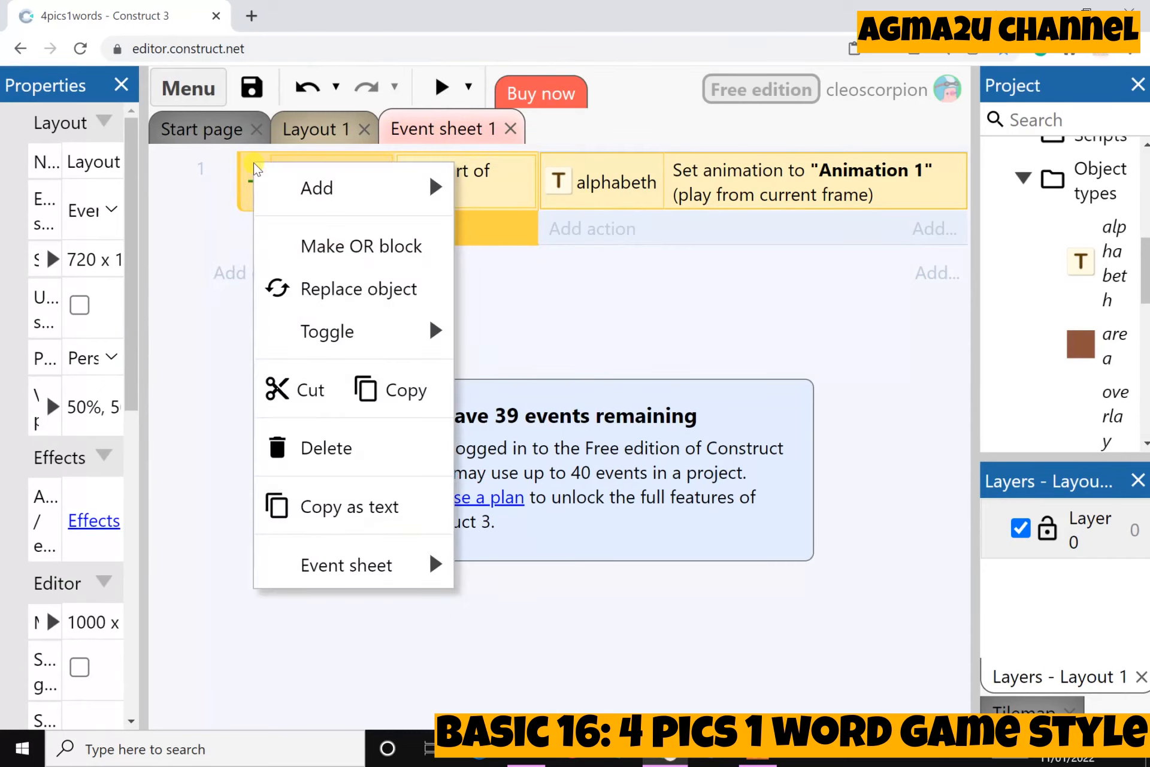
pyautogui.moveTo(308, 187)
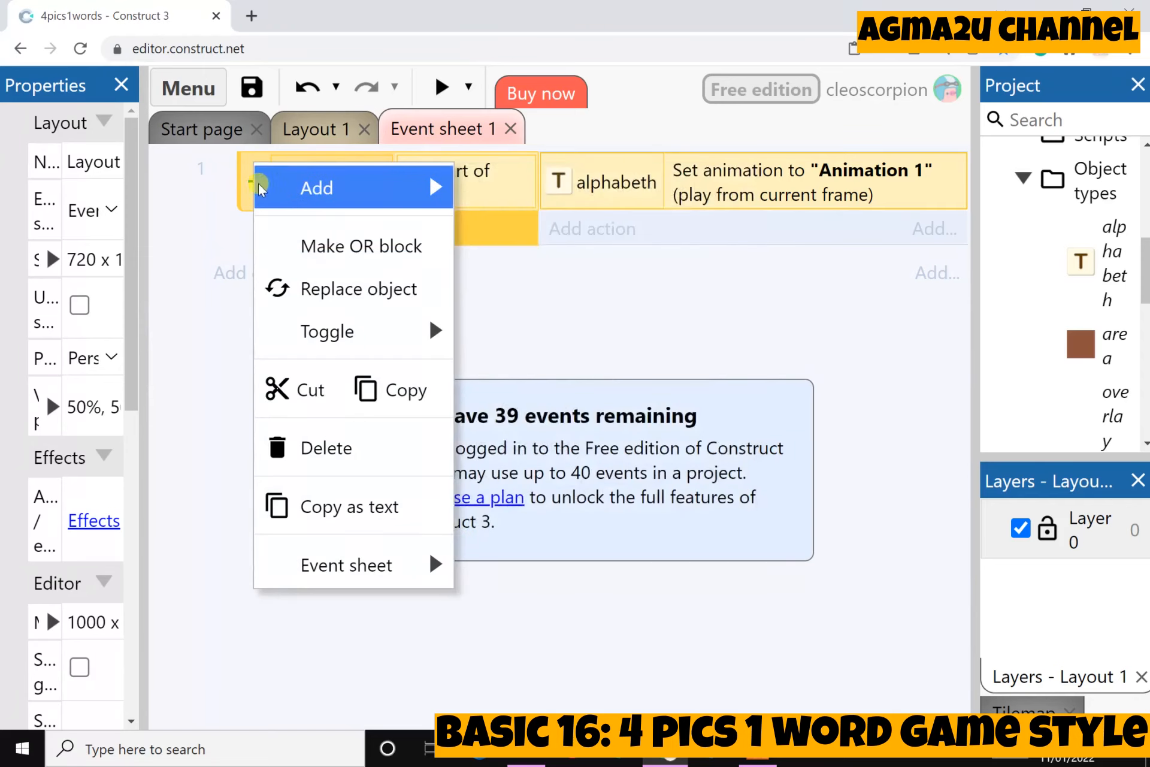
pyautogui.click(521, 316)
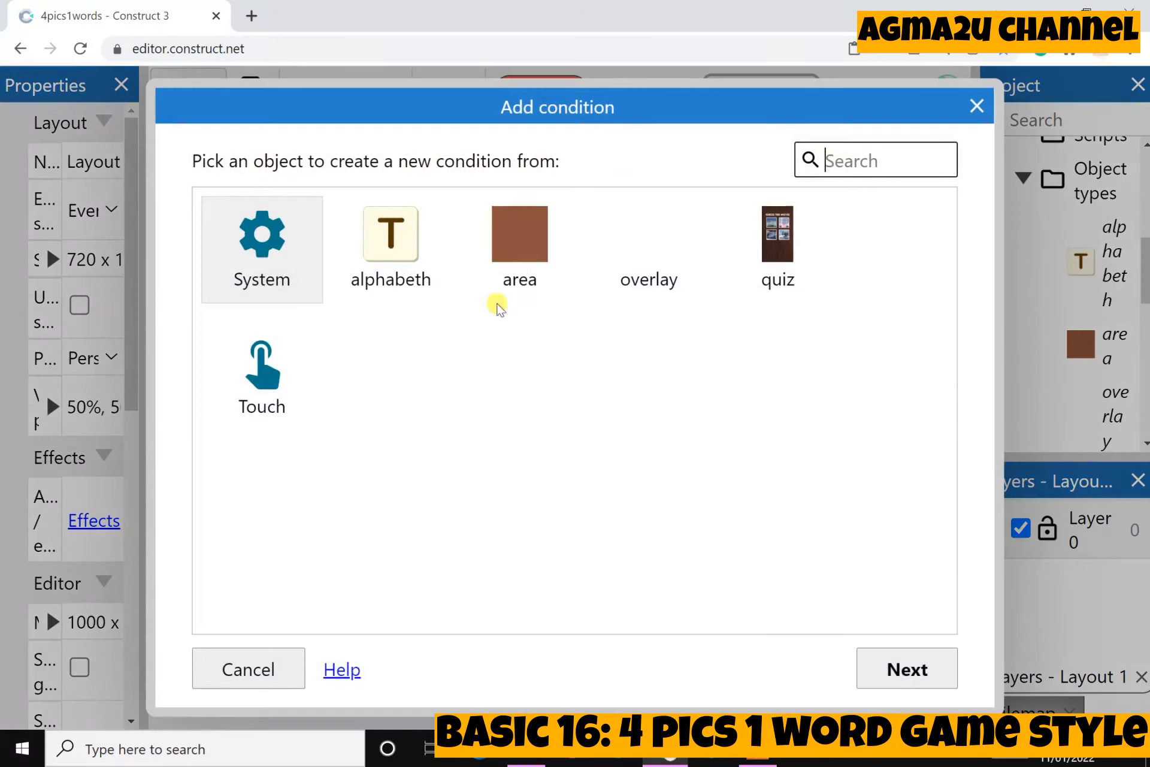
pyautogui.click(300, 256)
pyautogui.click(897, 668)
pyautogui.scroll(-7, 398, 527)
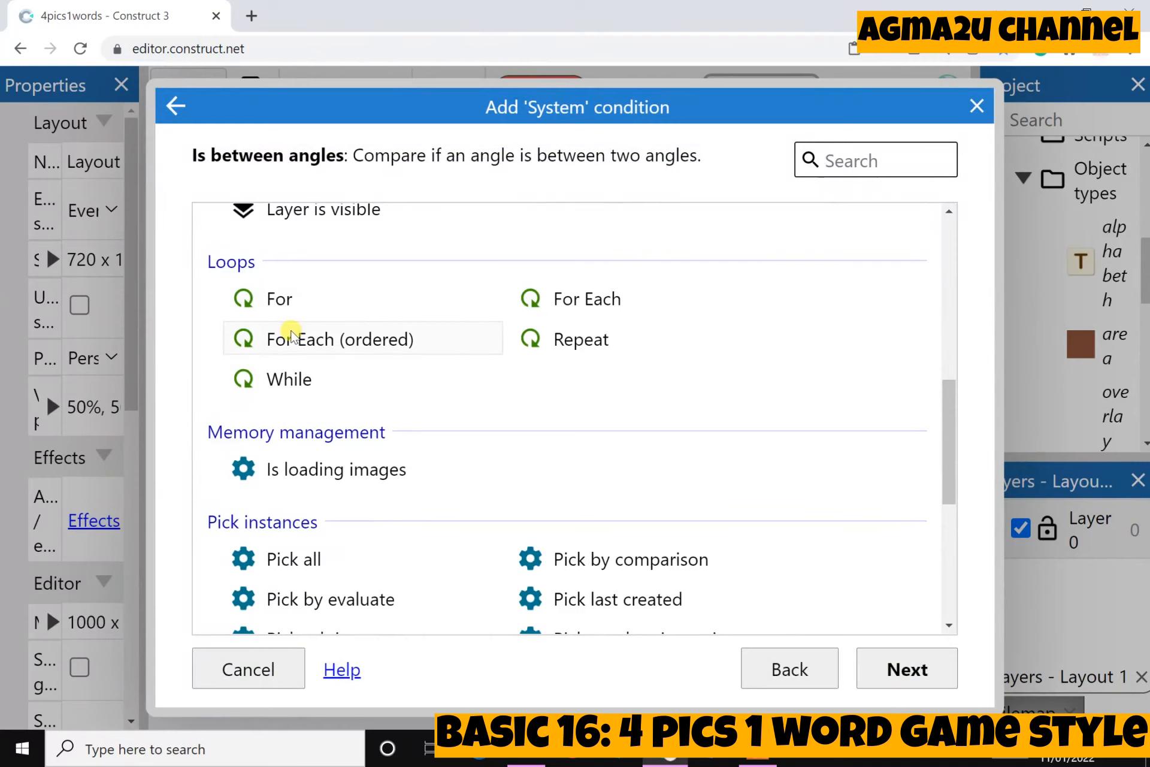
pyautogui.click(537, 295)
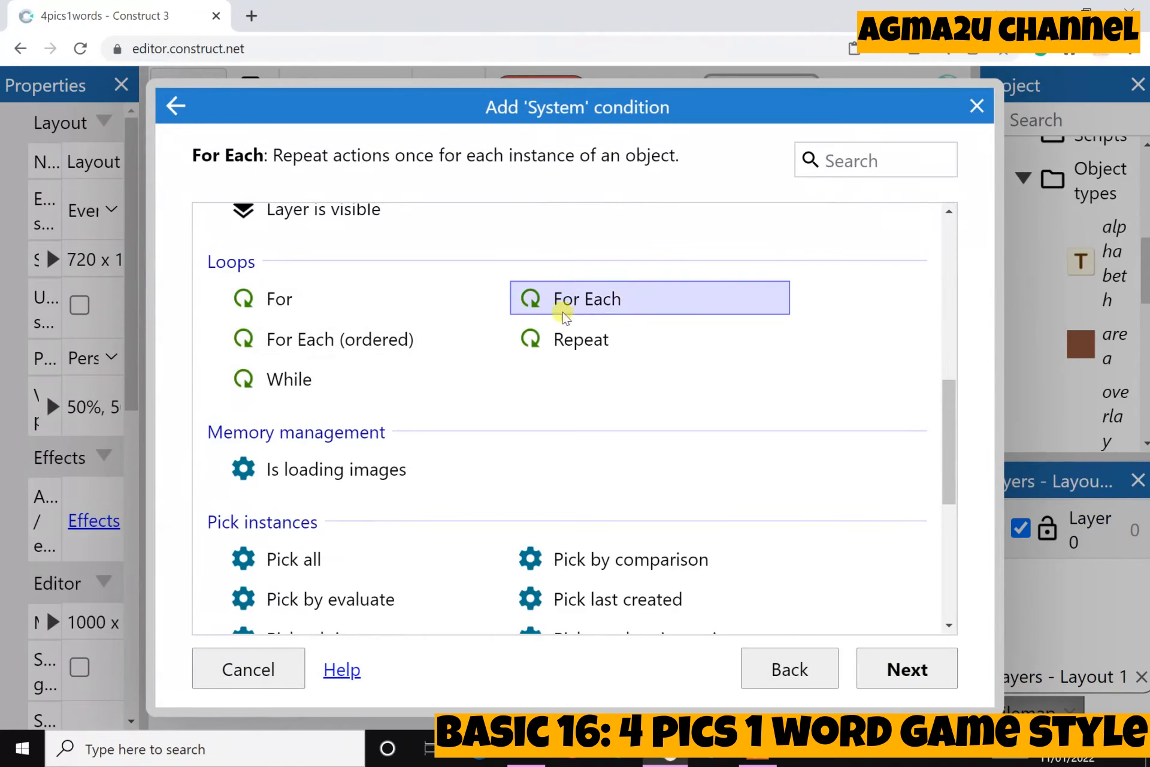
pyautogui.click(886, 670)
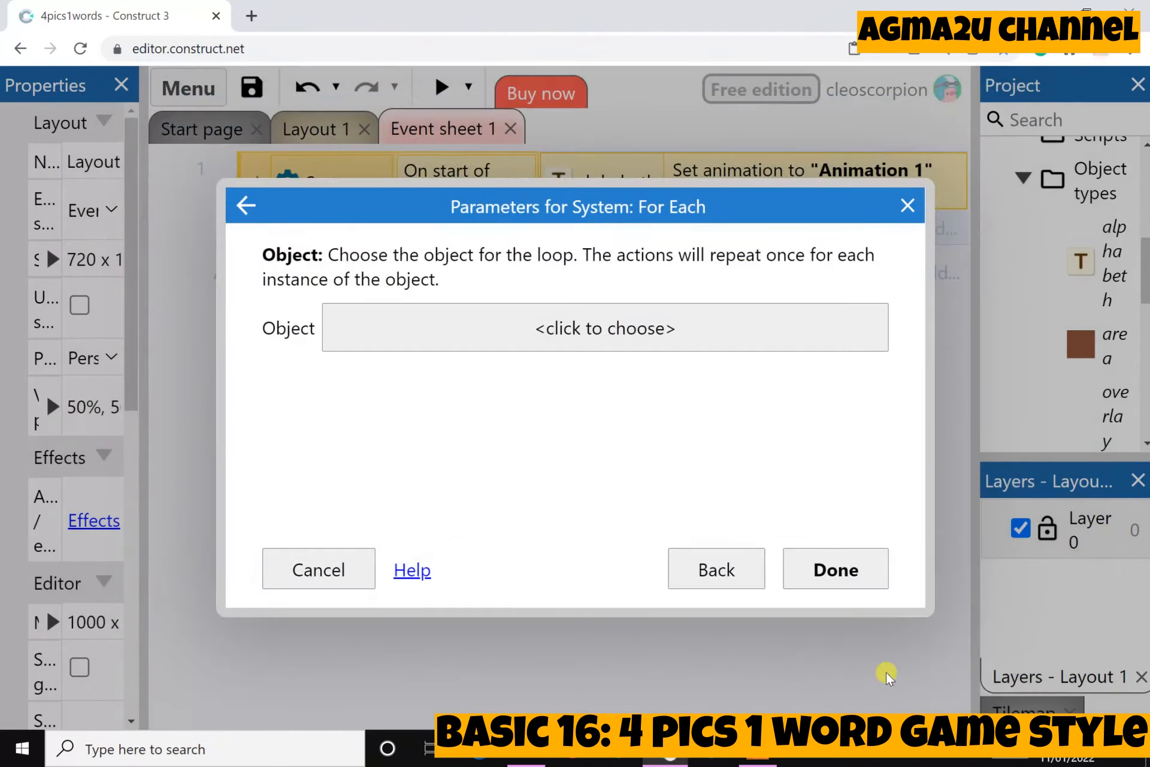
pyautogui.click(606, 328)
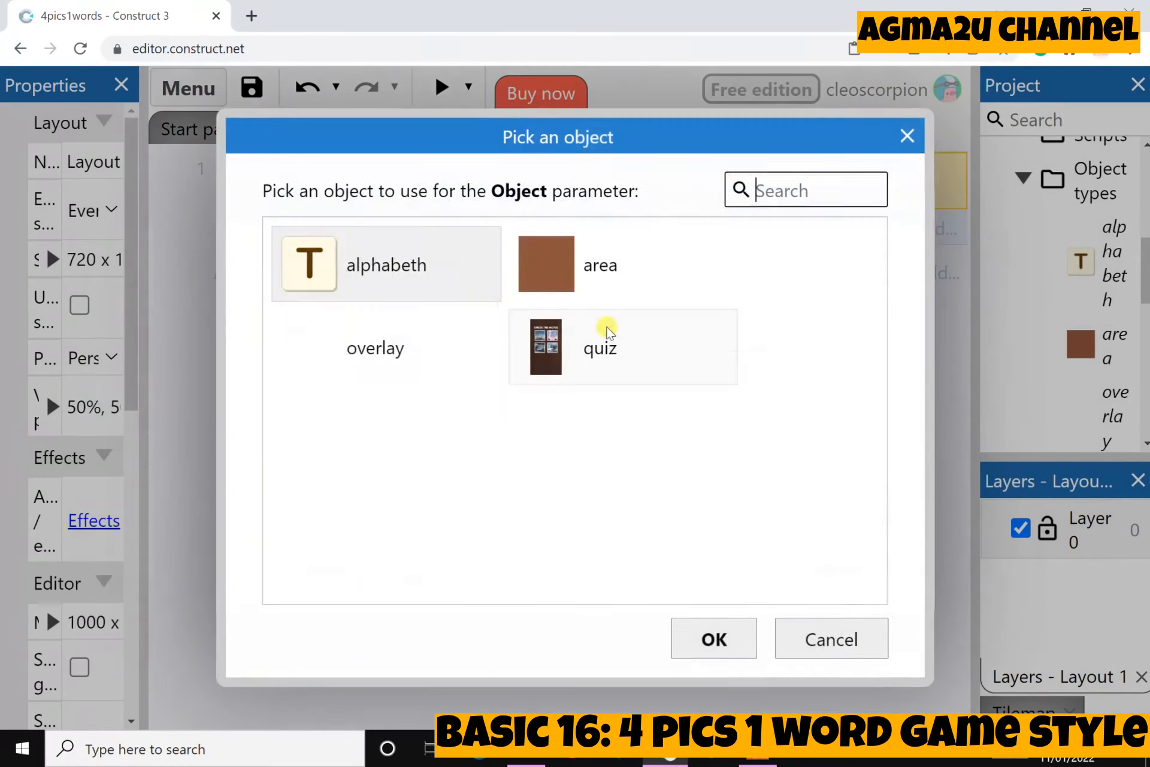
pyautogui.click(389, 277)
pyautogui.click(743, 639)
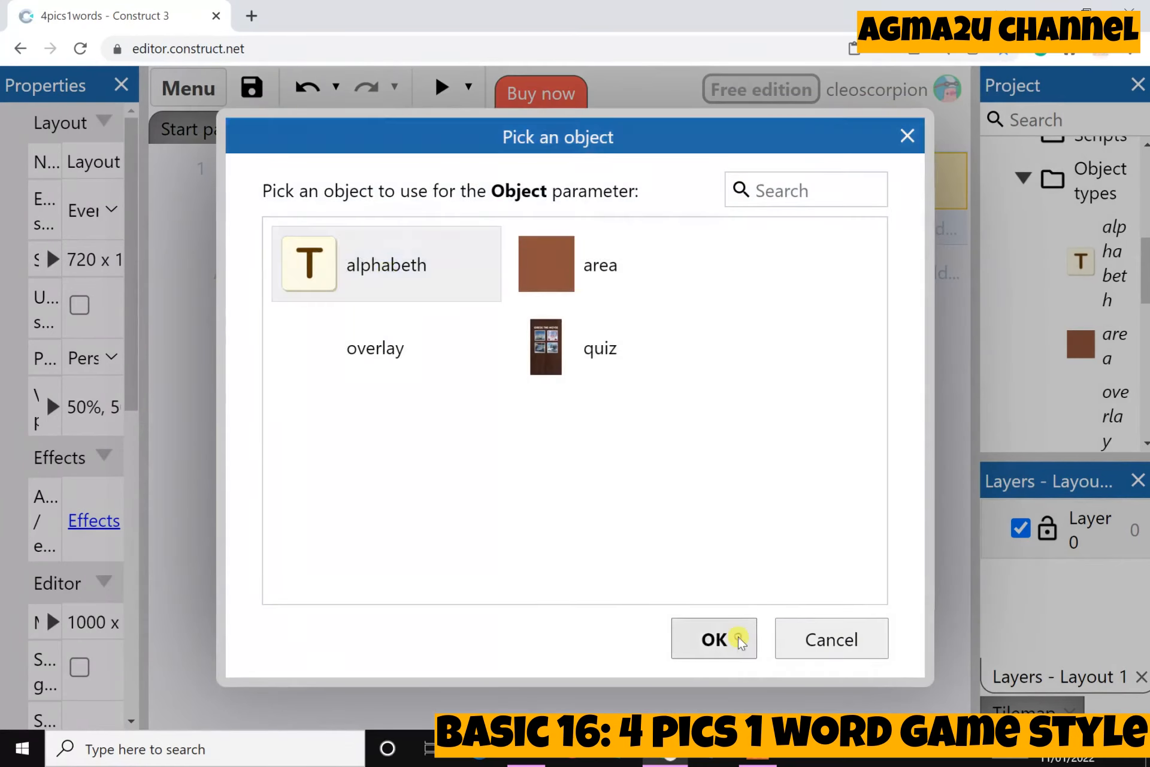
pyautogui.click(841, 560)
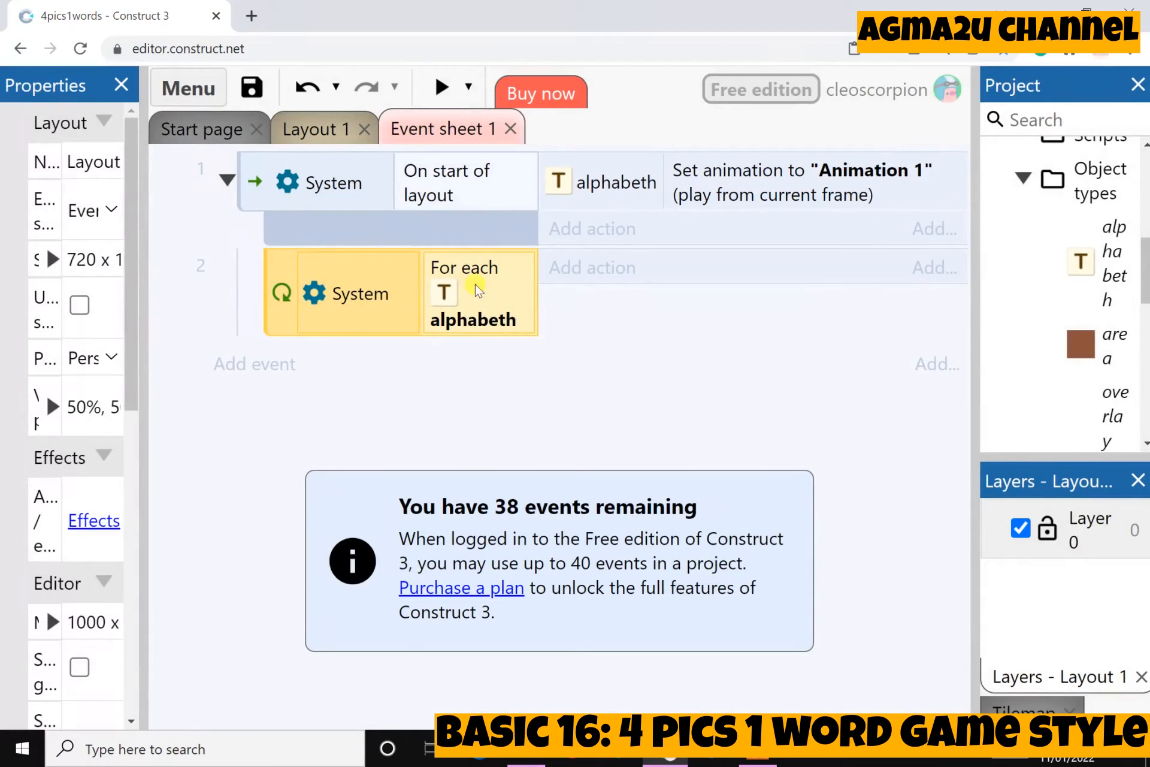
# Create a Set position action for alphabeth in the For each sub-event, with X set to random(150,580).
pyautogui.click(570, 261)
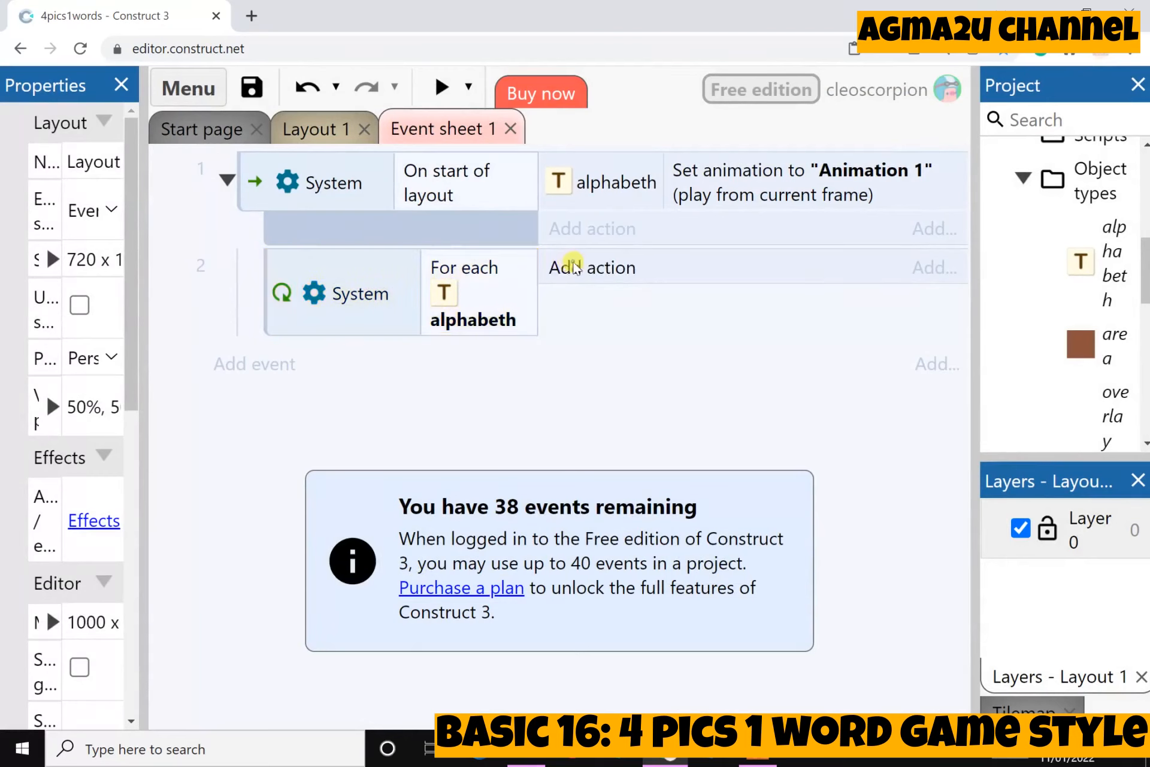
pyautogui.click(374, 297)
pyautogui.click(933, 660)
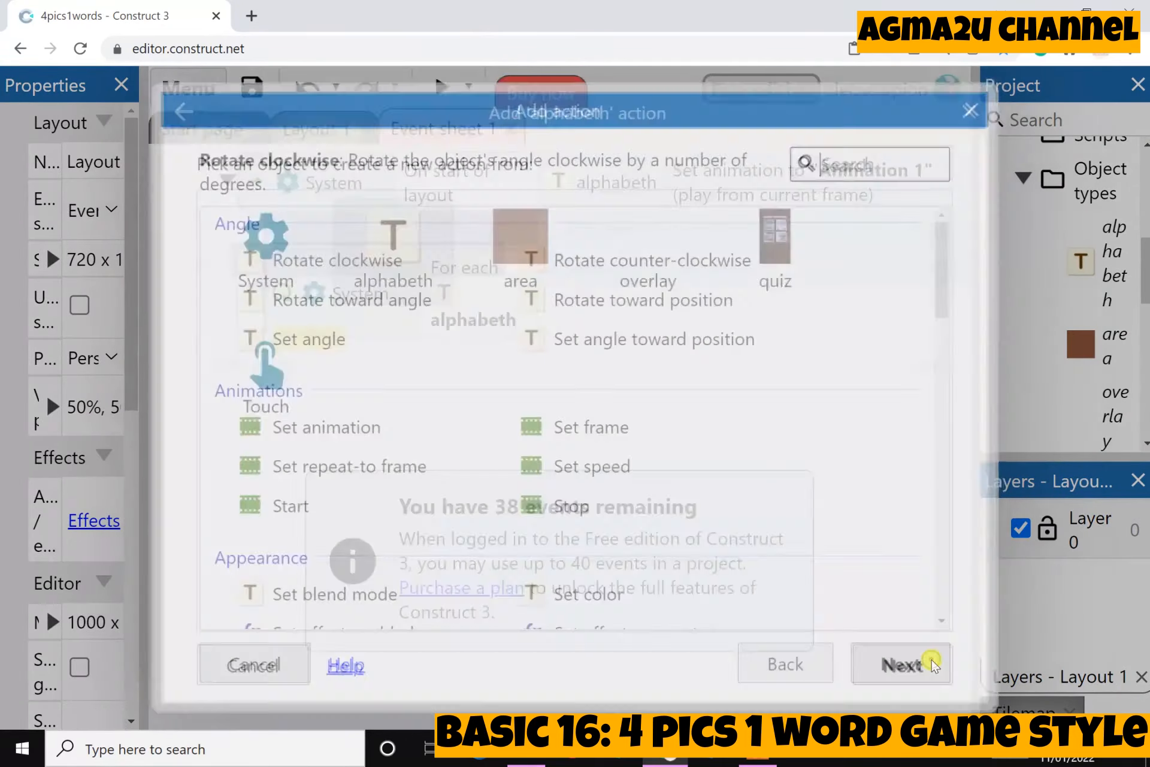
pyautogui.scroll(-10, 659, 536)
pyautogui.scroll(-3, 659, 535)
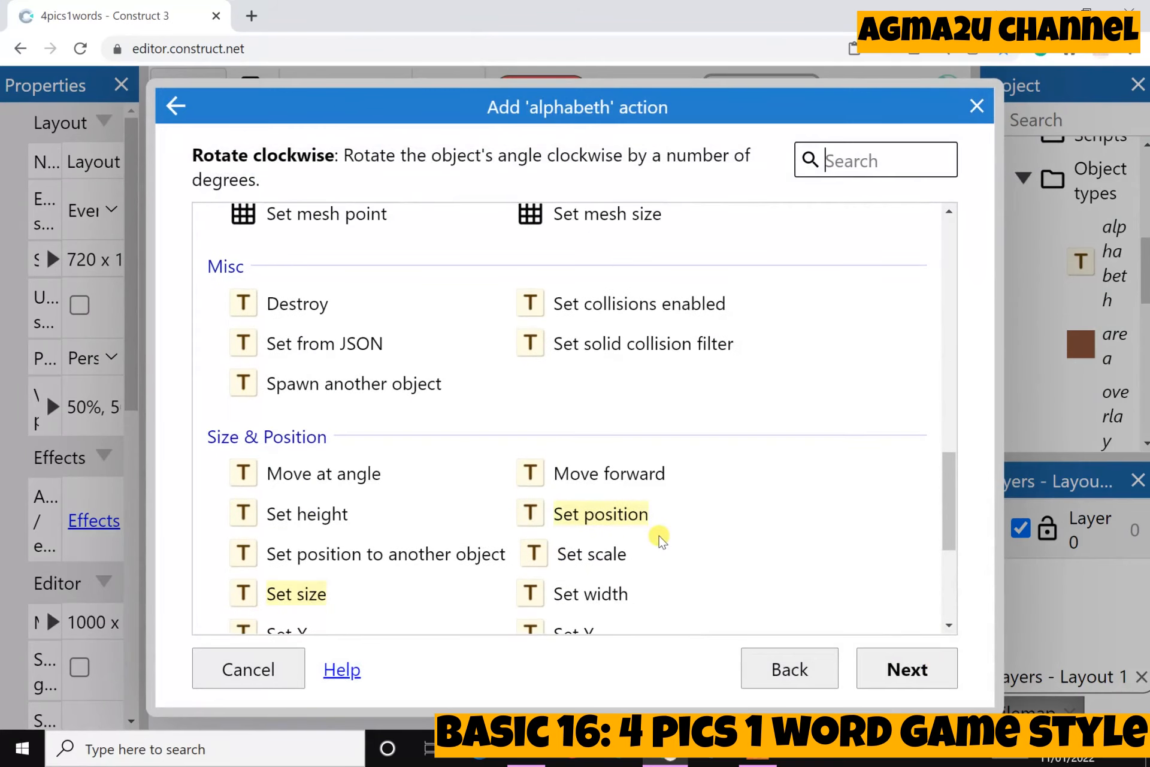
pyautogui.click(659, 527)
pyautogui.click(907, 669)
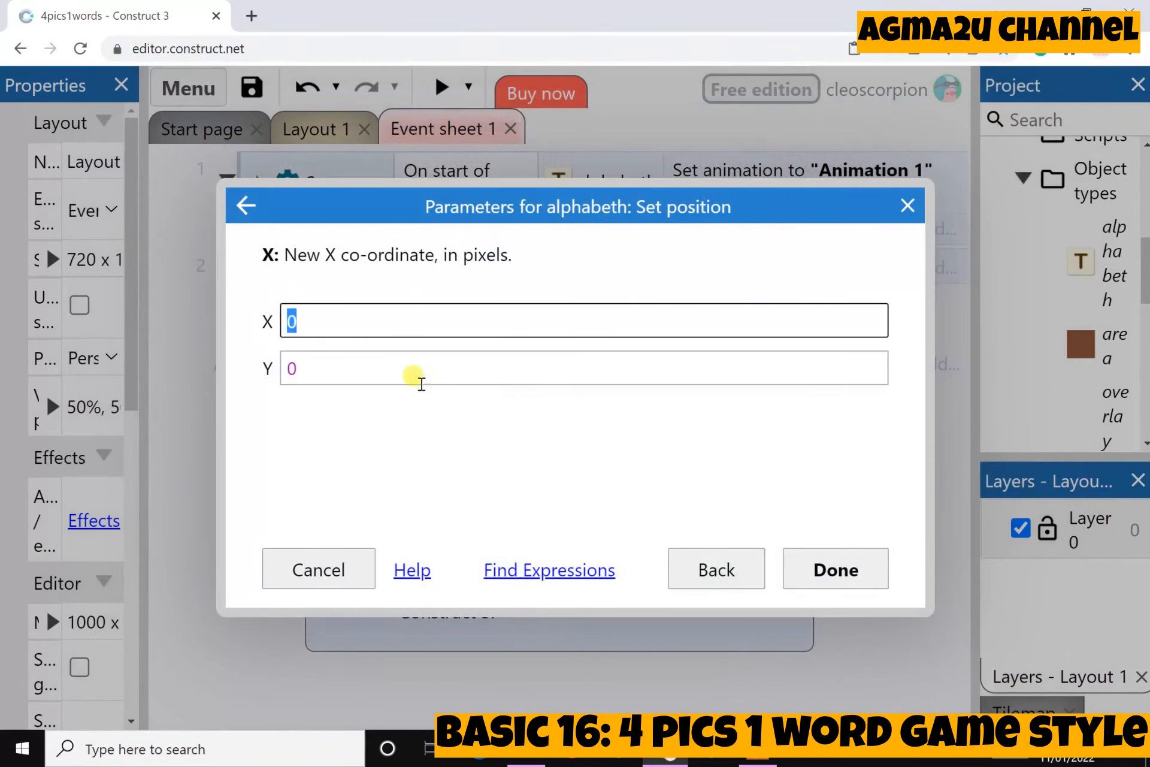
pyautogui.write('ra')
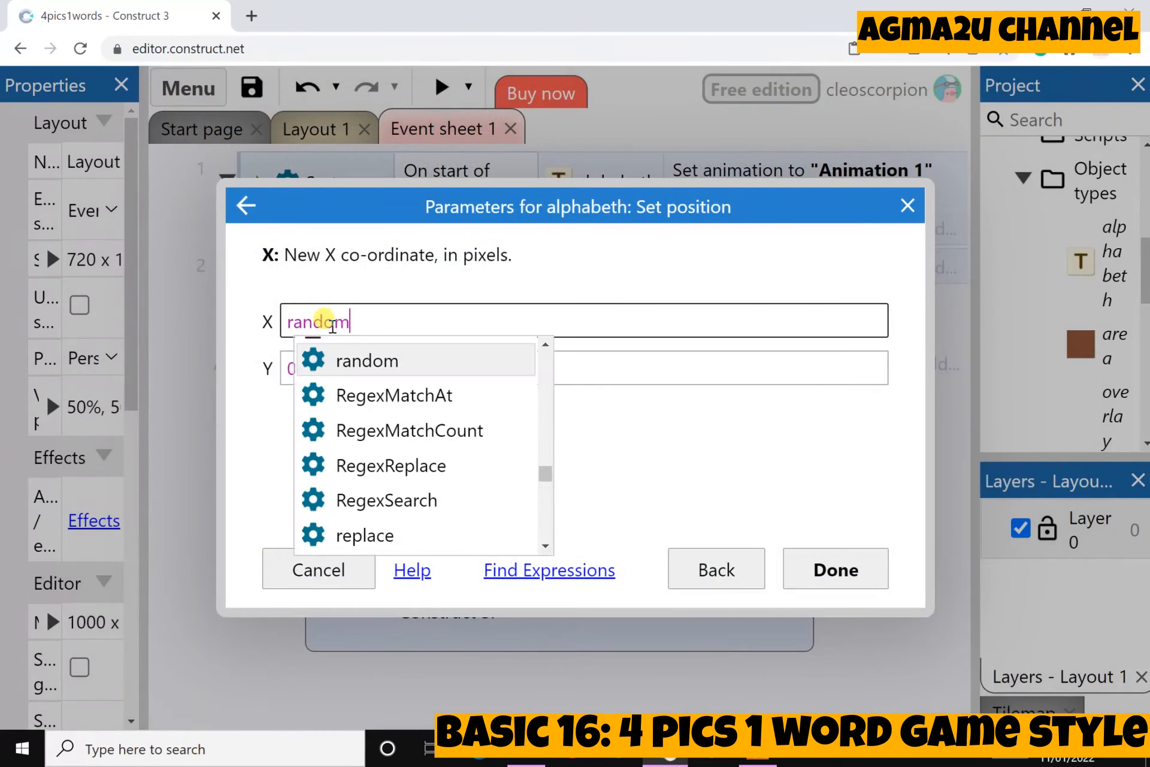
pyautogui.write('ndom')
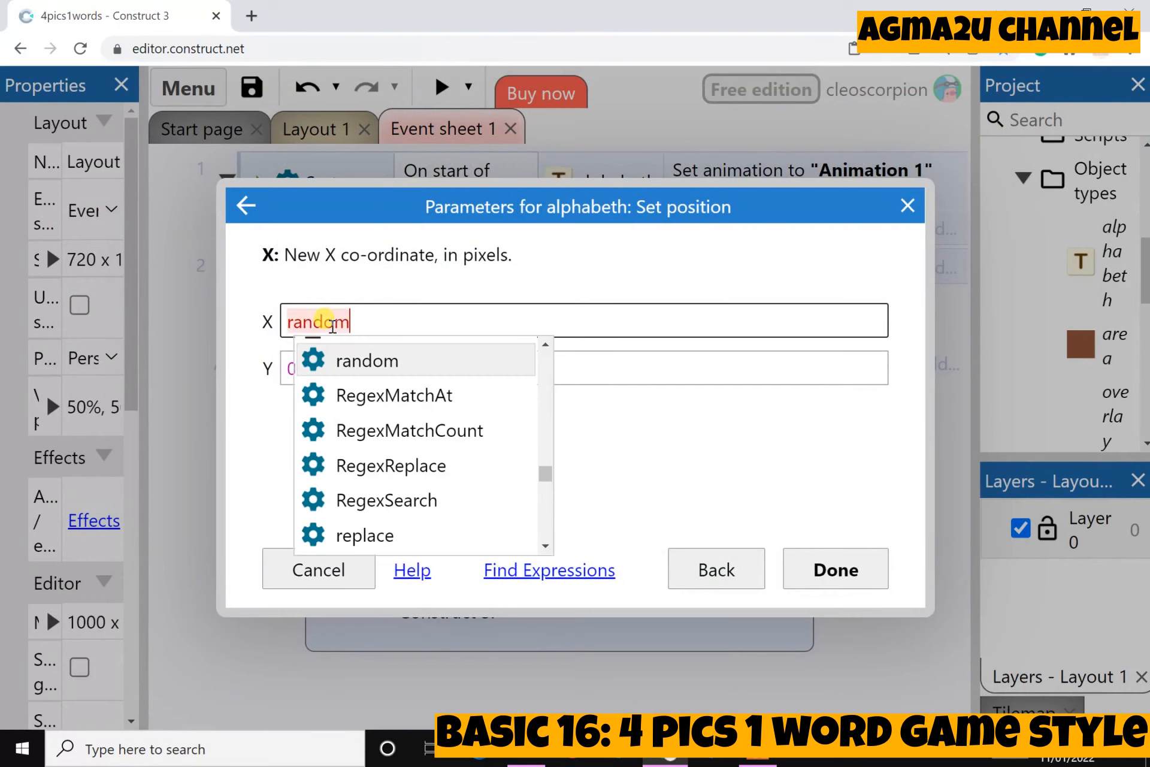
pyautogui.write('(1')
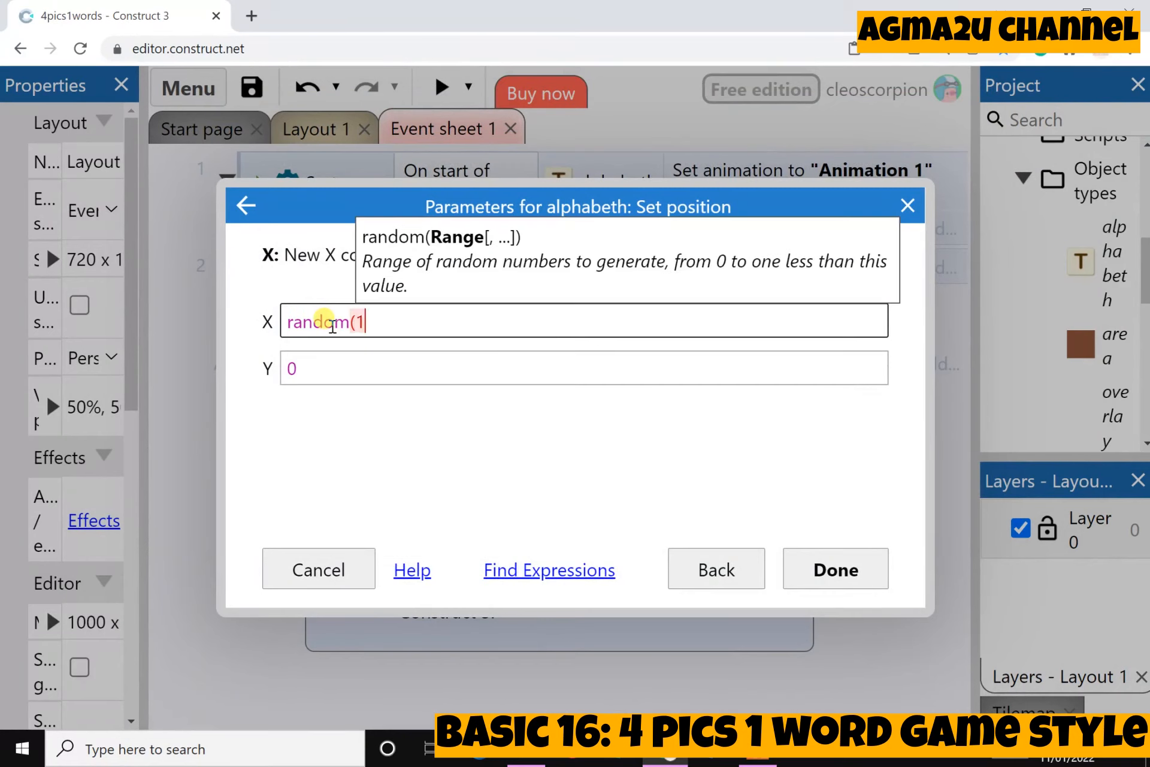
pyautogui.write('50,580')
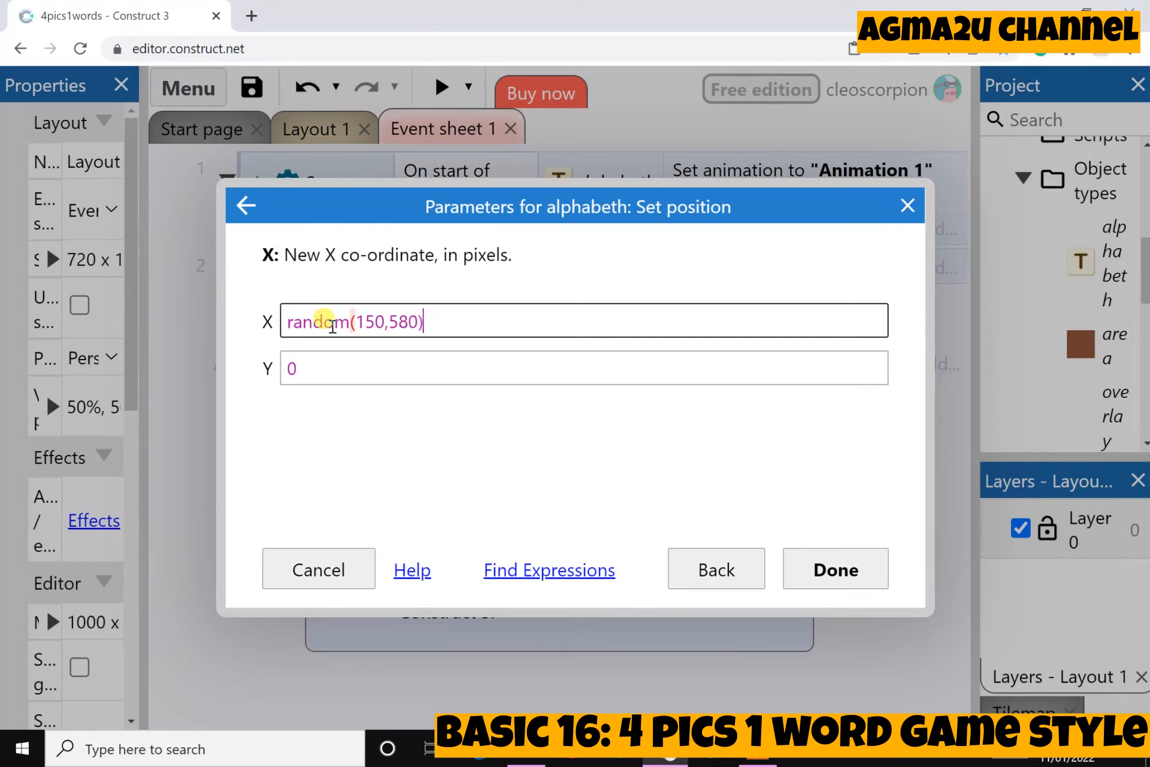
# Set the Set position action's Y to random(1110,1140) and add the action to the For each sub-event.
pyautogui.press('Tab')
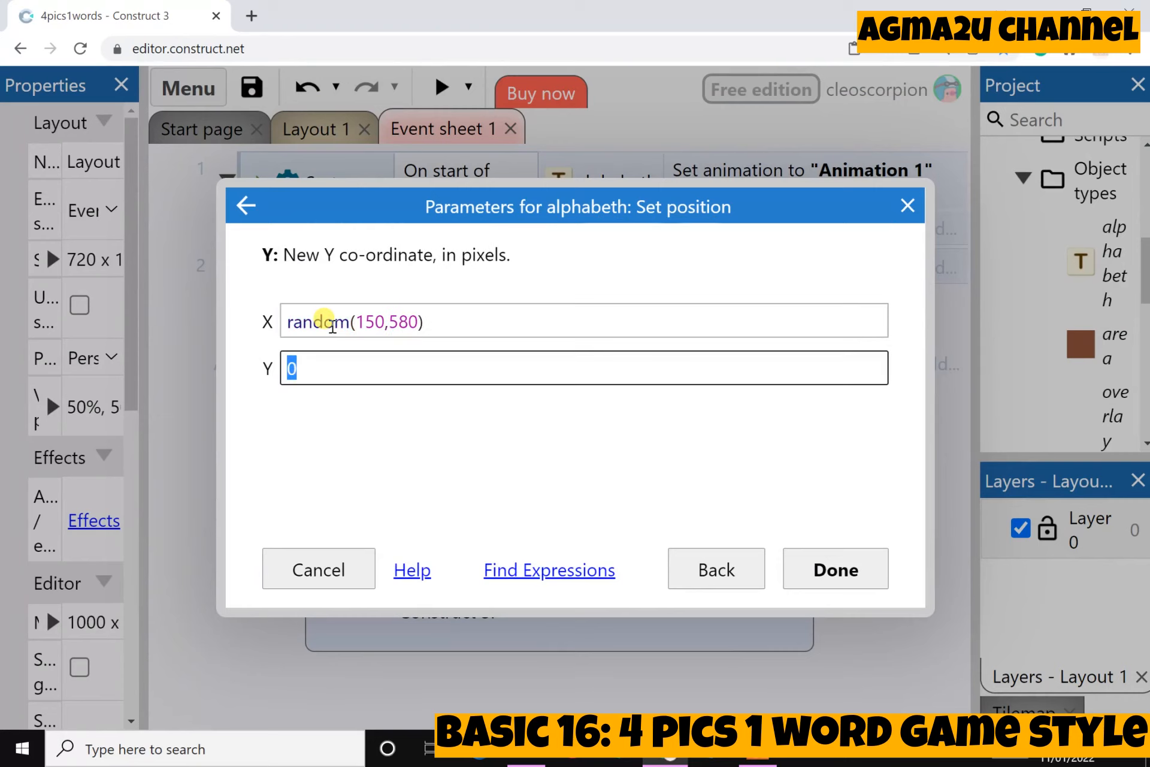
pyautogui.write('random')
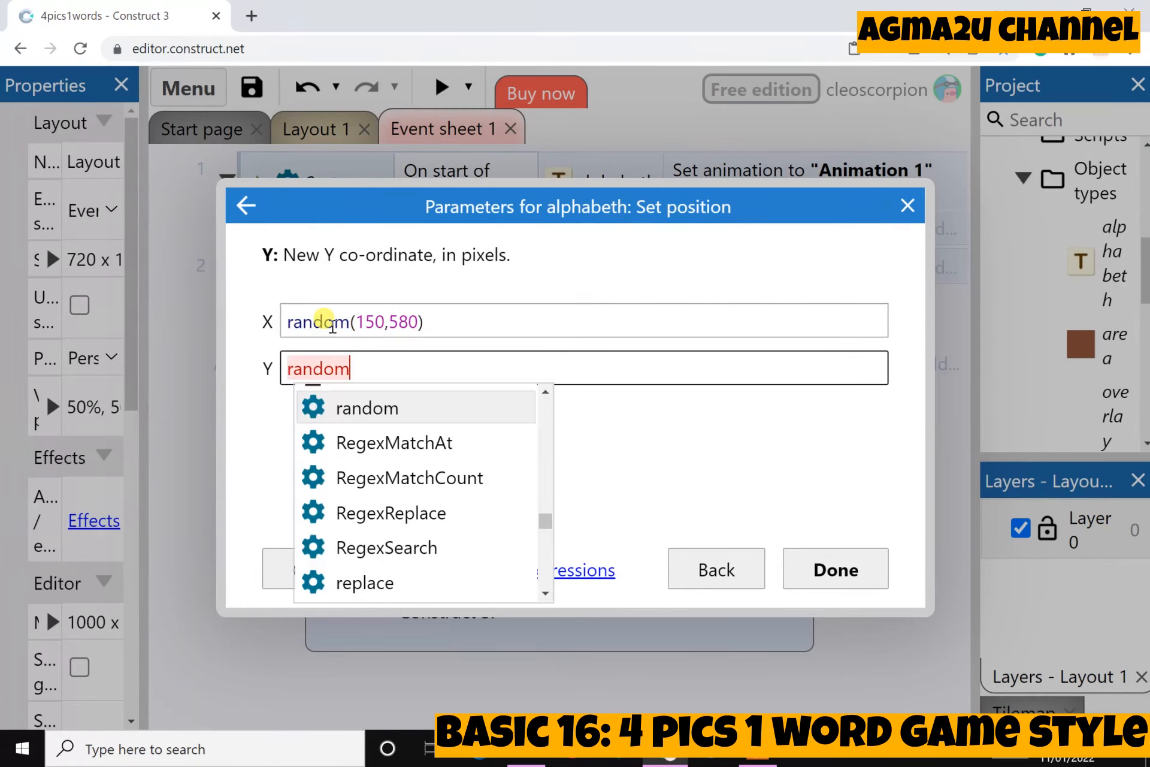
pyautogui.write('(11')
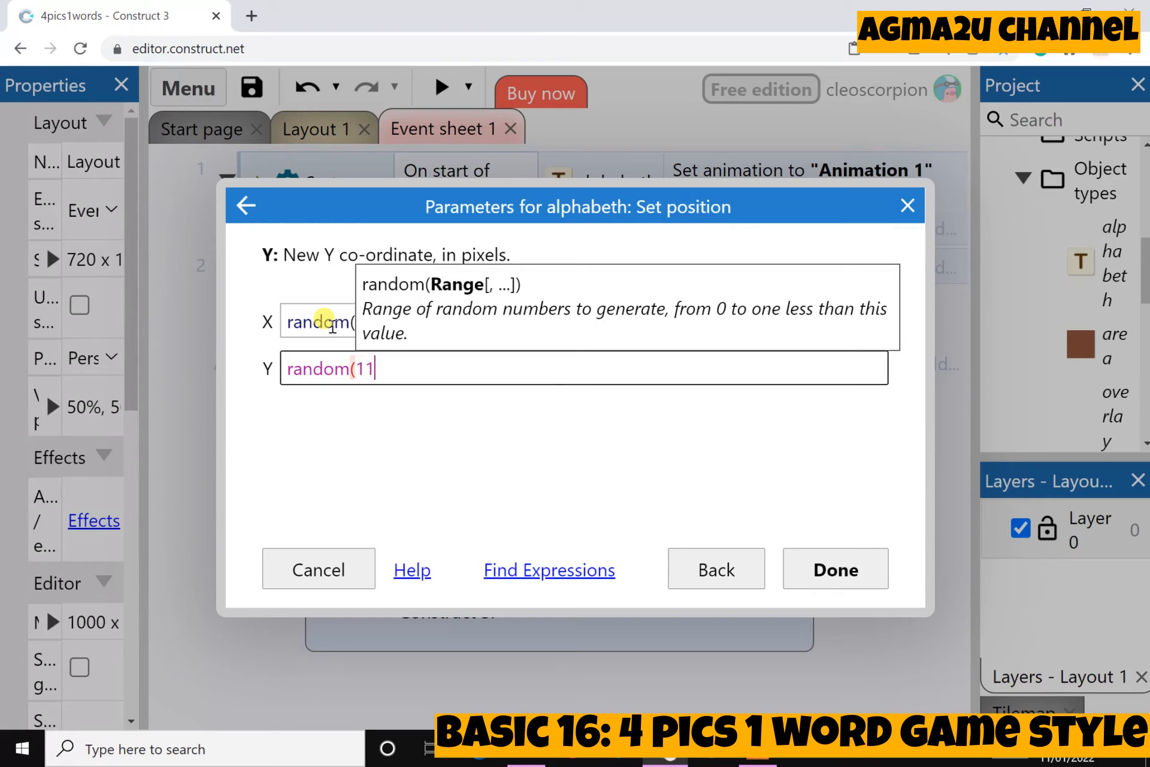
pyautogui.write('10,114')
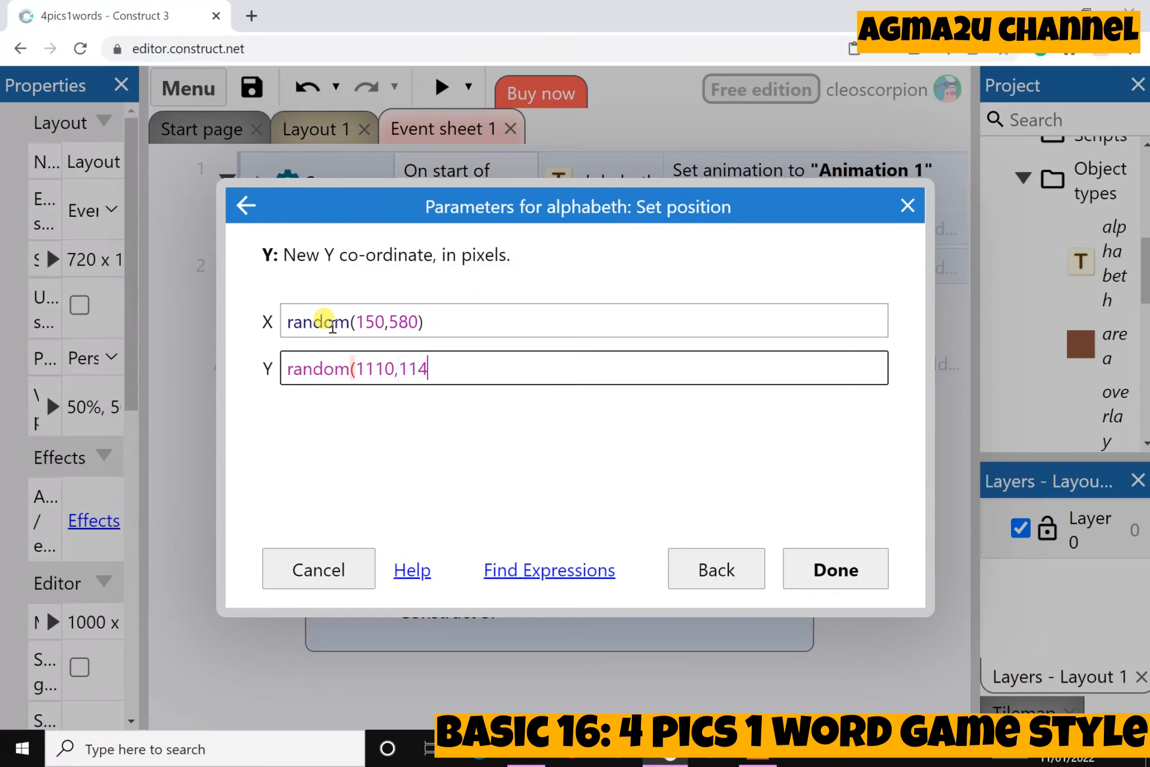
pyautogui.write('0)')
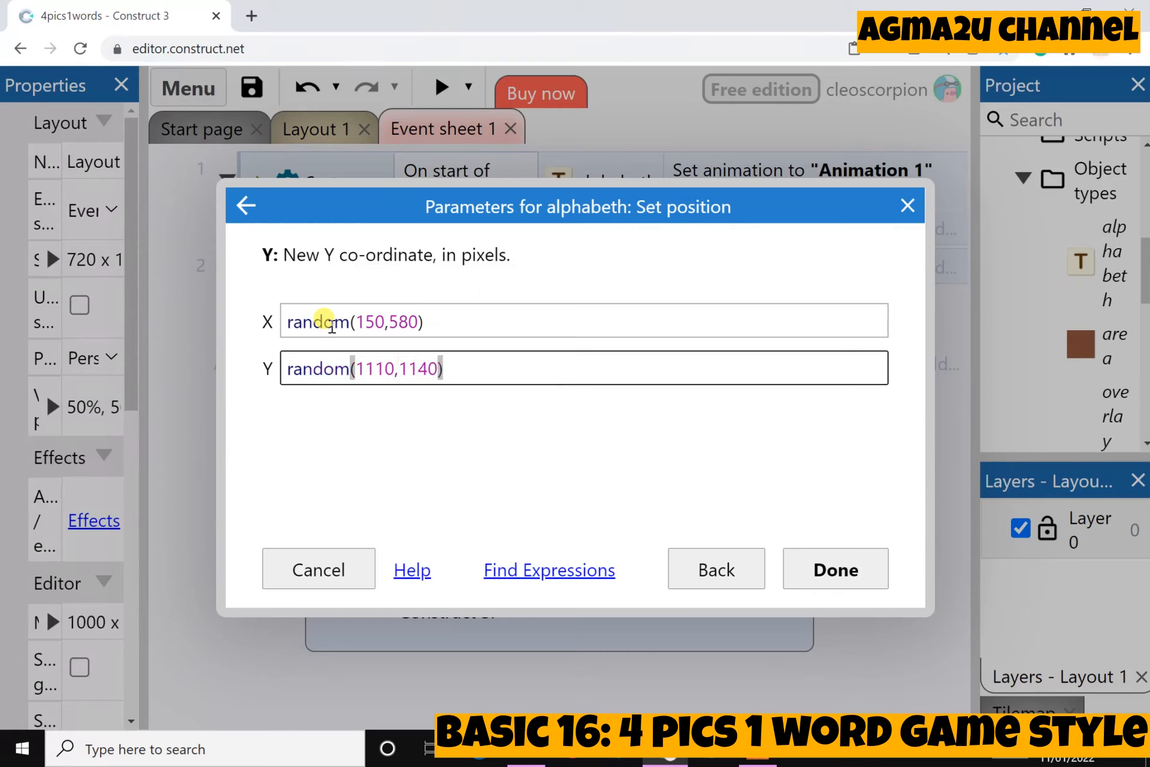
pyautogui.click(839, 572)
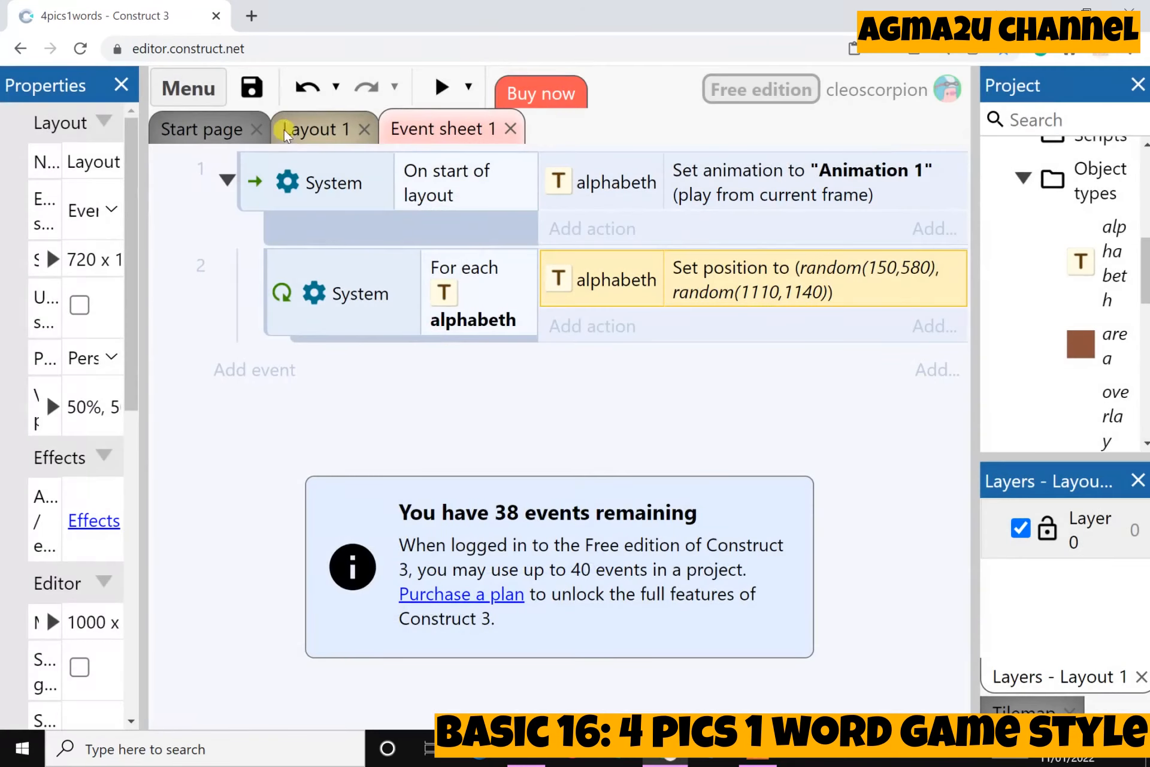
# Preview the layout, test moving a letter tile towards the answer squares, and close the preview.
pyautogui.click(442, 89)
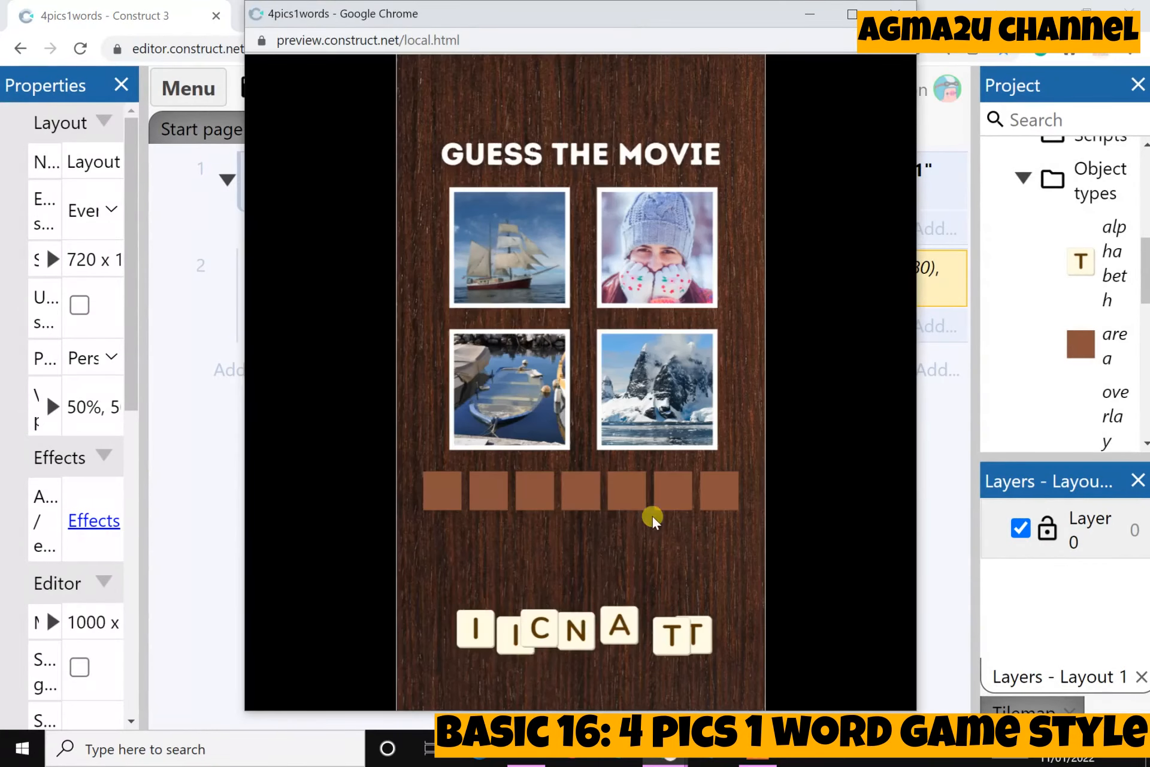
pyautogui.moveTo(662, 649); pyautogui.dragTo(583, 594)
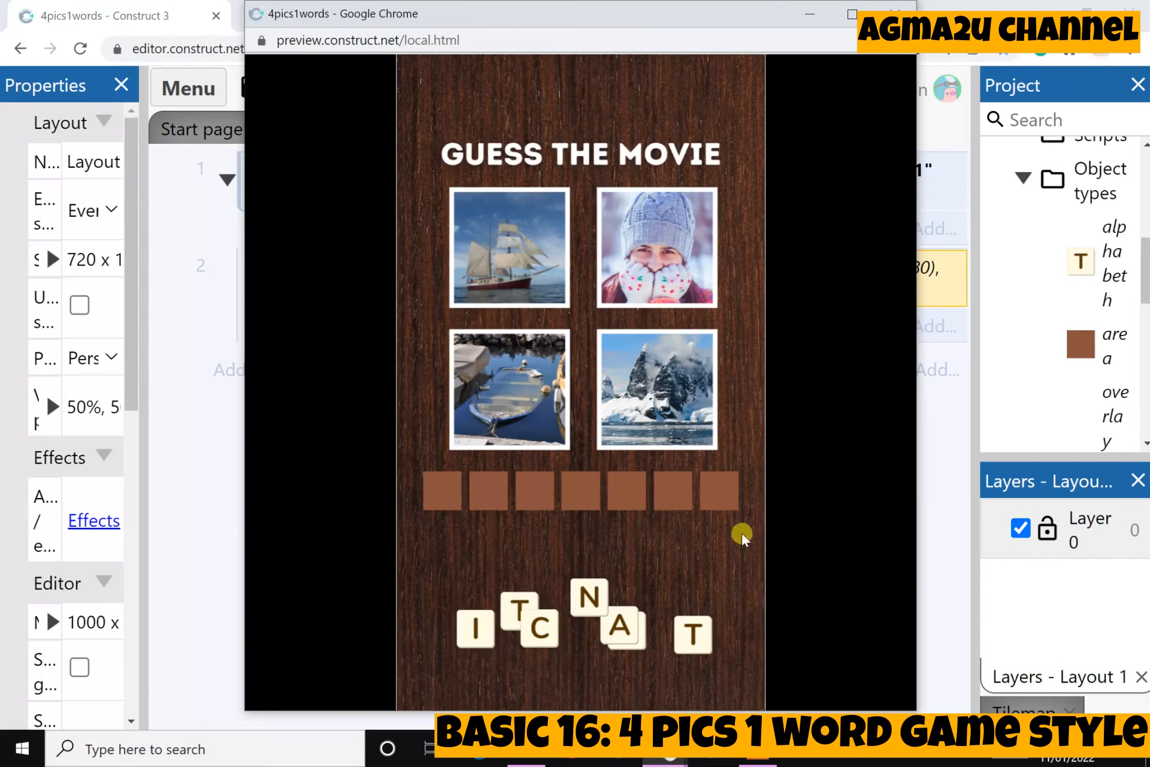
pyautogui.click(896, 14)
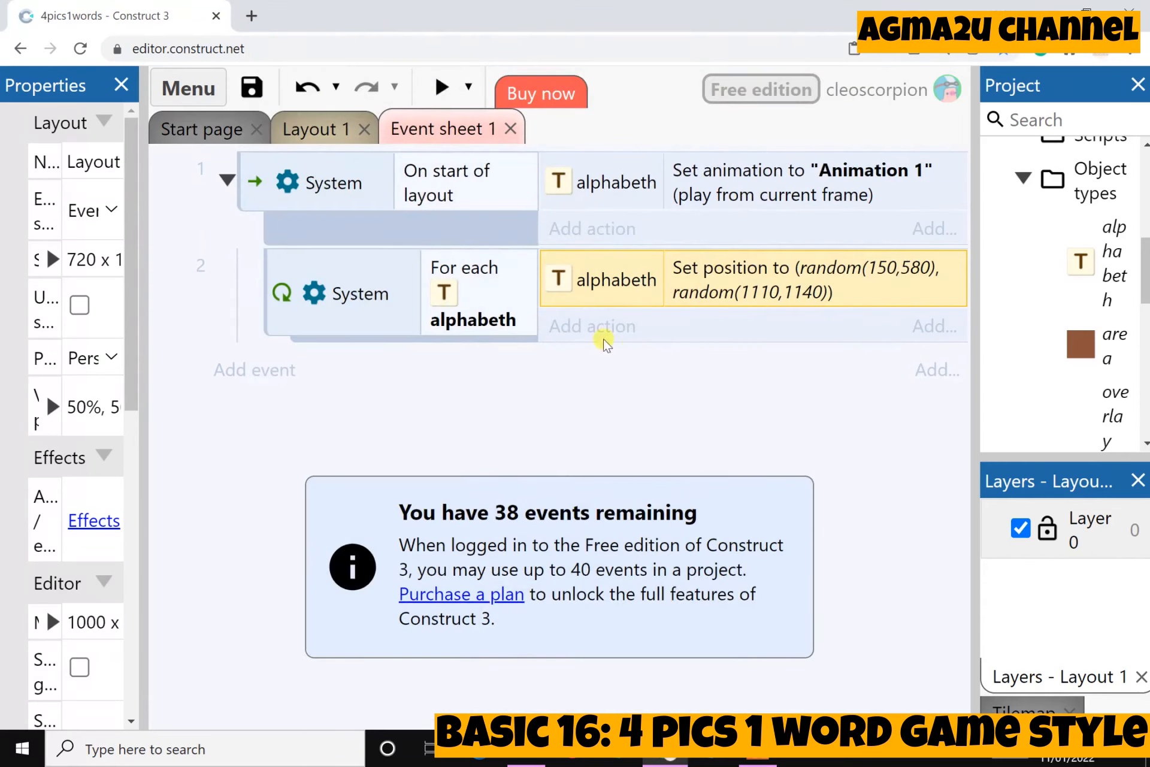
# Add a System Wait action of 0.1 seconds to the For each sub-event and delete that action again.
pyautogui.click(587, 327)
pyautogui.click(265, 248)
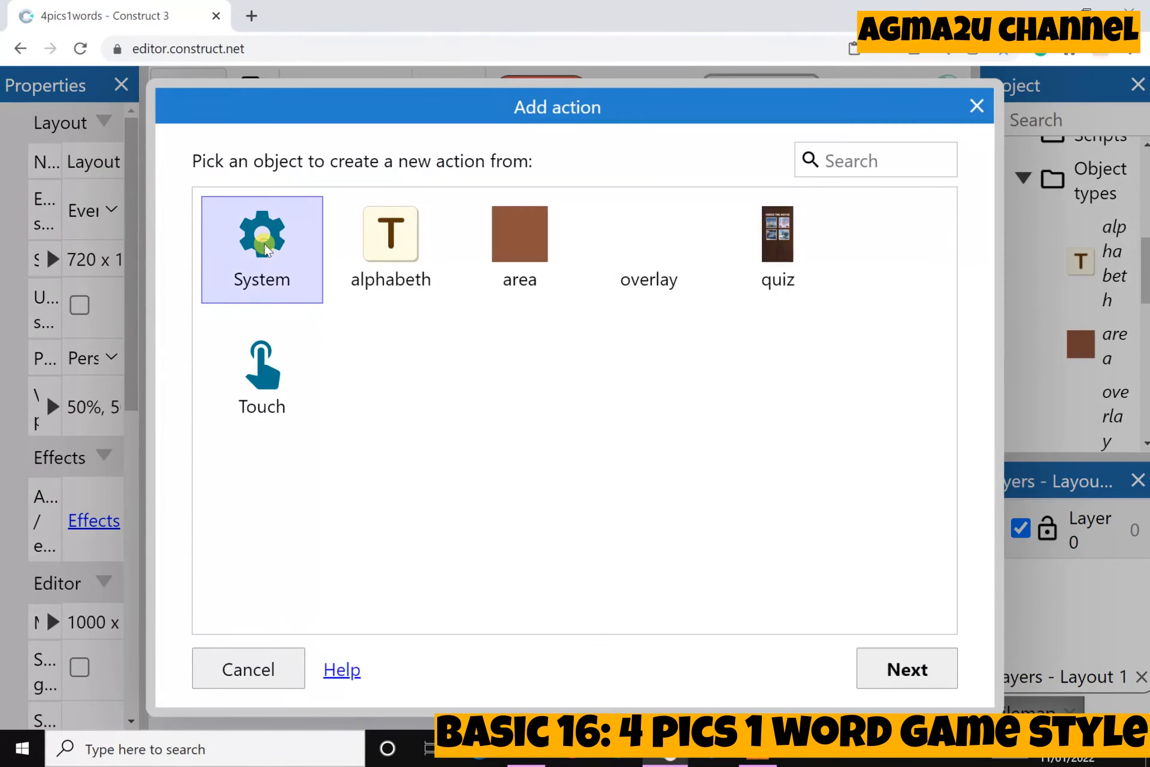
pyautogui.click(907, 672)
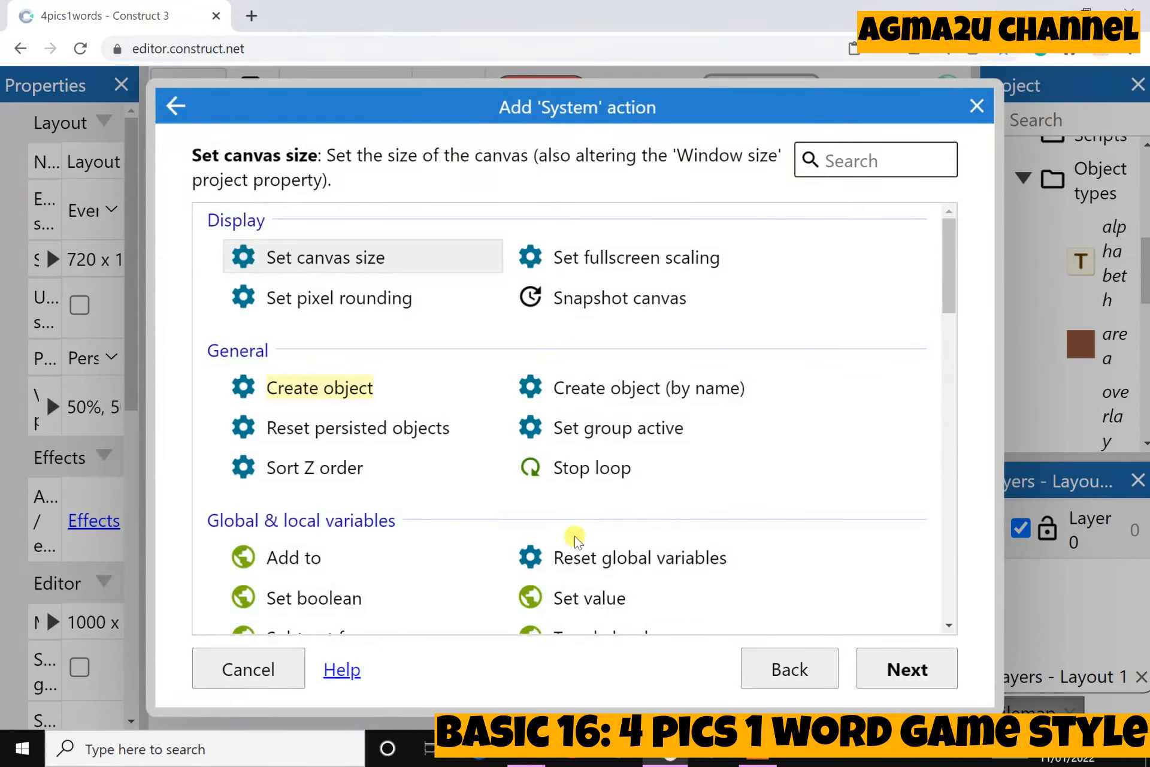
pyautogui.scroll(-10, 575, 539)
pyautogui.click(572, 554)
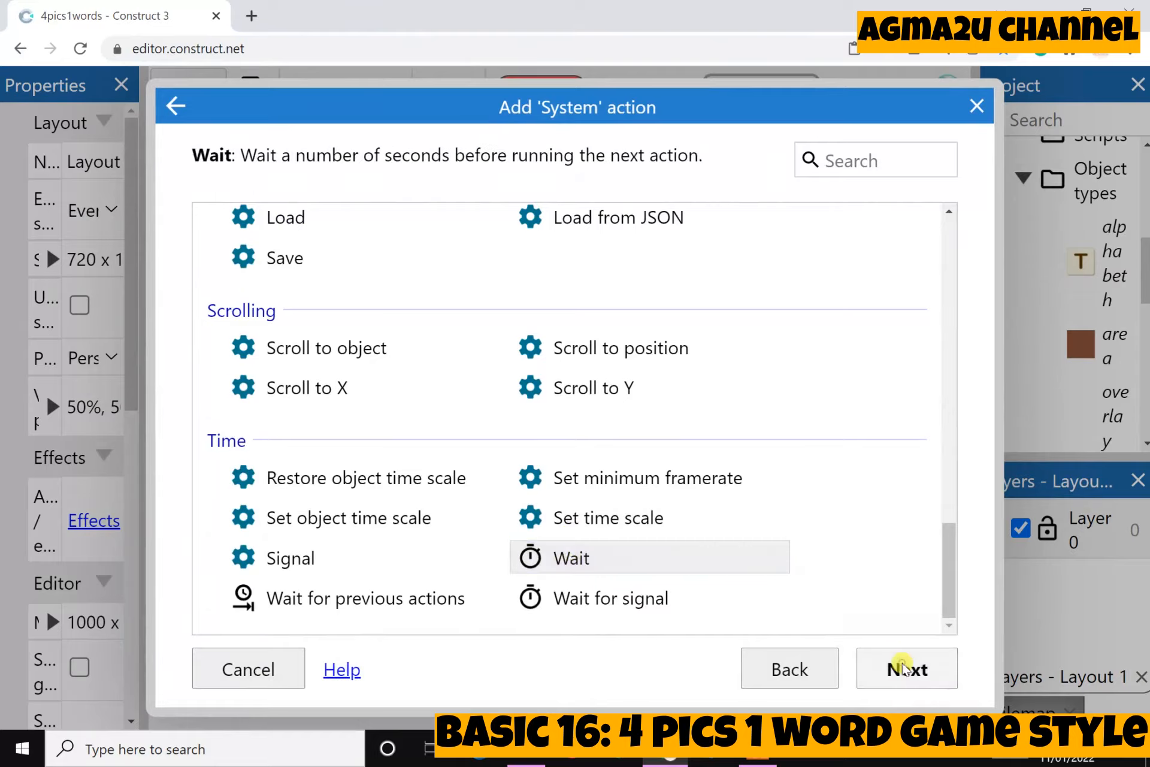
pyautogui.click(904, 667)
pyautogui.write('0.1')
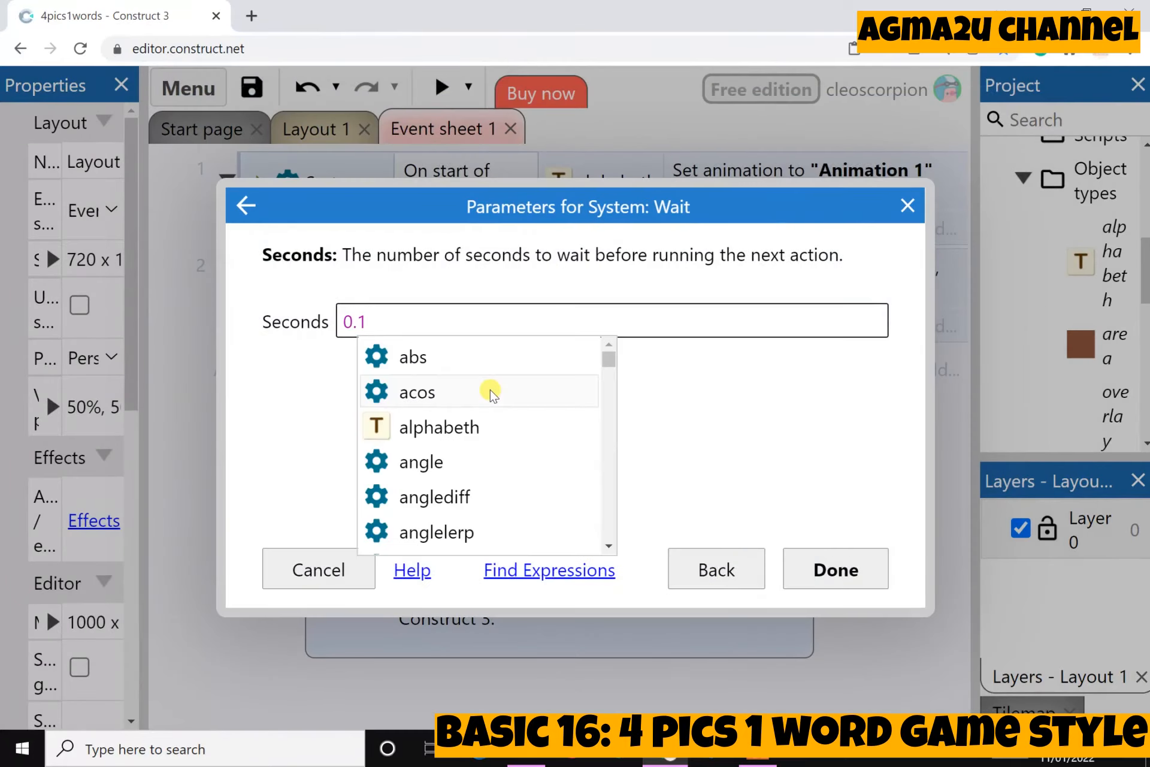
pyautogui.click(736, 470)
pyautogui.click(842, 563)
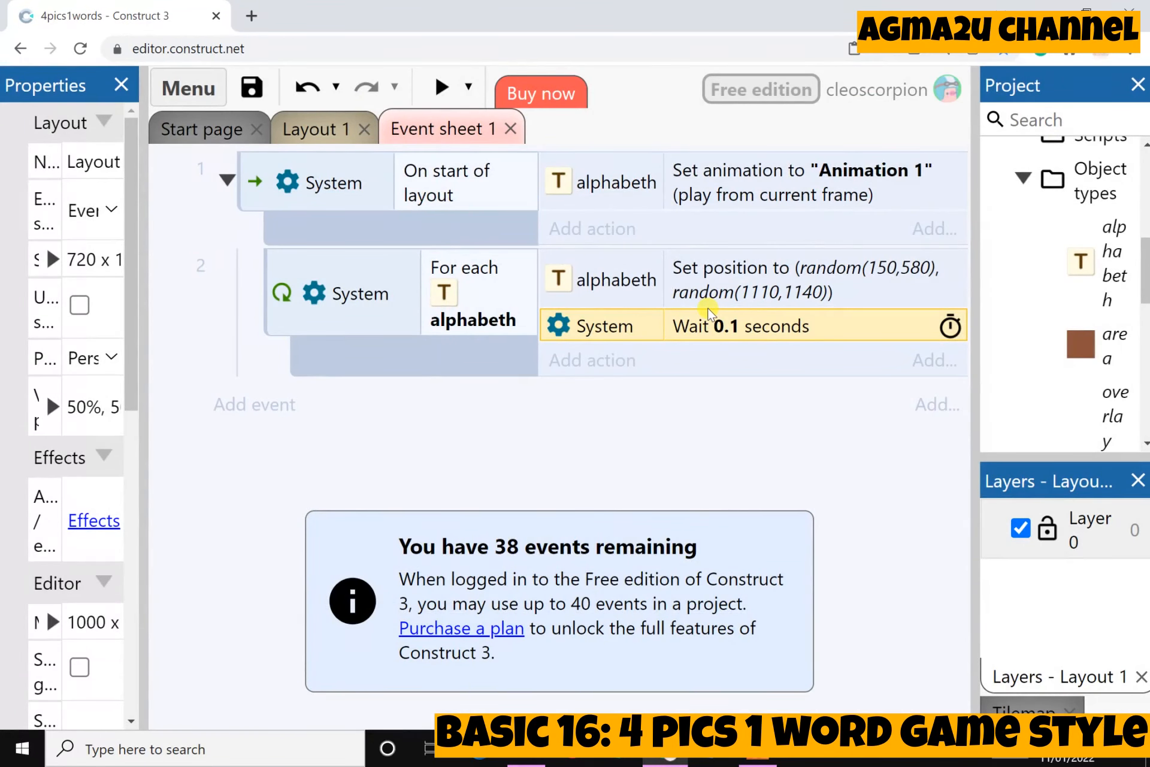
pyautogui.rightClick(610, 321)
pyautogui.click(682, 464)
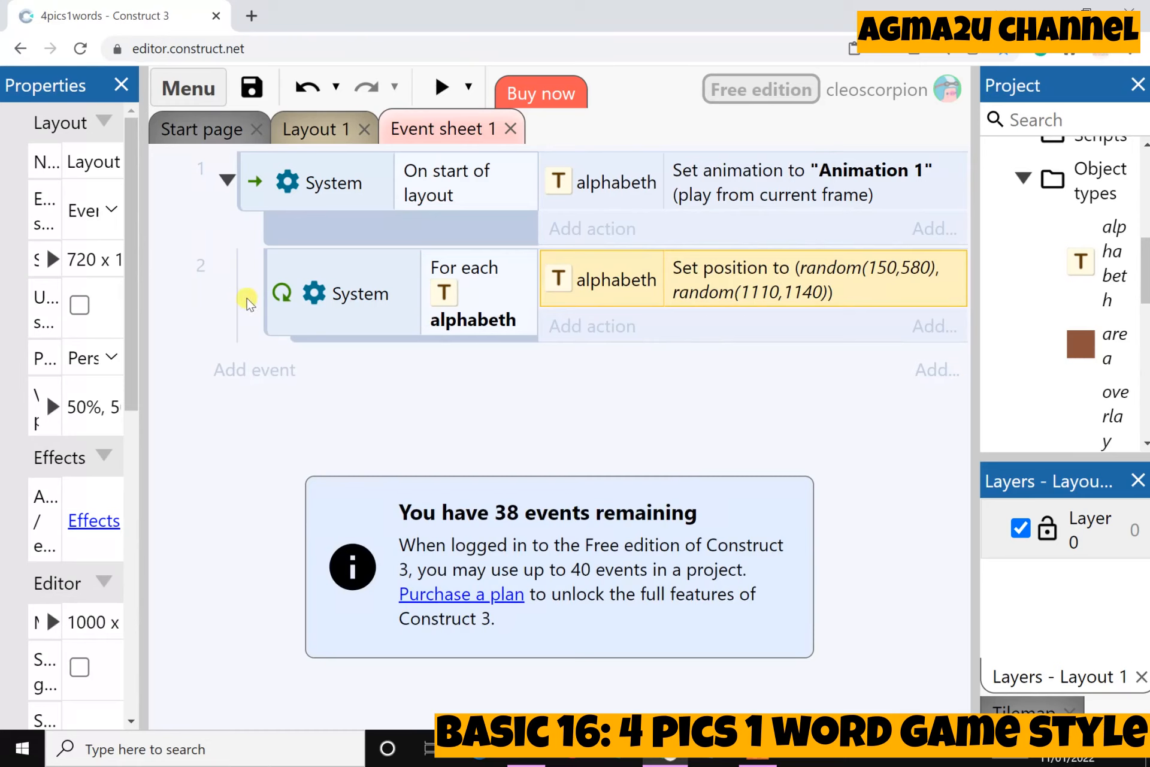
# Add a new event with the alphabeth DragDrop condition On drop.
pyautogui.click(239, 372)
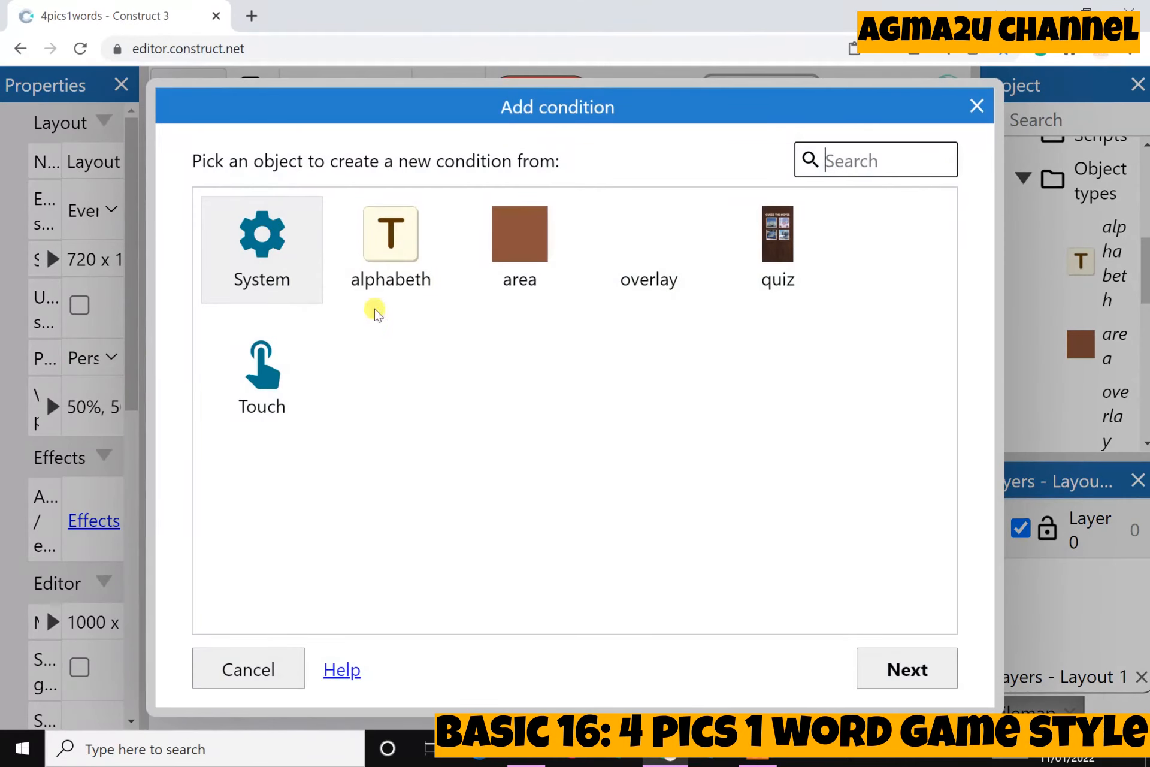
pyautogui.click(391, 275)
pyautogui.click(899, 671)
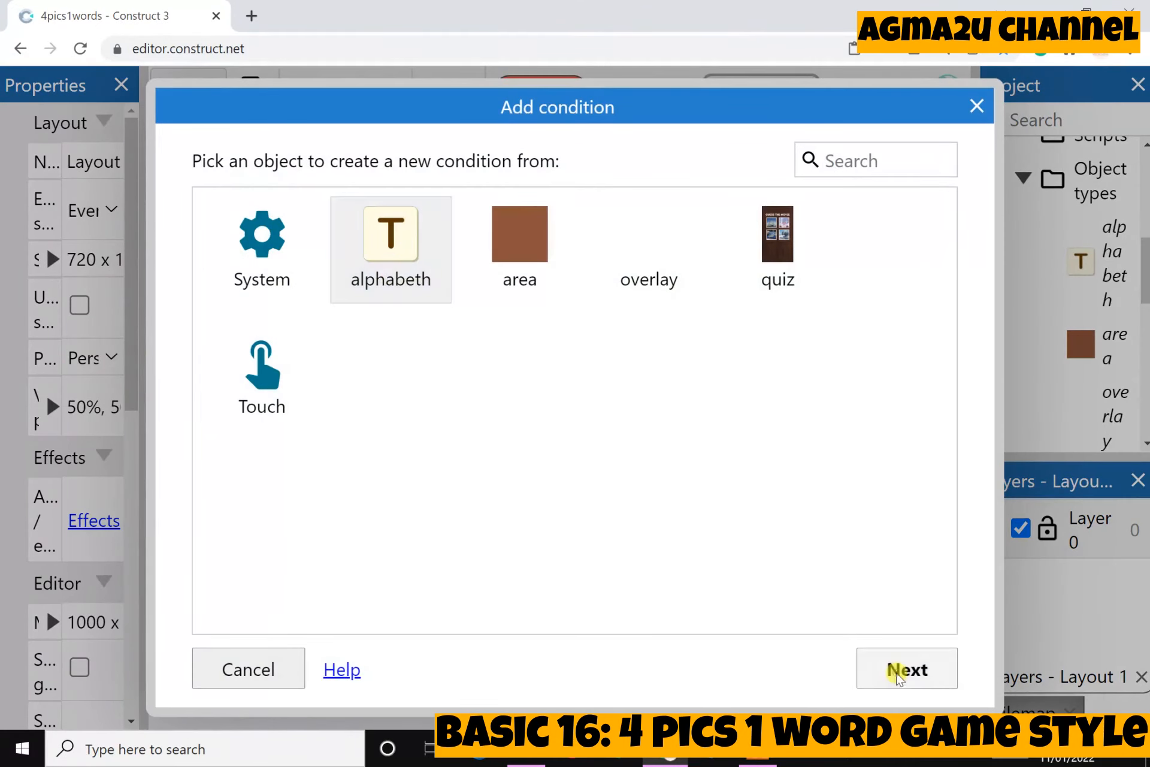
pyautogui.scroll(-10, 449, 462)
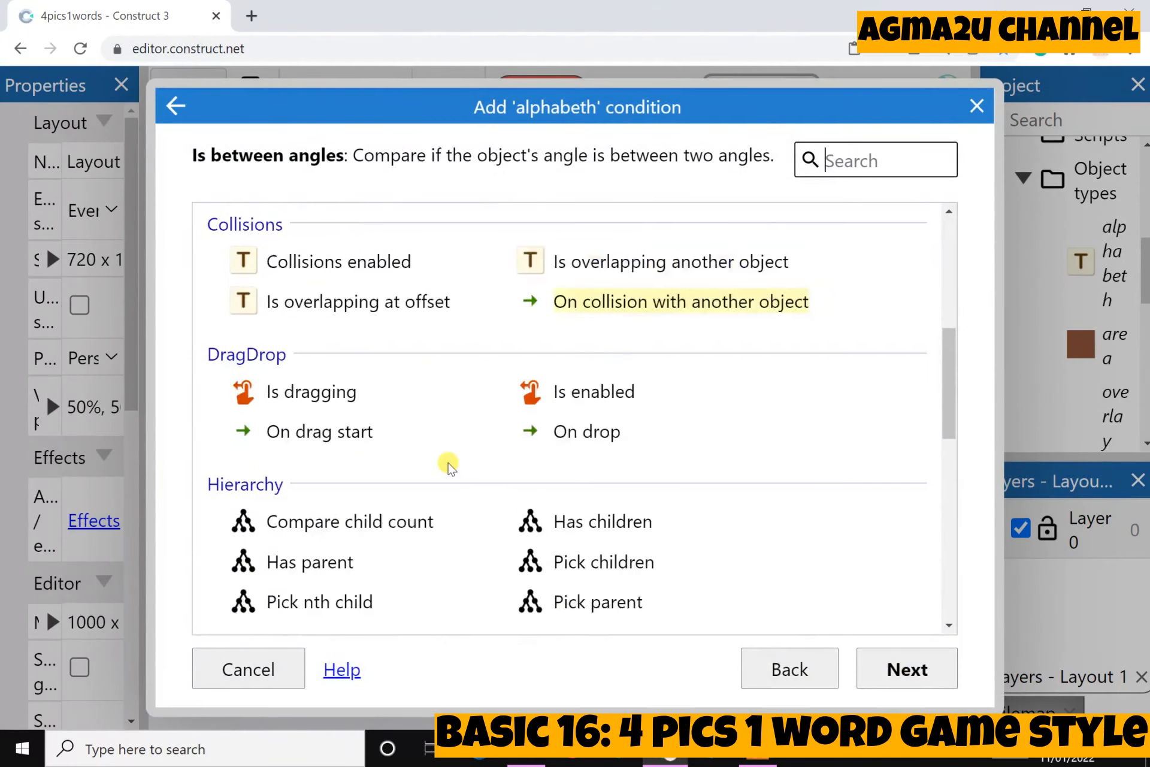
pyautogui.click(572, 388)
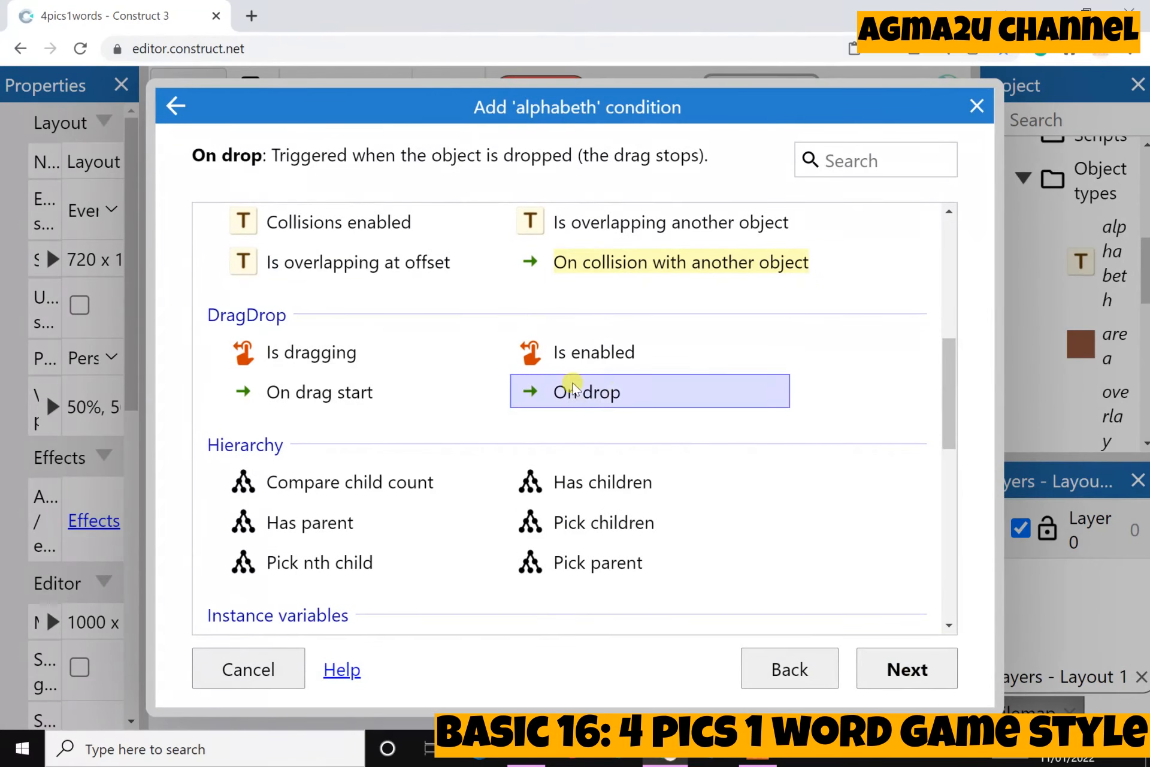
pyautogui.click(906, 668)
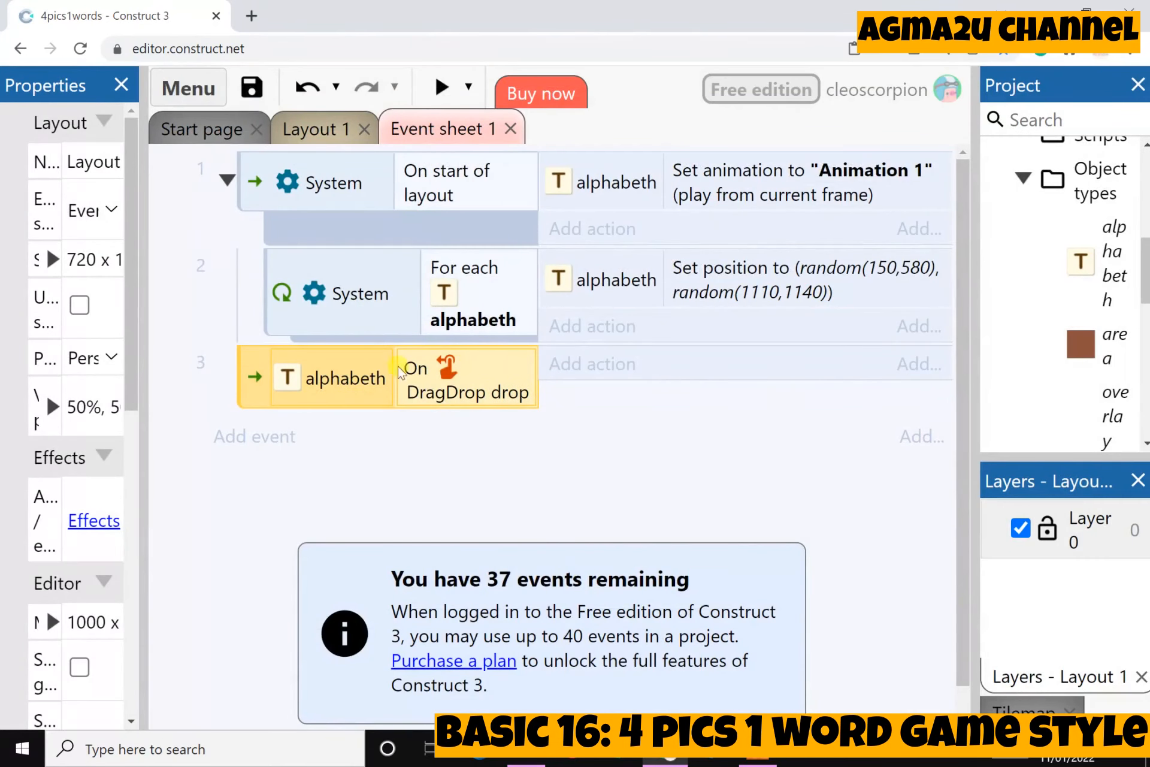
# Add a sub-event under the alphabeth On drop event, with the condition that alphabeth is overlapping area.
pyautogui.rightClick(250, 385)
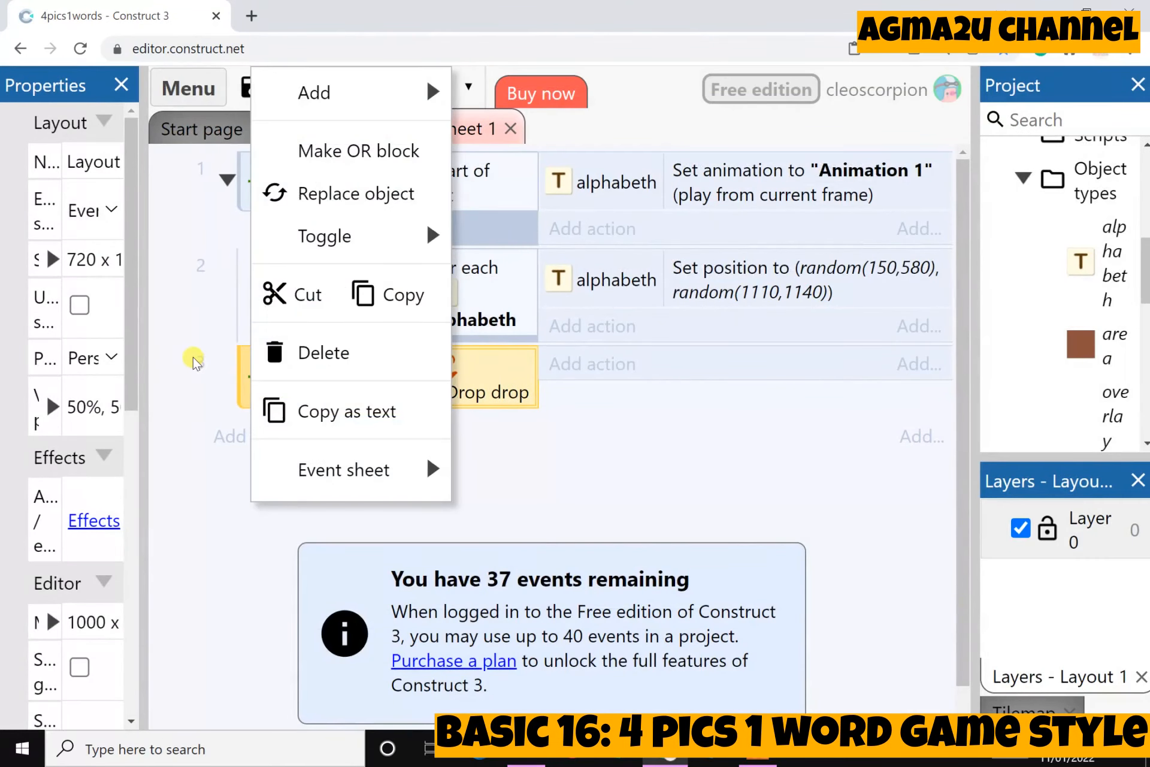
pyautogui.moveTo(378, 92)
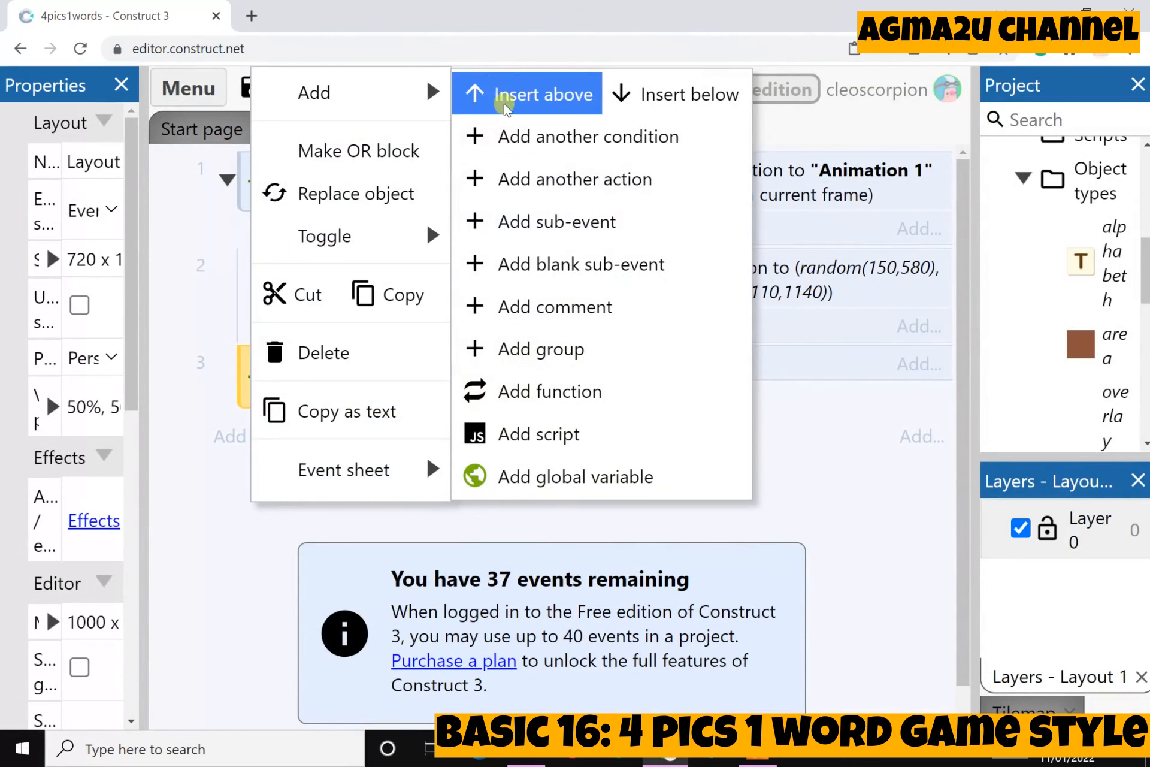
pyautogui.click(527, 223)
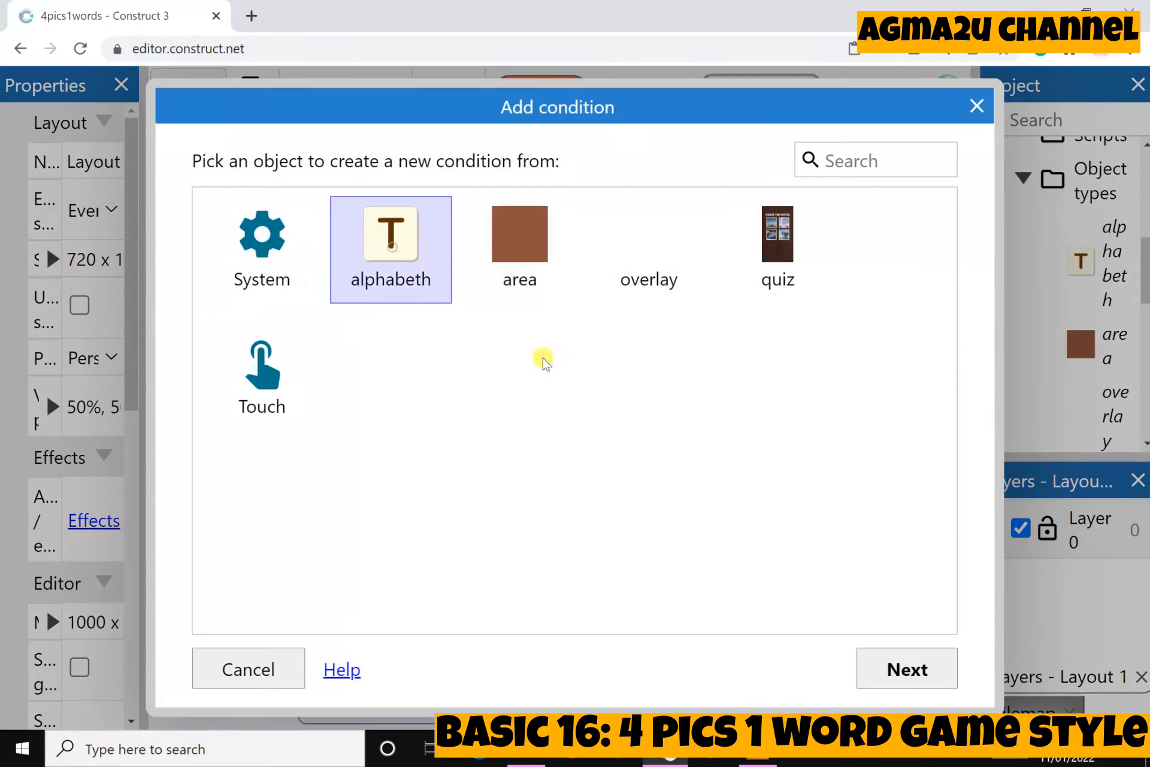
pyautogui.click(907, 668)
pyautogui.scroll(-5, 605, 460)
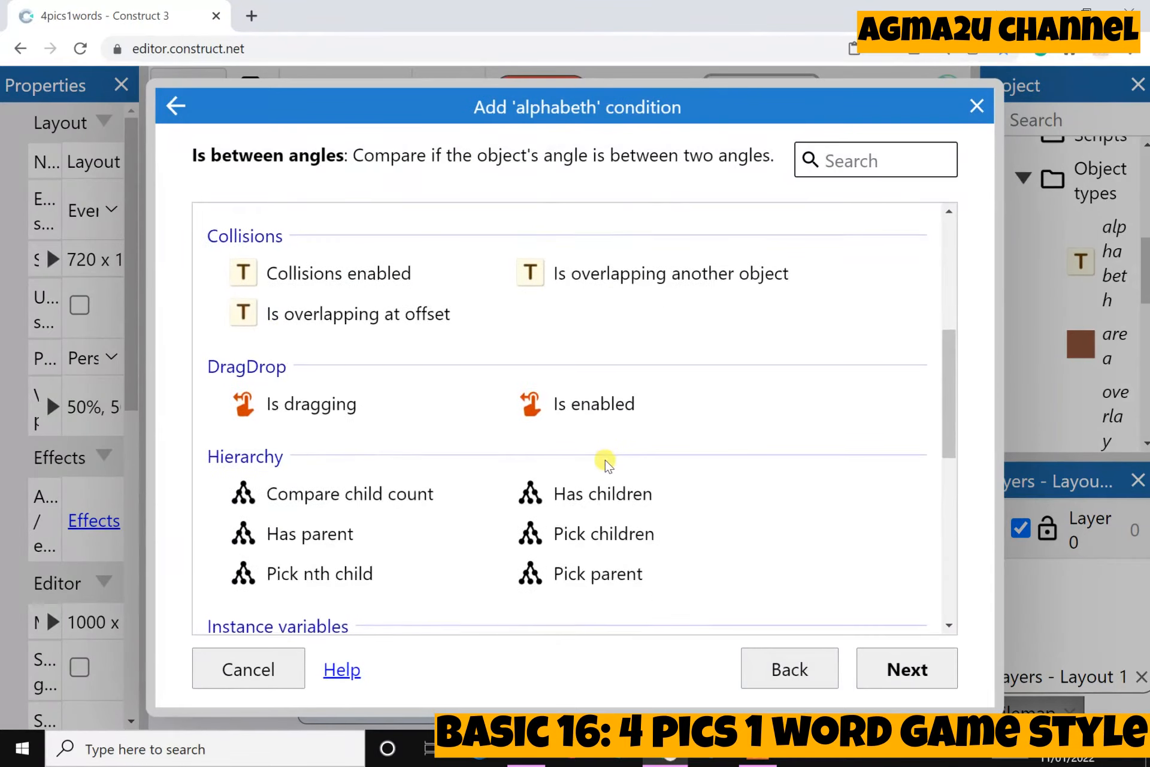
pyautogui.scroll(3, 606, 460)
pyautogui.click(606, 461)
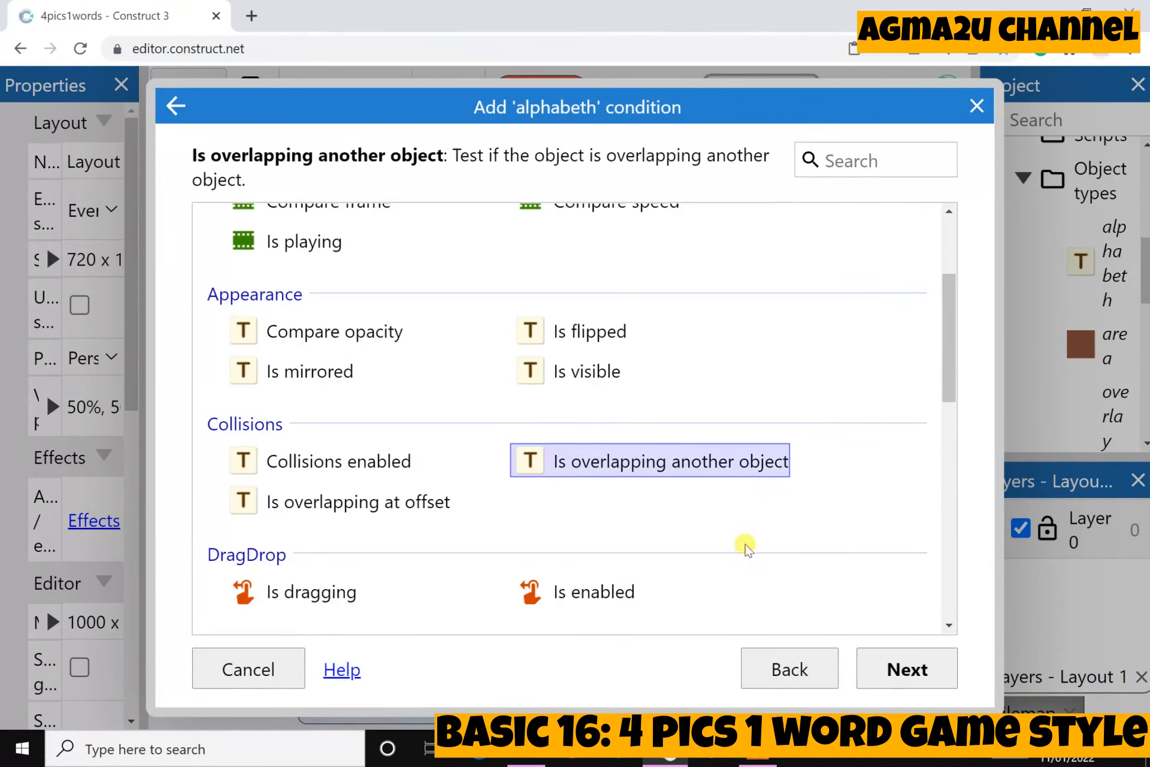
pyautogui.click(919, 688)
pyautogui.click(457, 329)
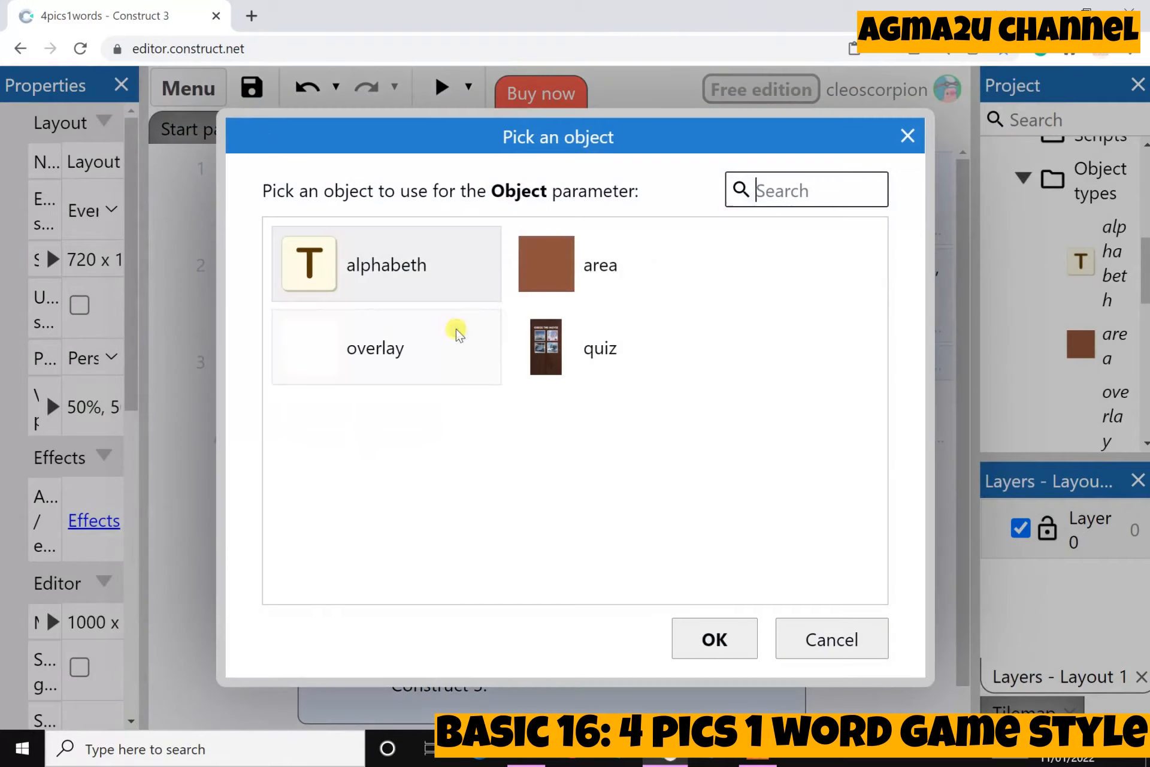
pyautogui.click(562, 270)
pyautogui.click(719, 635)
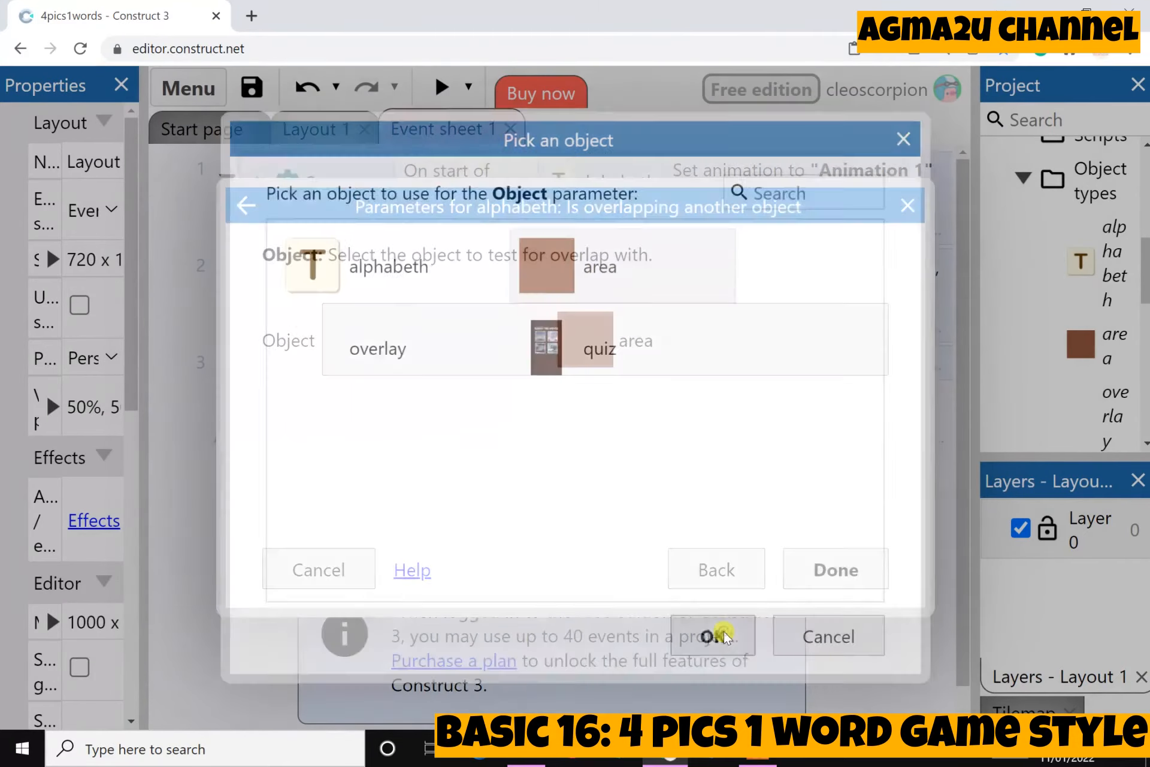
pyautogui.click(836, 570)
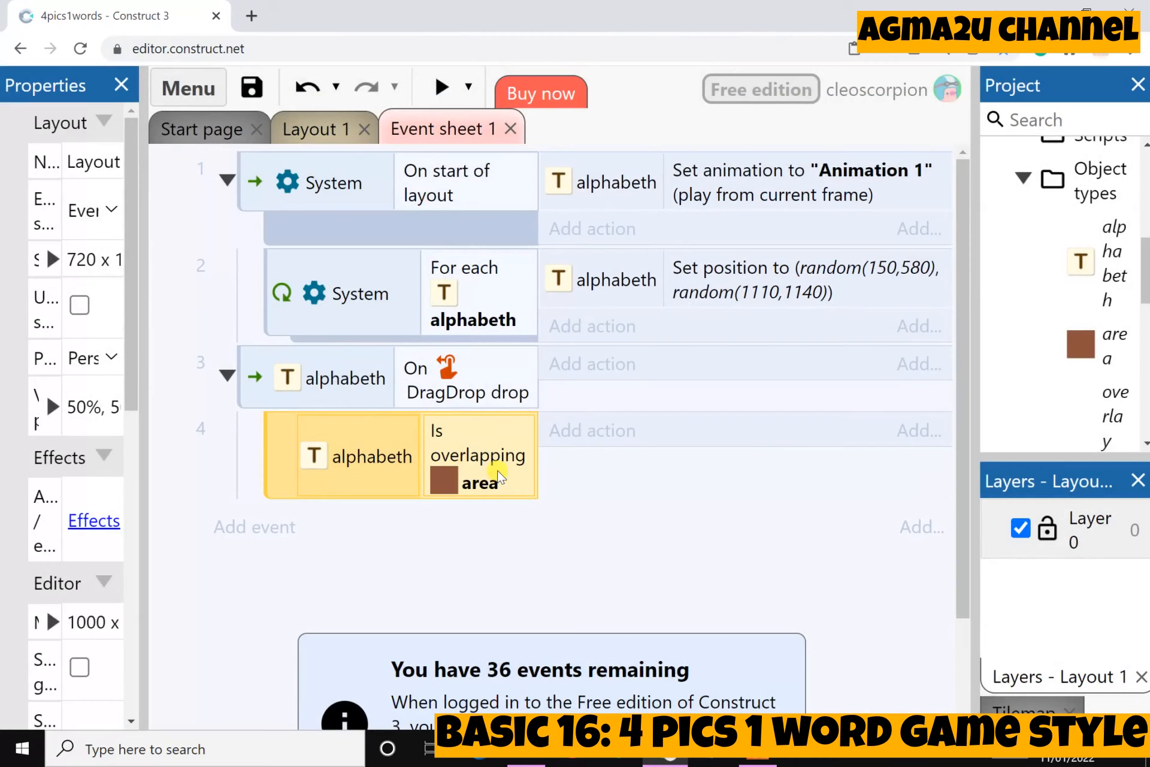
# Start a new alphabeth action in the "Is overlapping area" sub-event and find its Size & Position actions.
pyautogui.click(566, 443)
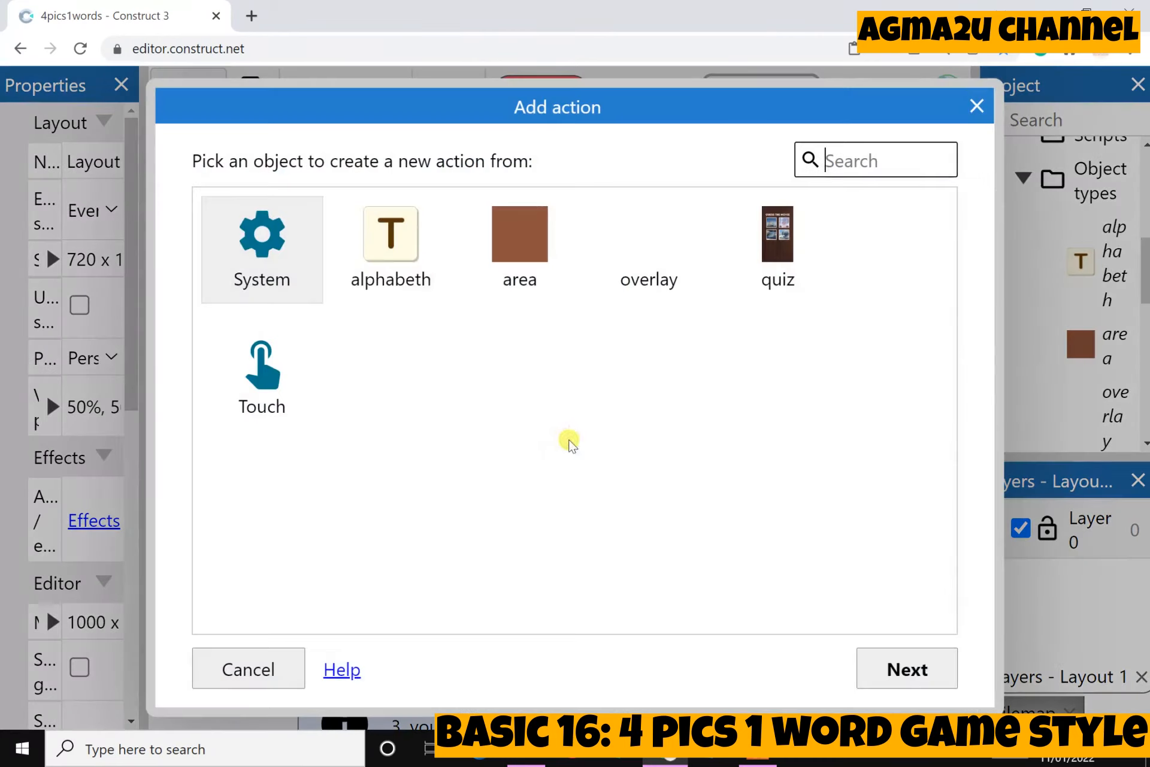
pyautogui.click(392, 246)
pyautogui.click(908, 670)
pyautogui.scroll(-10, 681, 559)
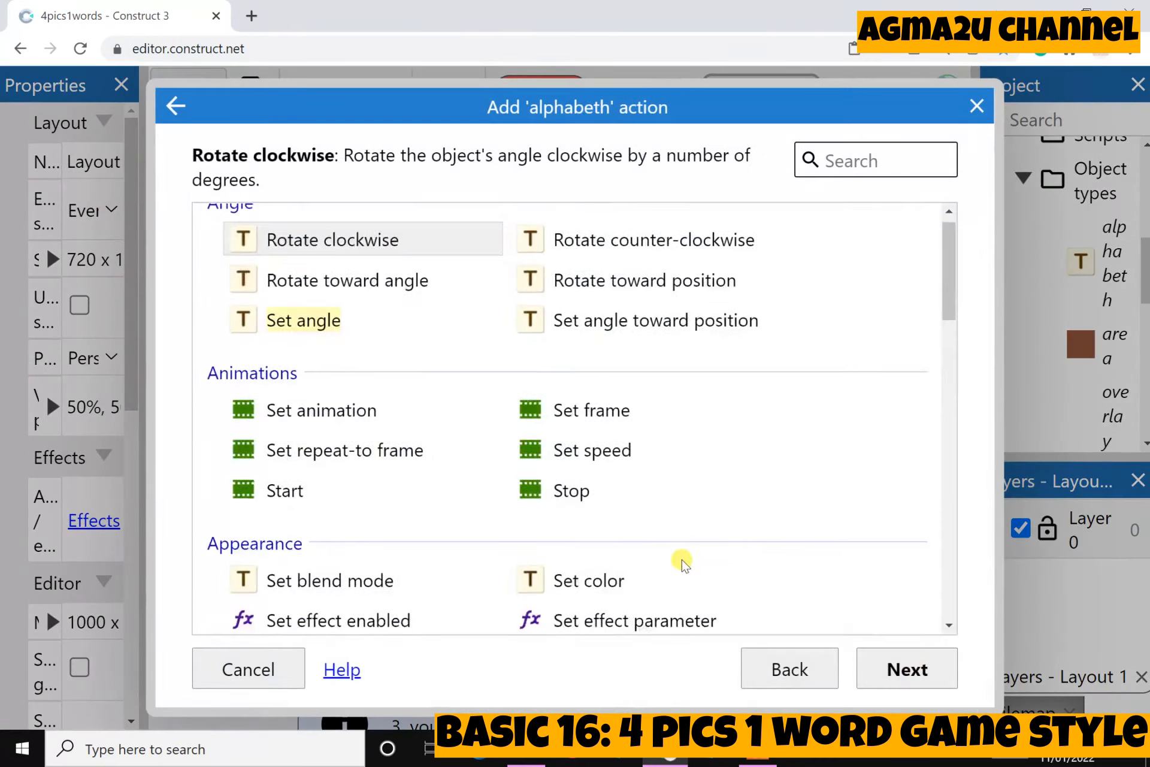
pyautogui.scroll(-1, 682, 559)
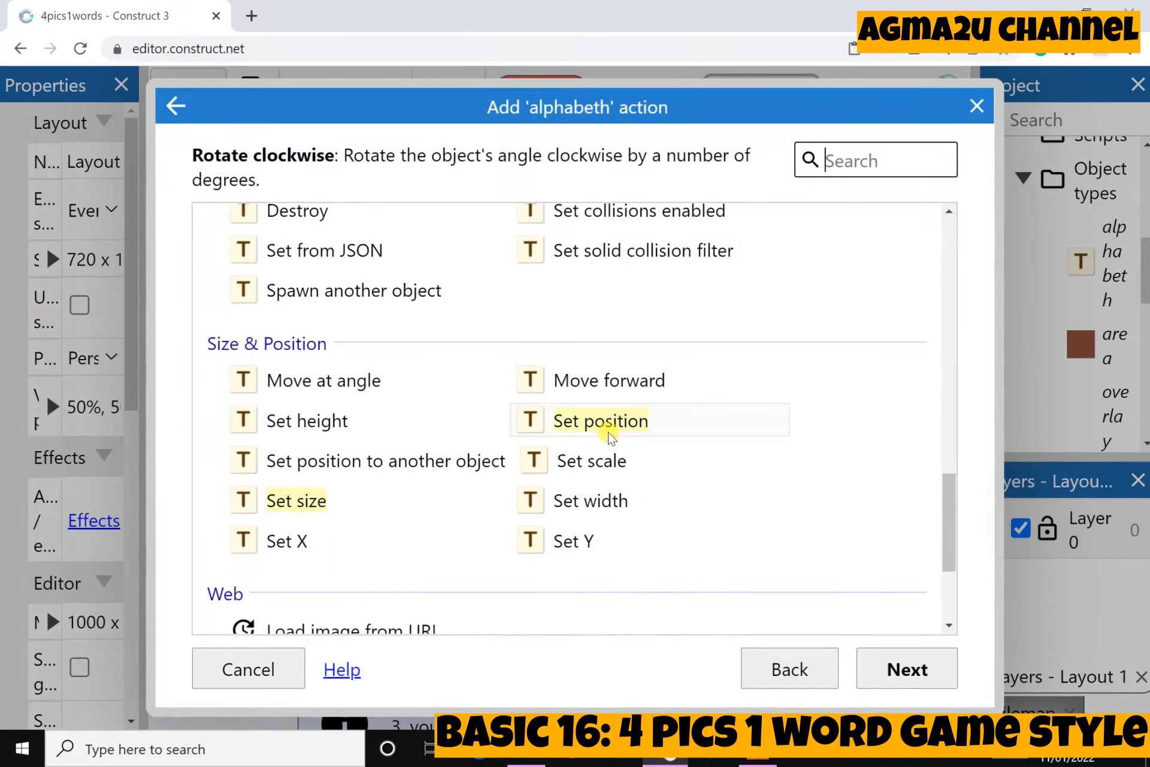
pyautogui.click(617, 419)
pyautogui.click(881, 670)
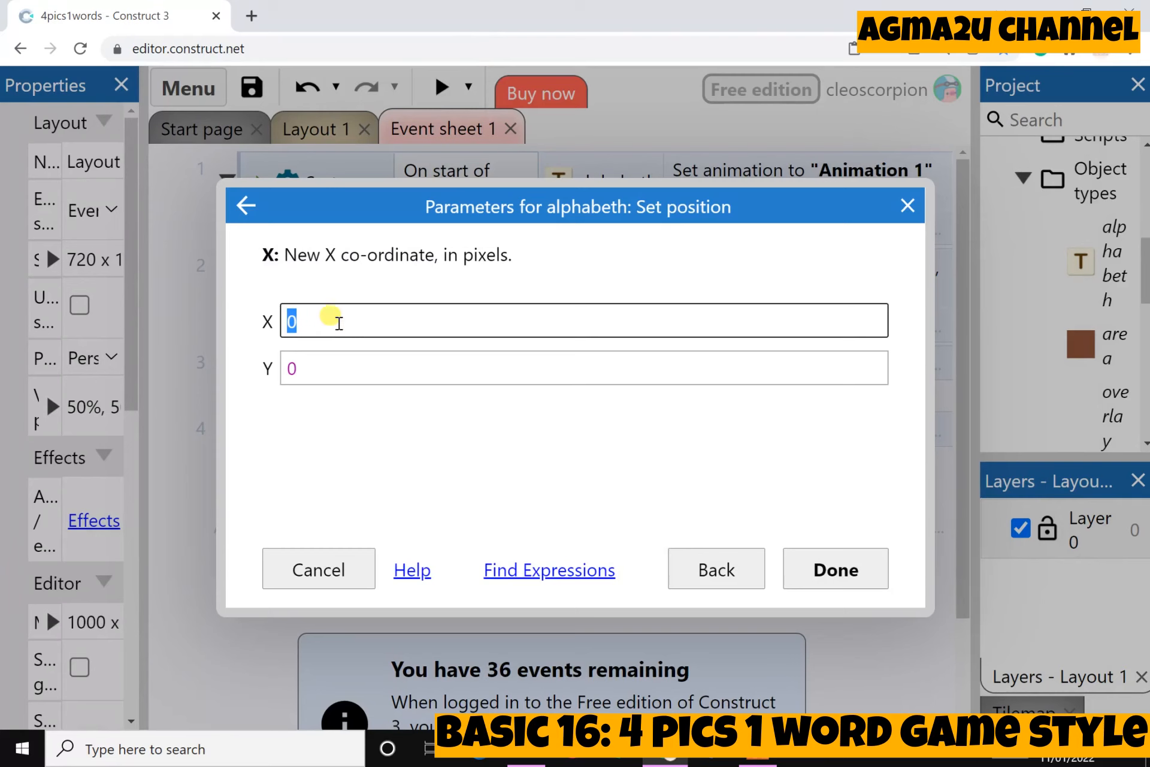
pyautogui.click(245, 205)
# Make the overlapping sub-event set the alphabeth position to another object, using area as that object with image point 0.
pyautogui.scroll(-4, 659, 636)
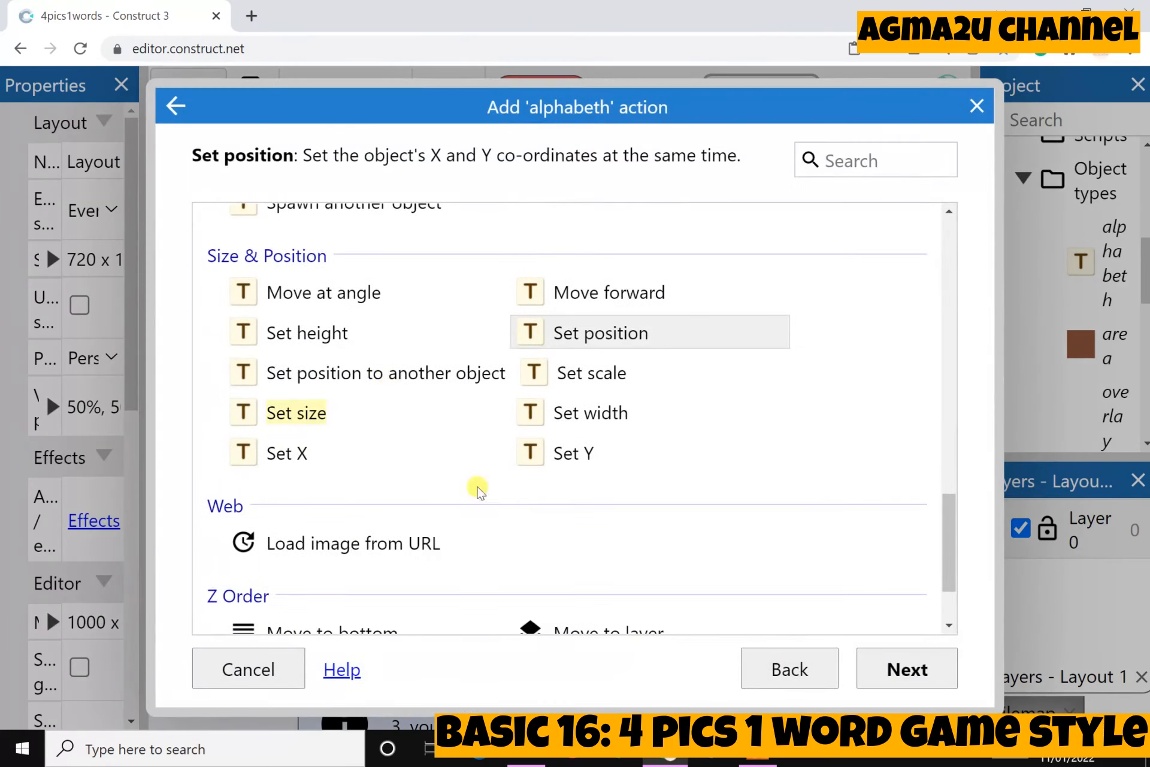
pyautogui.click(390, 377)
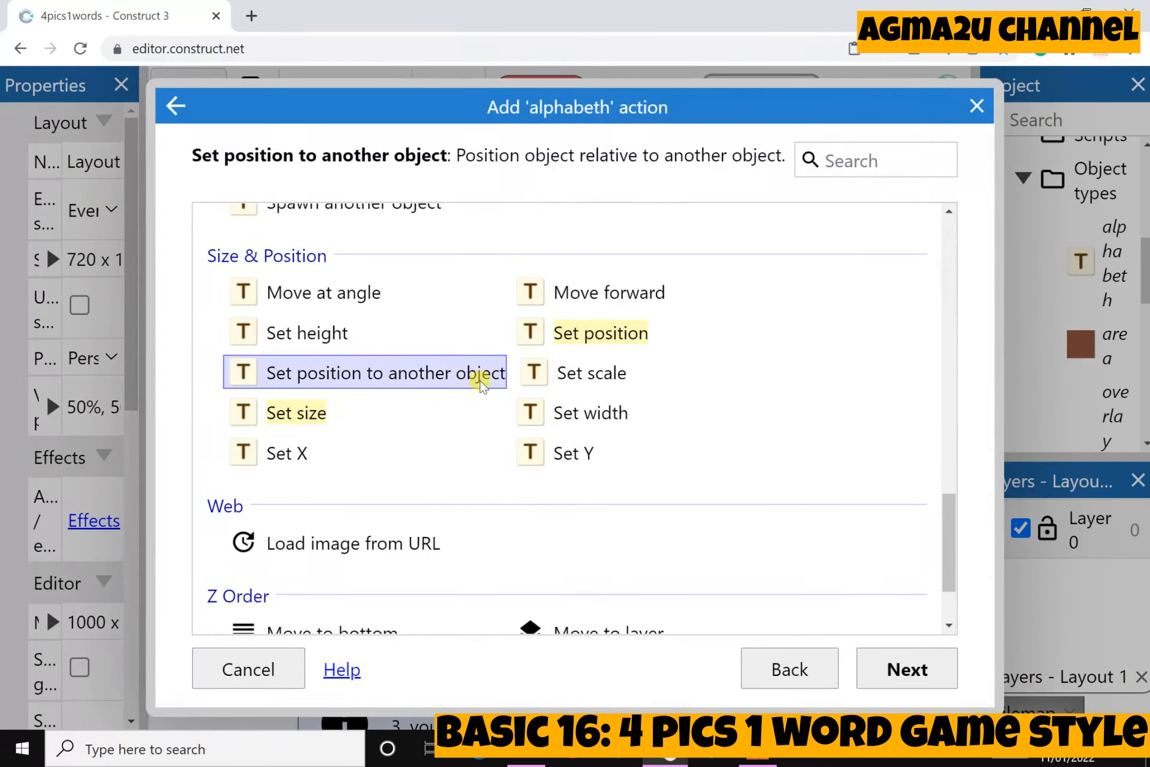
pyautogui.click(867, 665)
pyautogui.click(657, 328)
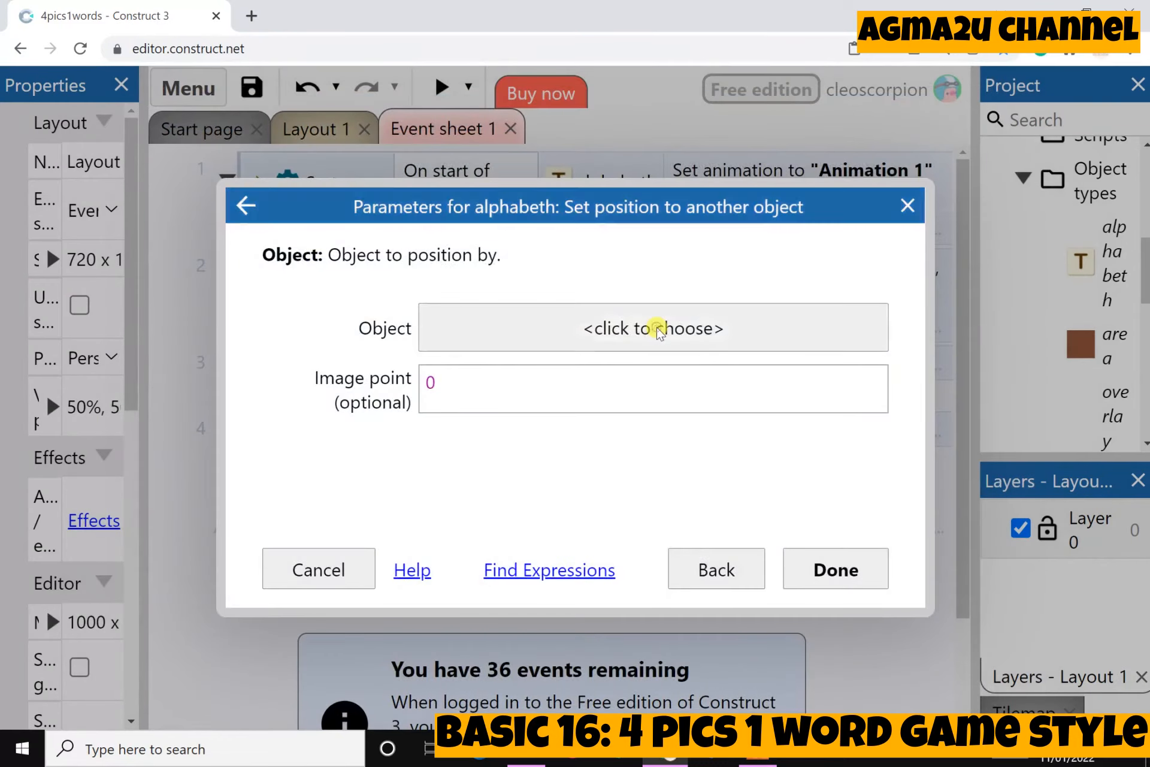
pyautogui.click(559, 274)
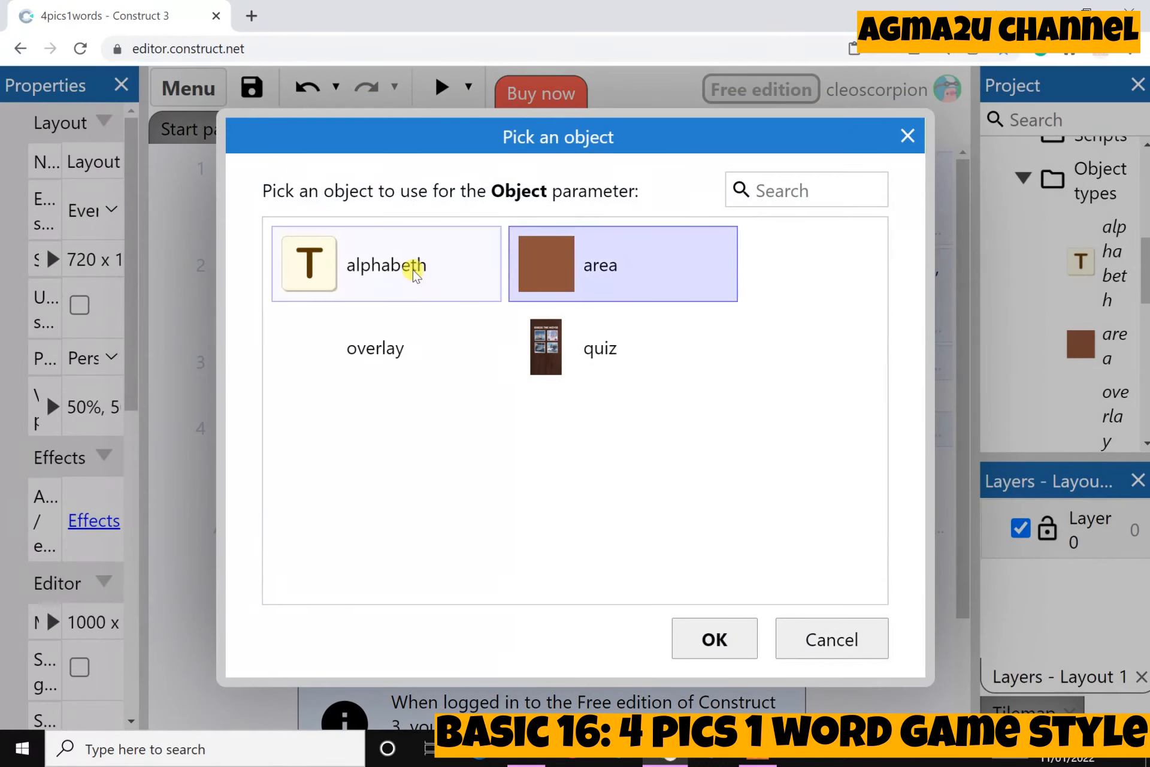
pyautogui.click(411, 267)
pyautogui.click(516, 261)
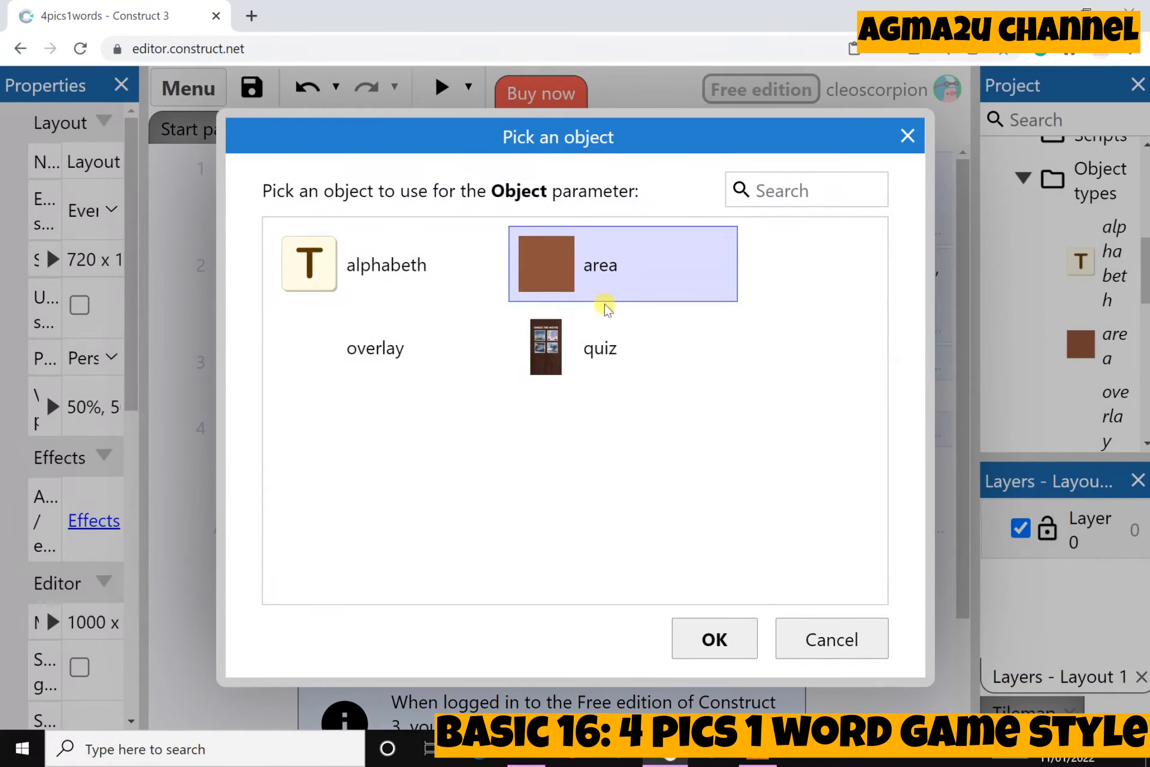
pyautogui.click(742, 638)
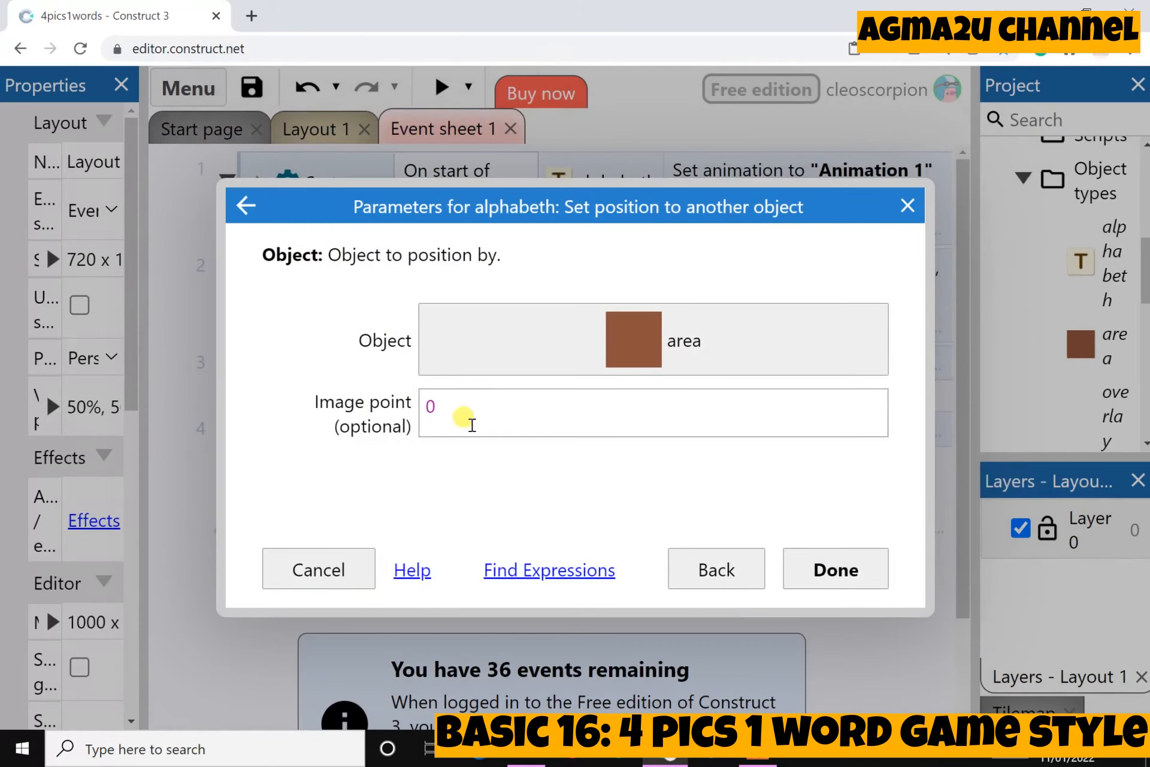
pyautogui.click(821, 569)
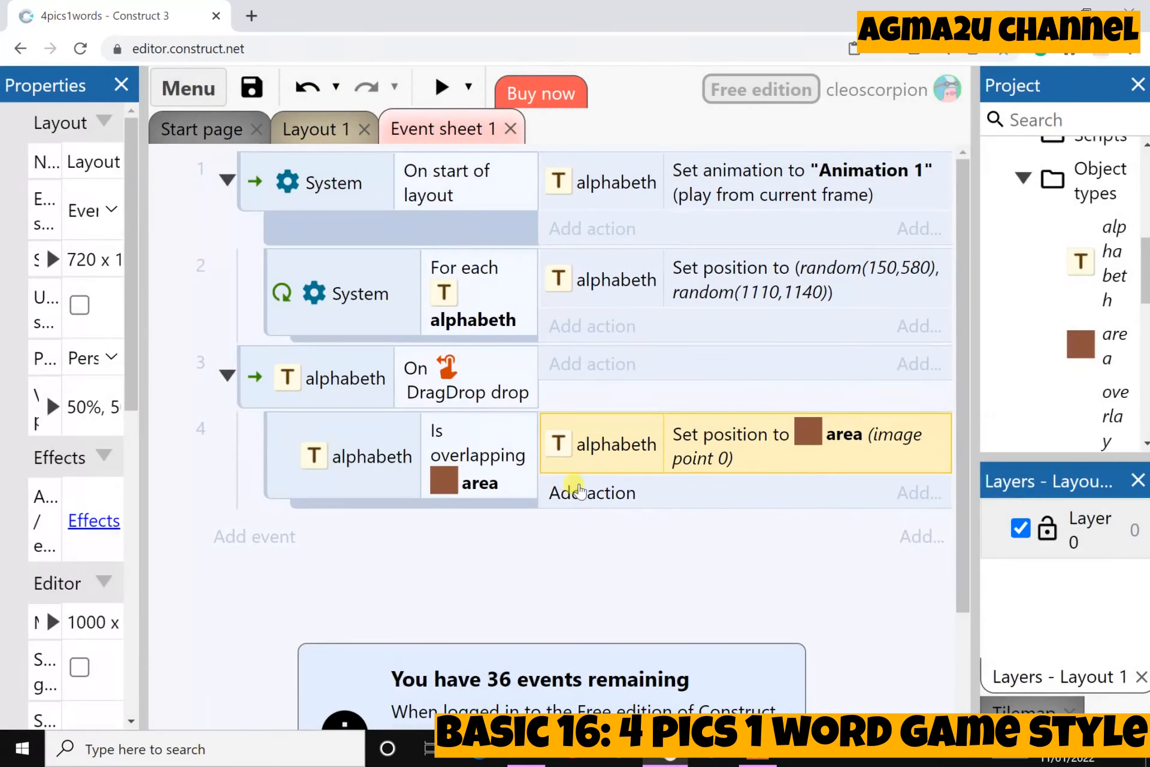
# Add a System Wait action of 0.1 seconds after the set position action in the "Is overlapping area" sub-event.
pyautogui.click(607, 491)
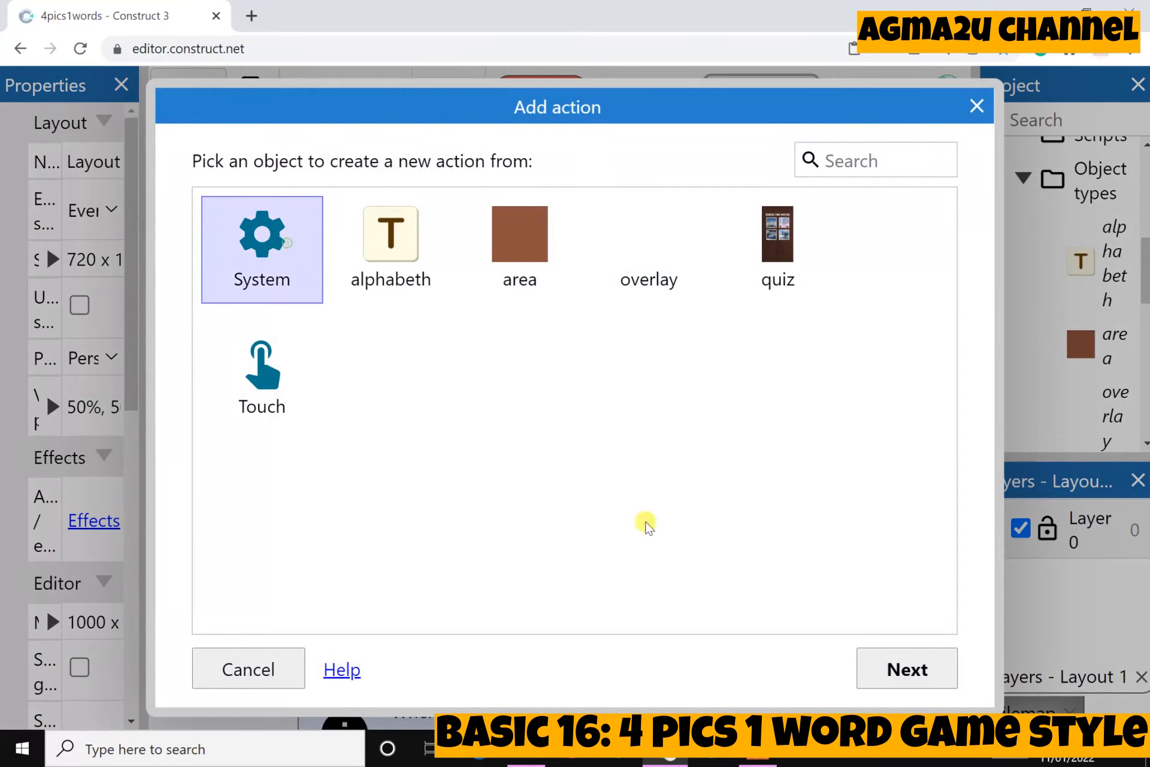
pyautogui.click(883, 655)
pyautogui.scroll(-15, 521, 545)
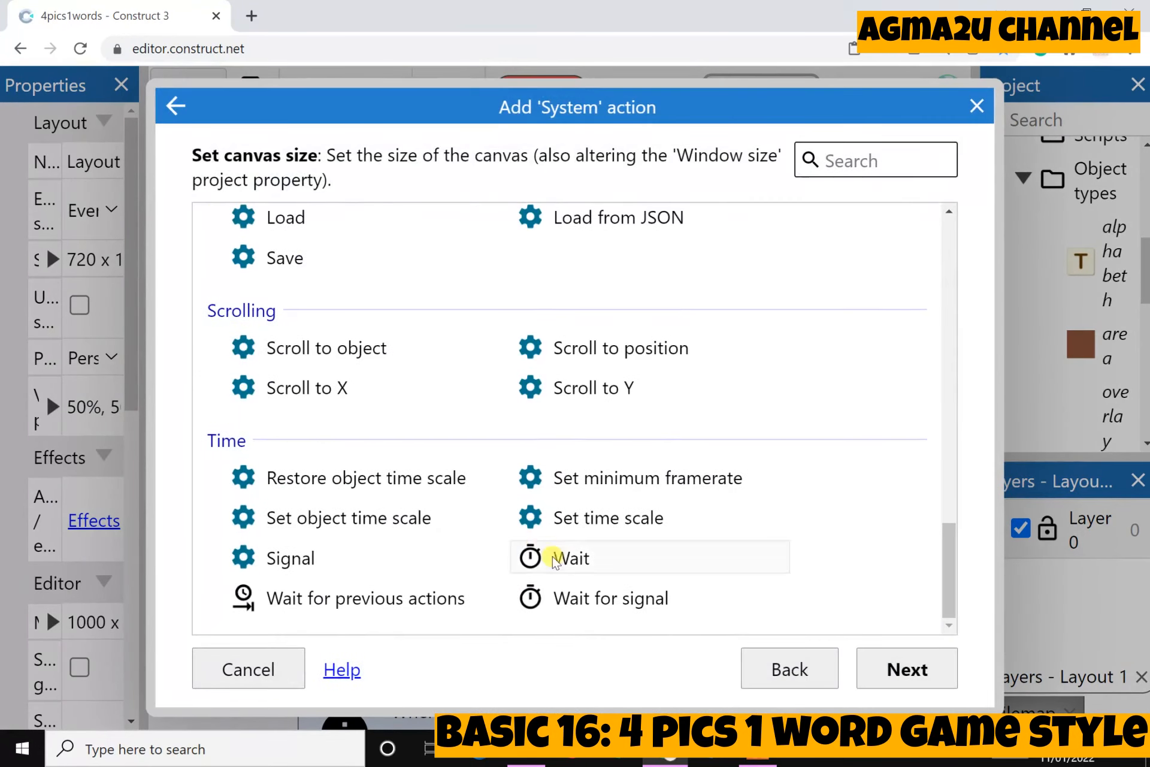
pyautogui.click(550, 558)
pyautogui.click(908, 670)
pyautogui.write('0')
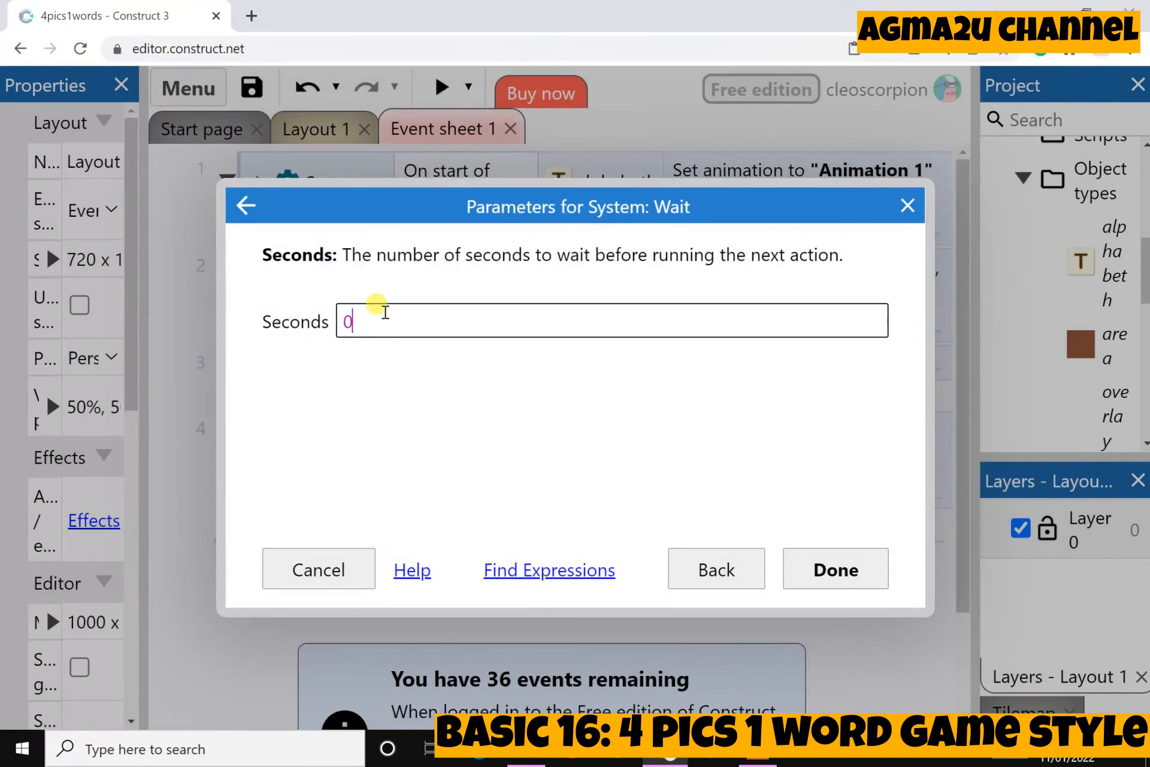
pyautogui.write('.1')
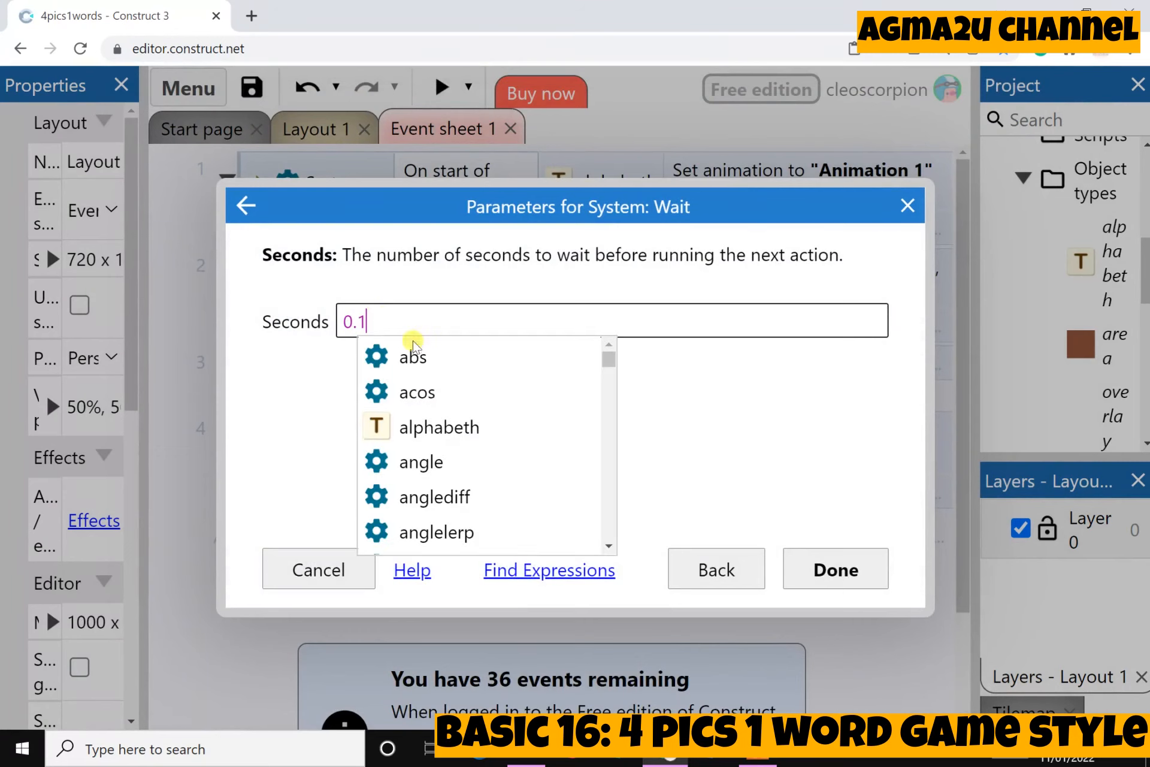
pyautogui.click(718, 374)
pyautogui.click(836, 570)
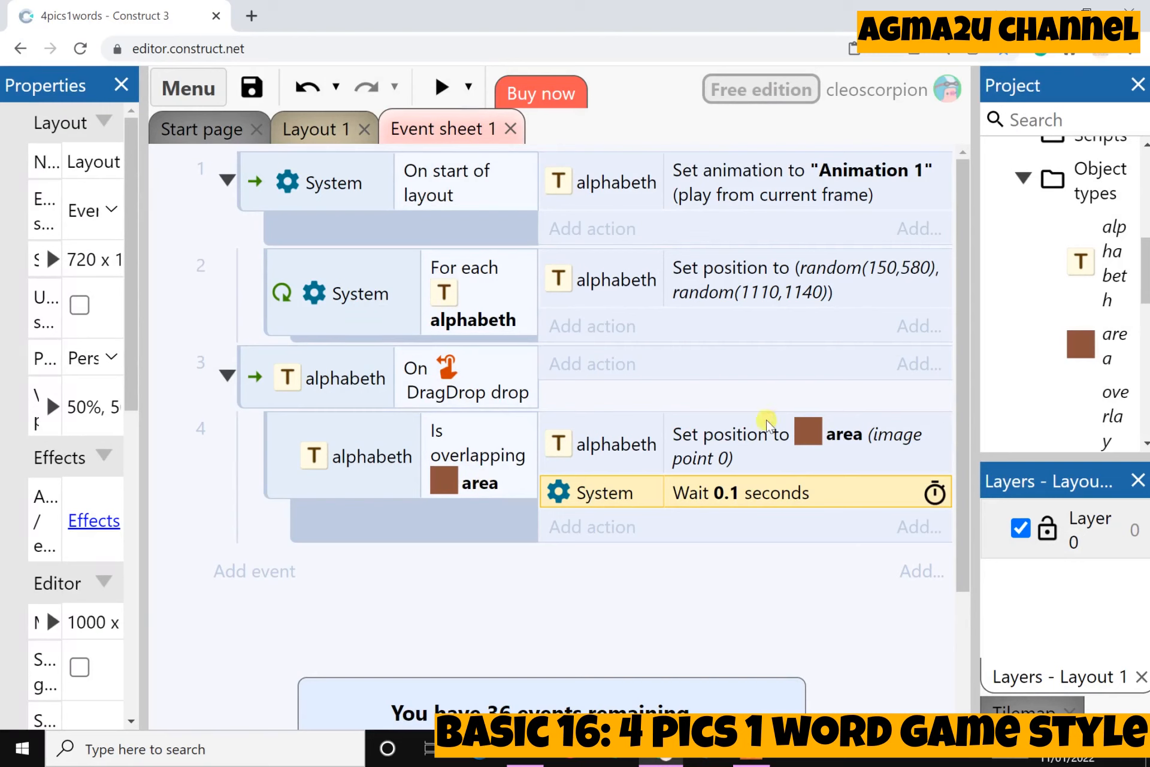
# Preview the game, test moving several letter tiles onto the answer squares and off again, and close the preview.
pyautogui.click(442, 87)
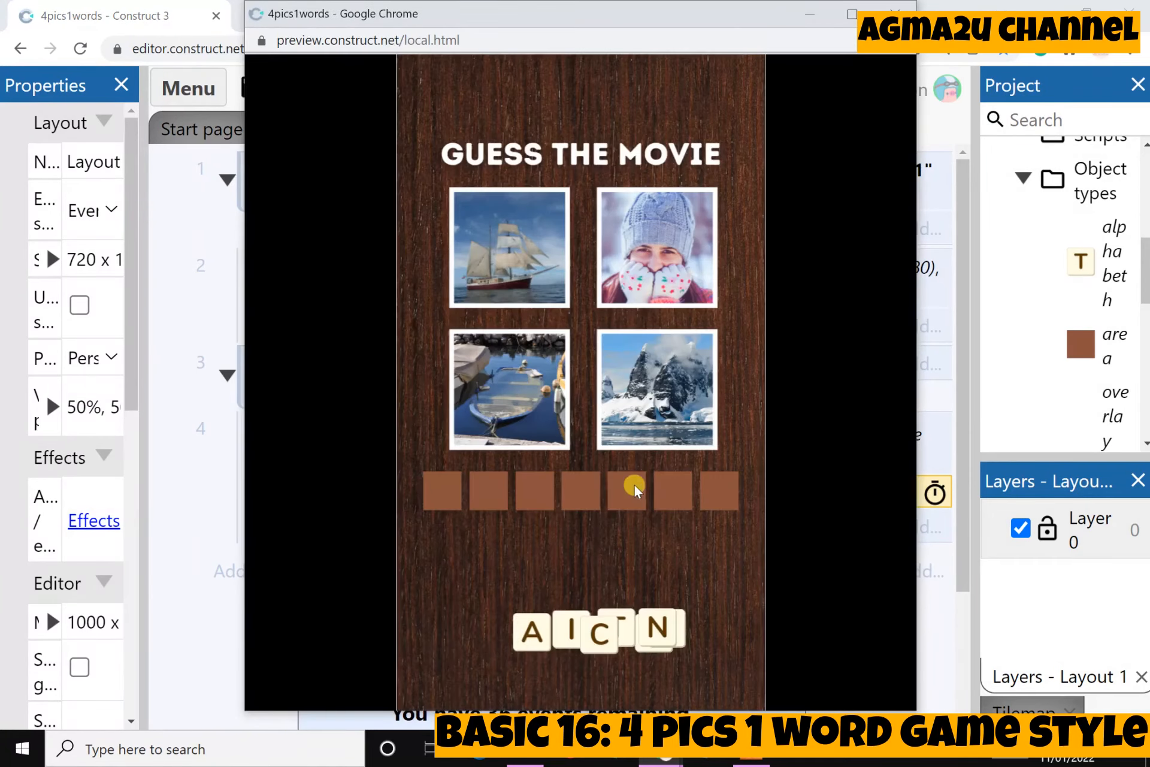
pyautogui.moveTo(593, 644); pyautogui.dragTo(626, 507)
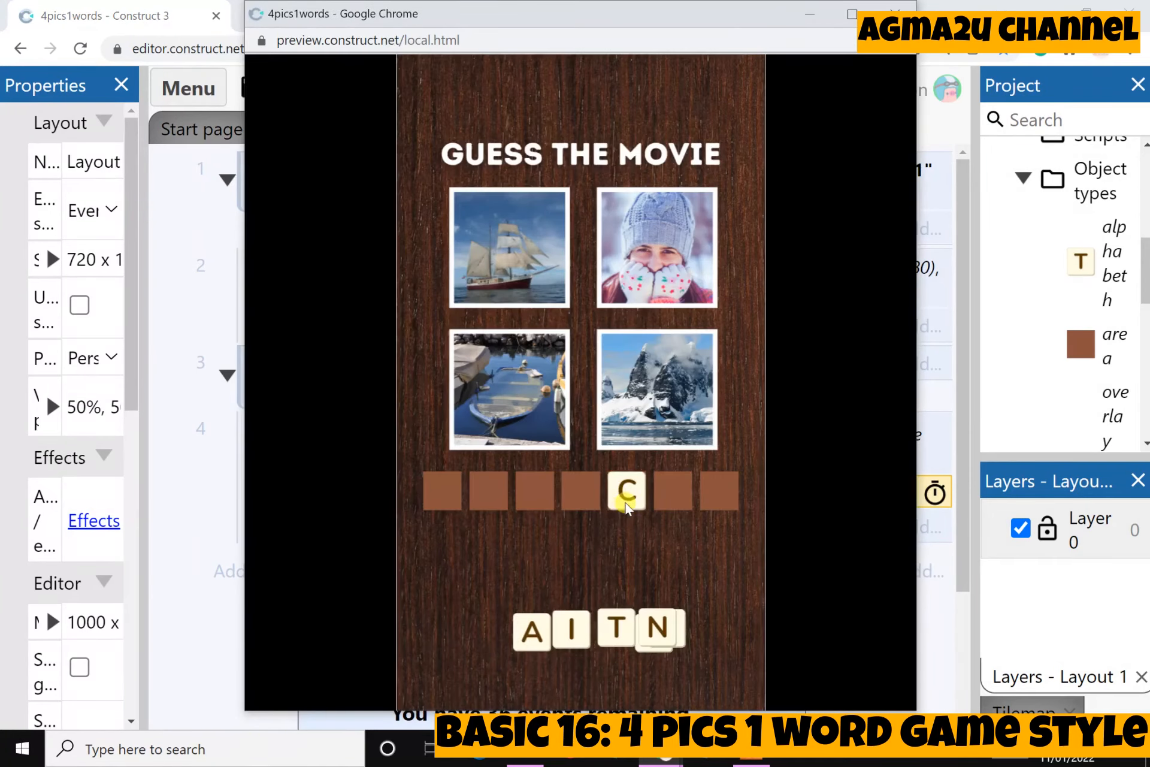
pyautogui.moveTo(617, 628); pyautogui.dragTo(572, 534)
pyautogui.moveTo(571, 623); pyautogui.dragTo(715, 507)
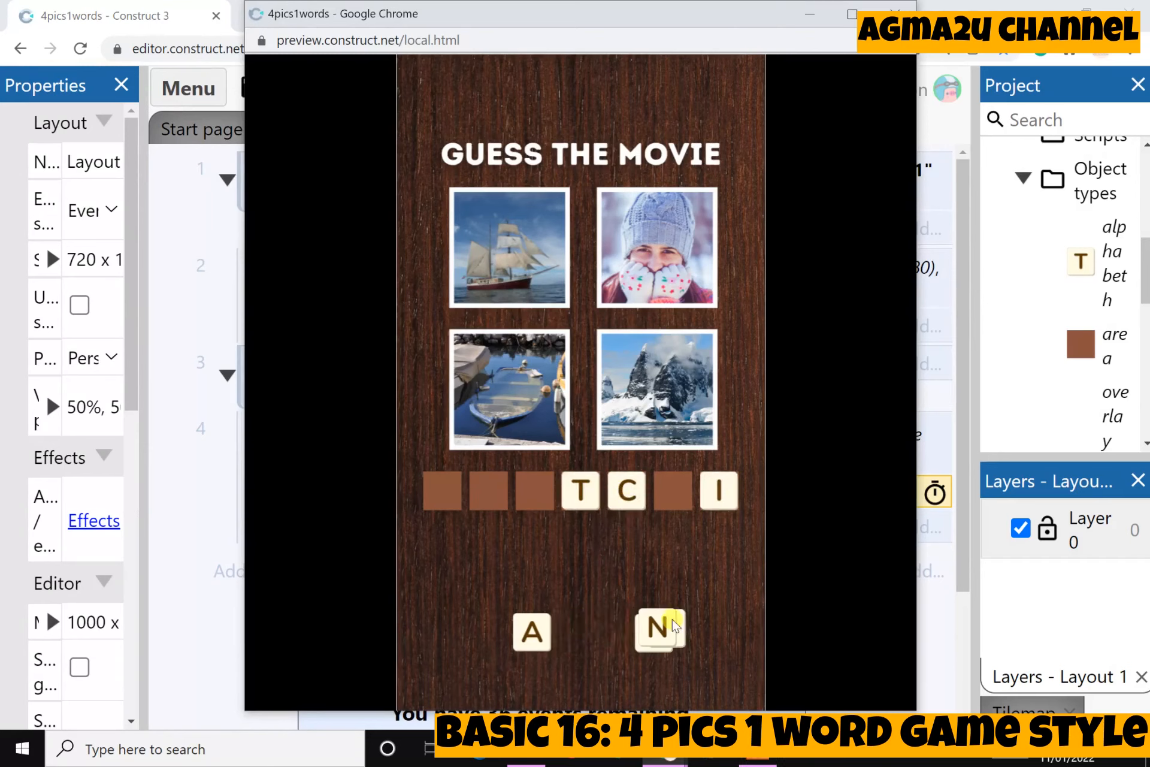
pyautogui.moveTo(671, 621); pyautogui.dragTo(509, 502)
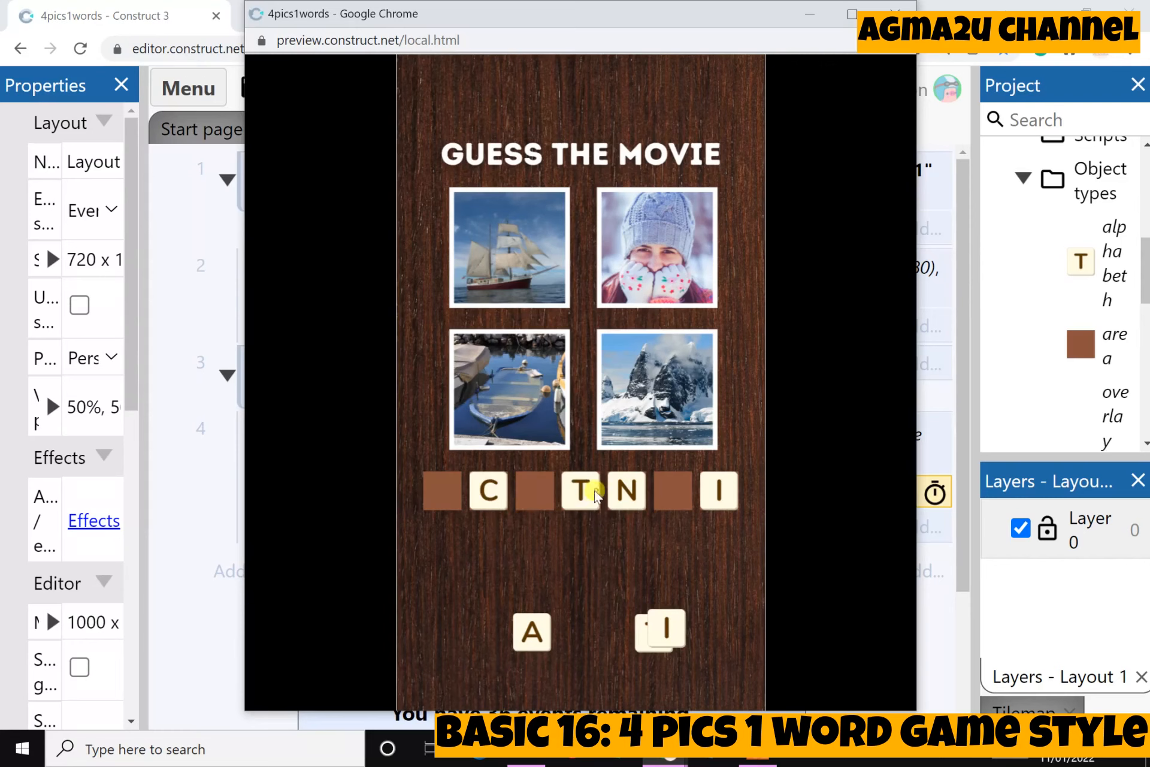
pyautogui.moveTo(596, 495)
pyautogui.mouseDown()
pyautogui.moveTo(535, 496)
pyautogui.moveTo(581, 513)
pyautogui.mouseUp()
pyautogui.moveTo(653, 634); pyautogui.dragTo(627, 491)
pyautogui.moveTo(532, 641); pyautogui.dragTo(483, 575)
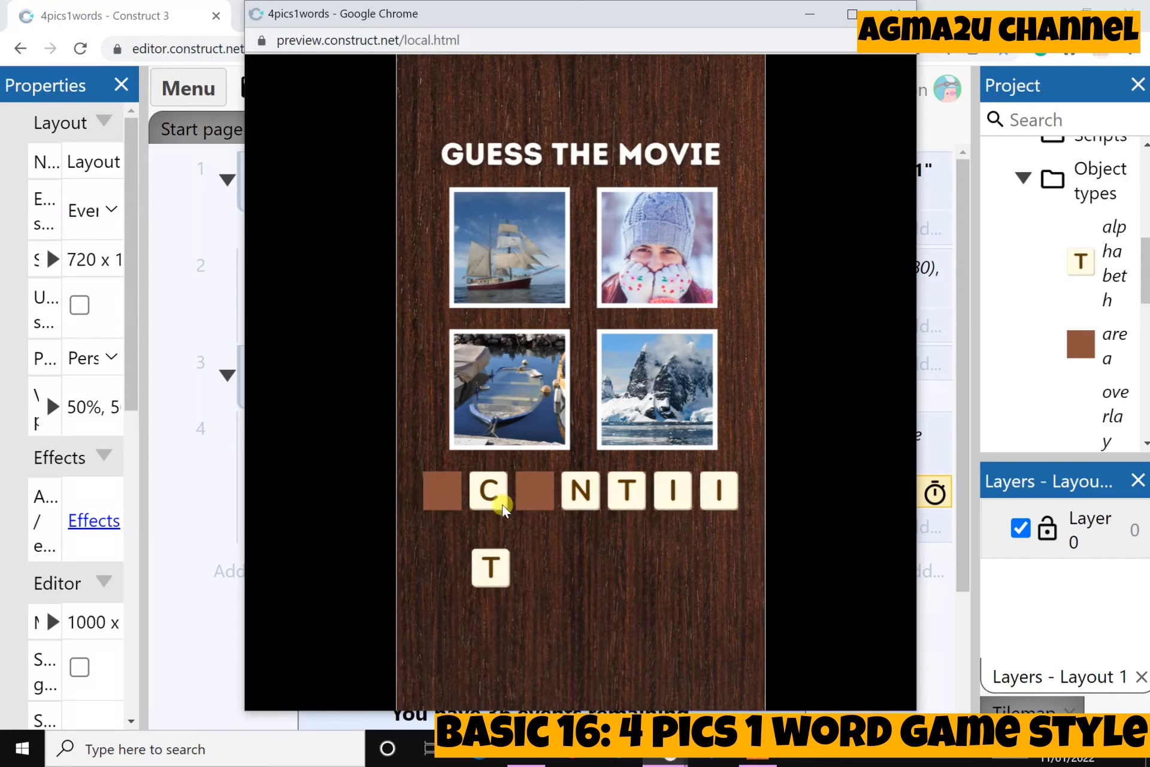
pyautogui.moveTo(502, 504); pyautogui.dragTo(547, 583)
pyautogui.moveTo(582, 491); pyautogui.dragTo(540, 492)
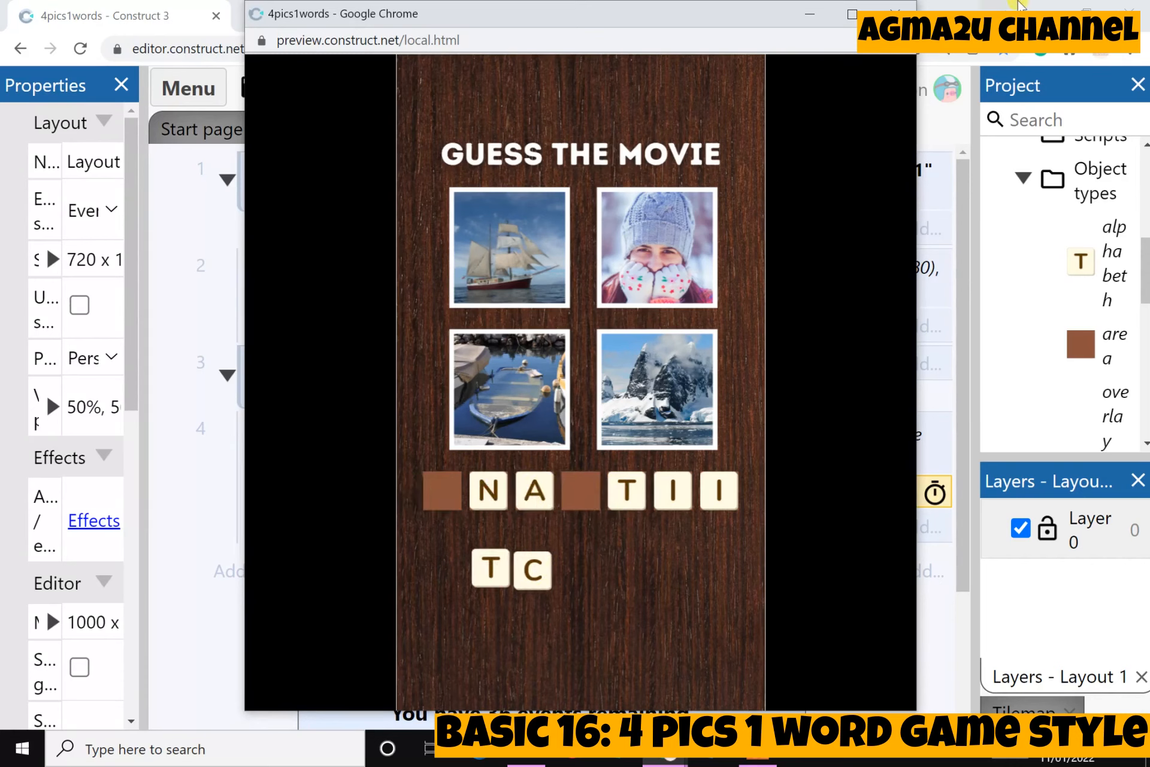
pyautogui.click(895, 13)
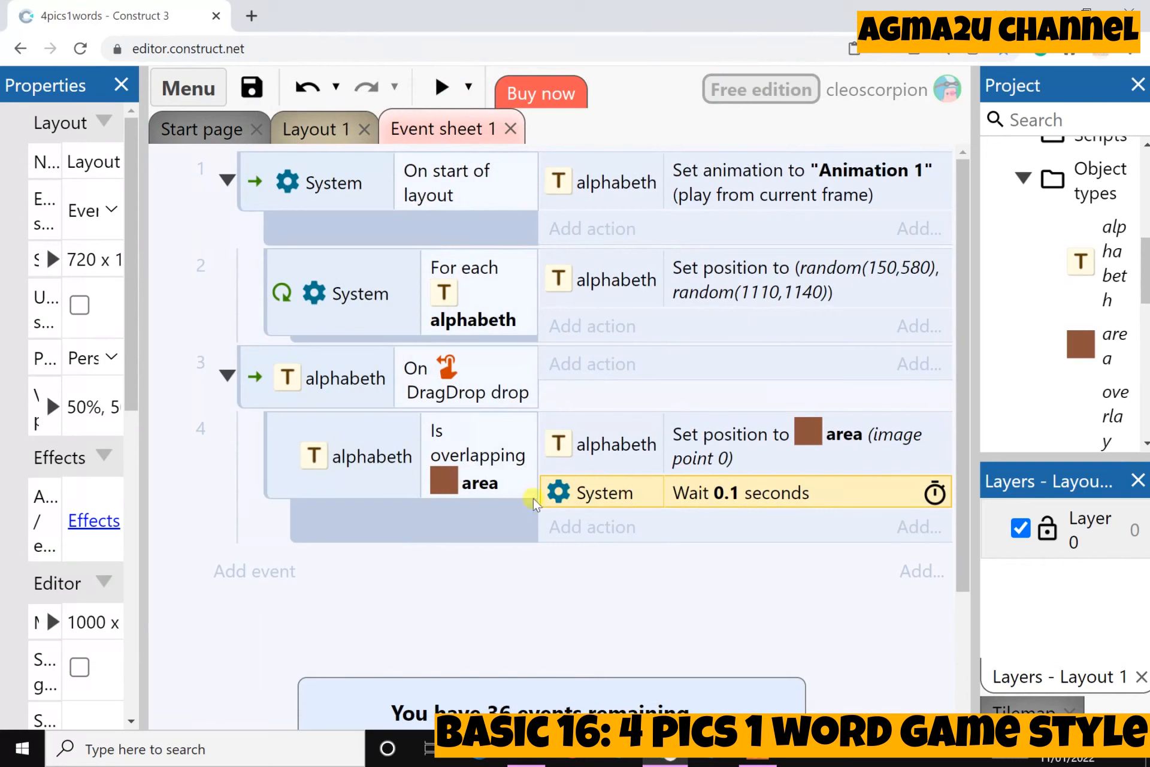
# Start a sub-event under the "Is overlapping area" event with alphabeth as the object for its condition.
pyautogui.click(274, 454)
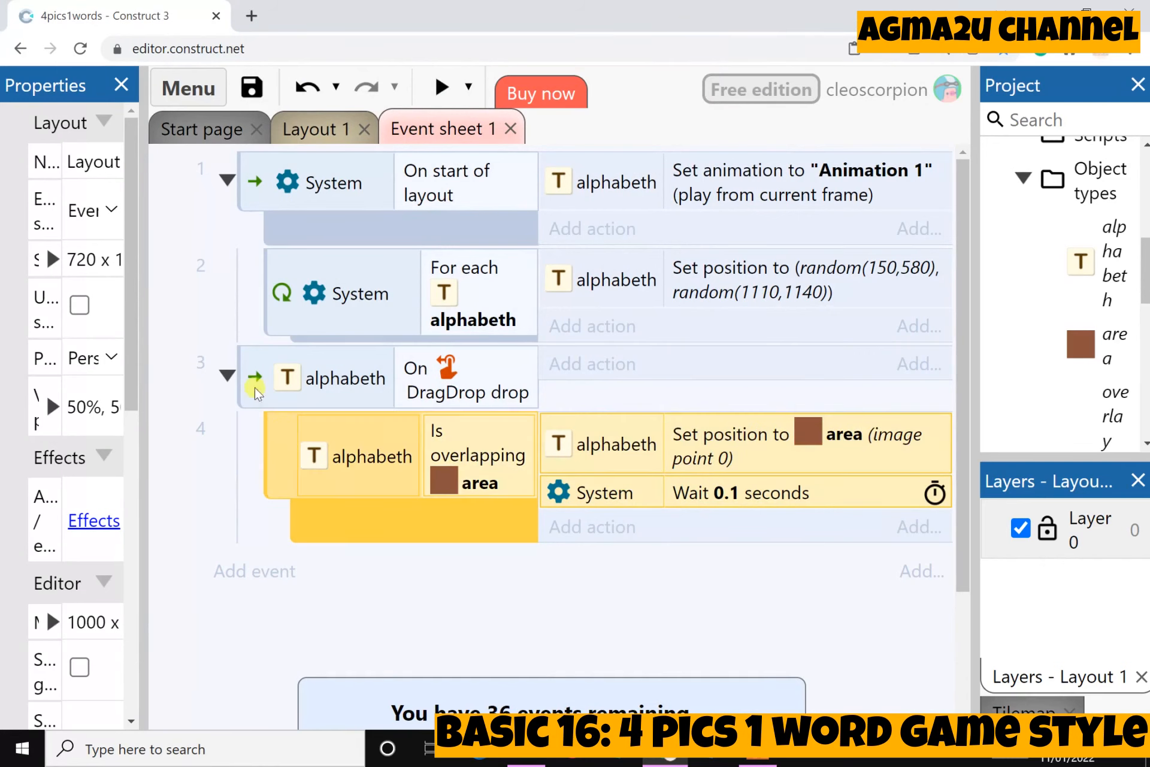
pyautogui.rightClick(288, 467)
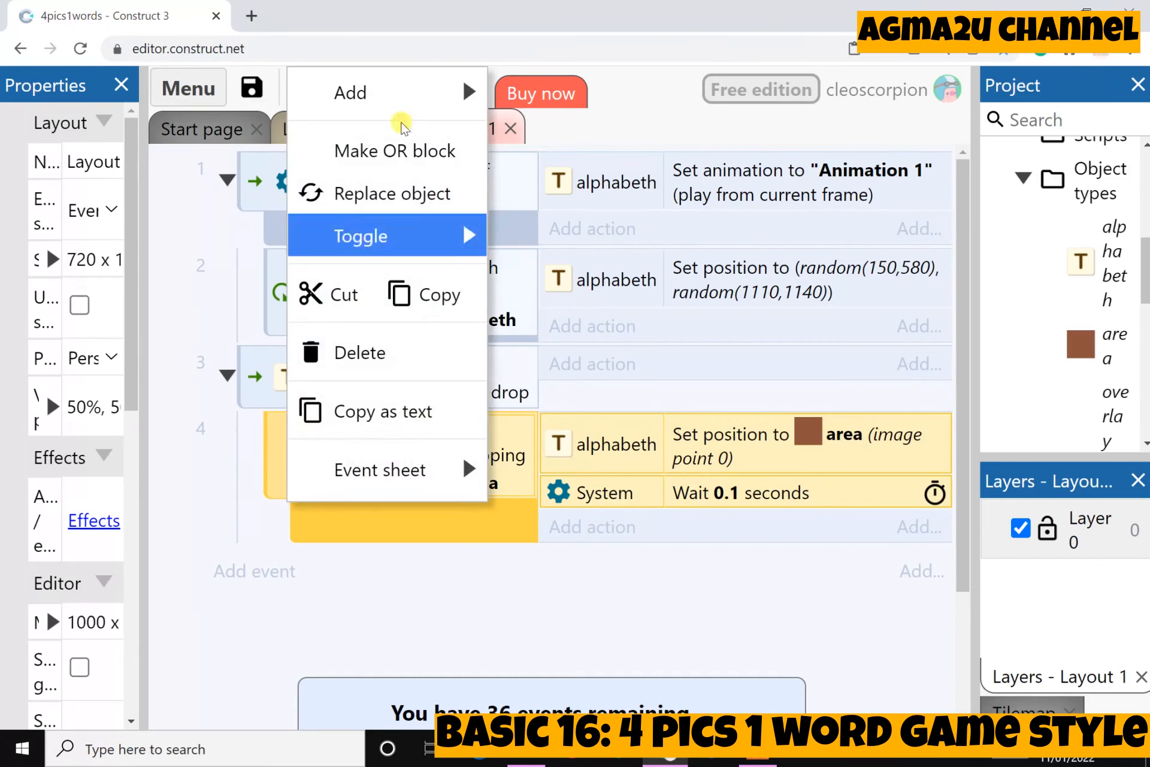
pyautogui.moveTo(411, 107)
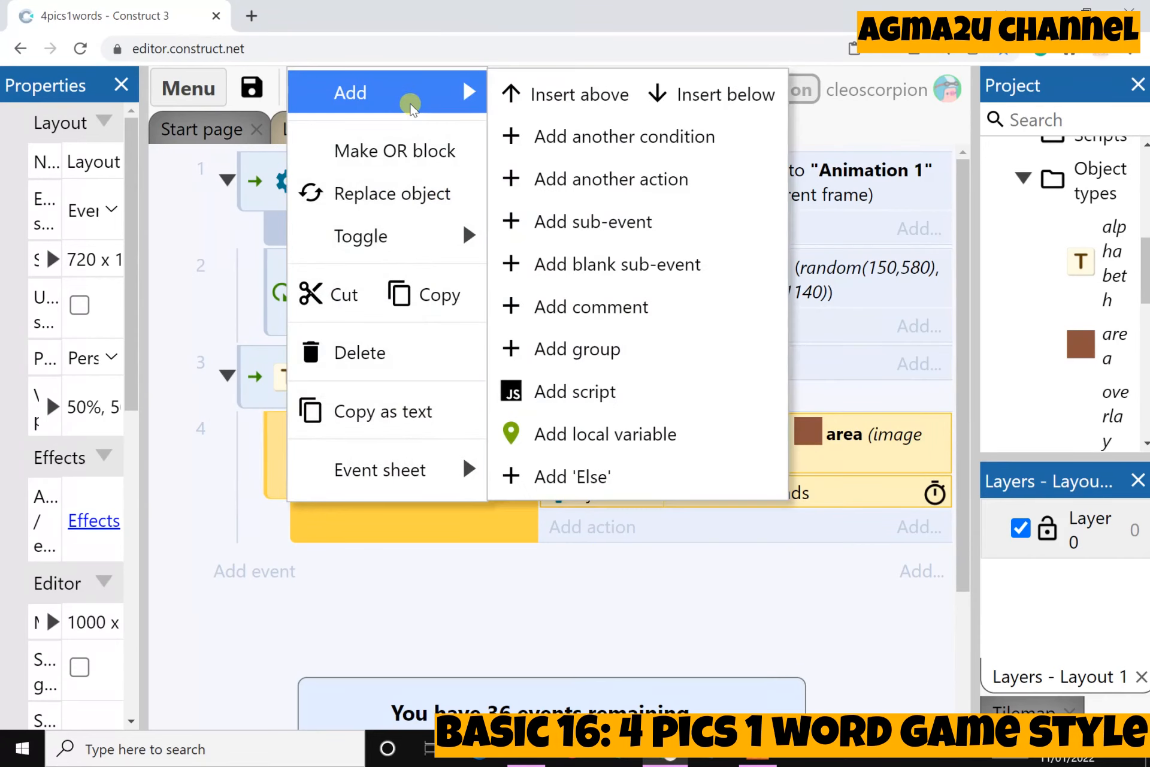
pyautogui.click(589, 223)
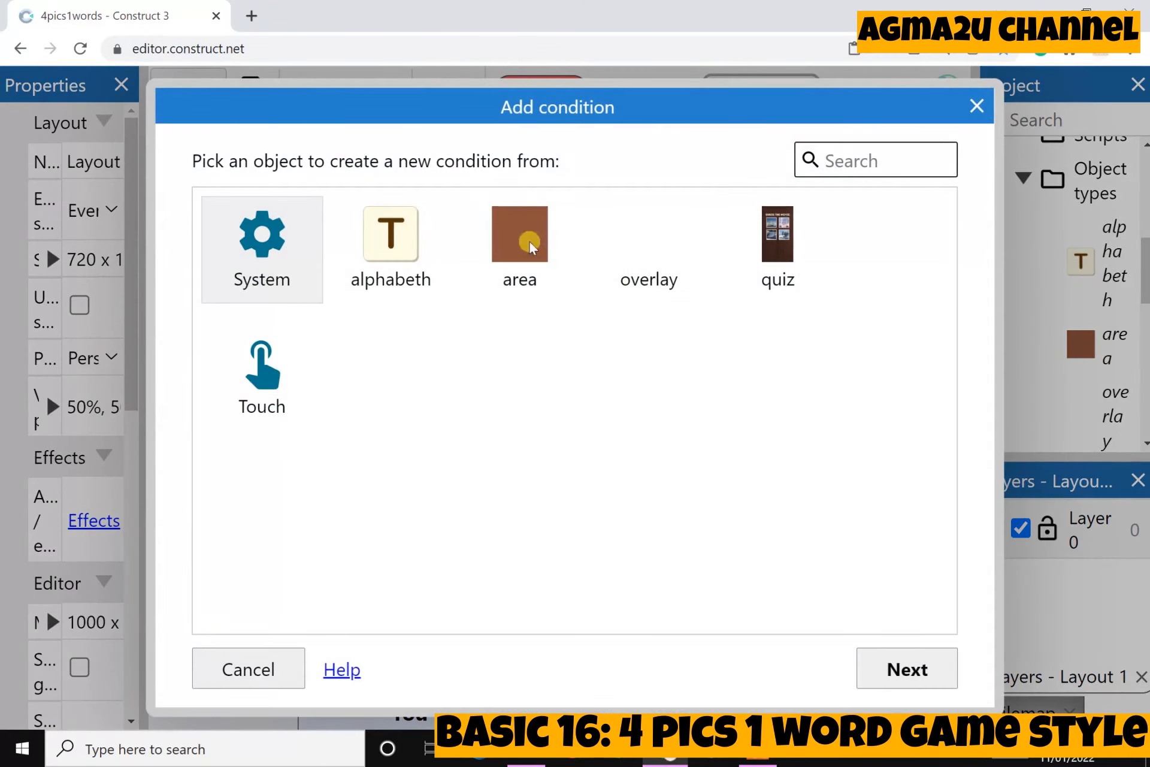
pyautogui.click(438, 245)
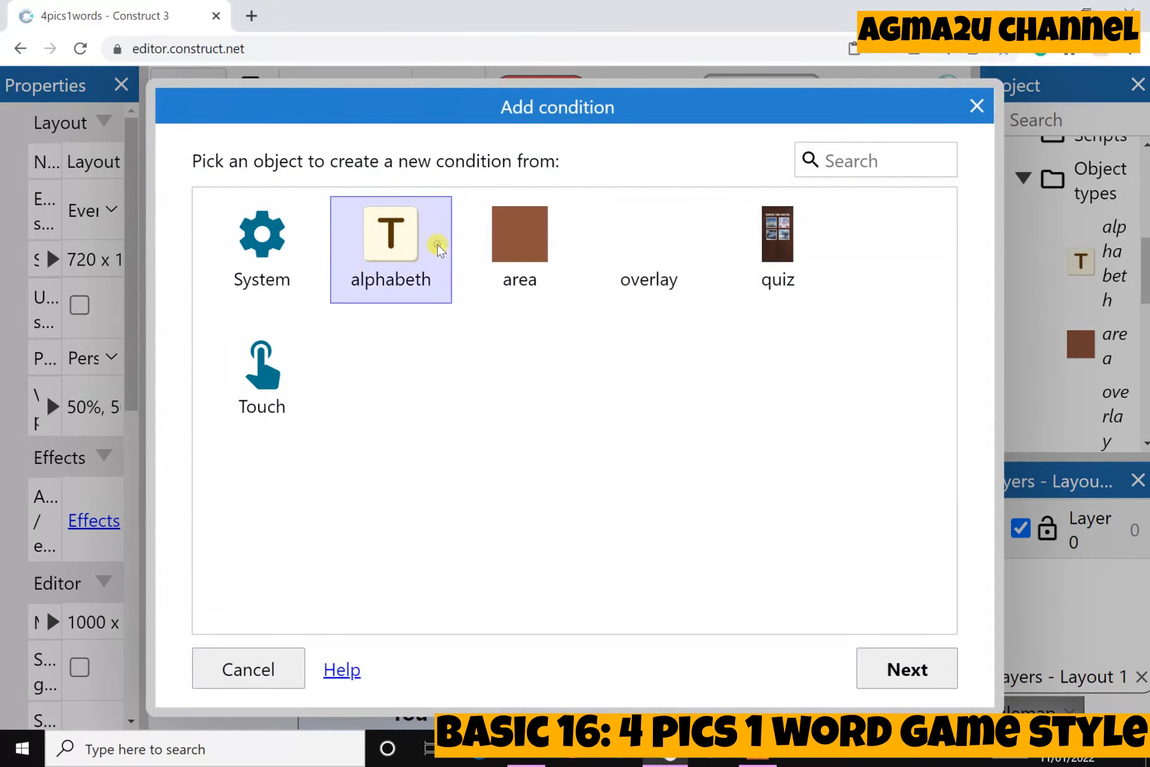
pyautogui.click(878, 665)
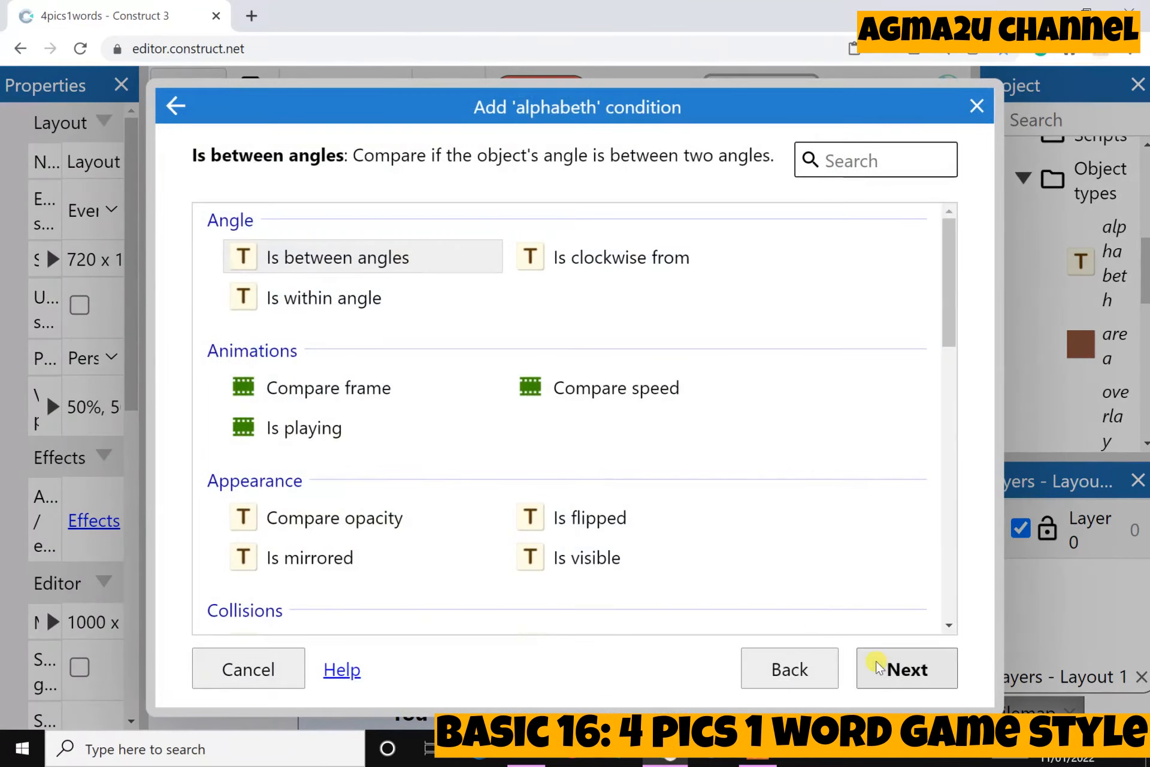
pyautogui.click(360, 391)
pyautogui.click(912, 669)
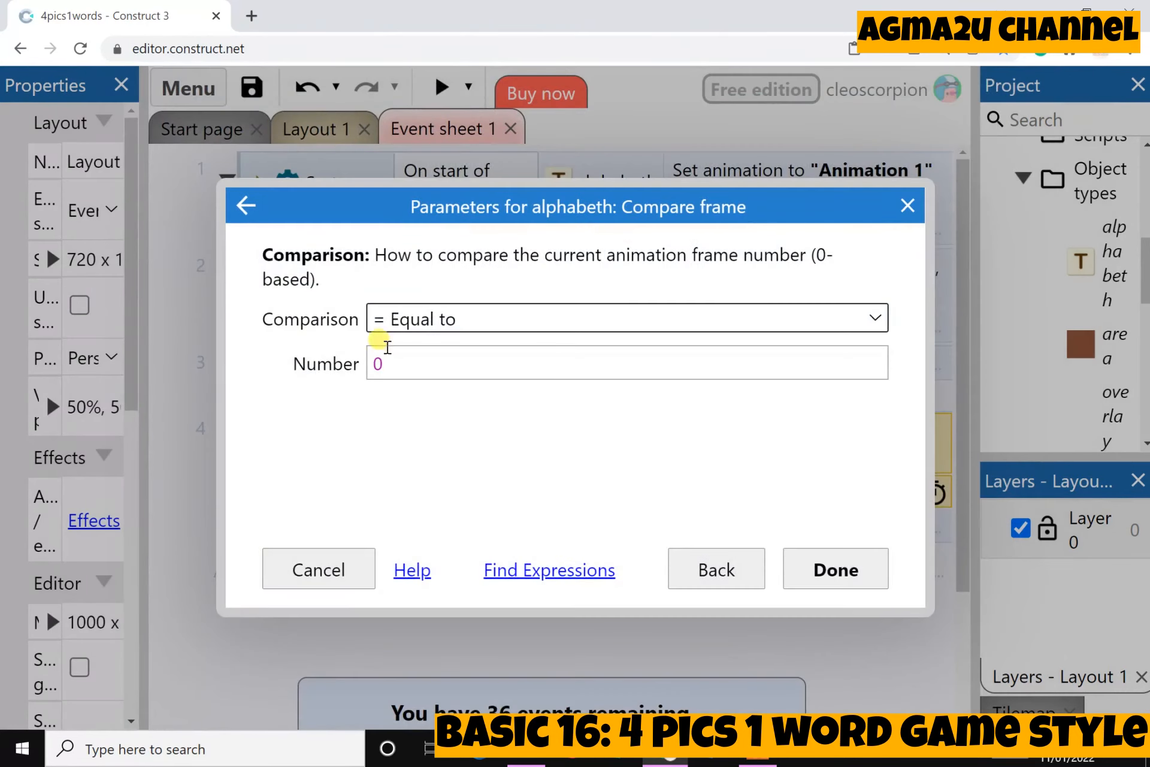
pyautogui.click(409, 363)
pyautogui.click(245, 205)
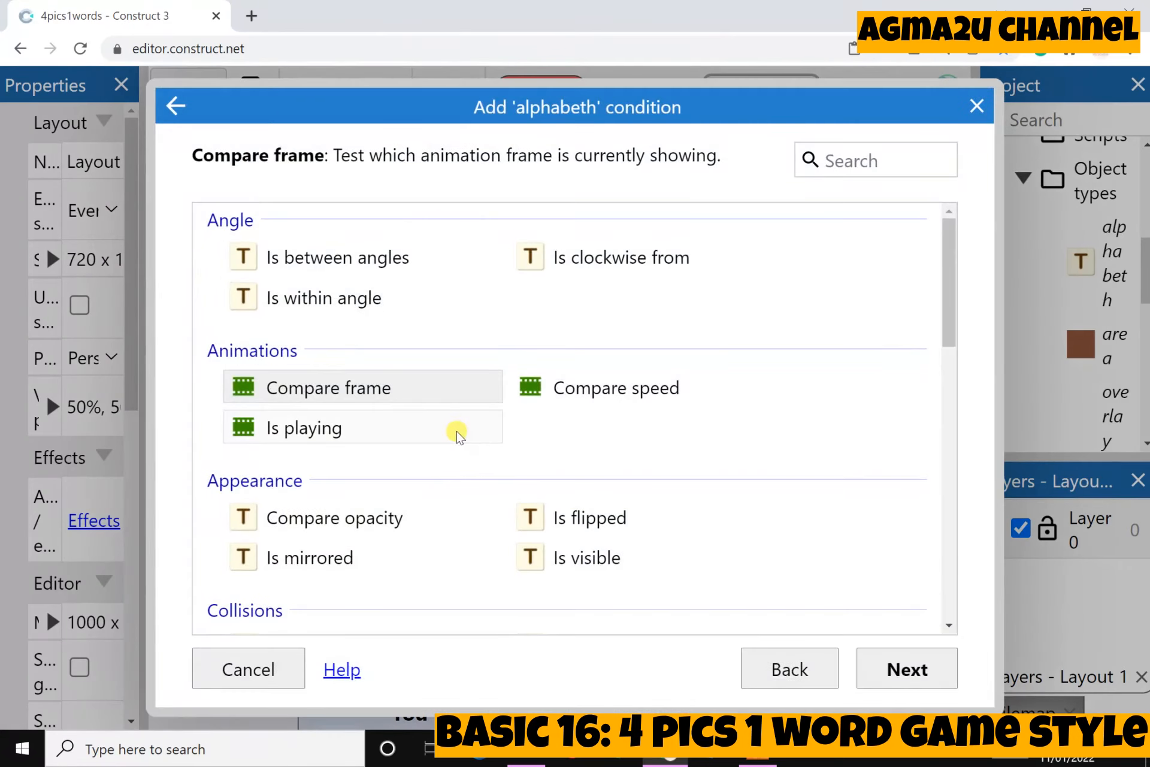
# Give the new sub-event an alphabeth Compare frame condition, equal to area.AnimationFrame.
pyautogui.click(416, 392)
pyautogui.click(883, 671)
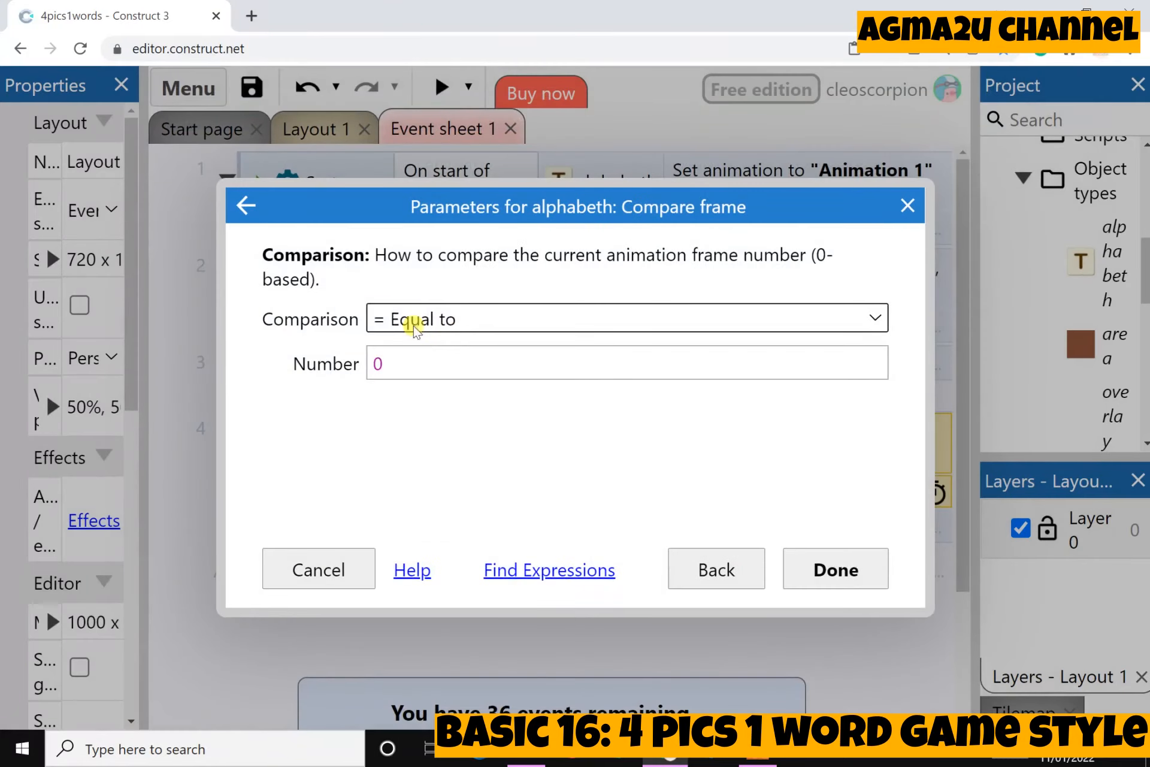
pyautogui.click(353, 370)
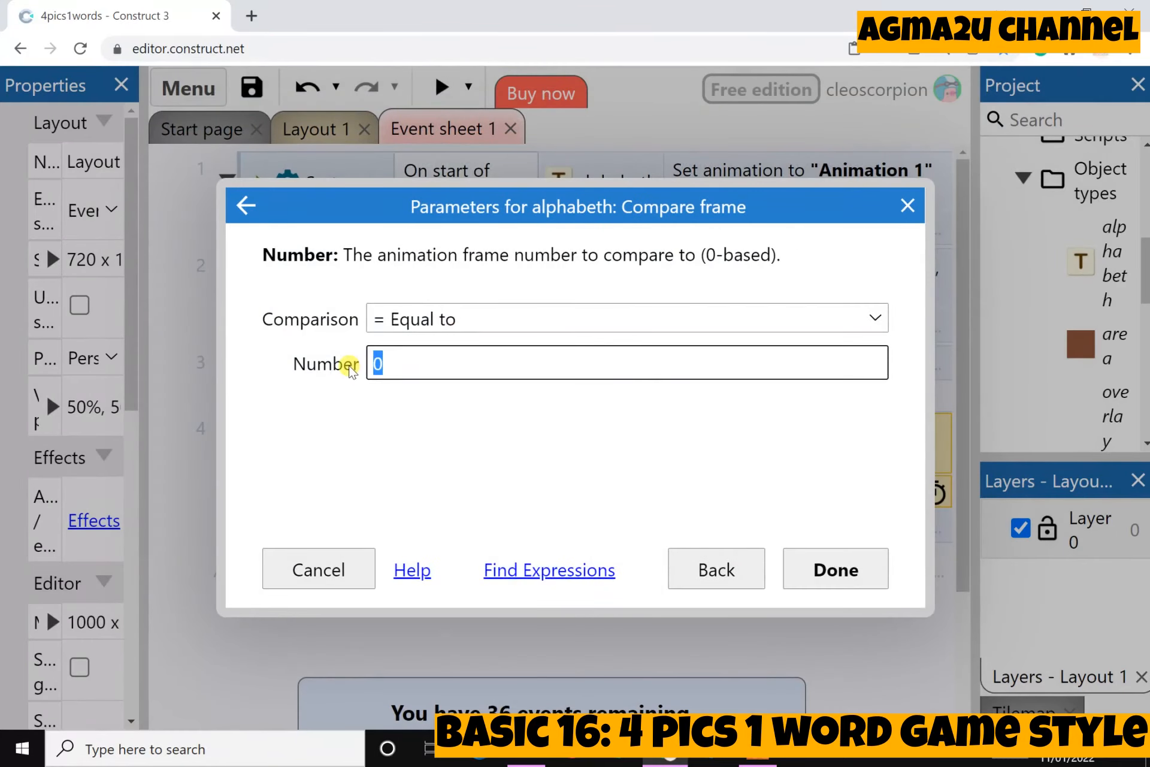
pyautogui.write('area.')
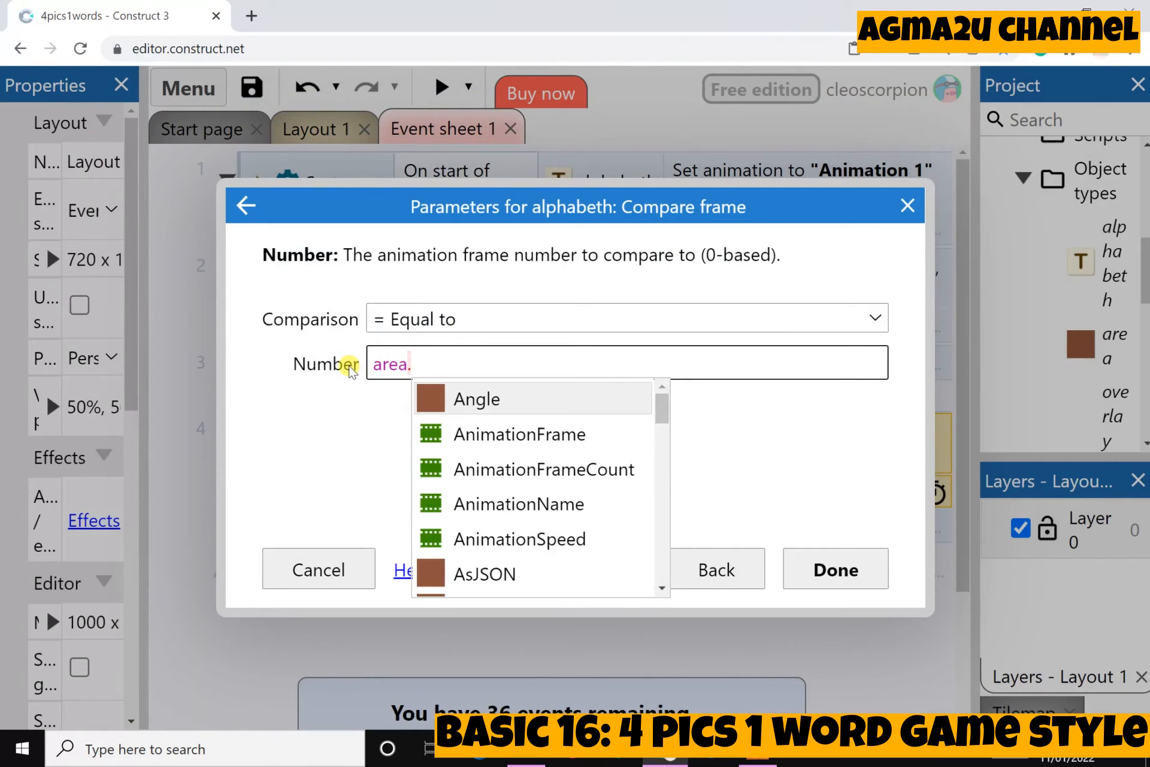
pyautogui.press('Down')
pyautogui.press('Return')
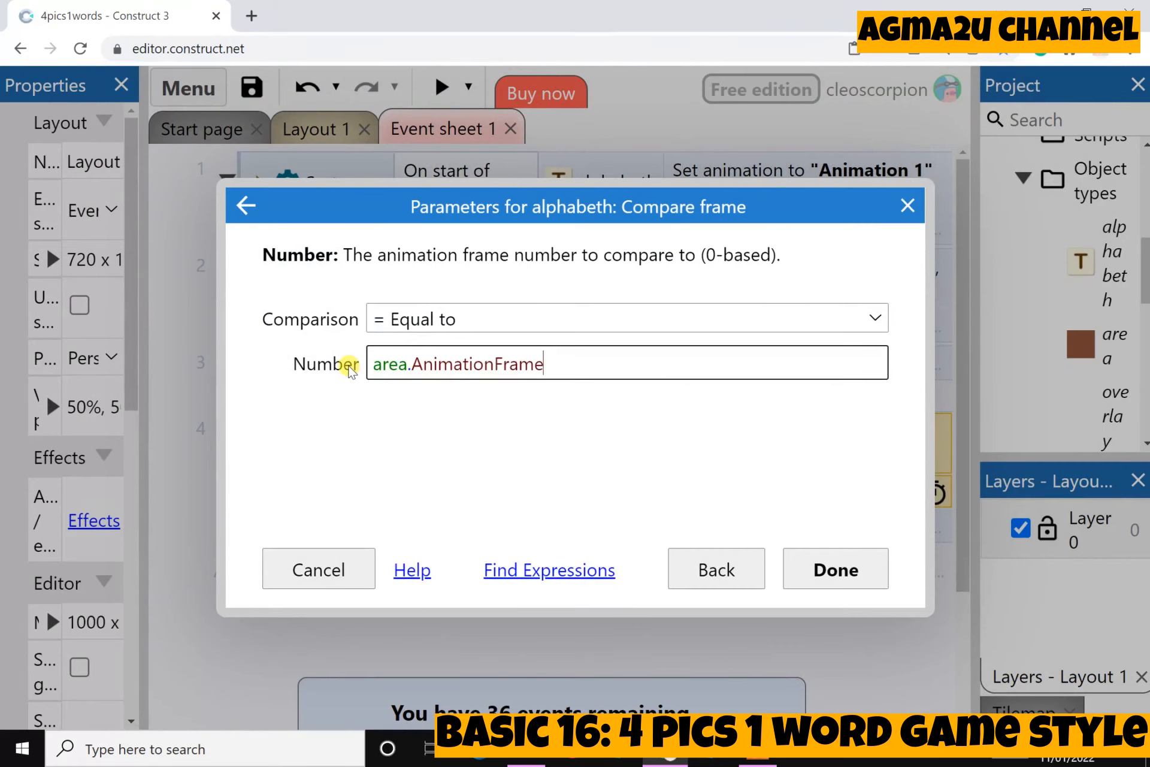
pyautogui.click(838, 569)
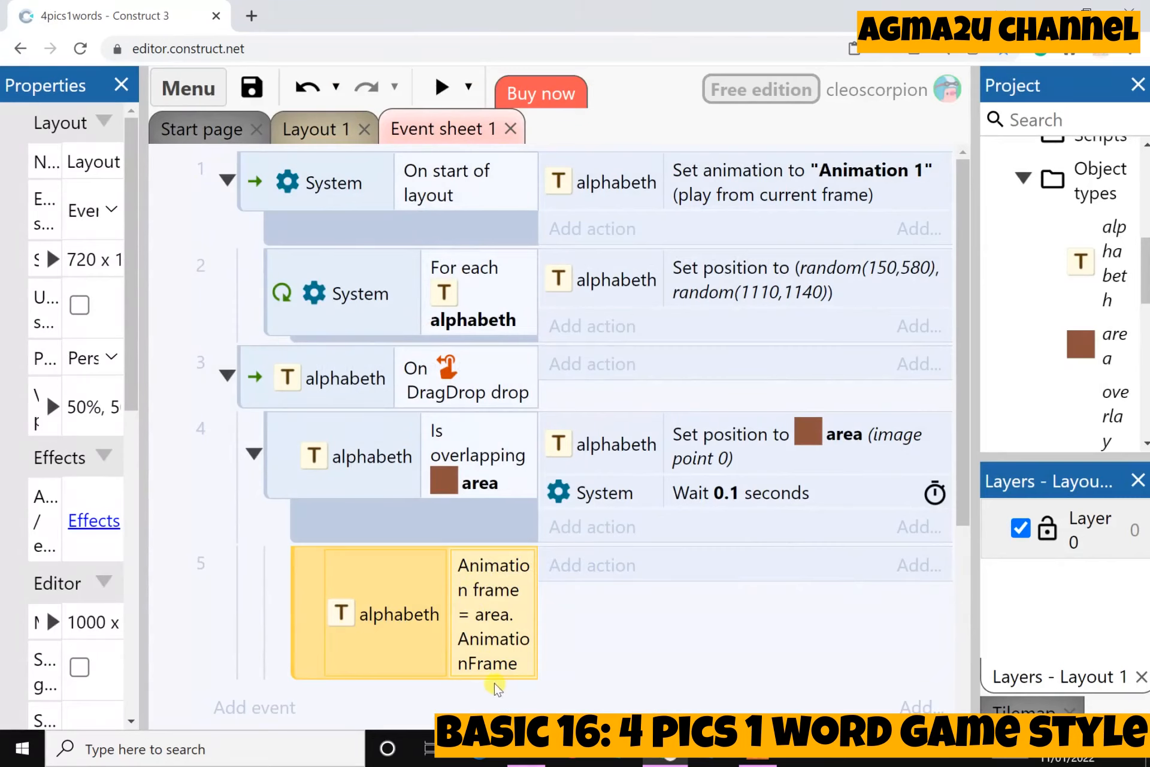
# Add an alphabeth DragDrop Set enabled action with state Disabled to the animation frame comparison sub-event, and preview the game.
pyautogui.click(593, 567)
pyautogui.click(405, 281)
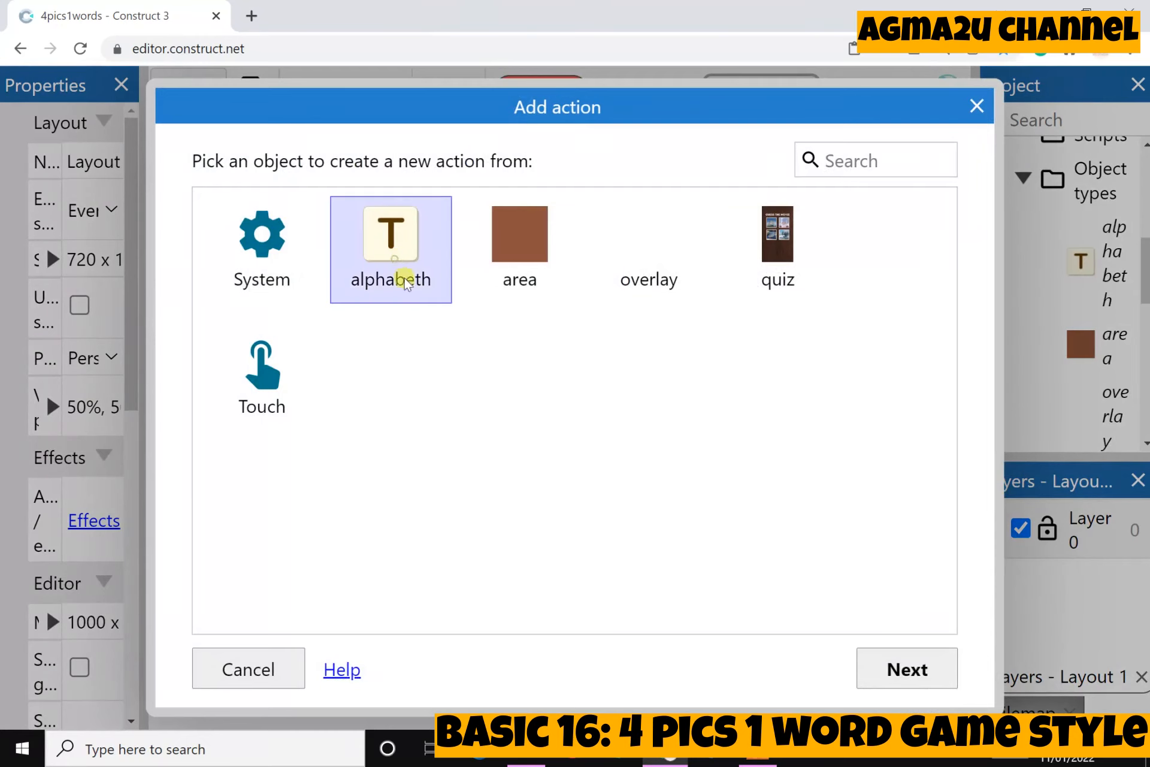
pyautogui.click(886, 669)
pyautogui.scroll(-4, 599, 473)
pyautogui.scroll(-2, 575, 498)
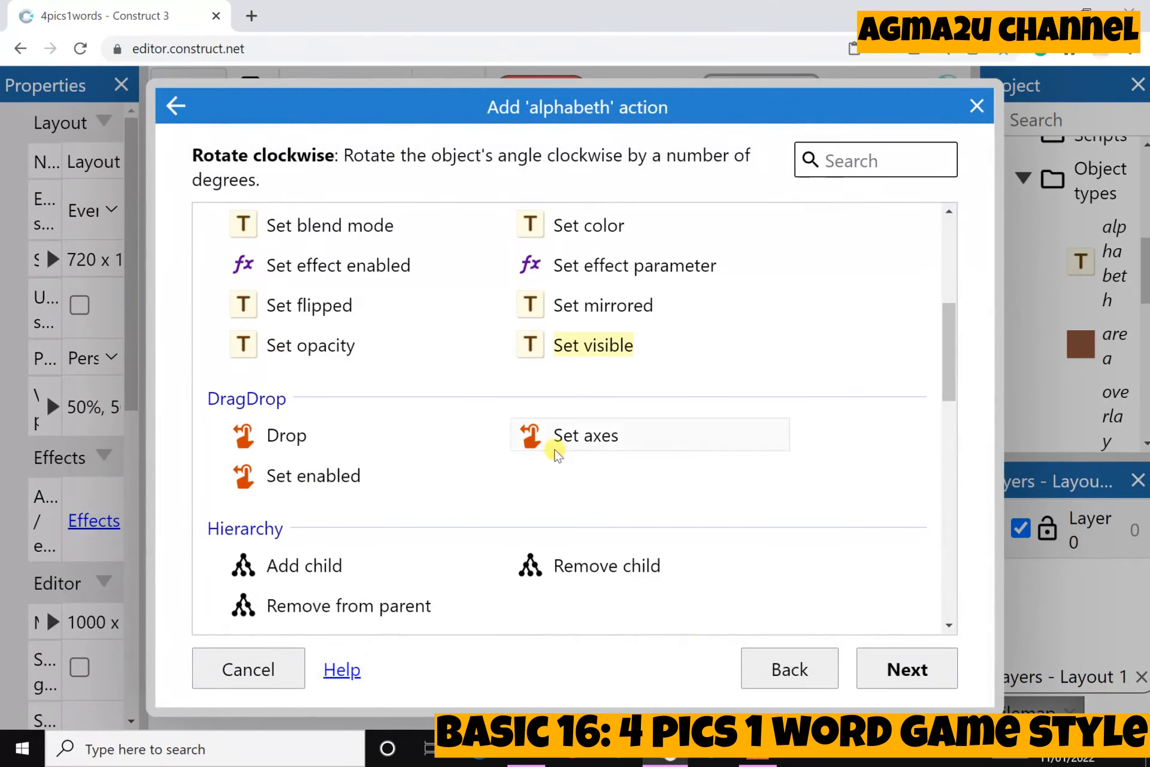
pyautogui.click(298, 444)
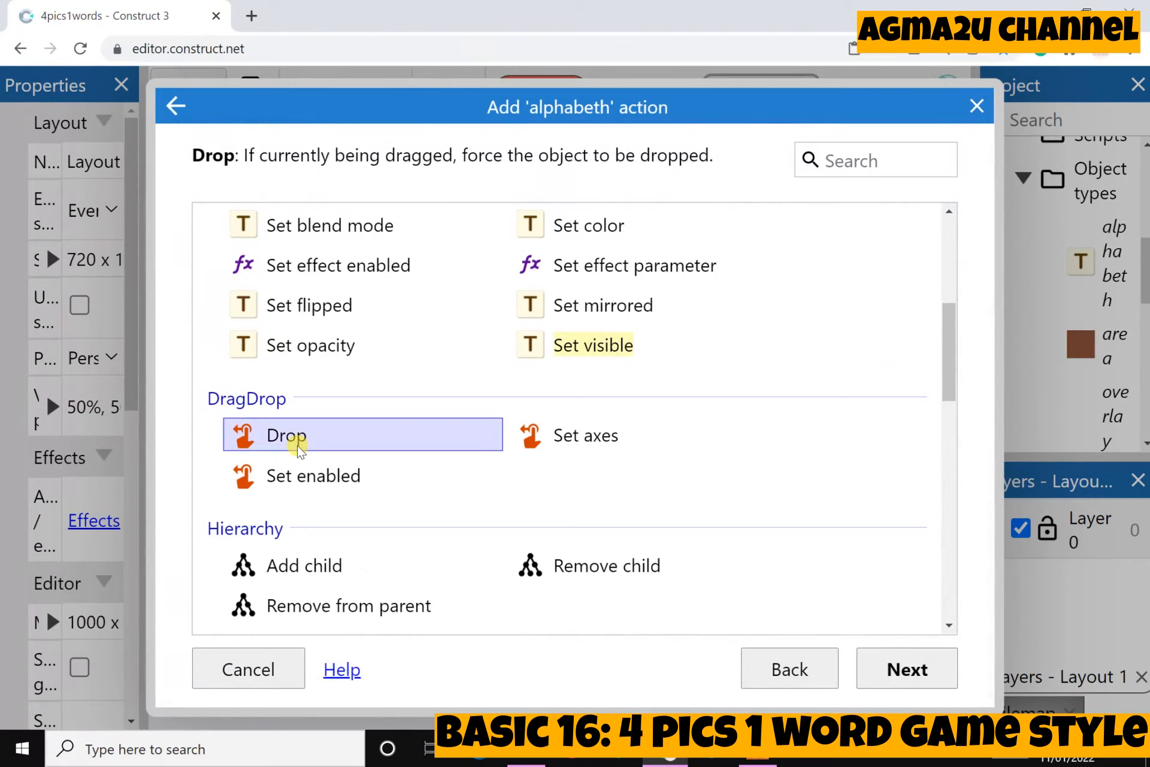
pyautogui.click(292, 480)
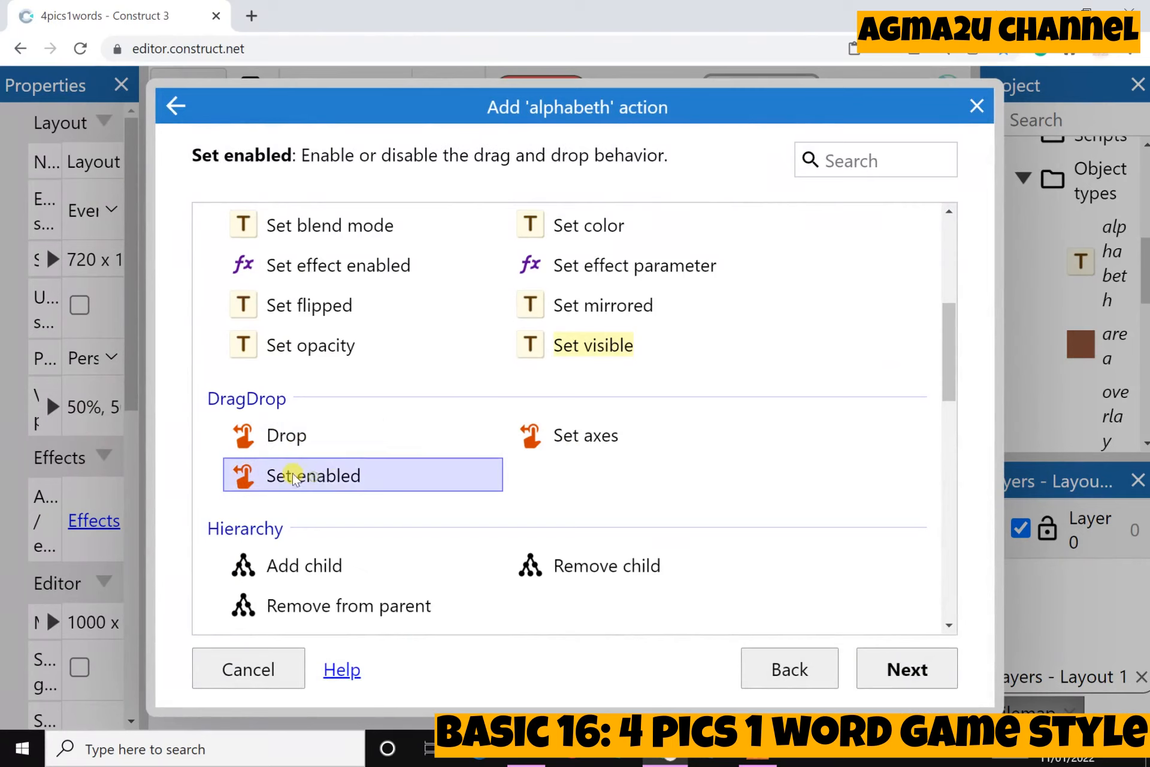
pyautogui.click(955, 671)
pyautogui.click(581, 304)
pyautogui.click(538, 348)
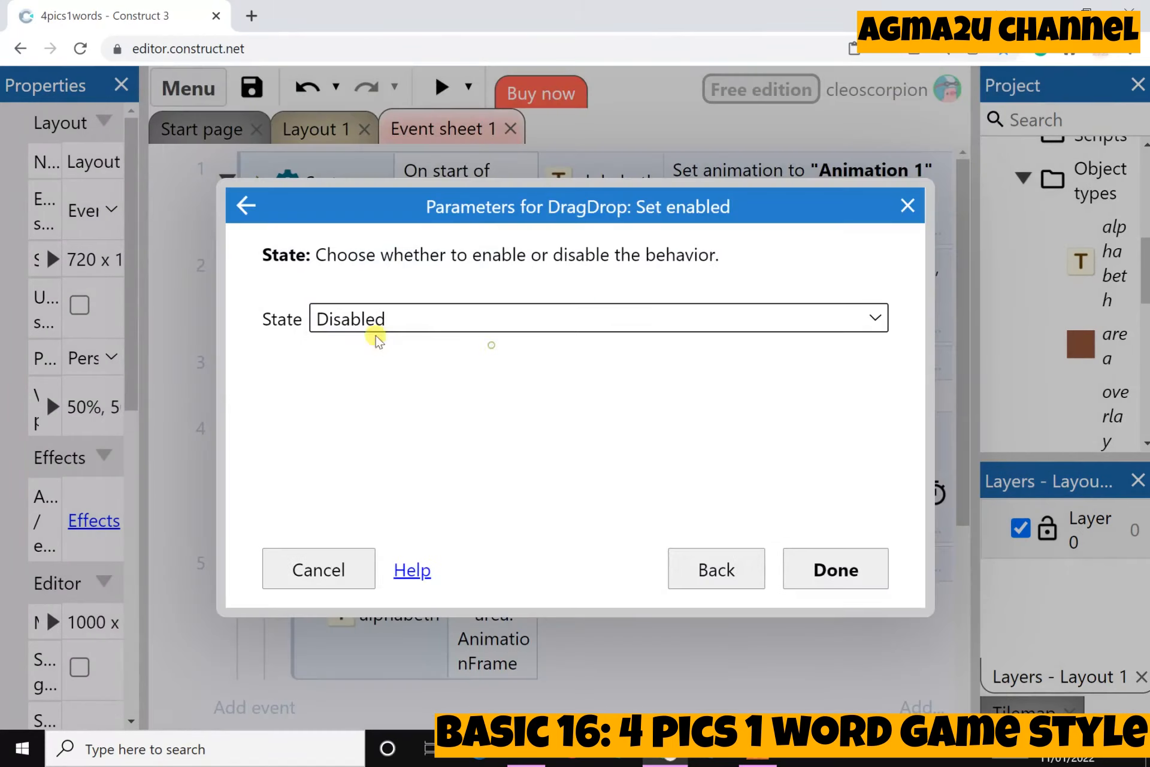
pyautogui.click(837, 569)
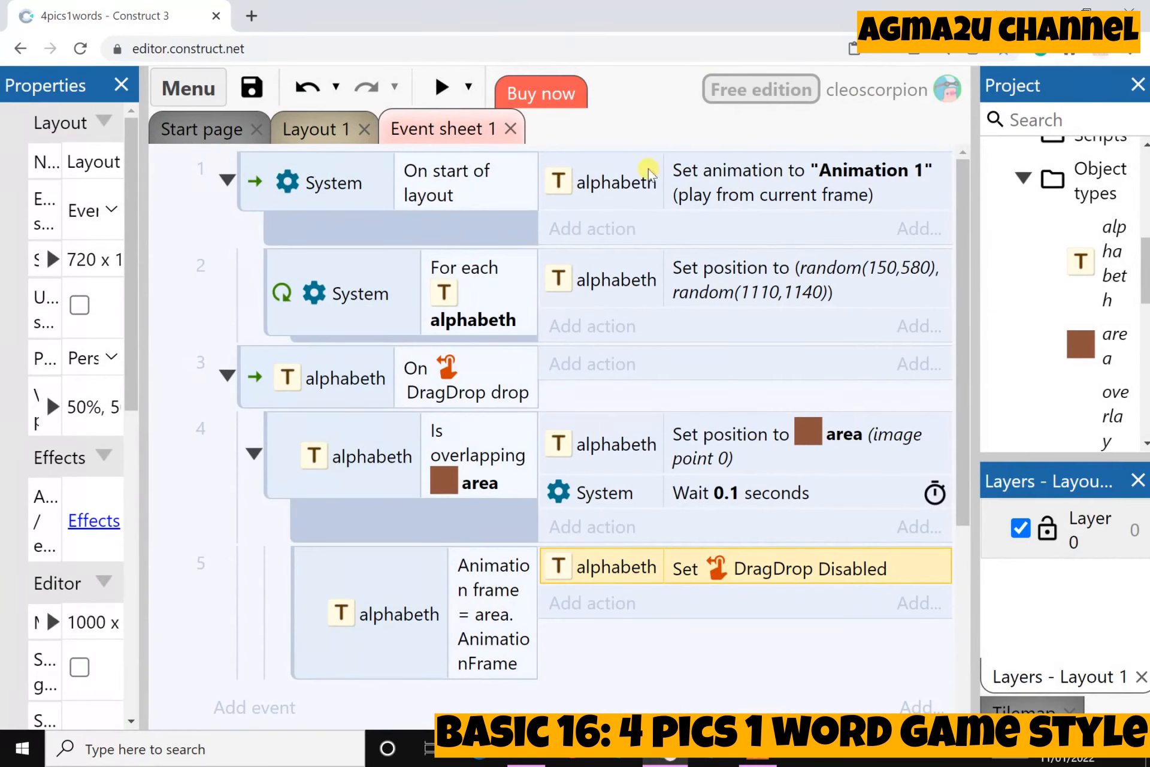
pyautogui.click(434, 89)
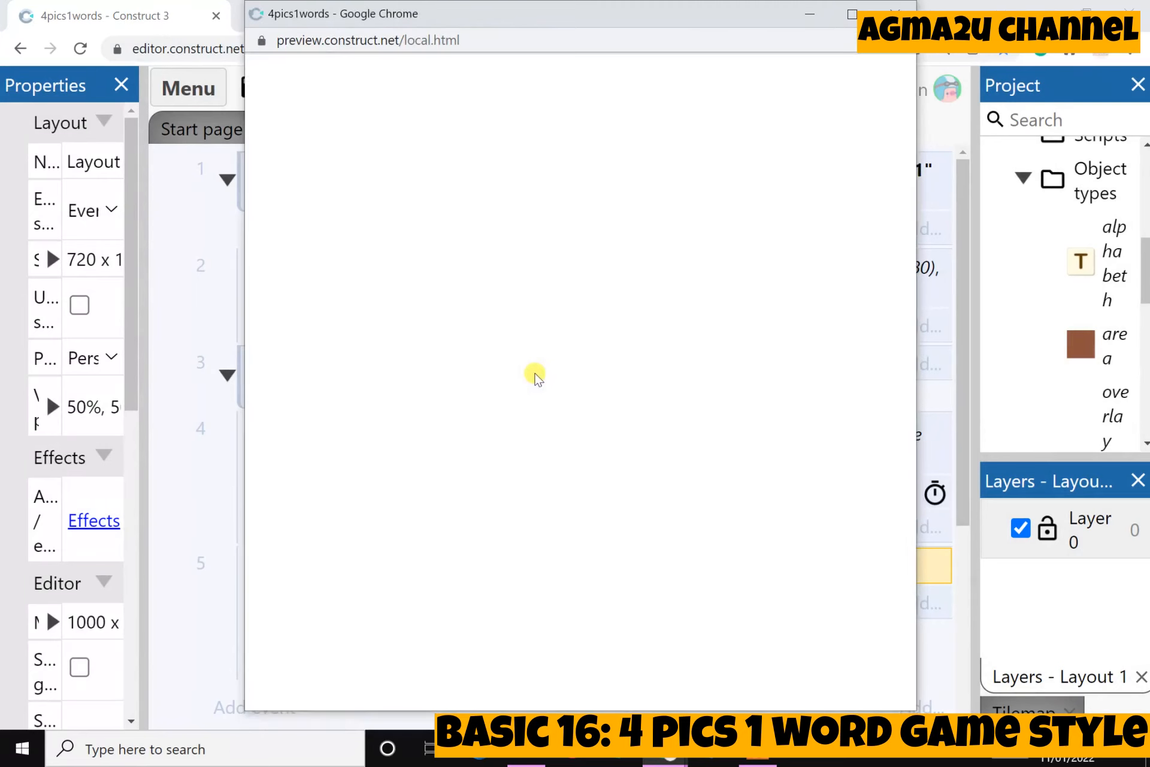
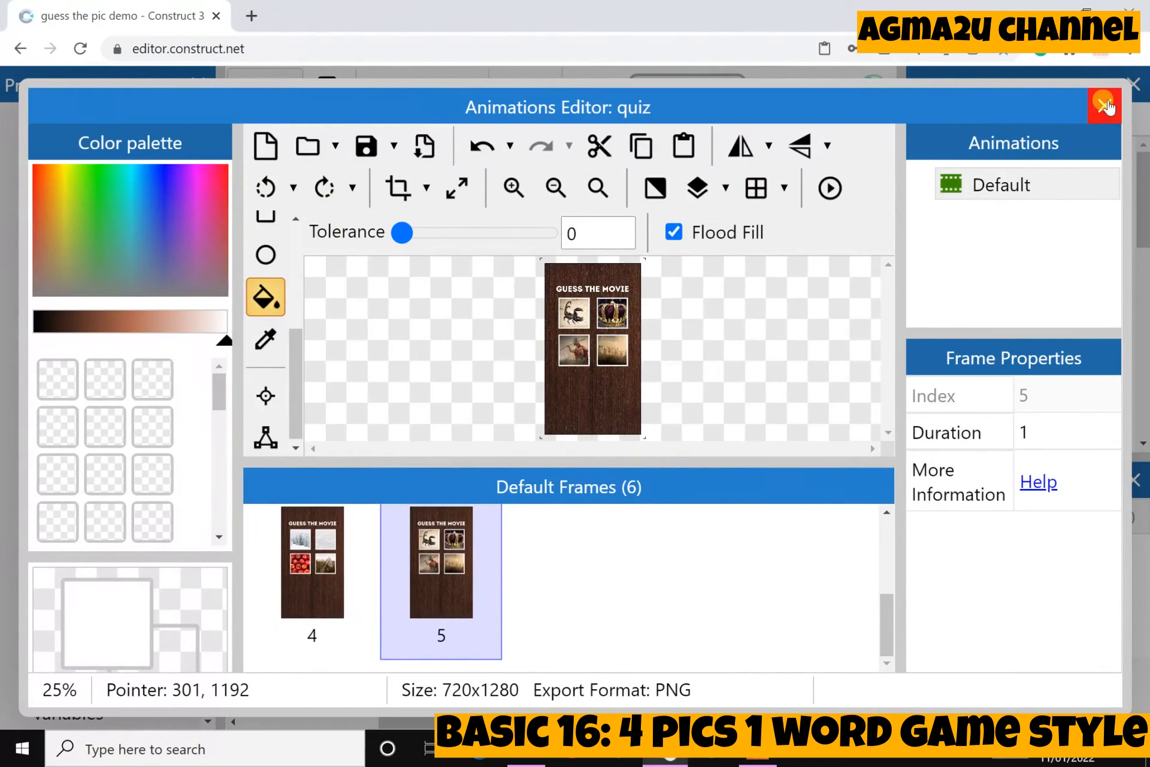
# Close the quiz sprite's Animations Editor and deselect the sprite in Layout 1.
pyautogui.click(1106, 106)
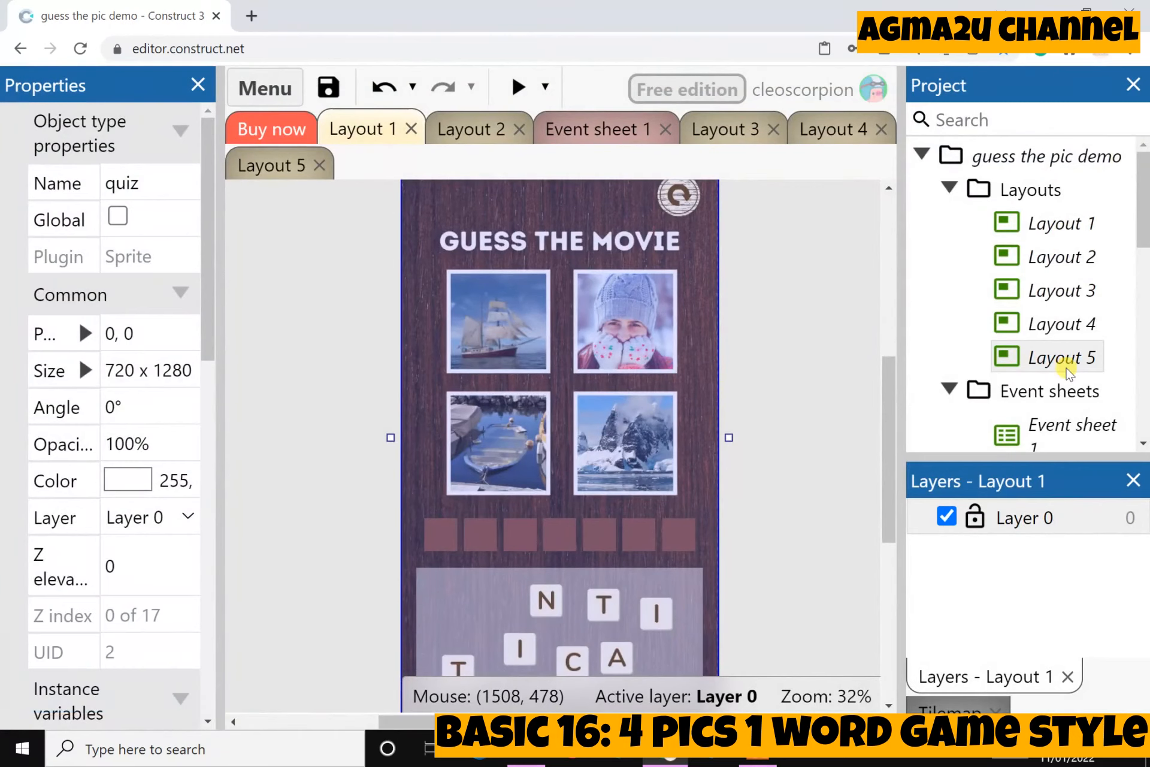
pyautogui.click(830, 312)
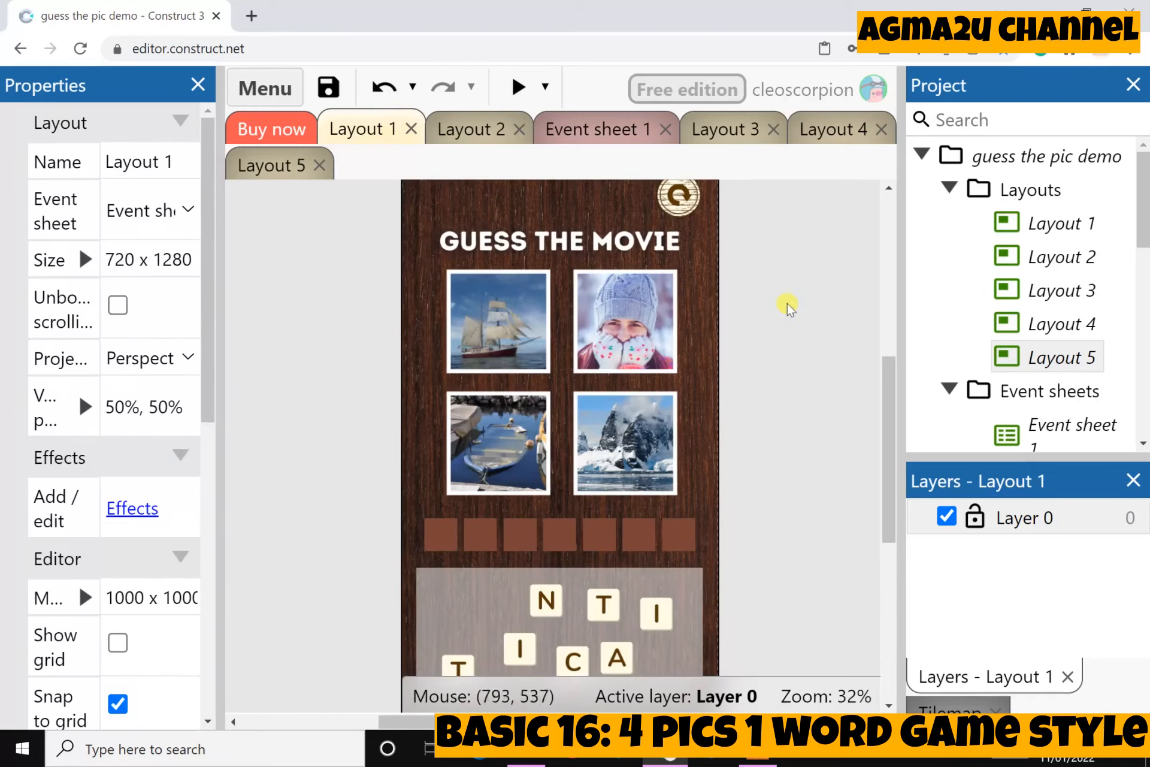
pyautogui.click(1041, 225)
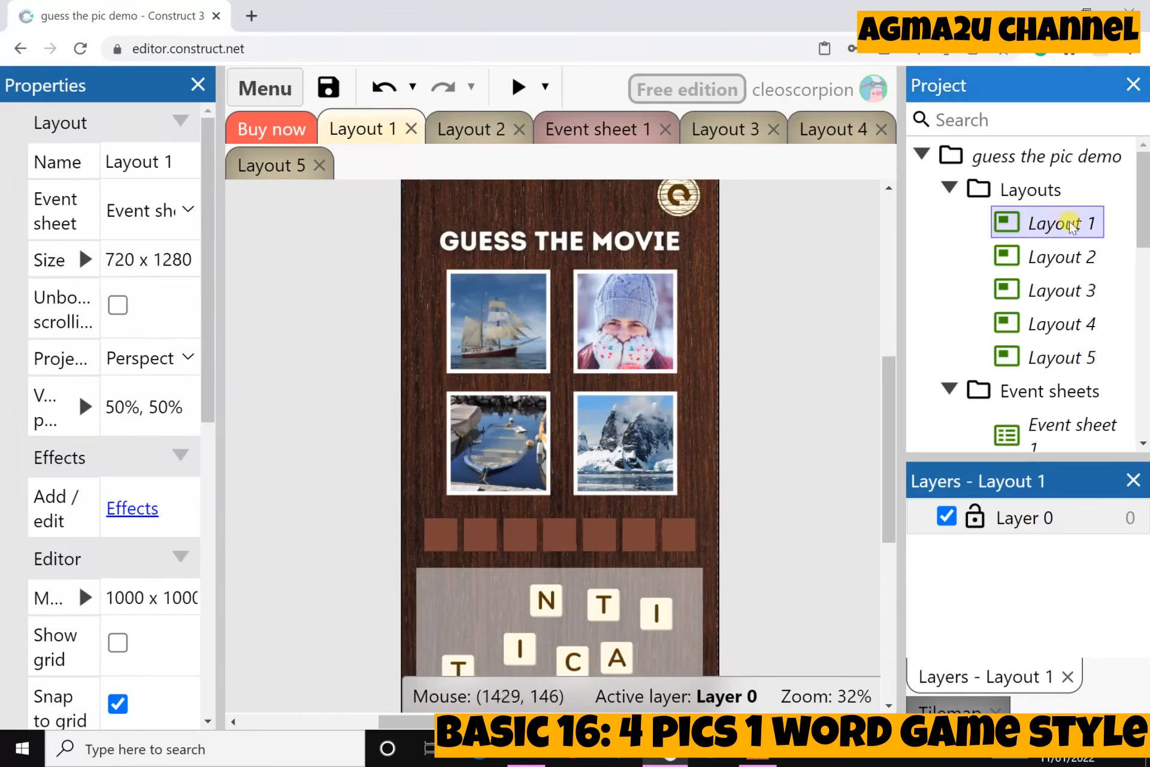
pyautogui.rightClick(1048, 226)
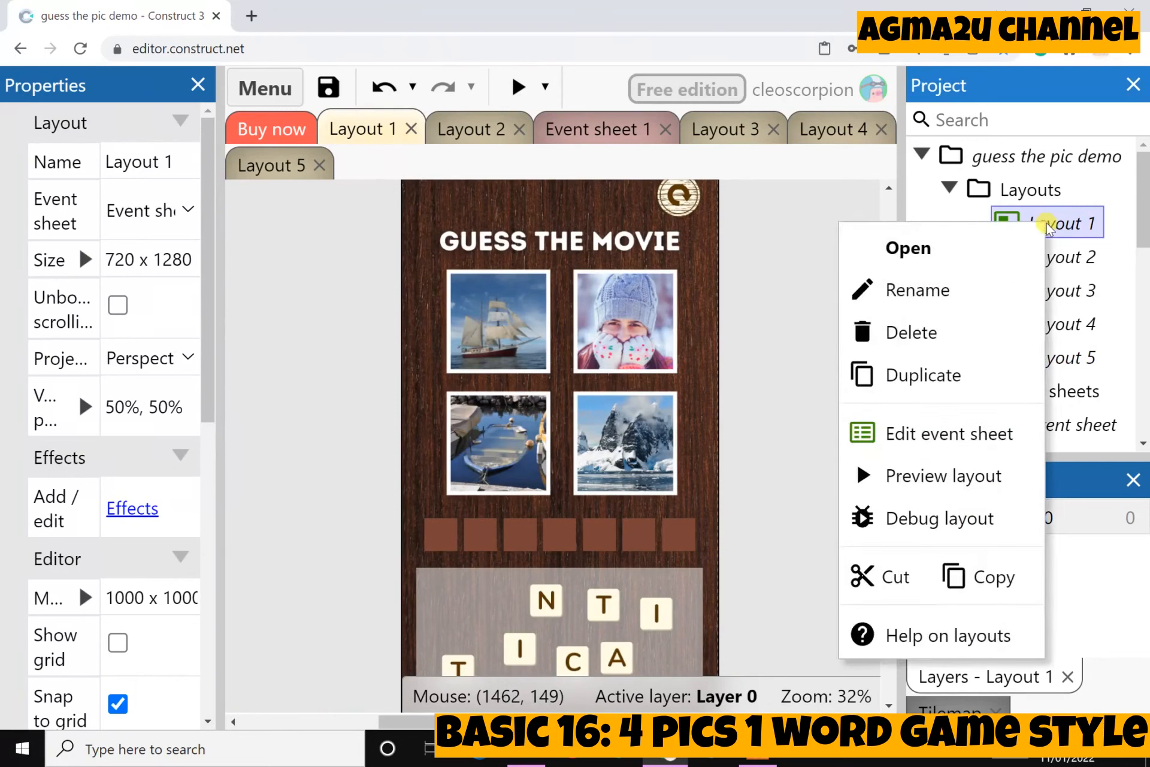
pyautogui.click(943, 378)
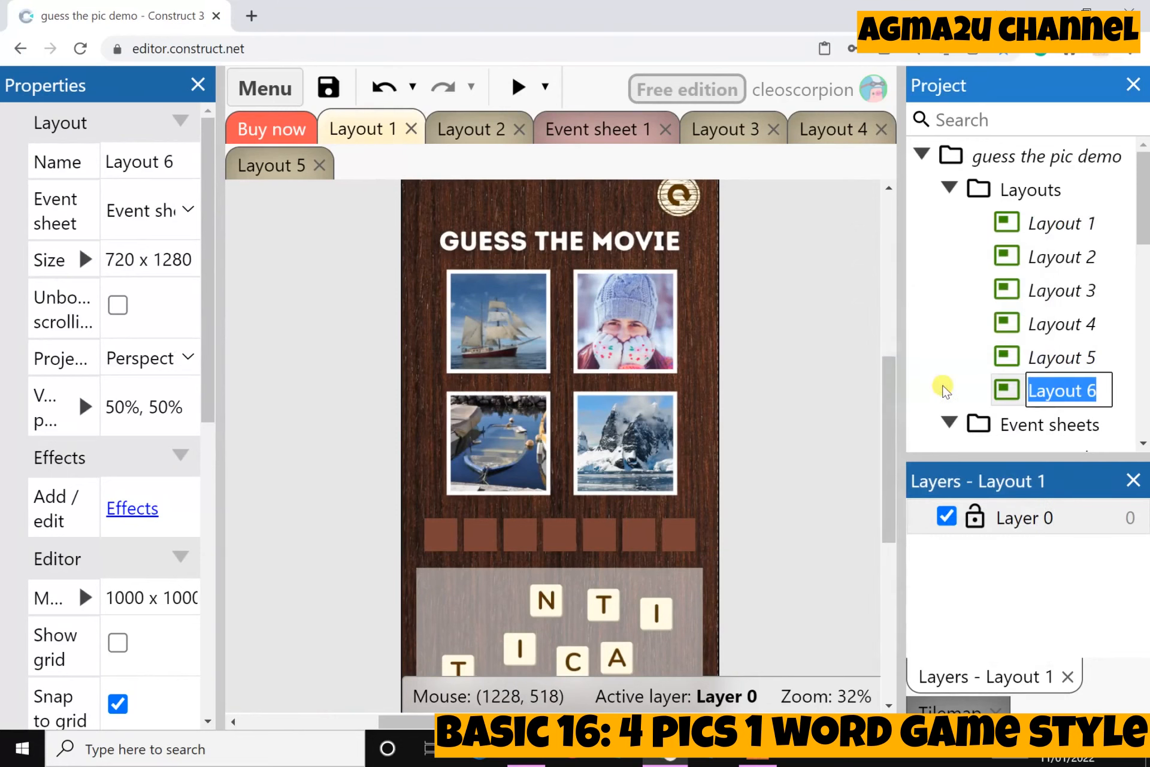
pyautogui.rightClick(1010, 390)
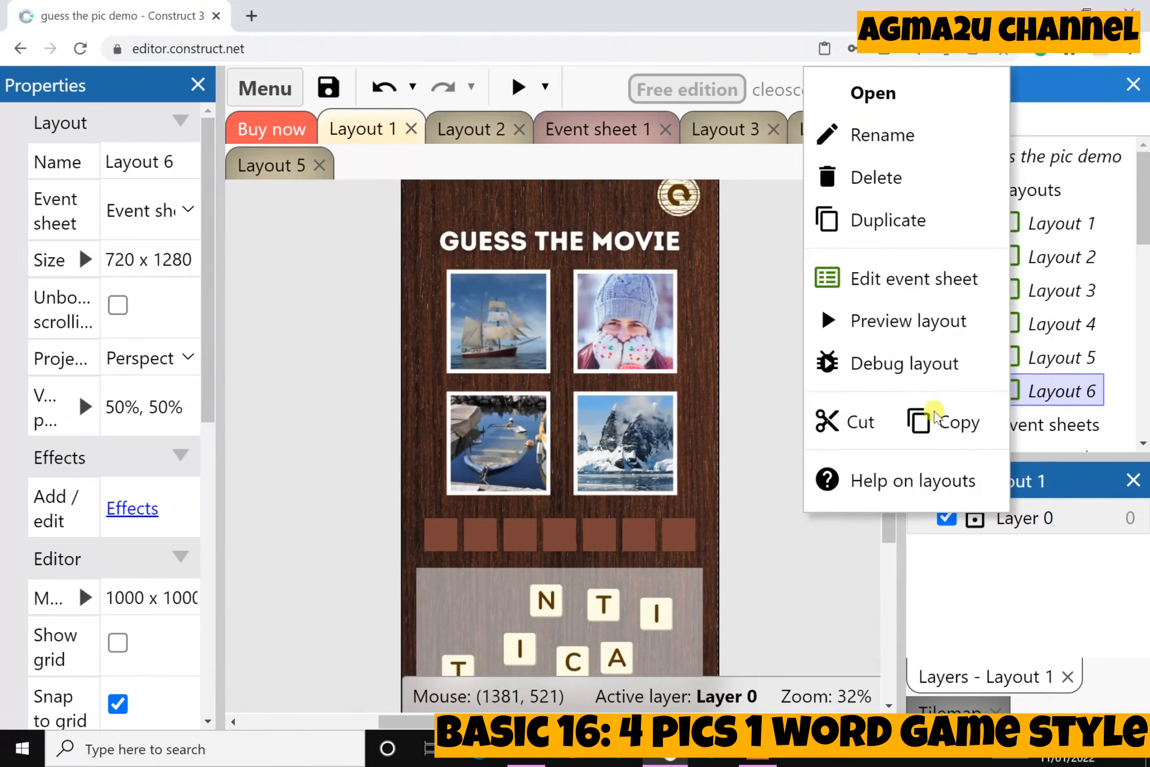
pyautogui.click(876, 177)
pyautogui.click(576, 438)
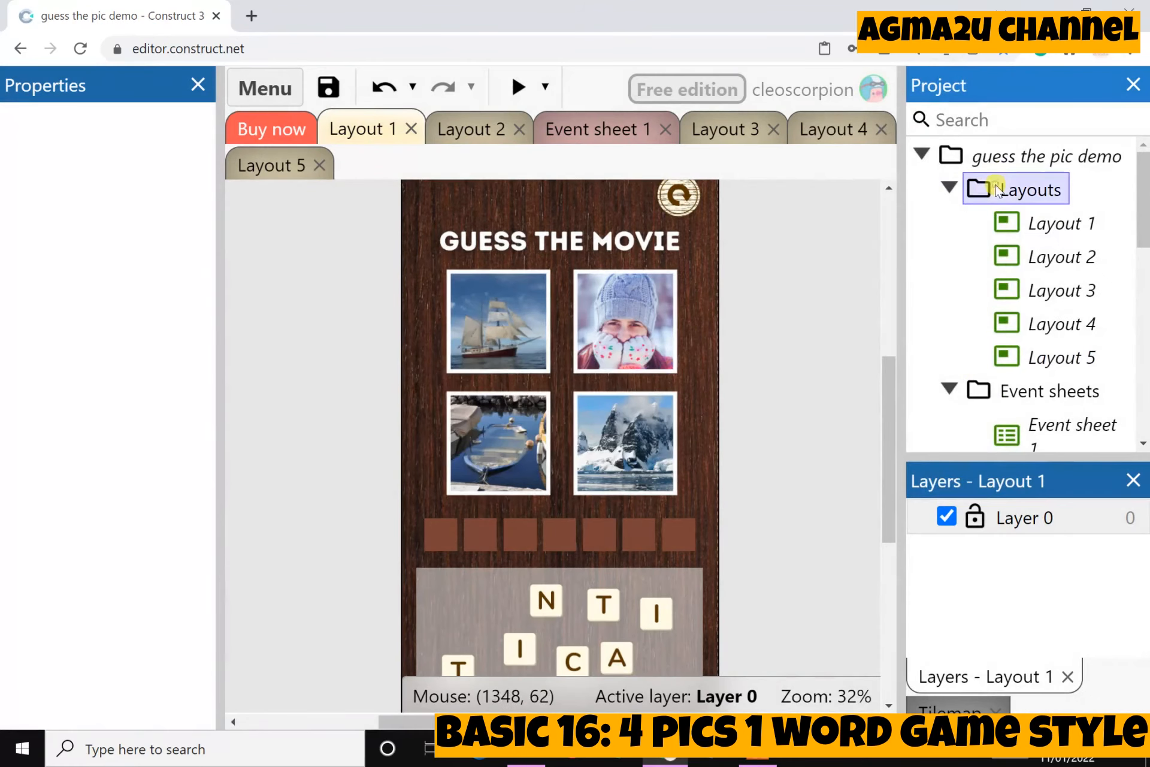
# Add a new layout with its own event sheet to the project and name the layout Menu.
pyautogui.rightClick(1008, 195)
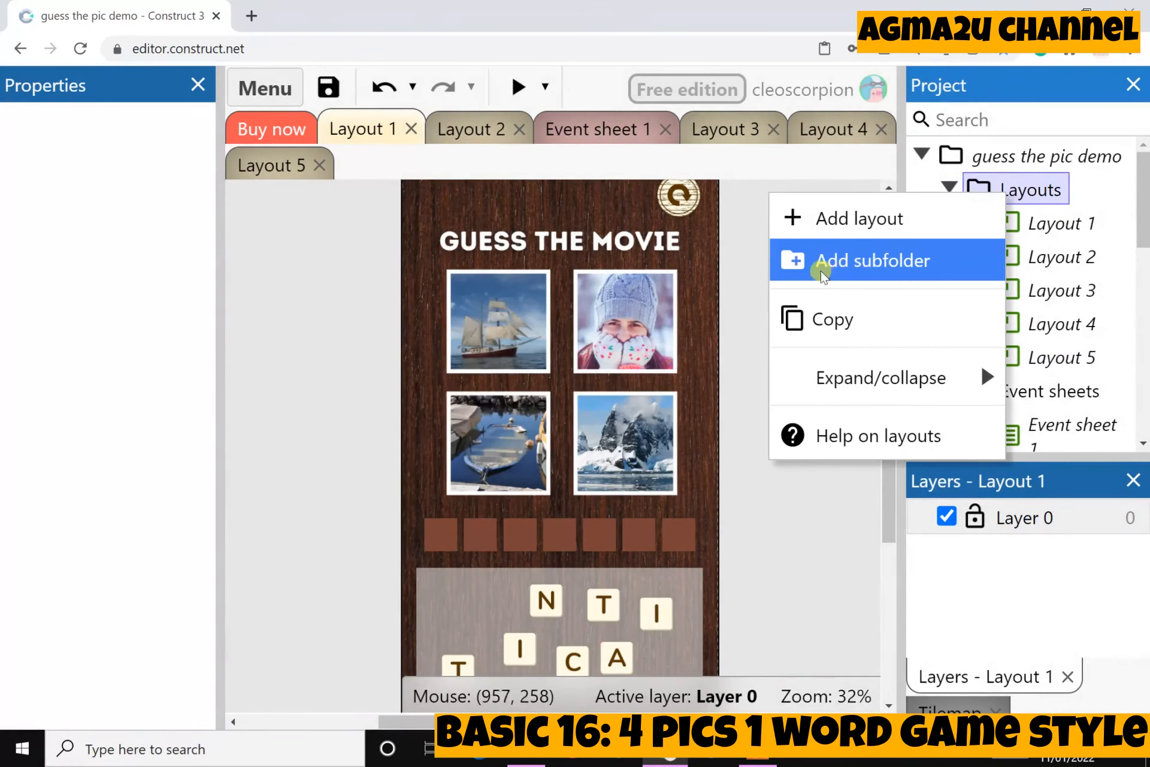
pyautogui.click(861, 220)
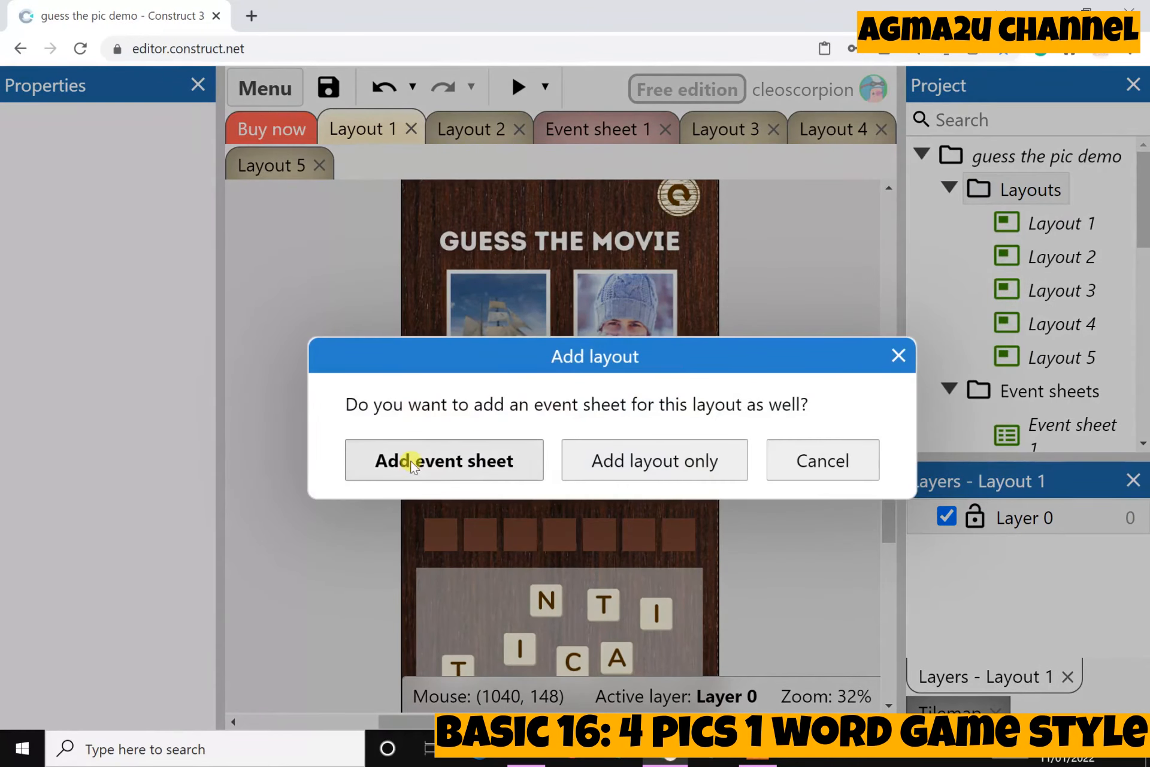
pyautogui.click(467, 463)
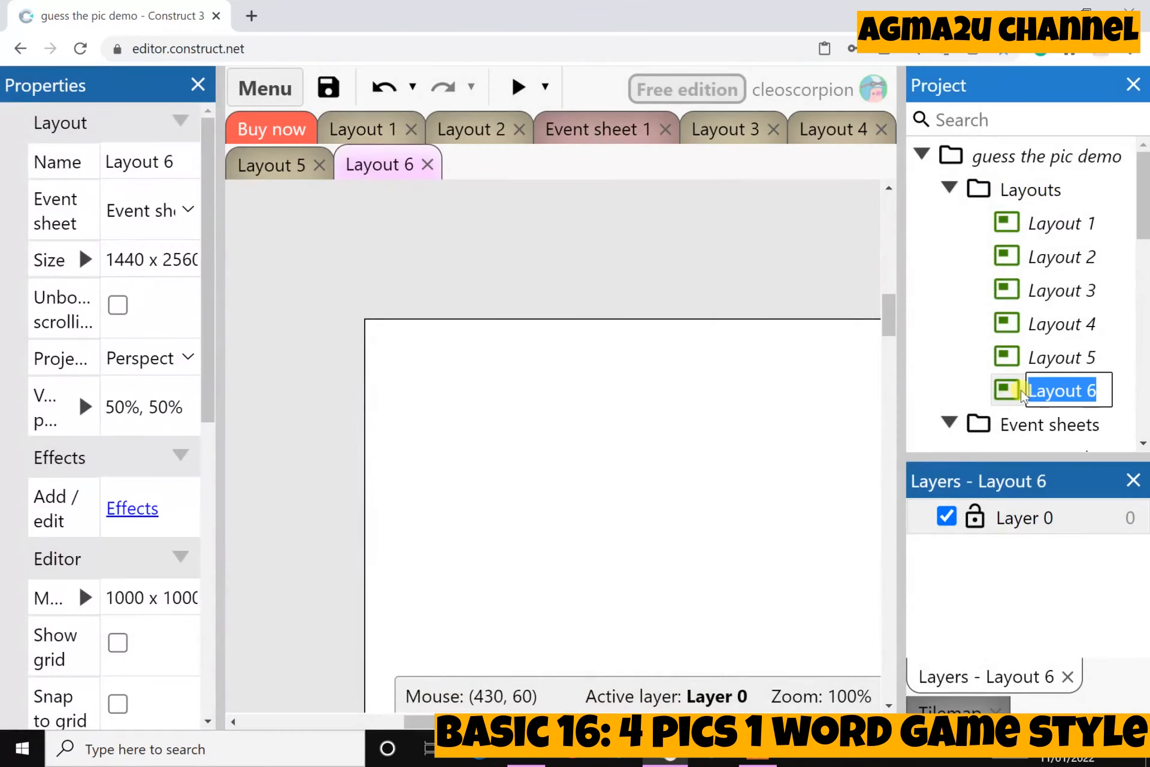
pyautogui.write('Menu')
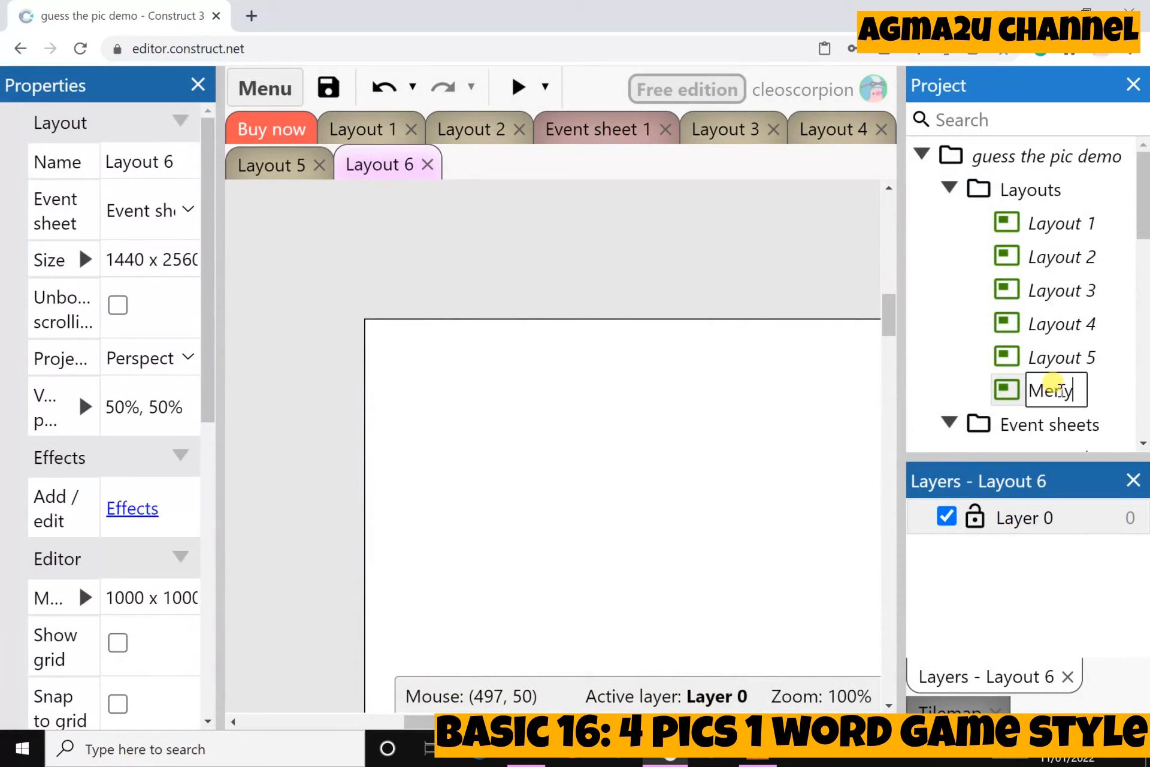
pyautogui.press('Return')
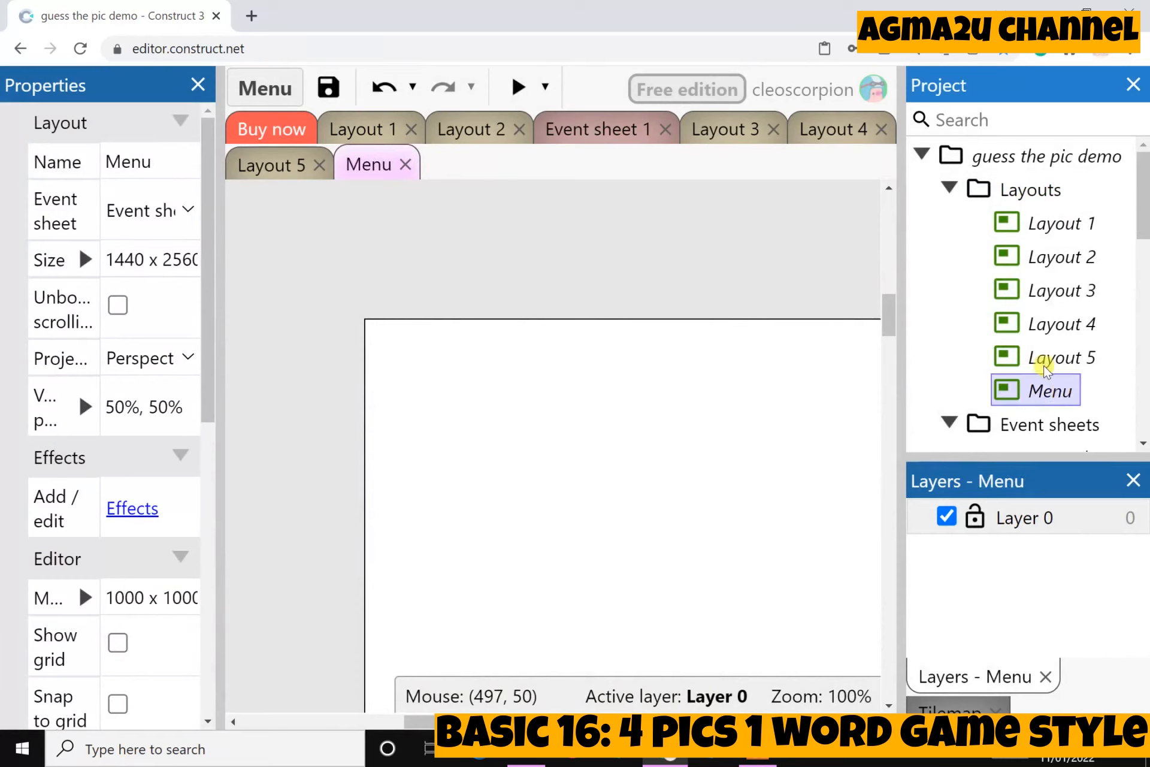
# Rename the Menu layout's event sheet as EMenu.
pyautogui.scroll(-3, 1045, 367)
pyautogui.click(1064, 339)
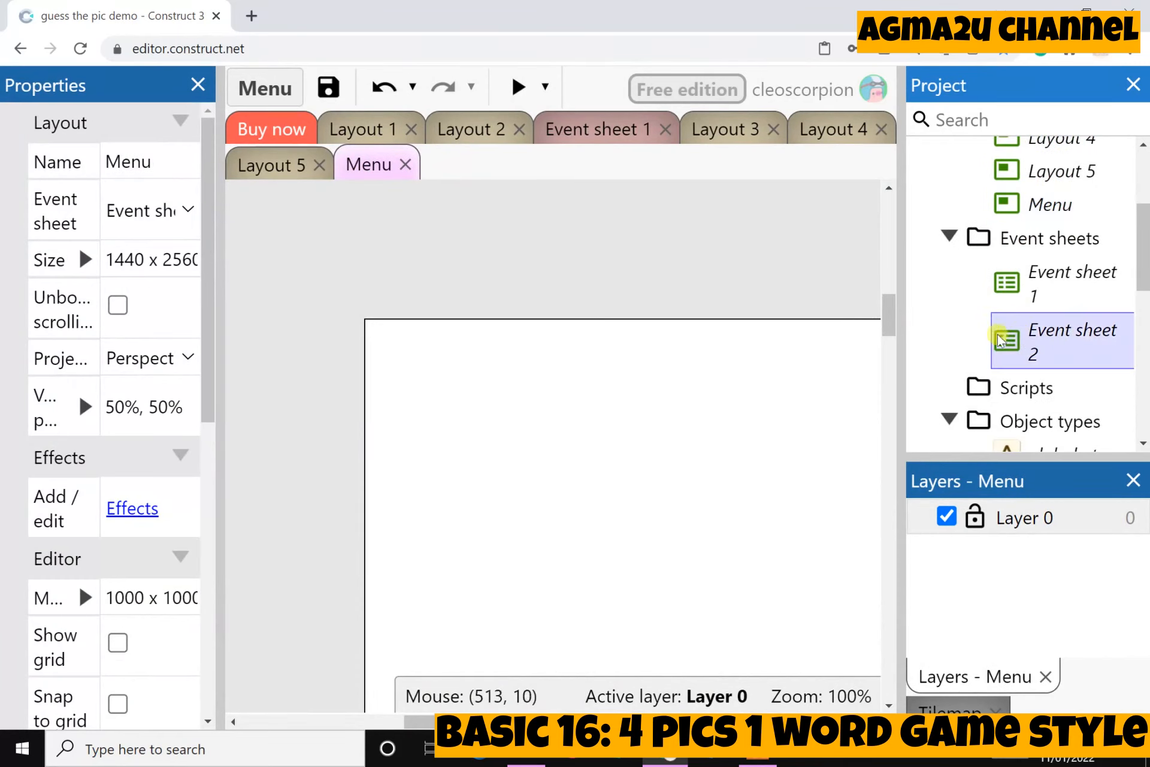
pyautogui.rightClick(1065, 339)
pyautogui.click(971, 399)
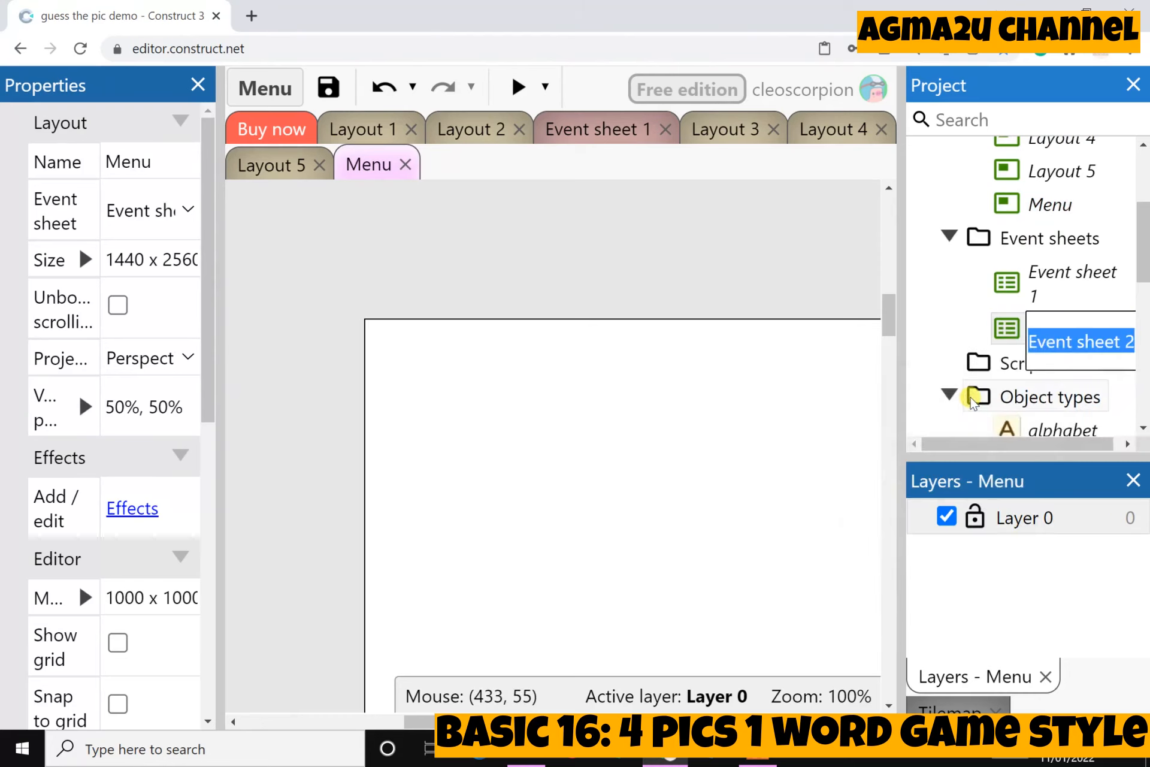
pyautogui.write('EMenu')
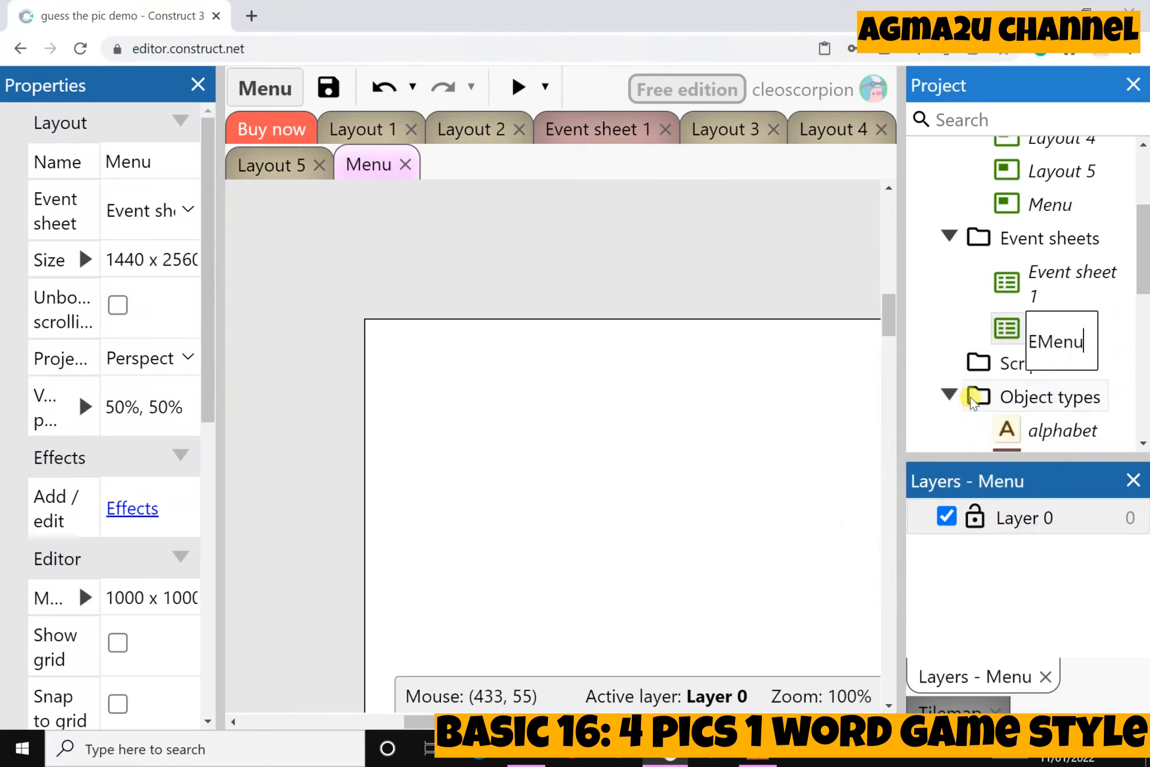
pyautogui.press('Return')
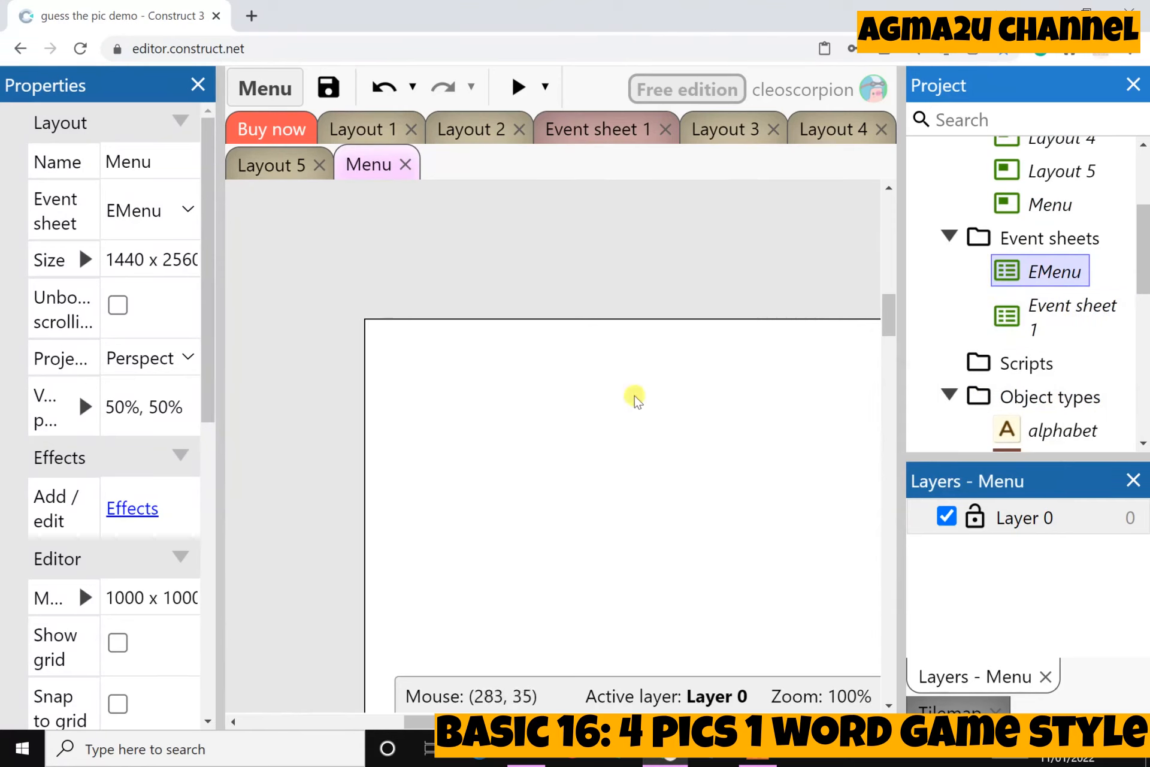
# Set the Menu layout's size to 720 x 1280.
pyautogui.click(1034, 207)
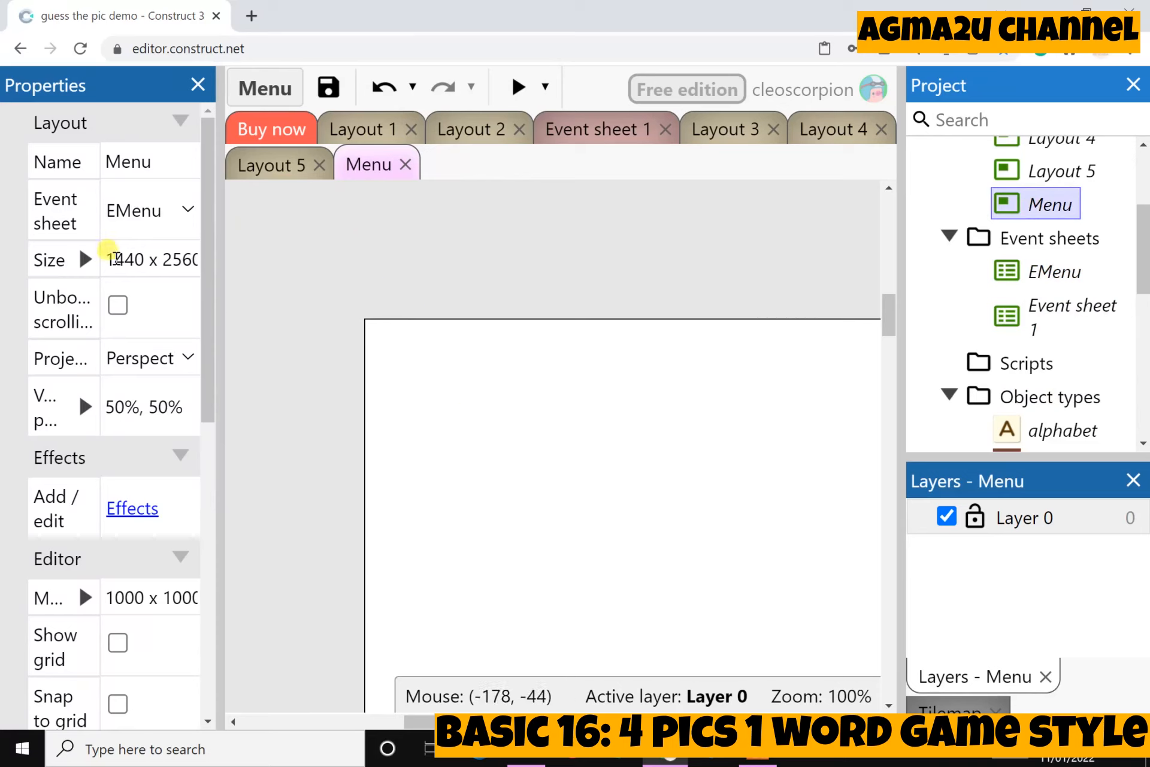
pyautogui.click(114, 256)
pyautogui.click(114, 257)
pyautogui.click(149, 298)
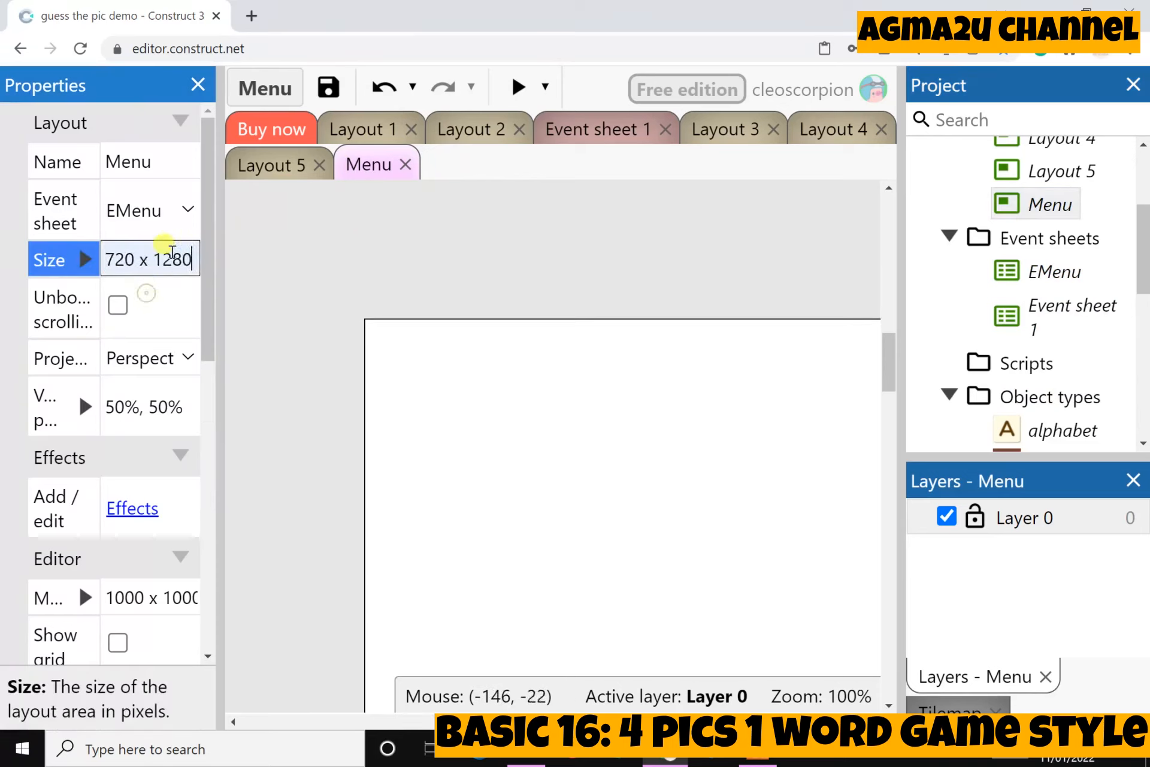
pyautogui.keyDown('ctrl'); pyautogui.scroll(-5, 488, 324); pyautogui.keyUp('ctrl')
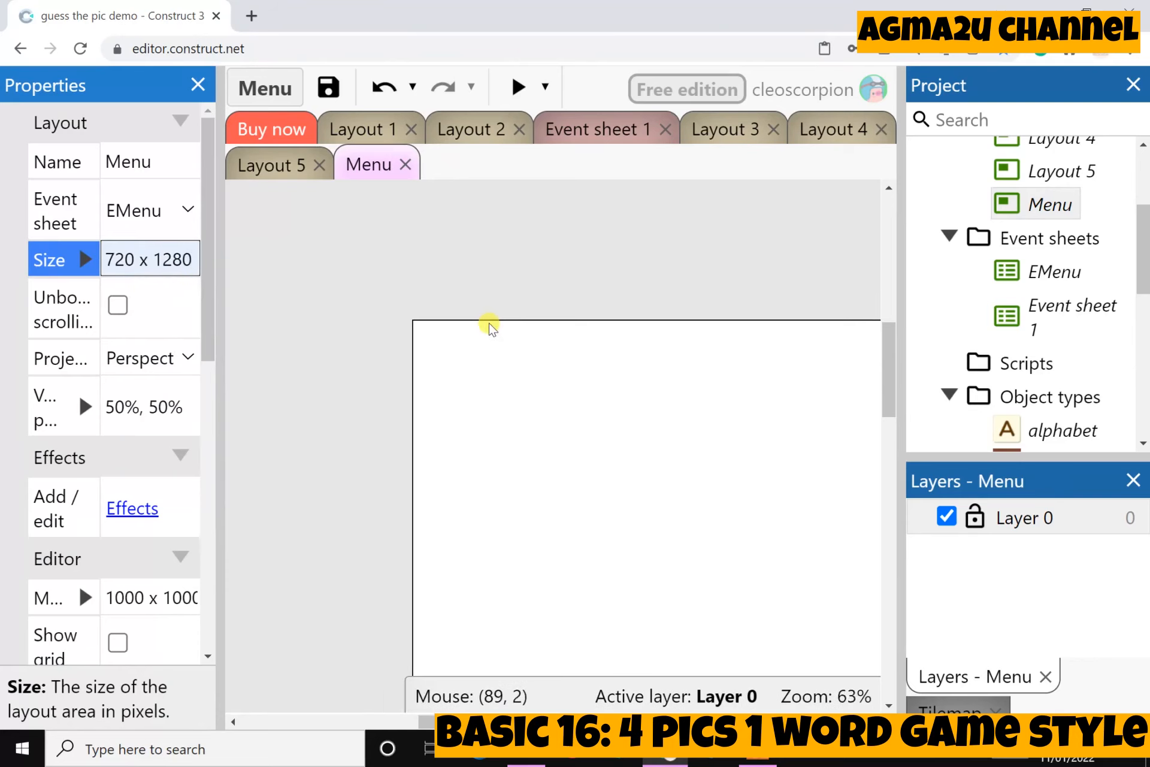
pyautogui.scroll(-3, 524, 389)
pyautogui.scroll(3, 524, 388)
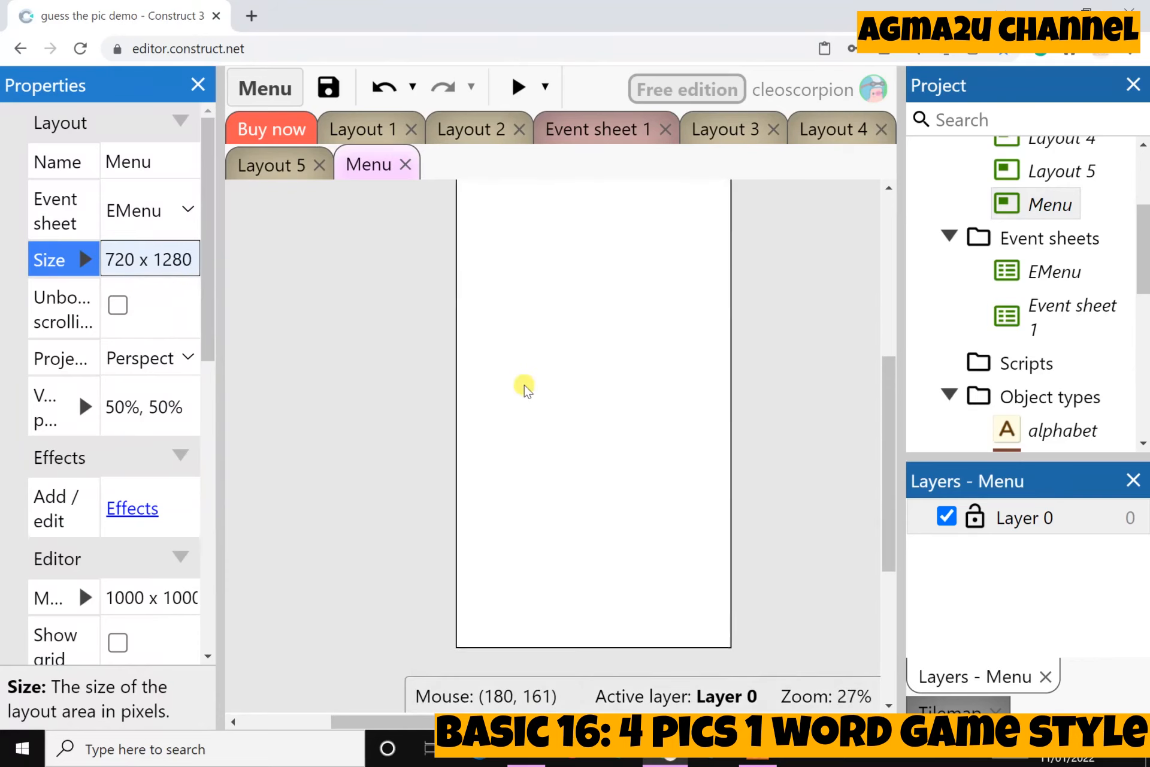
# Place an instance of the quiz sprite in the Menu layout and set its position to 0,0.
pyautogui.scroll(-5, 970, 419)
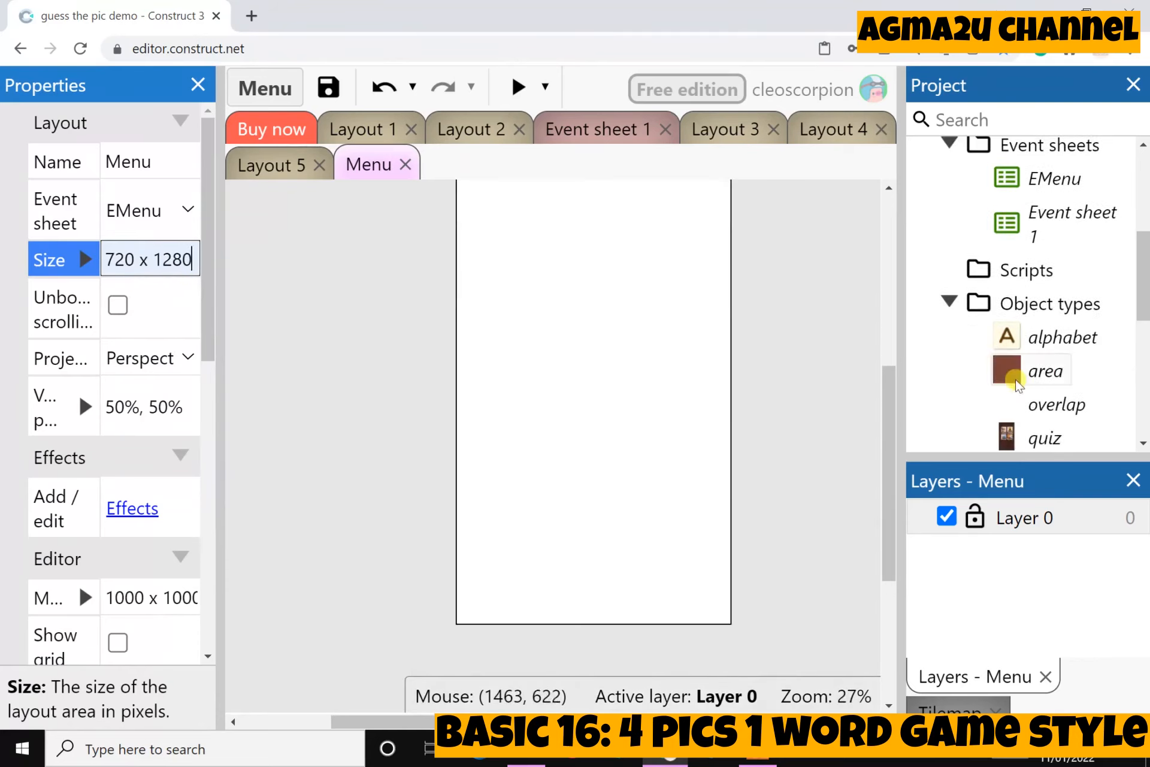
pyautogui.scroll(2, 1012, 359)
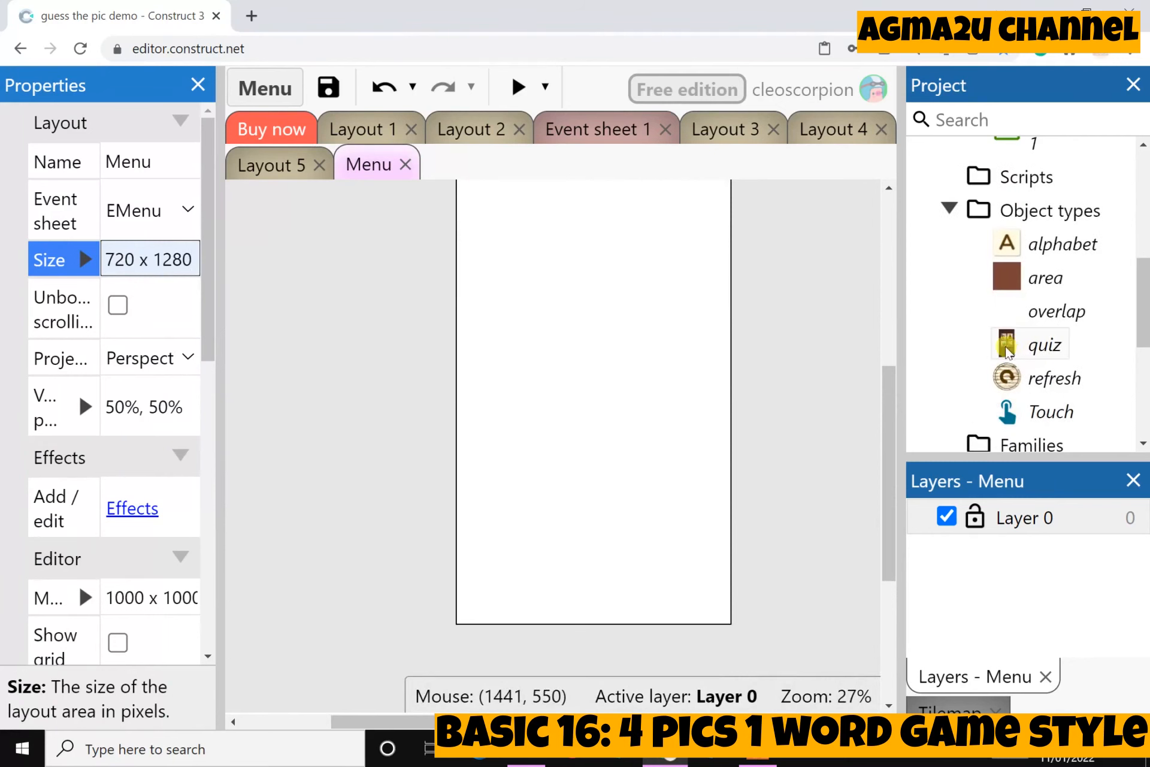
pyautogui.moveTo(1013, 358); pyautogui.dragTo(611, 333)
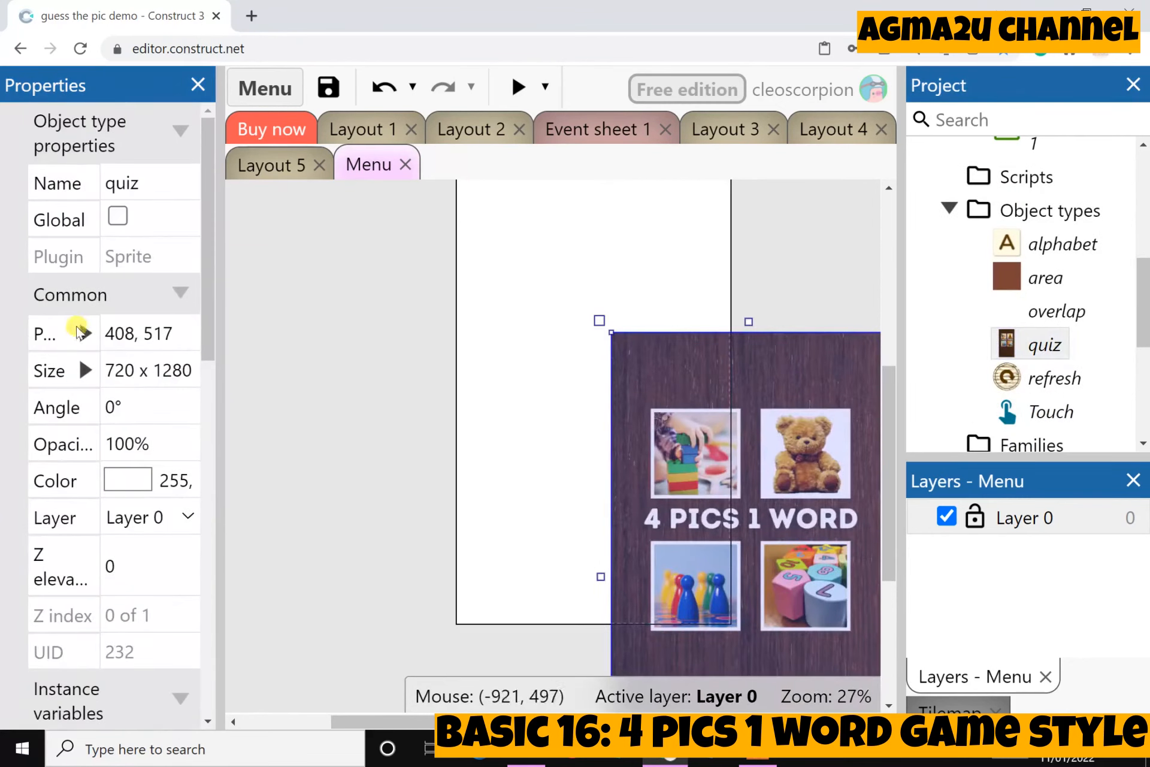
pyautogui.click(120, 331)
pyautogui.write('0,0')
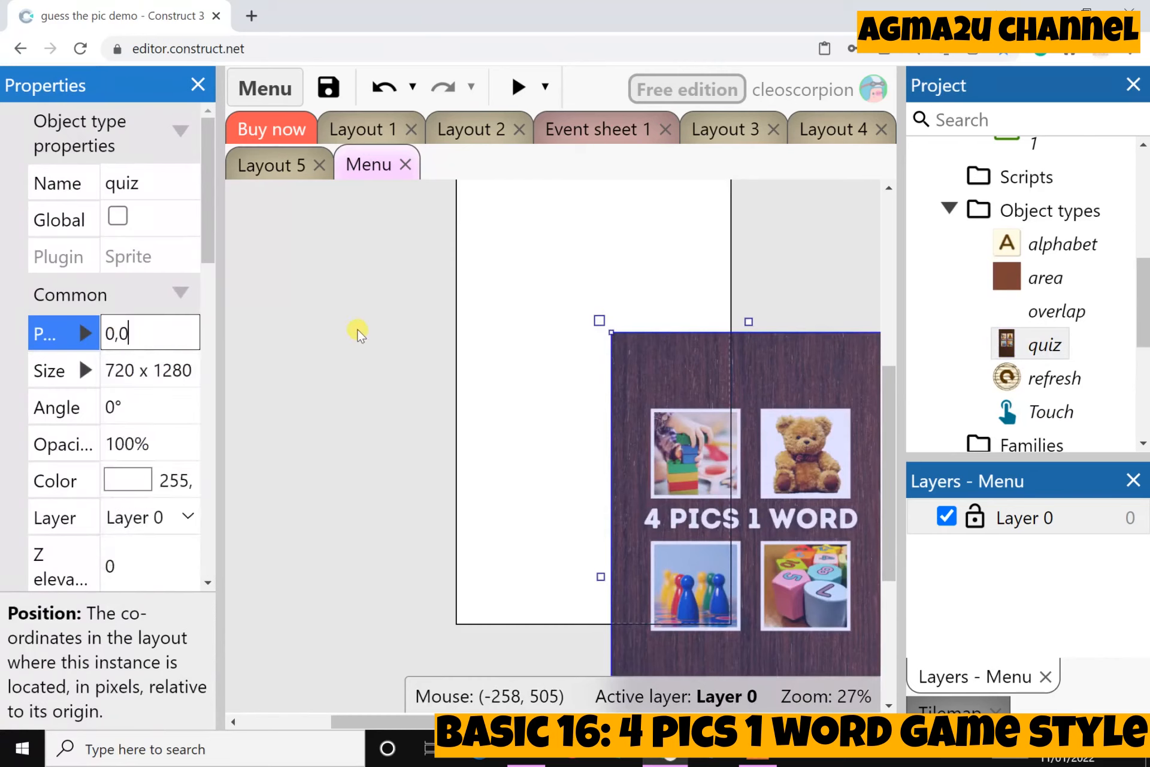
pyautogui.click(359, 328)
pyautogui.click(619, 385)
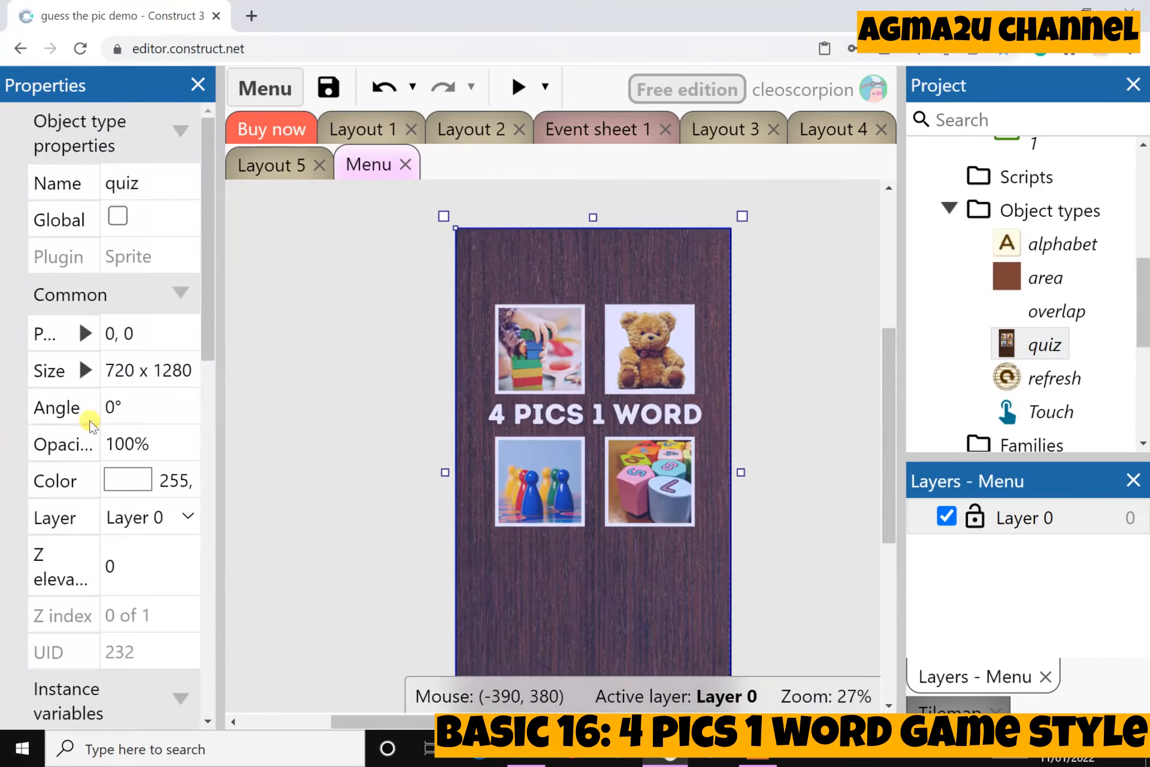
pyautogui.scroll(-10, 108, 420)
pyautogui.scroll(-2, 112, 526)
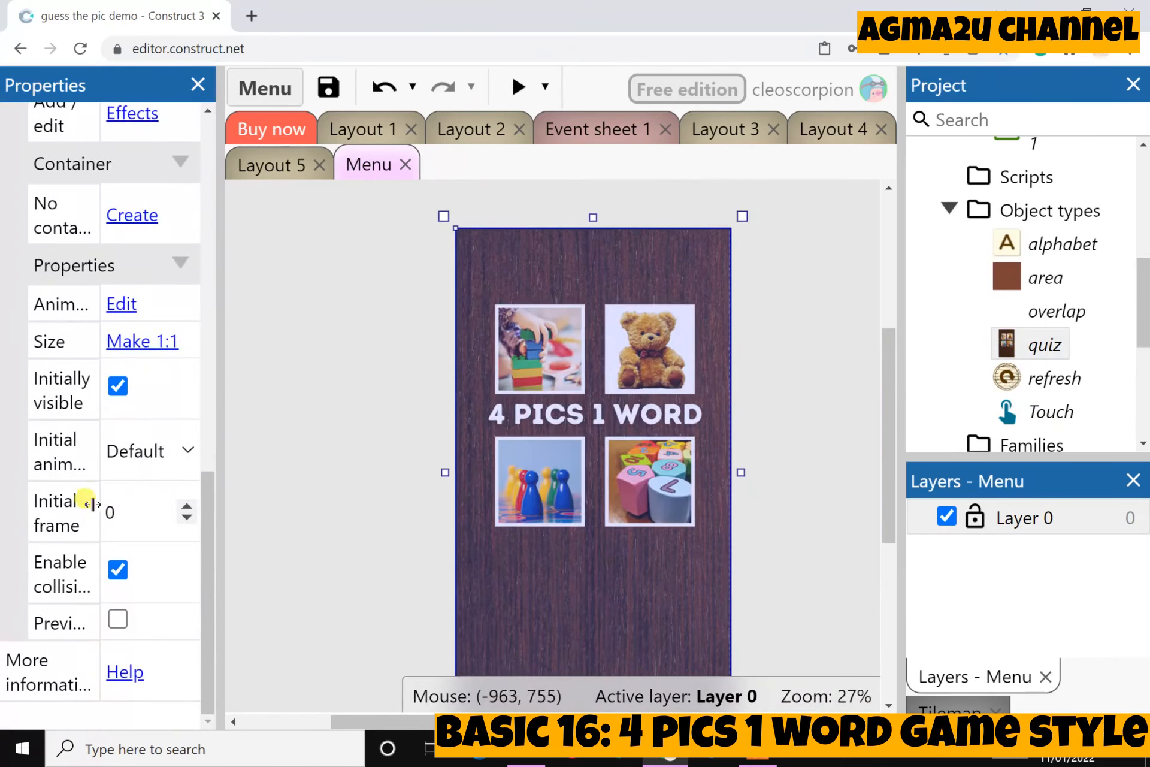
pyautogui.click(359, 468)
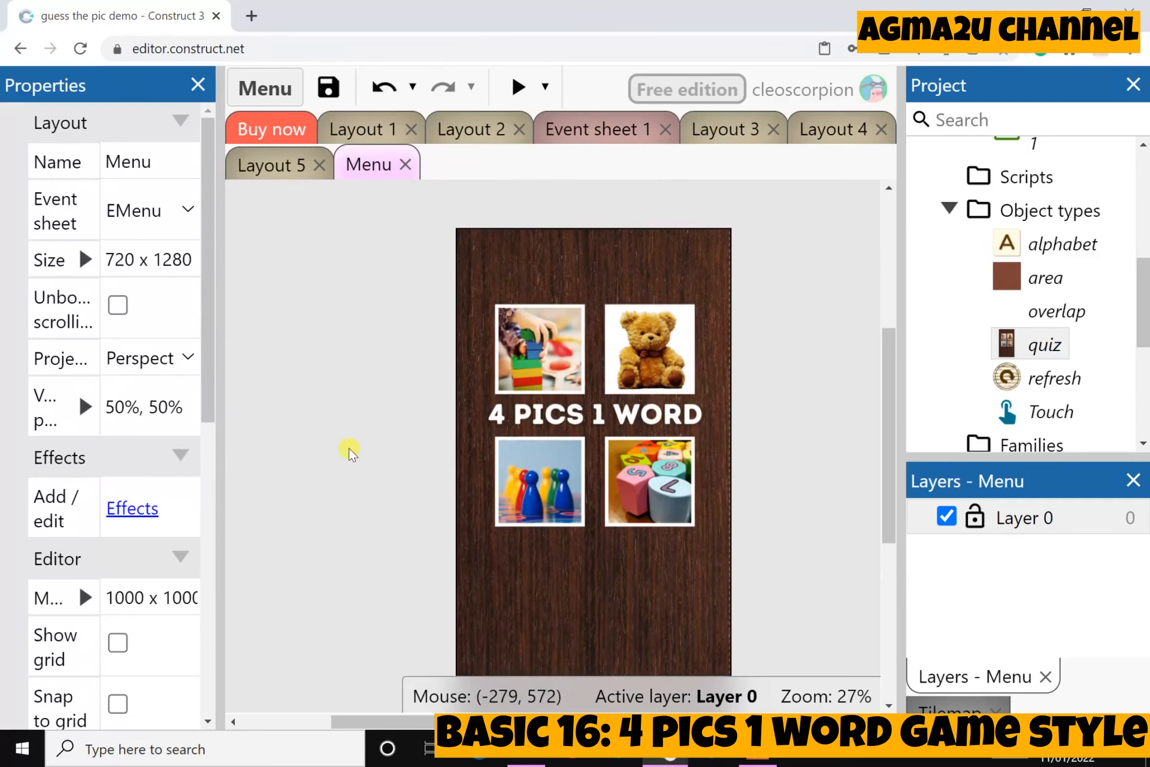
# Add the play image from the game asset folder as a sprite in the Menu layout, below the pictures at about 370, 950.
pyautogui.scroll(-2, 350, 450)
pyautogui.click(532, 761)
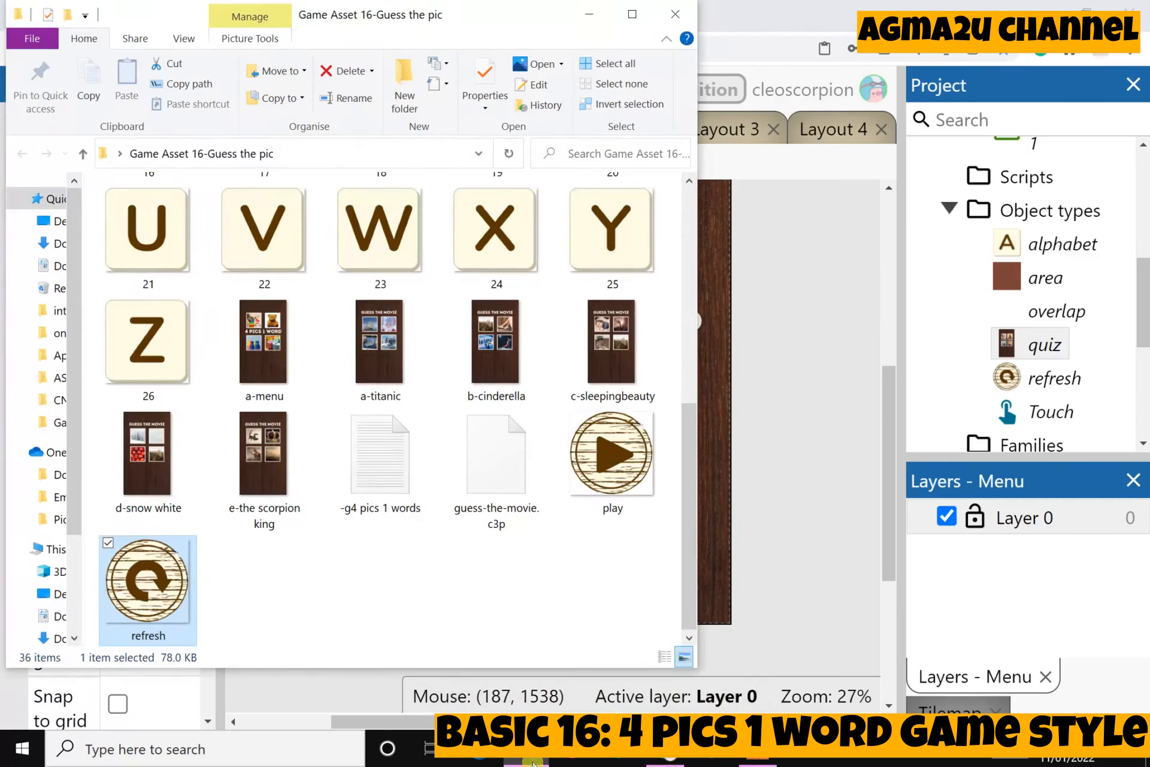
pyautogui.moveTo(595, 519)
pyautogui.mouseDown()
pyautogui.moveTo(600, 500)
pyautogui.moveTo(680, 487)
pyautogui.moveTo(777, 508)
pyautogui.moveTo(629, 505)
pyautogui.moveTo(605, 494)
pyautogui.moveTo(595, 508)
pyautogui.mouseUp()
pyautogui.click(314, 488)
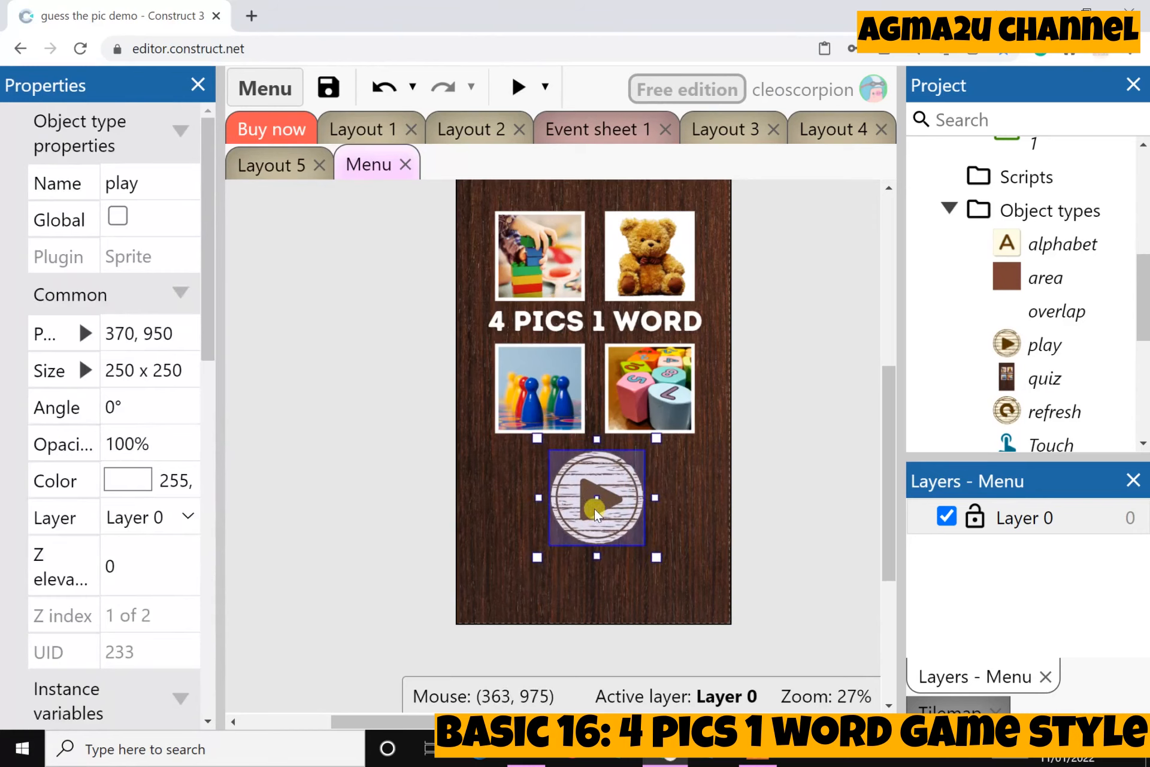
pyautogui.click(372, 477)
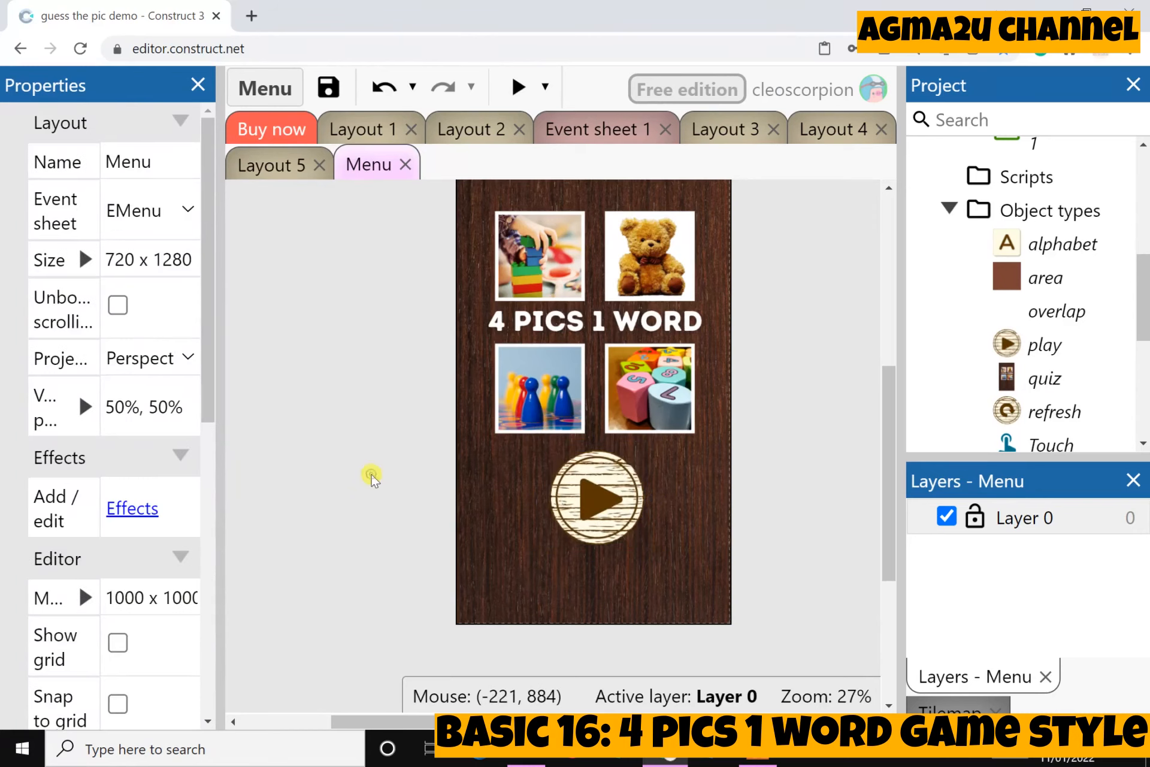
# Copy the refresh tap gesture event with its actions from Event sheet 1 into the EMenu event sheet.
pyautogui.click(600, 129)
pyautogui.scroll(-5, 446, 554)
pyautogui.scroll(3, 377, 491)
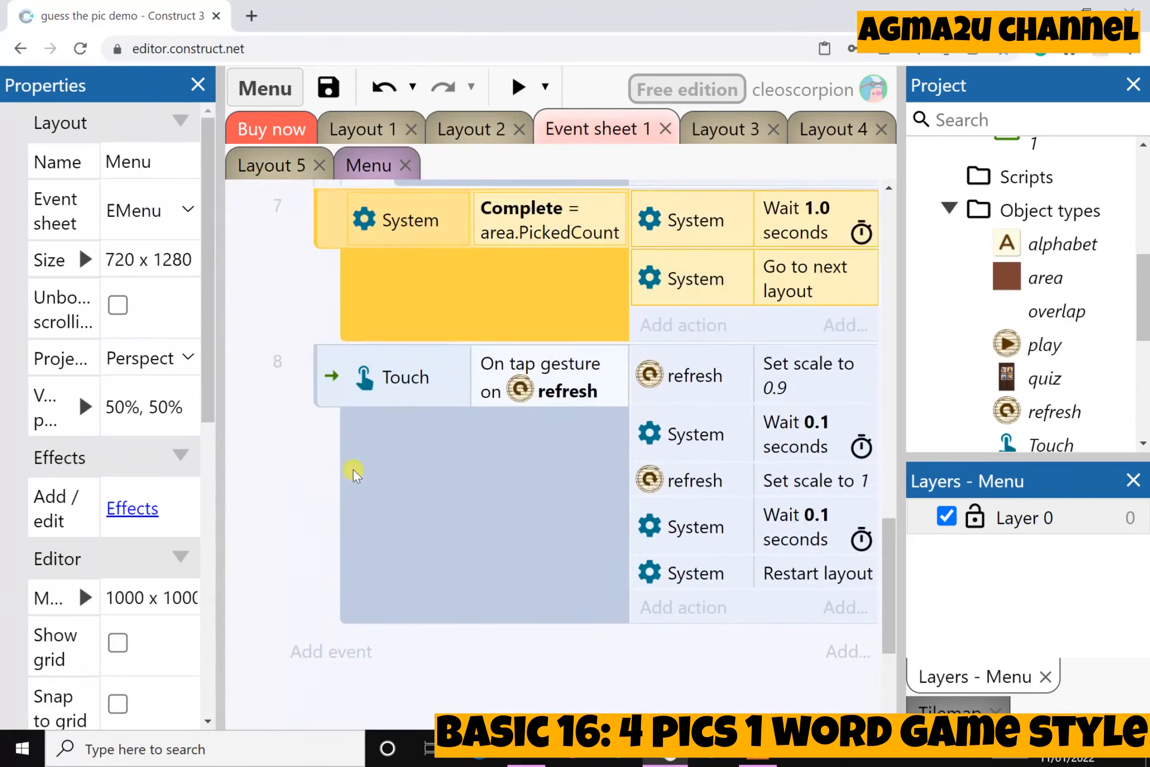
pyautogui.click(331, 368)
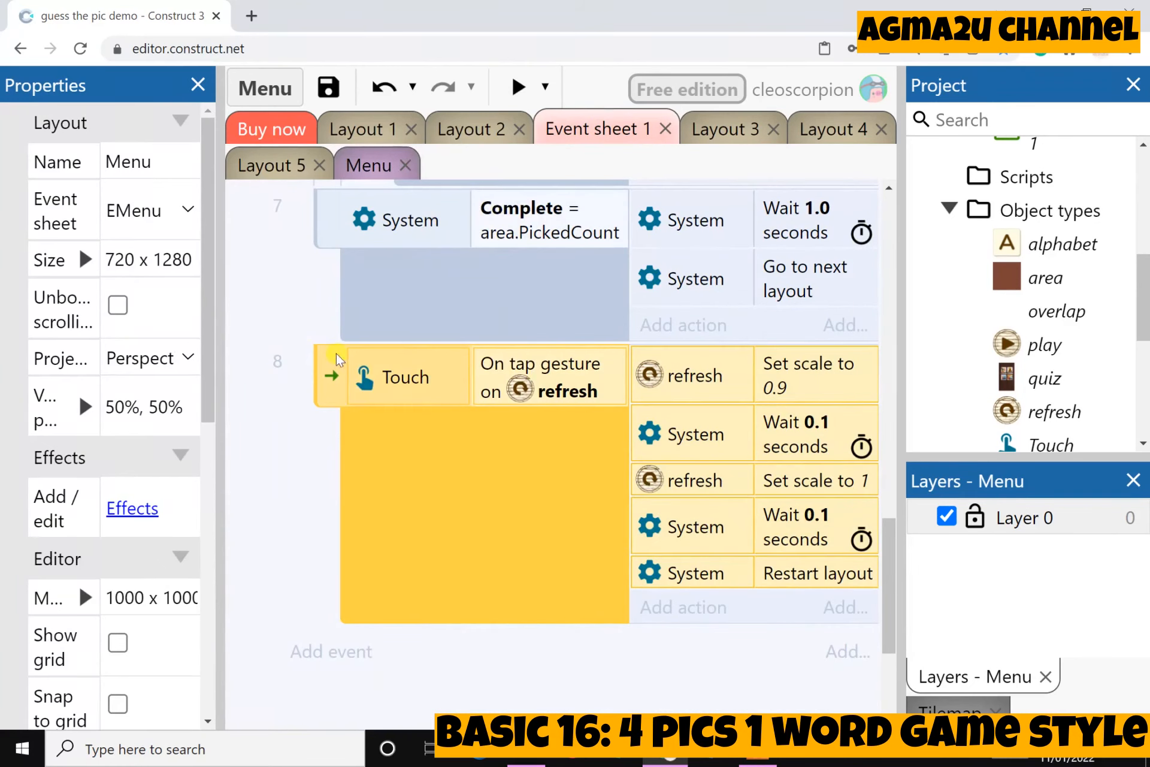
pyautogui.rightClick(337, 360)
pyautogui.click(453, 293)
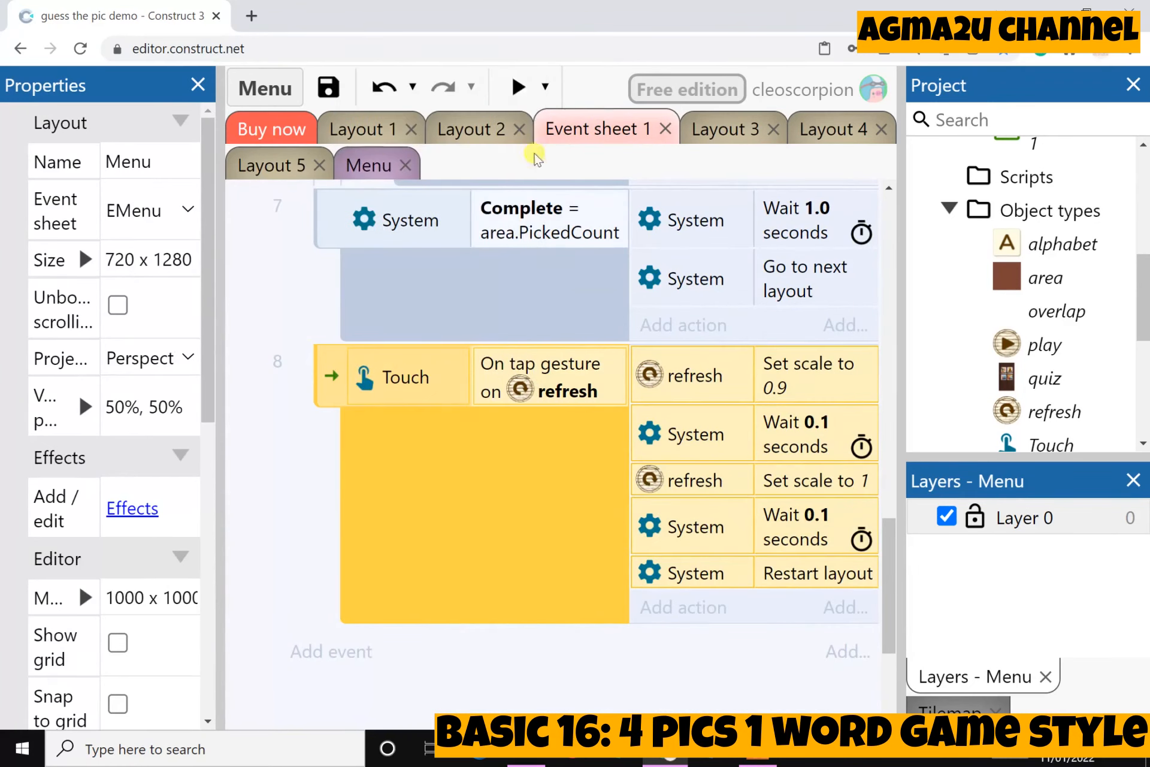
pyautogui.scroll(-3, 1043, 287)
pyautogui.scroll(5, 1042, 281)
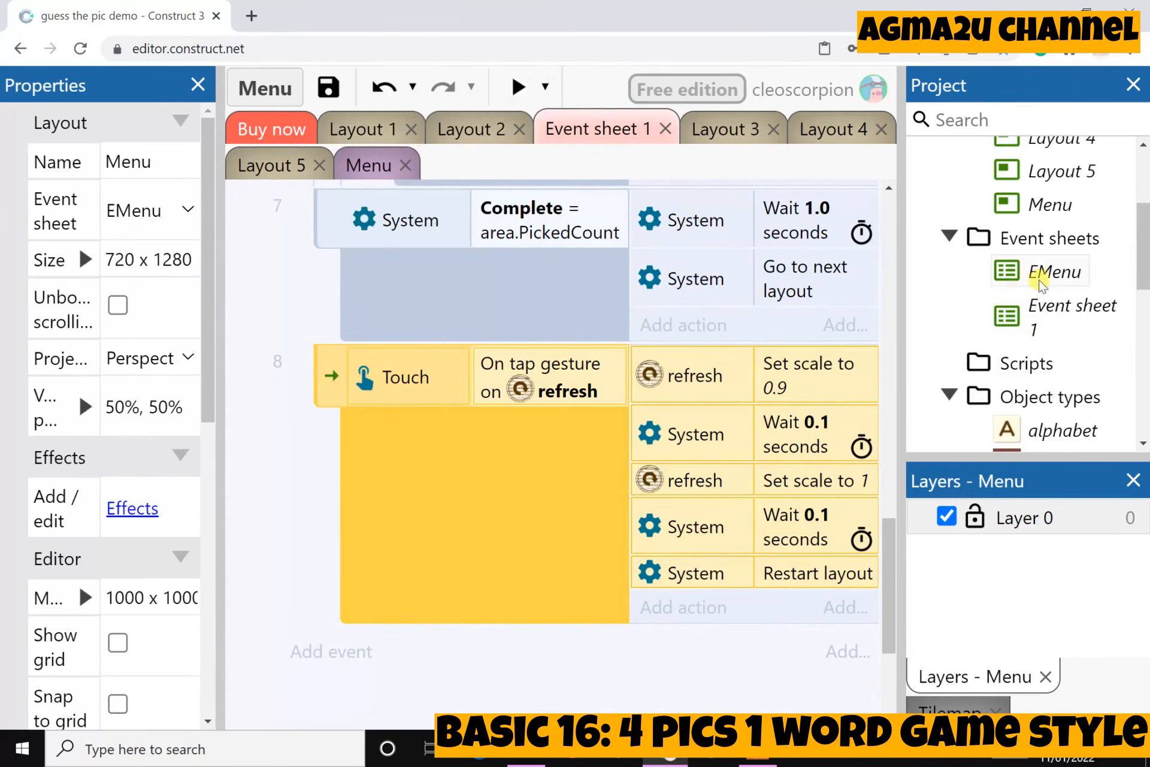
pyautogui.doubleClick(1043, 273)
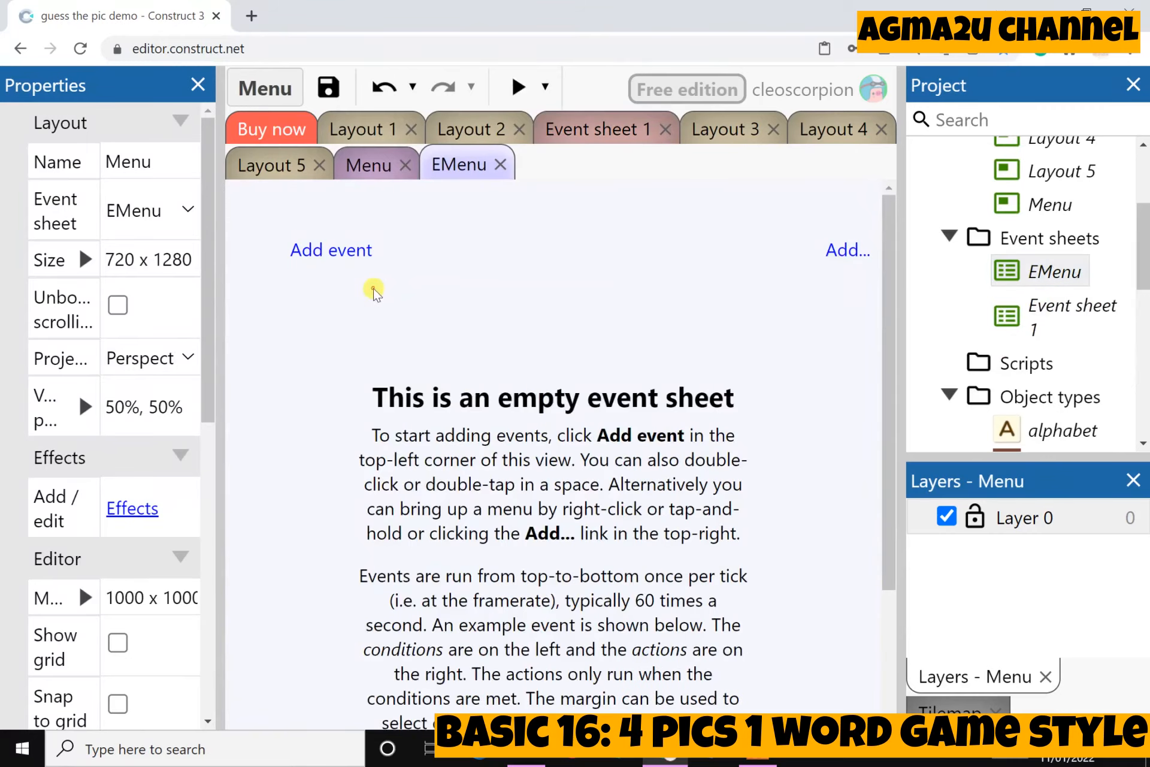
pyautogui.rightClick(374, 292)
pyautogui.click(441, 623)
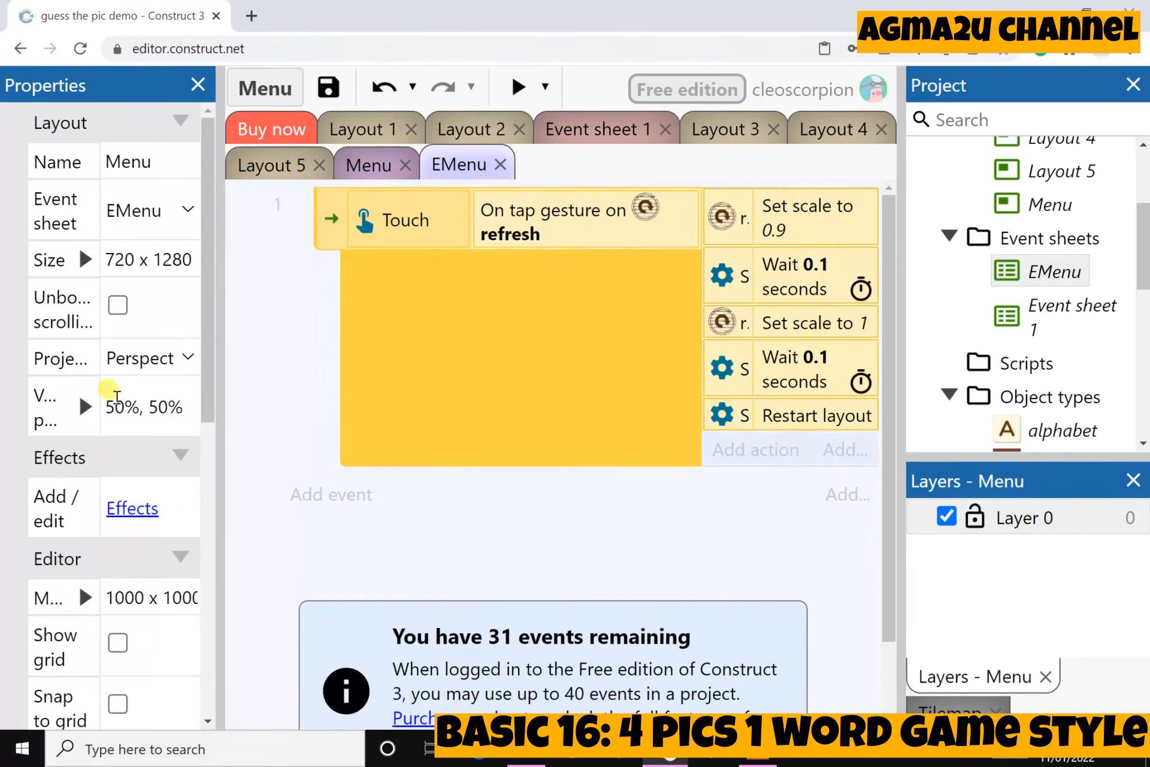
# Replace the refresh object with play in the tap gesture condition of the EMenu event.
pyautogui.moveTo(902, 368); pyautogui.dragTo(970, 363)
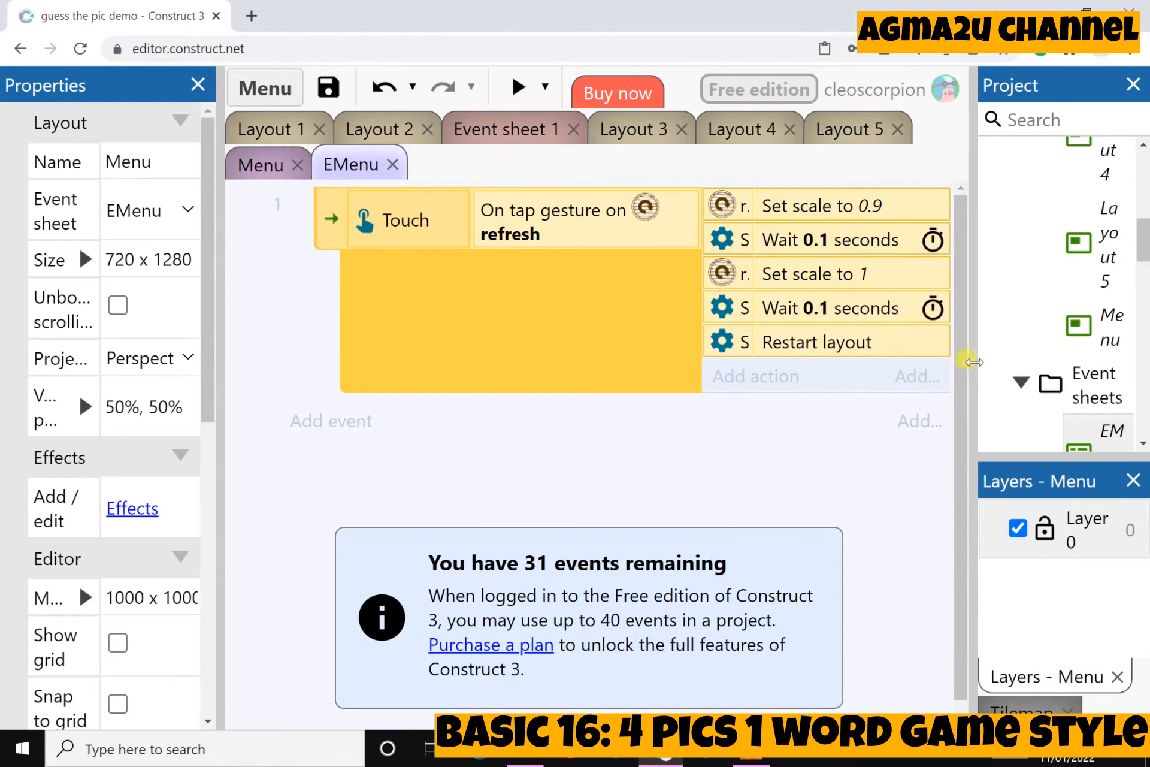
pyautogui.moveTo(214, 397); pyautogui.dragTo(128, 398)
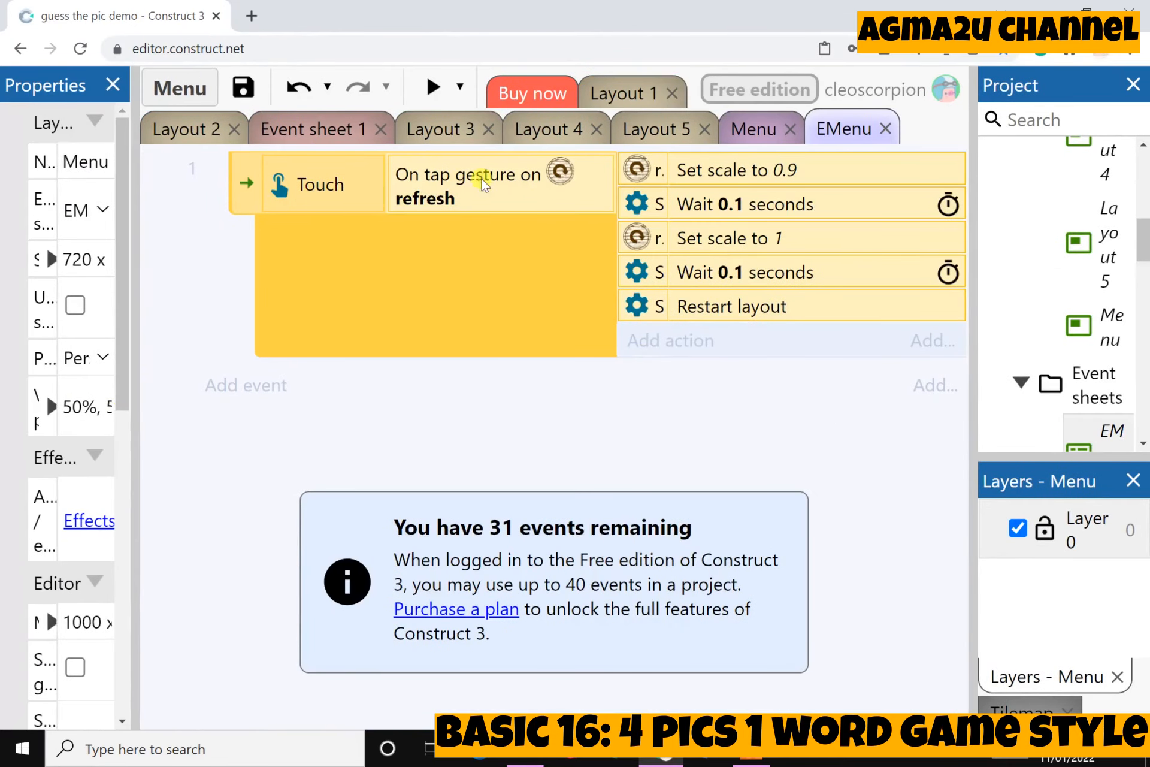
pyautogui.rightClick(557, 176)
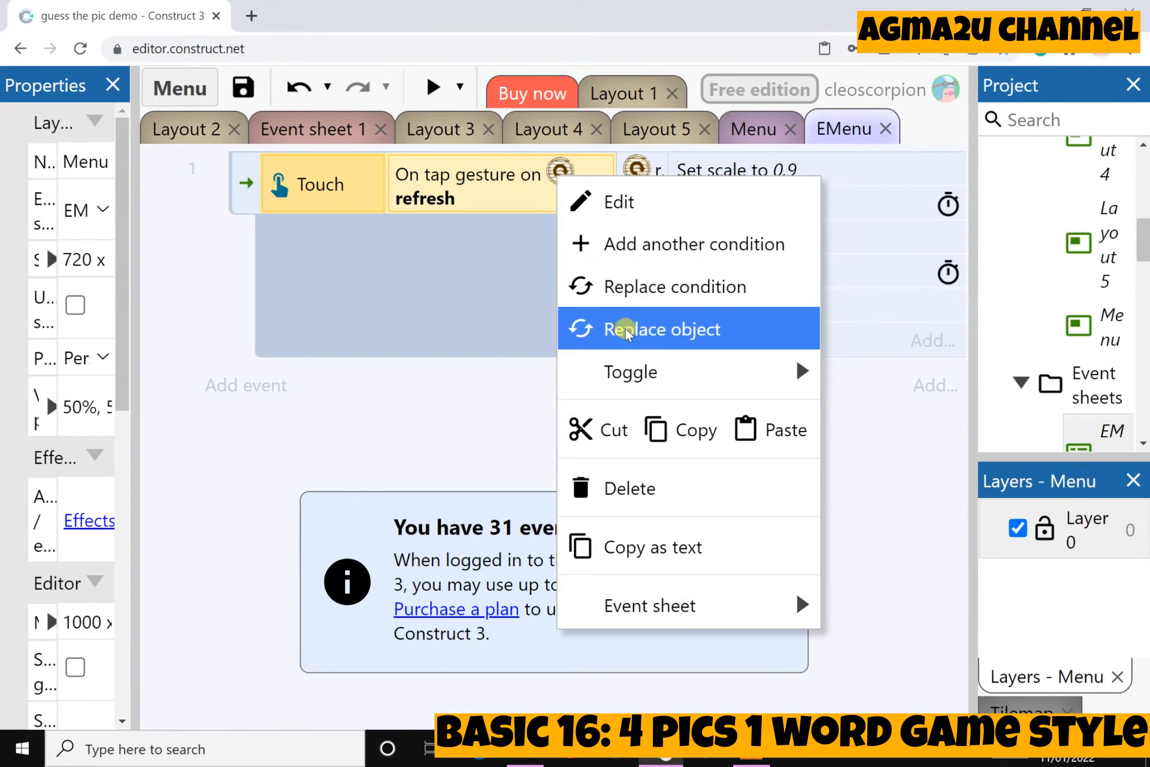
pyautogui.click(641, 329)
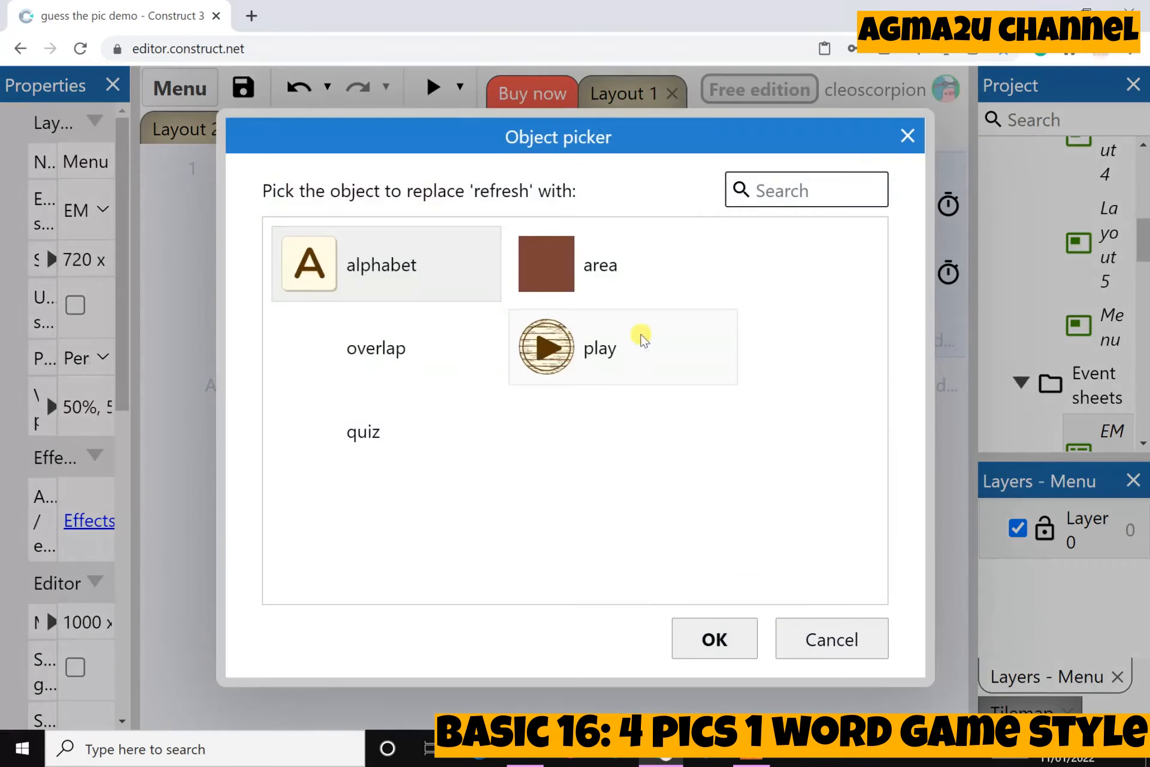
pyautogui.click(551, 362)
pyautogui.click(714, 638)
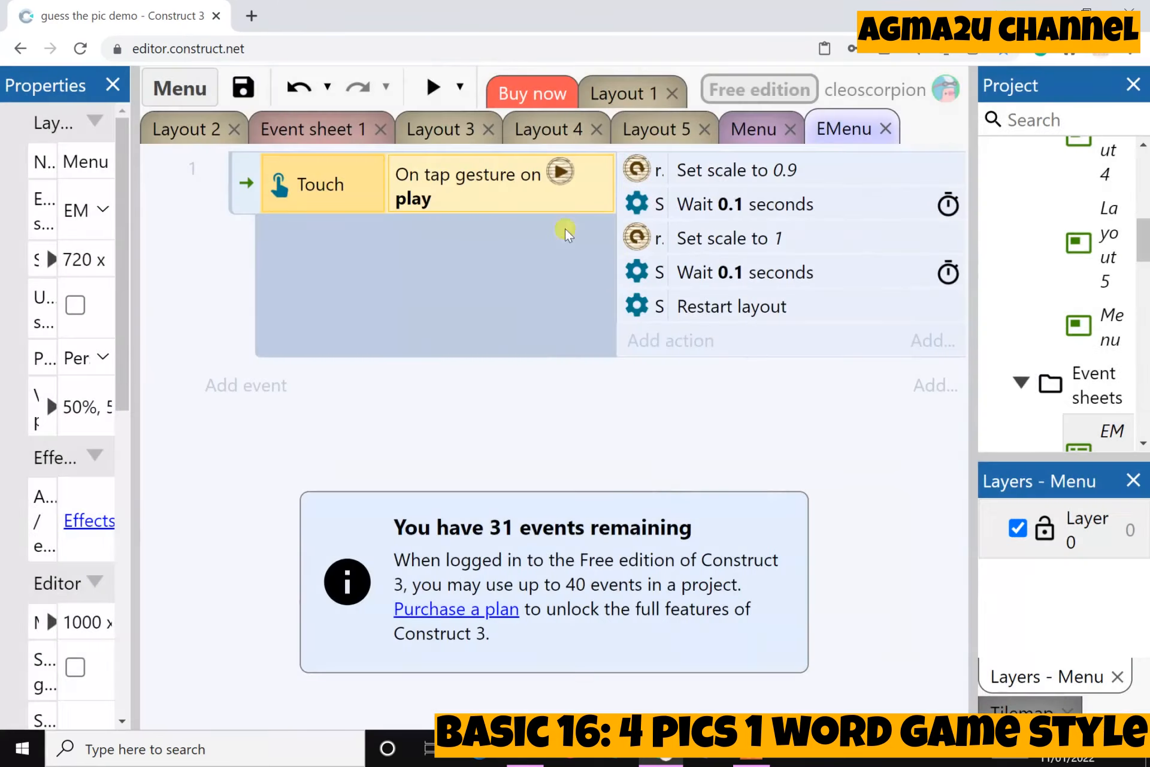
# Replace the refresh object with play in both Set scale actions of the EMenu event.
pyautogui.moveTo(666, 180); pyautogui.dragTo(703, 180)
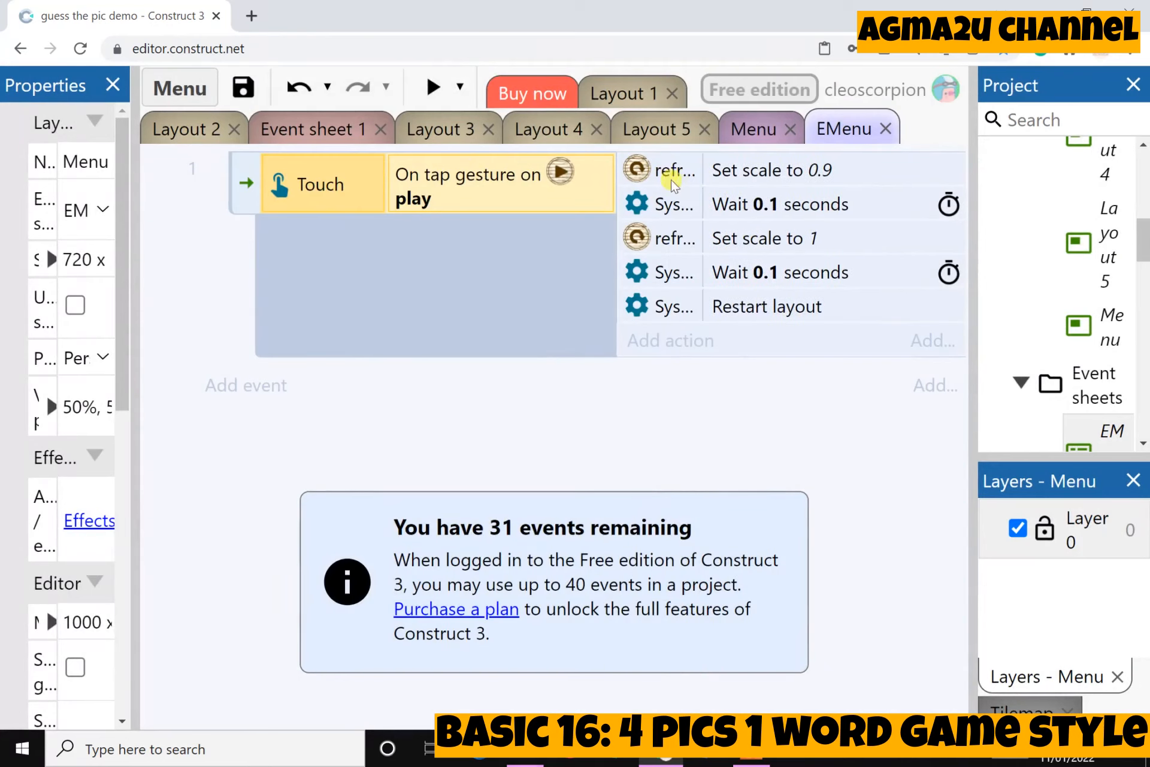
pyautogui.rightClick(677, 169)
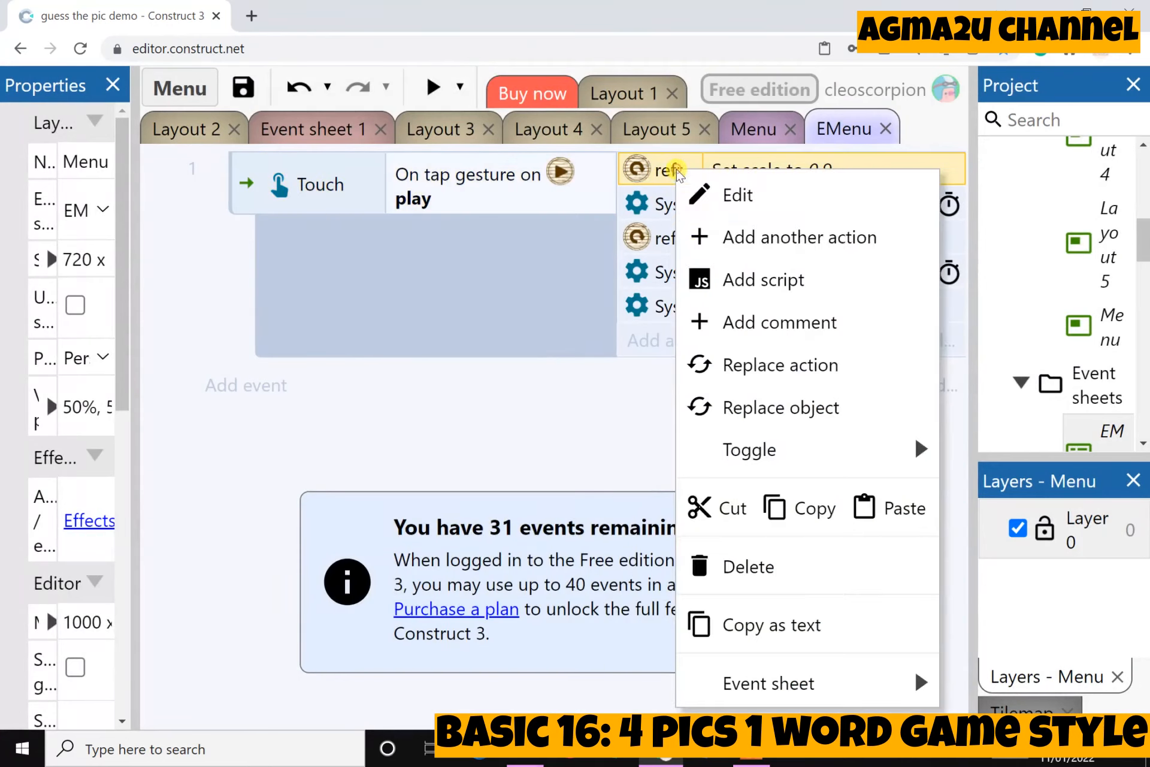
pyautogui.click(827, 407)
pyautogui.click(704, 632)
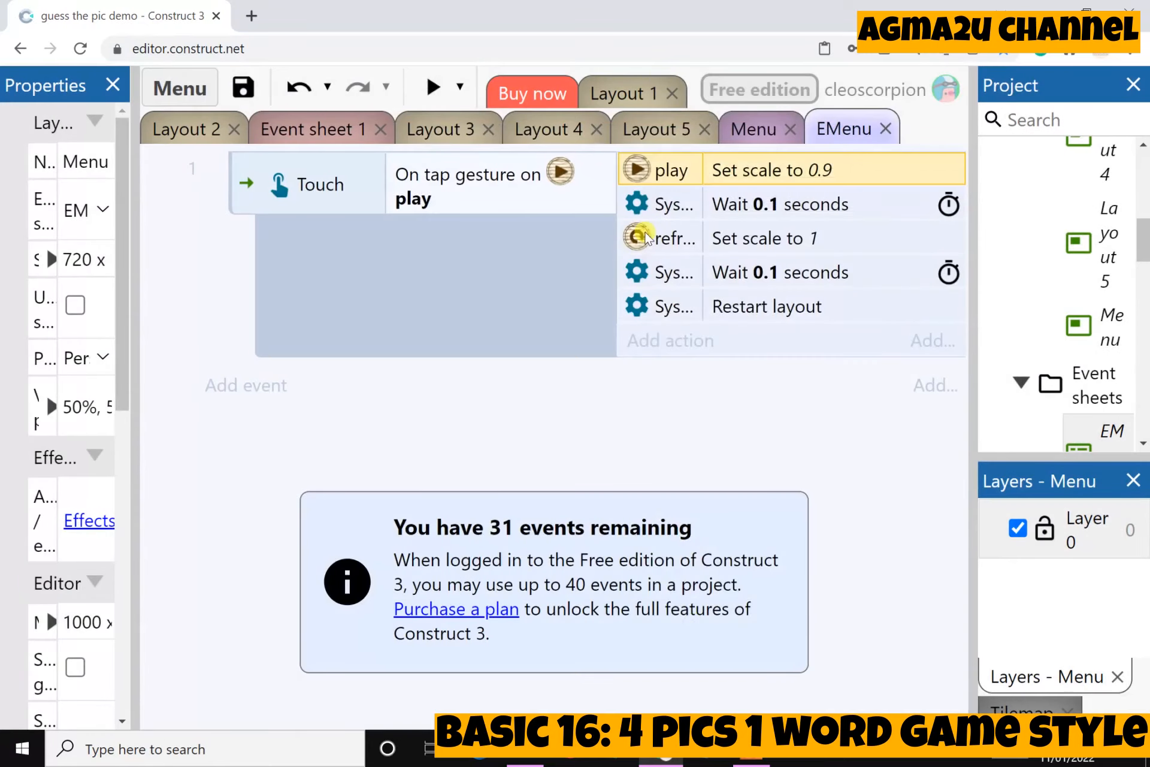
pyautogui.rightClick(641, 235)
pyautogui.click(707, 305)
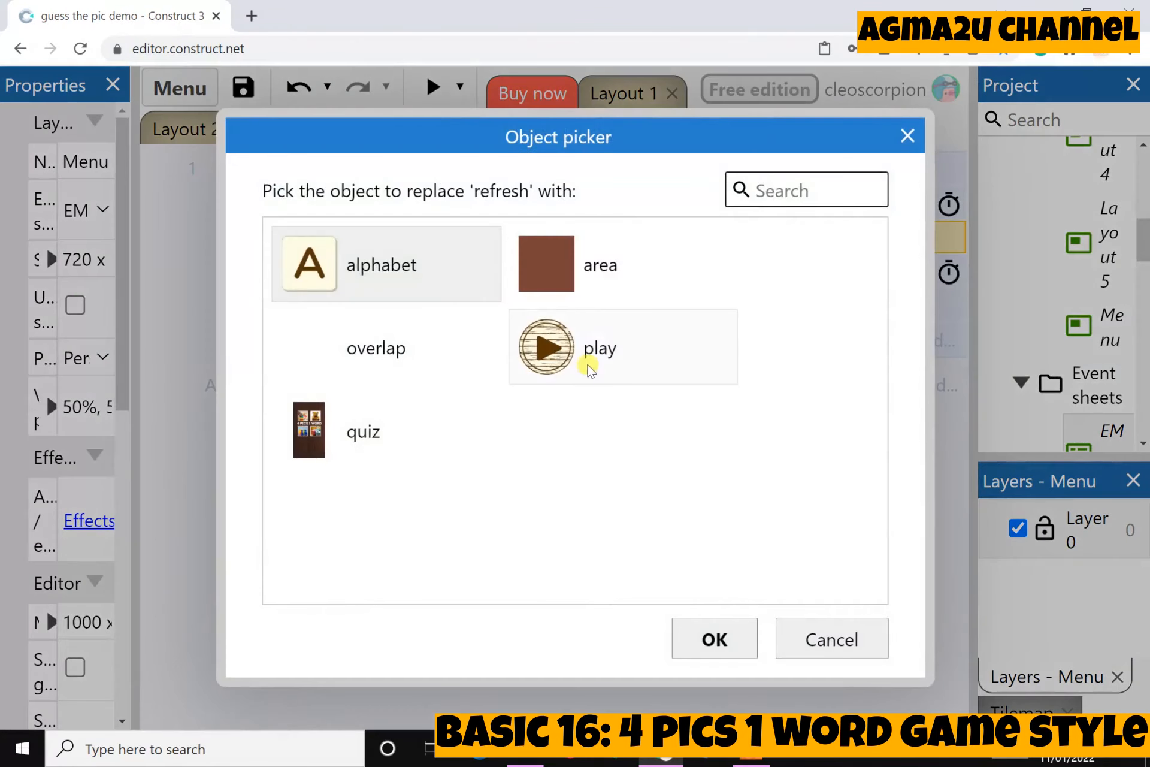
pyautogui.click(585, 365)
pyautogui.click(709, 627)
# Change the Restart layout action in the EMenu event to Go to next/previous layout, set to next.
pyautogui.click(769, 307)
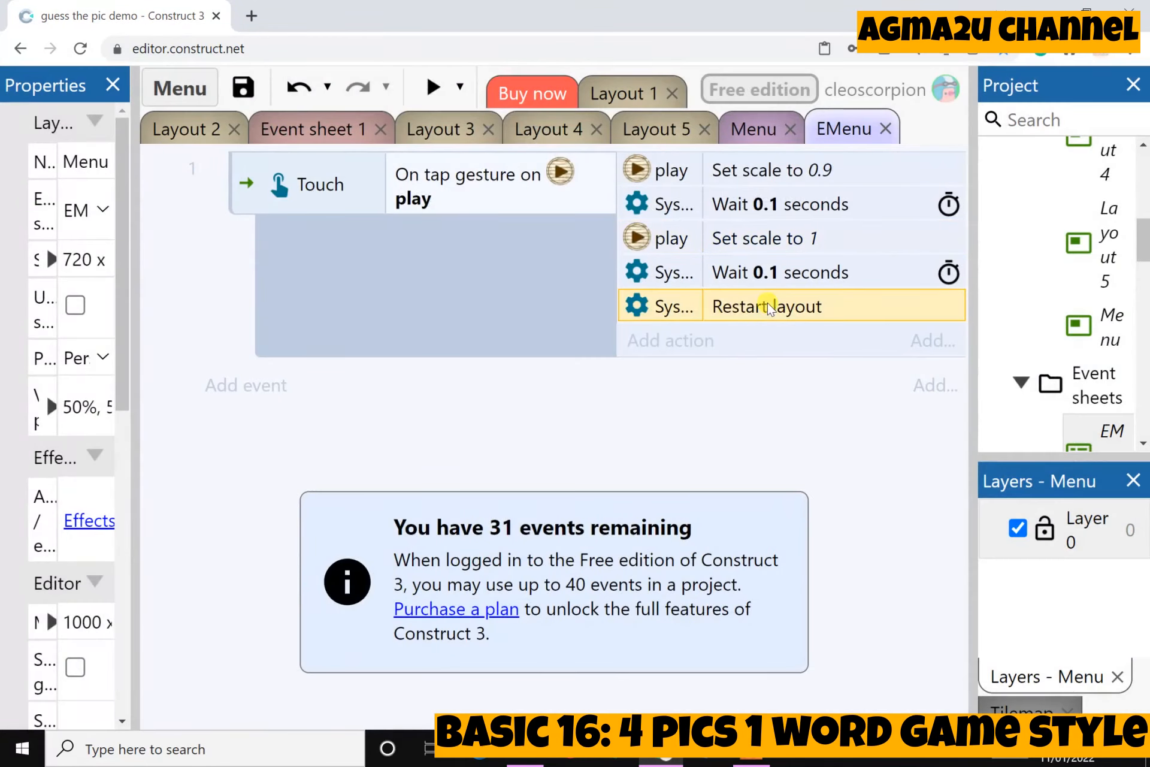
pyautogui.doubleClick(762, 309)
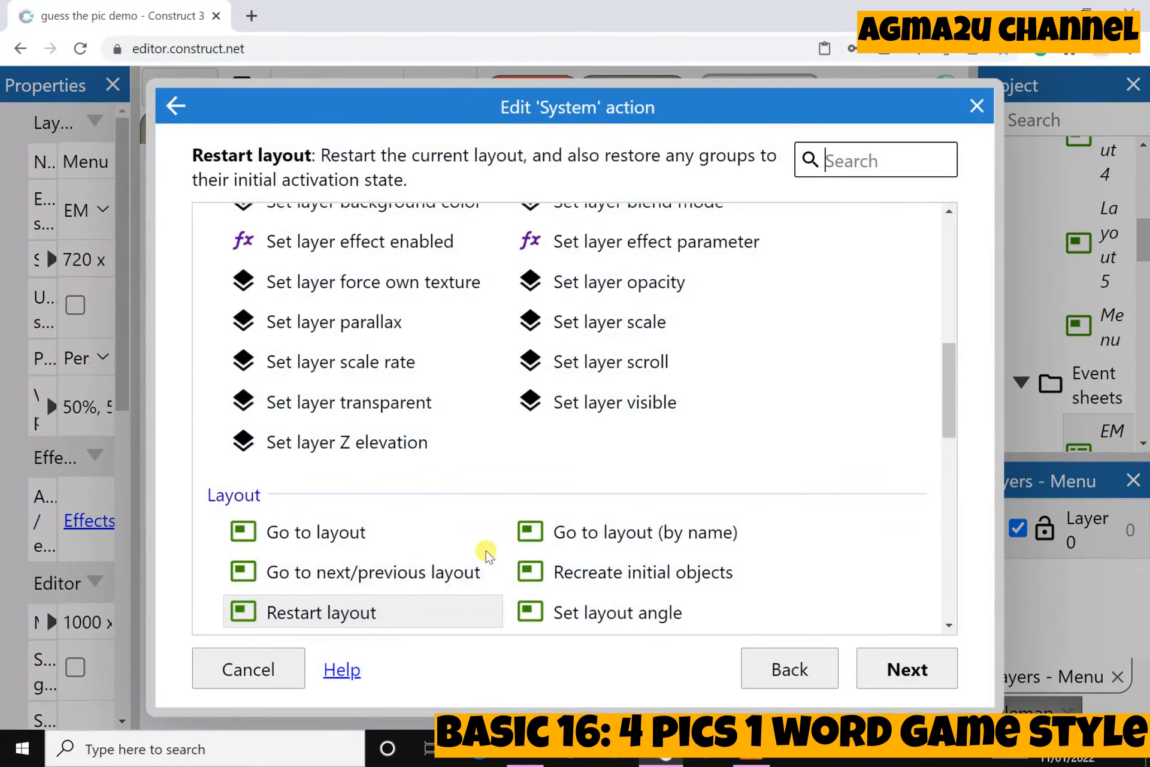
pyautogui.scroll(-3, 487, 551)
pyautogui.doubleClick(423, 389)
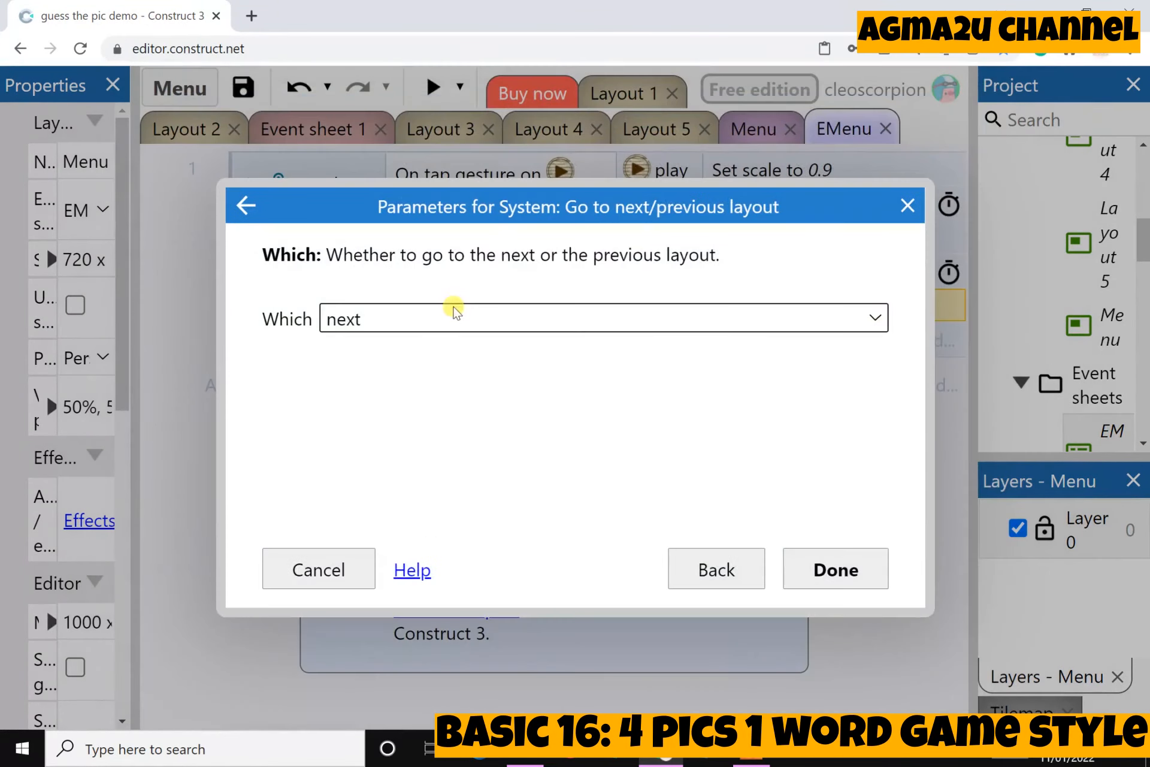
pyautogui.click(799, 568)
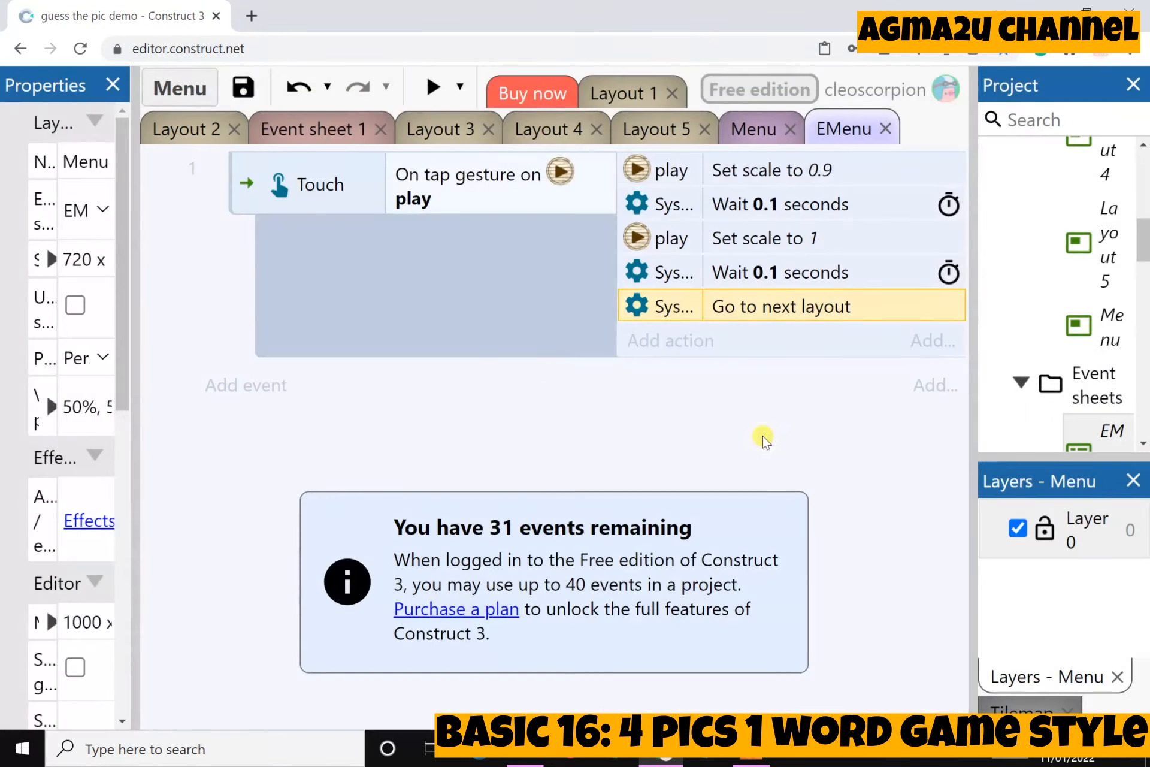
# Move the Menu layout above Layout 1 in the project's list of layouts.
pyautogui.moveTo(973, 431); pyautogui.dragTo(891, 433)
pyautogui.scroll(3, 1025, 360)
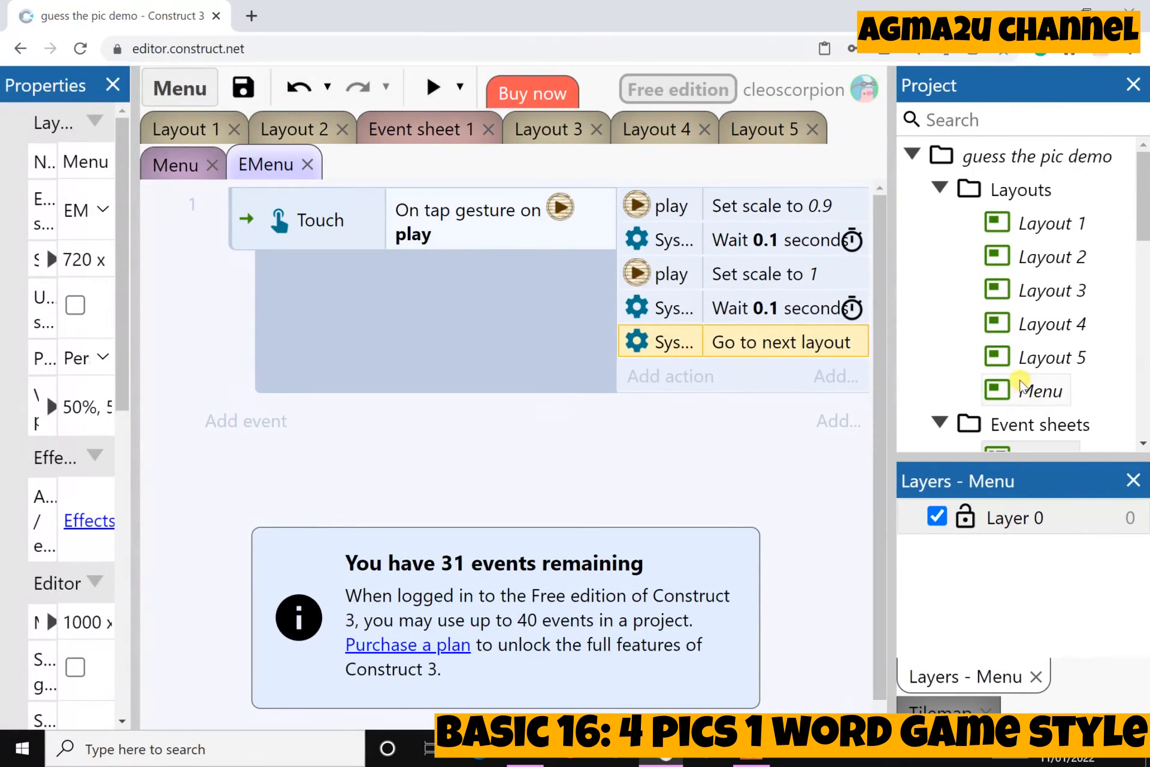
pyautogui.click(1022, 393)
pyautogui.moveTo(1028, 398); pyautogui.dragTo(992, 230)
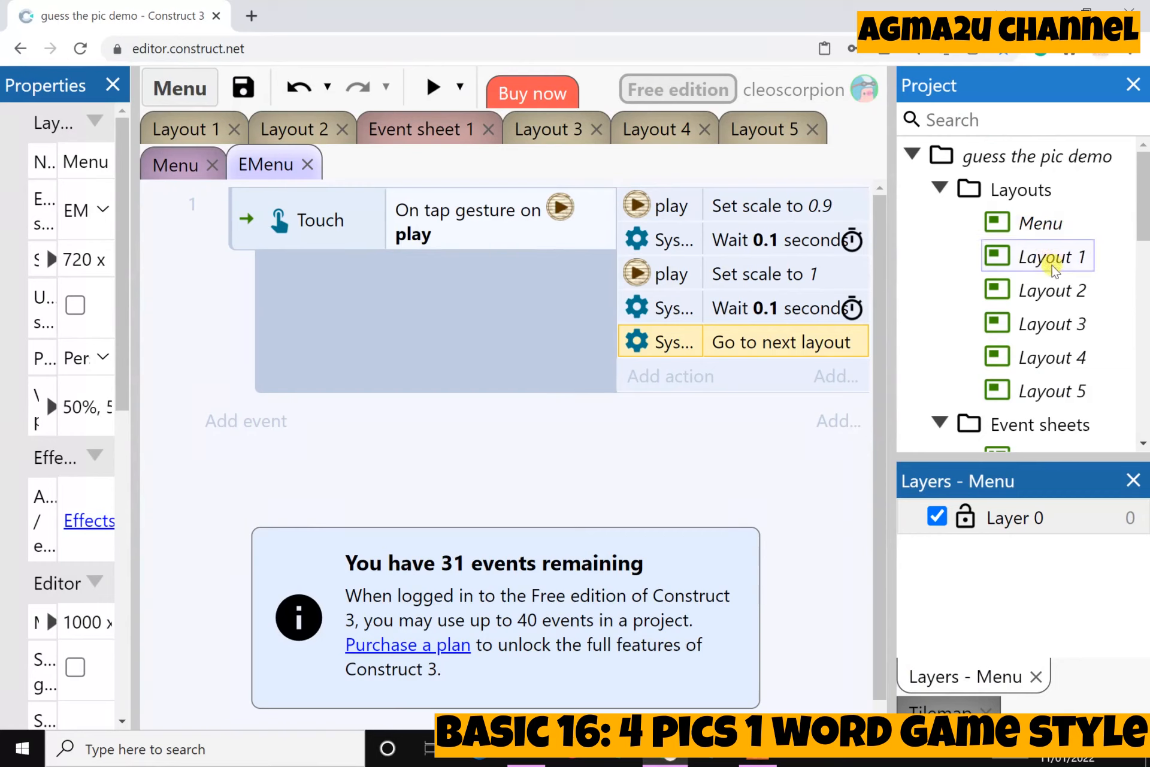
# Set the project's first layout at startup to Menu.
pyautogui.click(984, 161)
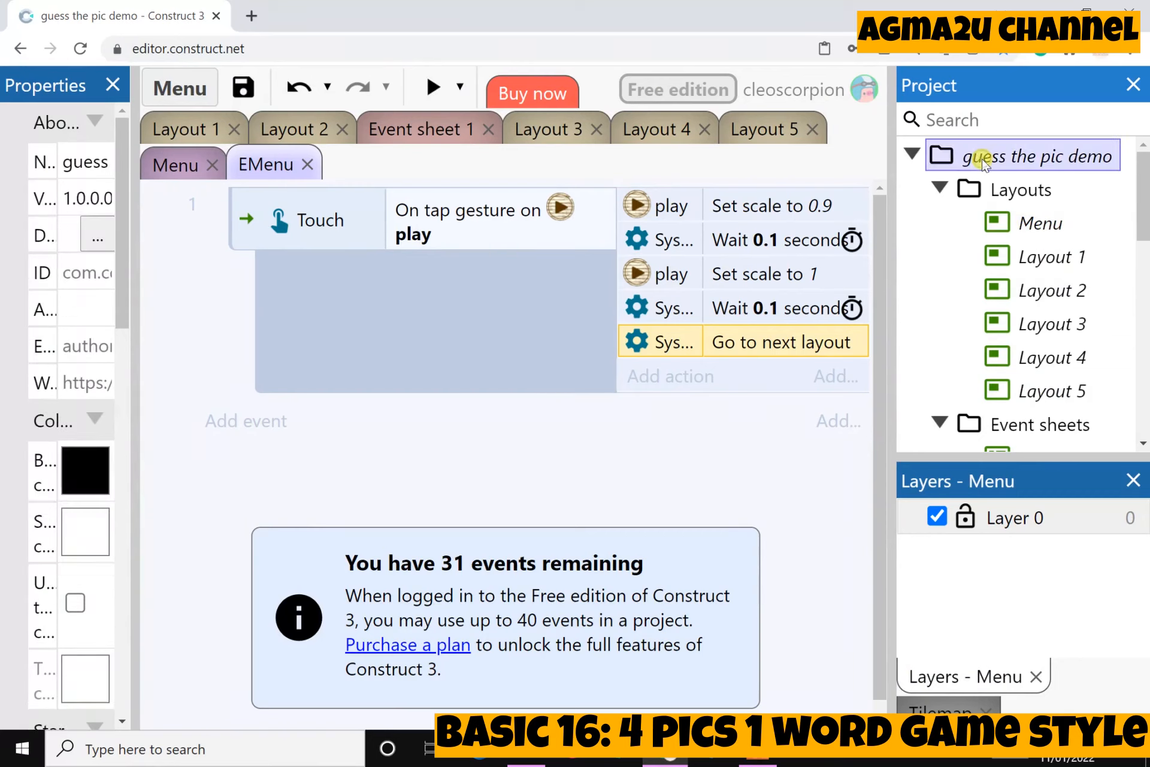
pyautogui.click(161, 162)
pyautogui.moveTo(123, 303); pyautogui.dragTo(334, 334)
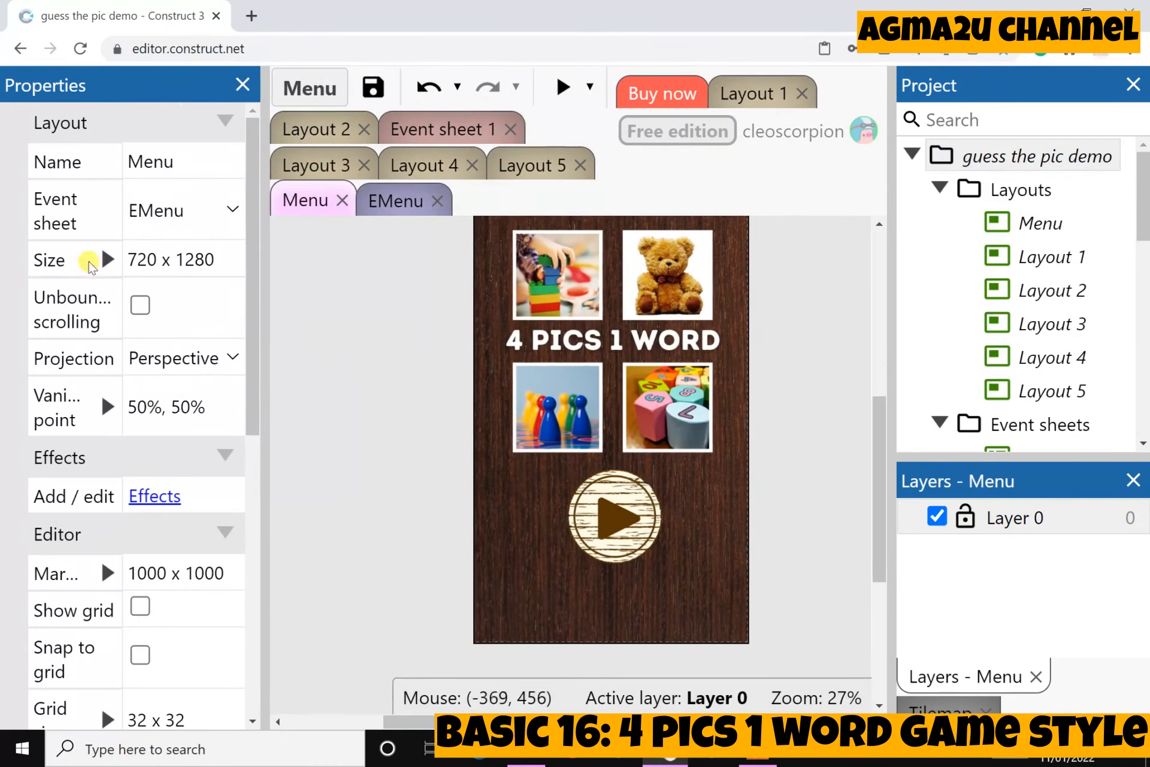
pyautogui.scroll(-5, 120, 281)
pyautogui.click(1021, 159)
pyautogui.click(1020, 157)
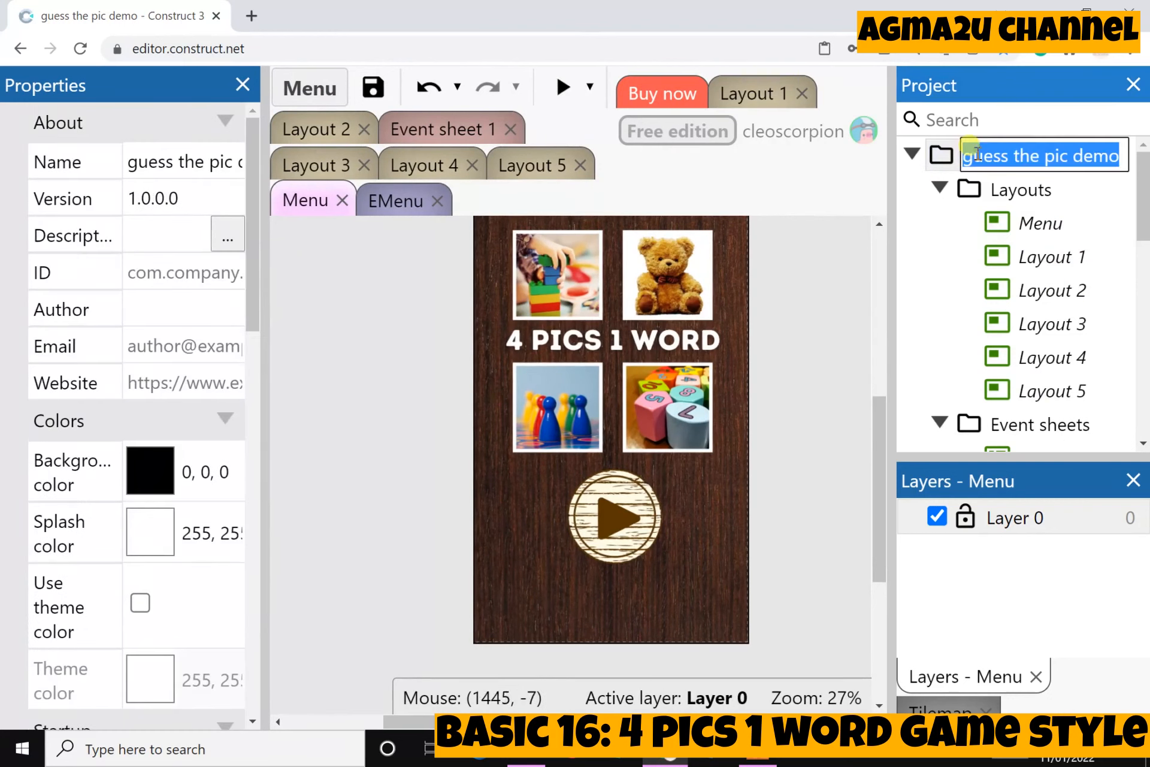
pyautogui.scroll(-1, 222, 425)
pyautogui.scroll(-5, 221, 425)
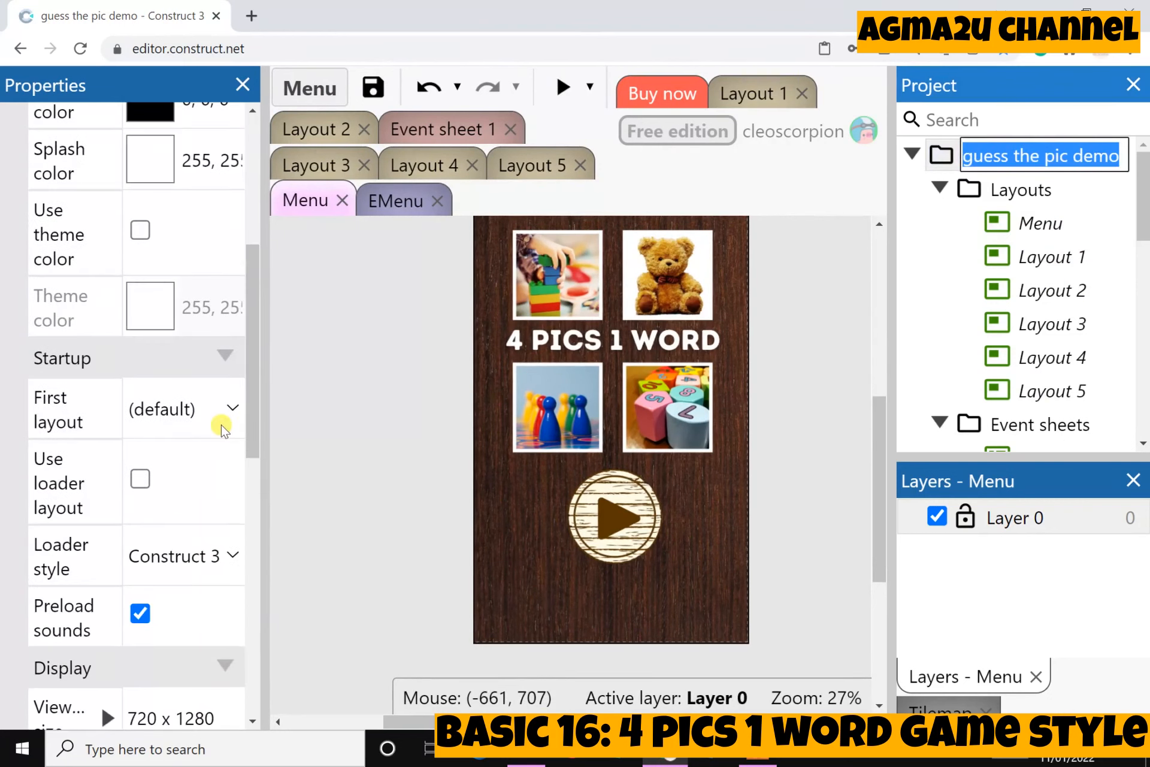
pyautogui.click(177, 416)
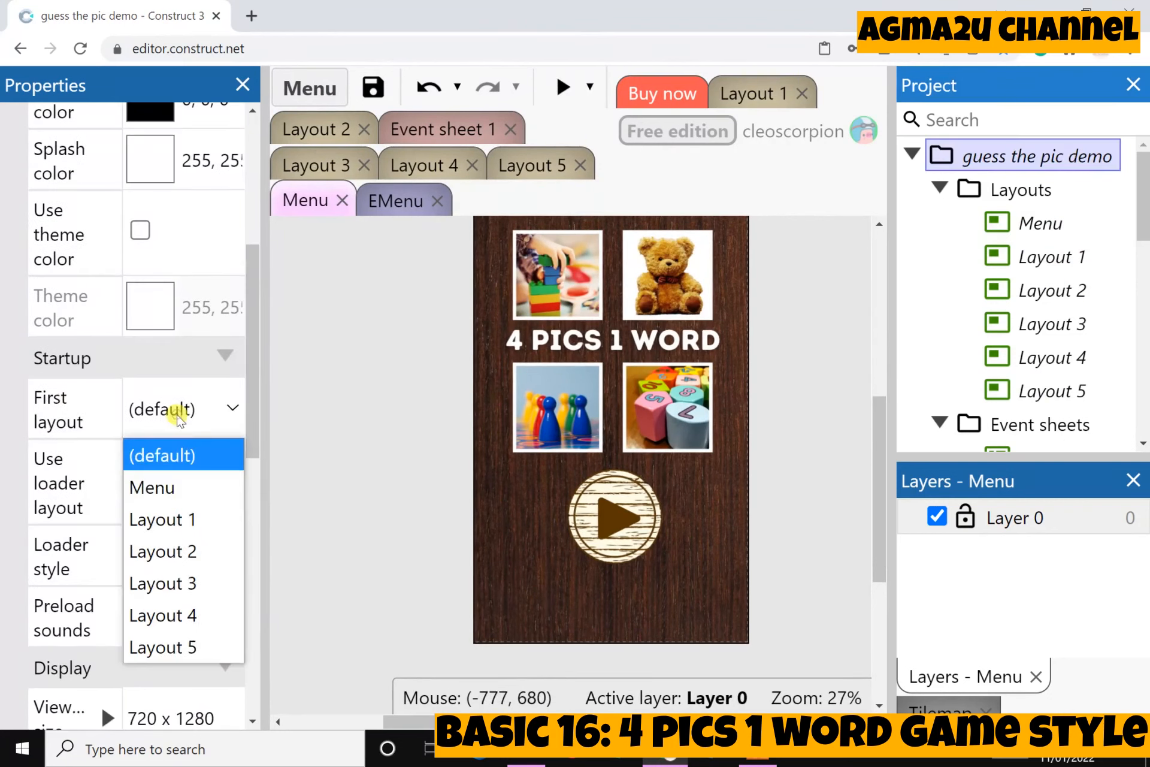
pyautogui.click(153, 489)
pyautogui.click(364, 393)
# Preview the project and start the game with the play sprite in the Menu layout.
pyautogui.scroll(3, 383, 380)
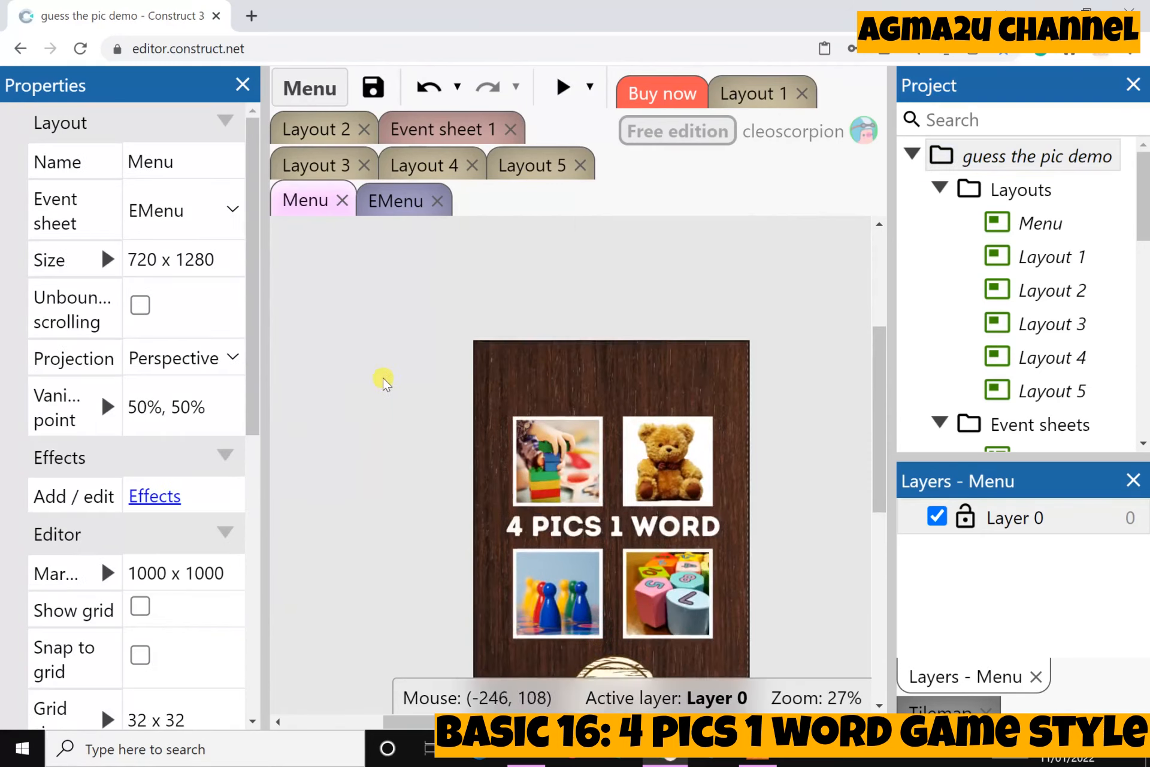
pyautogui.scroll(-2, 383, 381)
pyautogui.click(562, 87)
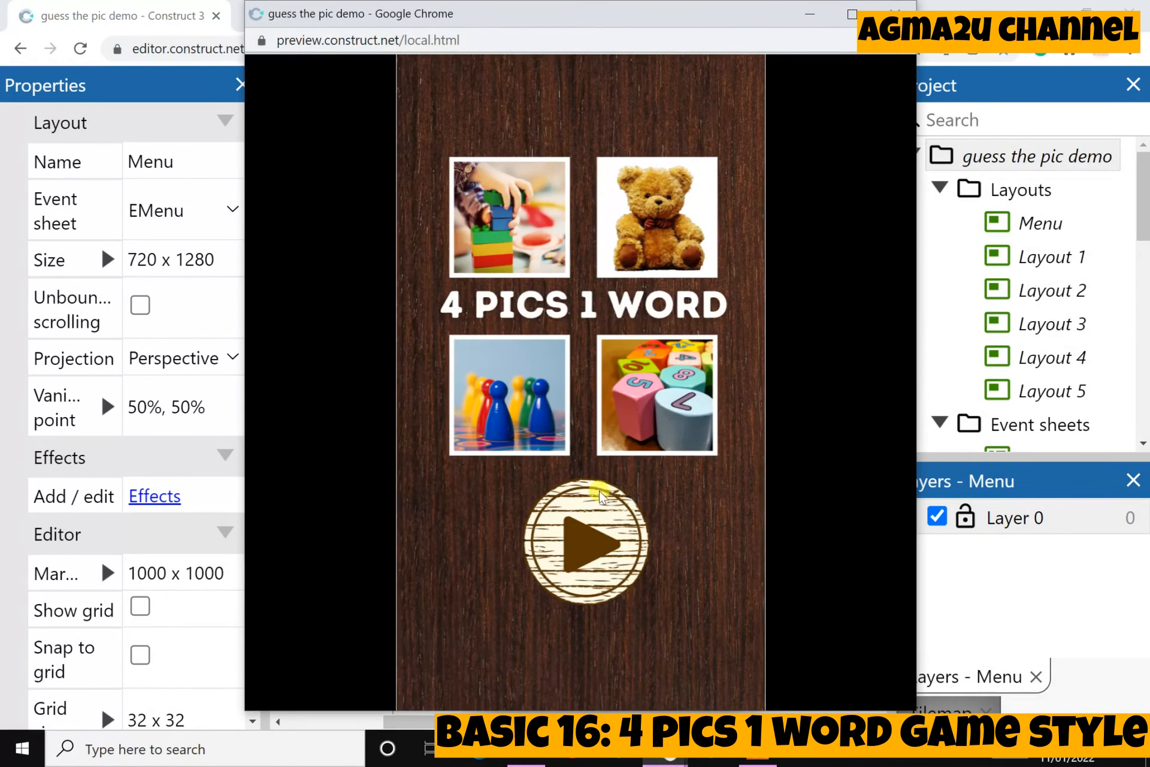
pyautogui.click(592, 544)
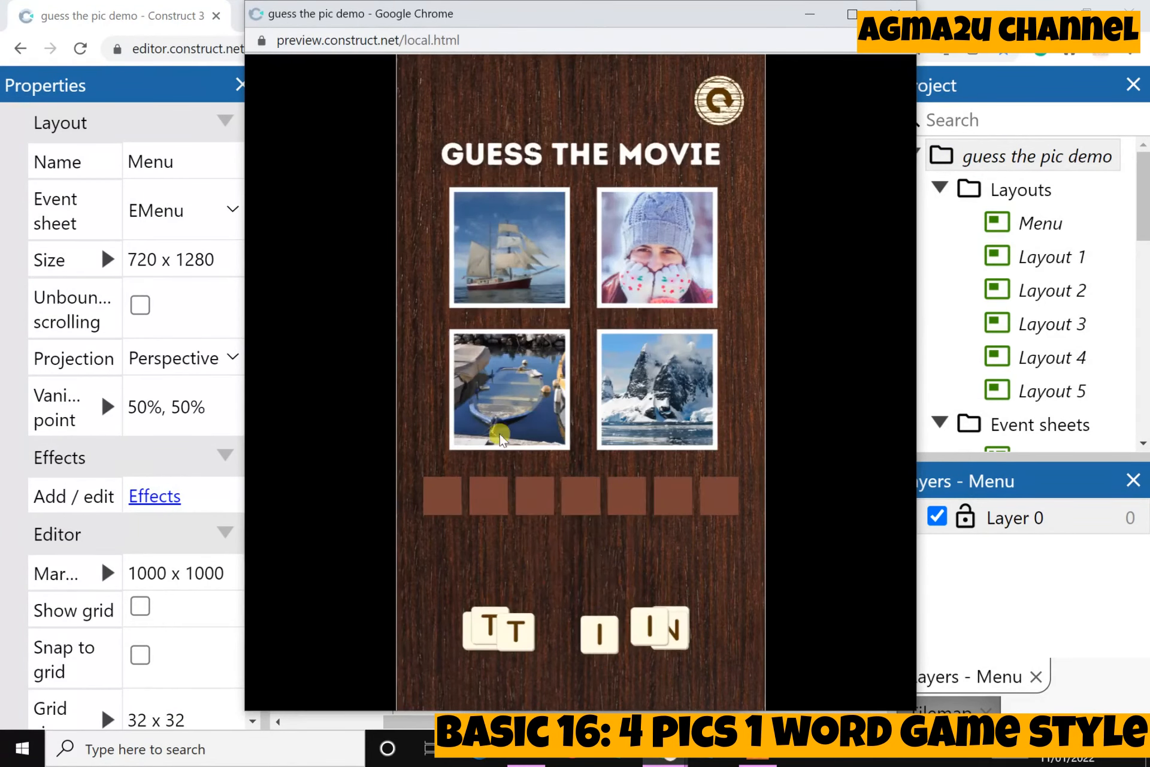
# Test the first level in the preview by placing the letter tiles on the answer squares to spell TITANIC.
pyautogui.click(516, 626)
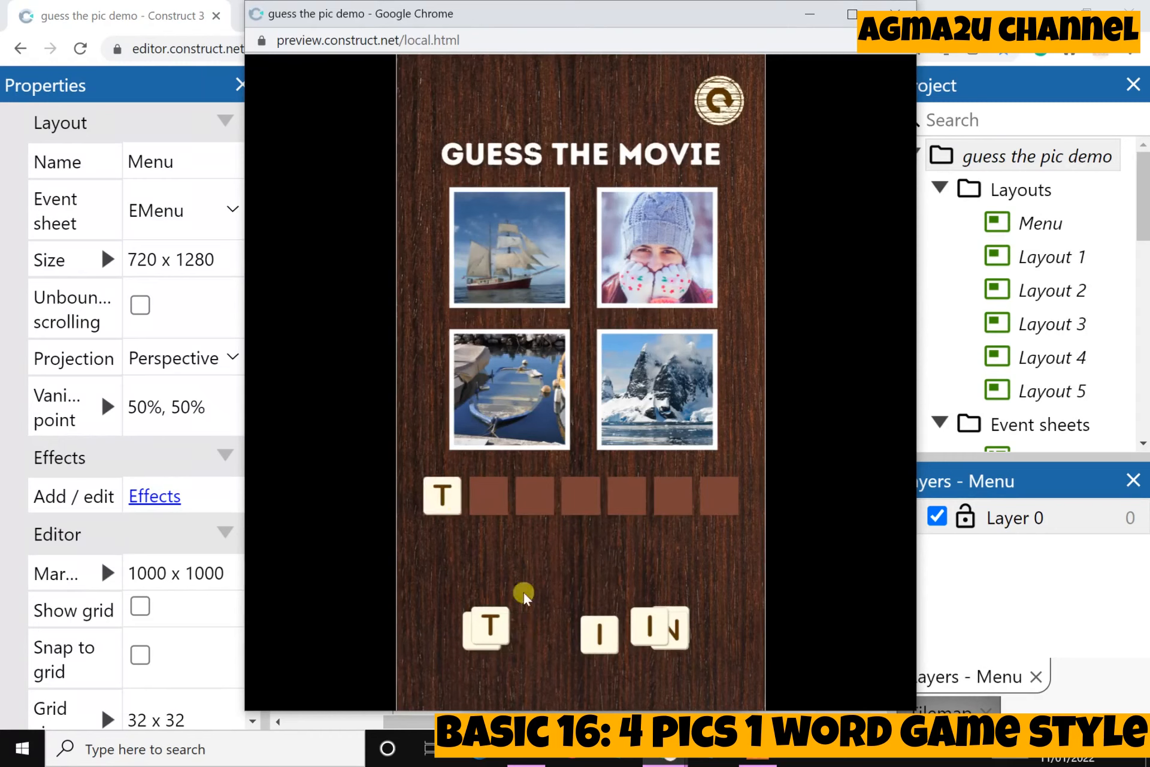
pyautogui.click(599, 632)
pyautogui.click(509, 617)
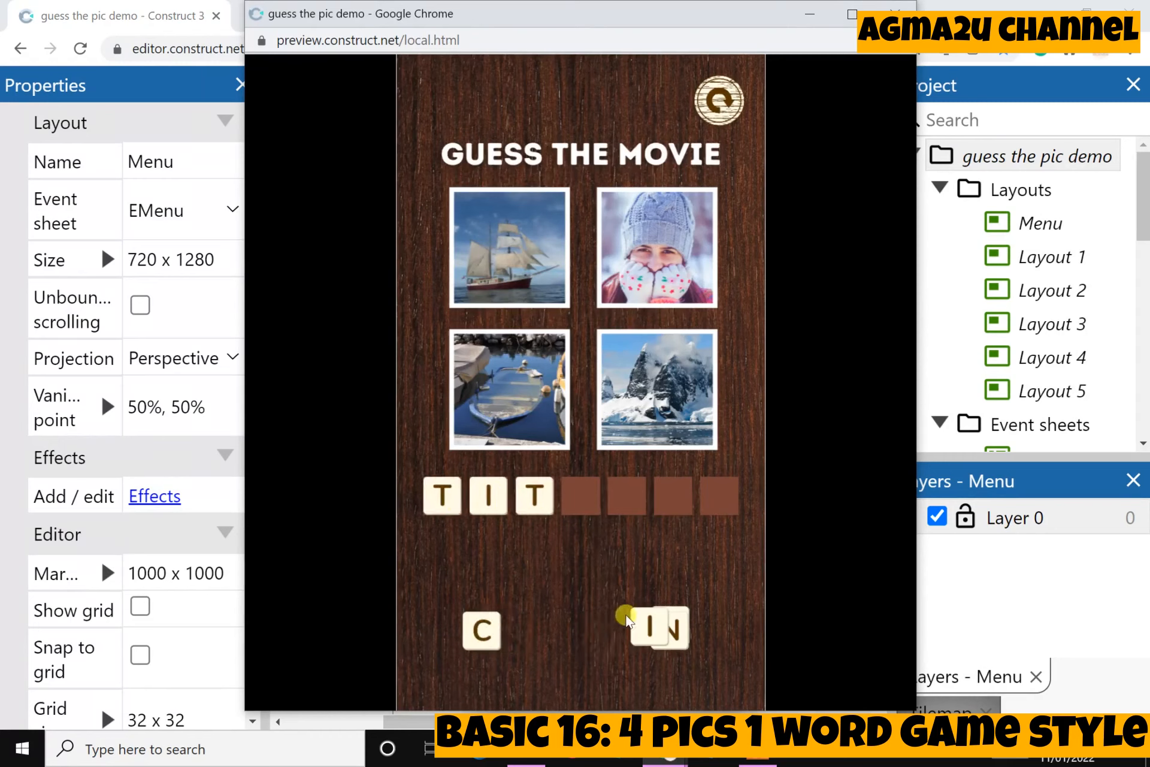
pyautogui.click(656, 634)
pyautogui.click(671, 628)
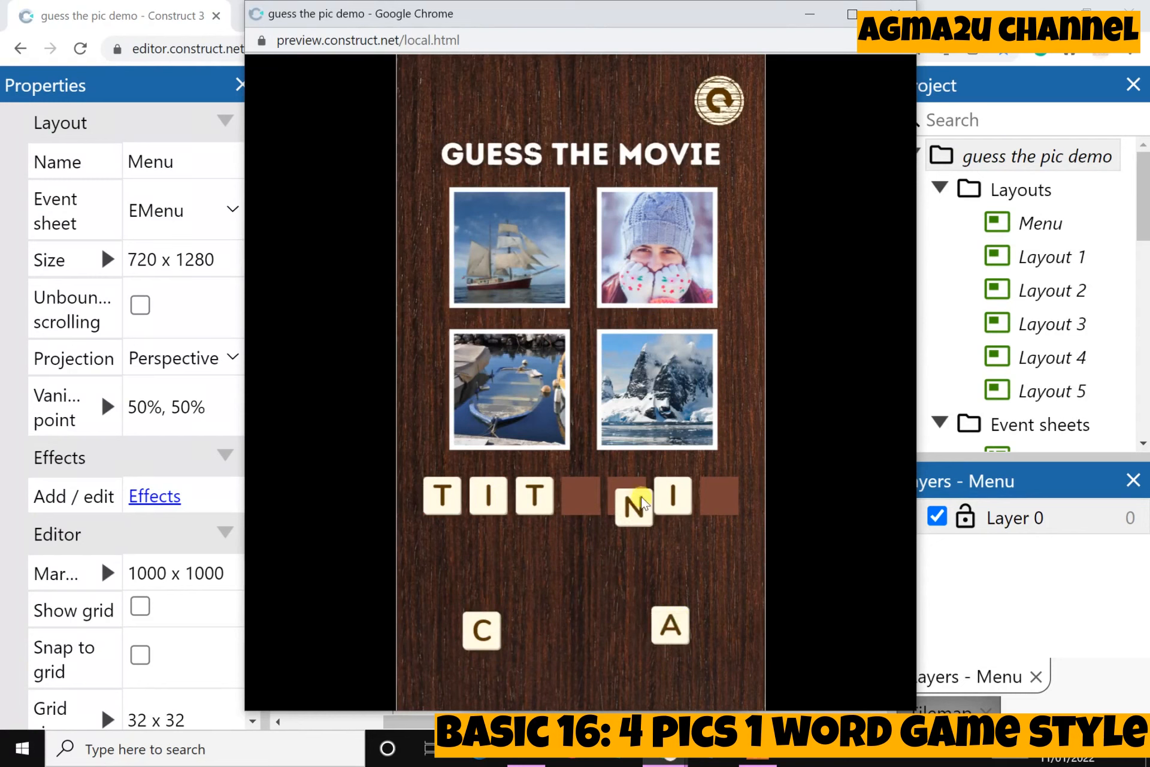
pyautogui.click(669, 623)
pyautogui.click(480, 629)
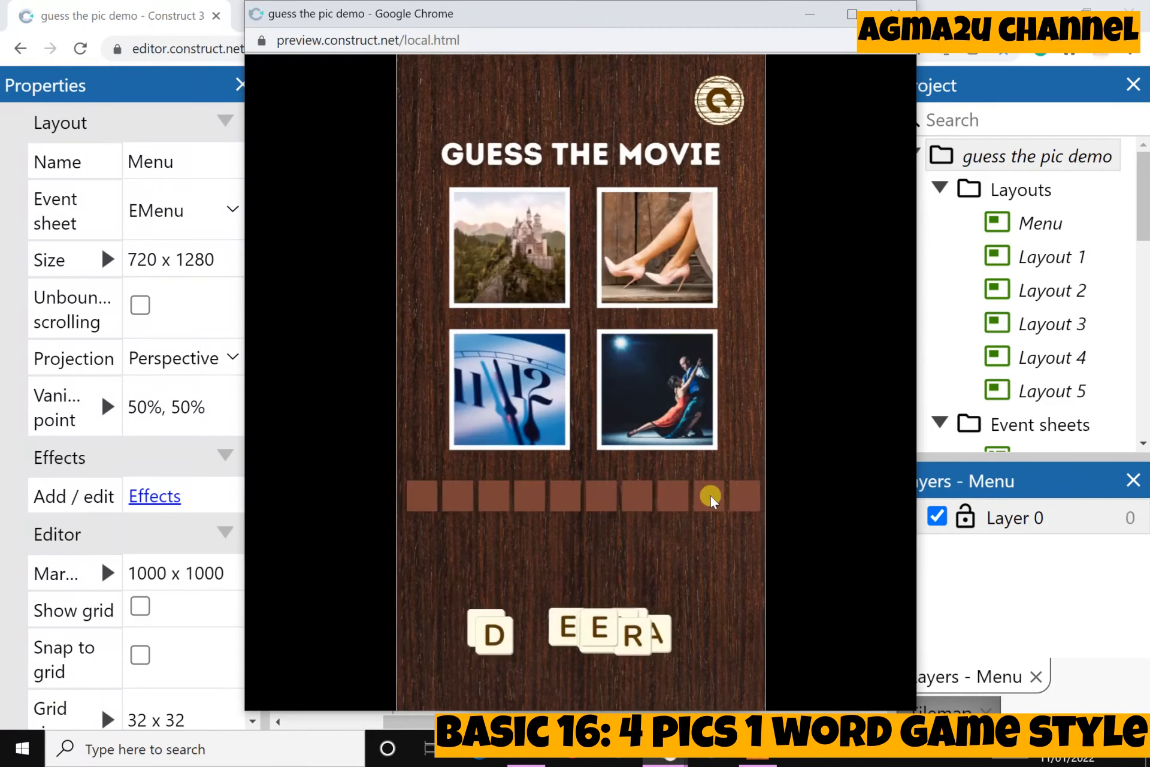
# Test the second level by placing the letter tiles to spell CINDERELLA, try a P tile in the third level, and close the preview.
pyautogui.moveTo(600, 628); pyautogui.dragTo(679, 559)
pyautogui.moveTo(497, 631); pyautogui.dragTo(561, 548)
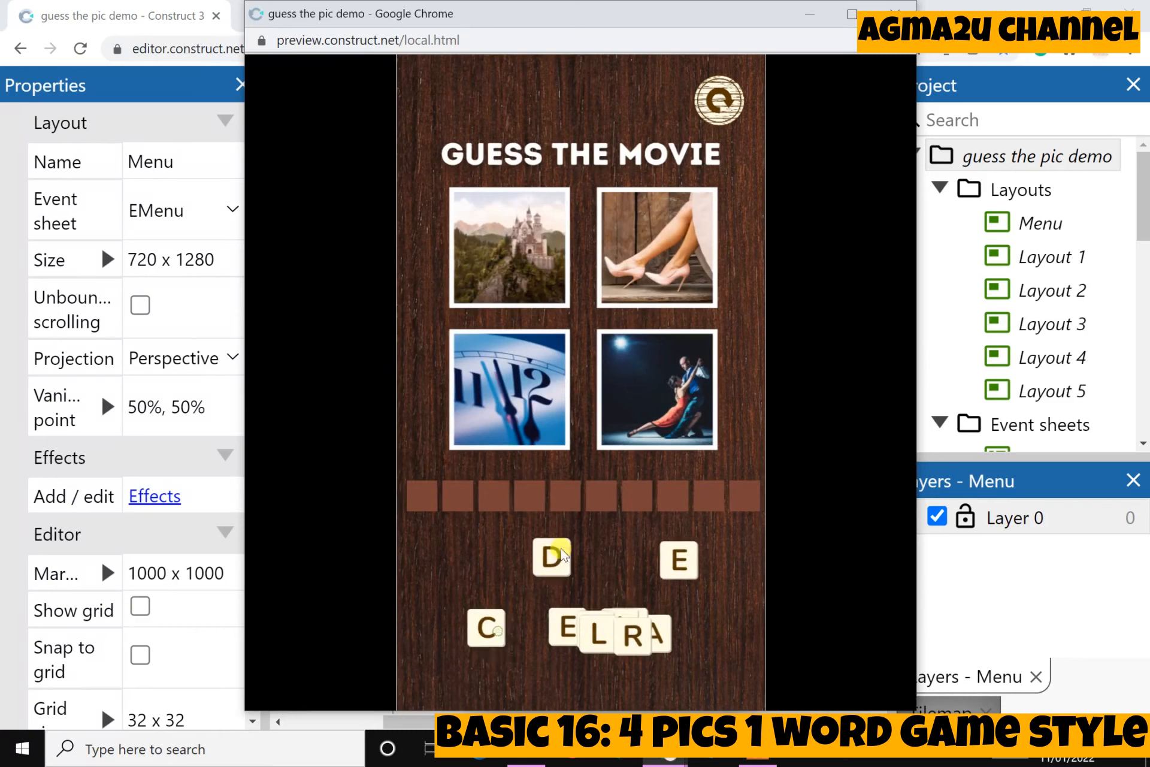
pyautogui.moveTo(606, 639); pyautogui.dragTo(674, 504)
pyautogui.moveTo(606, 617); pyautogui.dragTo(709, 495)
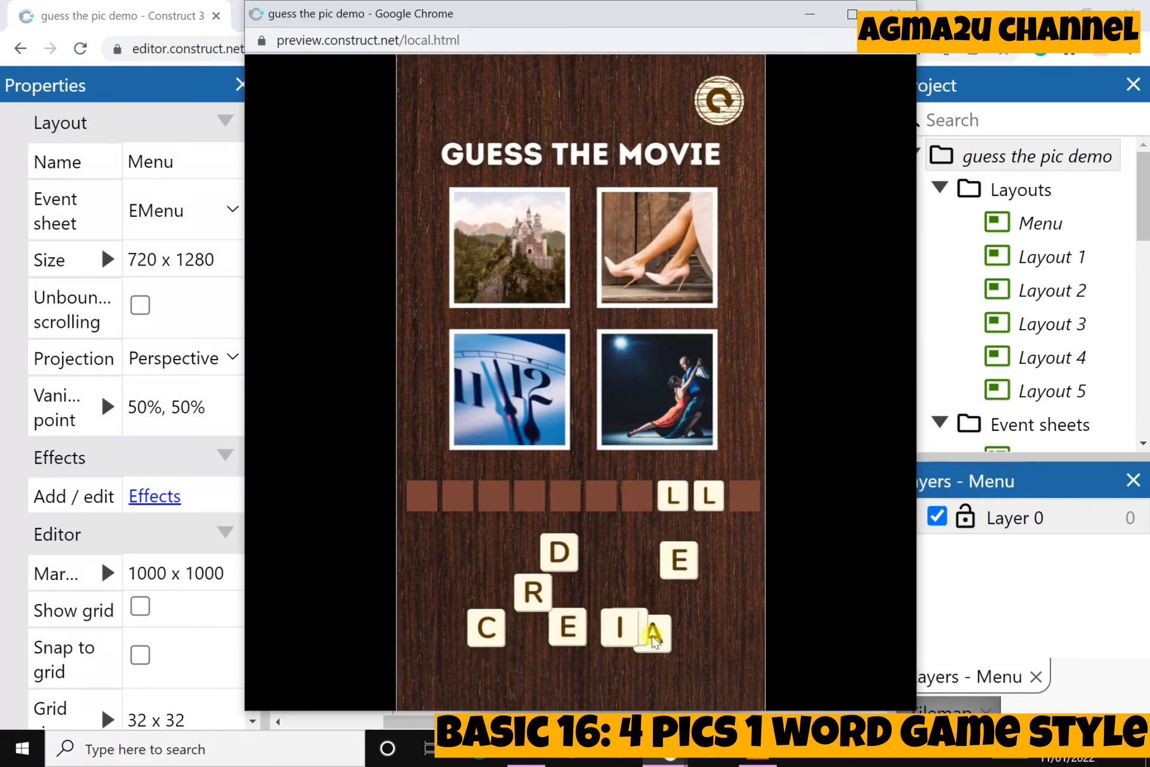
pyautogui.moveTo(655, 628); pyautogui.dragTo(745, 495)
pyautogui.moveTo(676, 554); pyautogui.dragTo(637, 496)
pyautogui.moveTo(561, 549); pyautogui.dragTo(661, 527)
pyautogui.moveTo(487, 628); pyautogui.dragTo(423, 496)
pyautogui.moveTo(533, 592); pyautogui.dragTo(529, 496)
pyautogui.moveTo(561, 623); pyautogui.dragTo(557, 504)
pyautogui.click(623, 623)
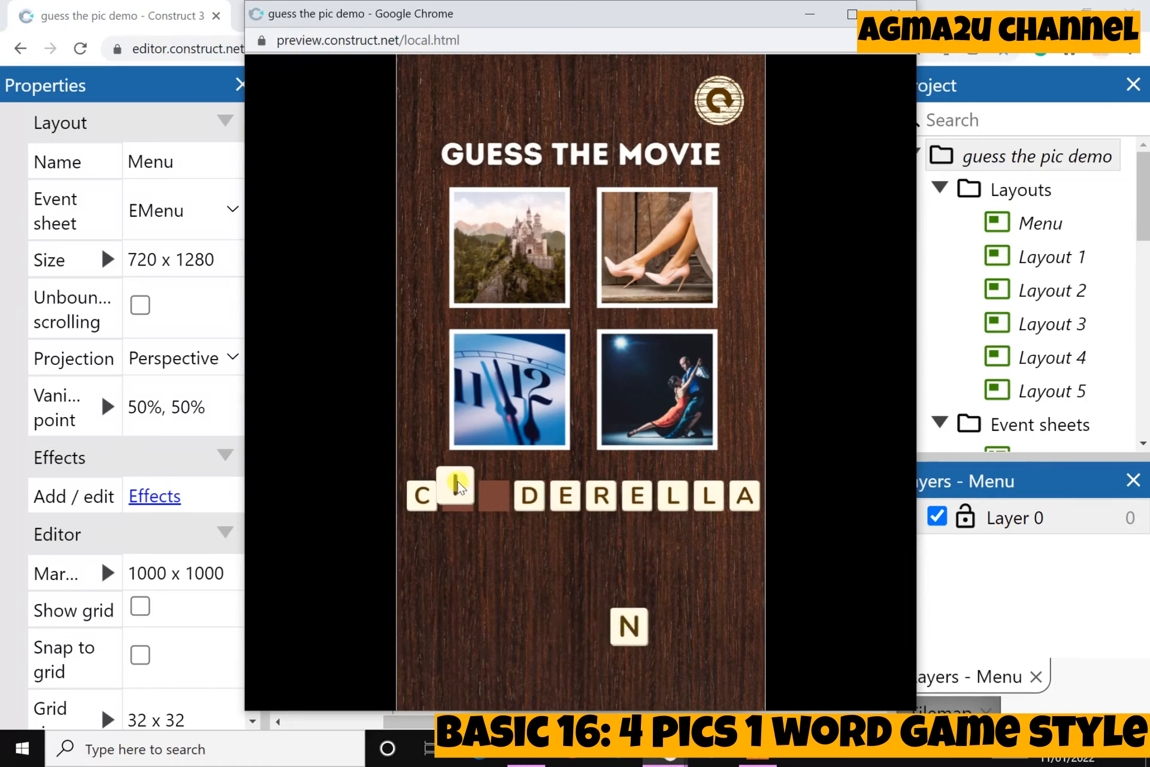
pyautogui.click(626, 626)
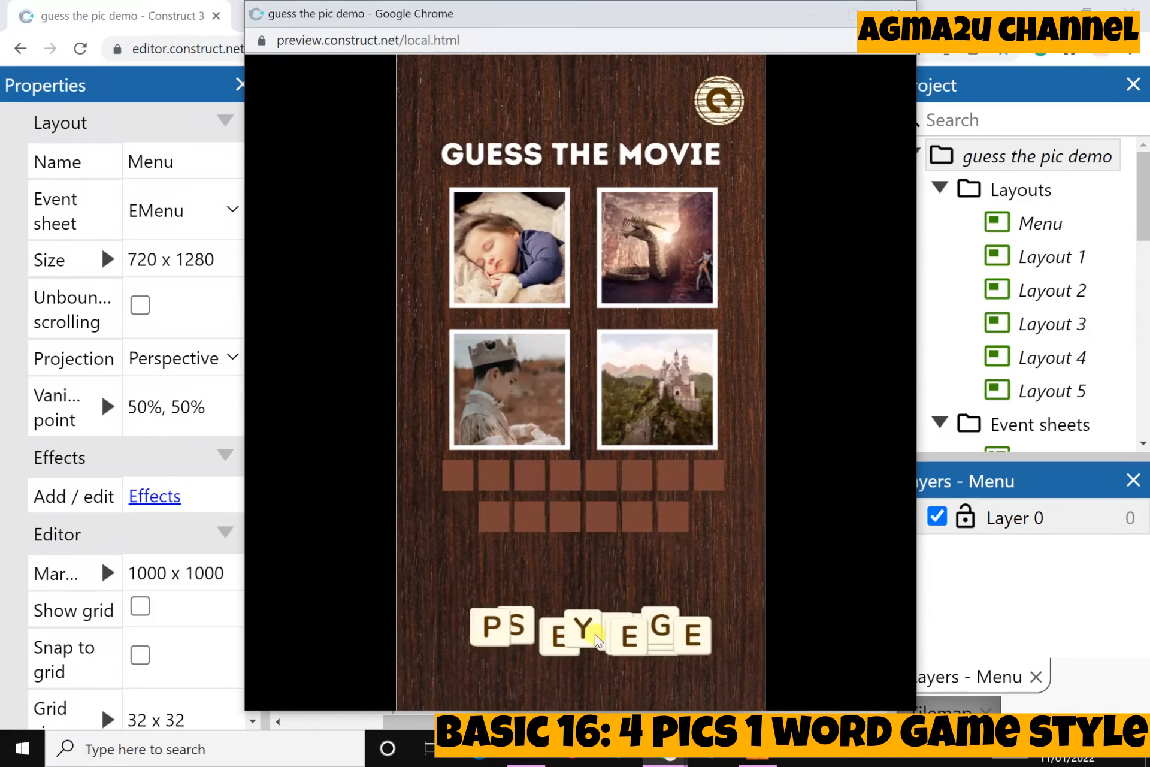
pyautogui.moveTo(493, 626); pyautogui.dragTo(601, 571)
pyautogui.click(895, 13)
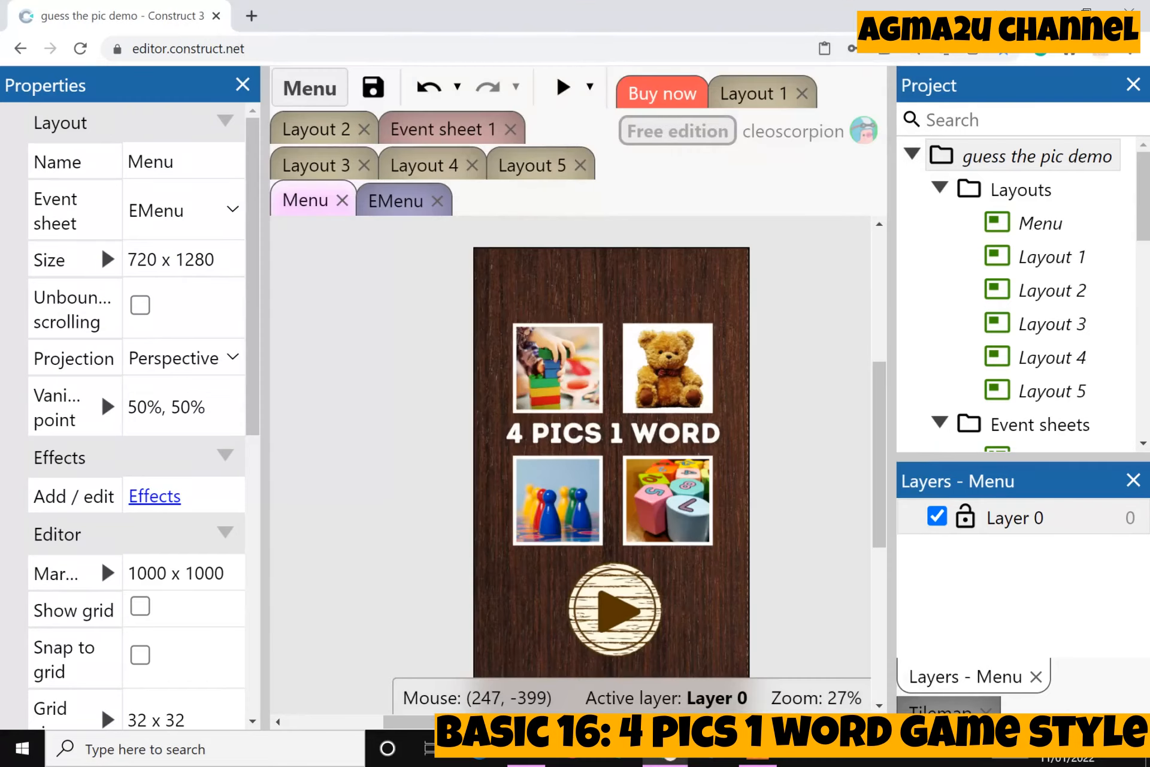
# Preview the project again, start the game from the menu, test placing a T tile on the third answer square, and close the preview.
pyautogui.click(569, 84)
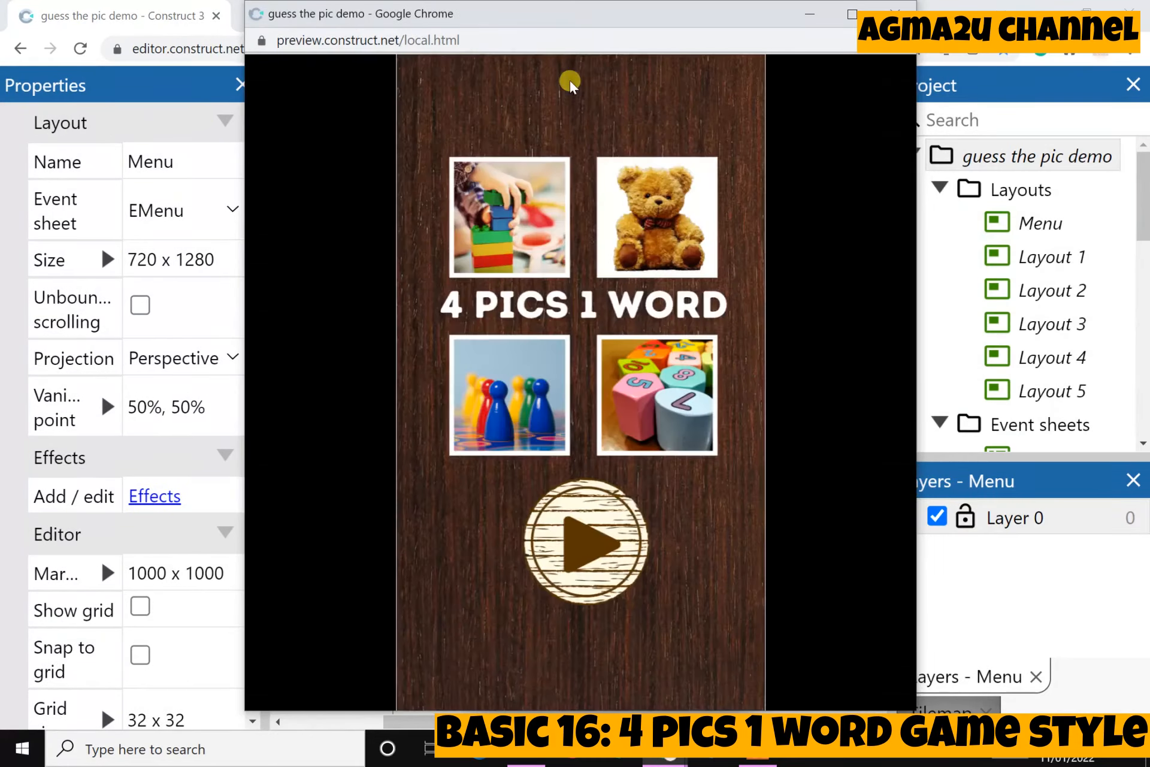
pyautogui.click(592, 550)
pyautogui.moveTo(623, 636); pyautogui.dragTo(533, 518)
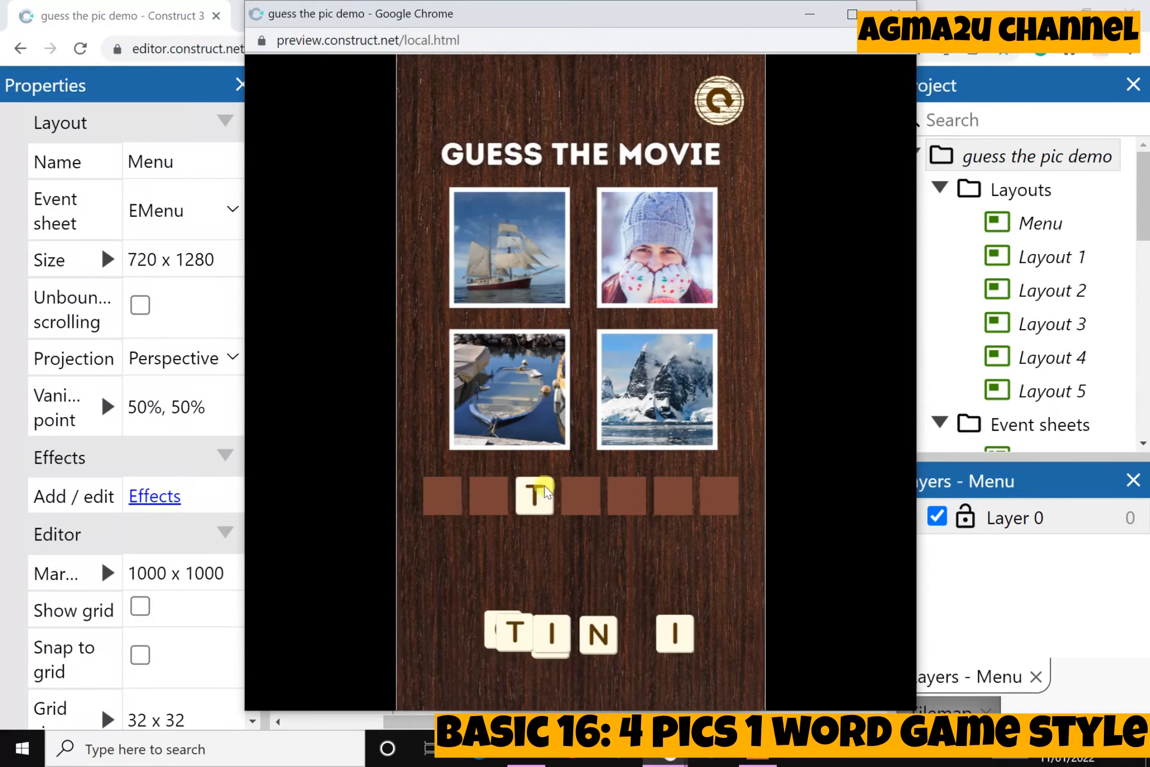
pyautogui.click(895, 13)
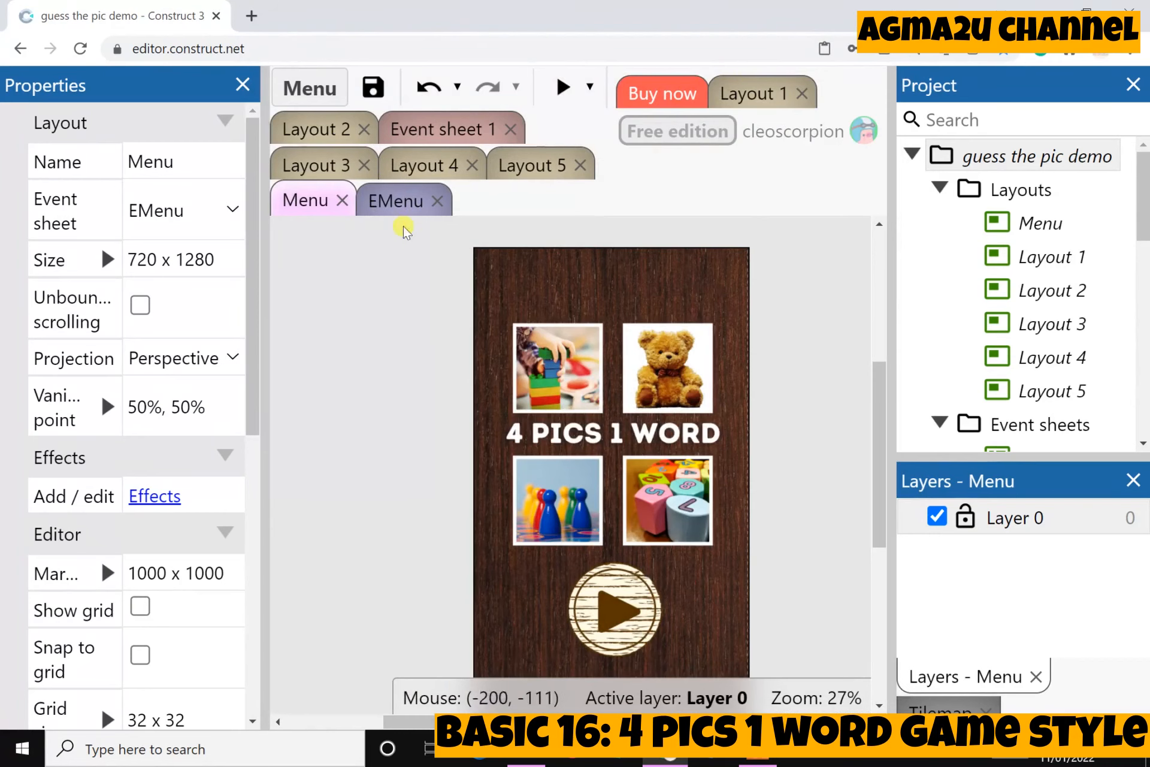
# Examine the collision polygon and origin point of the first frame of the area sprite in Layout 2.
pyautogui.scroll(-3, 422, 379)
pyautogui.scroll(2, 422, 379)
pyautogui.click(320, 128)
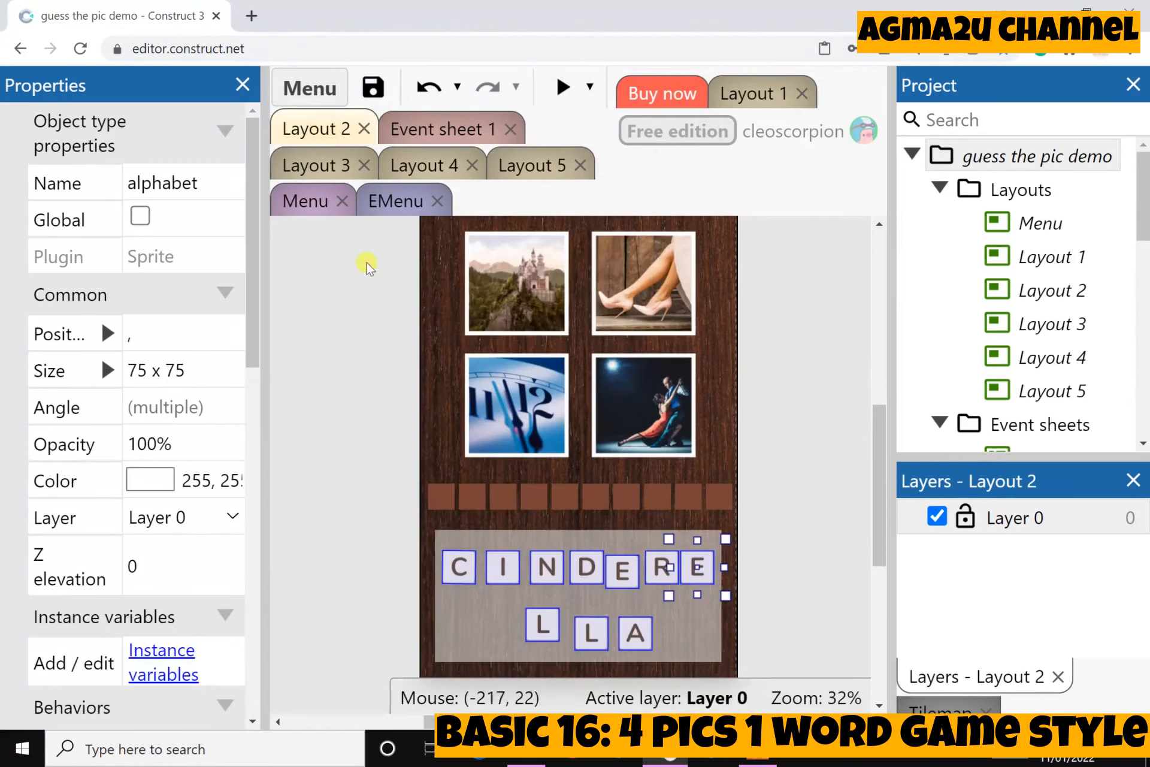
pyautogui.click(441, 502)
pyautogui.doubleClick(441, 503)
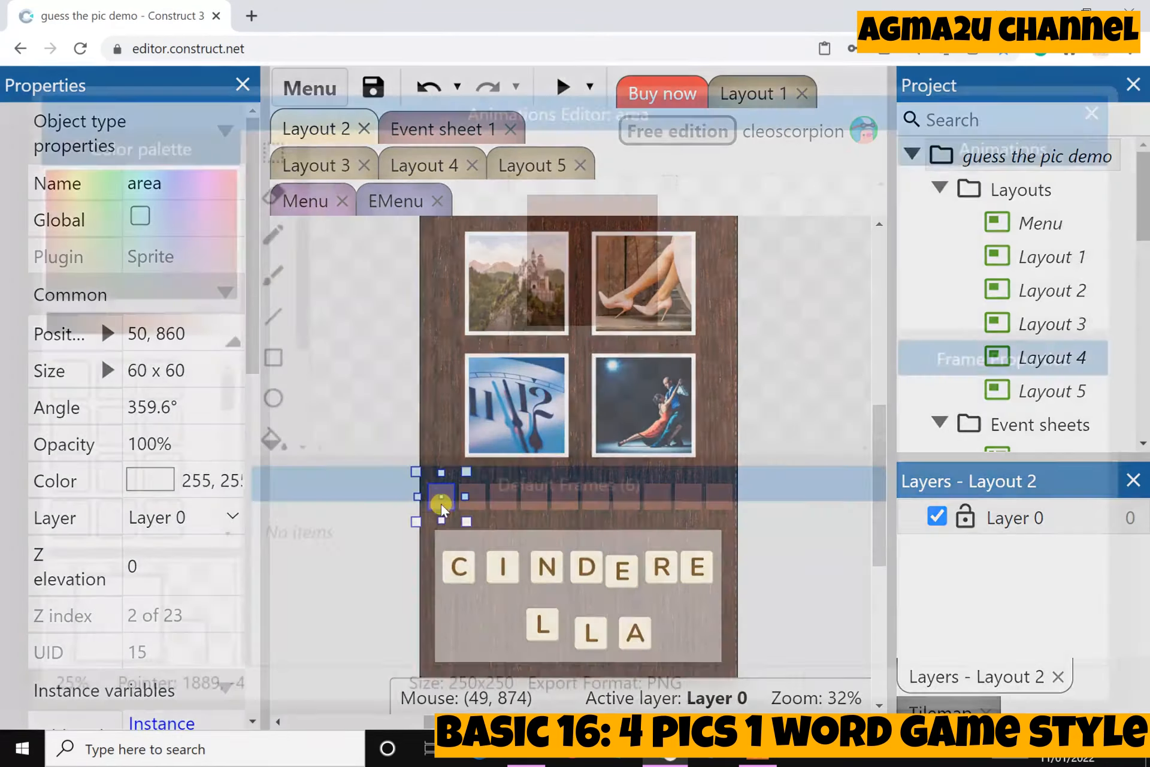
pyautogui.click(341, 574)
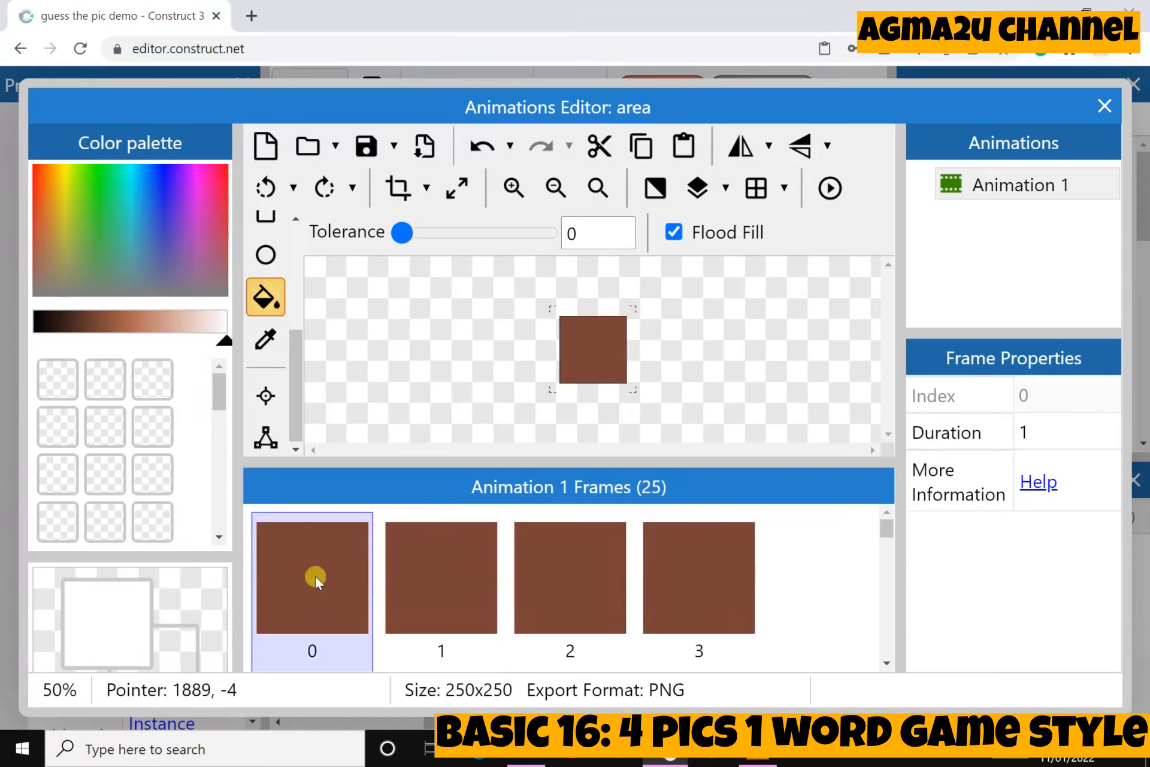
pyautogui.click(267, 441)
pyautogui.click(267, 441)
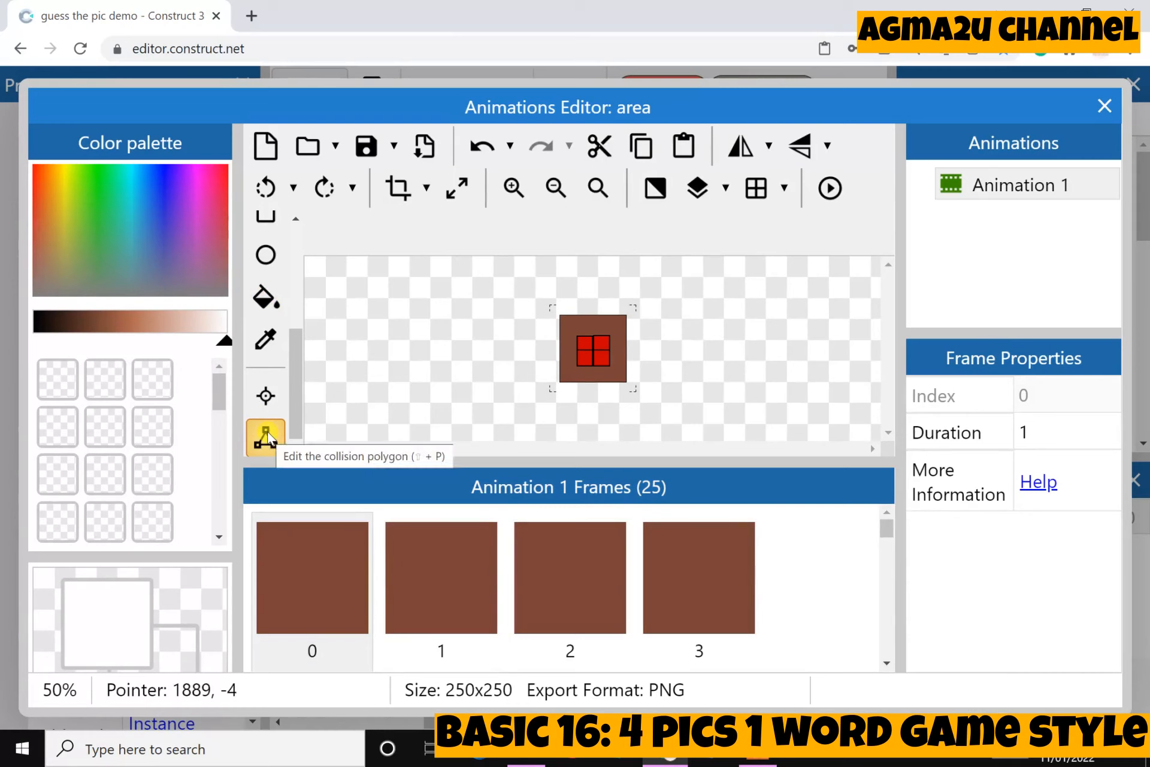
pyautogui.keyDown('ctrl'); pyautogui.scroll(5, 656, 372); pyautogui.keyUp('ctrl')
pyautogui.keyDown('ctrl'); pyautogui.scroll(1, 656, 368); pyautogui.keyUp('ctrl')
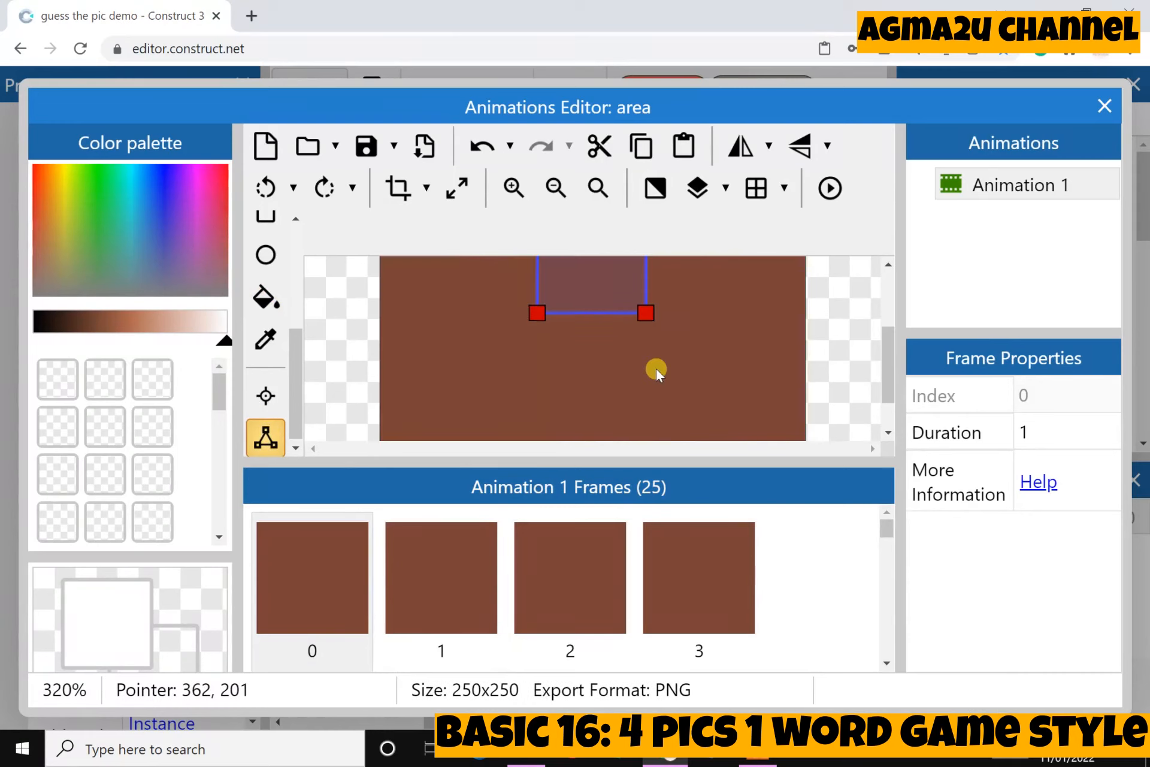
pyautogui.scroll(1, 656, 368)
pyautogui.scroll(-6, 783, 388)
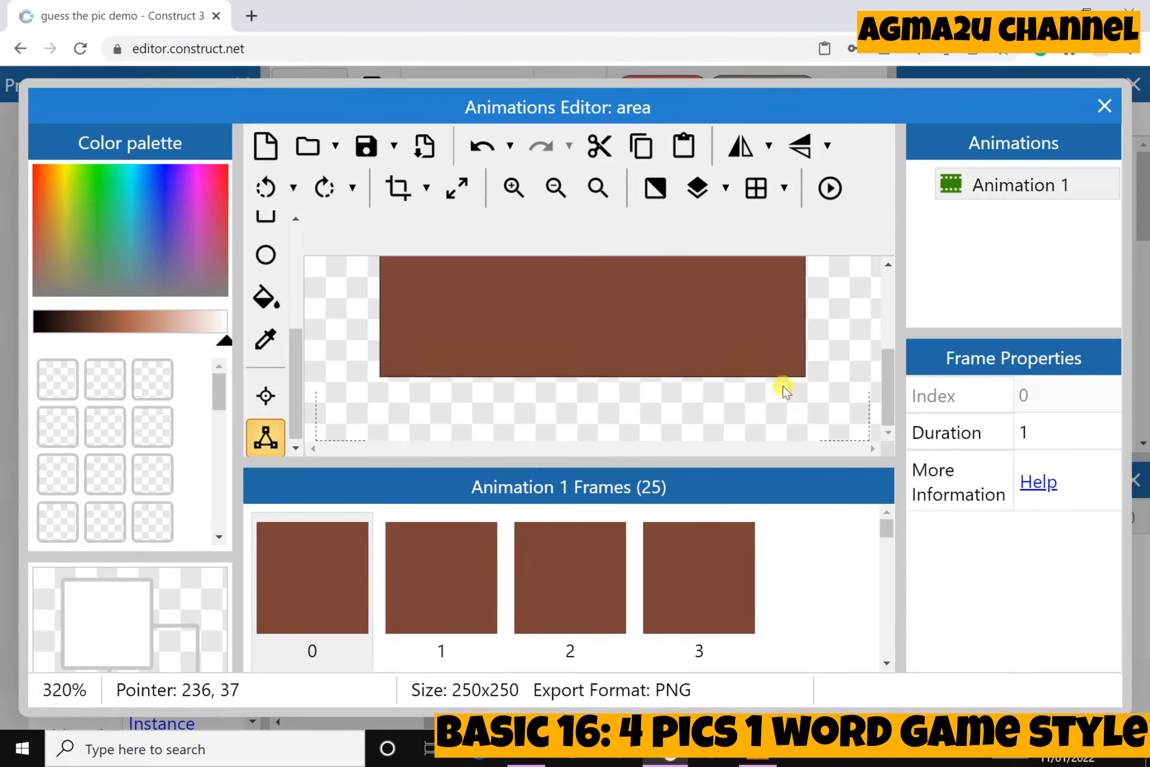
pyautogui.scroll(3, 783, 390)
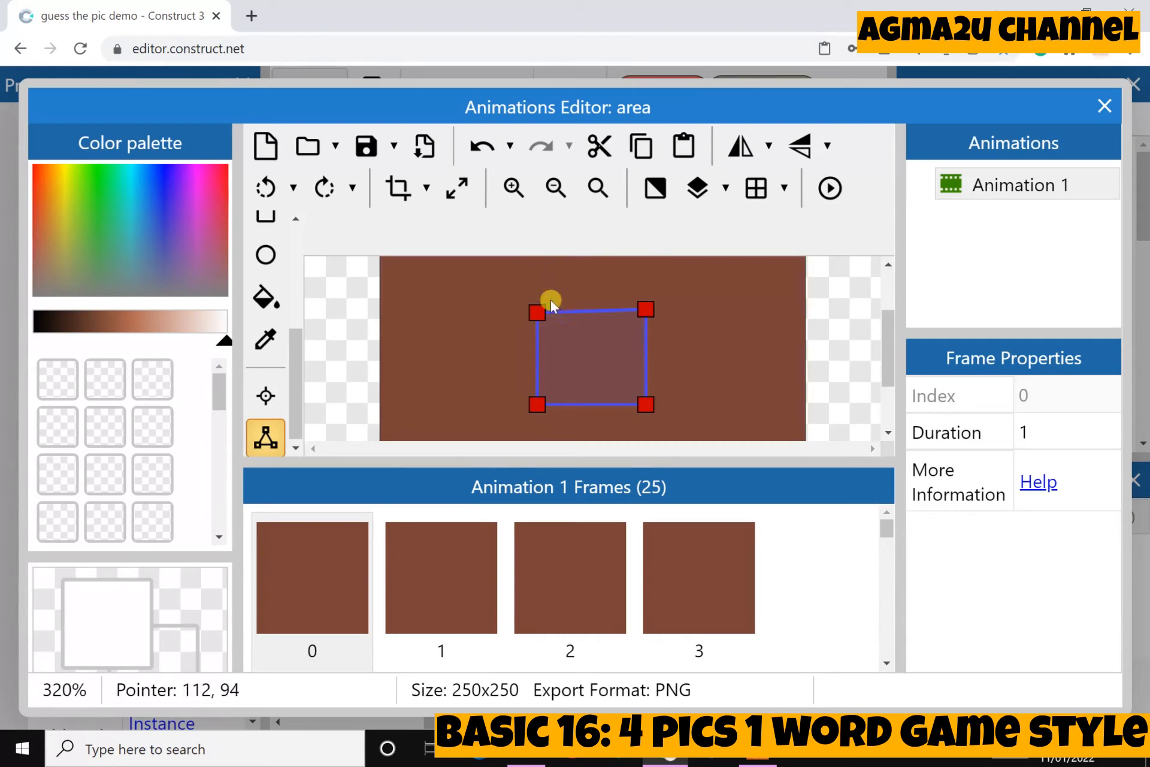
pyautogui.click(266, 395)
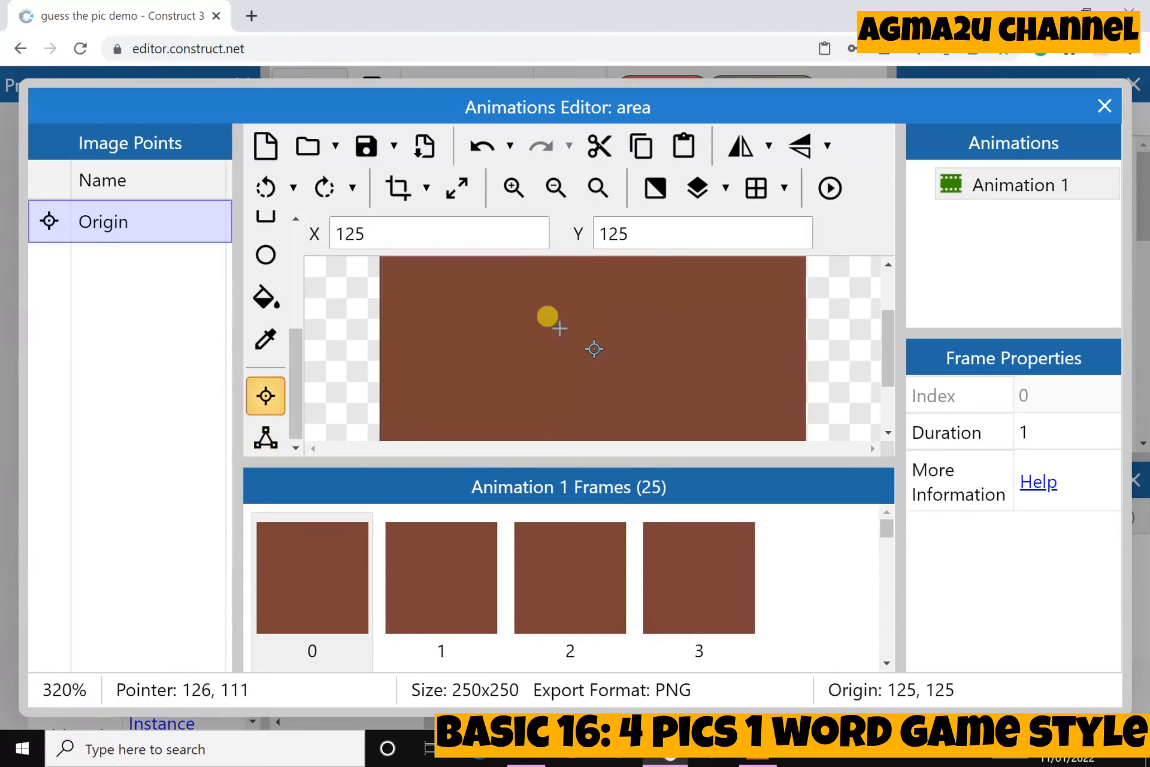
pyautogui.click(267, 438)
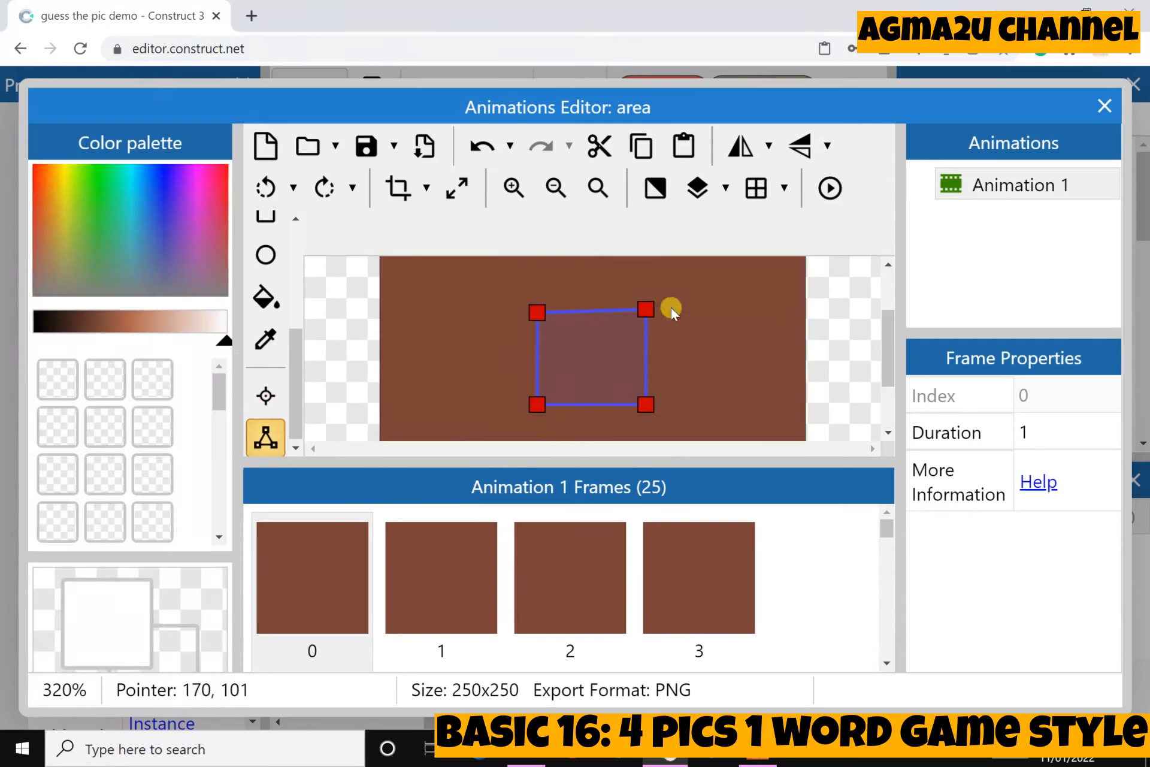
# Review the options for applying the area sprite's collision polygon to other frames and check the polygon on frames 1 to 5.
pyautogui.rightClick(532, 405)
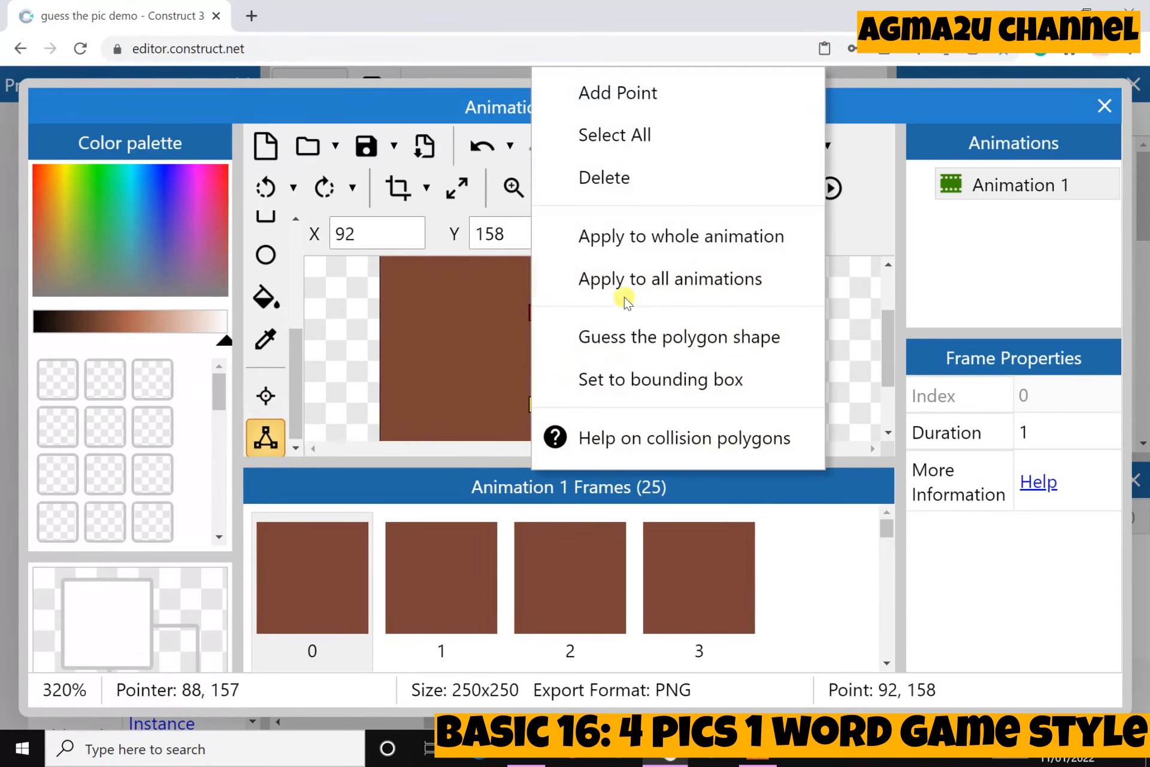
pyautogui.click(459, 553)
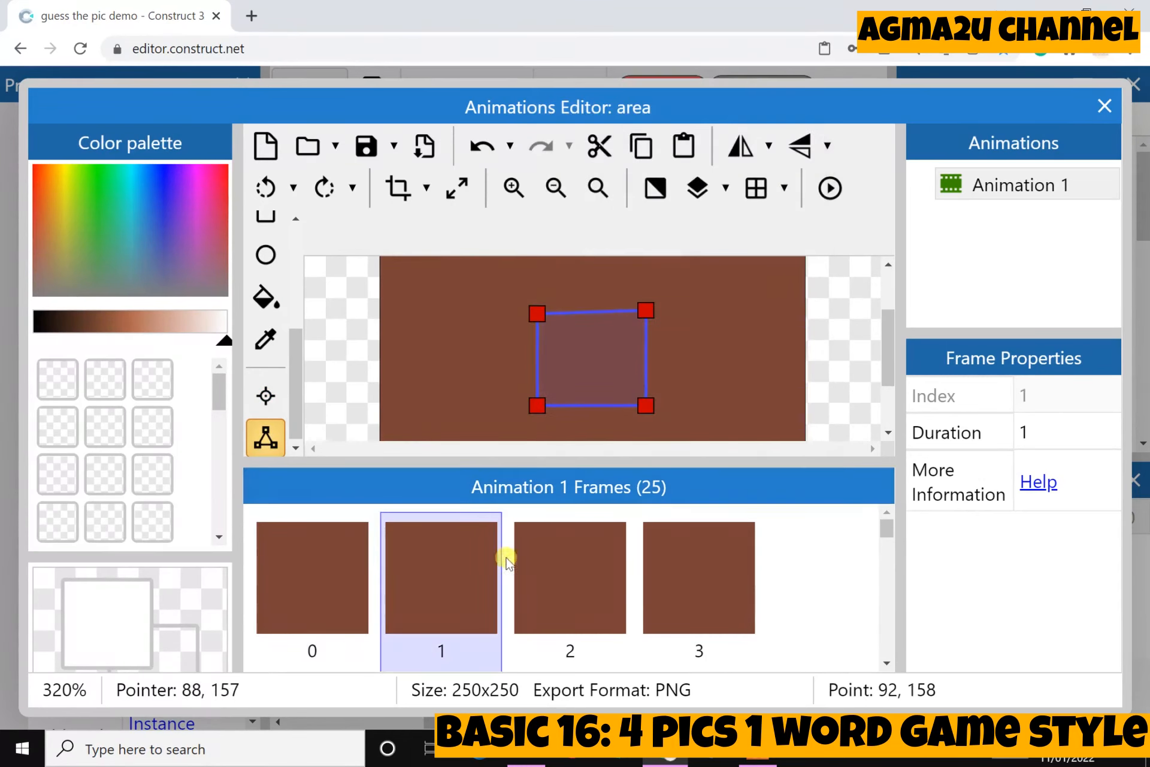
pyautogui.click(563, 570)
pyautogui.click(684, 576)
pyautogui.scroll(-2, 339, 566)
pyautogui.click(335, 560)
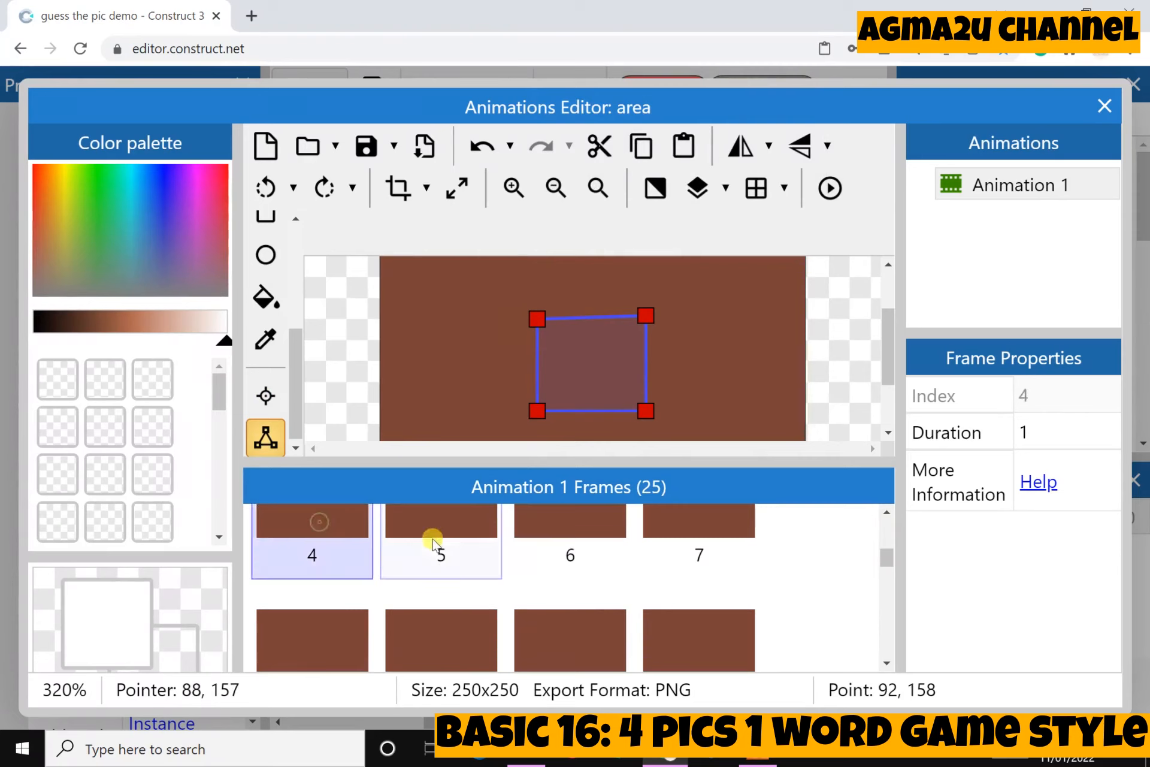
pyautogui.click(437, 542)
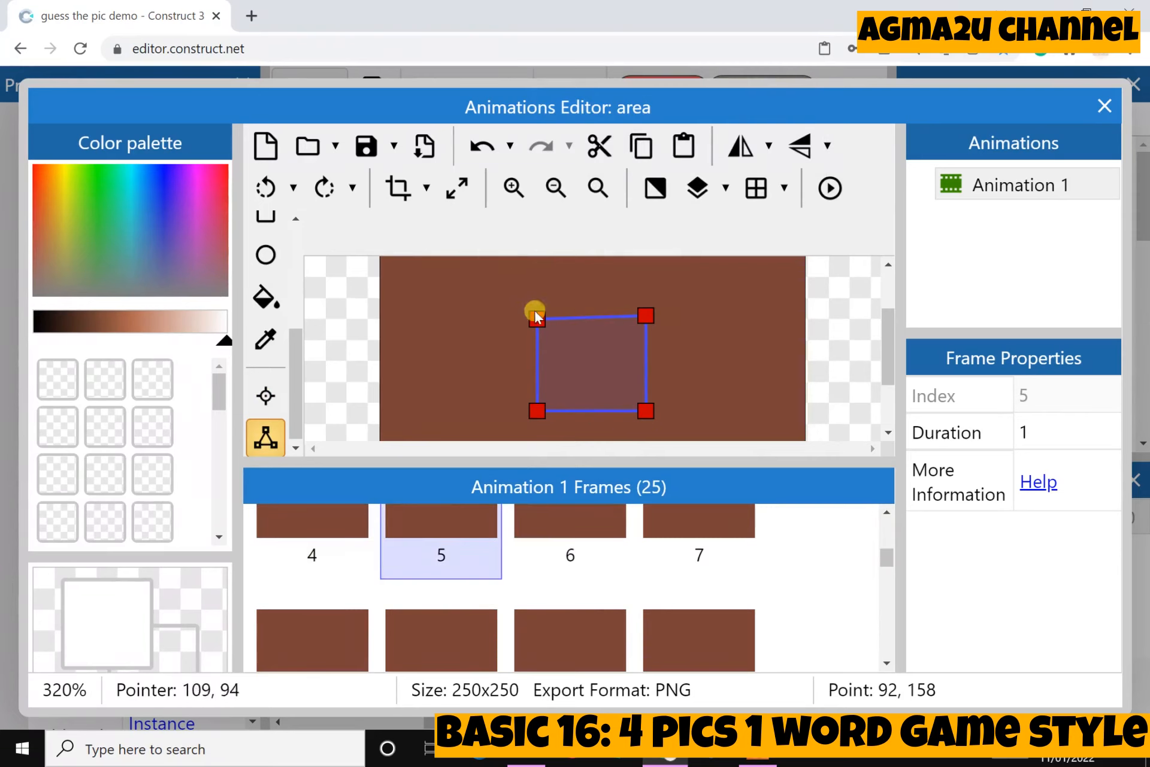
pyautogui.click(1104, 107)
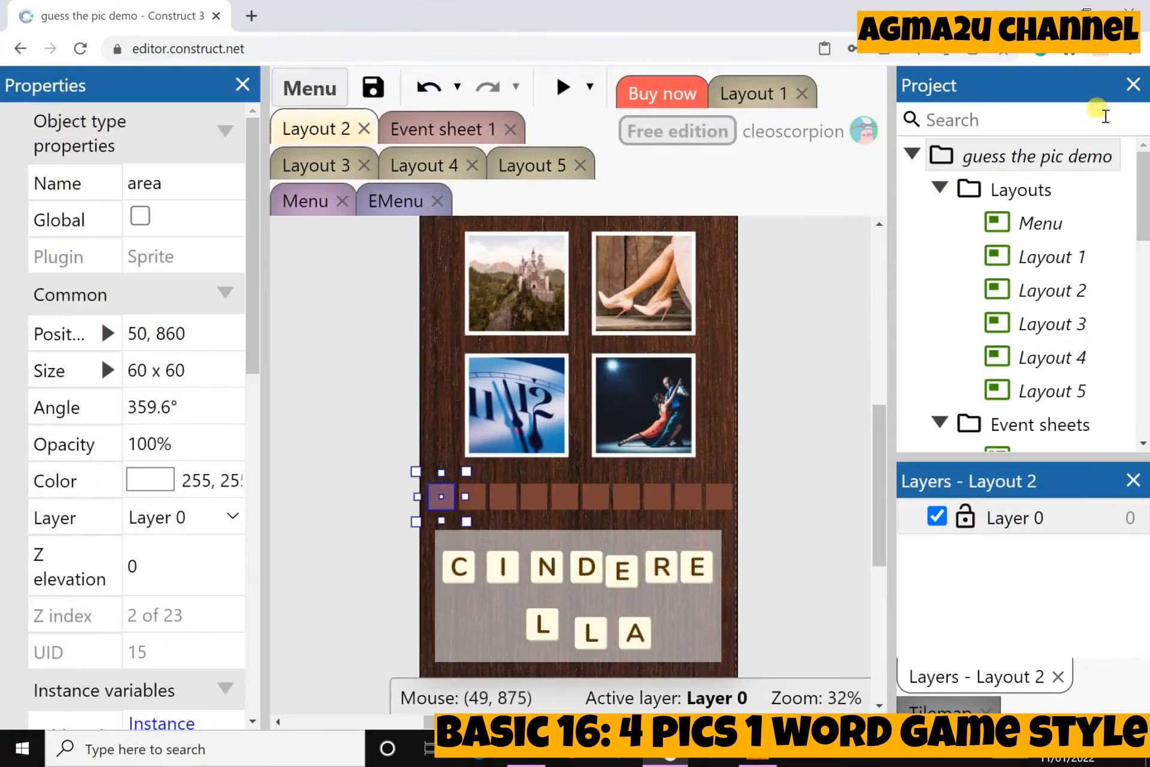
pyautogui.click(358, 548)
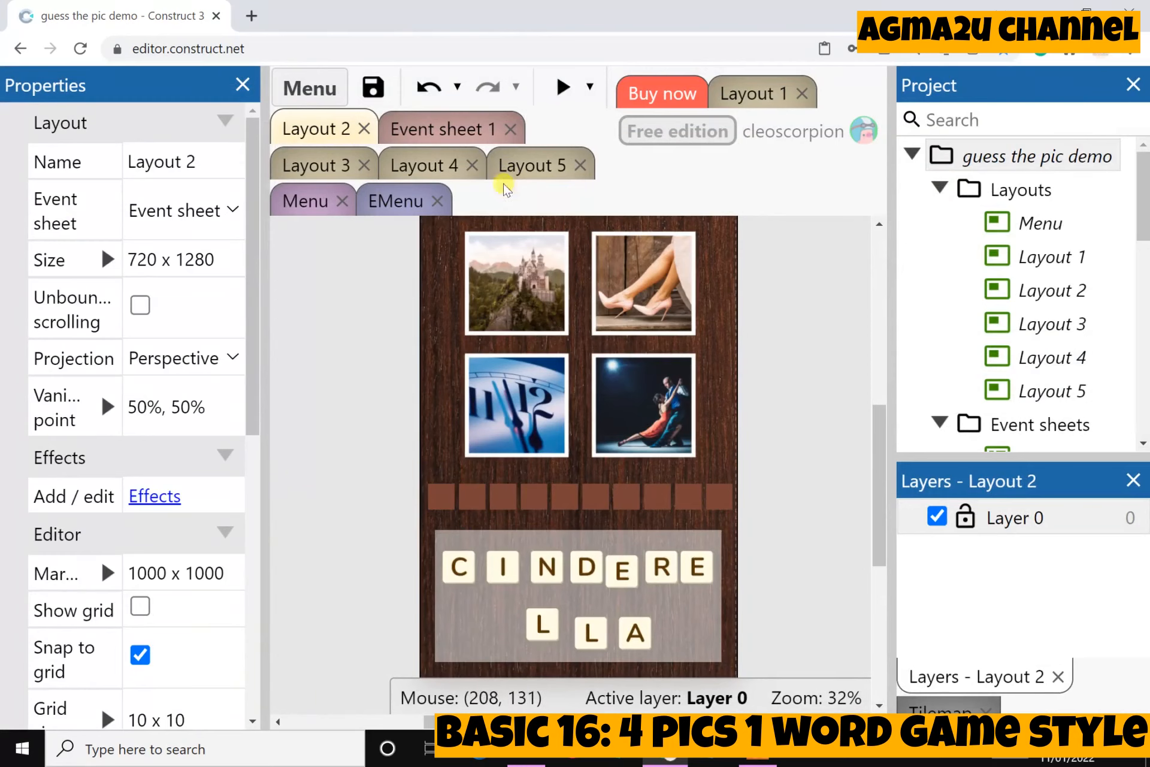
# Narrow the Properties and Project bars to give the EMenu event sheet more room, and return to Layout 1.
pyautogui.click(396, 201)
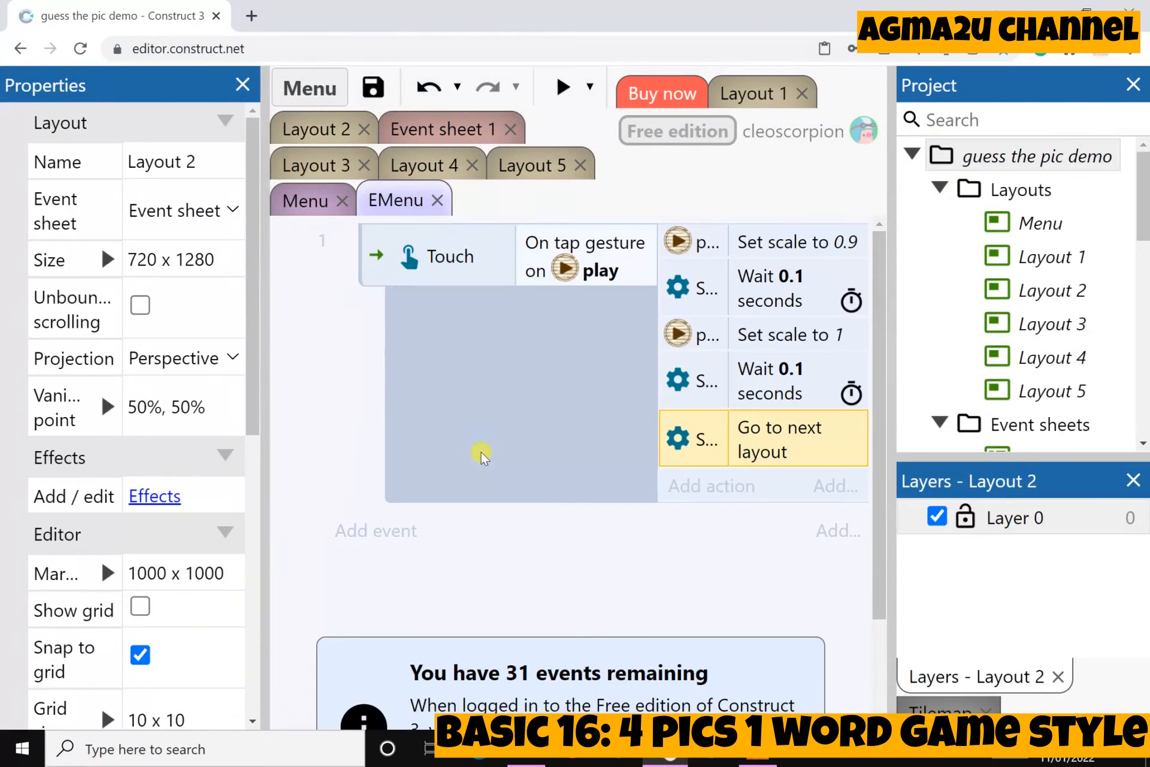
pyautogui.moveTo(901, 358); pyautogui.dragTo(953, 351)
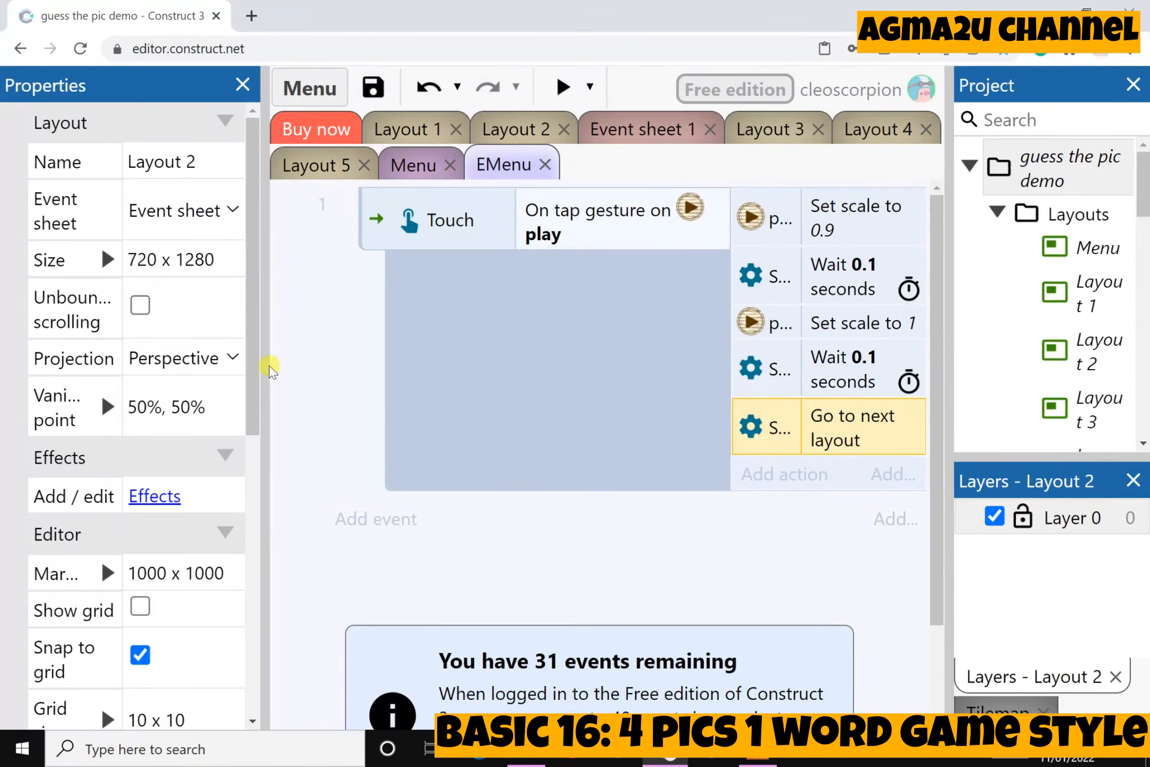
pyautogui.moveTo(269, 365); pyautogui.dragTo(217, 363)
pyautogui.click(249, 160)
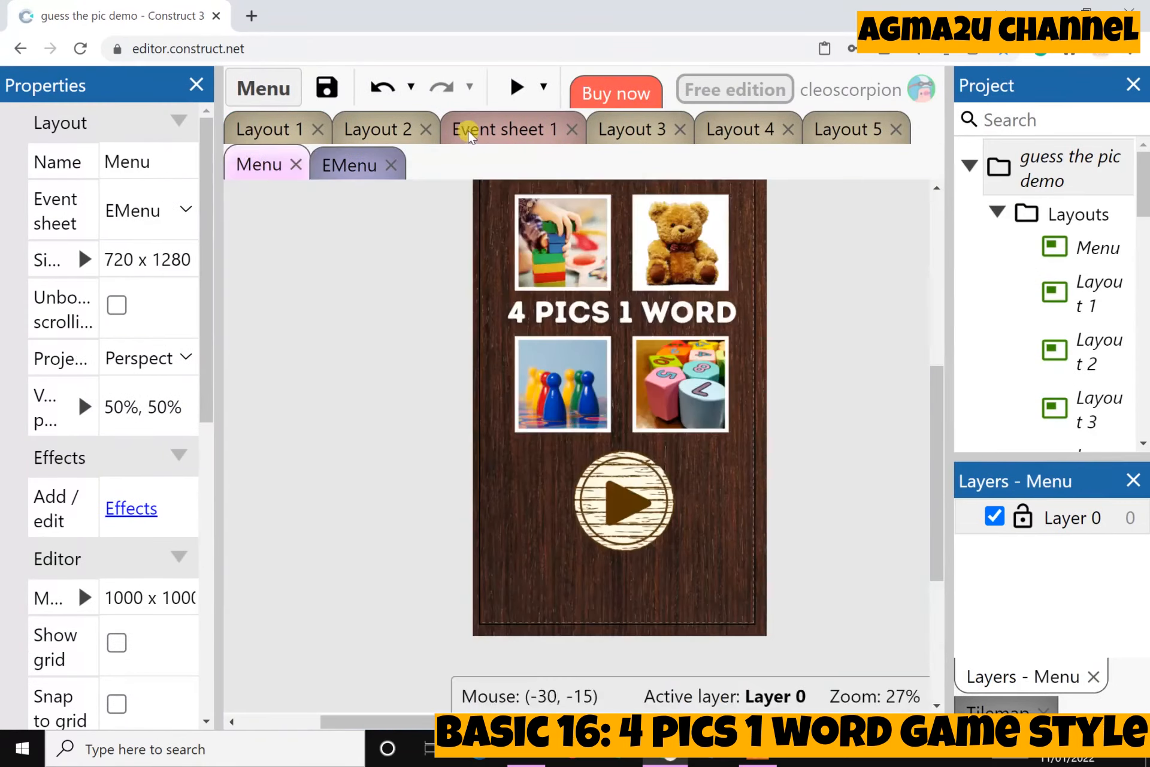
pyautogui.click(470, 137)
pyautogui.click(278, 132)
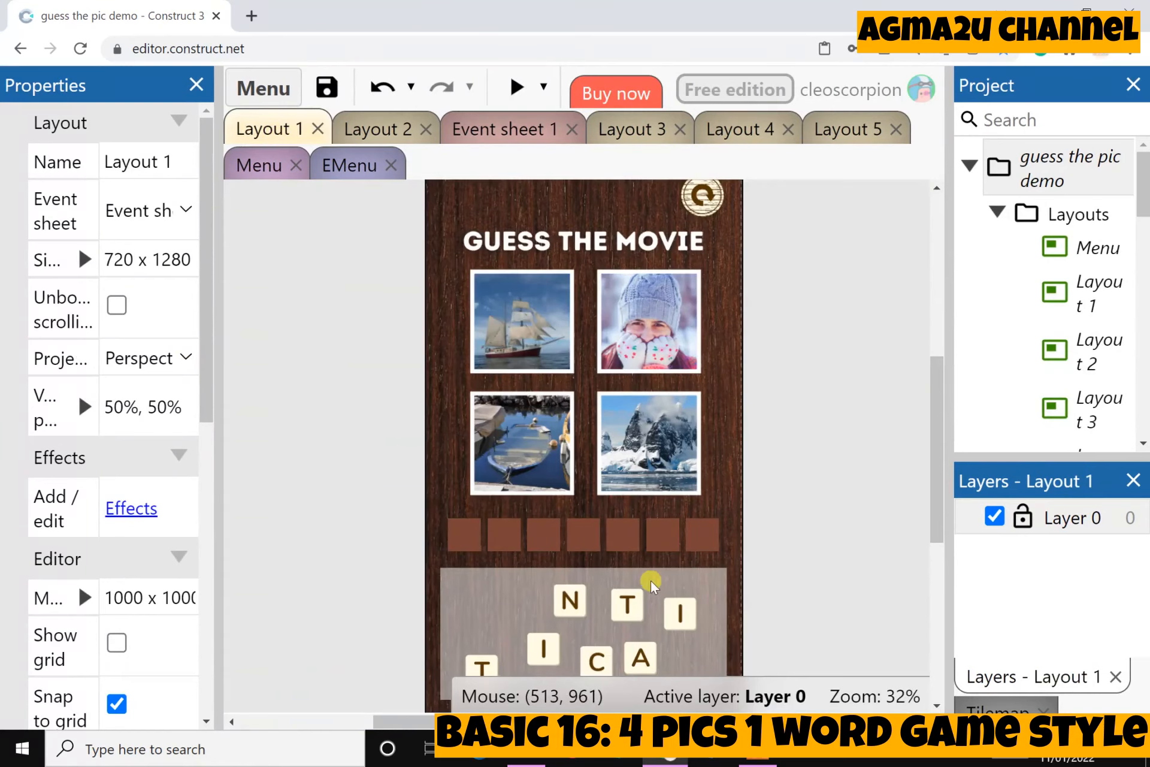
pyautogui.click(258, 90)
pyautogui.moveTo(272, 99)
pyautogui.moveTo(558, 178)
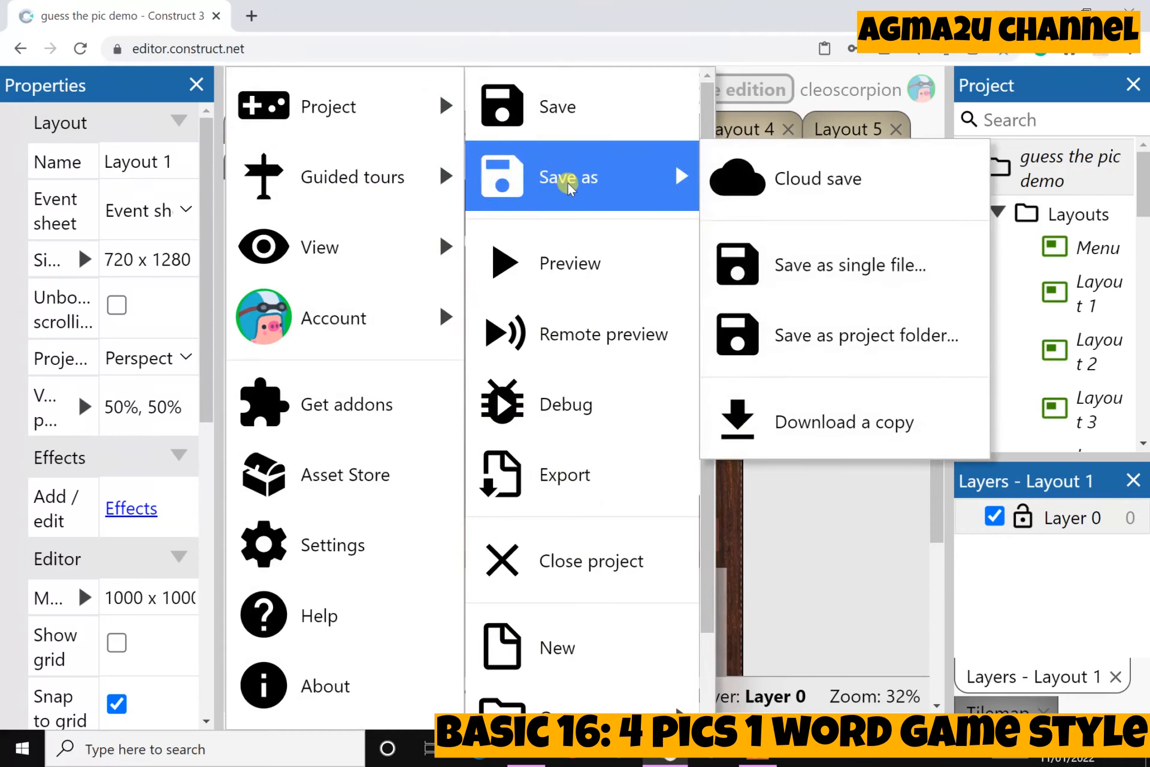
pyautogui.click(818, 265)
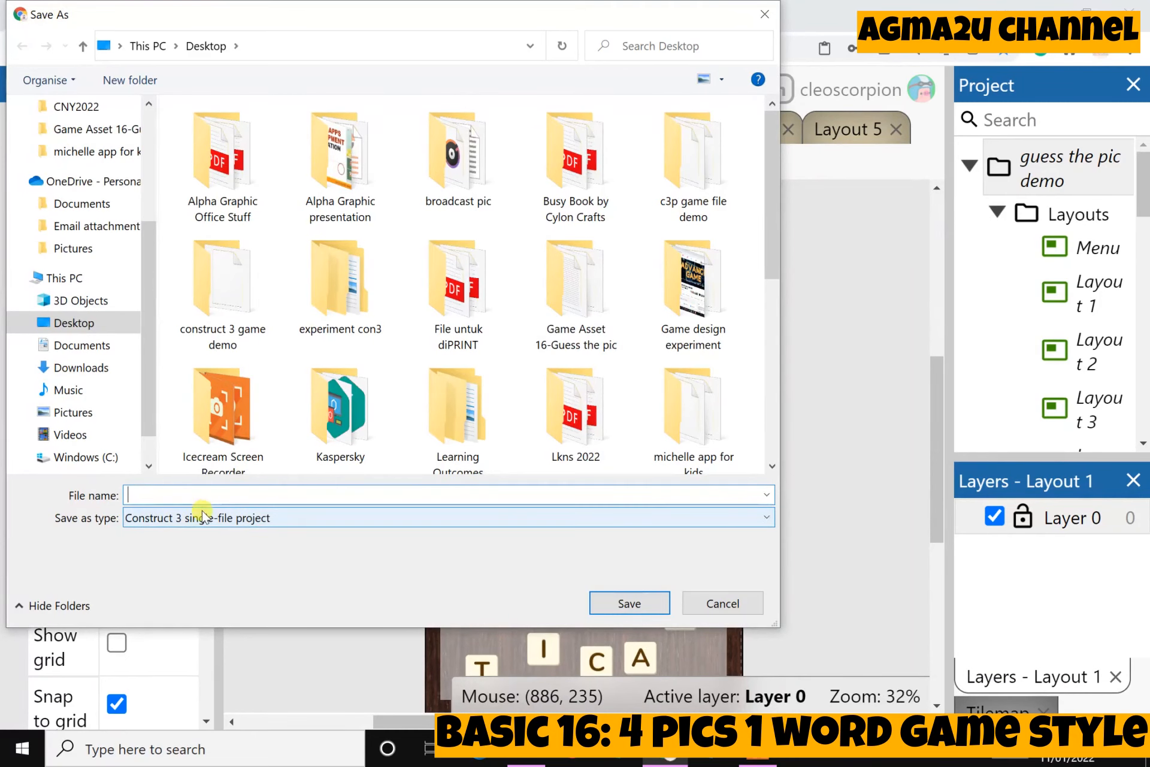
pyautogui.click(770, 14)
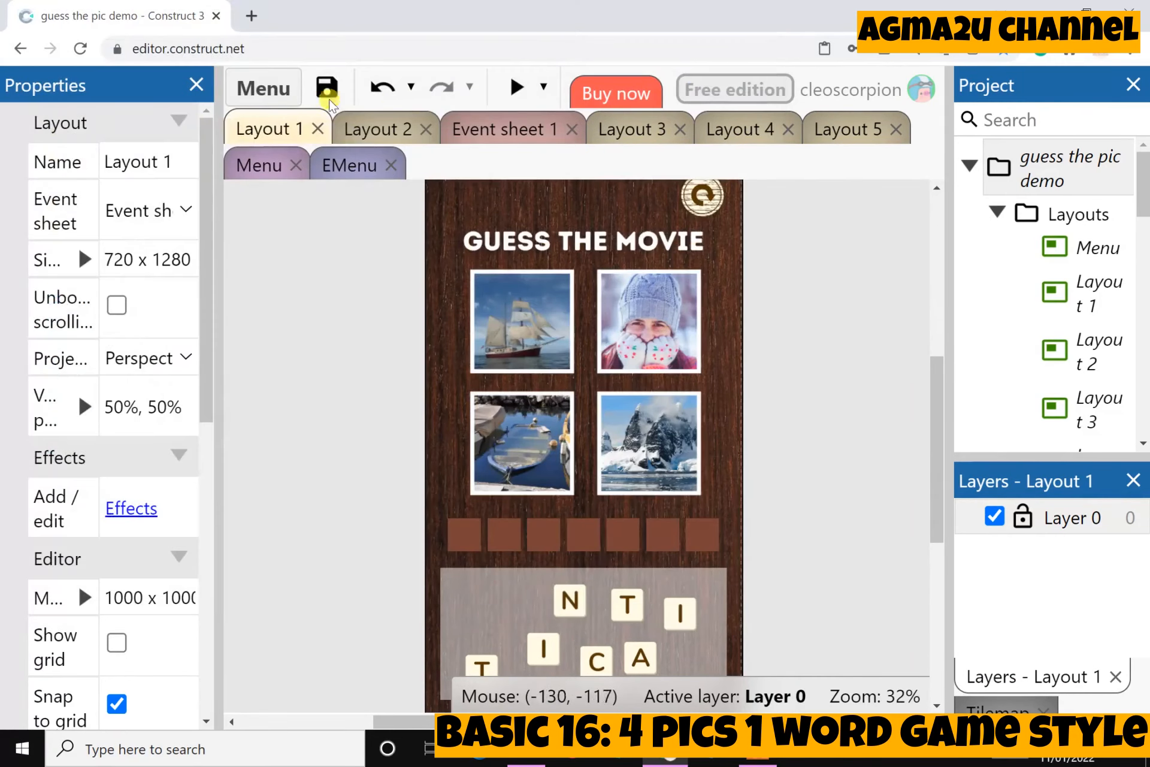
# Save the project.
pyautogui.click(327, 91)
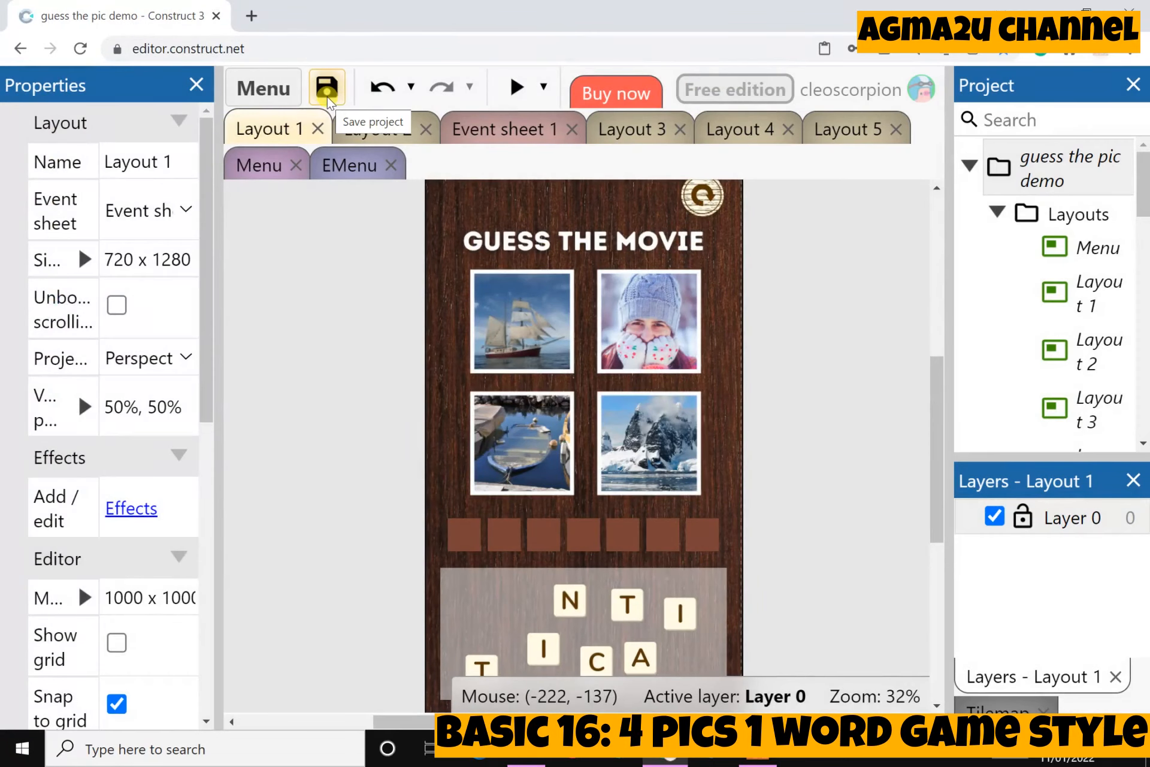
pyautogui.click(274, 86)
pyautogui.moveTo(294, 107)
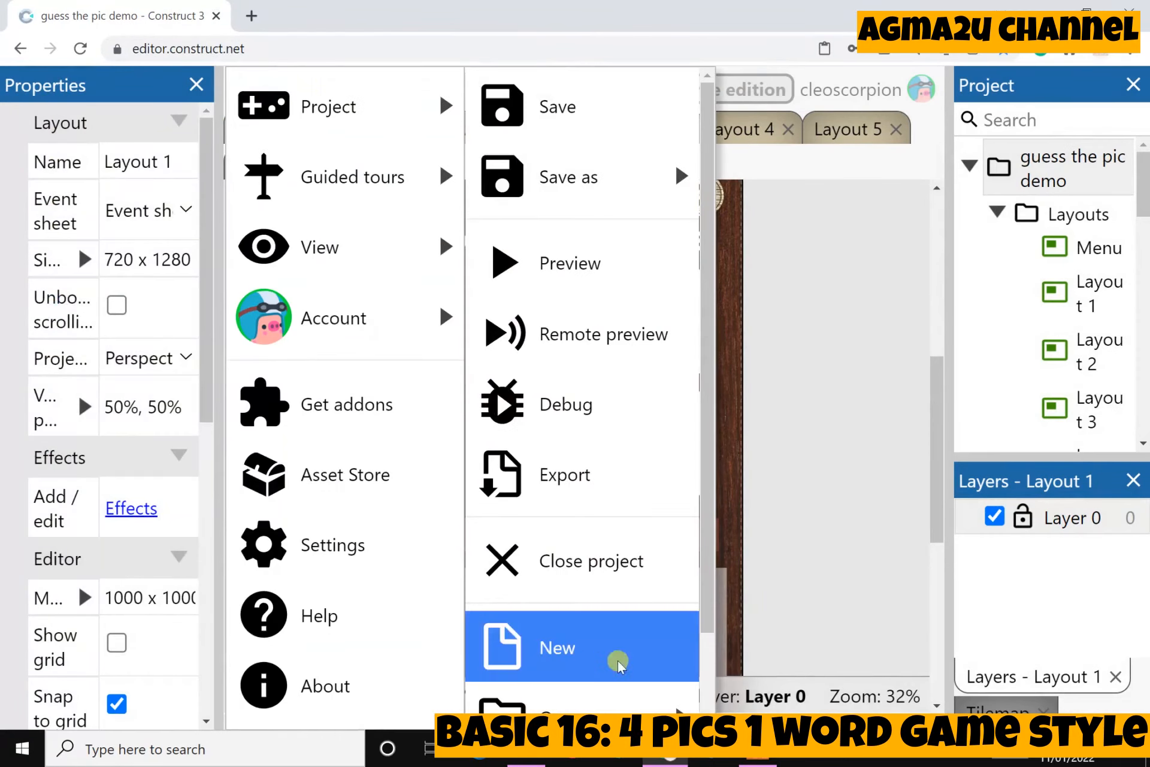
pyautogui.moveTo(569, 701)
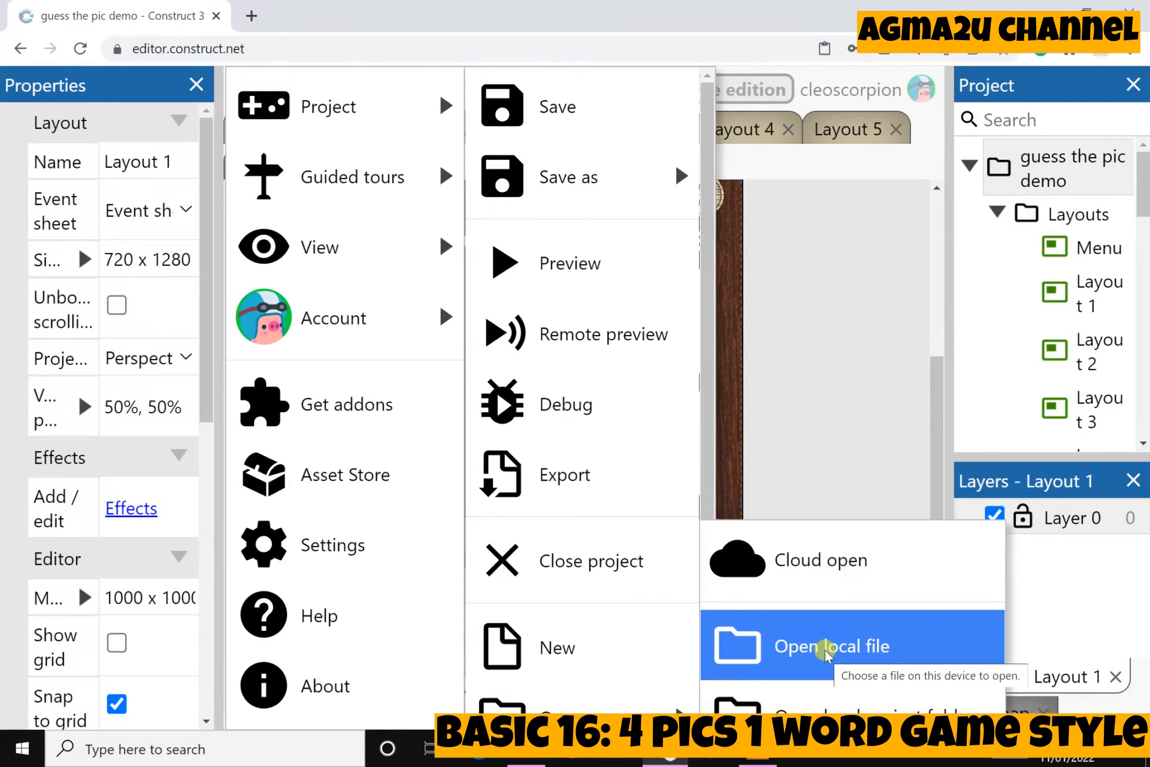
pyautogui.click(836, 406)
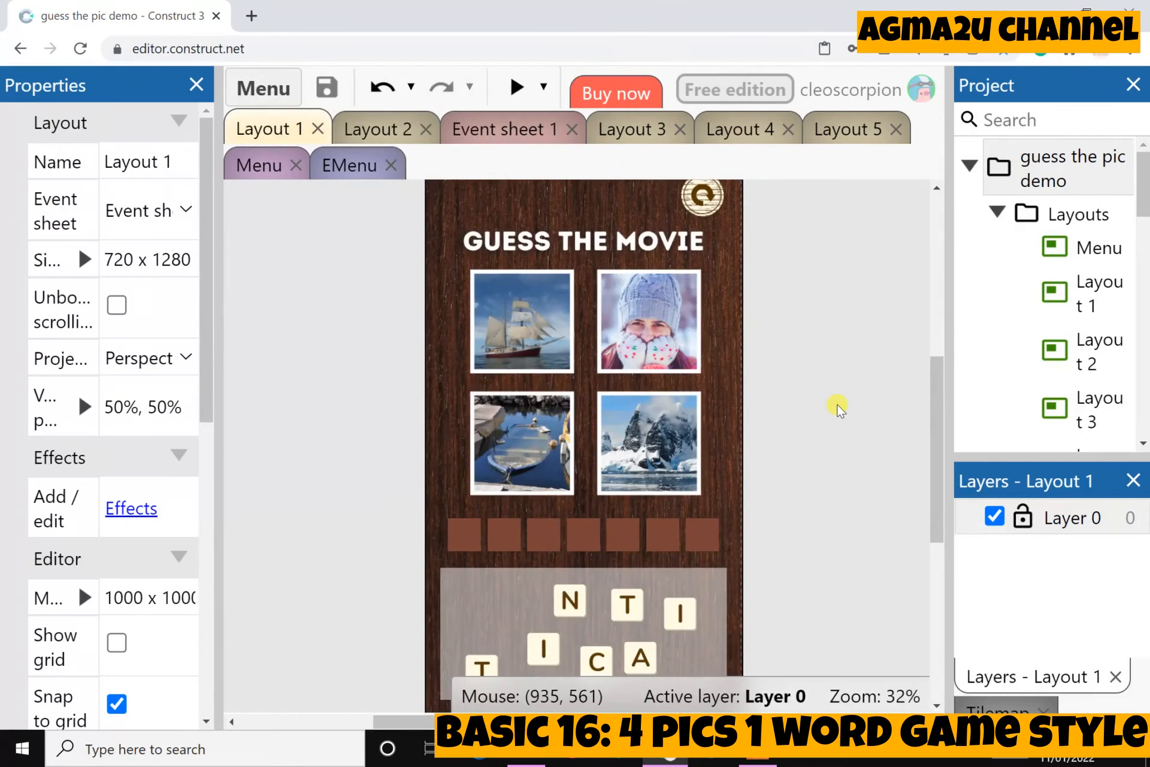